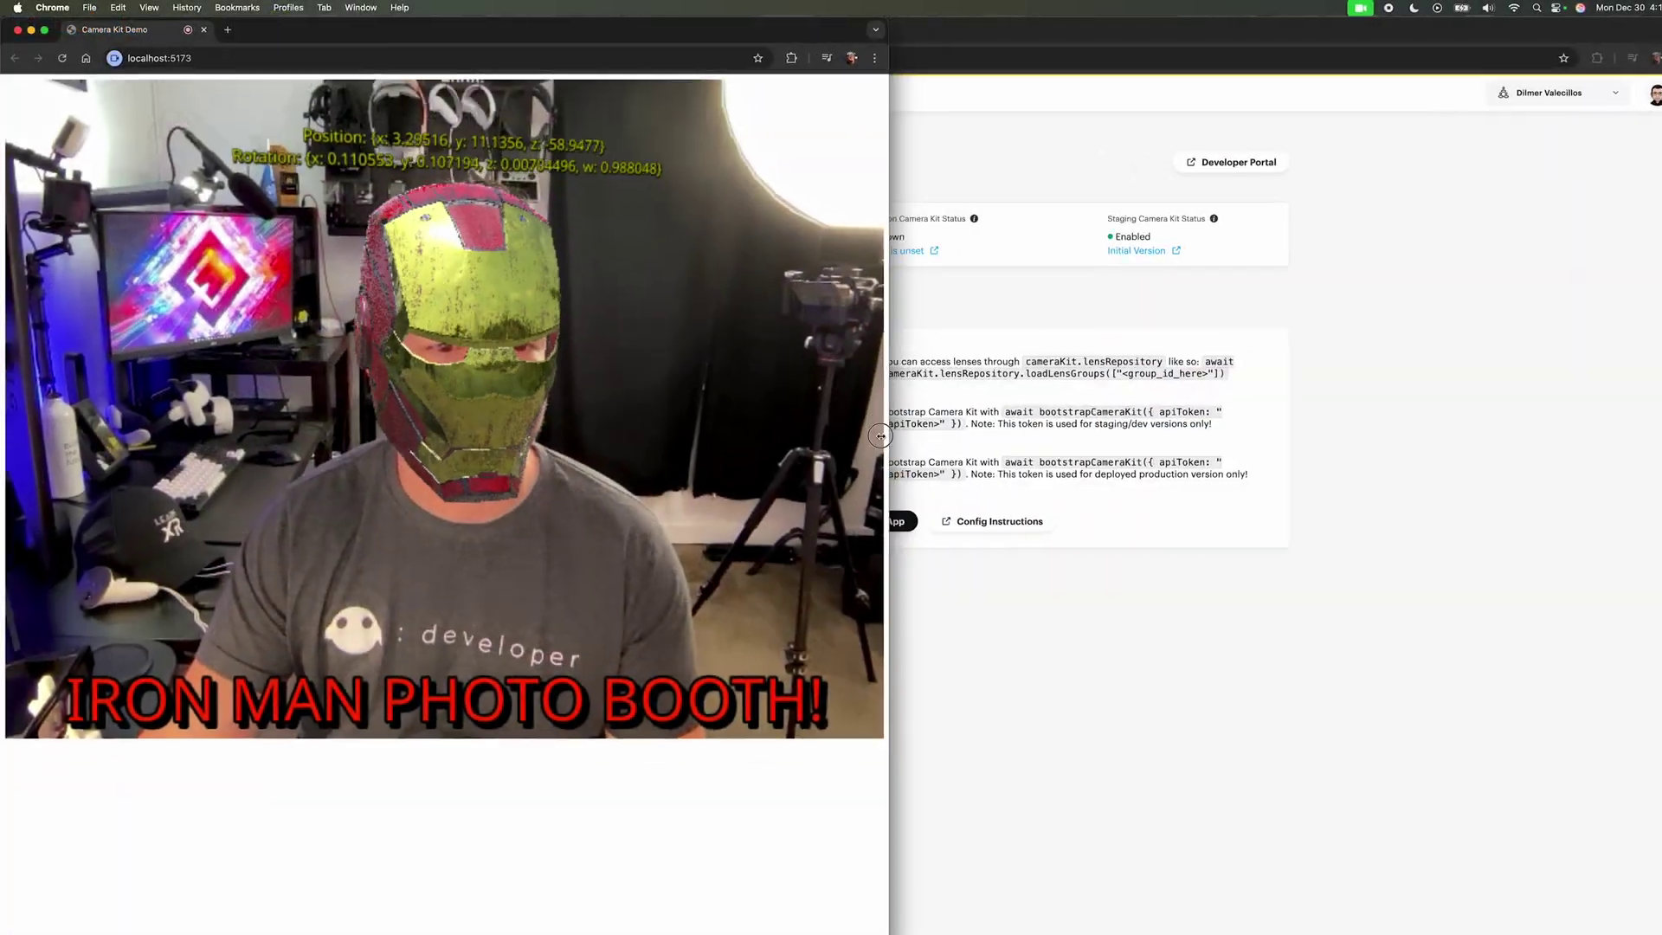
Step: Download the macOS arm build of Lens Studio from the website
{"action": "left_click_drag", "start_coordinate": [880, 435], "coordinate": [686, 433]}
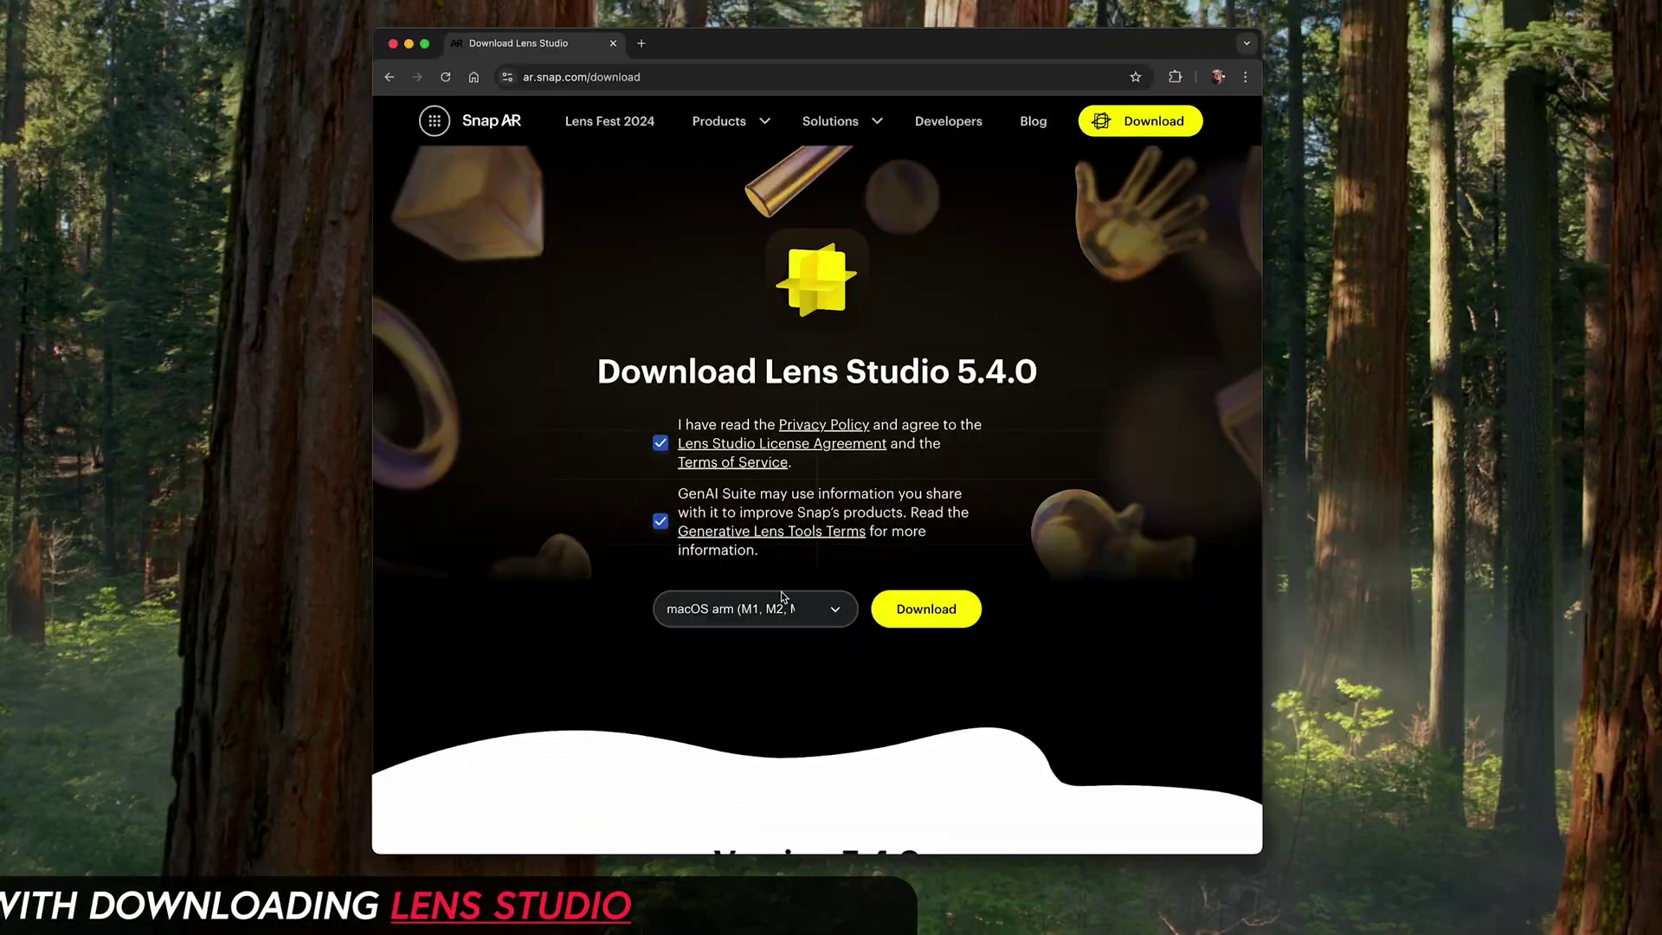
{"action": "left_click", "coordinate": [801, 611]}
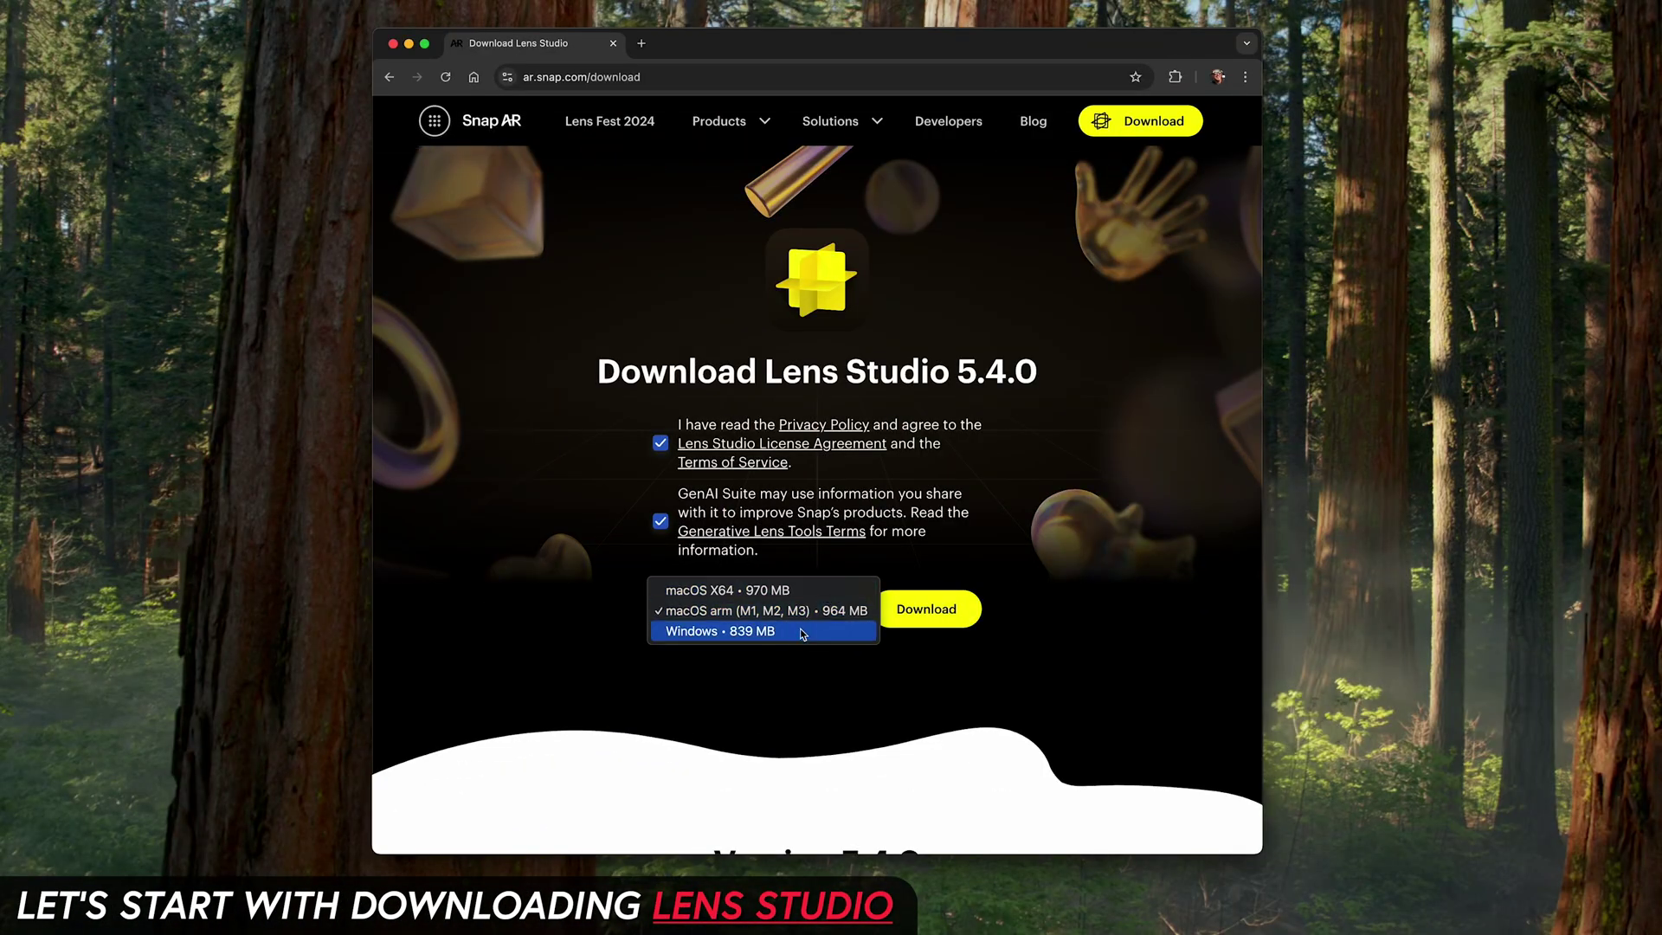
{"action": "left_click", "coordinate": [808, 614]}
{"action": "left_click", "coordinate": [921, 611]}
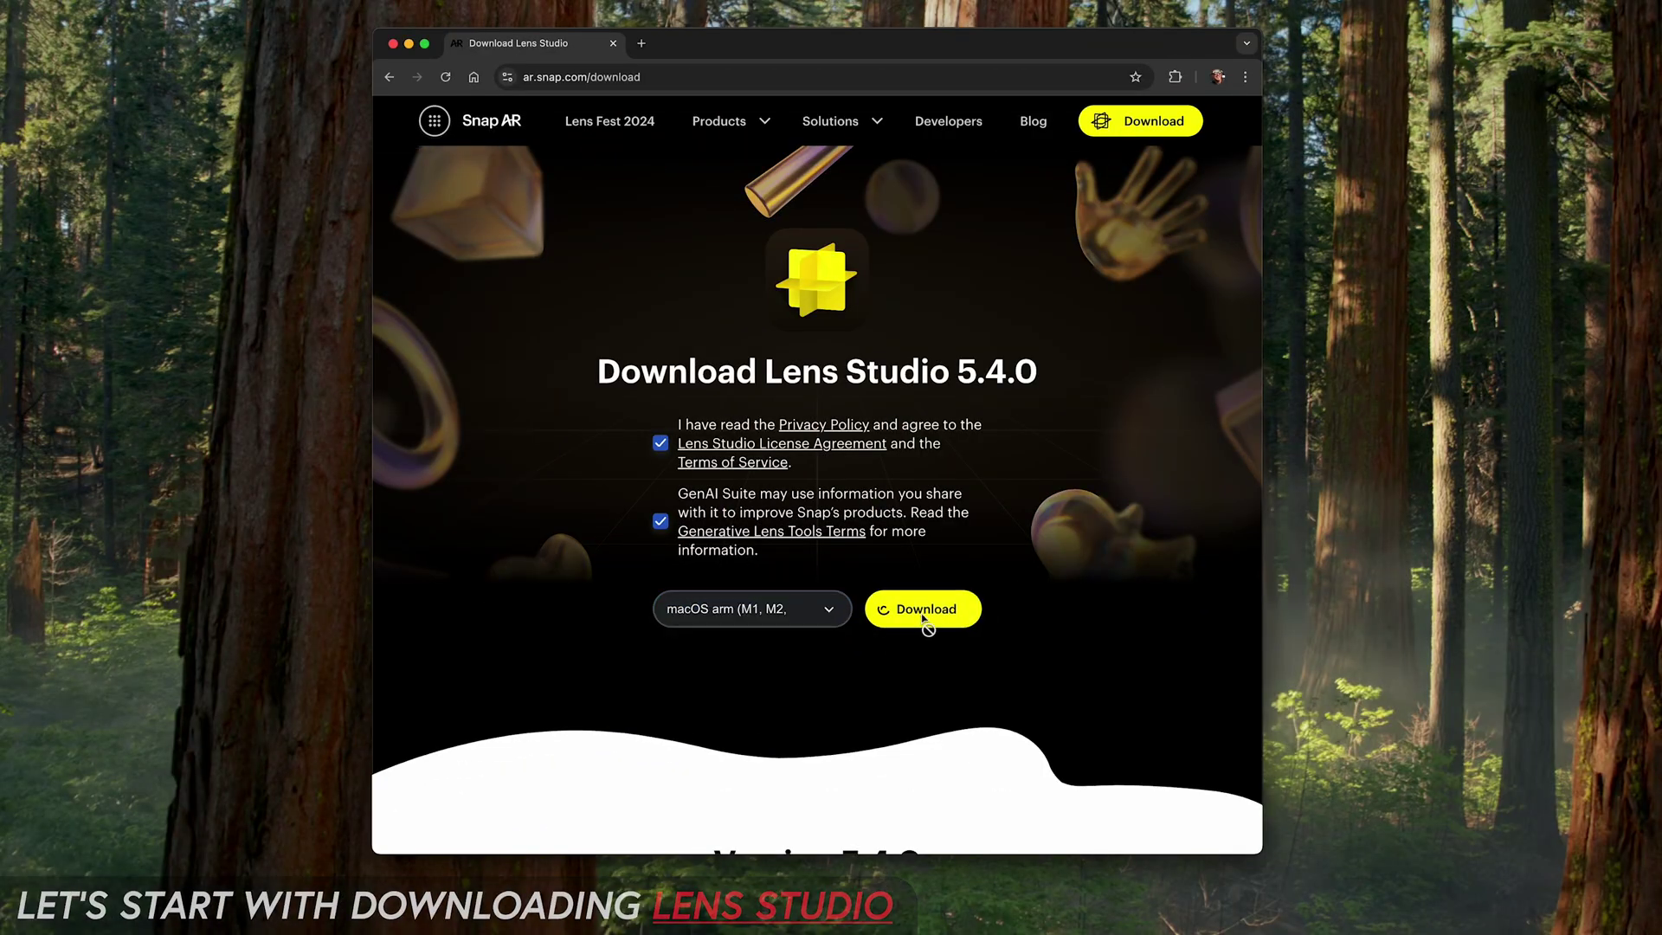
Step: Install Lens Studio into Applications and launch it to the start screen
{"action": "left_click", "coordinate": [1091, 217]}
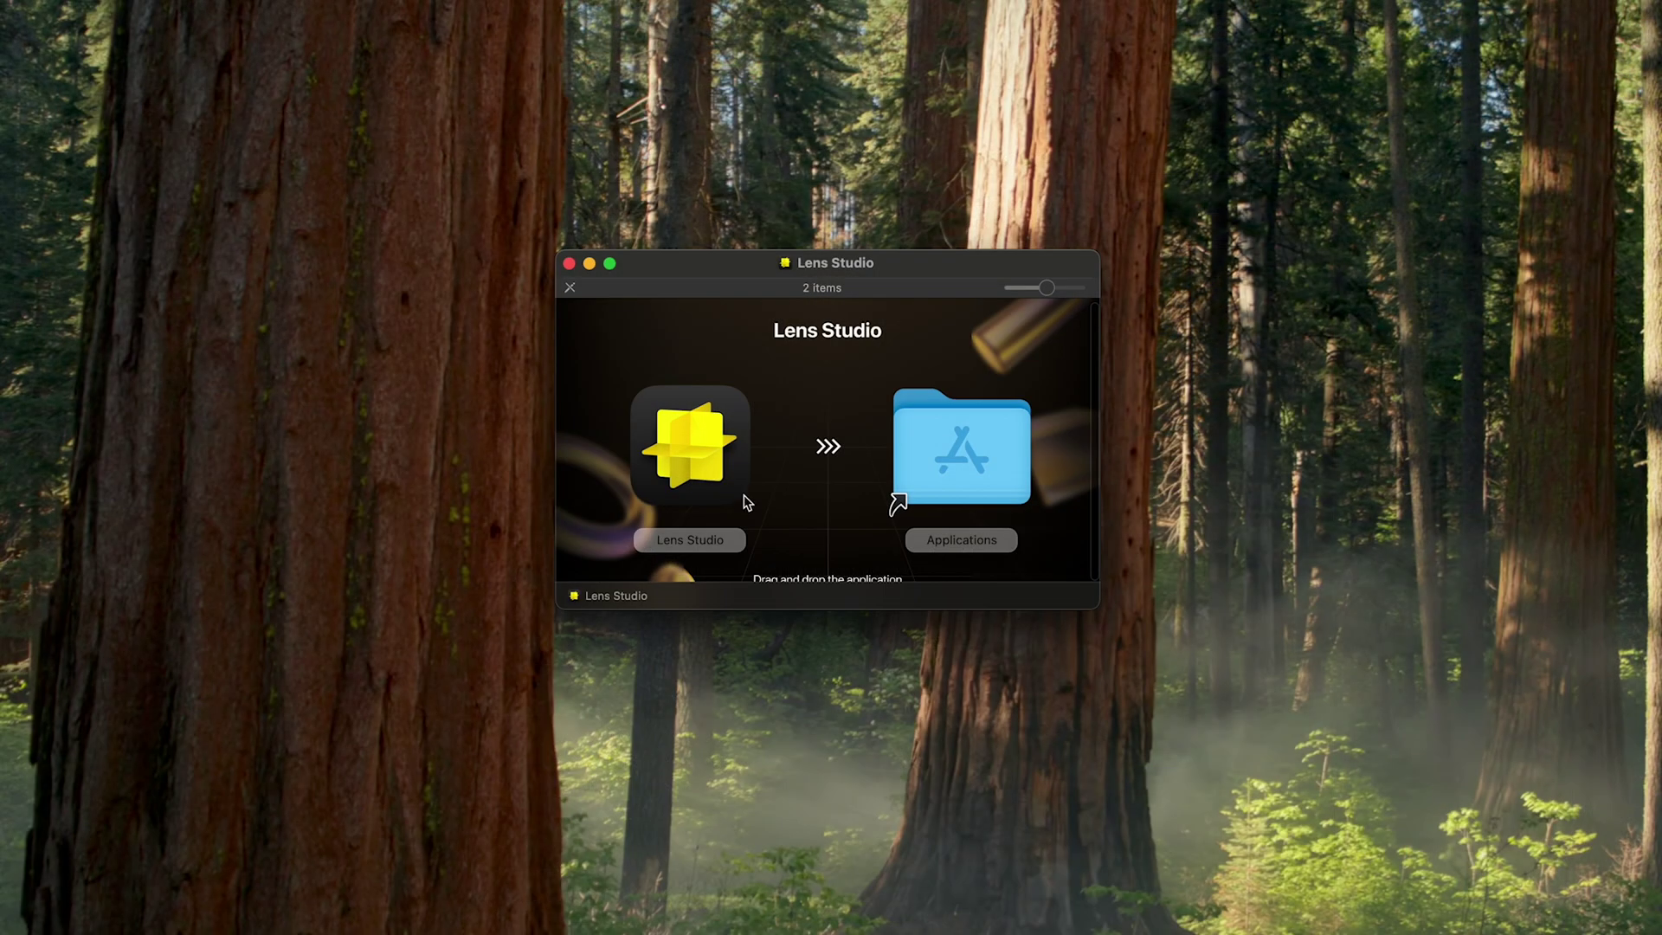
{"action": "left_click_drag", "start_coordinate": [684, 466], "coordinate": [922, 460]}
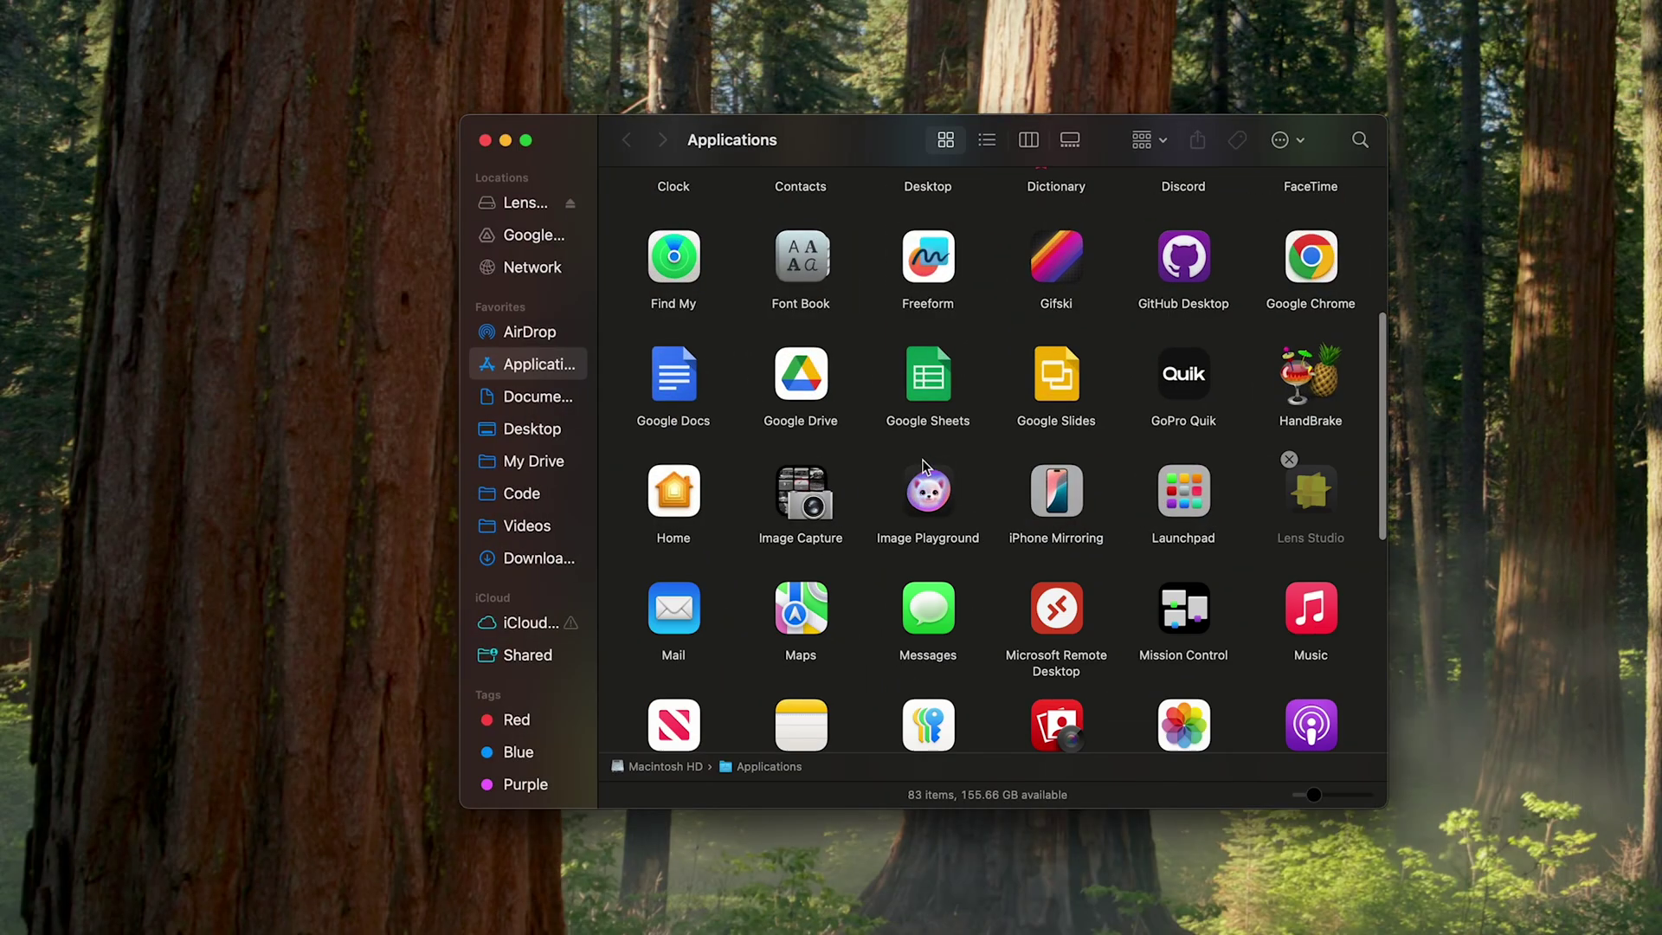
{"action": "double_click", "coordinate": [1311, 491]}
{"action": "scroll", "coordinate": [1355, 752], "scroll_direction": "down", "scroll_amount": 3}
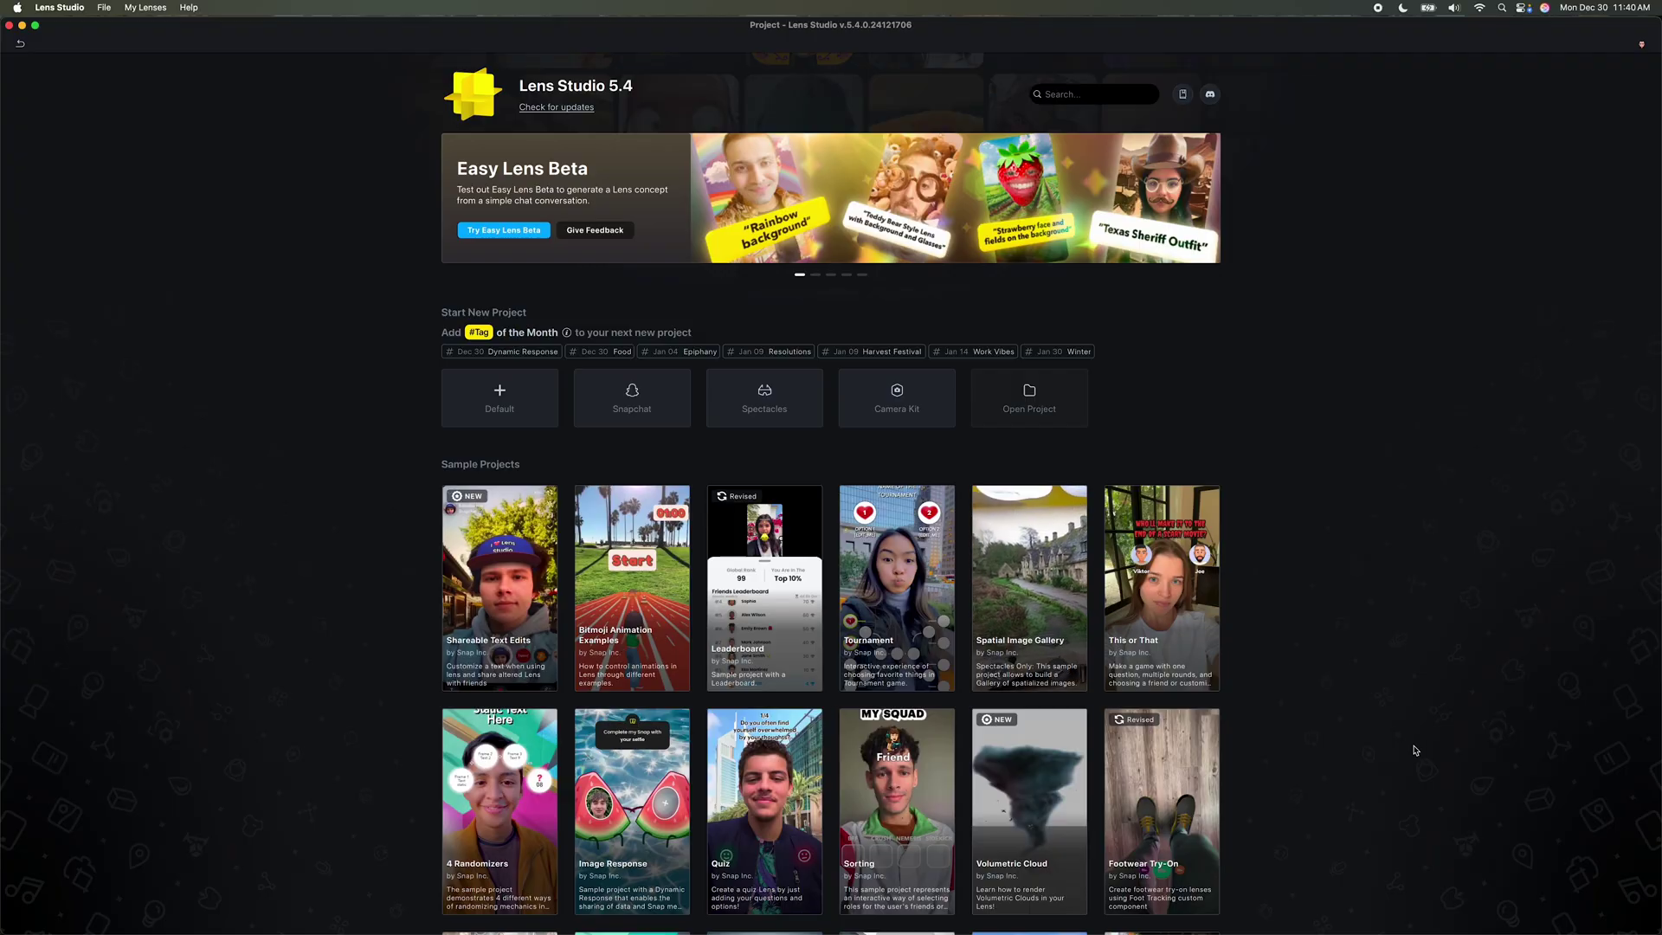
{"action": "scroll", "coordinate": [1355, 751], "scroll_direction": "down", "scroll_amount": 10}
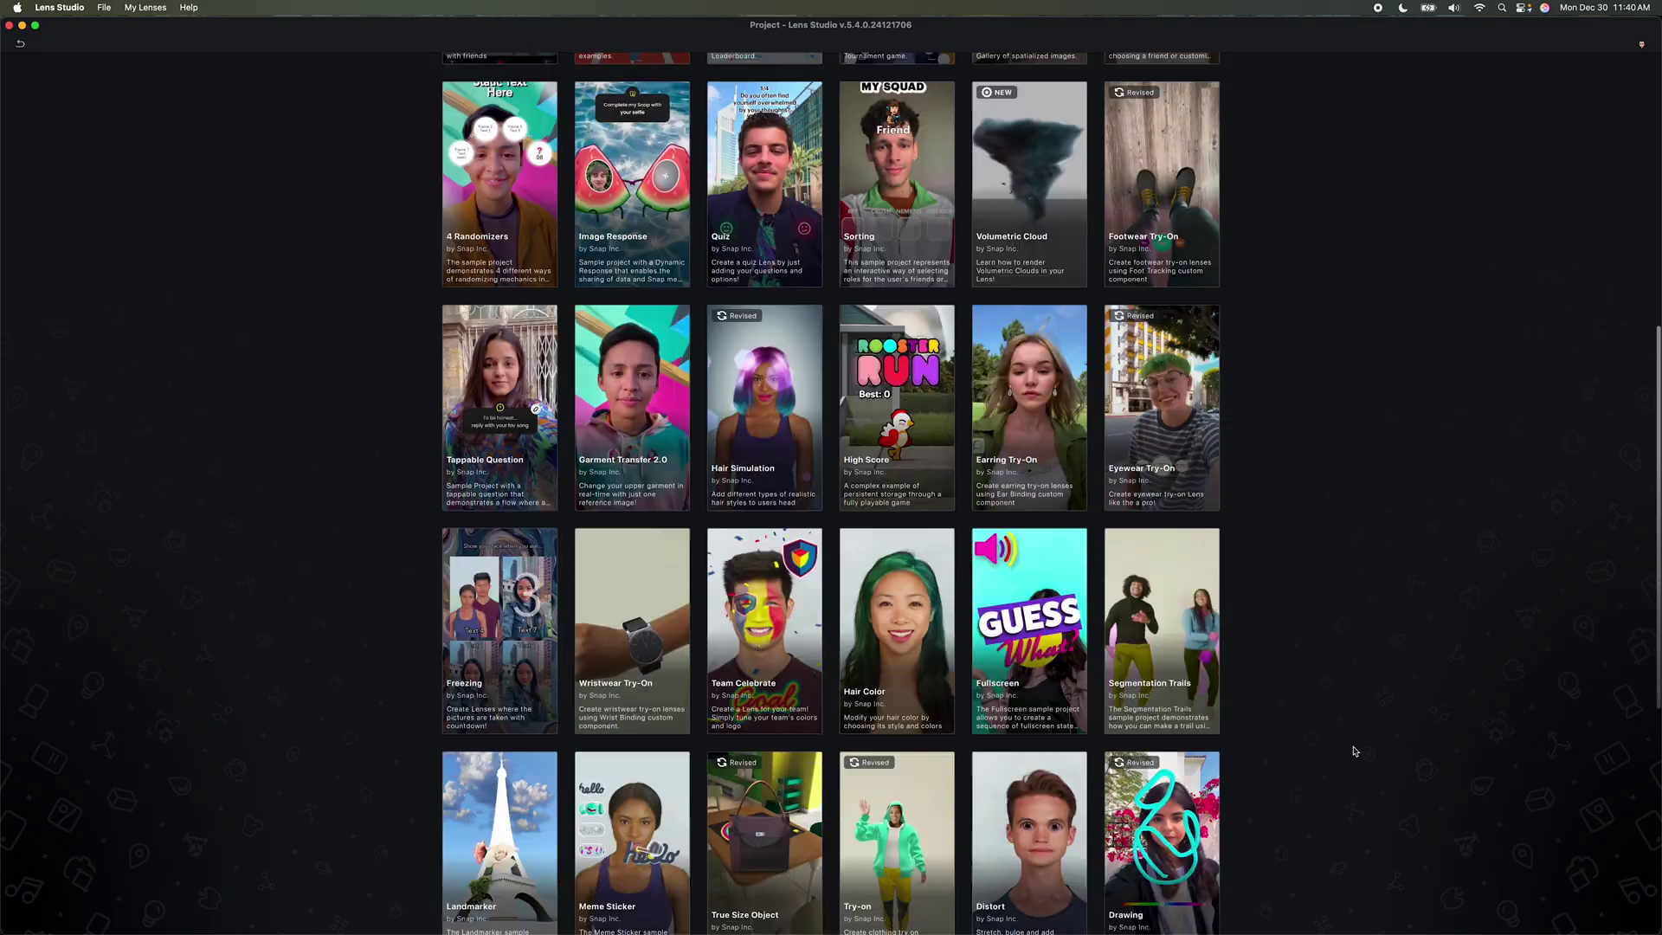
Step: Start a default project and save it as LS_Demo_Head_Tracking
{"action": "scroll", "coordinate": [1355, 751], "scroll_direction": "up", "scroll_amount": 15}
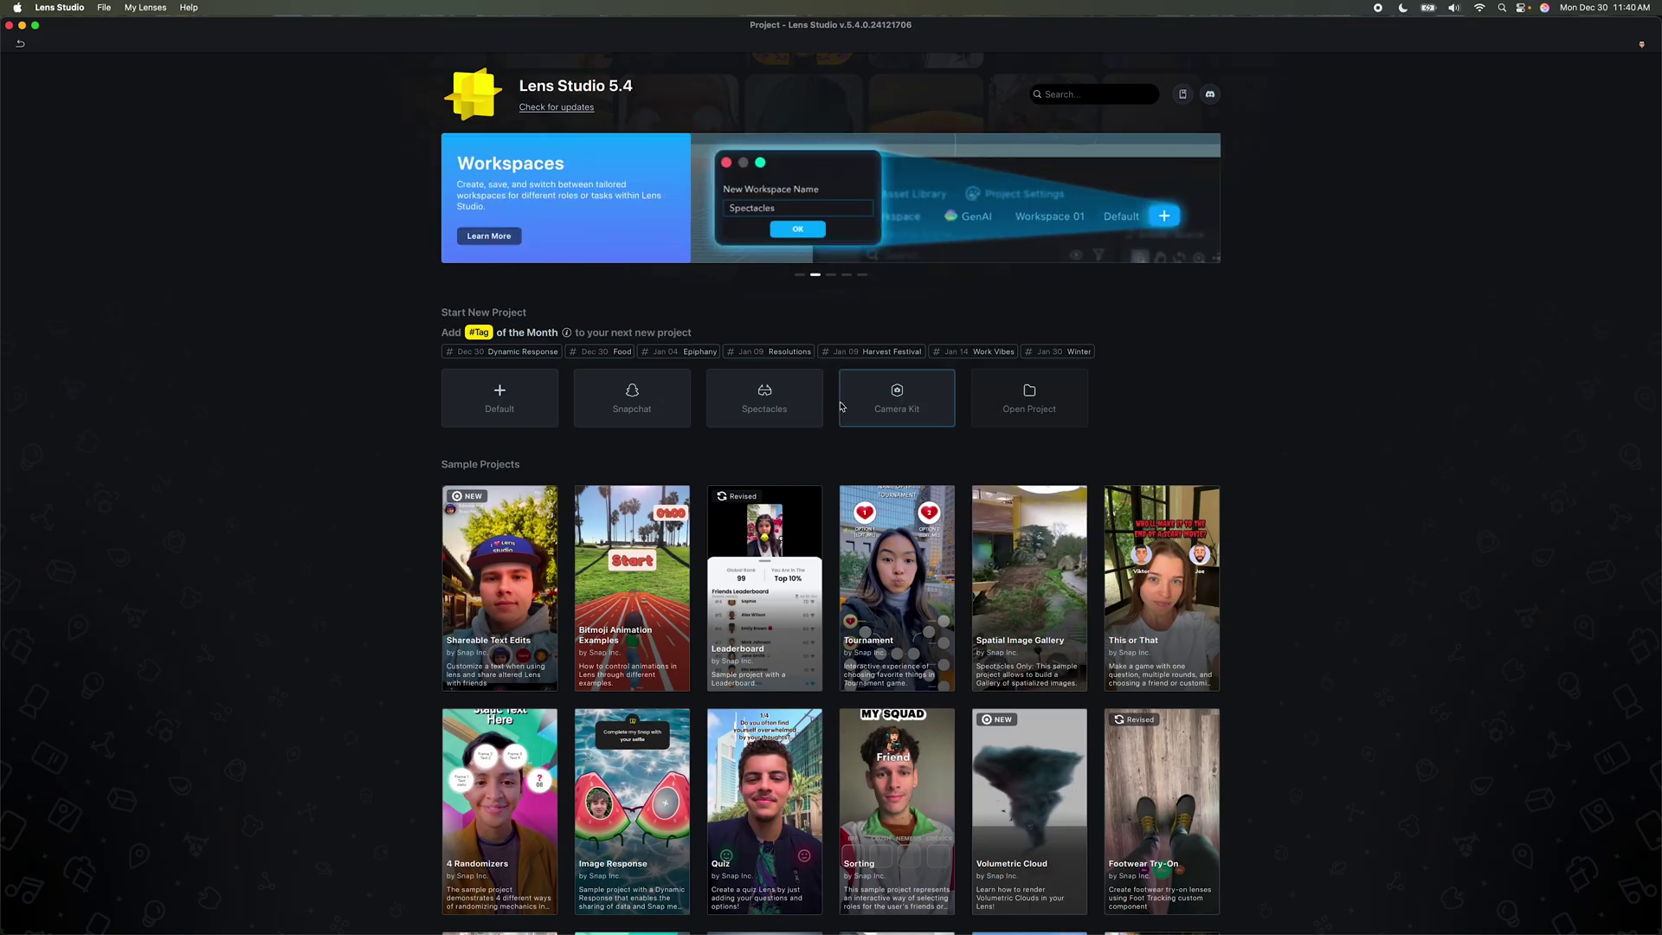
{"action": "left_click", "coordinate": [497, 398]}
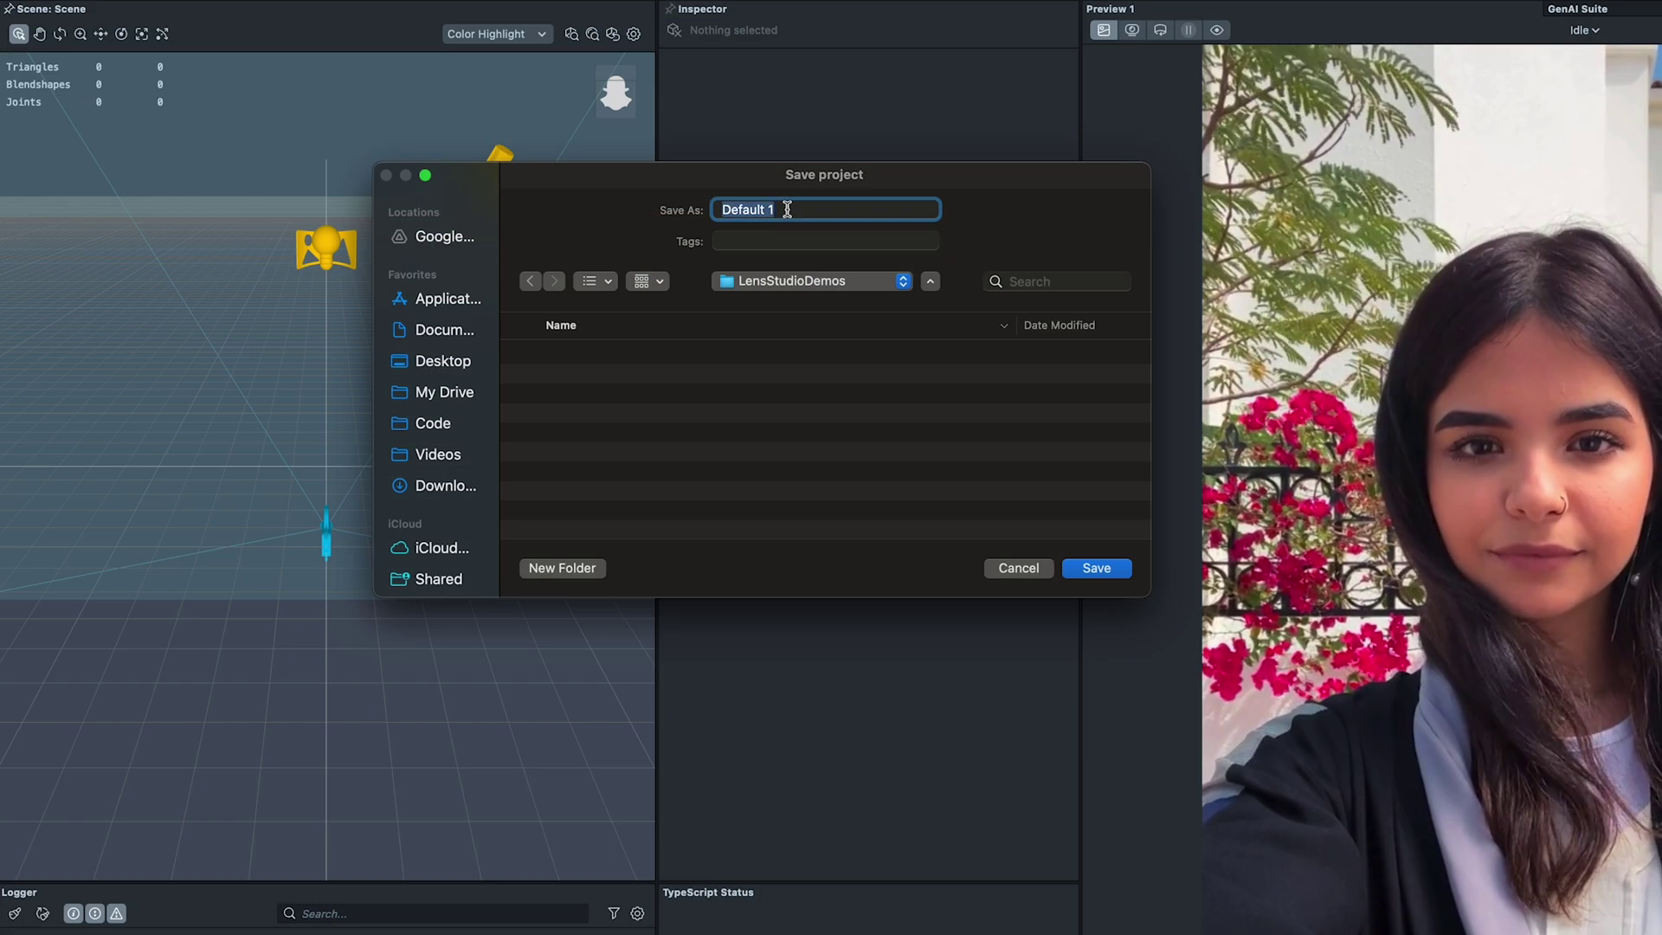
{"action": "type", "text": "LS_Demo_Head_Tracki"}
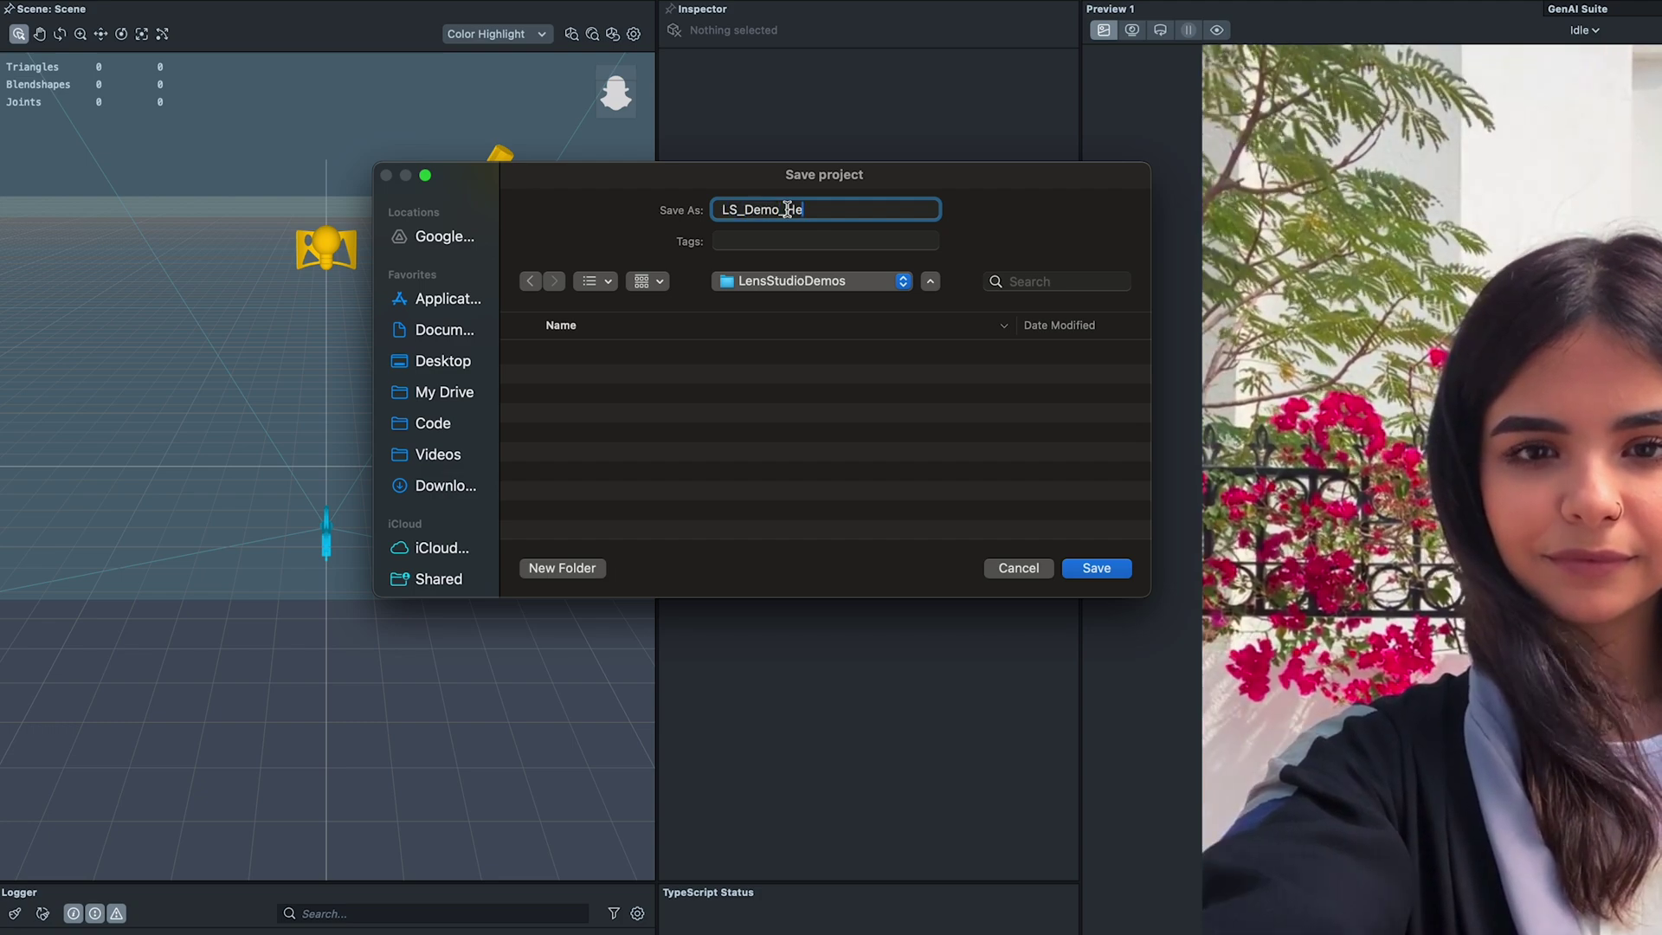
{"action": "type", "text": "ng"}
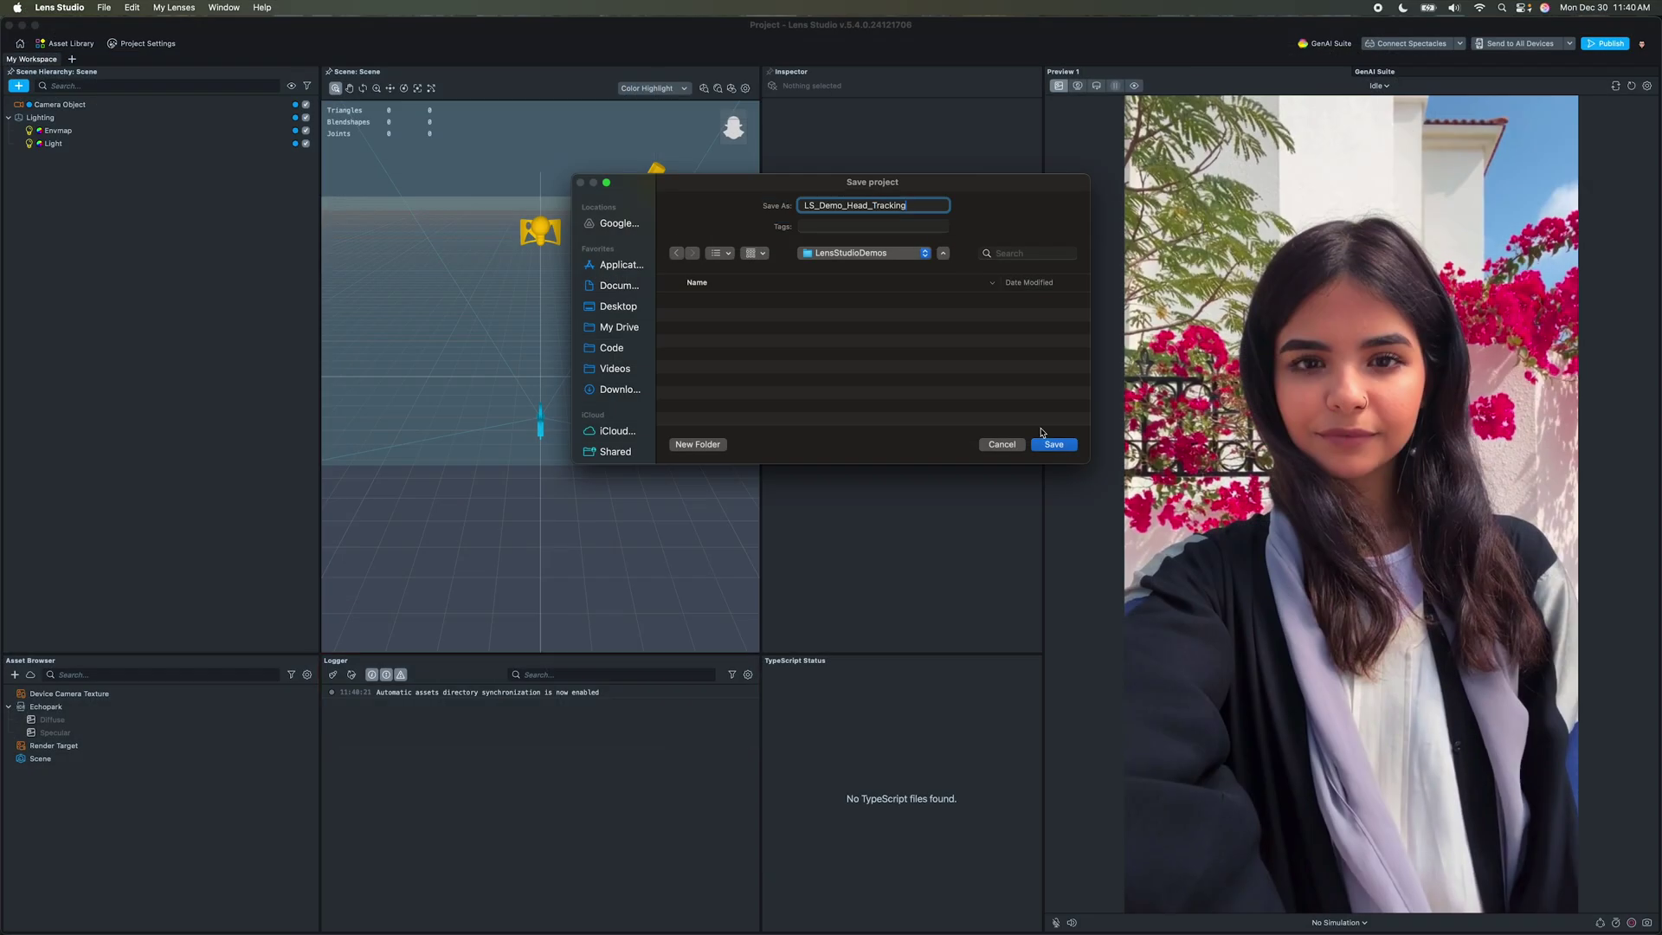
{"action": "left_click", "coordinate": [1096, 568]}
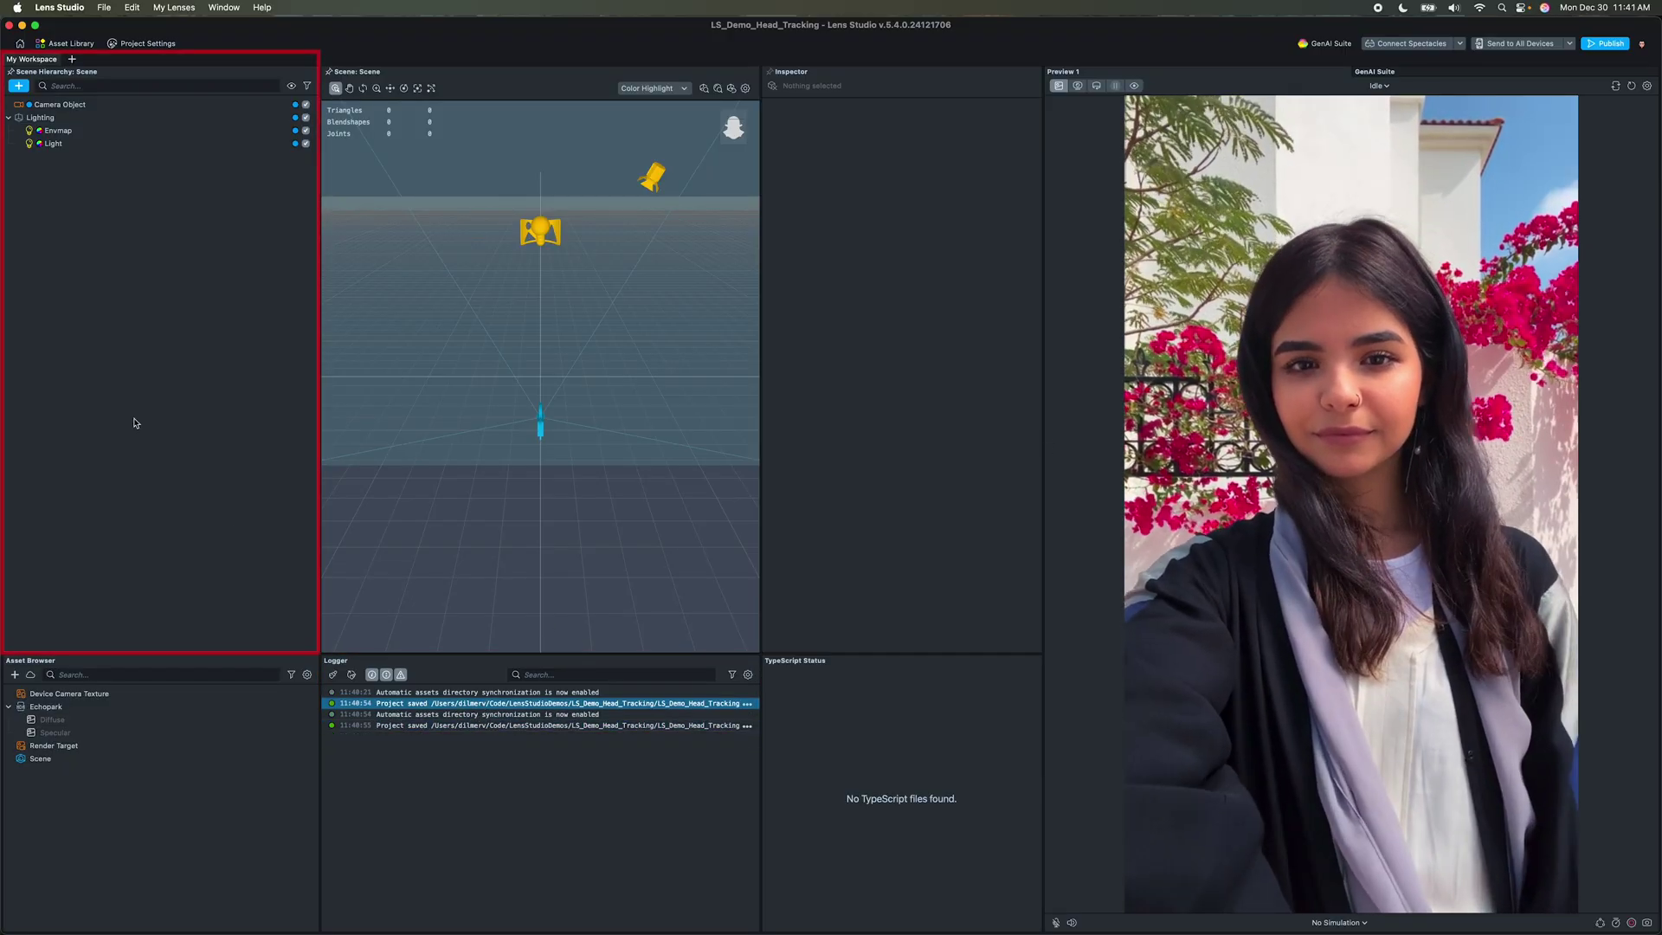
Step: Select Lighting and browse the add-object and Add Component lists without adding anything
{"action": "left_click", "coordinate": [67, 119]}
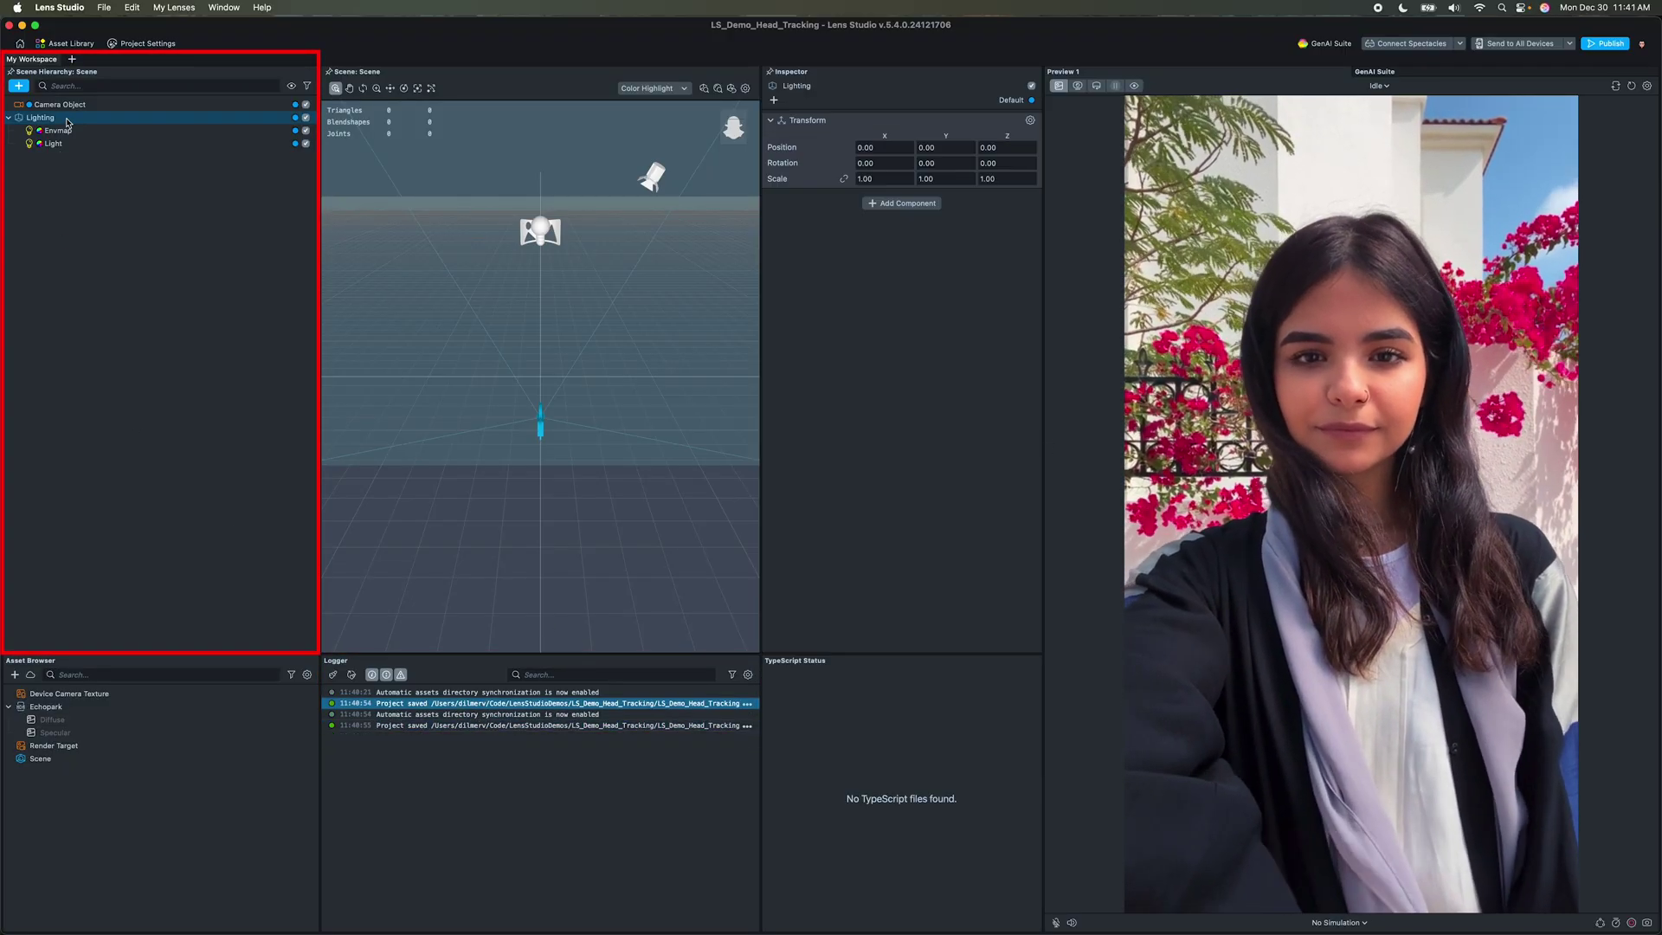
{"action": "left_click", "coordinate": [18, 85]}
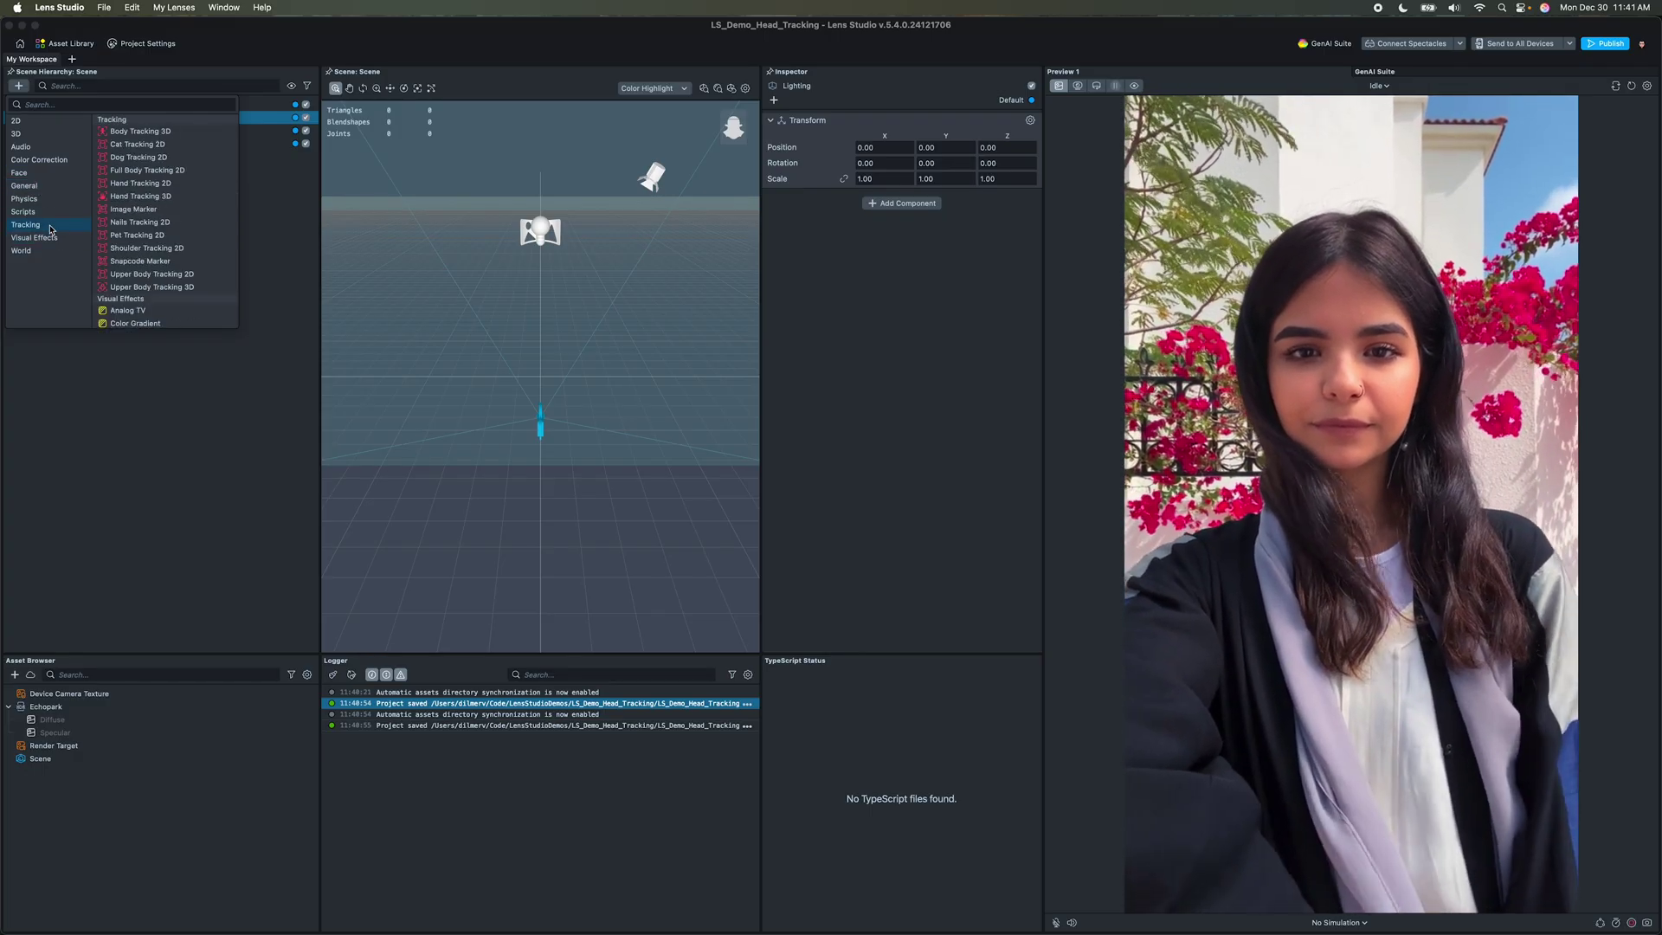
{"action": "left_click", "coordinate": [200, 406]}
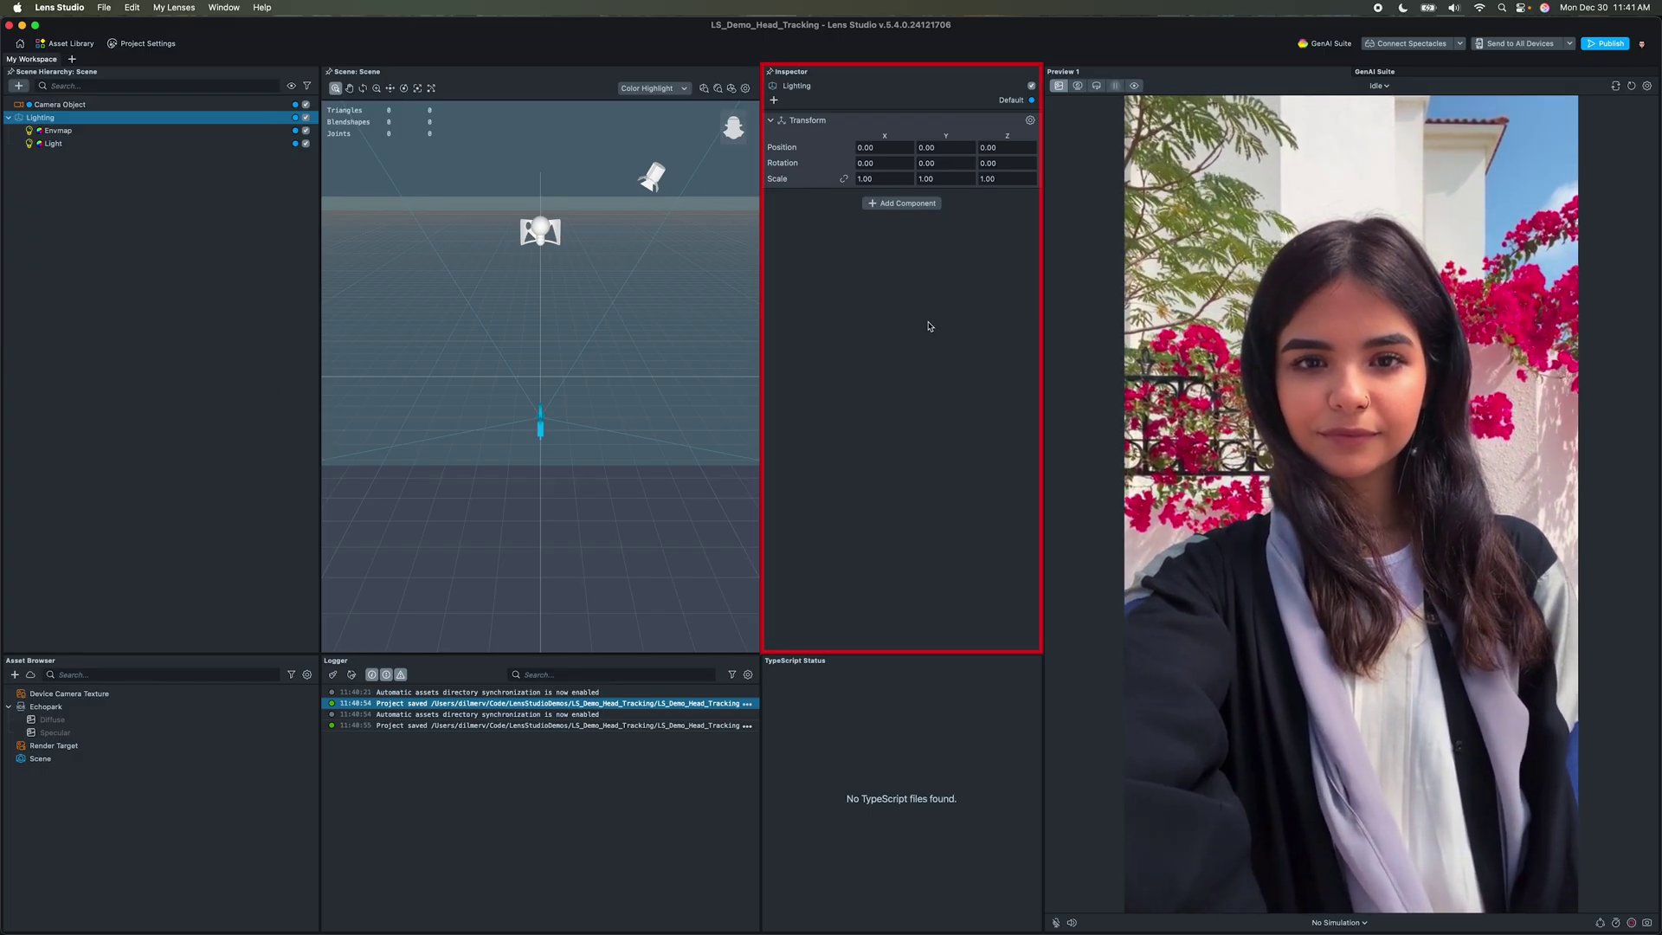
{"action": "left_click", "coordinate": [898, 204]}
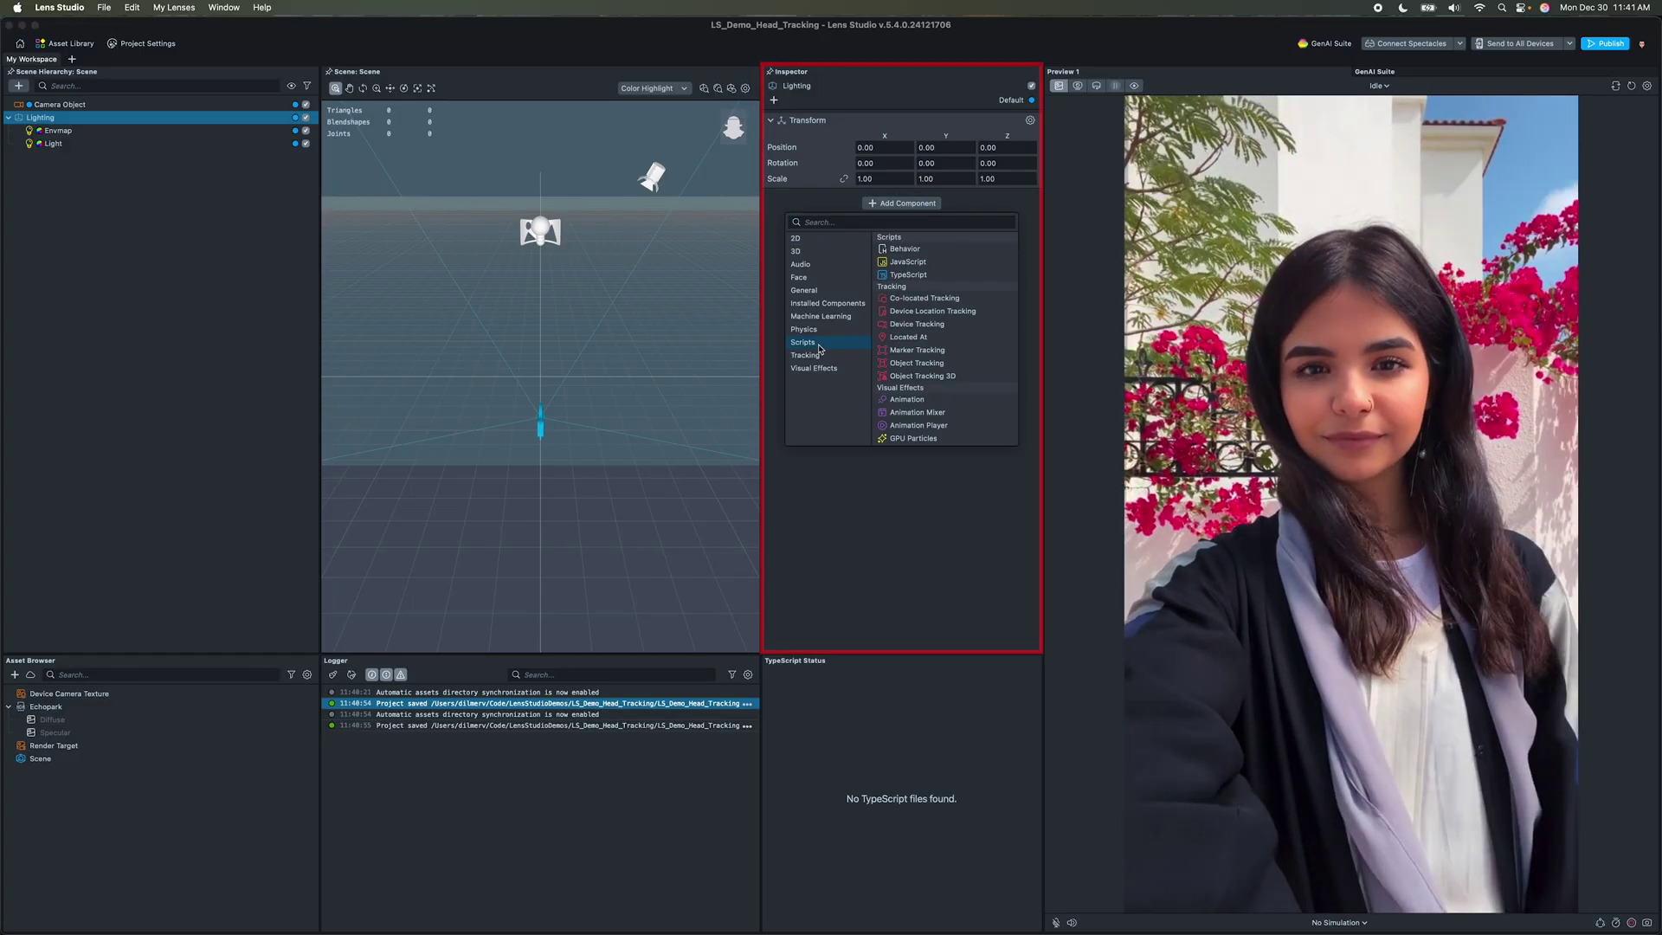
{"action": "left_click", "coordinate": [842, 546]}
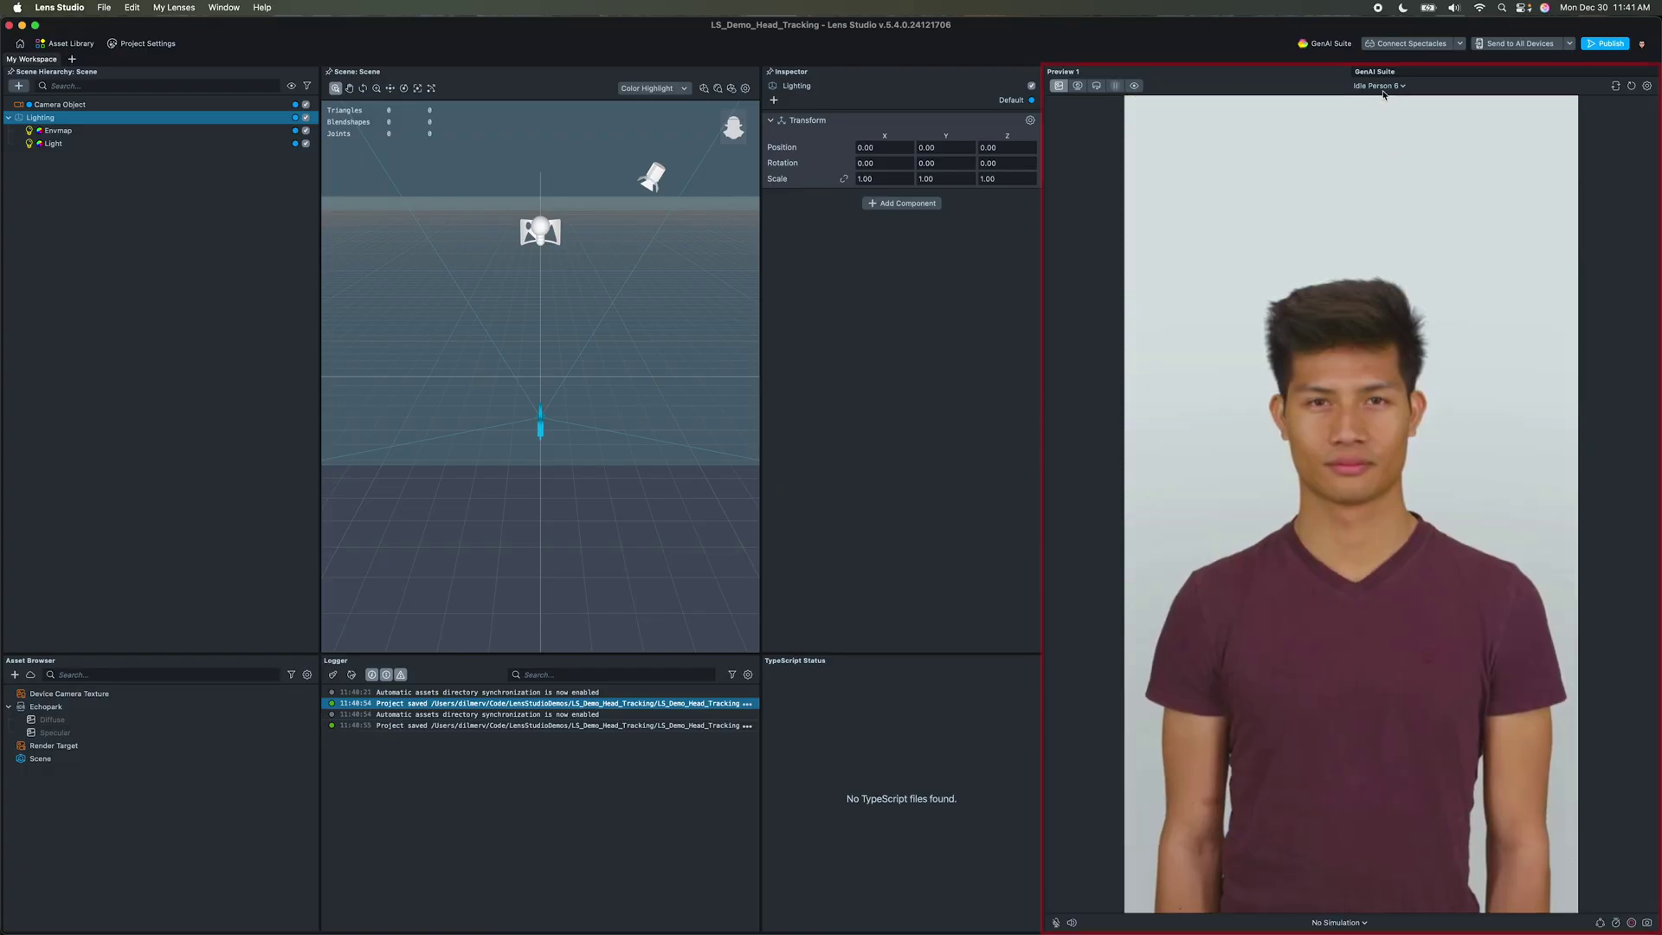
Step: Preview the Idle Person 5 video, then the Sky video from the Smile category
{"action": "left_click", "coordinate": [1382, 157]}
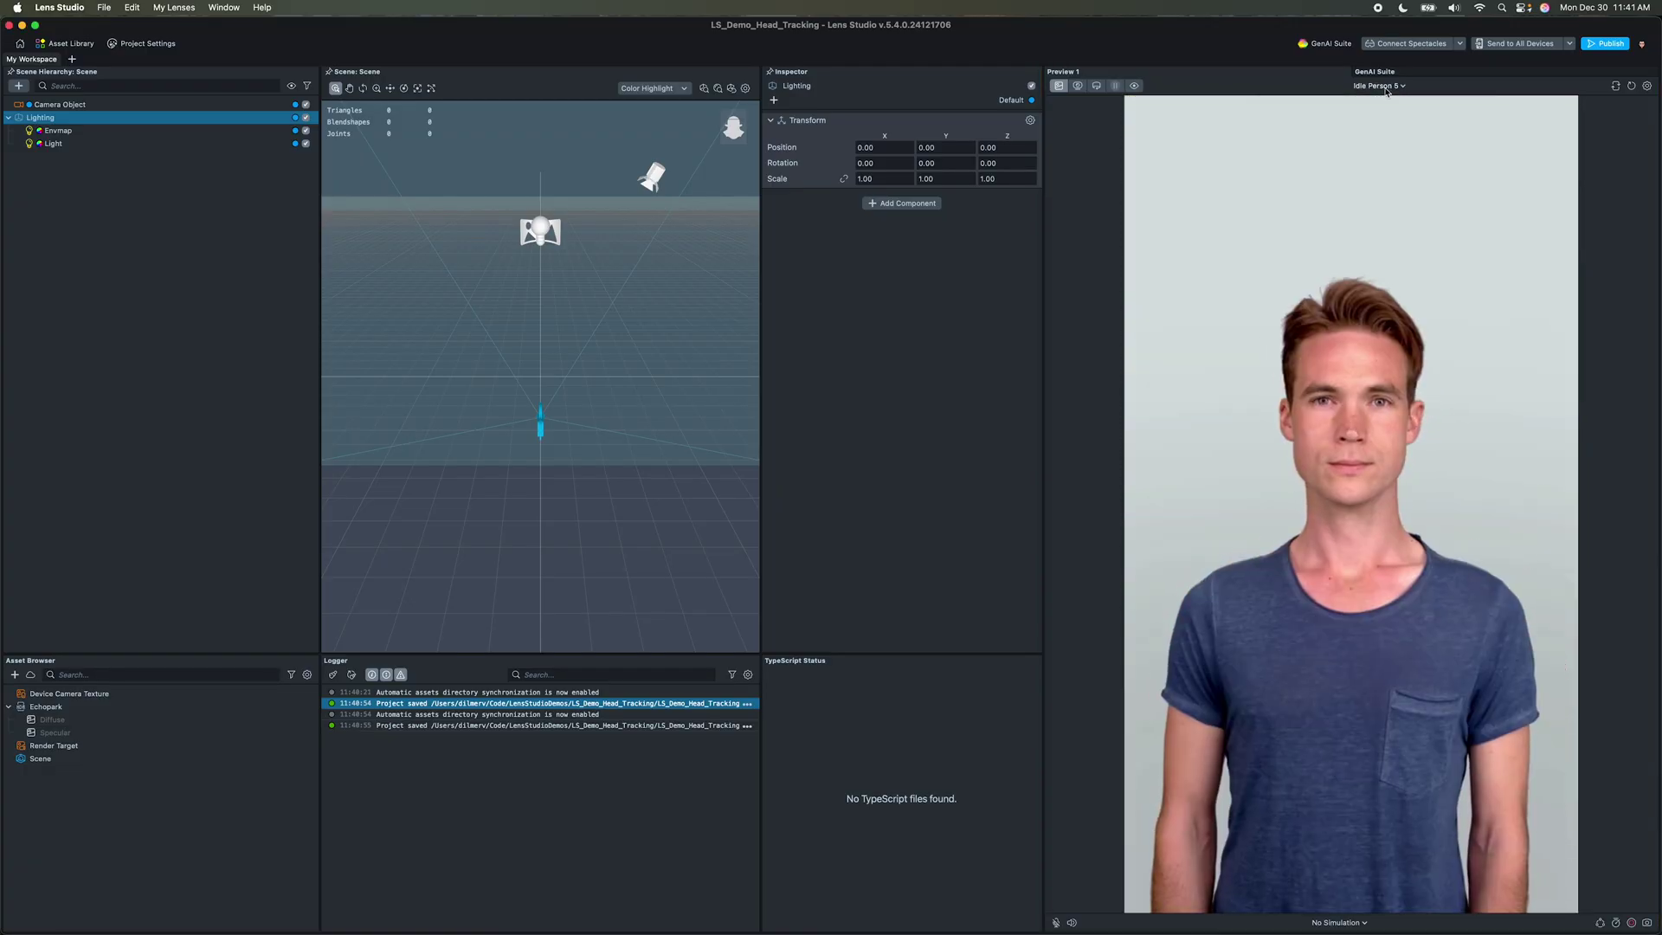
{"action": "left_click", "coordinate": [1387, 87]}
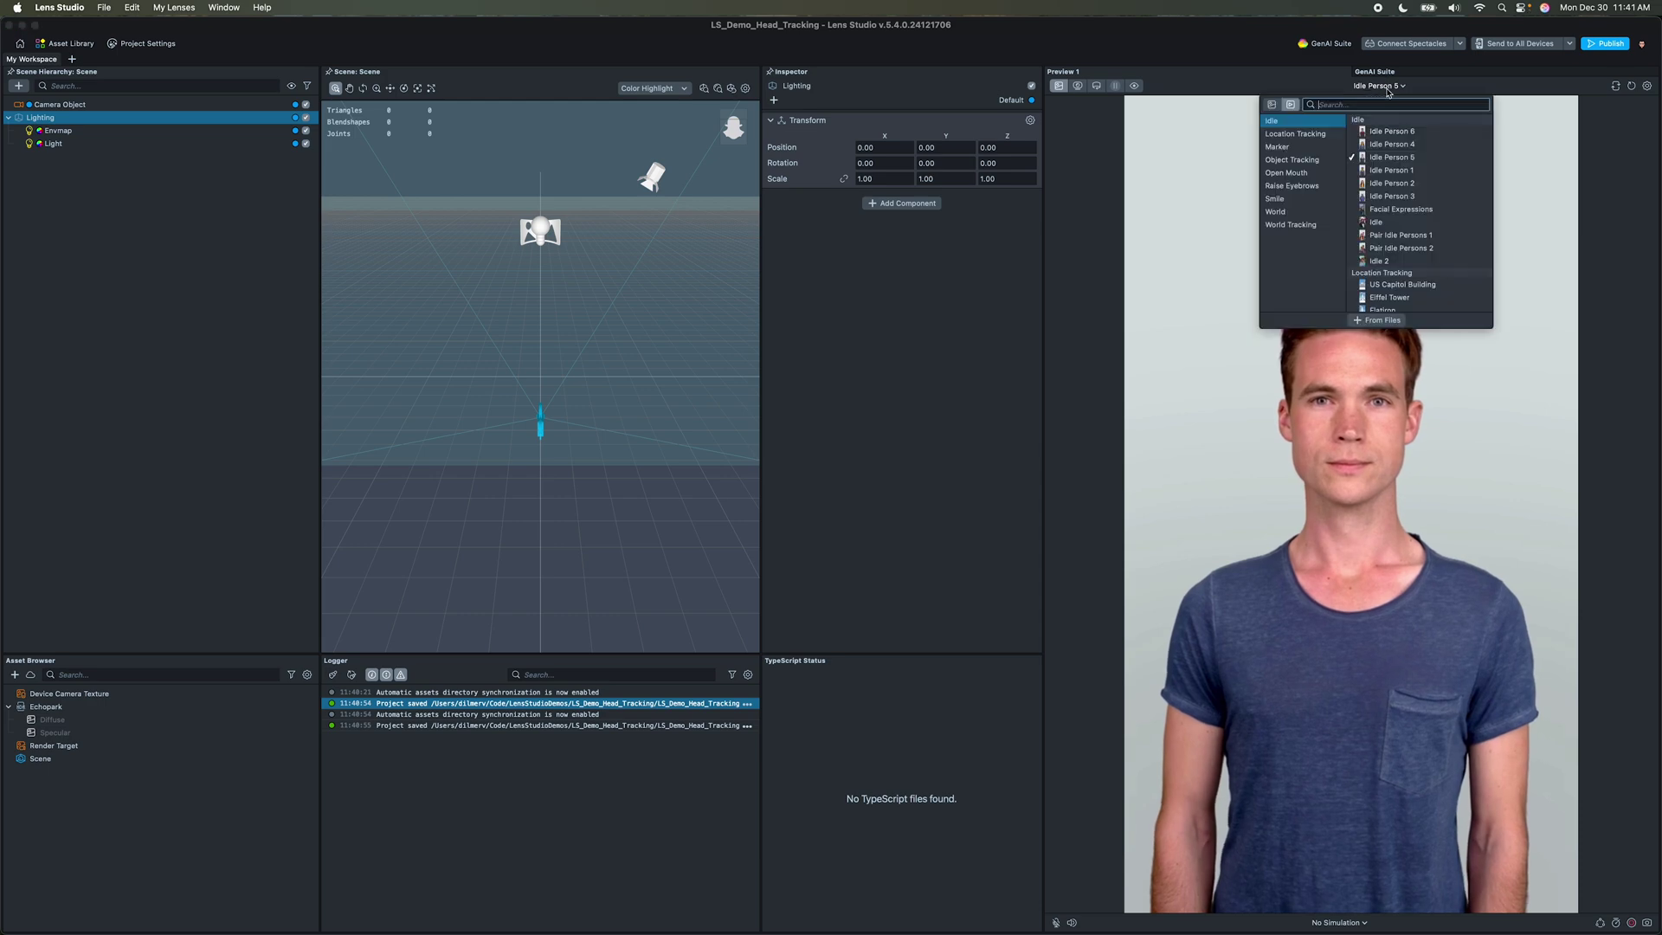
{"action": "left_click", "coordinate": [1305, 205]}
{"action": "left_click", "coordinate": [1385, 184]}
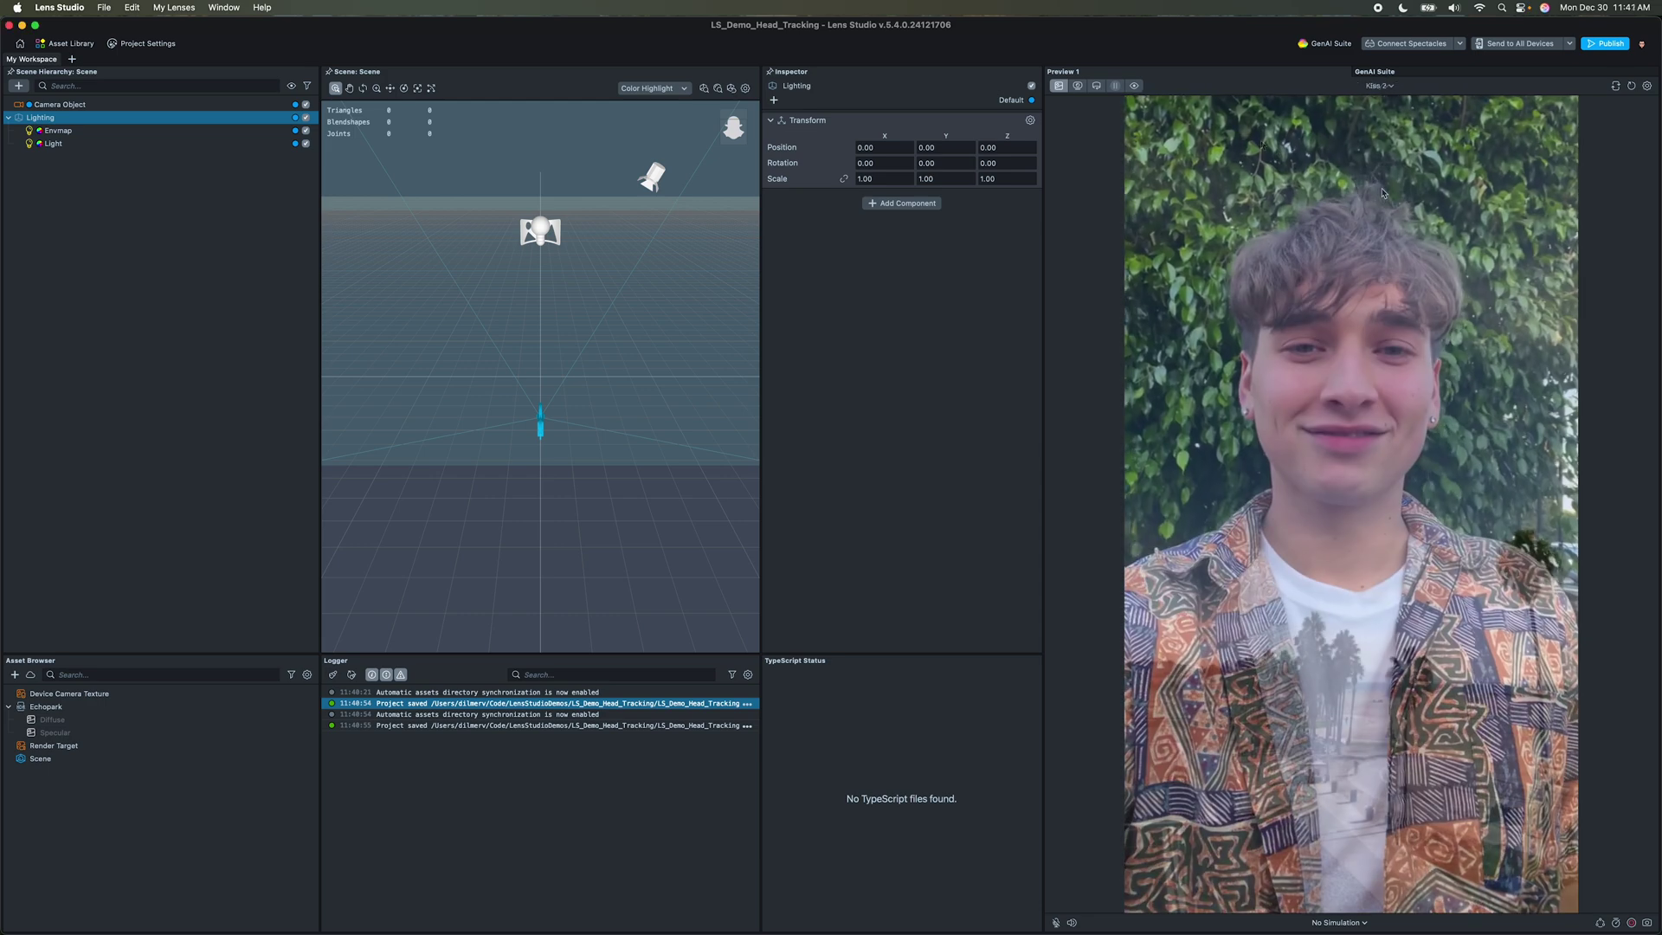
Step: Switch to an interactive 3D preview, explore Sunlit Room, then choose Evening Outdoor
{"action": "left_click", "coordinate": [1097, 86]}
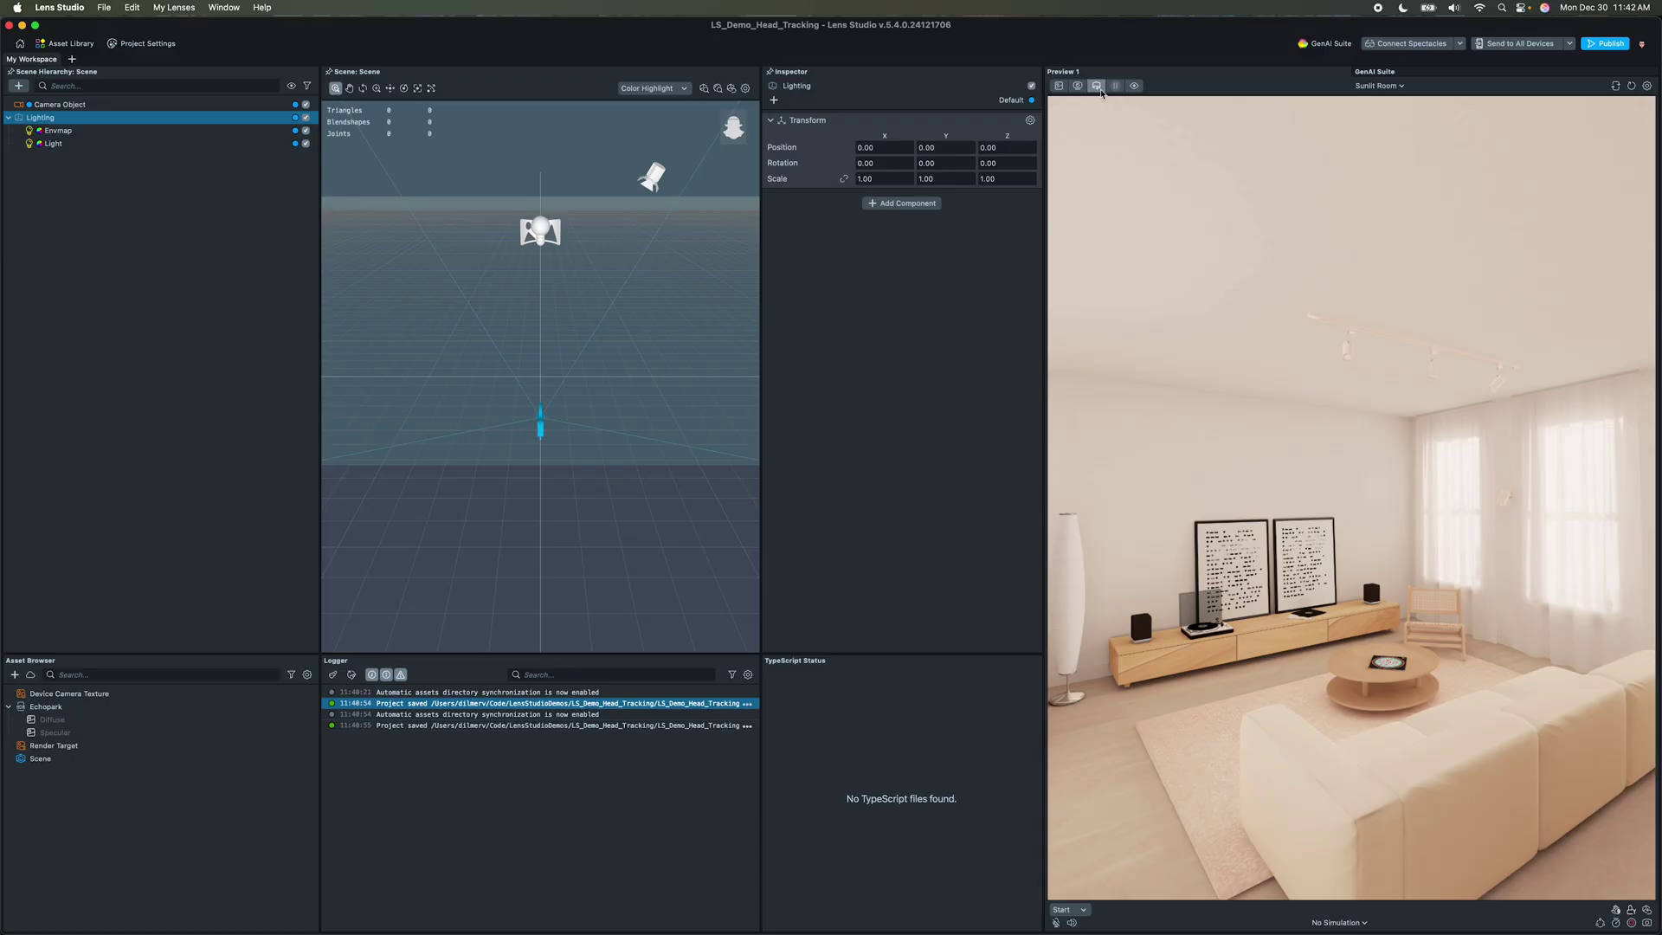
{"action": "left_click_drag", "start_coordinate": [1246, 469], "coordinate": [1279, 578]}
{"action": "key", "text": "w"}
{"action": "key", "text": "w"}
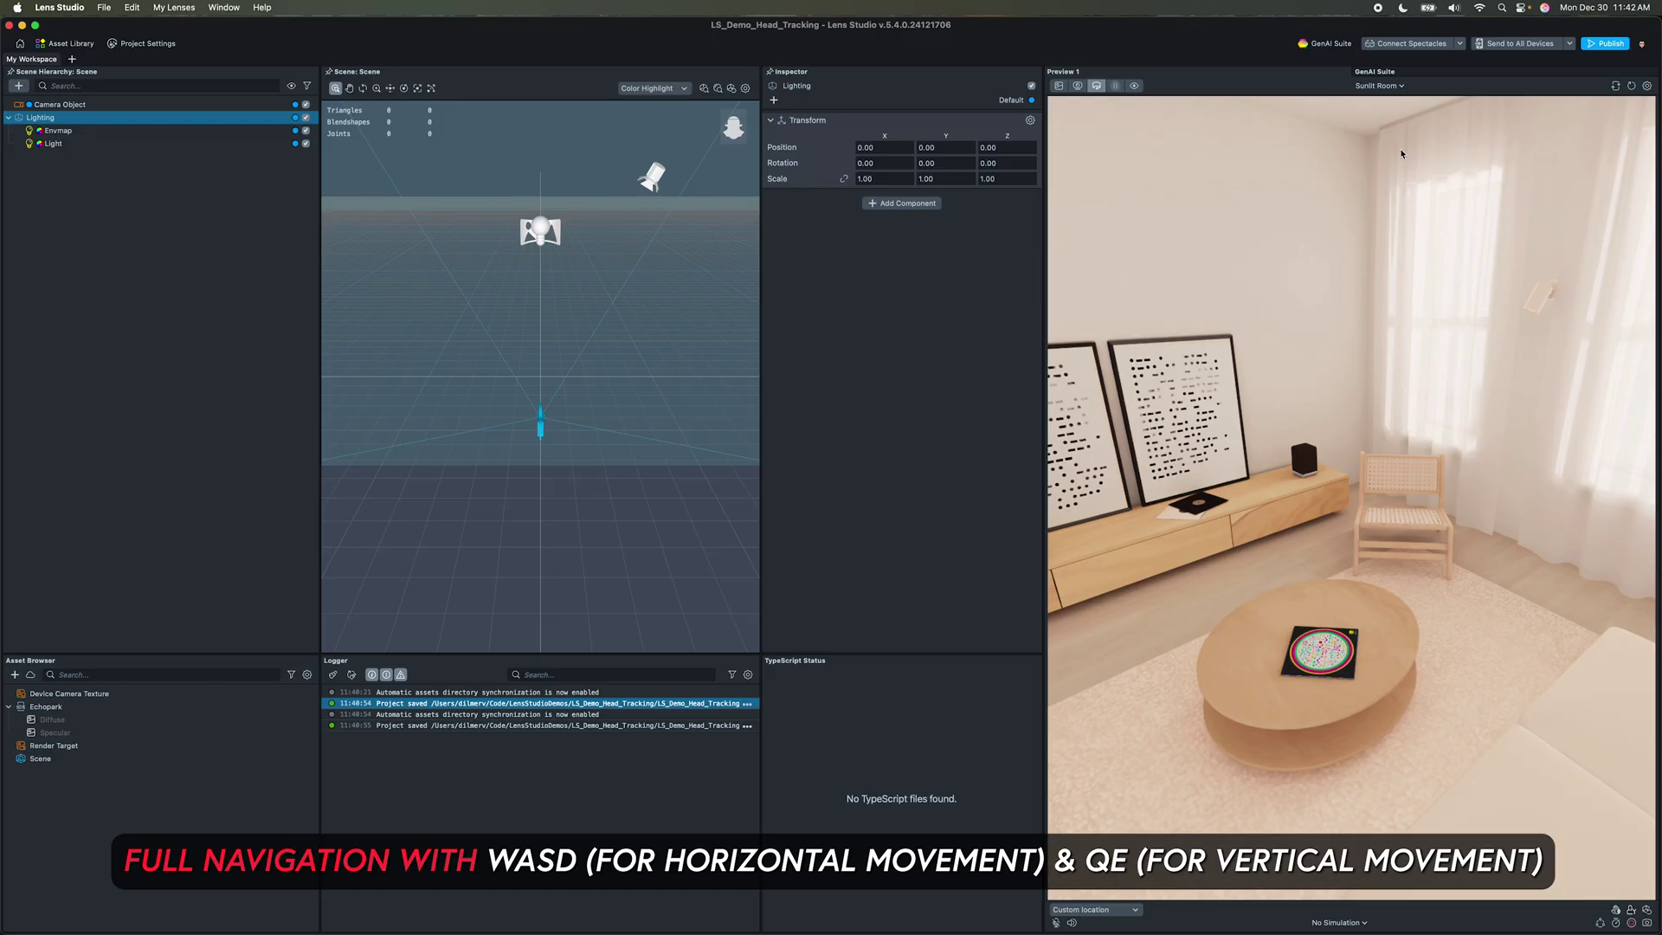
{"action": "left_click", "coordinate": [1396, 87]}
{"action": "left_click", "coordinate": [1399, 132]}
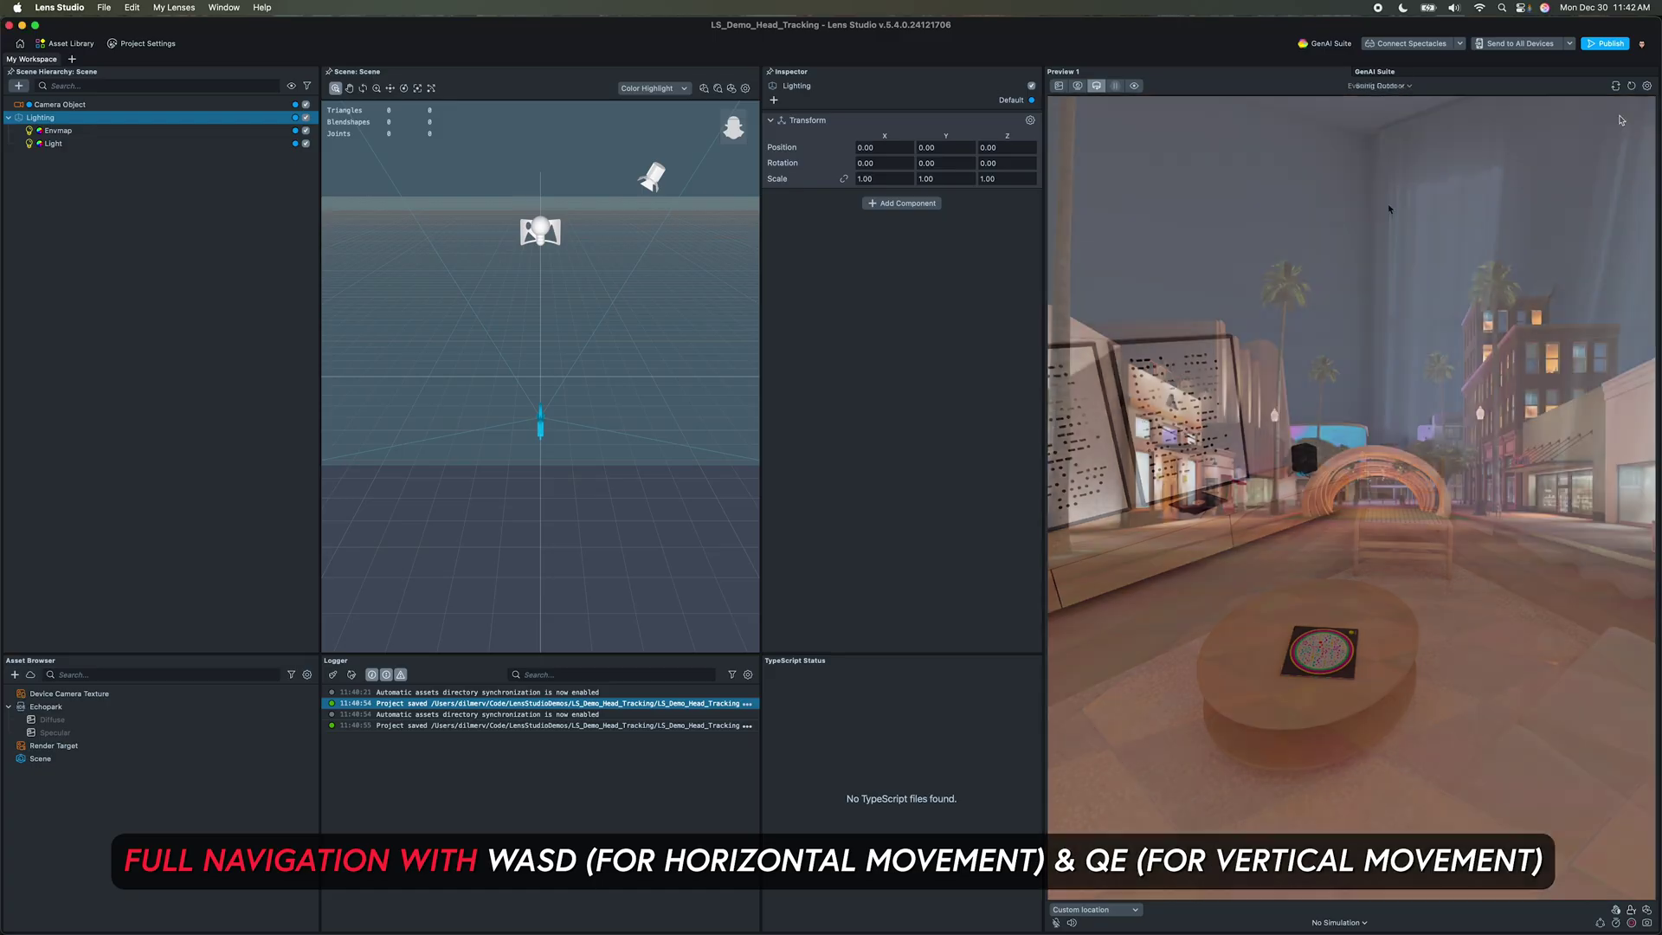
Step: Switch the preview to the back camera and review the preview settings without changes
{"action": "left_click", "coordinate": [1616, 86]}
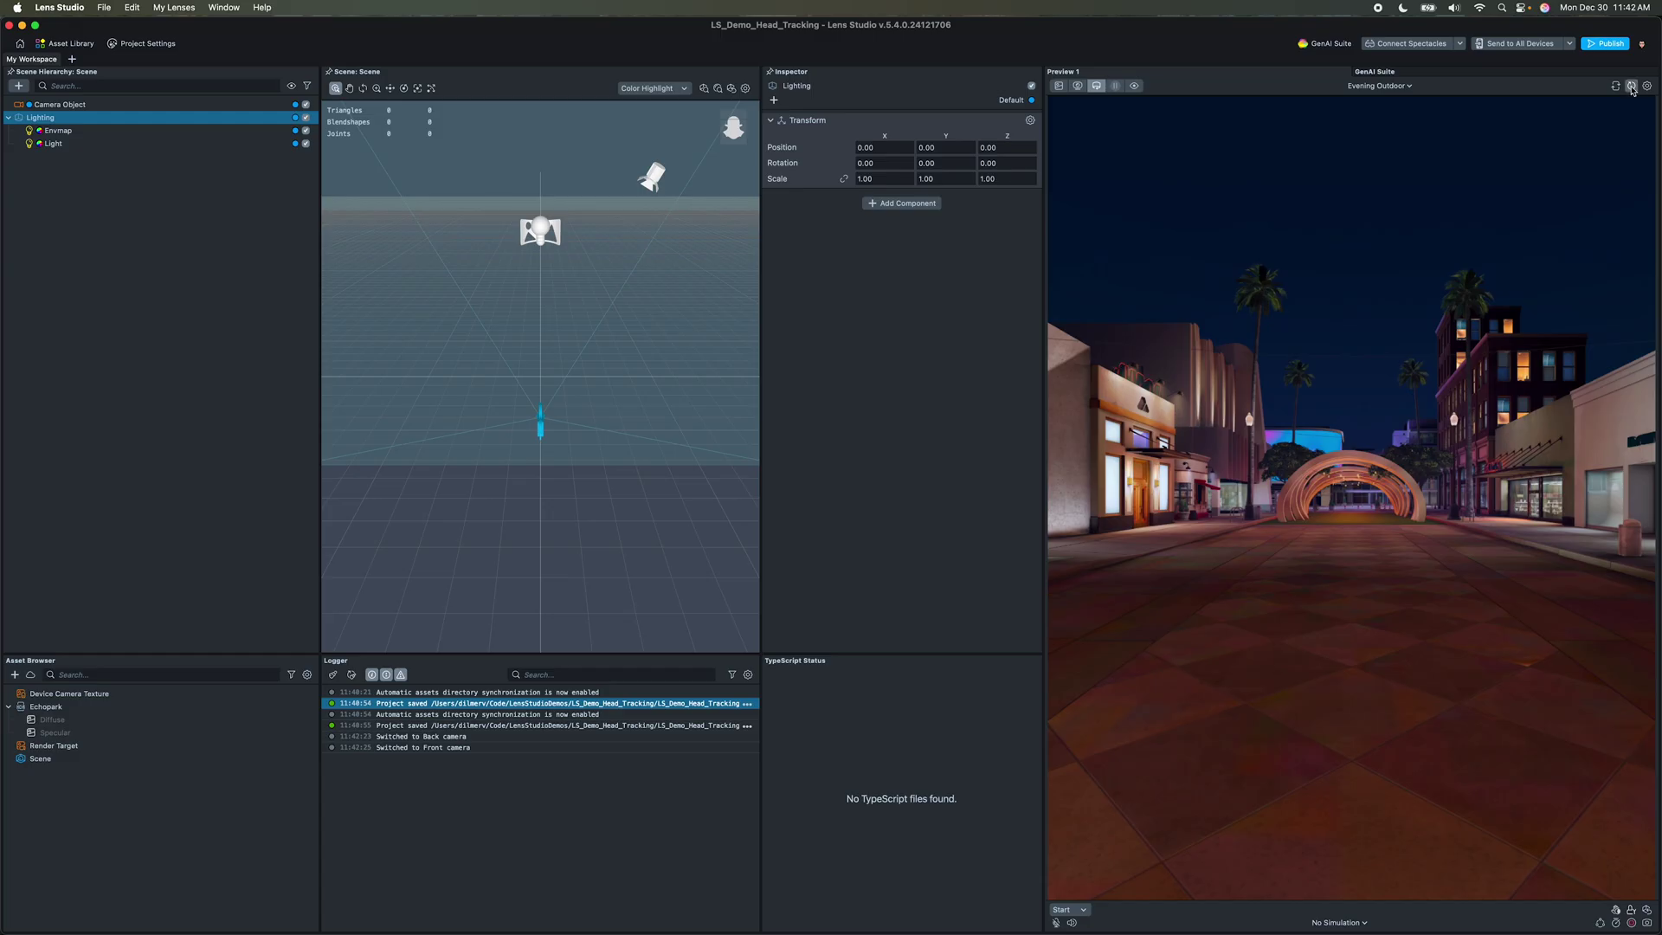
{"action": "left_click", "coordinate": [1645, 86]}
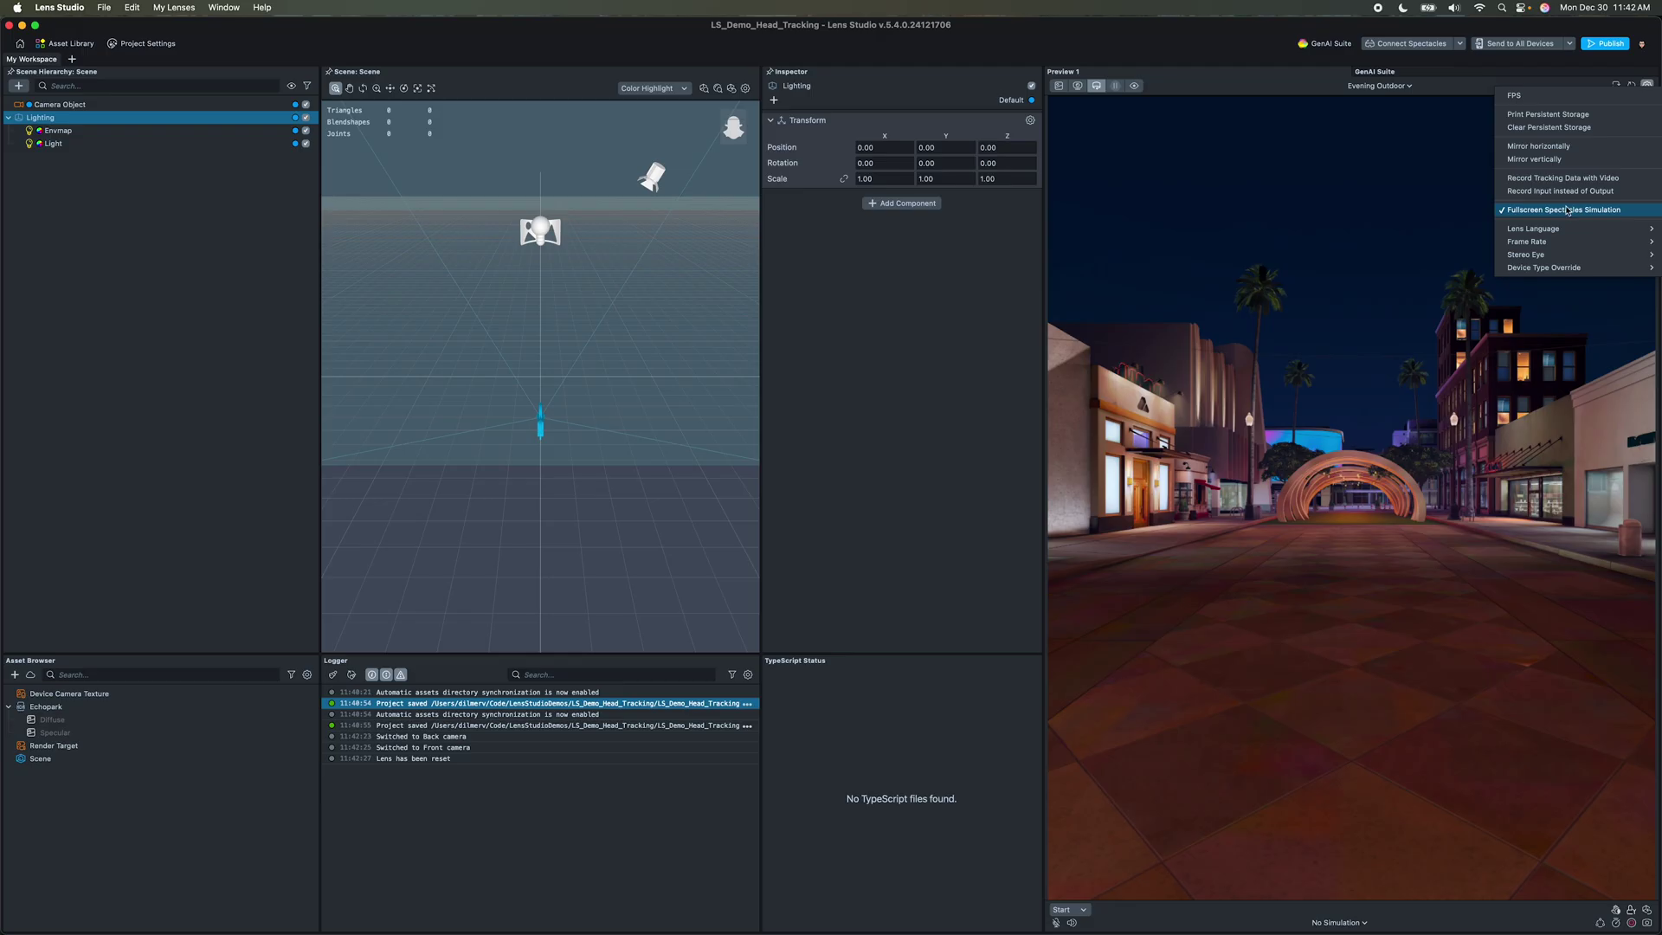
{"action": "mouse_move", "coordinate": [1539, 244]}
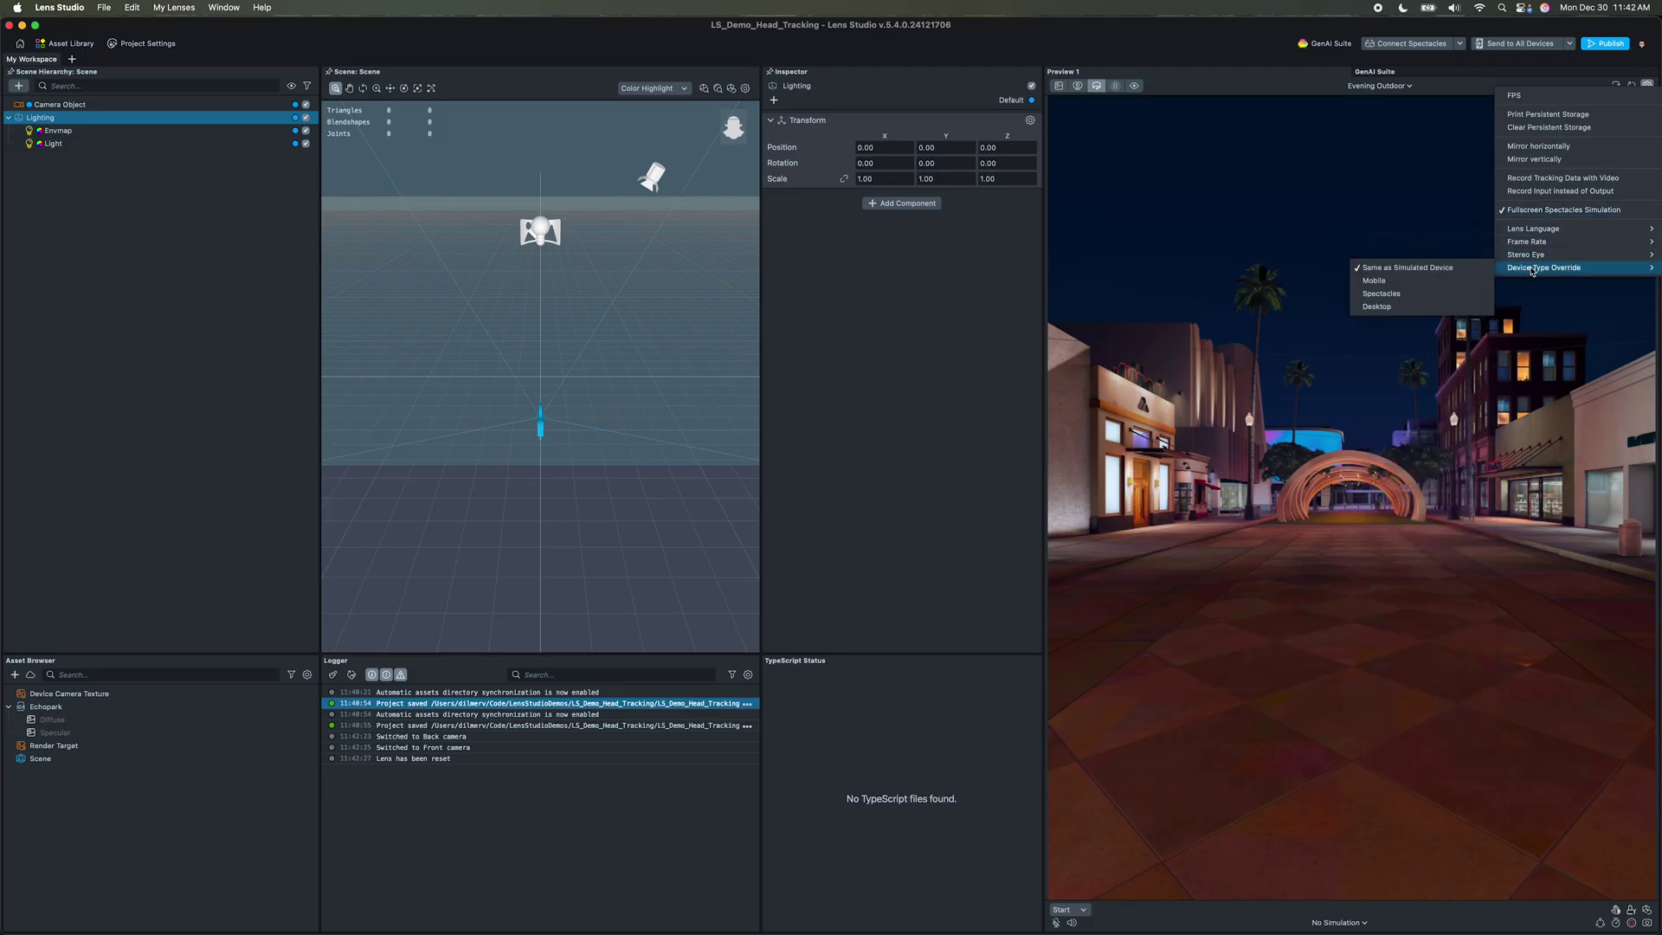
{"action": "left_click", "coordinate": [1504, 512]}
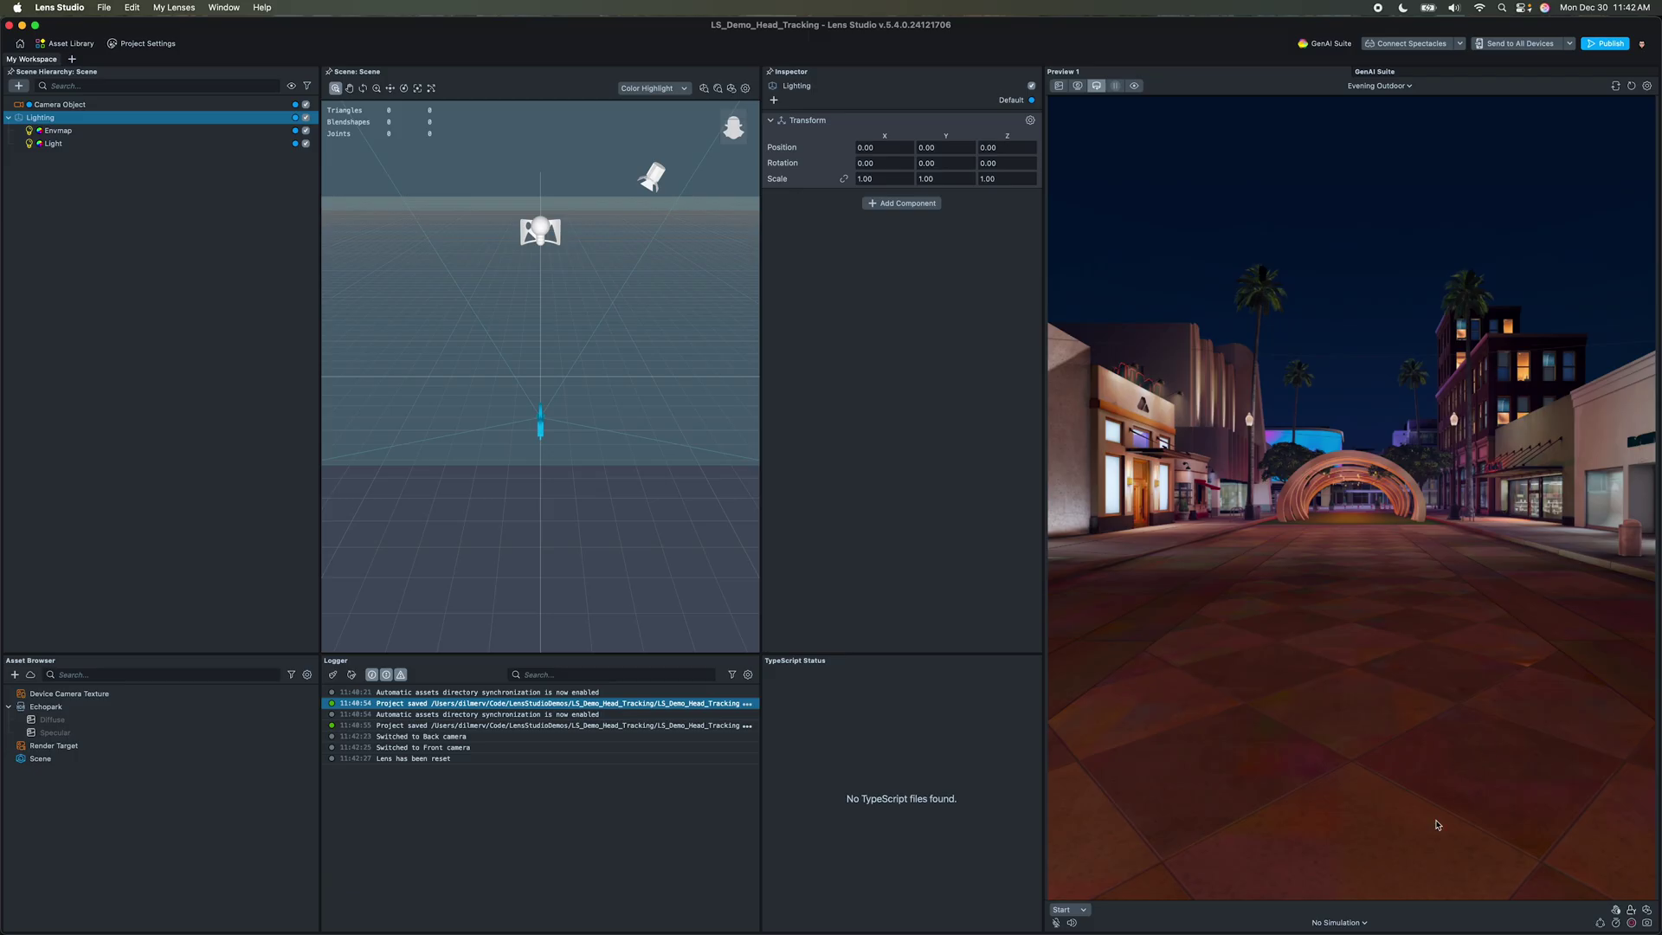
{"action": "left_click", "coordinate": [1350, 922]}
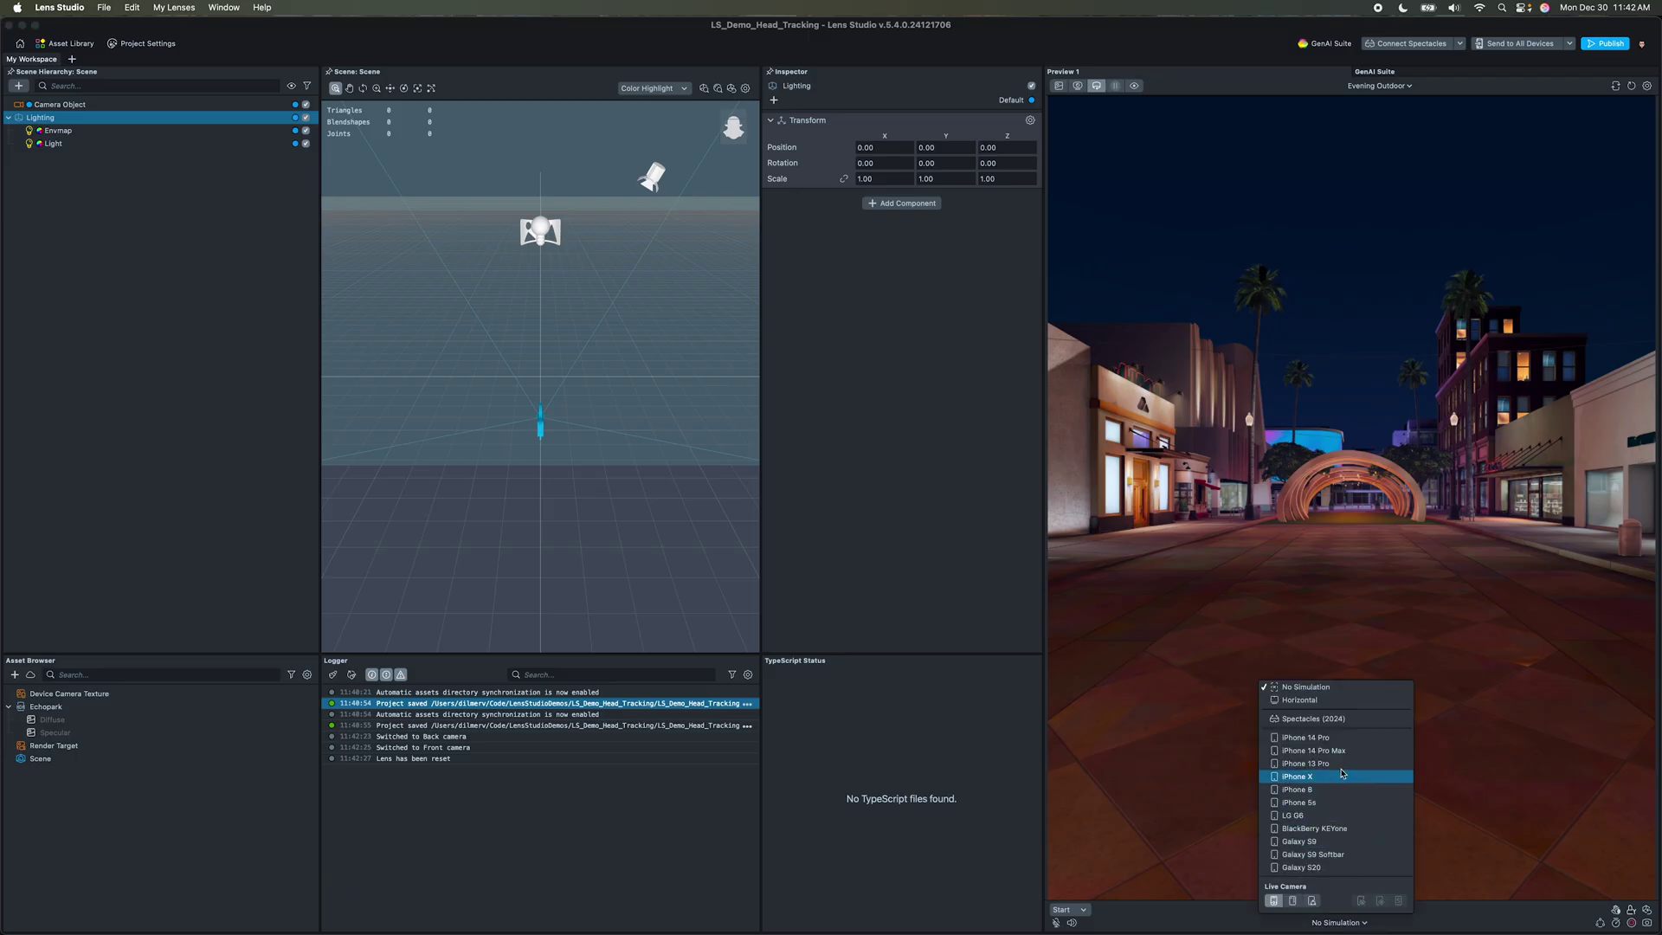
Step: Simulate the preview on an iPhone 14 Pro Max and switch to the Colorful Home scene
{"action": "left_click", "coordinate": [1313, 751]}
{"action": "left_click_drag", "start_coordinate": [1379, 518], "coordinate": [1321, 536]}
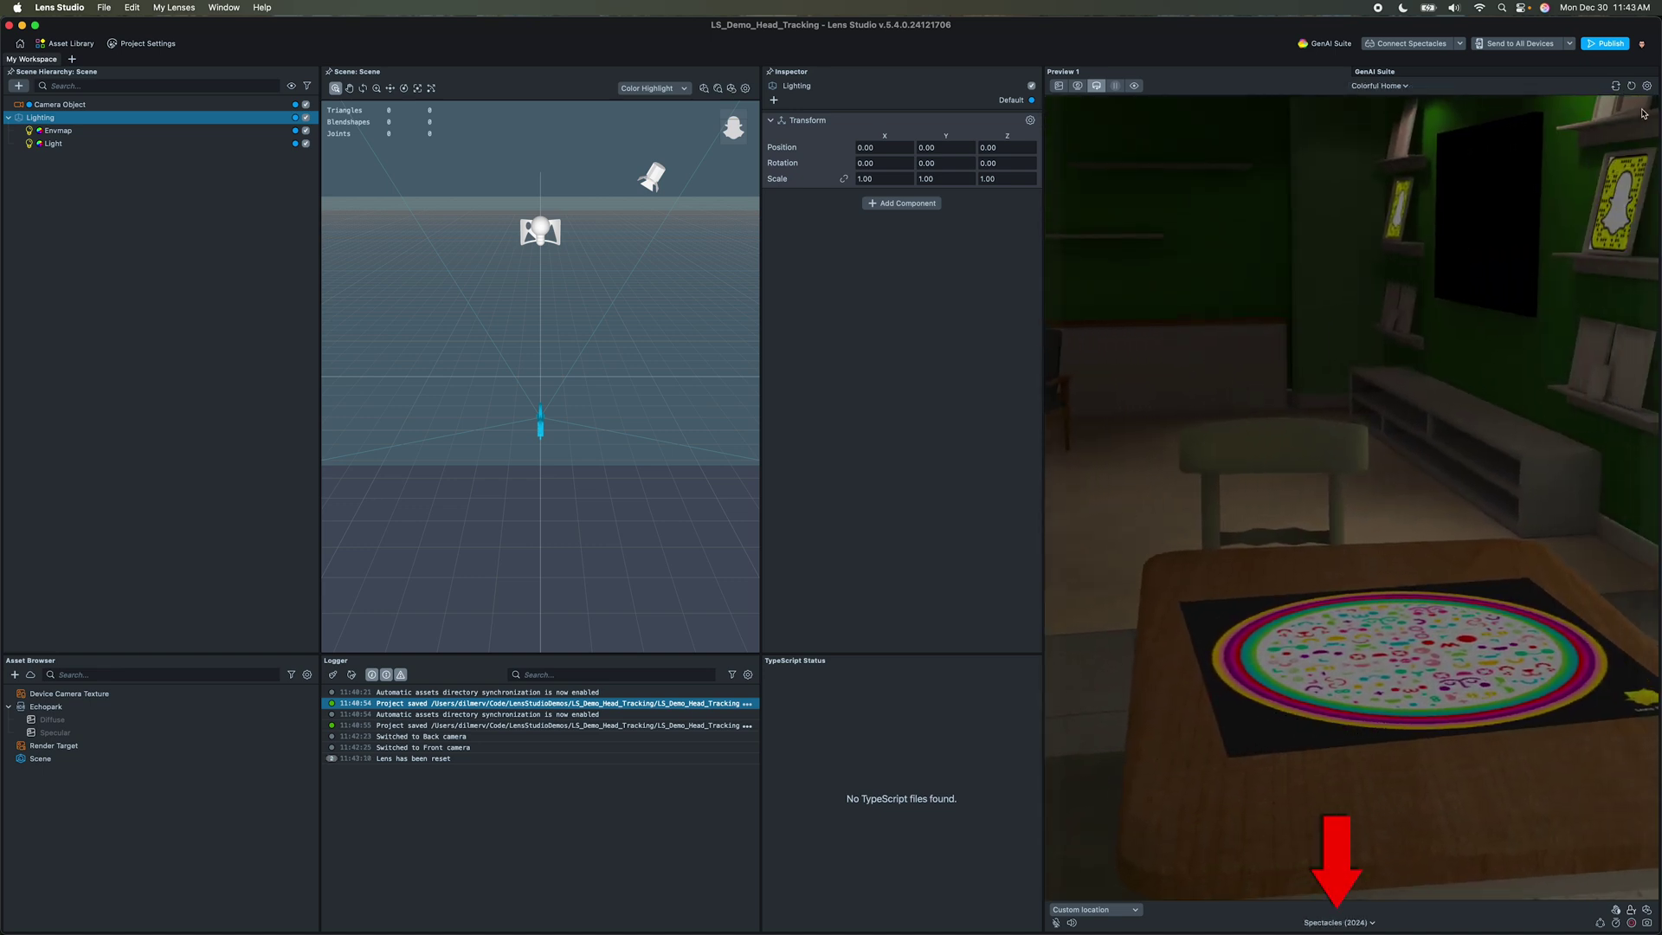
{"action": "left_click", "coordinate": [1646, 85]}
{"action": "left_click", "coordinate": [1558, 211]}
{"action": "mouse_move", "coordinate": [1366, 633]}
{"action": "left_mouse_down"}
{"action": "mouse_move", "coordinate": [1436, 672]}
{"action": "mouse_move", "coordinate": [1353, 694]}
{"action": "mouse_move", "coordinate": [1245, 664]}
{"action": "mouse_move", "coordinate": [1306, 638]}
{"action": "mouse_move", "coordinate": [1373, 643]}
{"action": "left_mouse_up"}
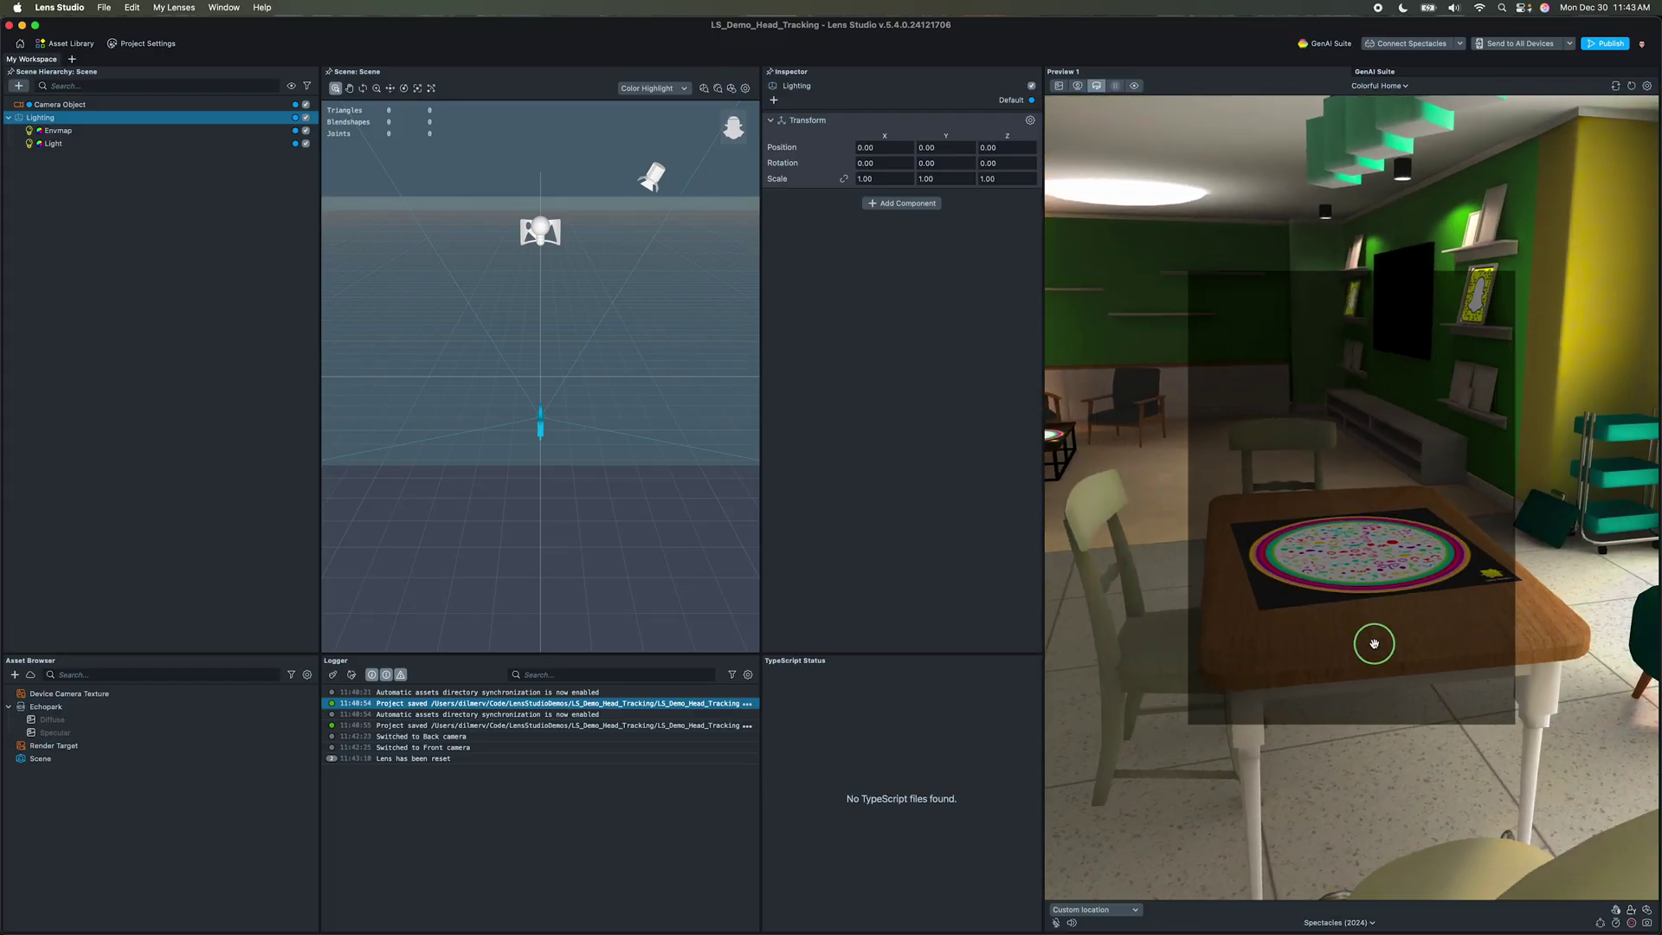
Step: Turn off device simulation and turn the room view toward the yellow wall
{"action": "left_click", "coordinate": [1340, 923]}
{"action": "left_click", "coordinate": [1307, 690]}
{"action": "left_click_drag", "start_coordinate": [1379, 617], "coordinate": [1238, 606]}
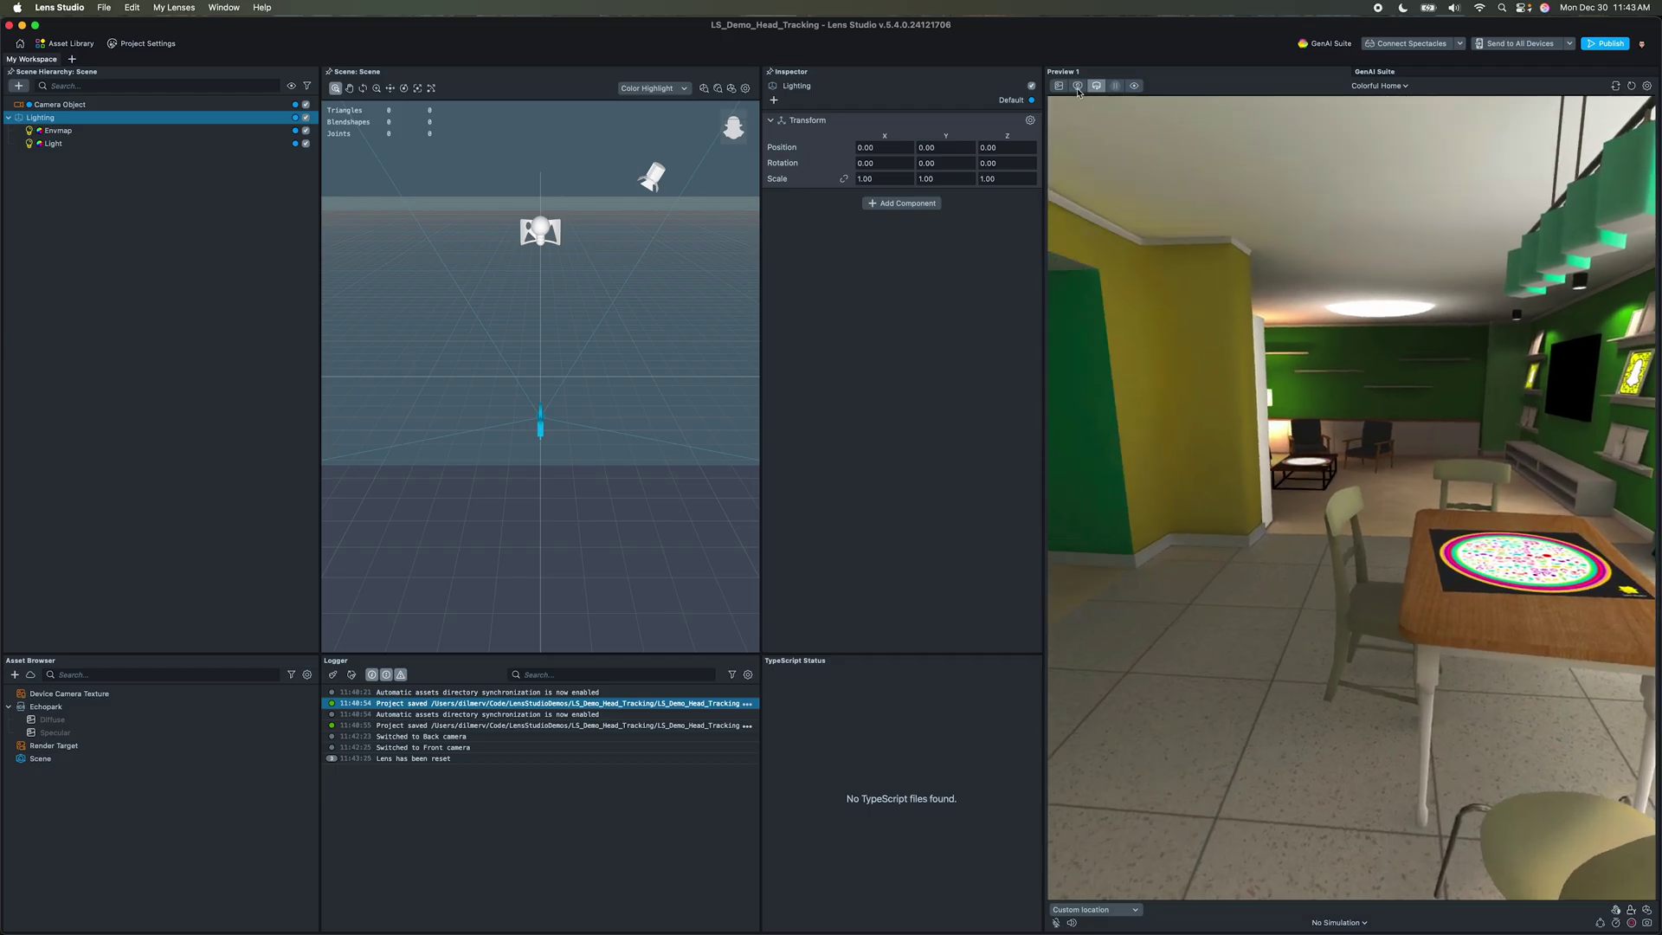
{"action": "left_click", "coordinate": [1077, 86]}
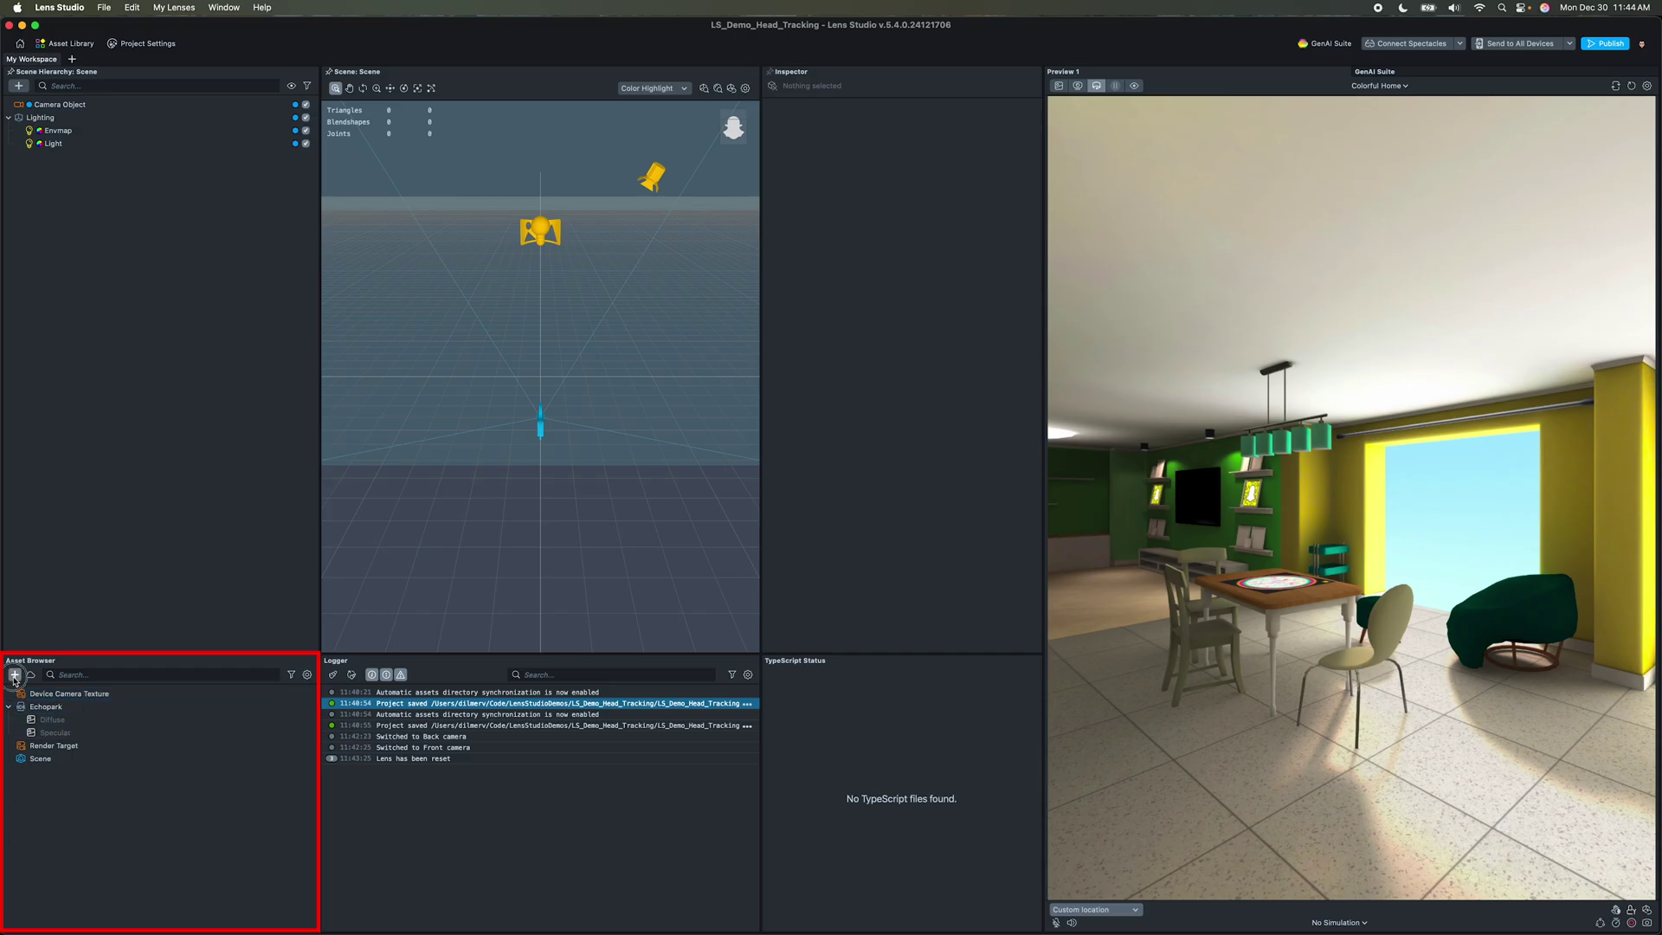
Step: Create two new asset folders for Materials and Scripts
{"action": "left_click", "coordinate": [13, 674]}
{"action": "left_click", "coordinate": [30, 693]}
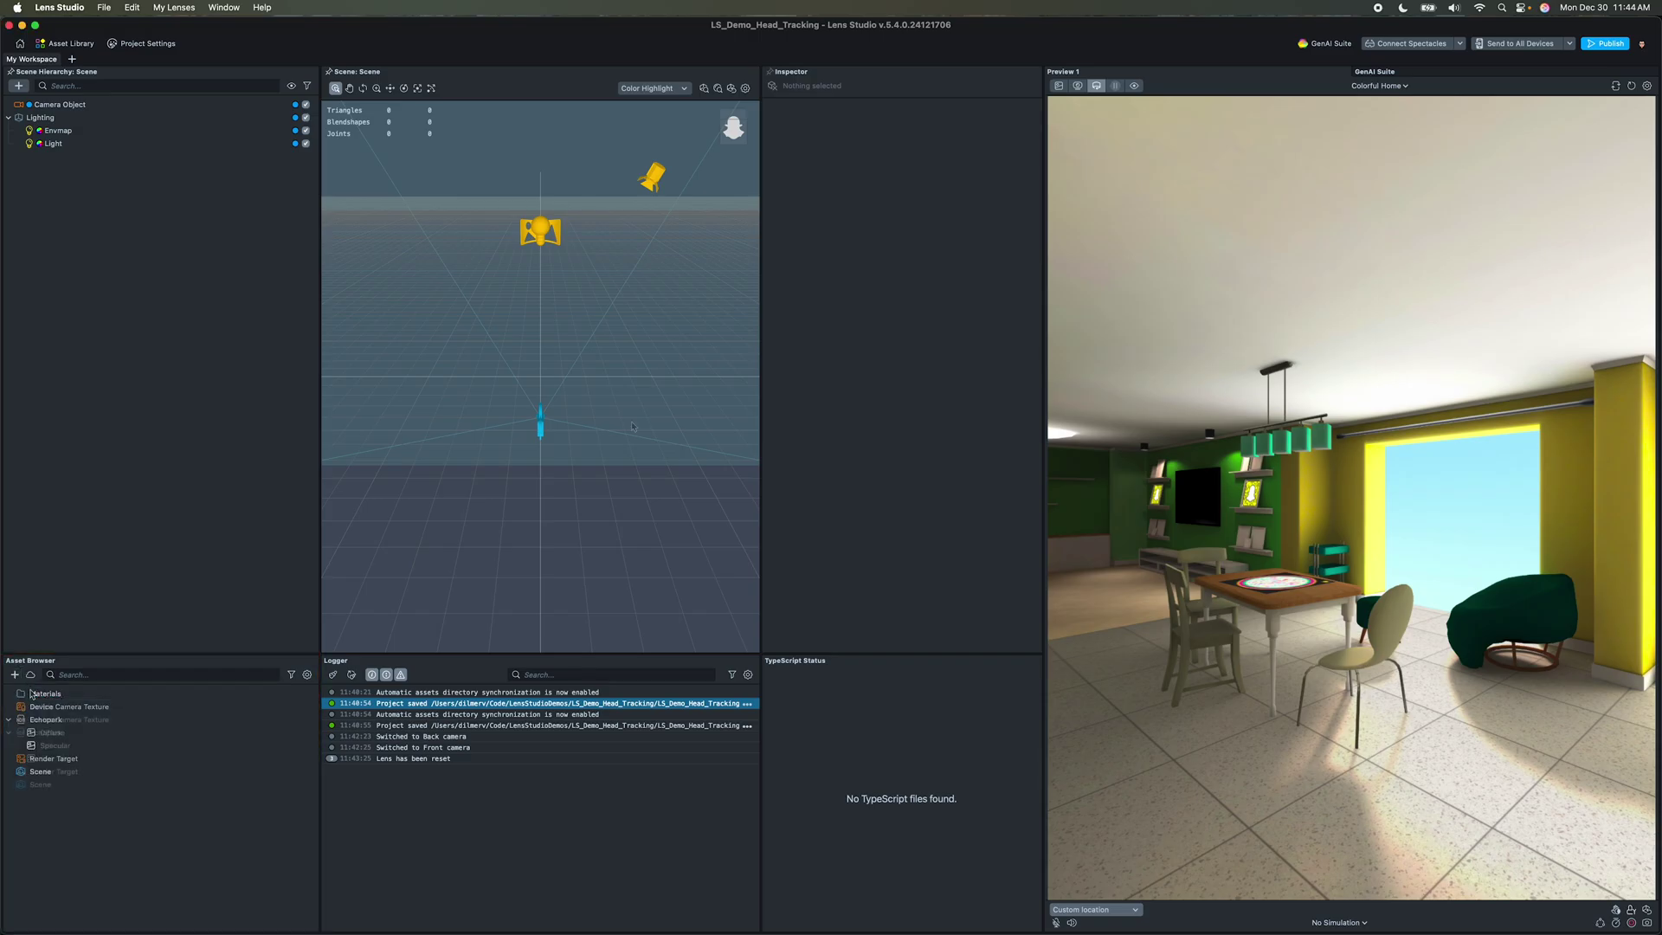
{"action": "mouse_move", "coordinate": [621, 428]}
{"action": "left_mouse_down", "text": "alt"}
{"action": "mouse_move", "coordinate": [541, 430]}
{"action": "mouse_move", "coordinate": [634, 419]}
{"action": "mouse_move", "coordinate": [537, 423]}
{"action": "mouse_move", "coordinate": [607, 432]}
{"action": "left_mouse_up", "text": "alt"}
{"action": "scroll", "coordinate": [518, 377], "scroll_direction": "up", "scroll_amount": 3}
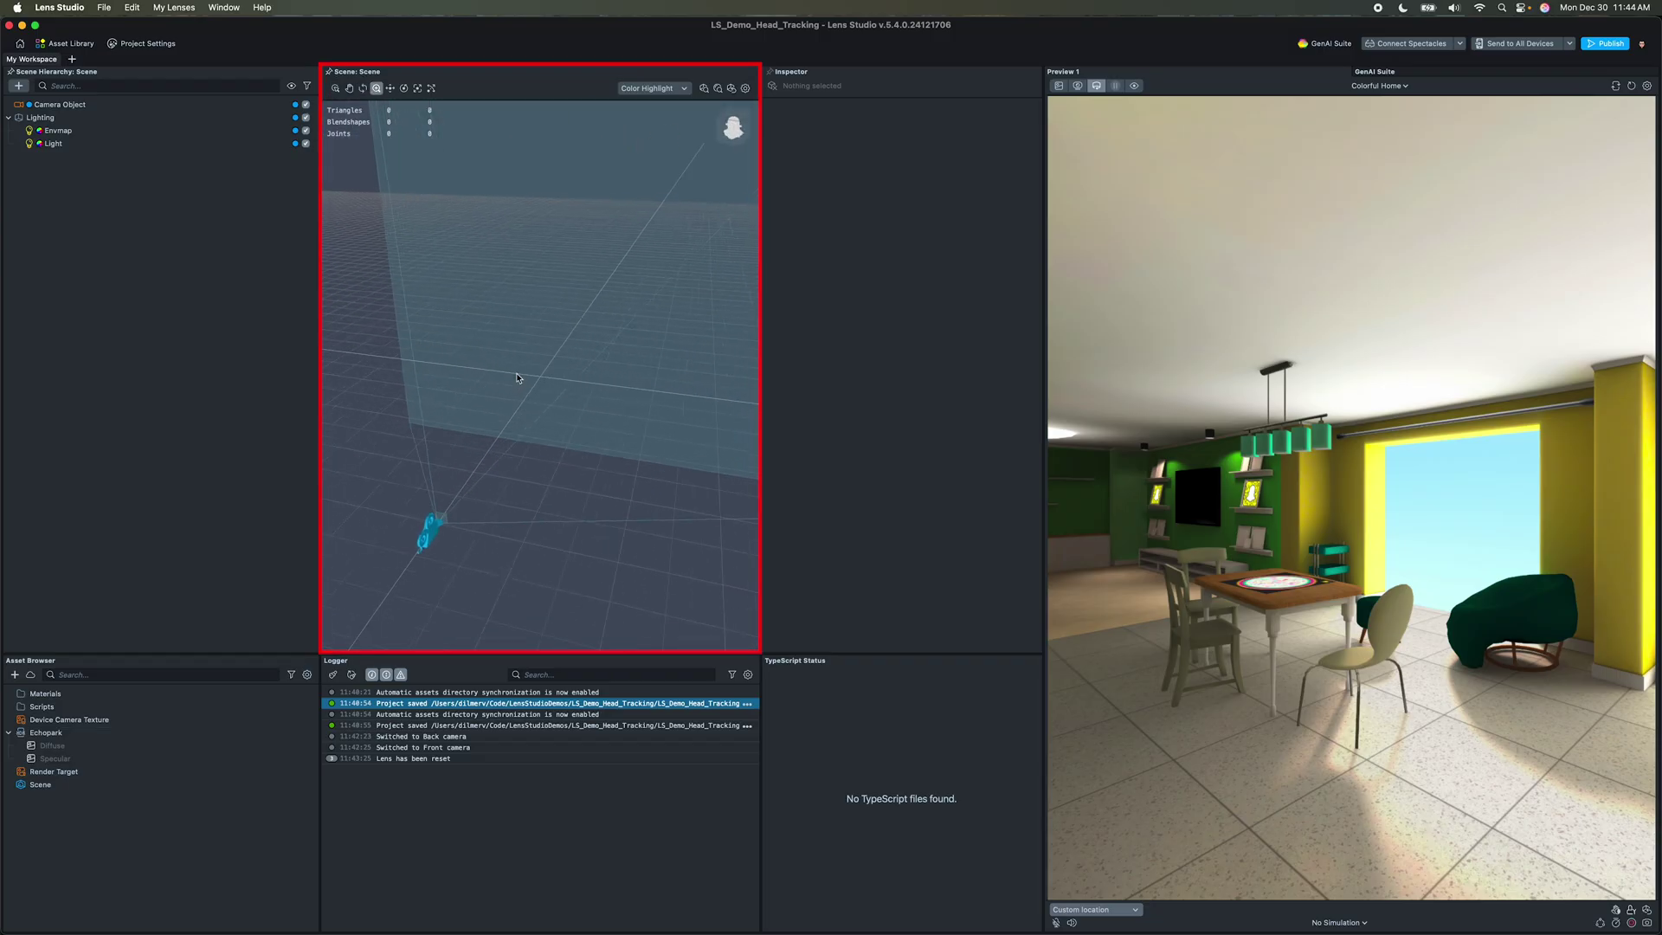
{"action": "scroll", "coordinate": [518, 377], "scroll_direction": "down", "scroll_amount": 3}
{"action": "scroll", "coordinate": [518, 378], "scroll_direction": "up", "scroll_amount": 3}
{"action": "scroll", "coordinate": [517, 378], "scroll_direction": "down", "scroll_amount": 3}
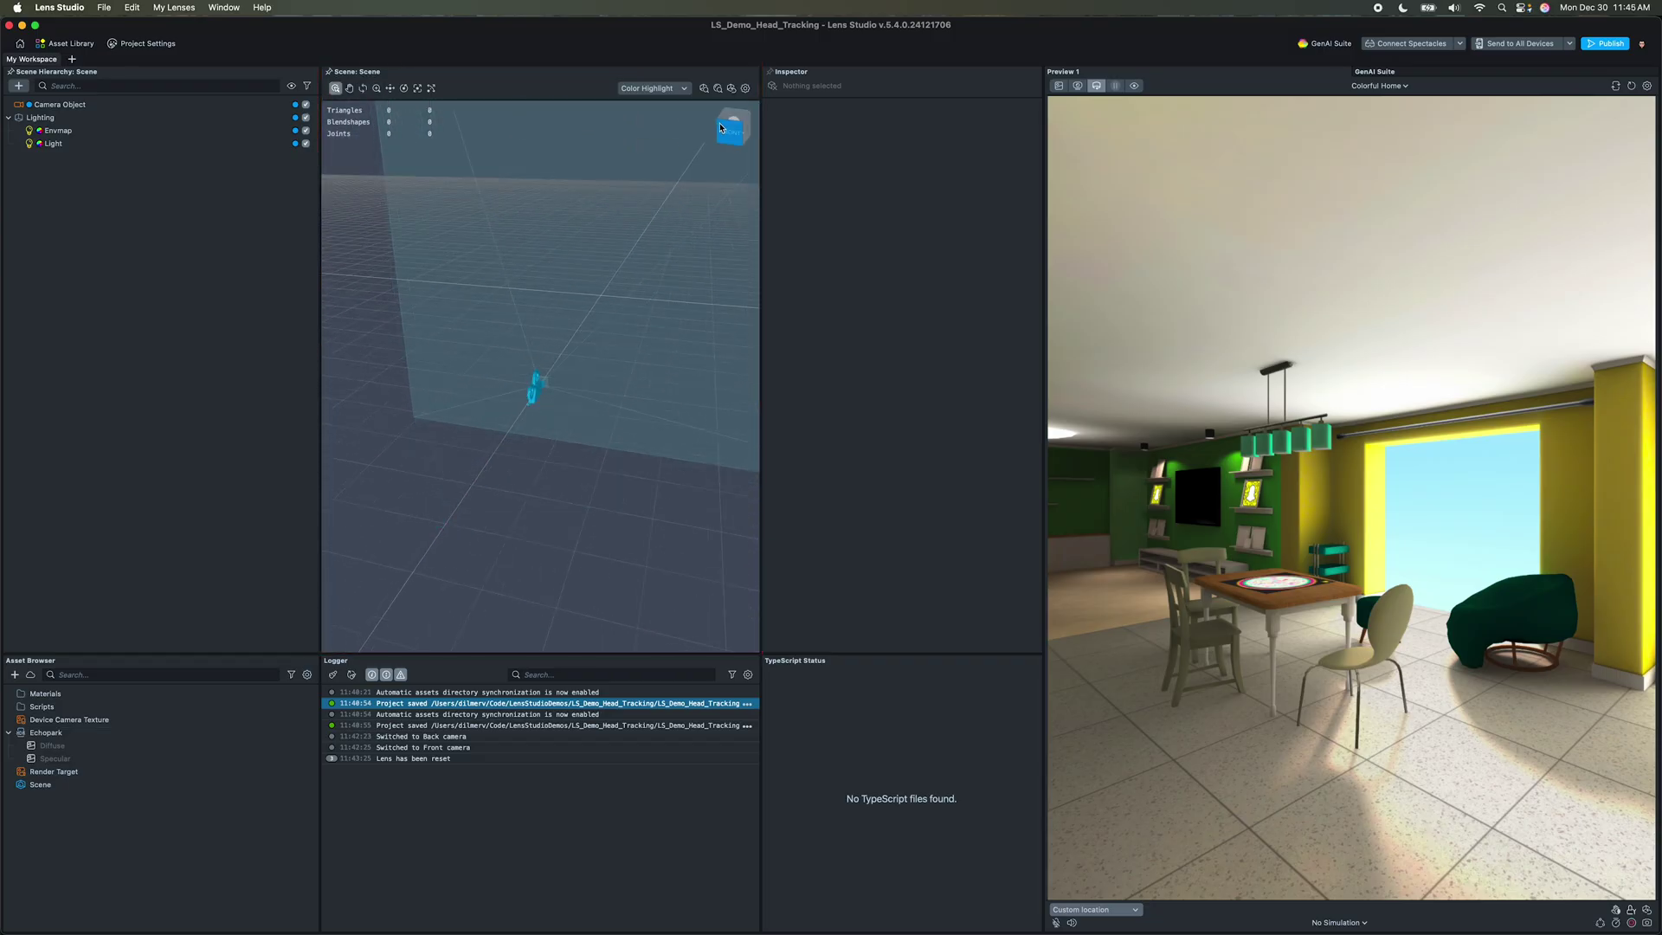
Step: View the scene from top, right and bottom, then return to perspective
{"action": "left_click", "coordinate": [733, 116]}
{"action": "left_click", "coordinate": [713, 128]}
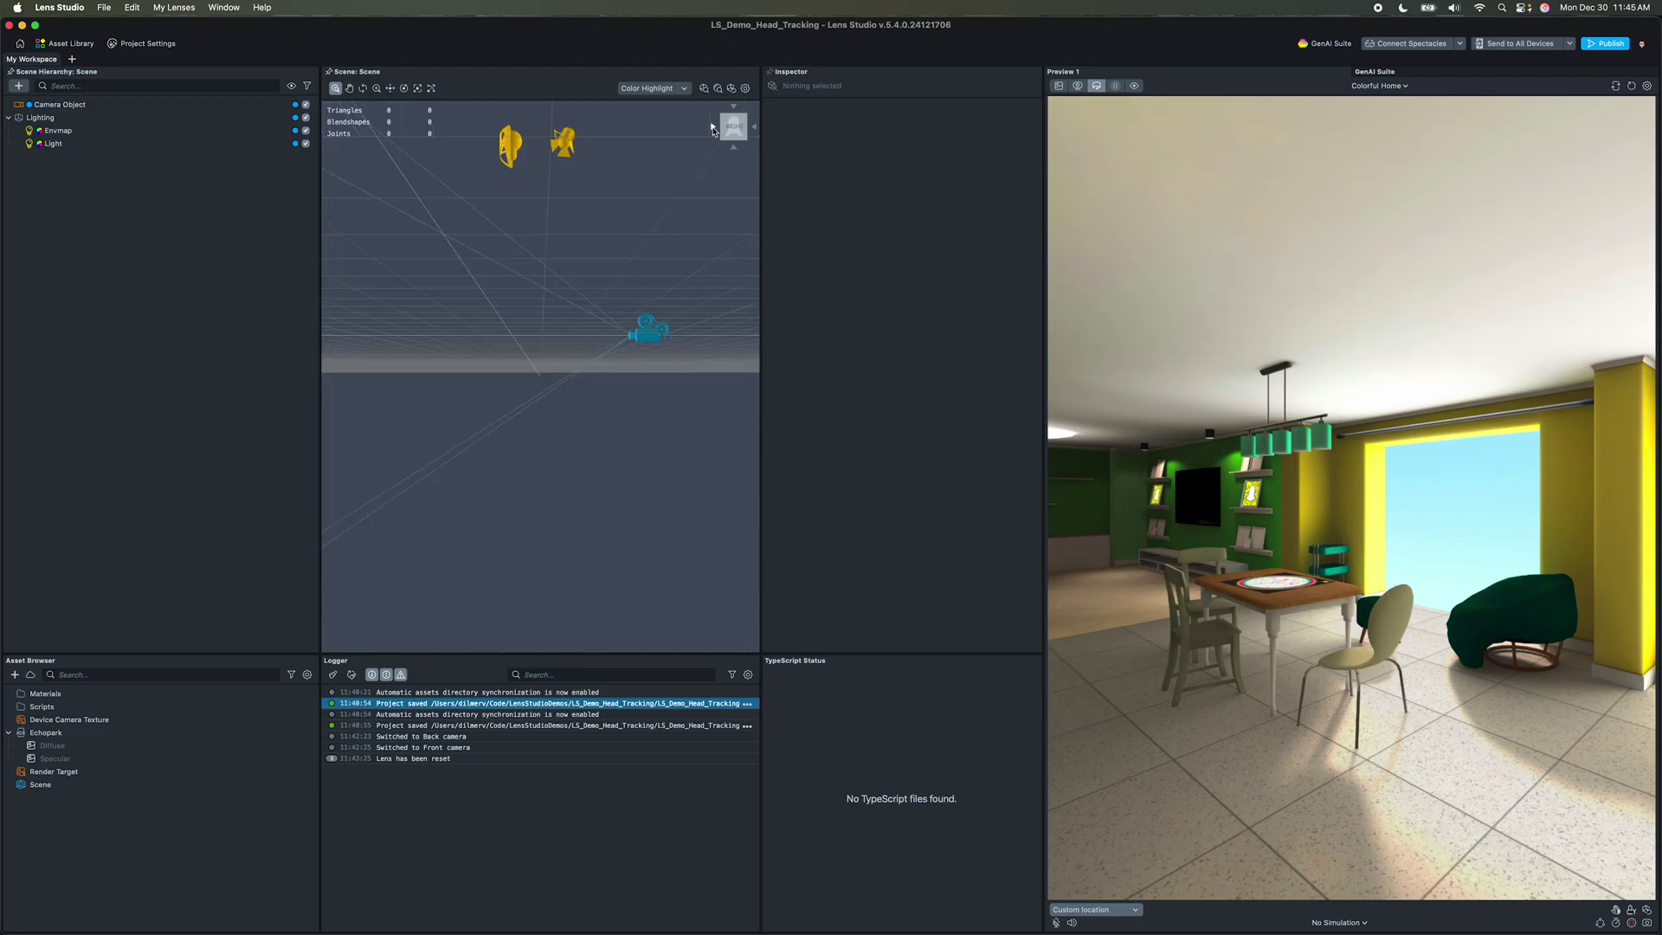
{"action": "left_click", "coordinate": [733, 150]}
{"action": "left_click", "coordinate": [756, 128]}
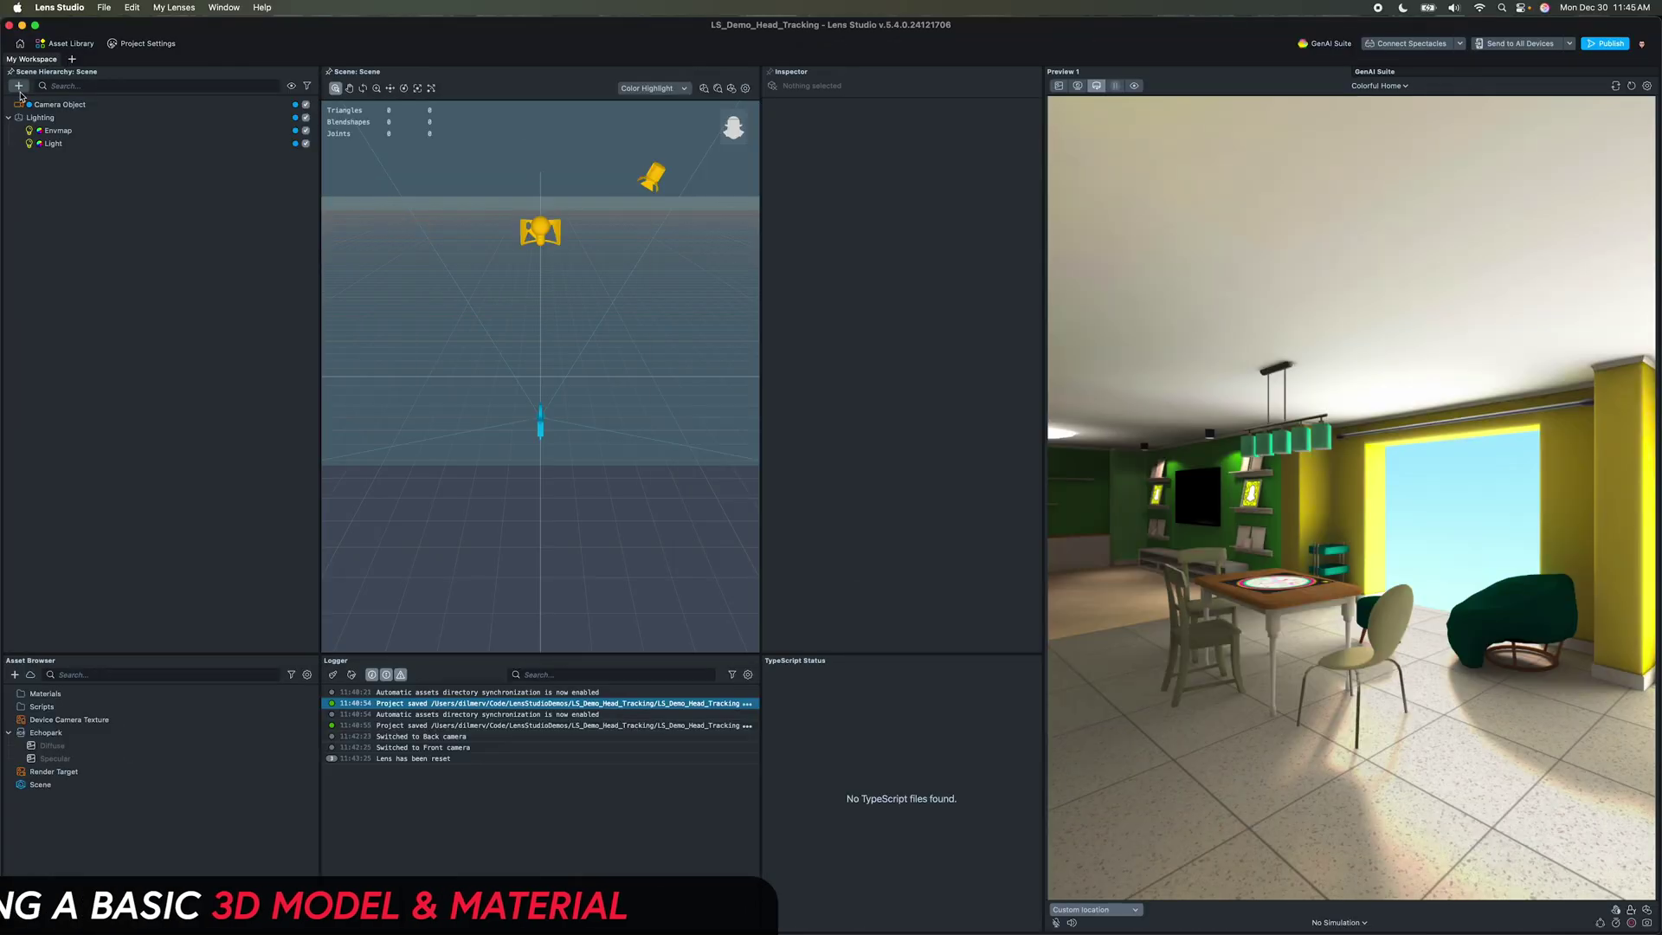
{"action": "left_click", "coordinate": [18, 86]}
{"action": "left_click", "coordinate": [28, 134]}
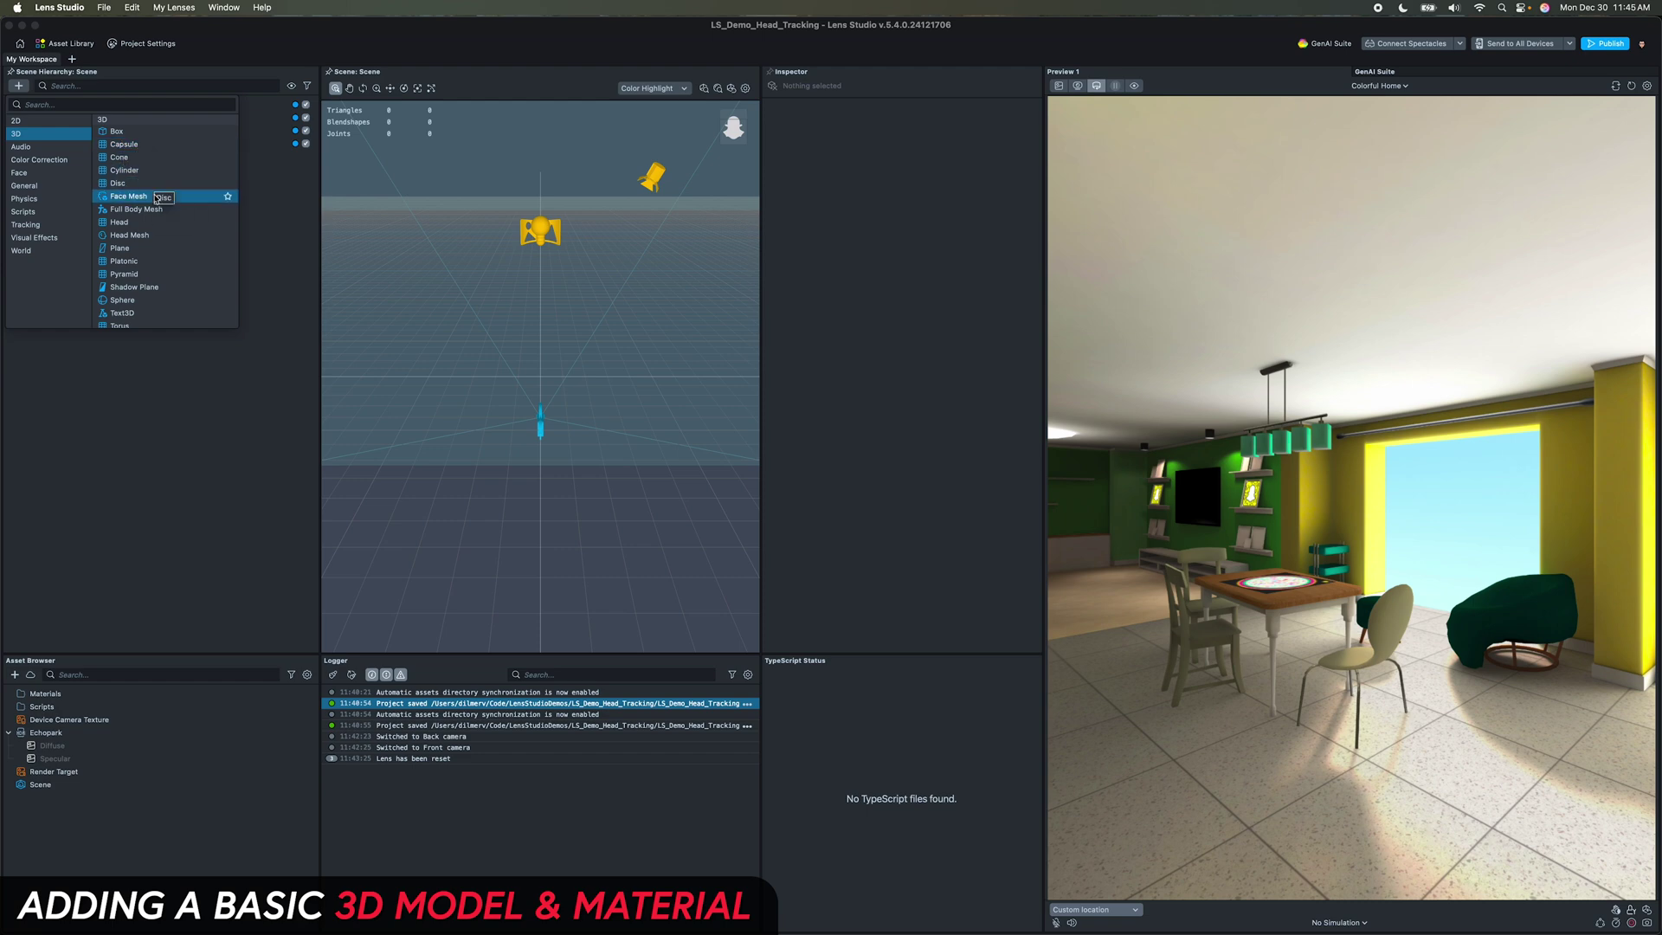
Step: Add a Box to the scene and orbit the views to look at it
{"action": "left_click", "coordinate": [121, 131]}
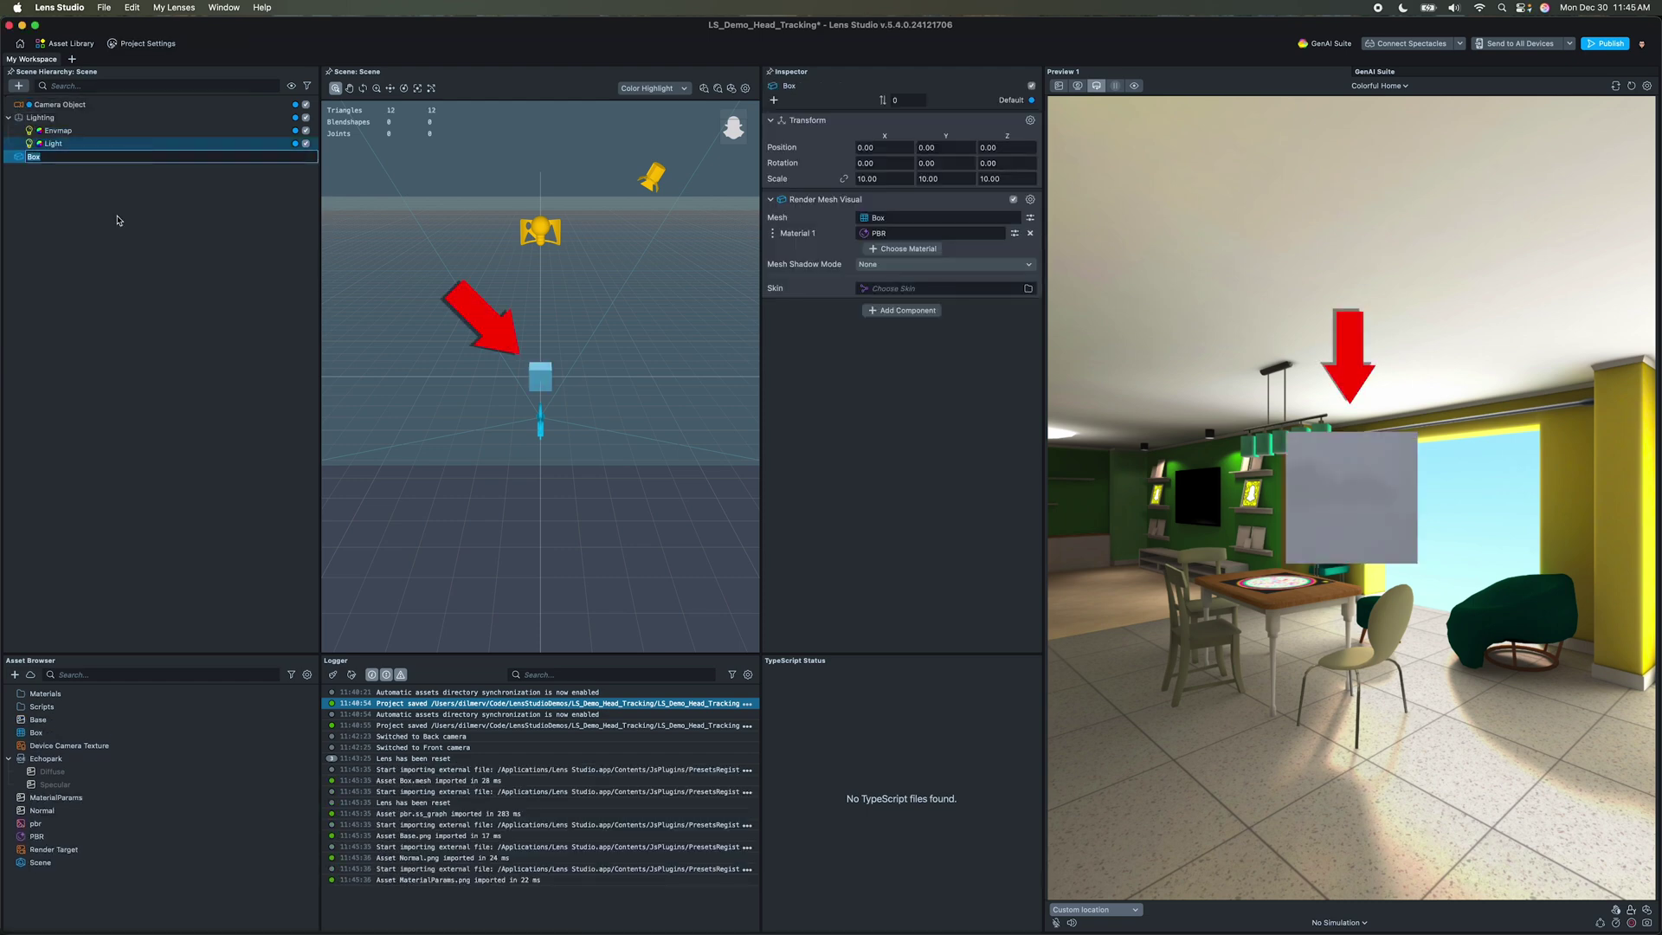
{"action": "key", "text": "Return"}
{"action": "left_click_drag", "start_coordinate": [1341, 492], "coordinate": [1486, 555]}
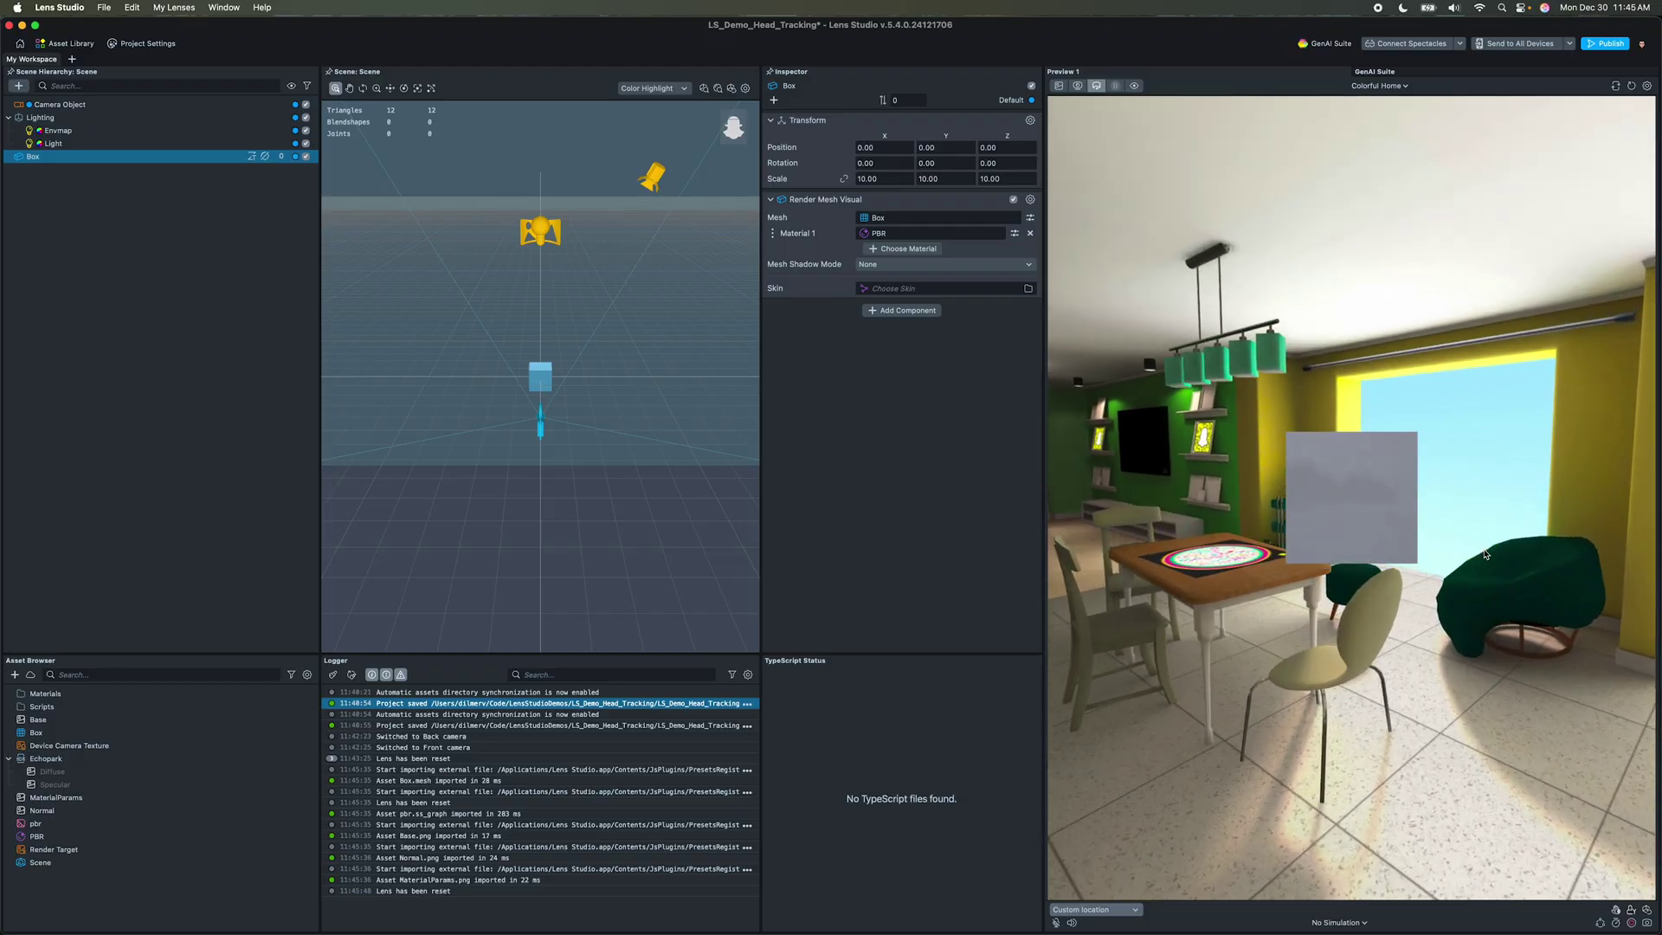
{"action": "left_click_drag", "start_coordinate": [644, 467], "coordinate": [584, 482], "text": "alt"}
Step: Try moving, rotating and scaling the box, undoing each change
{"action": "key", "text": "w"}
{"action": "left_click_drag", "start_coordinate": [596, 402], "coordinate": [661, 394]}
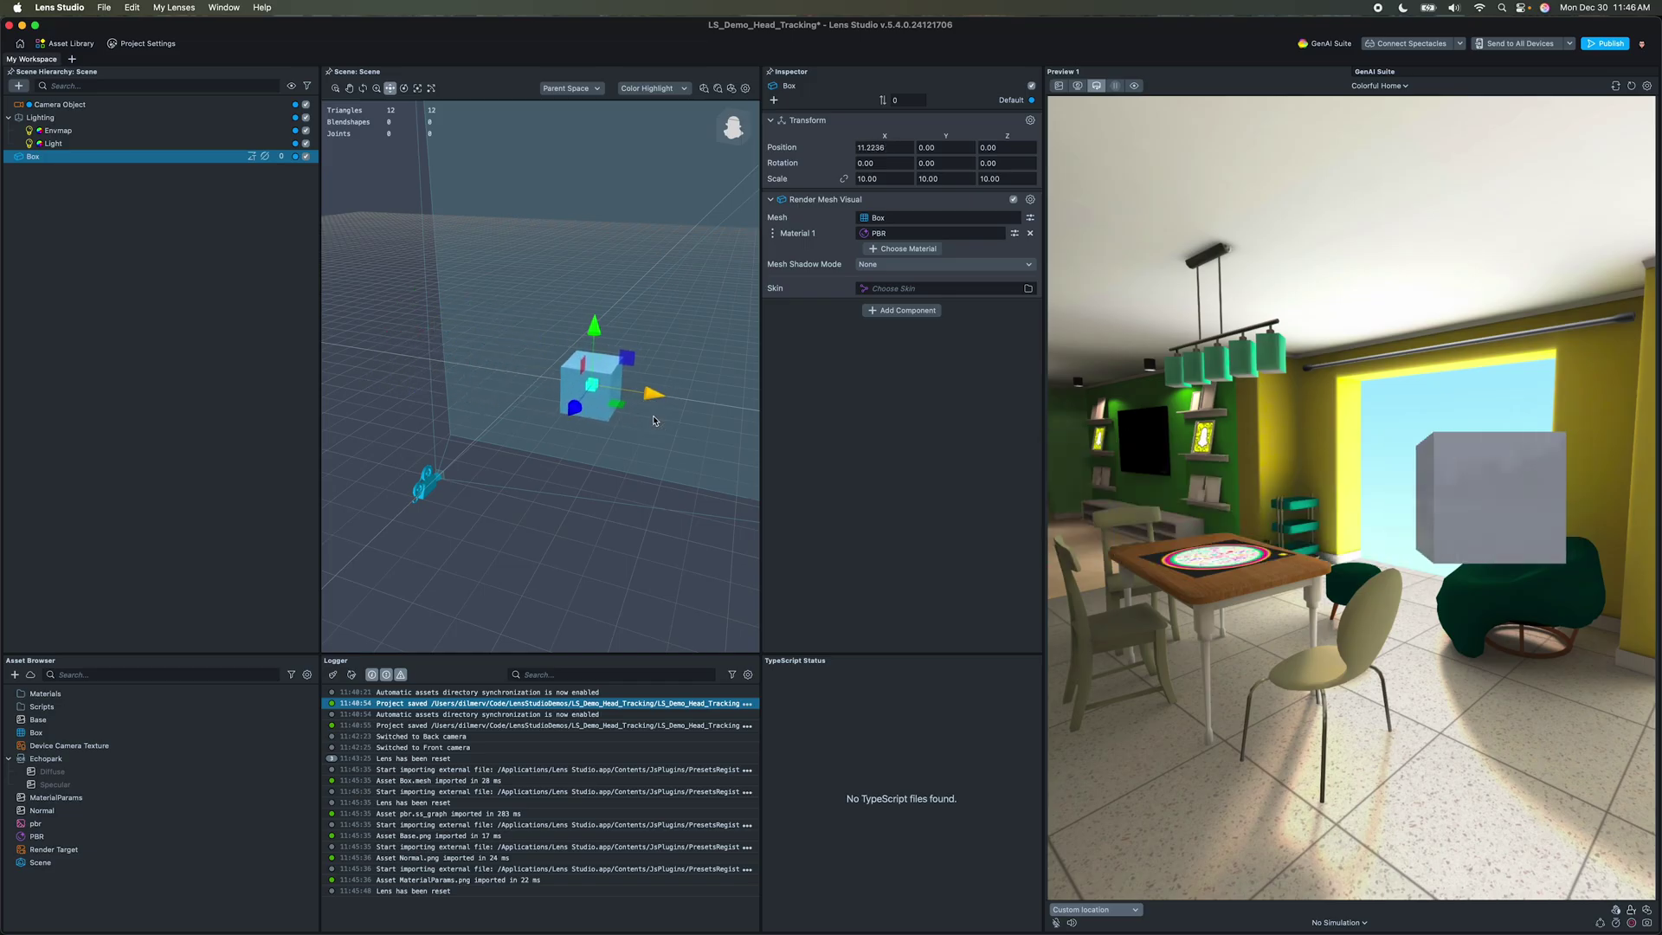
{"action": "key", "text": "super+z"}
{"action": "left_click", "coordinate": [404, 89]}
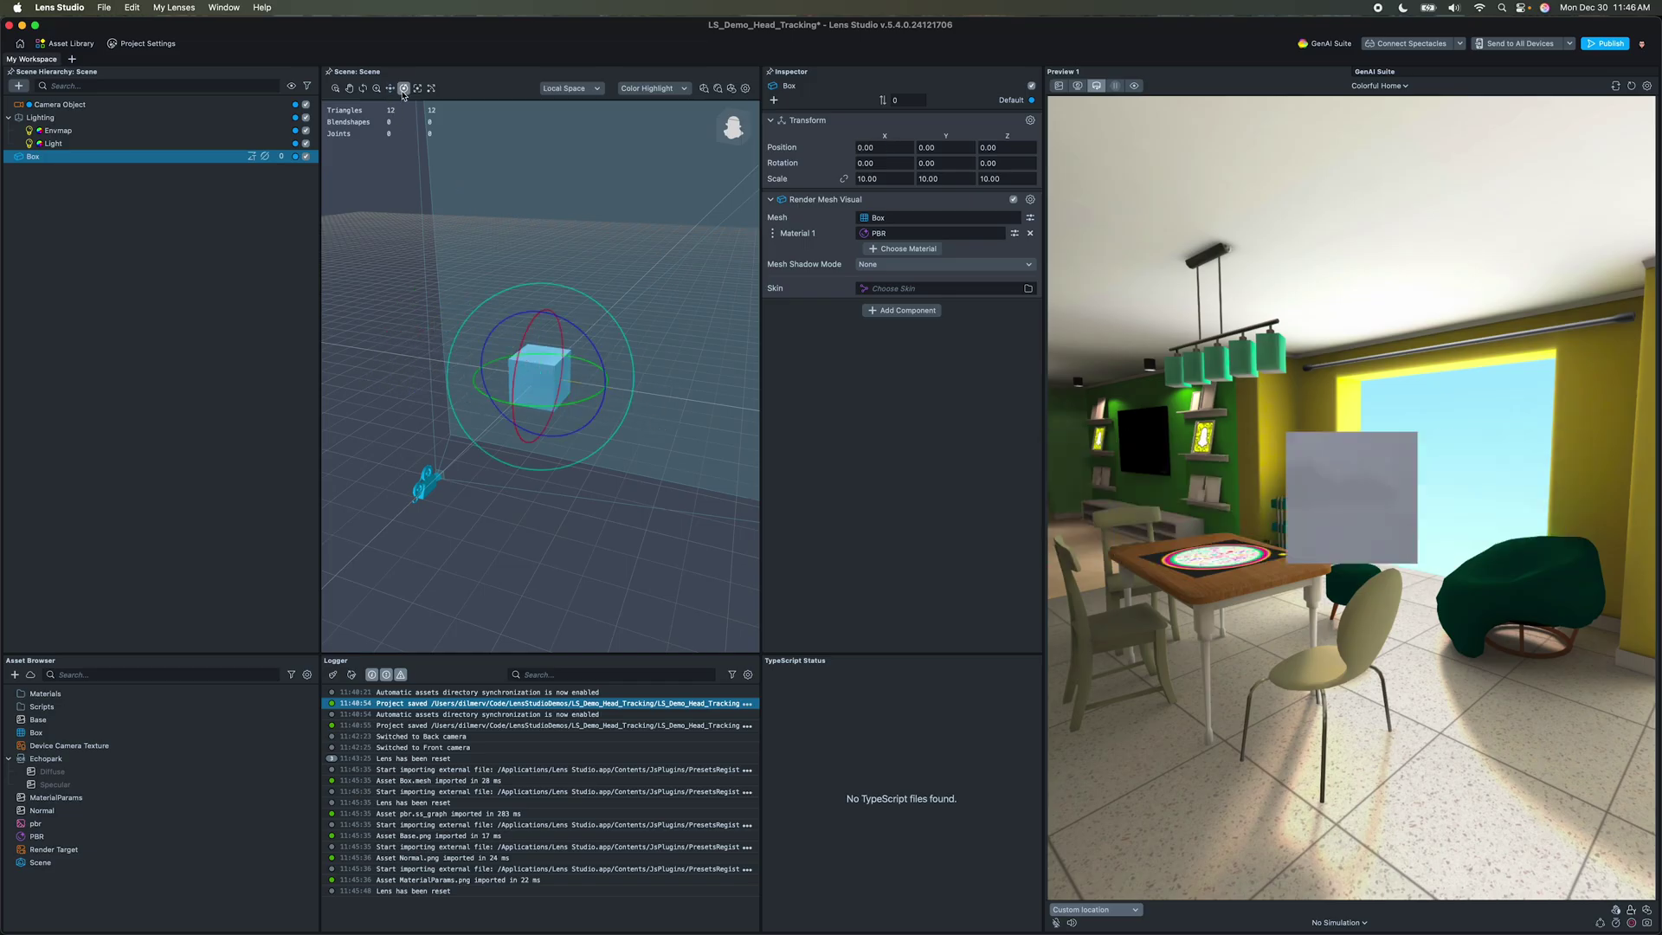
{"action": "left_click_drag", "start_coordinate": [565, 390], "coordinate": [529, 389]}
{"action": "key", "text": "super+z"}
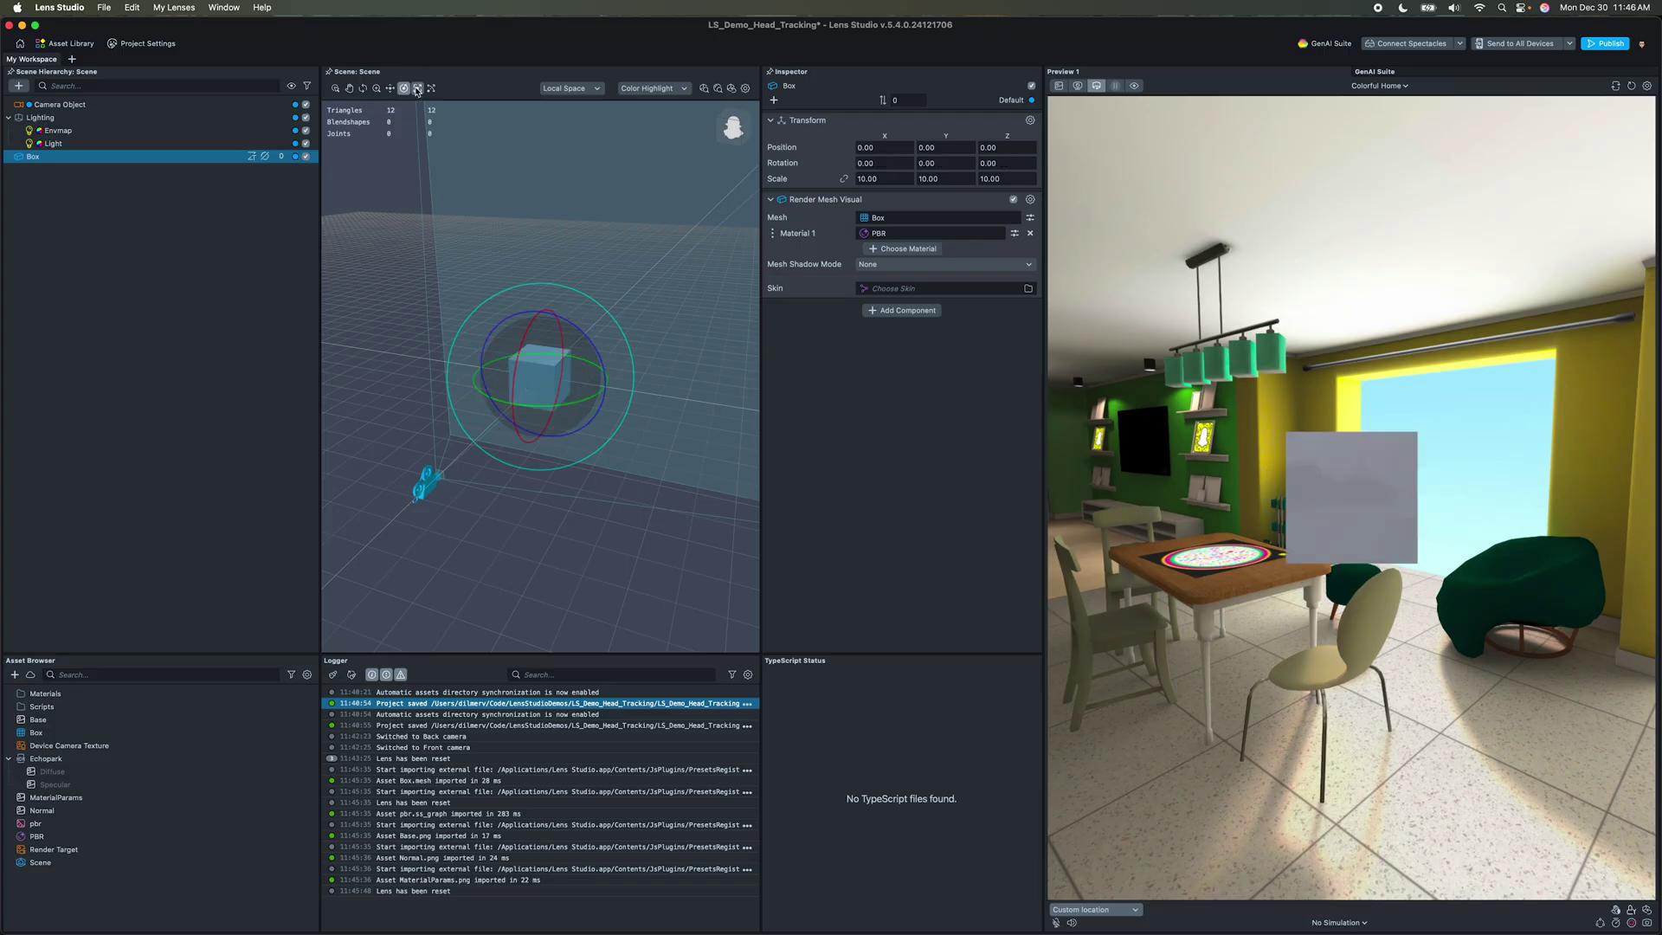
{"action": "left_click", "coordinate": [417, 88]}
{"action": "mouse_move", "coordinate": [547, 383]}
{"action": "left_mouse_down"}
{"action": "mouse_move", "coordinate": [588, 411]}
{"action": "mouse_move", "coordinate": [551, 393]}
{"action": "mouse_move", "coordinate": [563, 381]}
{"action": "left_mouse_up"}
{"action": "key", "text": "super+z"}
{"action": "left_click_drag", "start_coordinate": [540, 312], "coordinate": [542, 361]}
{"action": "key", "text": "super+z"}
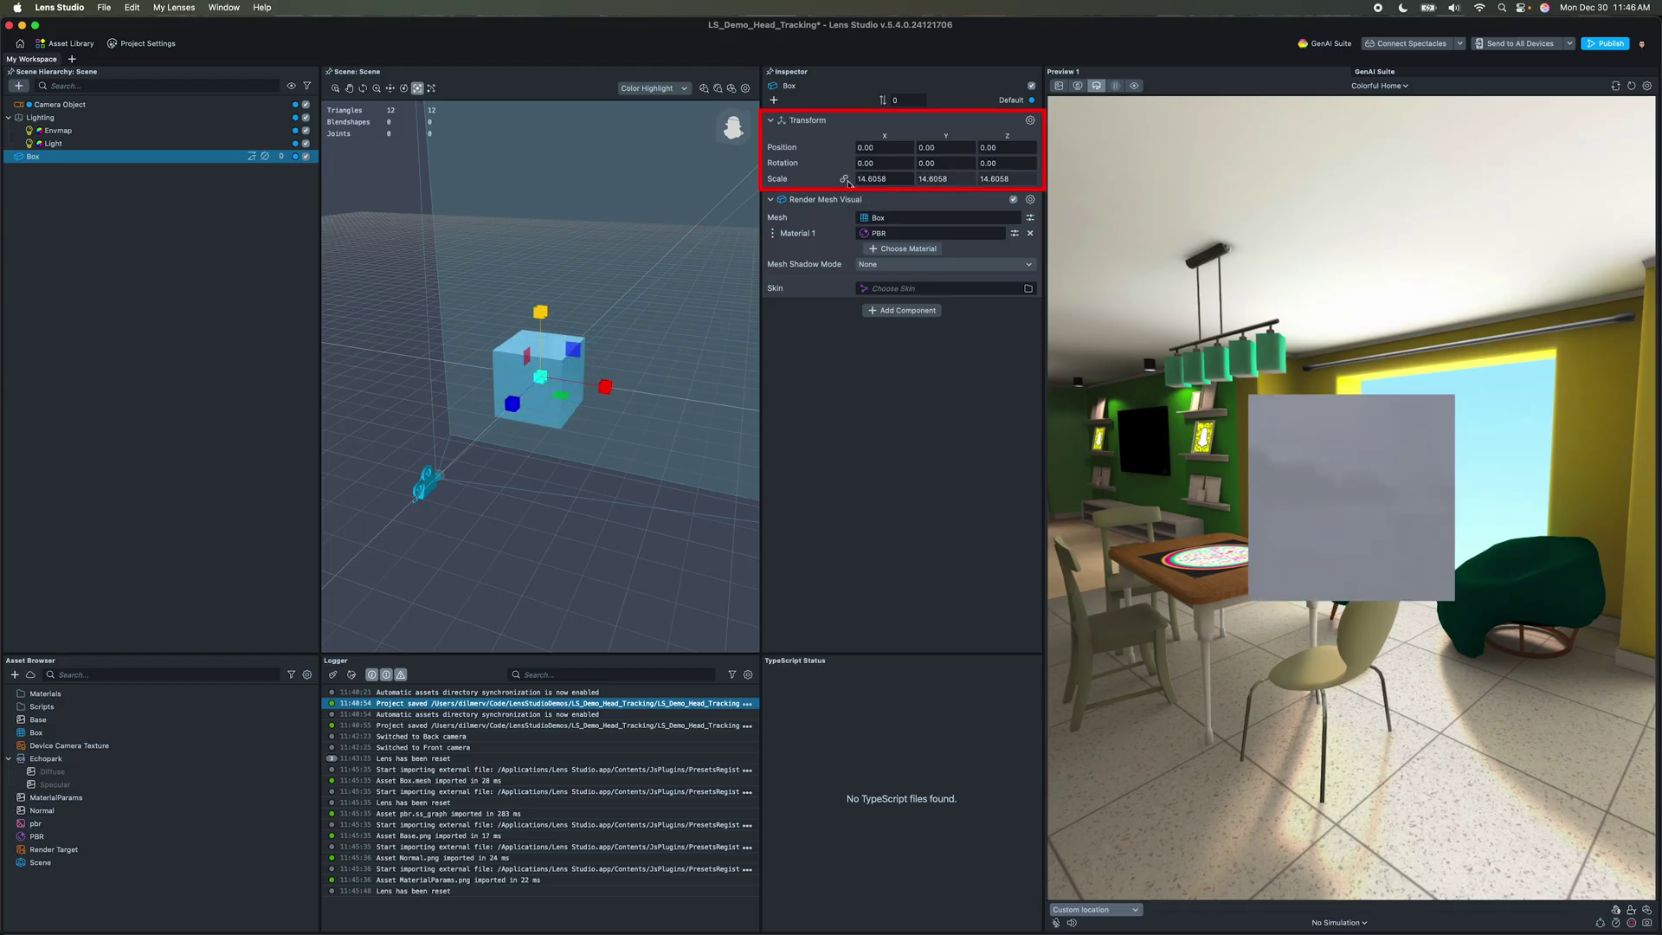
Step: Set the box's scale to 10 on all axes
{"action": "key", "text": "Return"}
{"action": "type", "text": "1"}
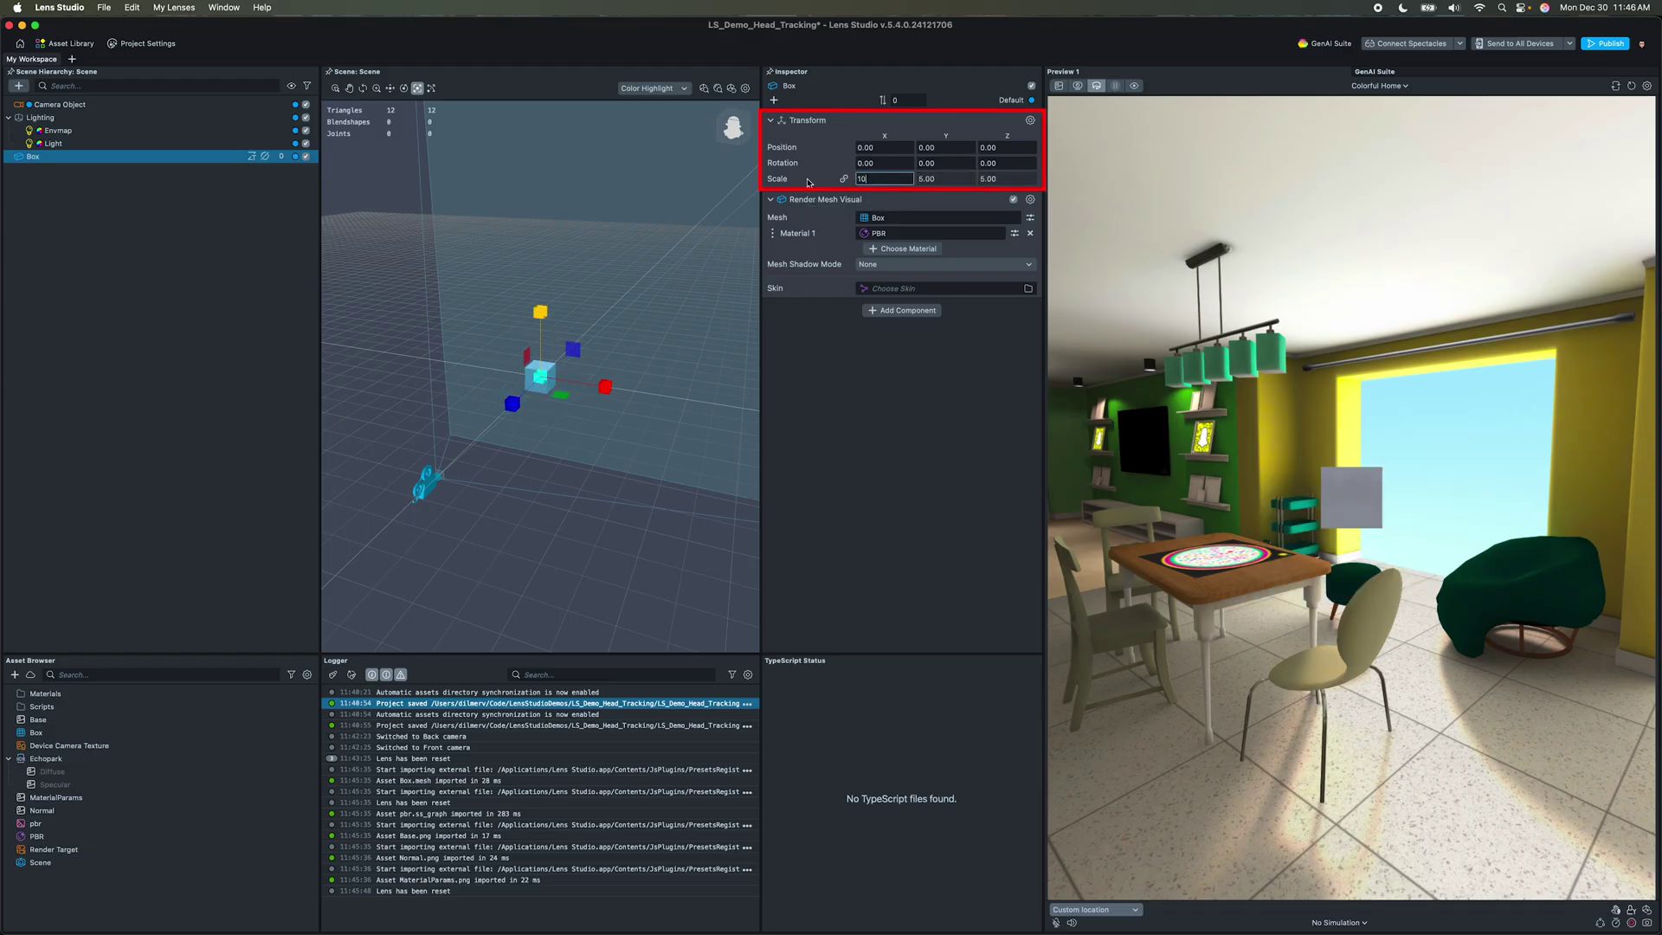
{"action": "type", "text": "0"}
{"action": "key", "text": "Return"}
{"action": "key", "text": "Escape"}
Step: Inspect the box's PBR material asset, then return to the Box properties
{"action": "right_click", "coordinate": [889, 237]}
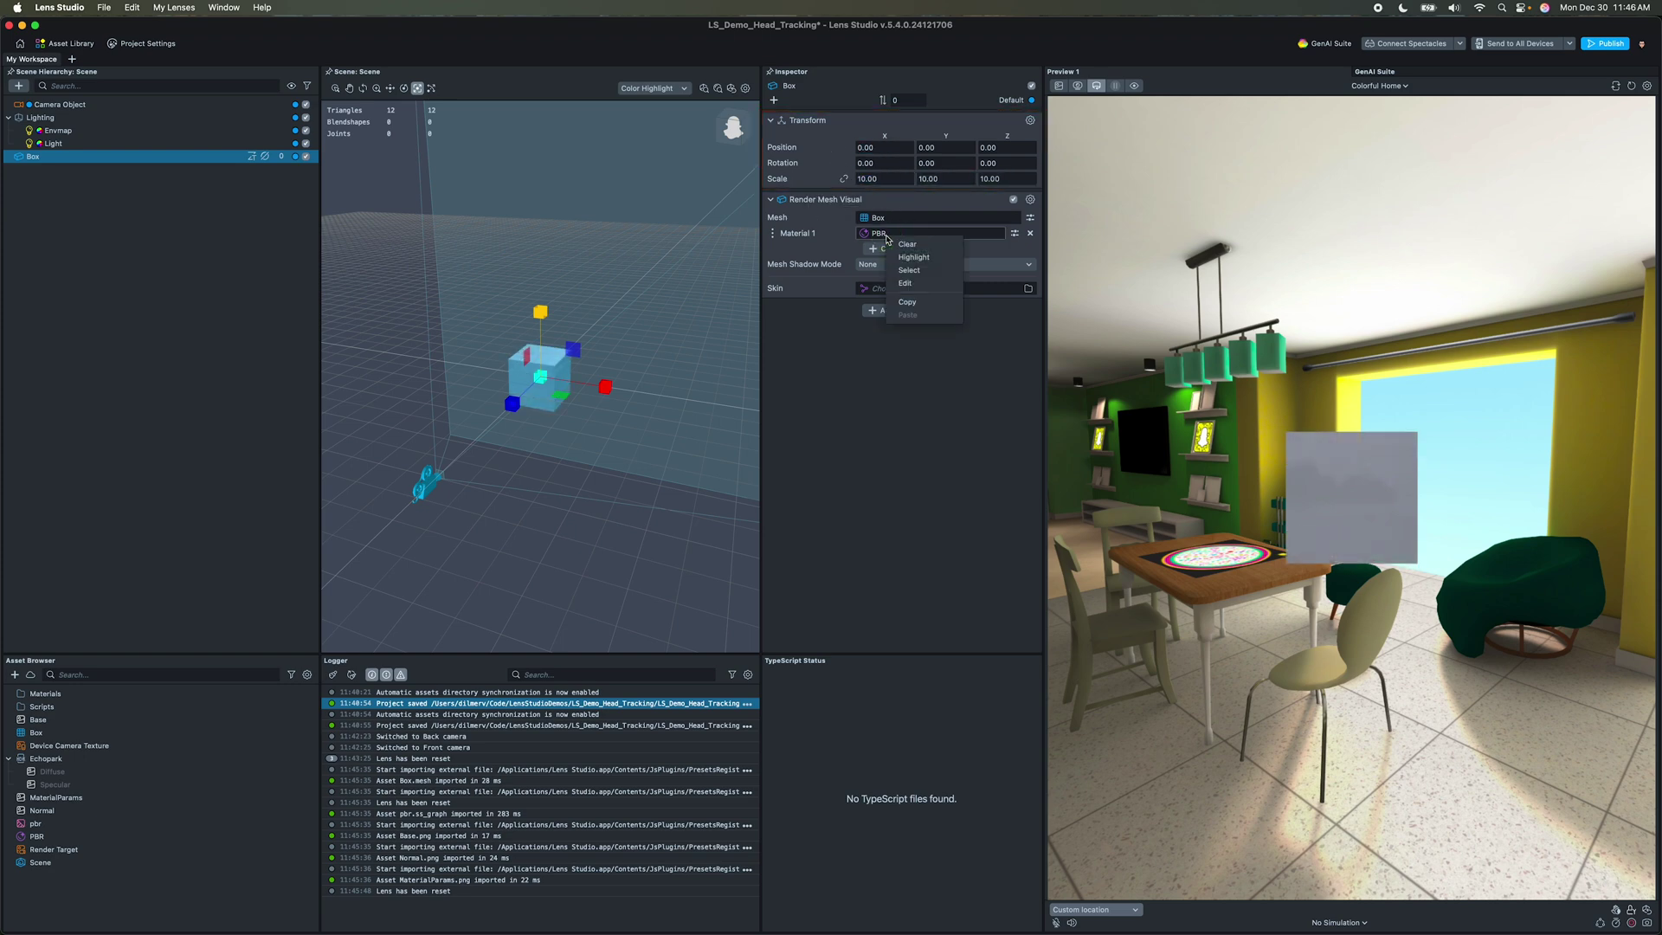
{"action": "left_click", "coordinate": [908, 270]}
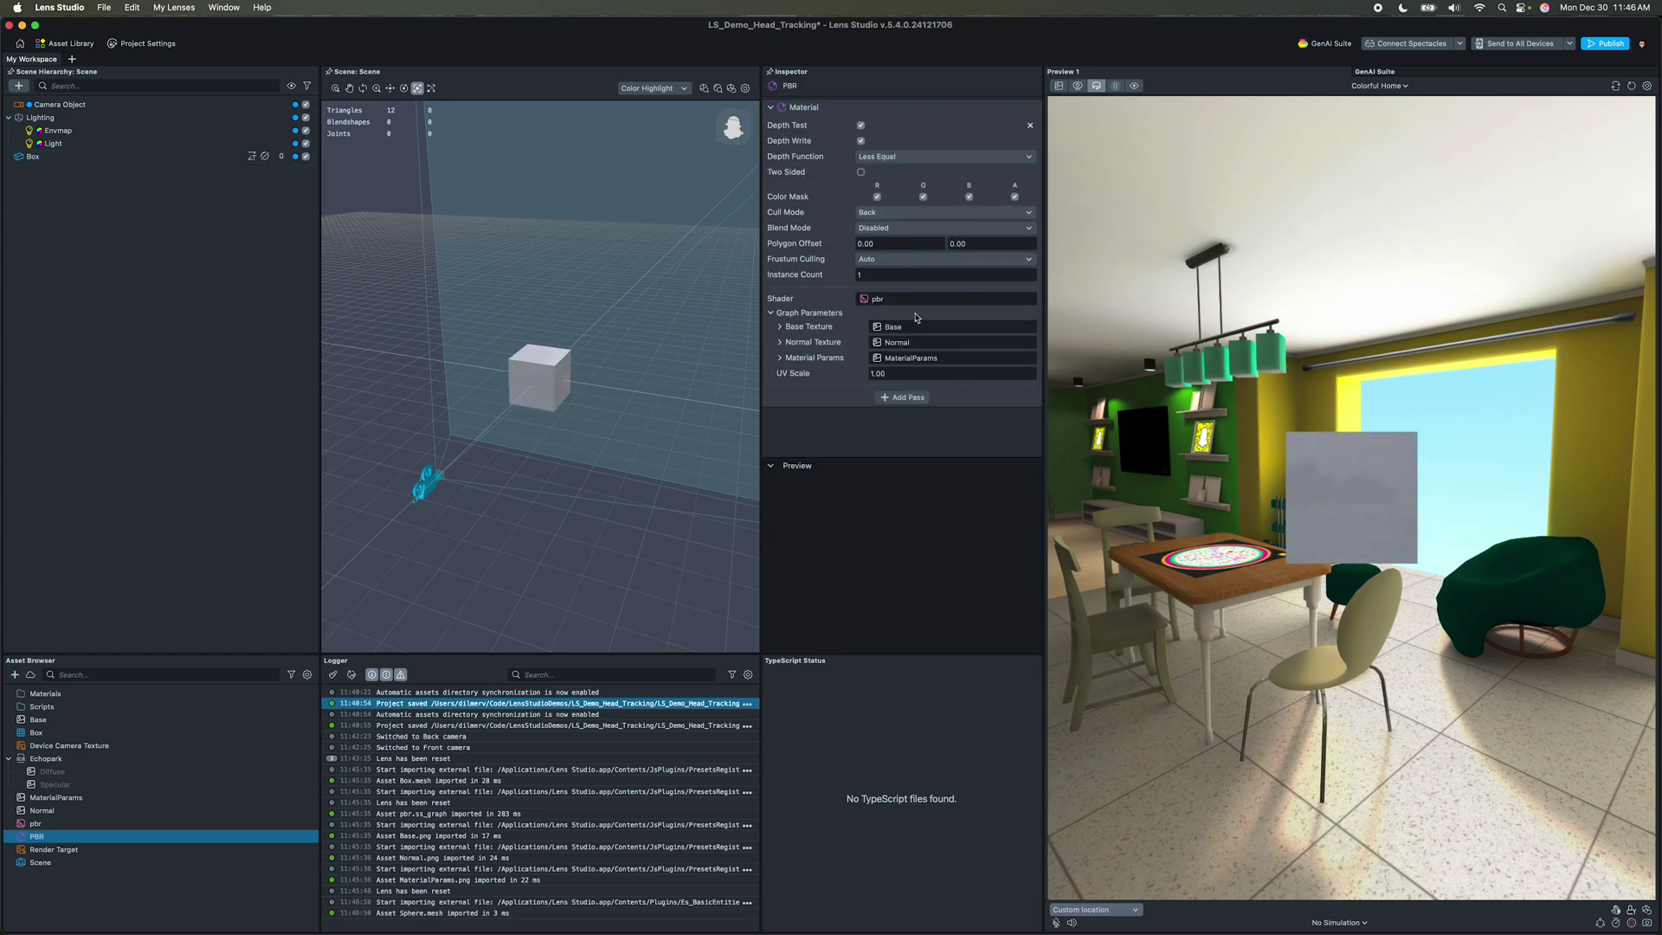
{"action": "left_click", "coordinate": [66, 161]}
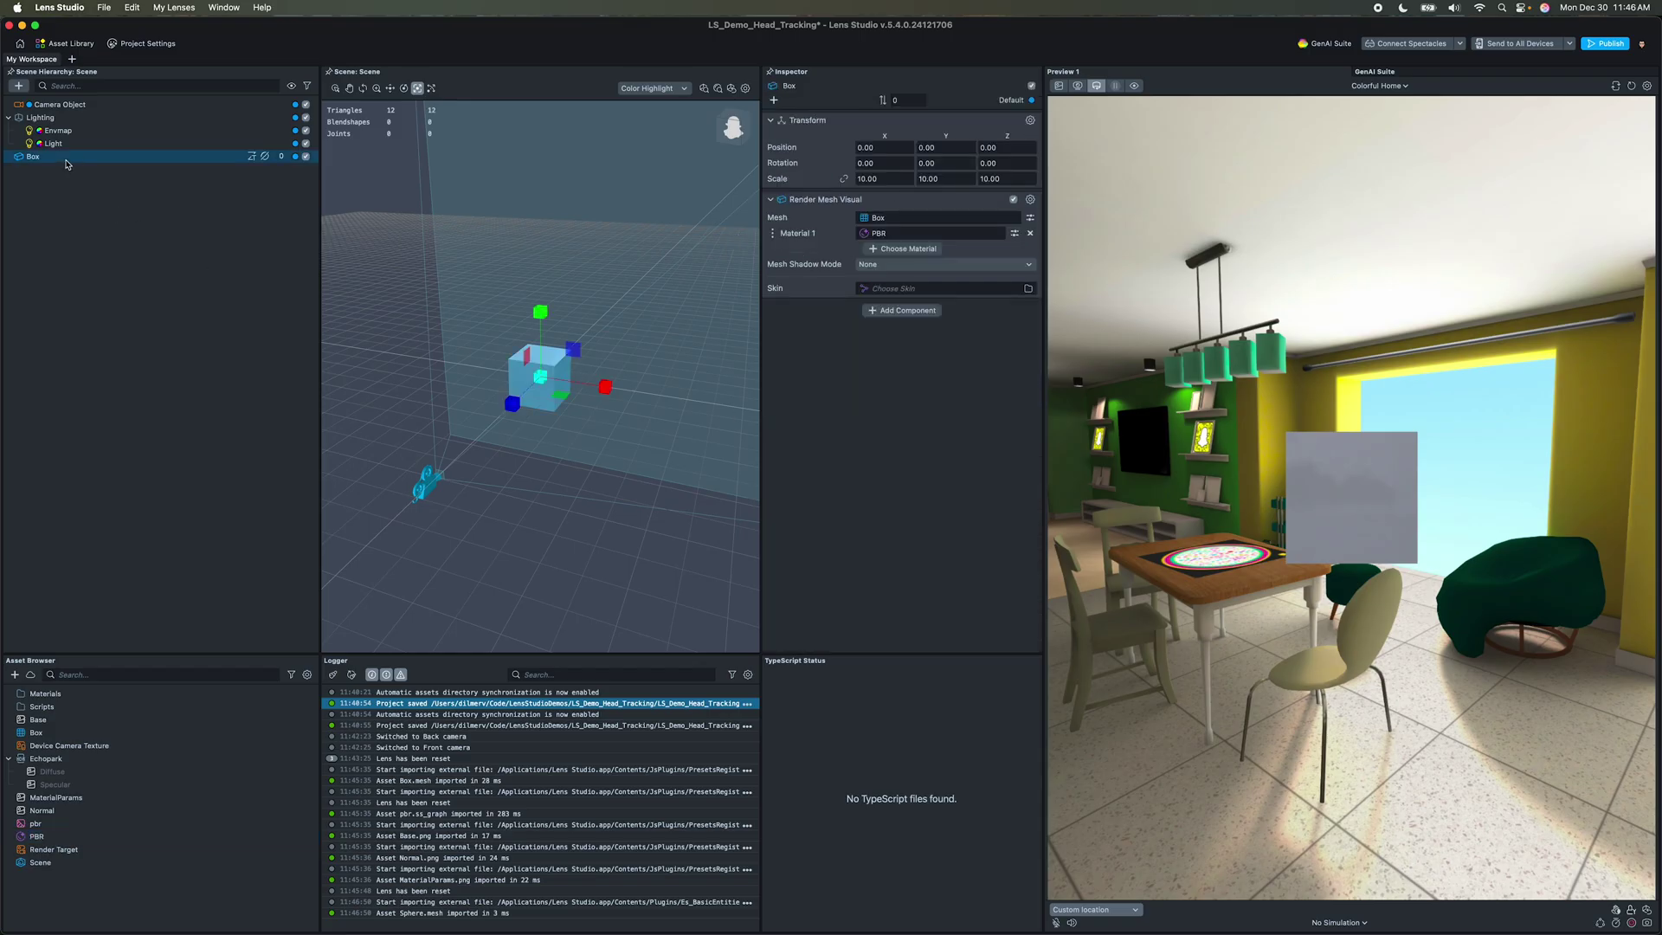
Step: Delete the box and add a Sphere to the scene
{"action": "key", "text": "w"}
{"action": "key", "text": "BackSpace"}
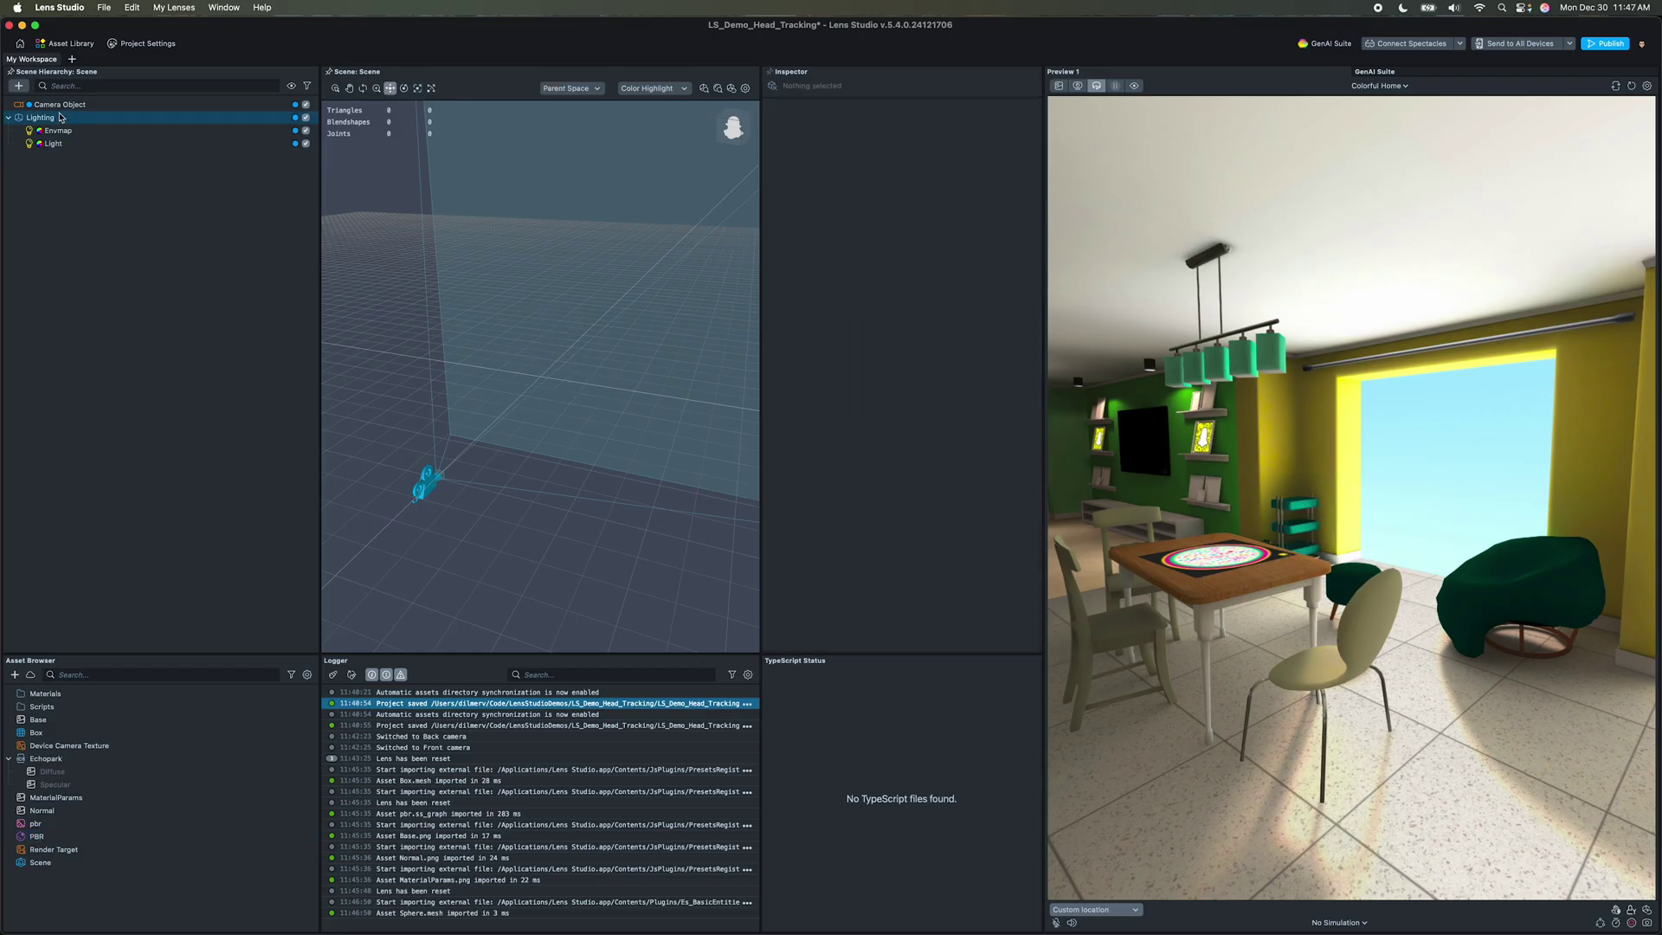
{"action": "left_click", "coordinate": [19, 85]}
{"action": "left_click", "coordinate": [31, 135]}
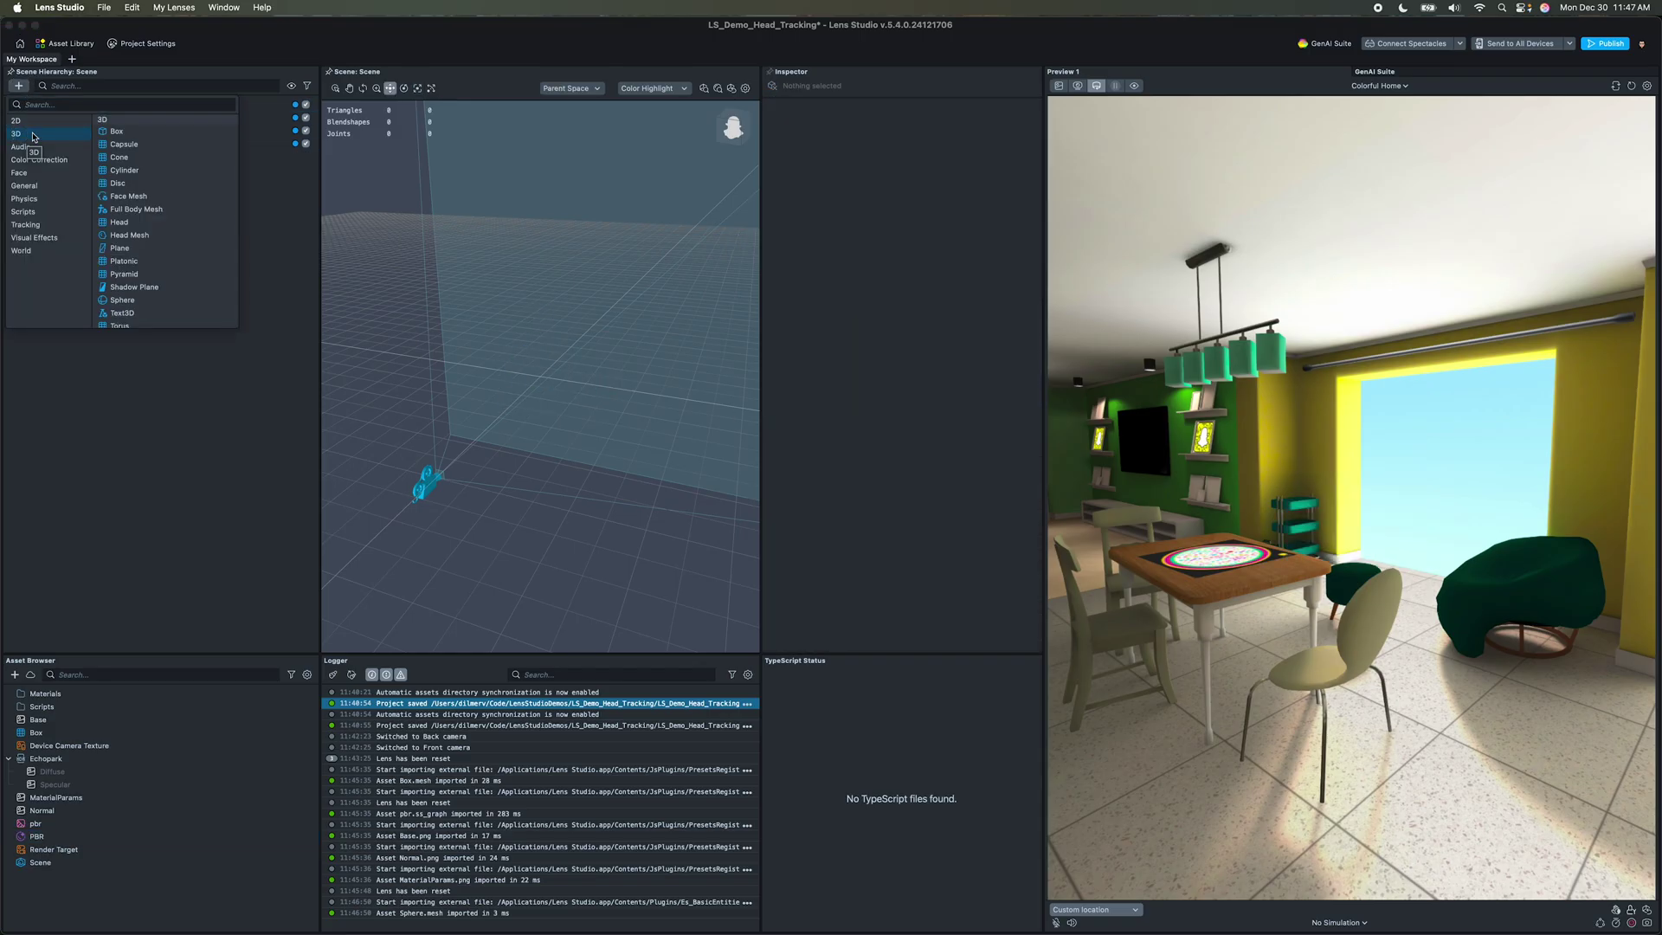
{"action": "left_click", "coordinate": [133, 299]}
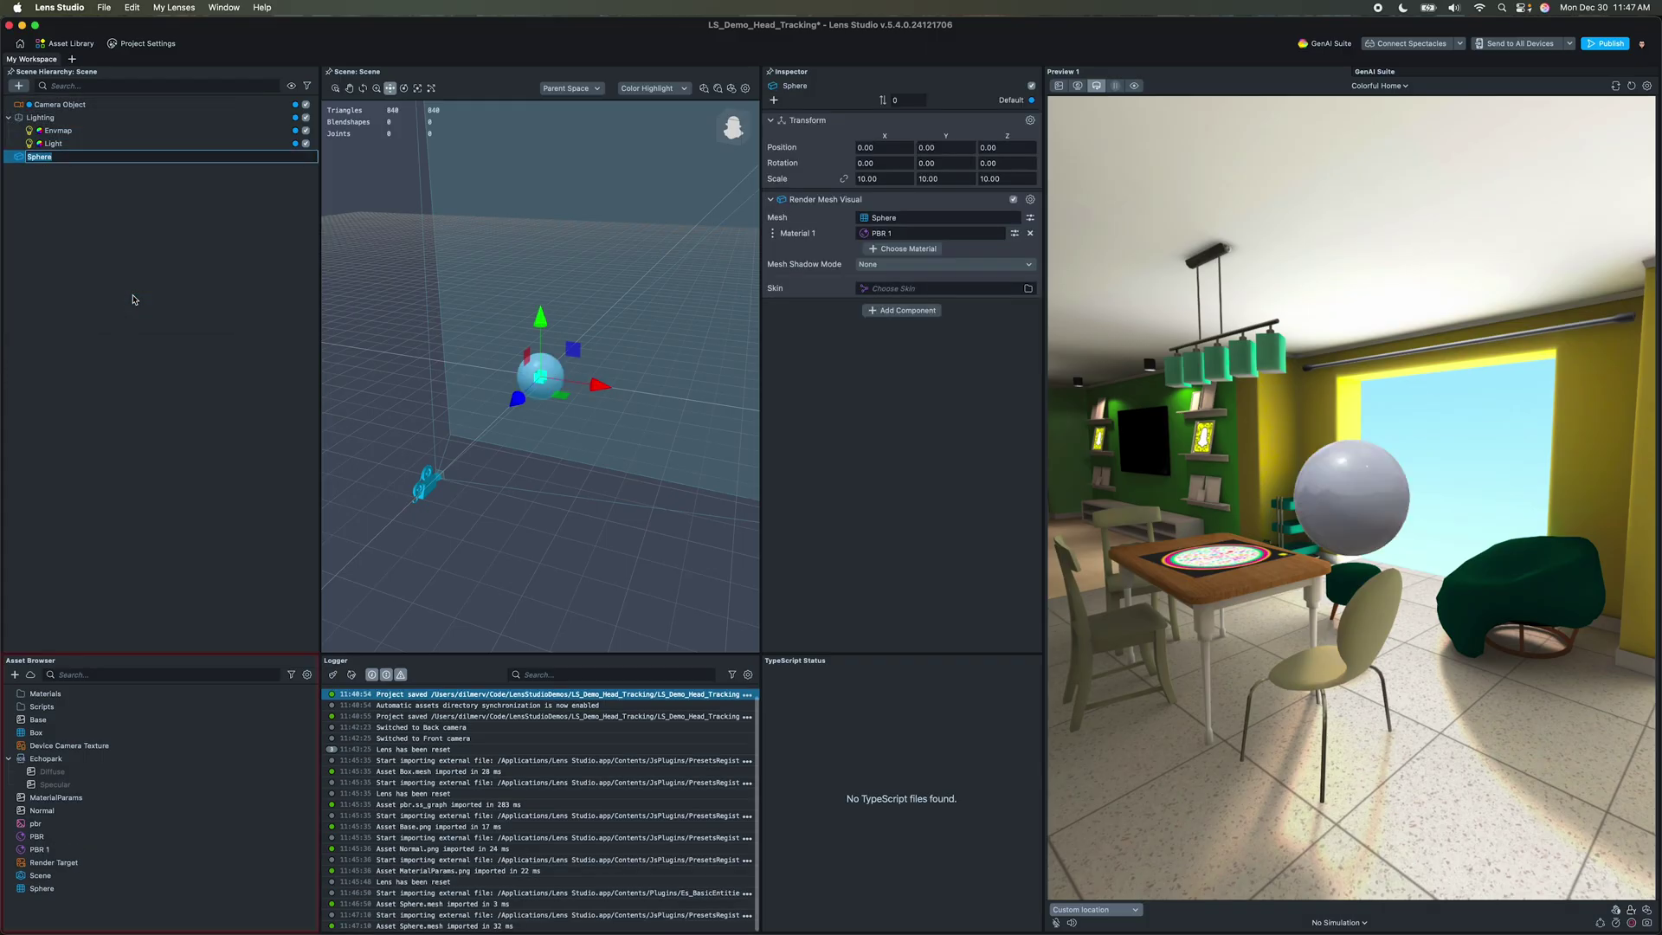
Step: Add the Gold material preset and move Gold and uber_spec into Materials
{"action": "left_click", "coordinate": [15, 674]}
{"action": "left_click", "coordinate": [46, 802]}
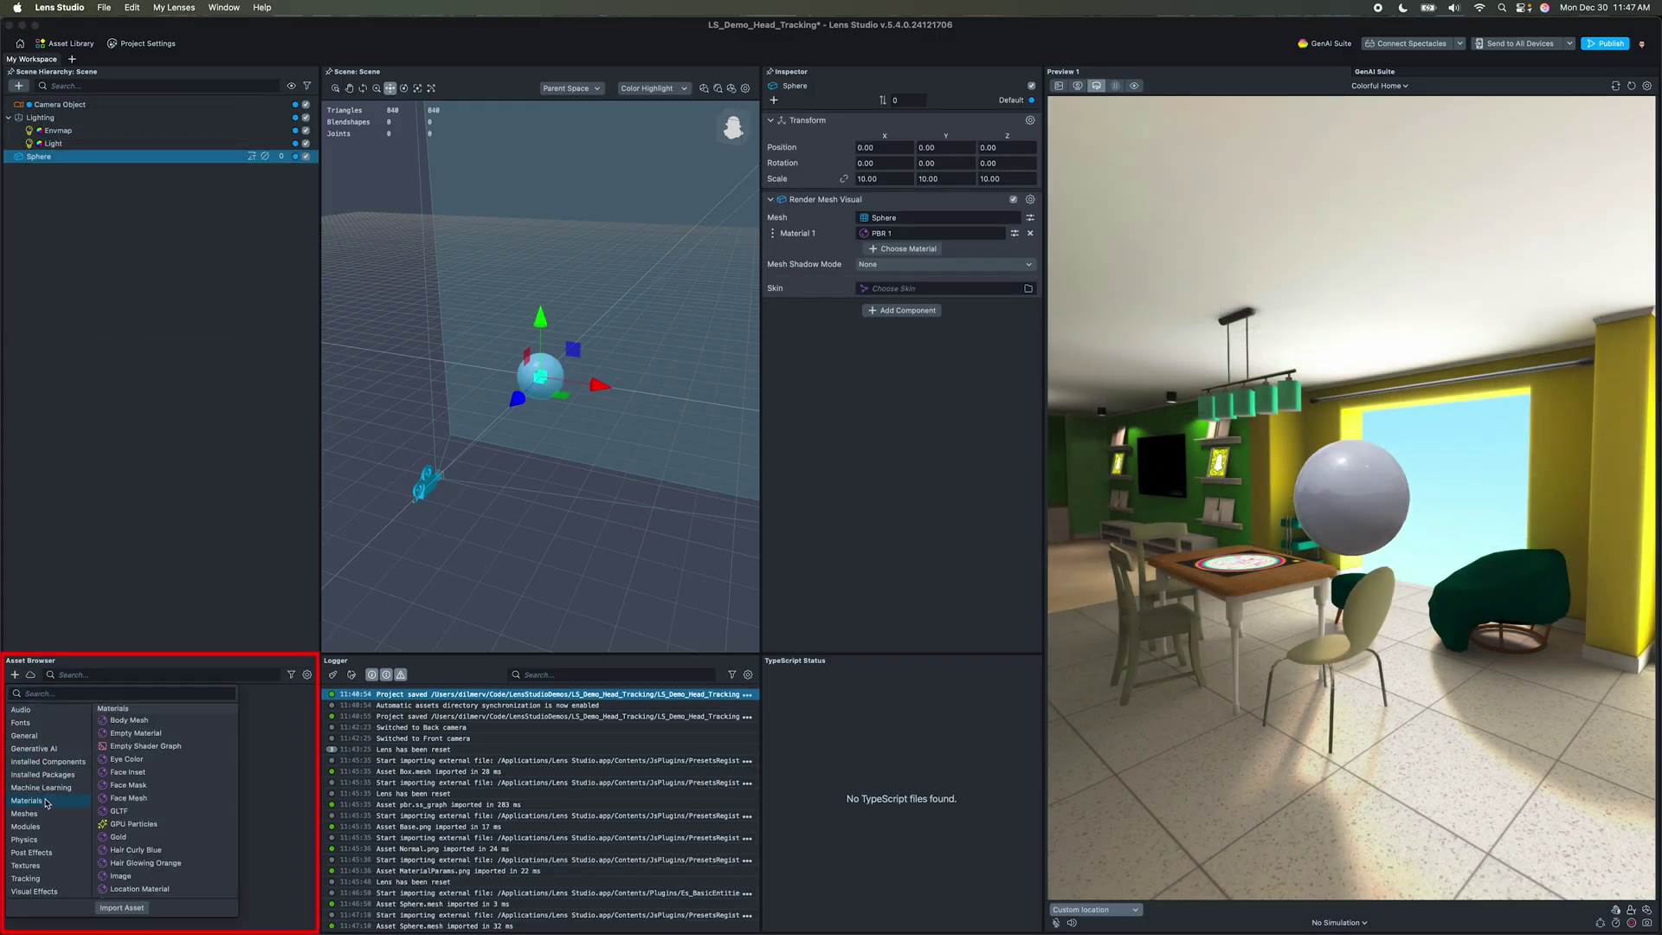
{"action": "scroll", "coordinate": [195, 823], "scroll_direction": "down", "scroll_amount": 4}
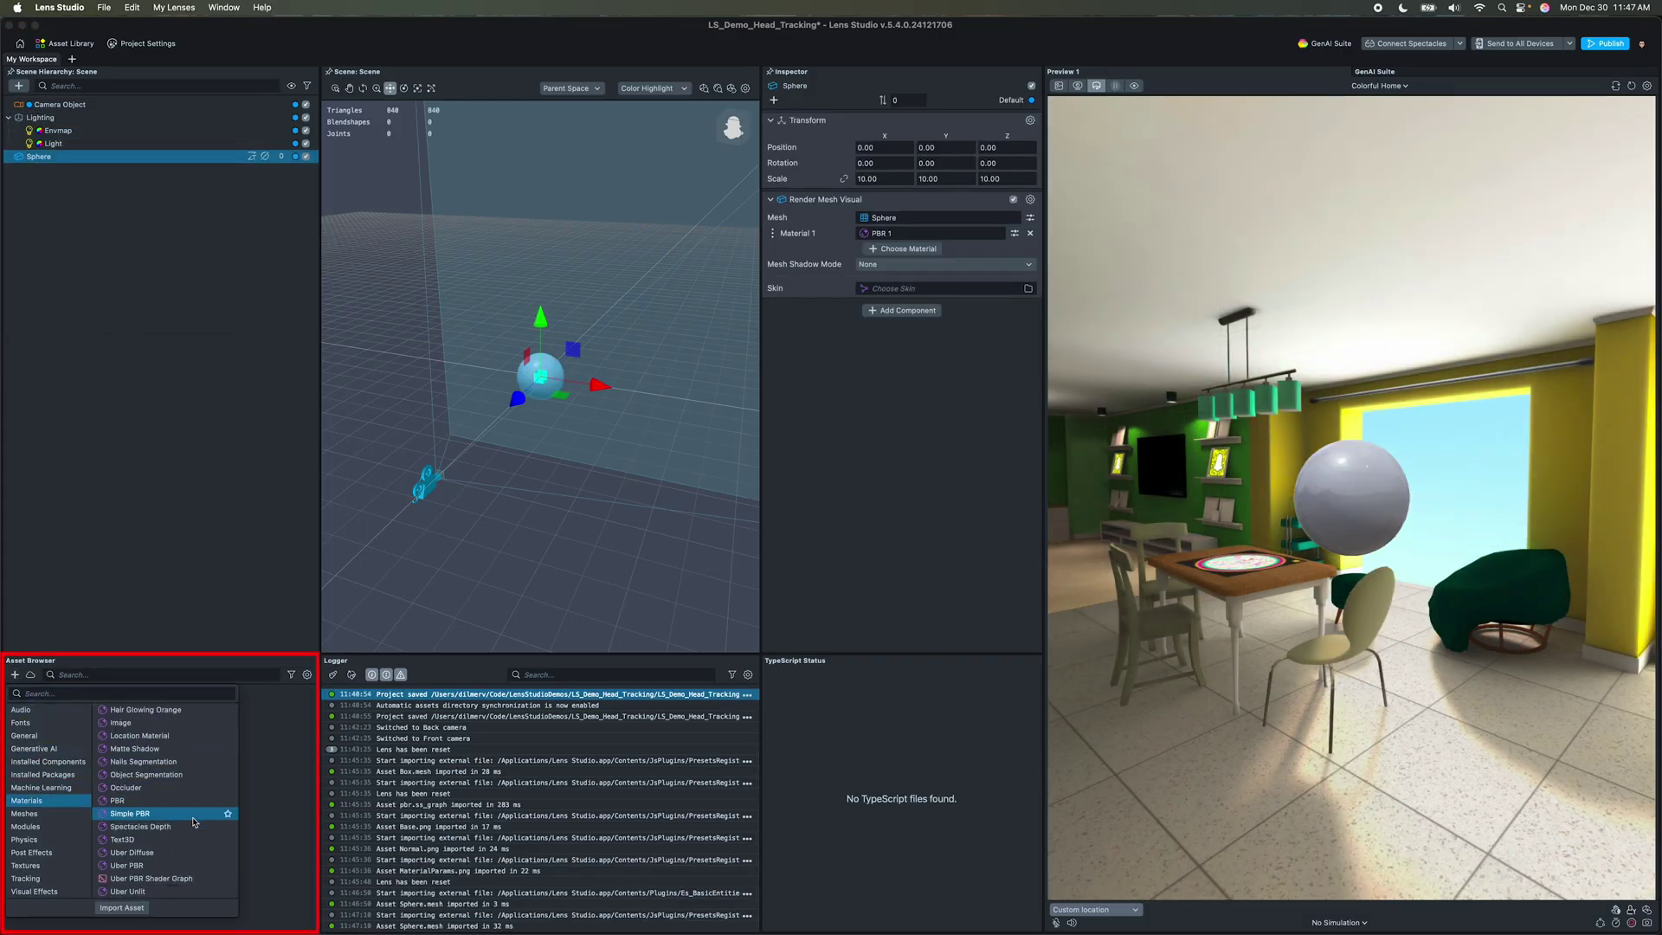
{"action": "scroll", "coordinate": [162, 817], "scroll_direction": "down", "scroll_amount": 1}
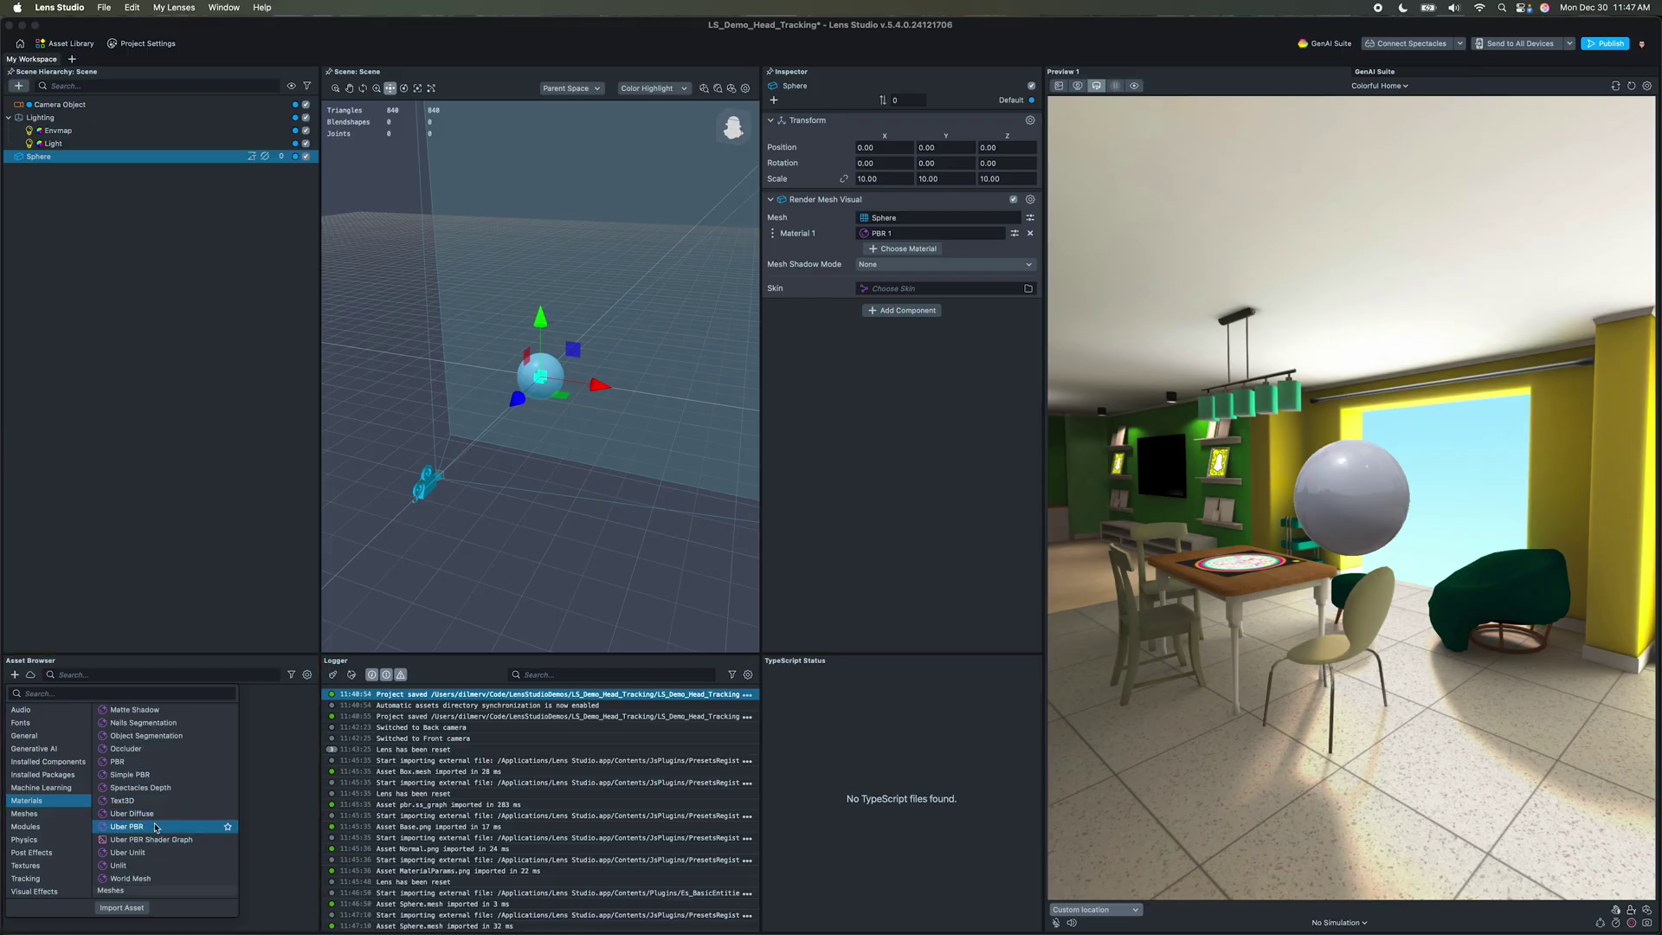
{"action": "type", "text": "gold"}
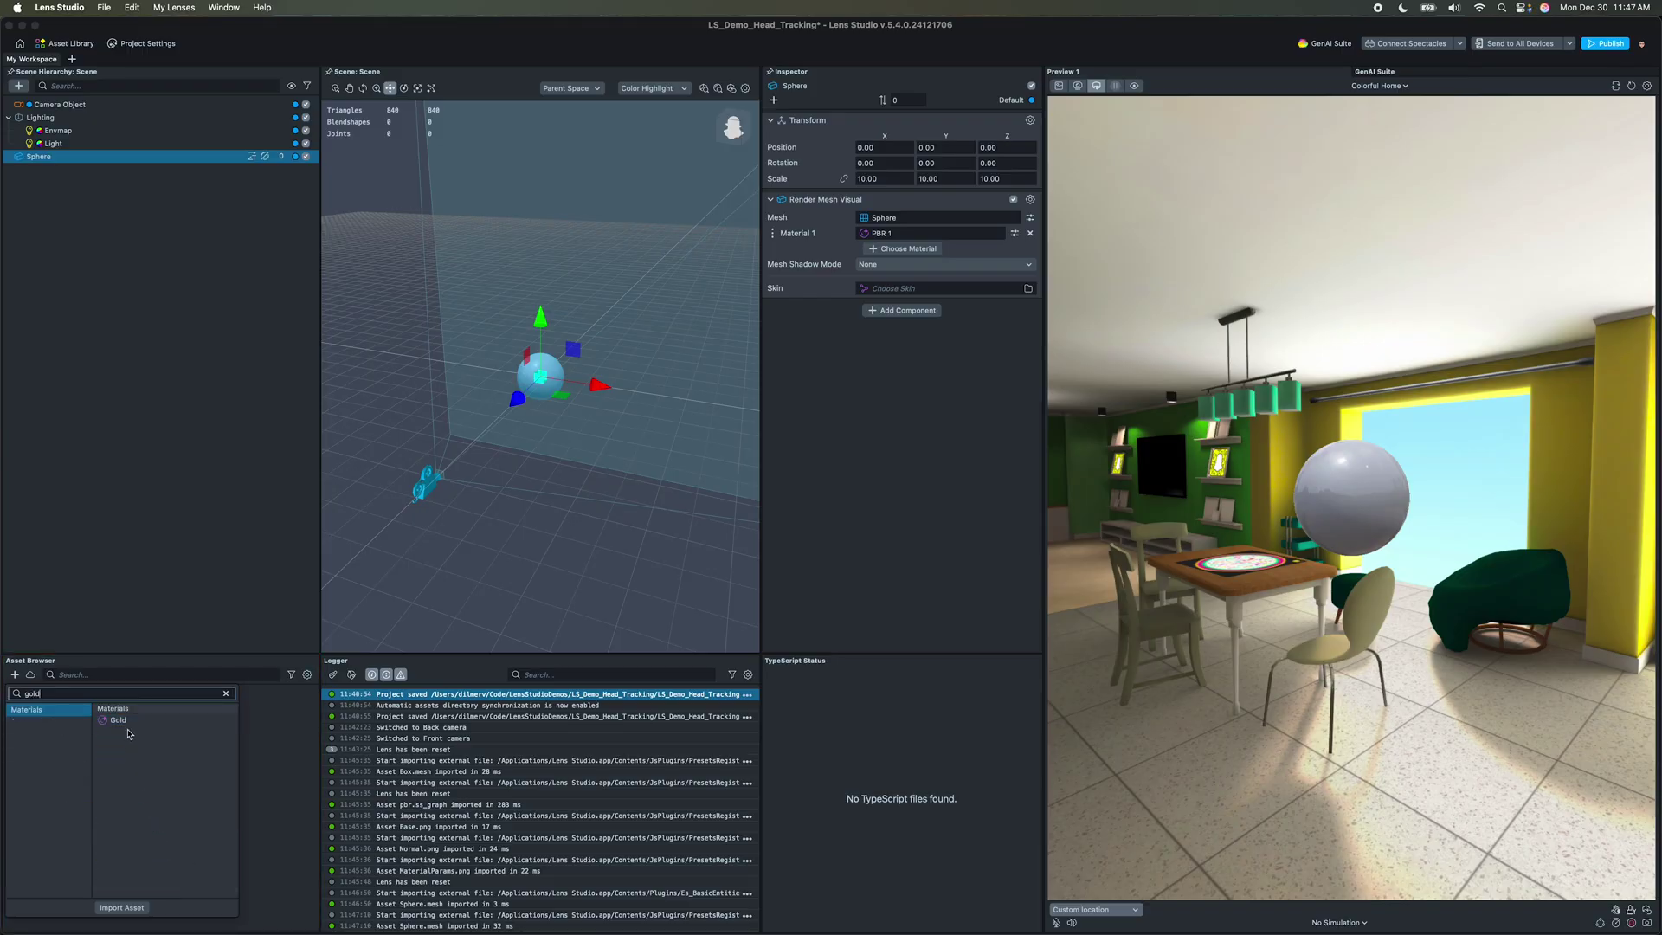
{"action": "left_click", "coordinate": [126, 722]}
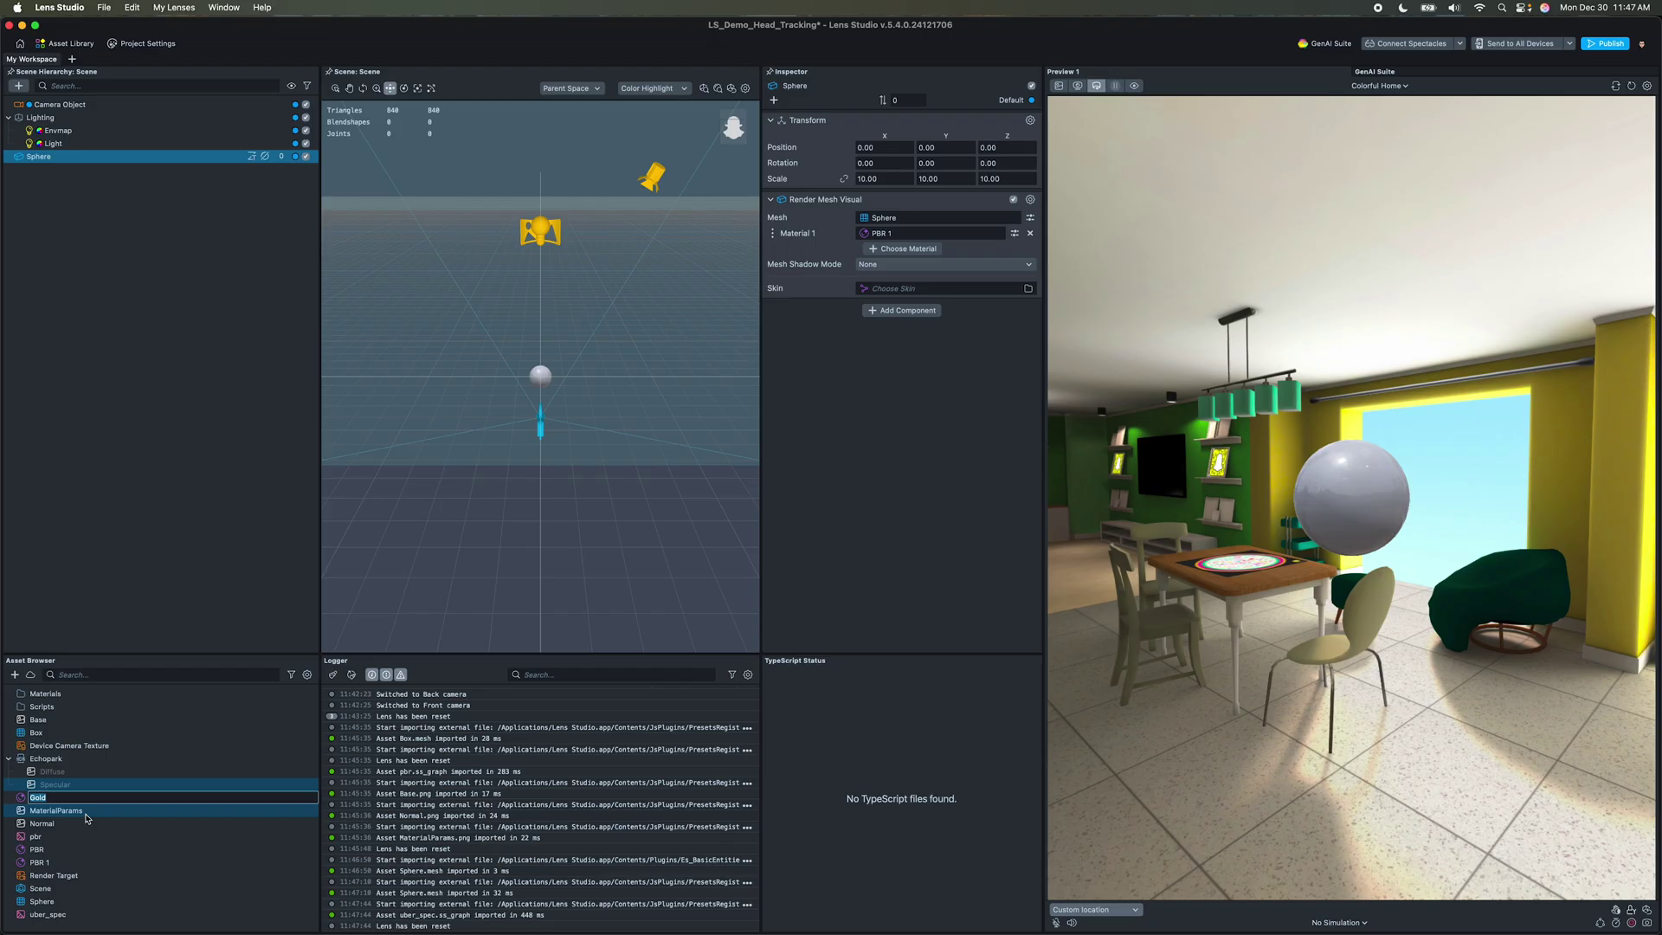
{"action": "key", "text": "Return"}
{"action": "left_click", "coordinate": [48, 914], "text": "super"}
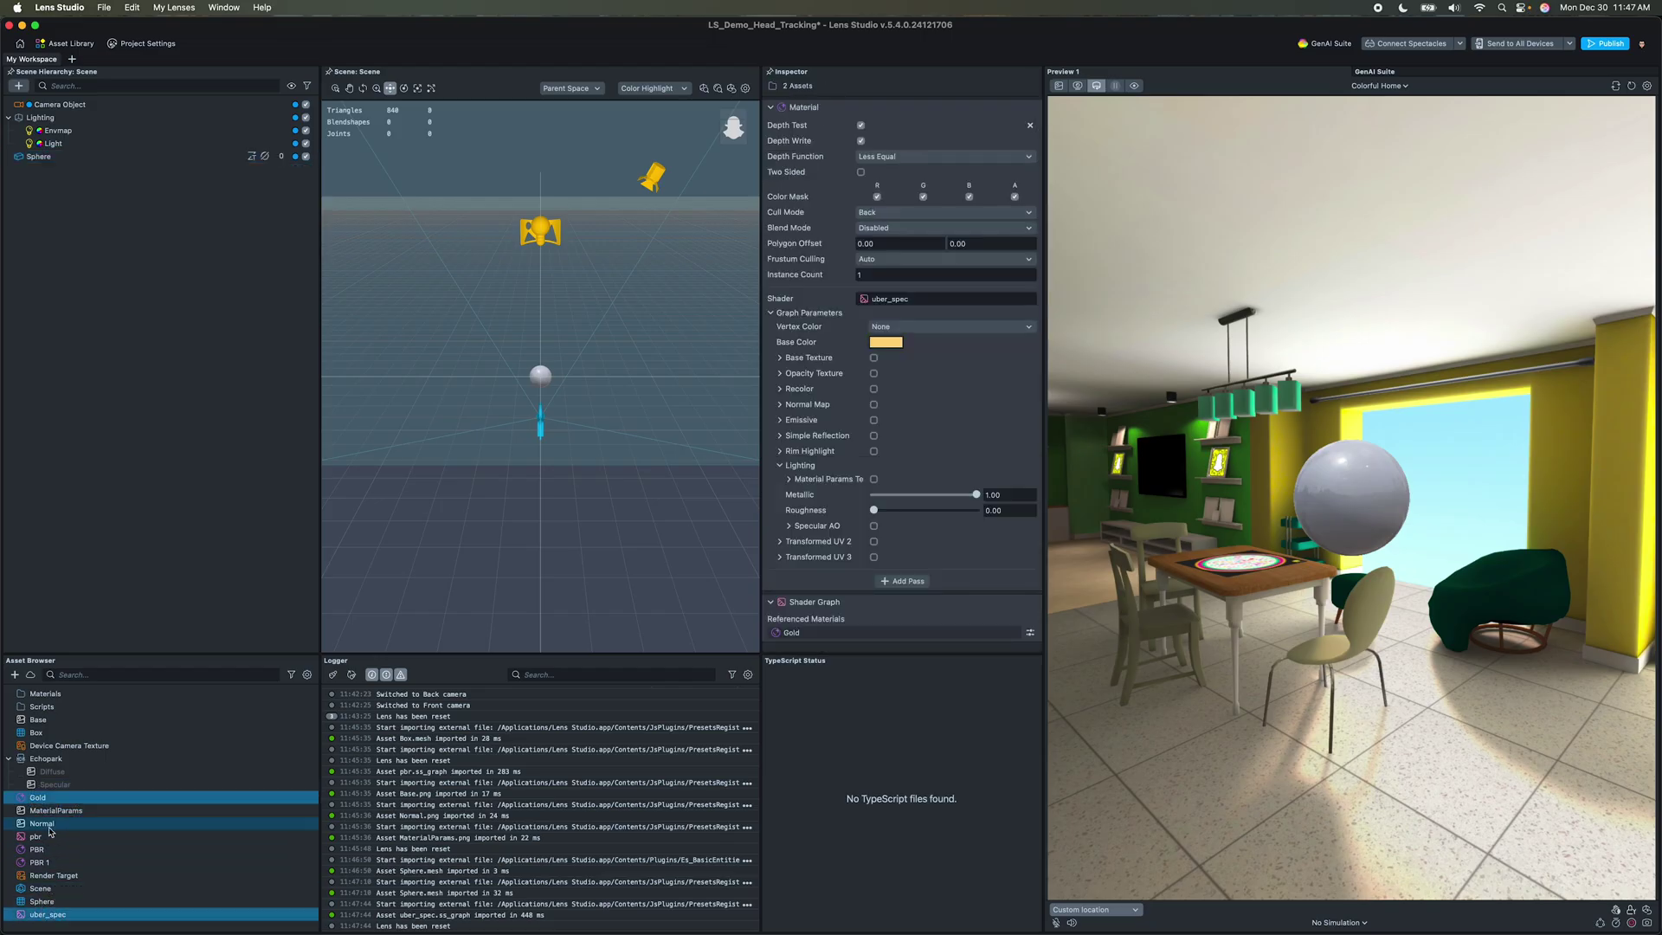
{"action": "left_click_drag", "start_coordinate": [52, 789], "coordinate": [45, 694]}
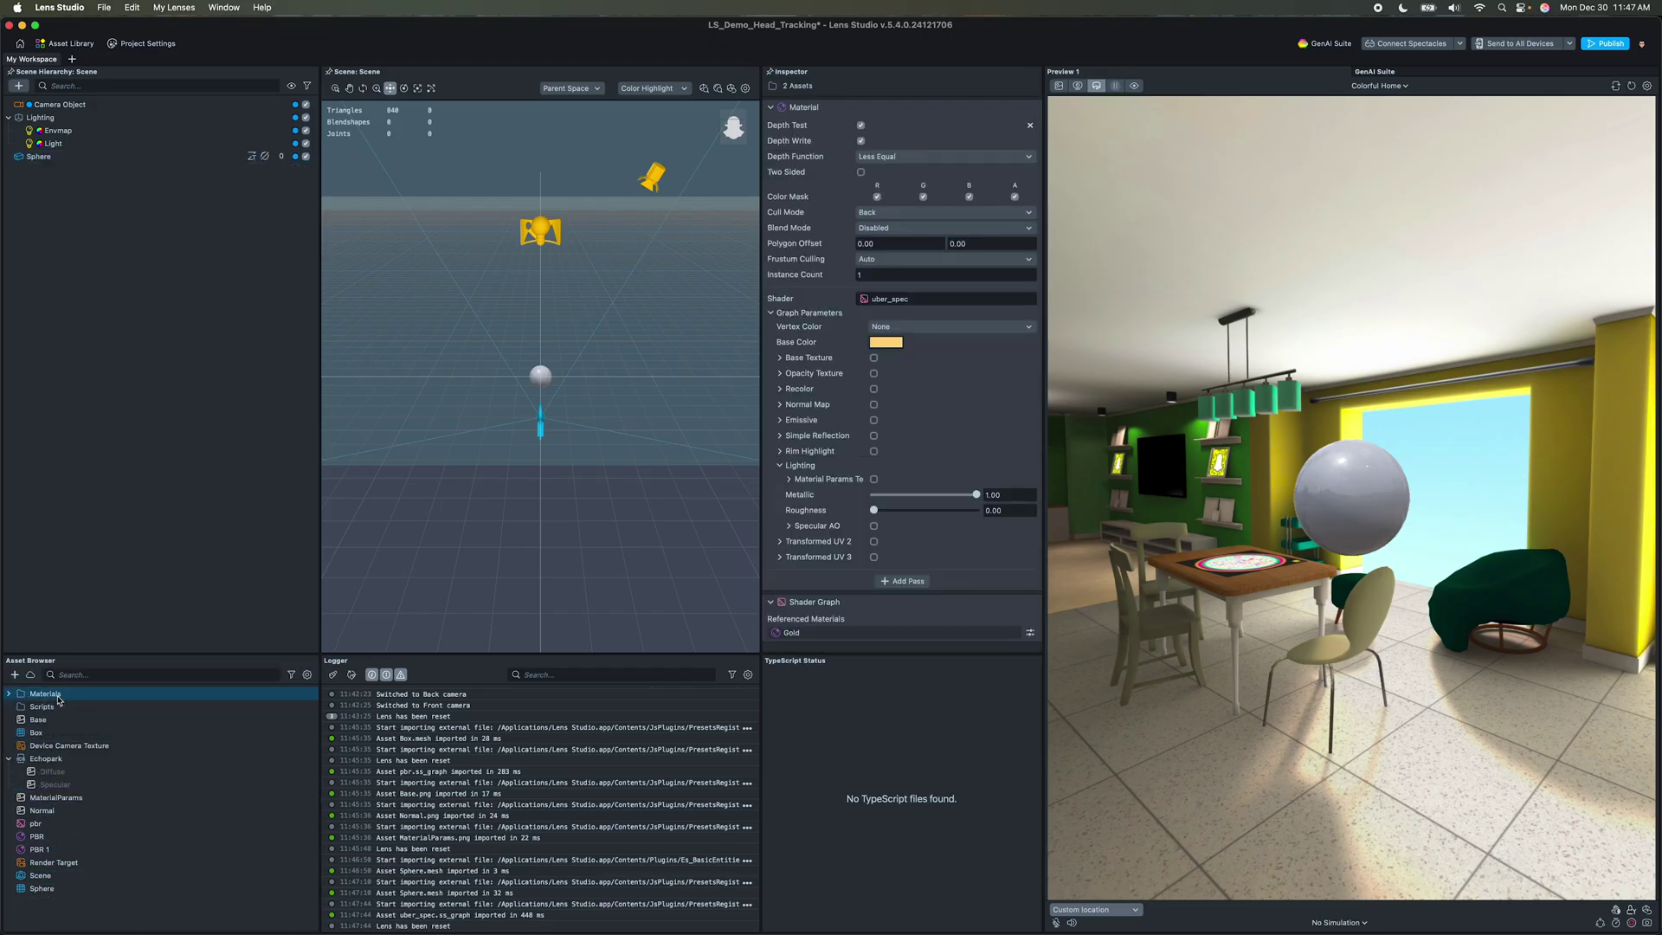
Step: Delete the pbr, PBR and PBR 1 assets from the project
{"action": "left_click", "coordinate": [61, 827]}
{"action": "left_click", "coordinate": [60, 850], "text": "shift"}
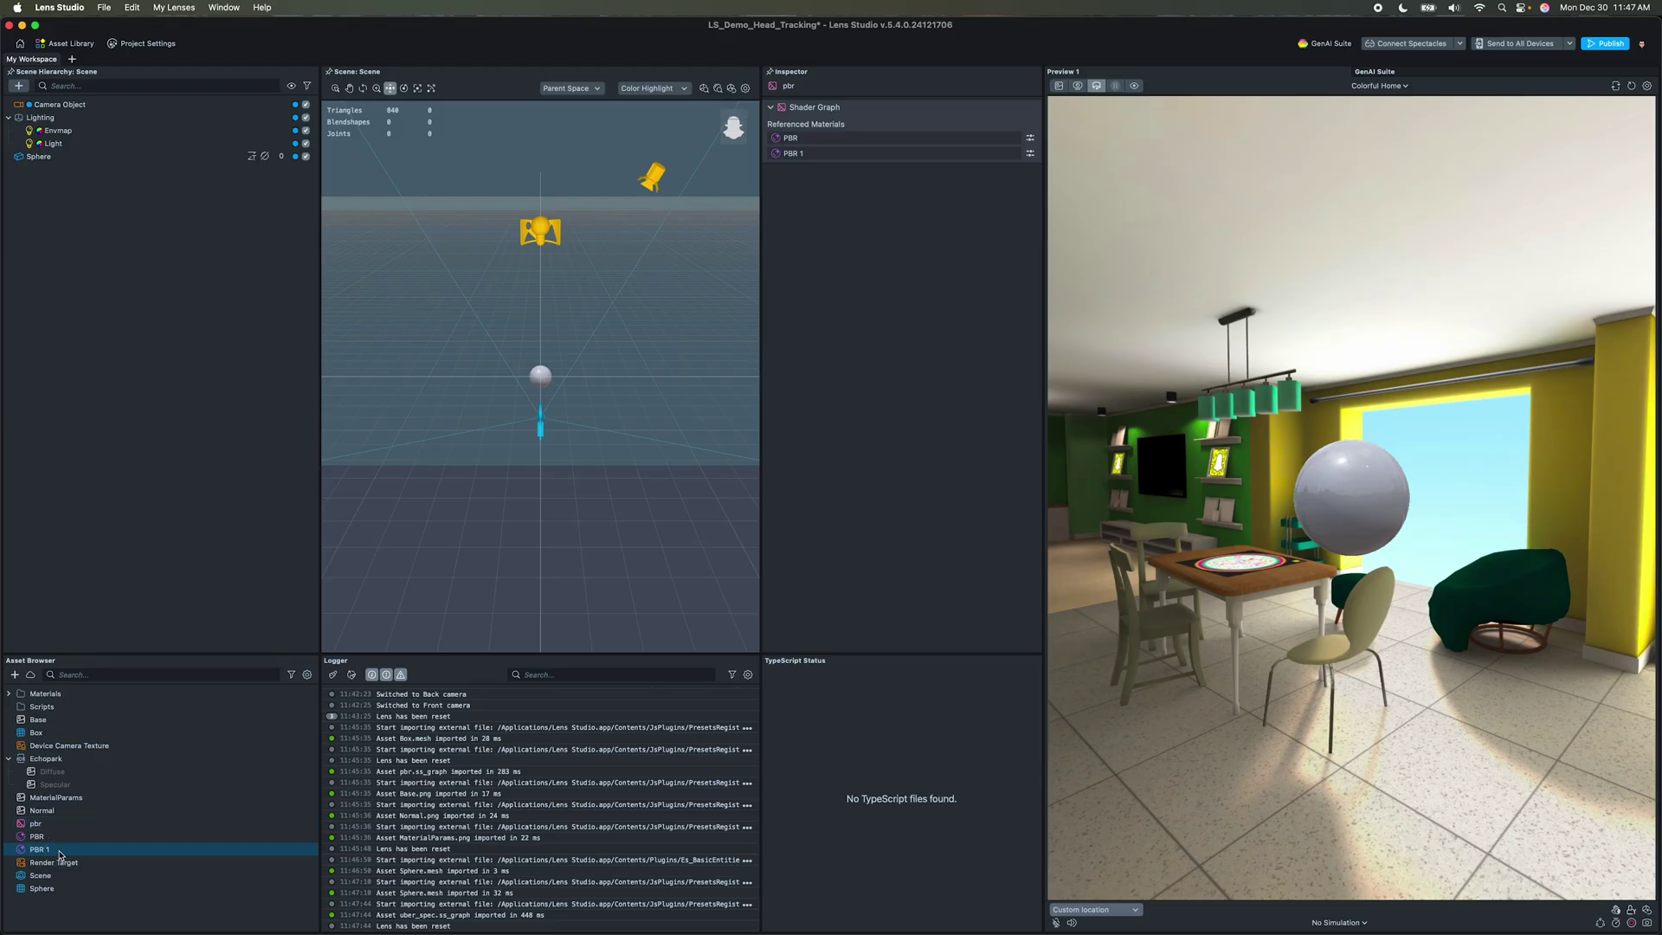
{"action": "key", "text": "Delete"}
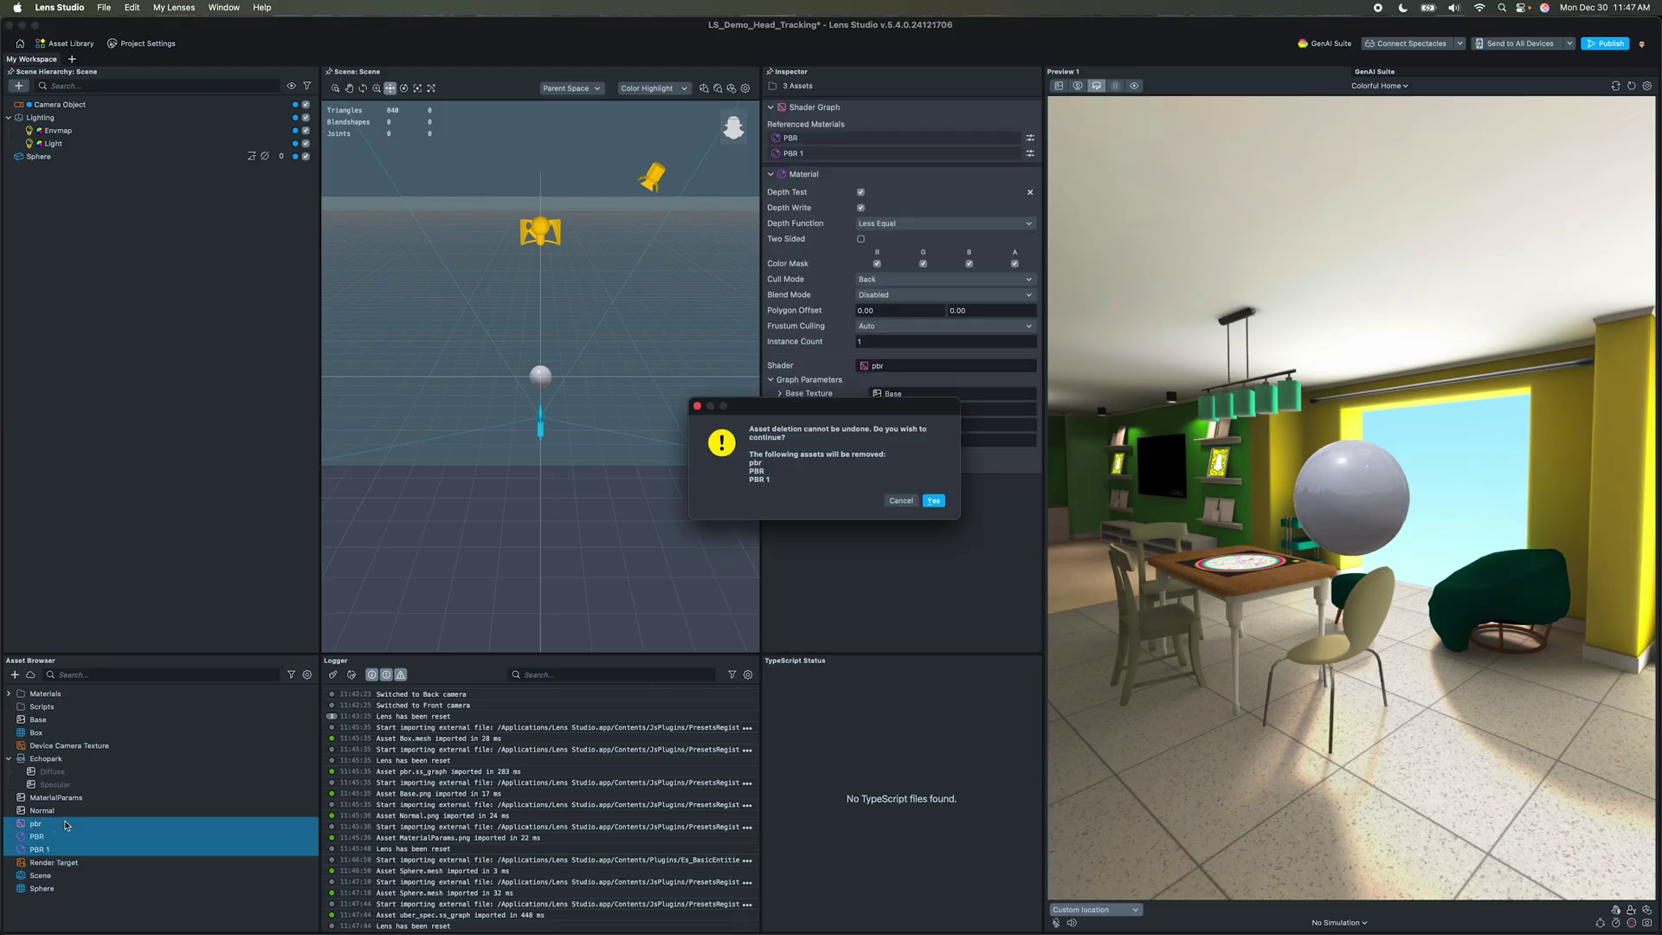
{"action": "left_click", "coordinate": [933, 501]}
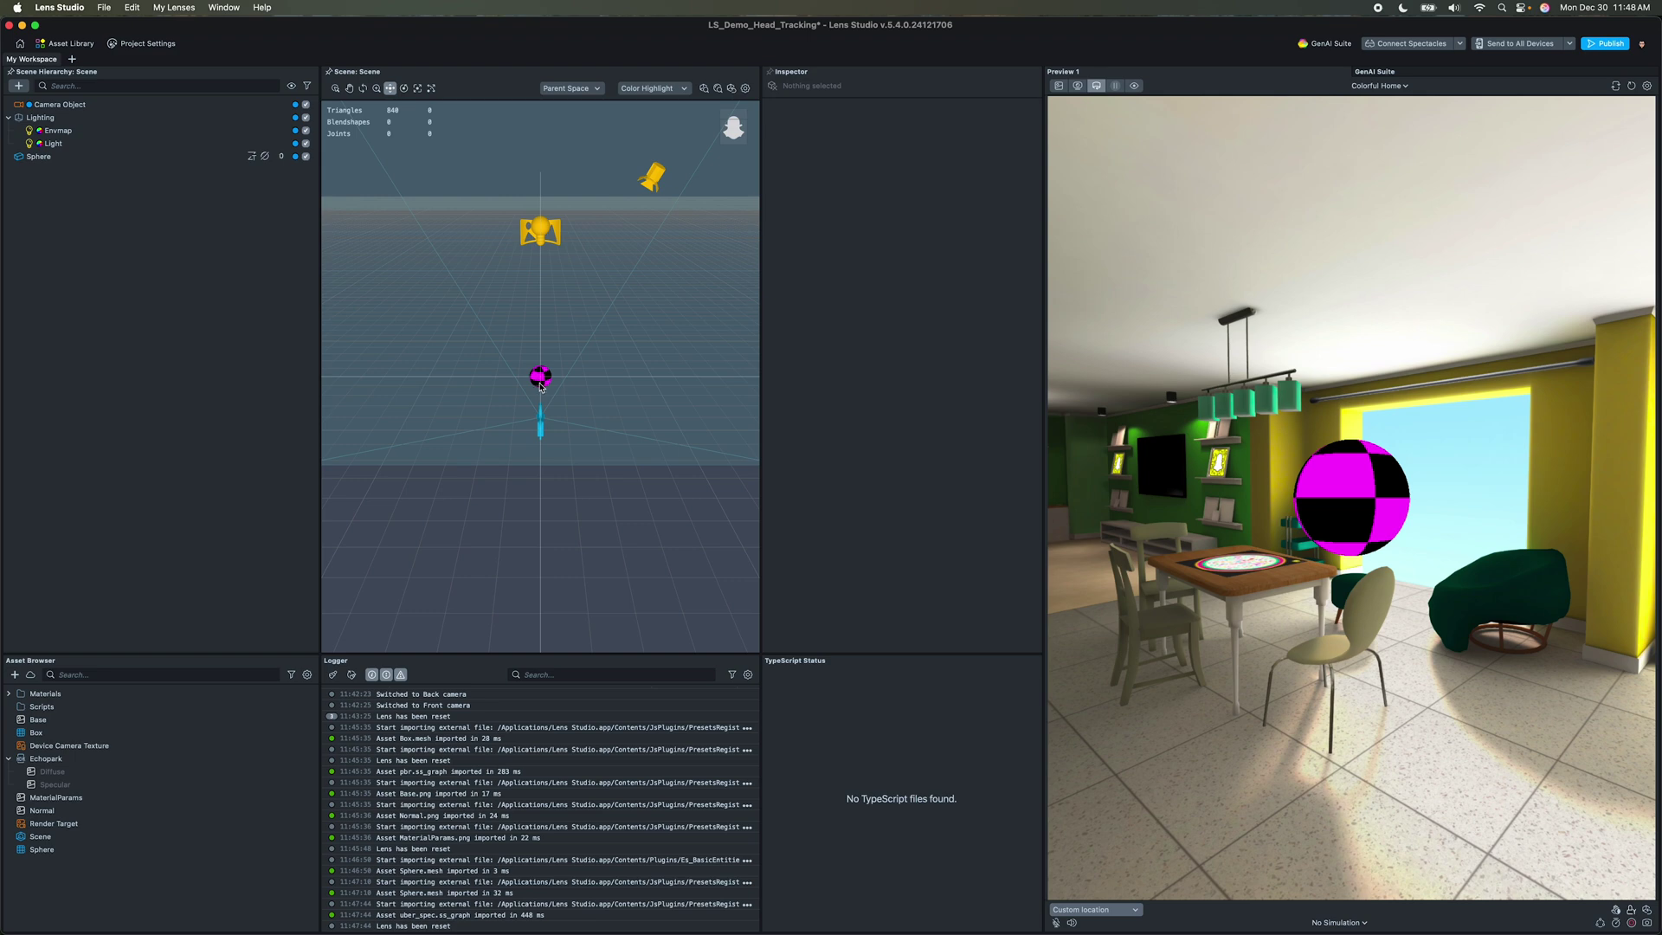
Step: Assign the Gold material to the sphere and orbit around it
{"action": "left_click", "coordinate": [121, 159]}
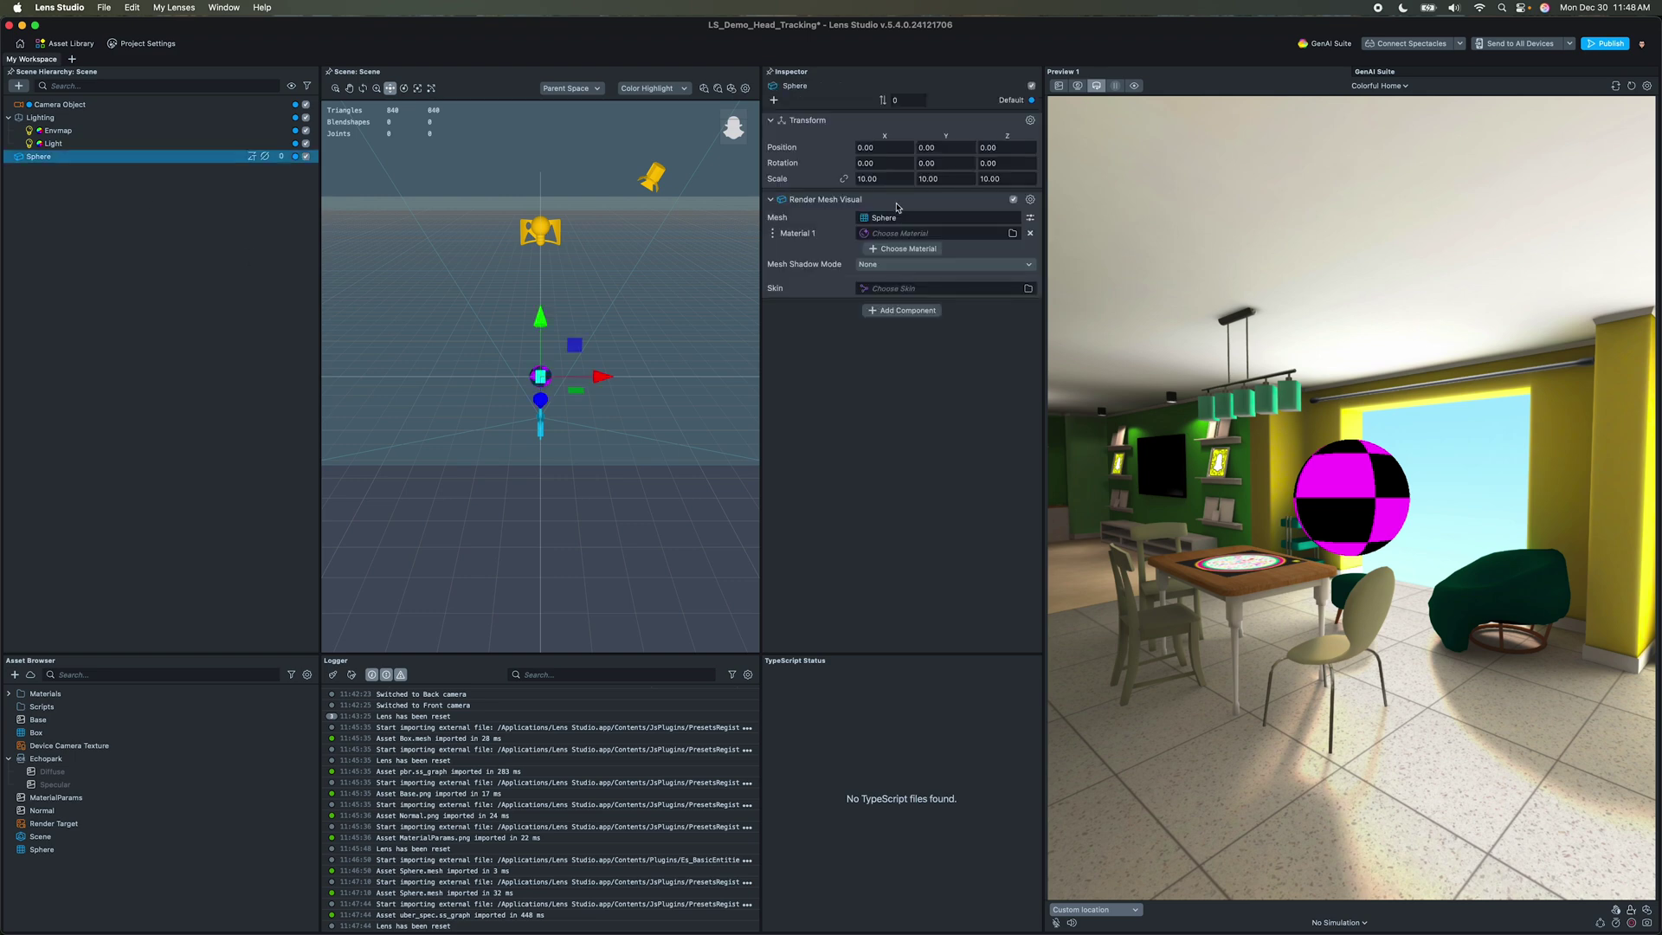
{"action": "left_click", "coordinate": [1013, 234]}
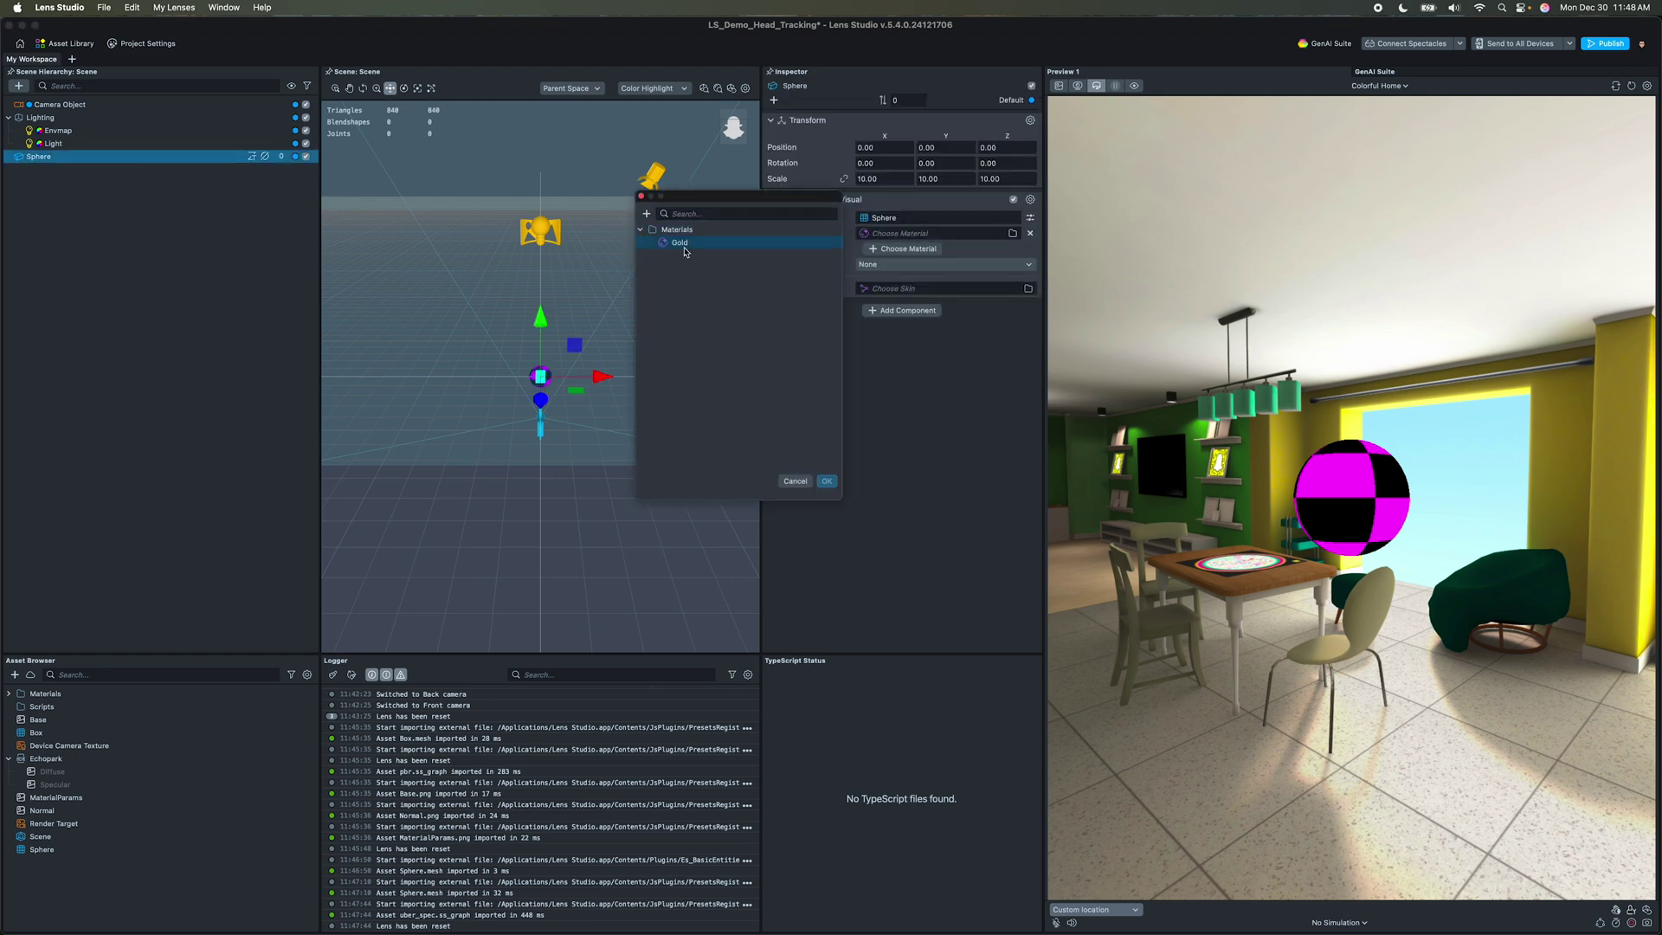
{"action": "left_click", "coordinate": [826, 481]}
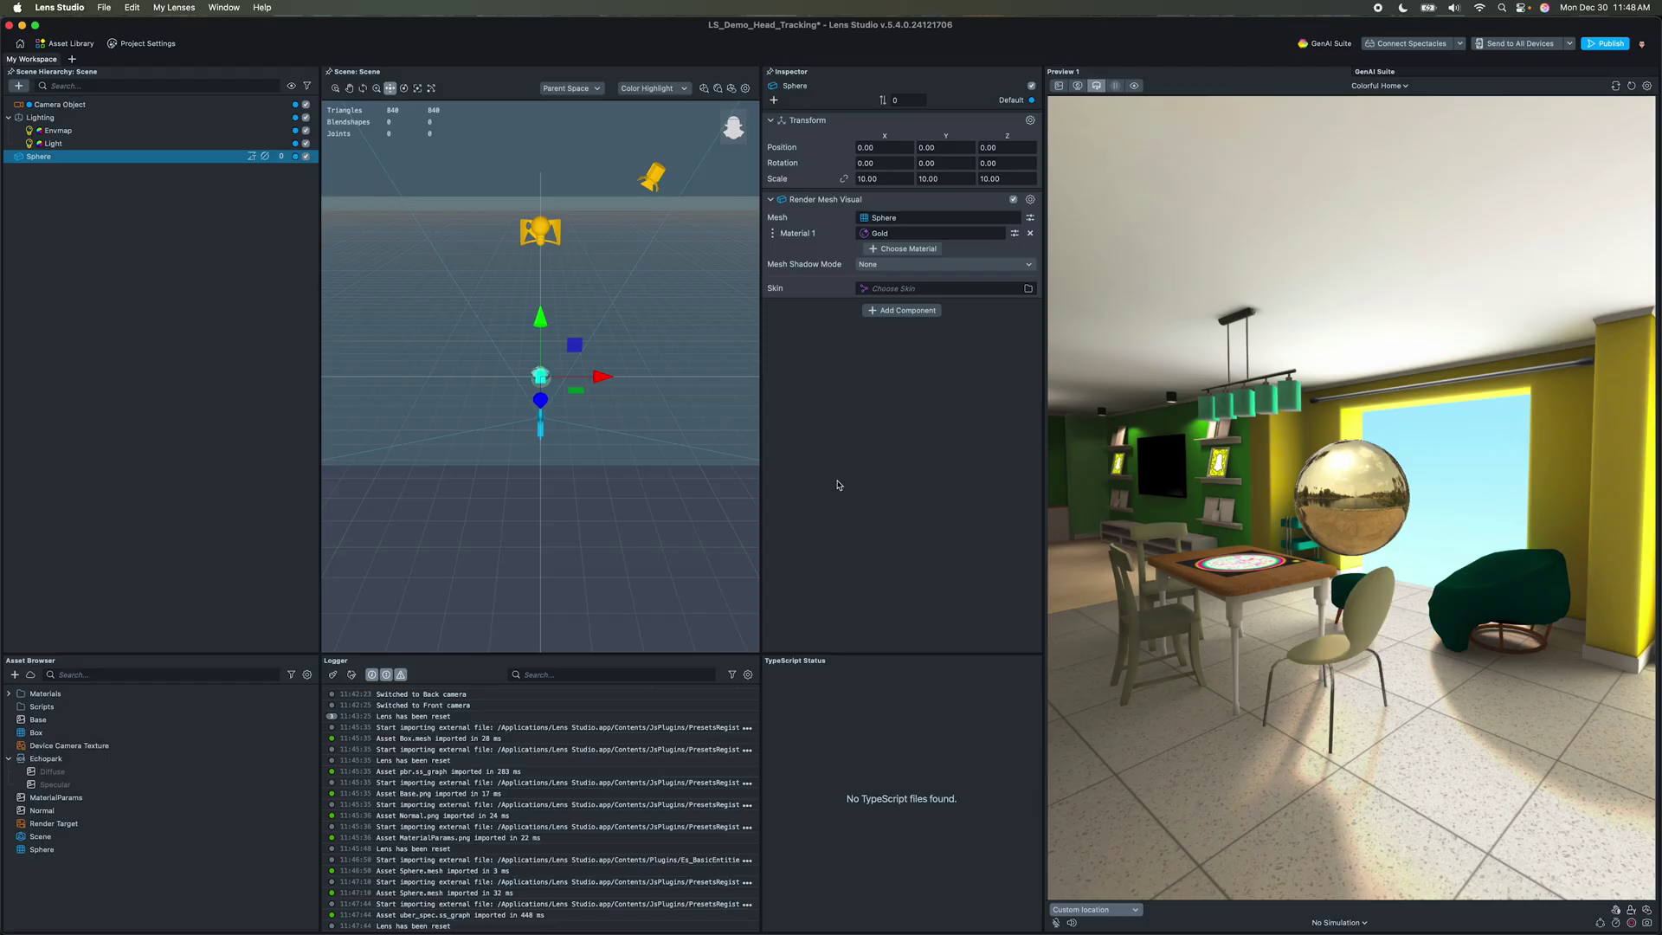
{"action": "left_click_drag", "start_coordinate": [1426, 532], "coordinate": [1395, 558]}
{"action": "right_click_drag", "start_coordinate": [582, 398], "coordinate": [657, 427], "text": "alt"}
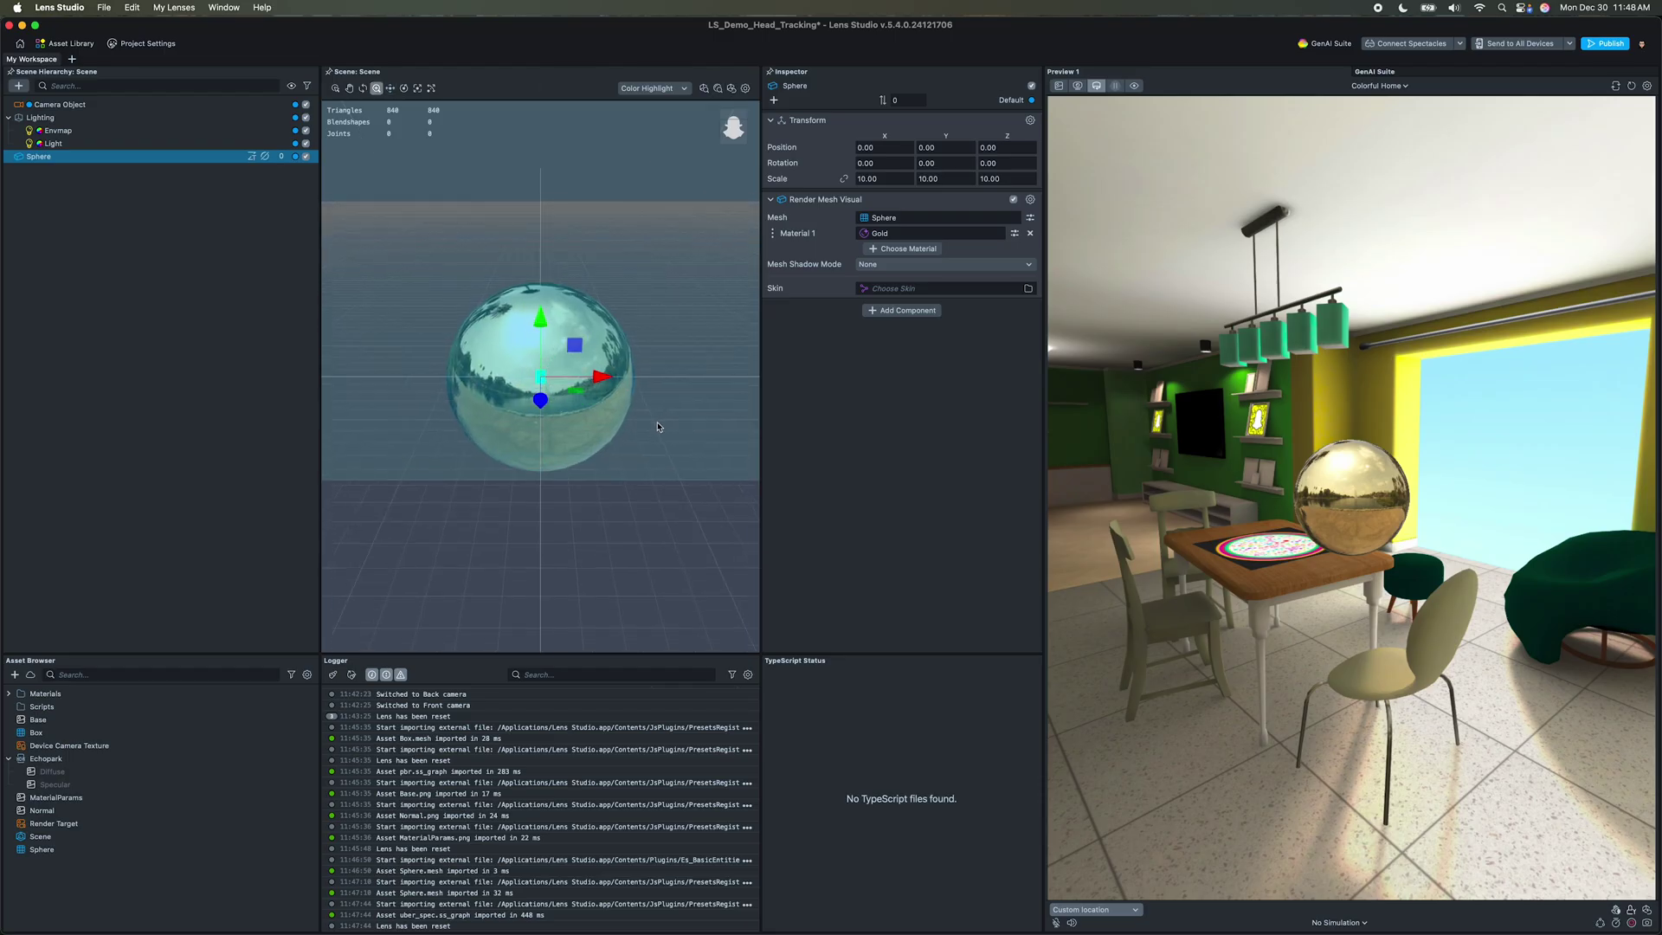
{"action": "mouse_move", "coordinate": [609, 445]}
{"action": "left_mouse_down", "text": "alt"}
{"action": "mouse_move", "coordinate": [458, 449]}
{"action": "mouse_move", "coordinate": [623, 419]}
{"action": "left_mouse_up", "text": "alt"}
{"action": "right_click_drag", "start_coordinate": [623, 419], "coordinate": [520, 414], "text": "alt"}
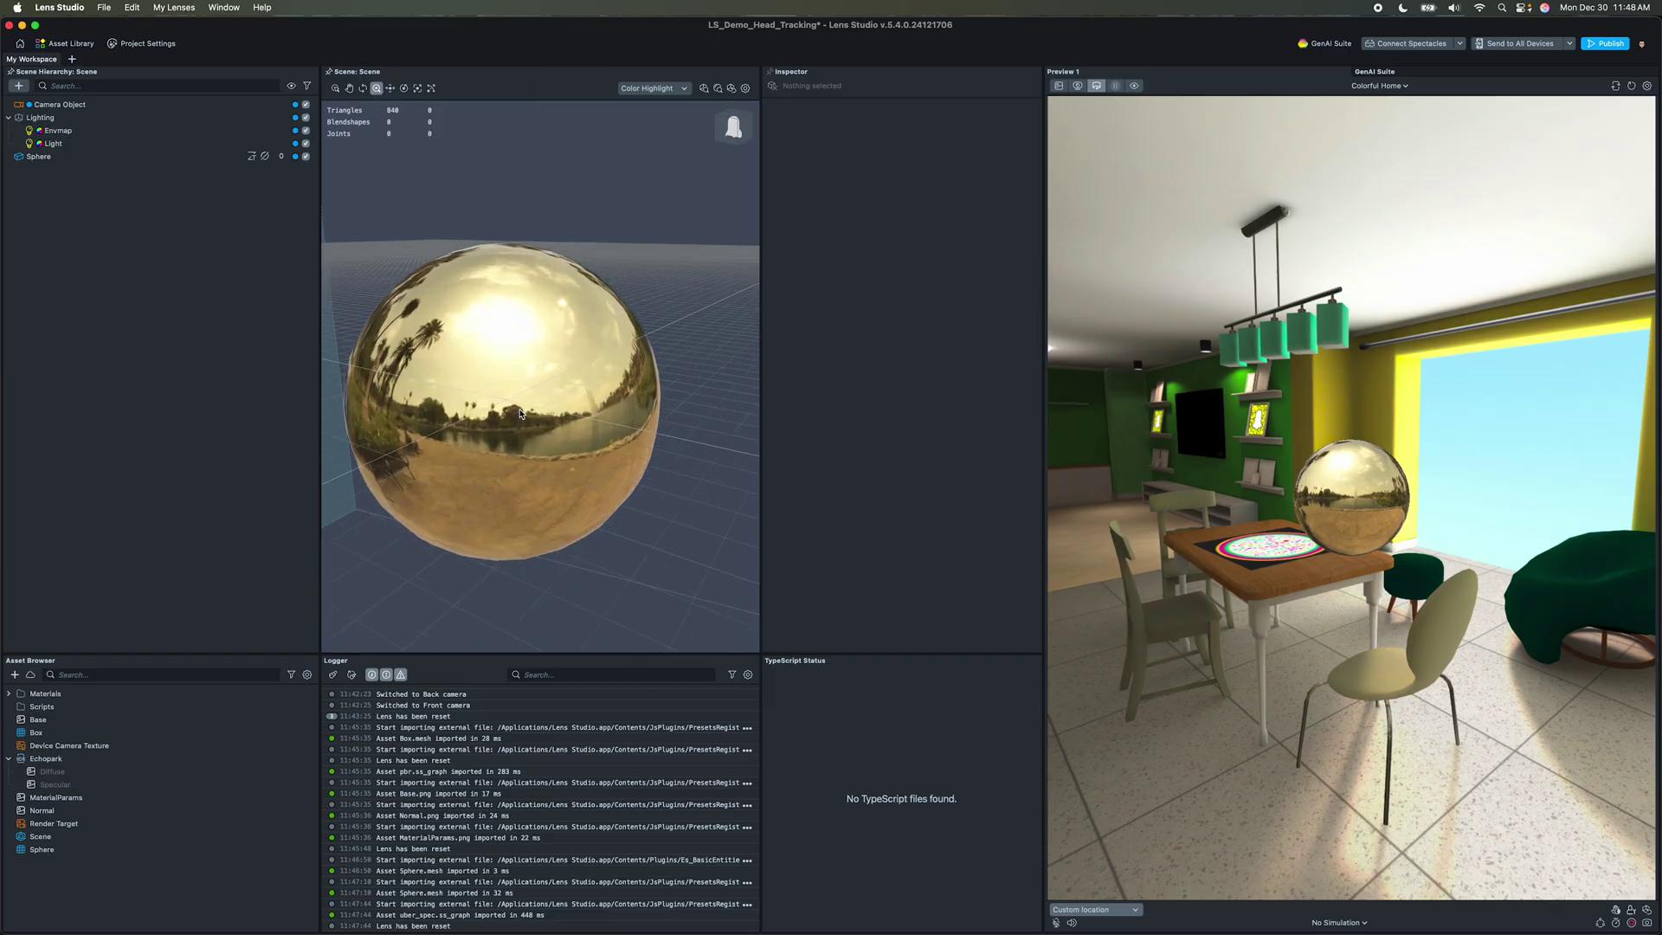
Step: Try base colours on Gold, keep gold, and set Metallic 1.00 and Roughness 0.00
{"action": "left_click", "coordinate": [105, 159]}
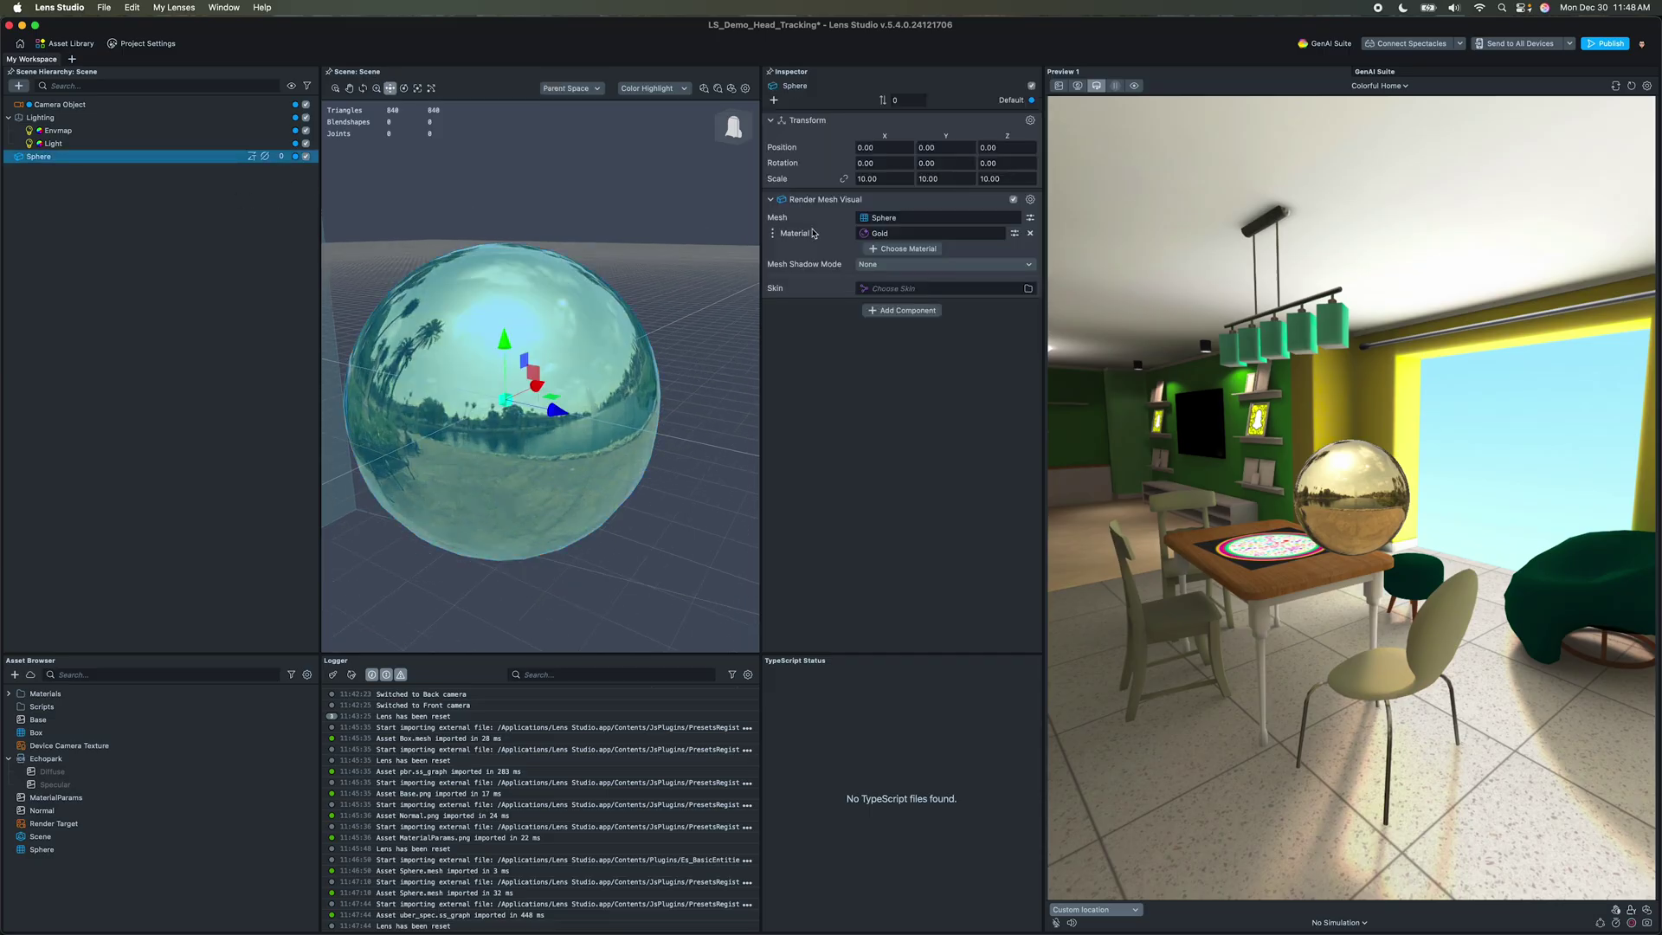
{"action": "right_click", "coordinate": [876, 236]}
{"action": "left_click", "coordinate": [896, 268]}
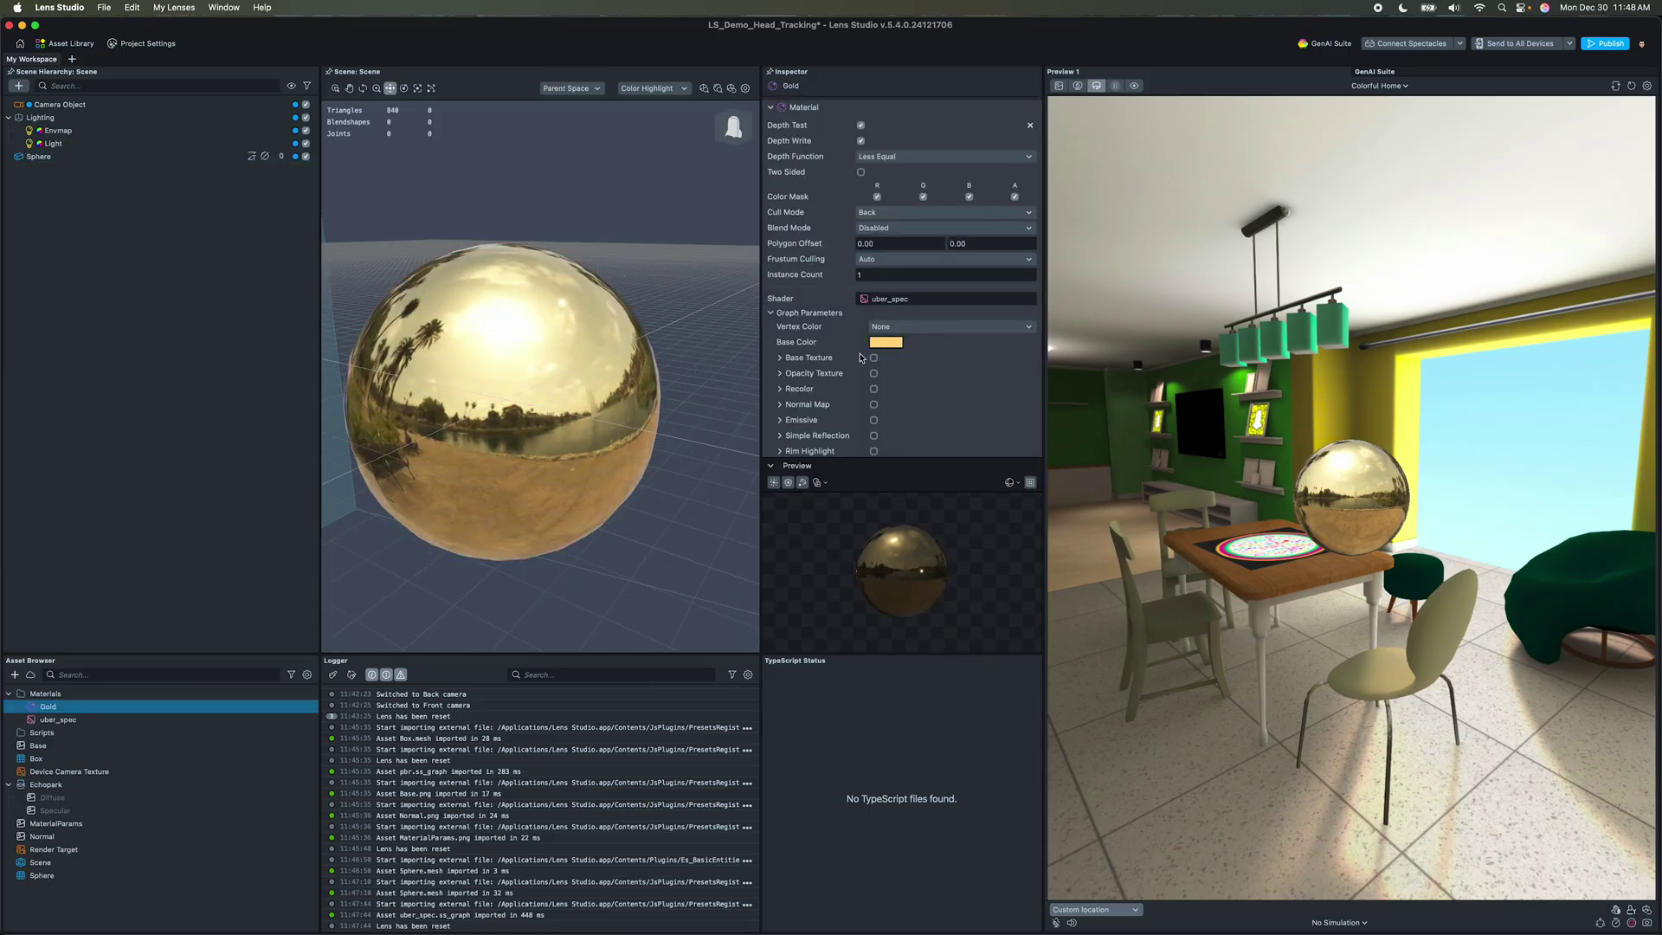
{"action": "left_click", "coordinate": [888, 343]}
{"action": "left_click", "coordinate": [722, 451]}
{"action": "left_click", "coordinate": [723, 462]}
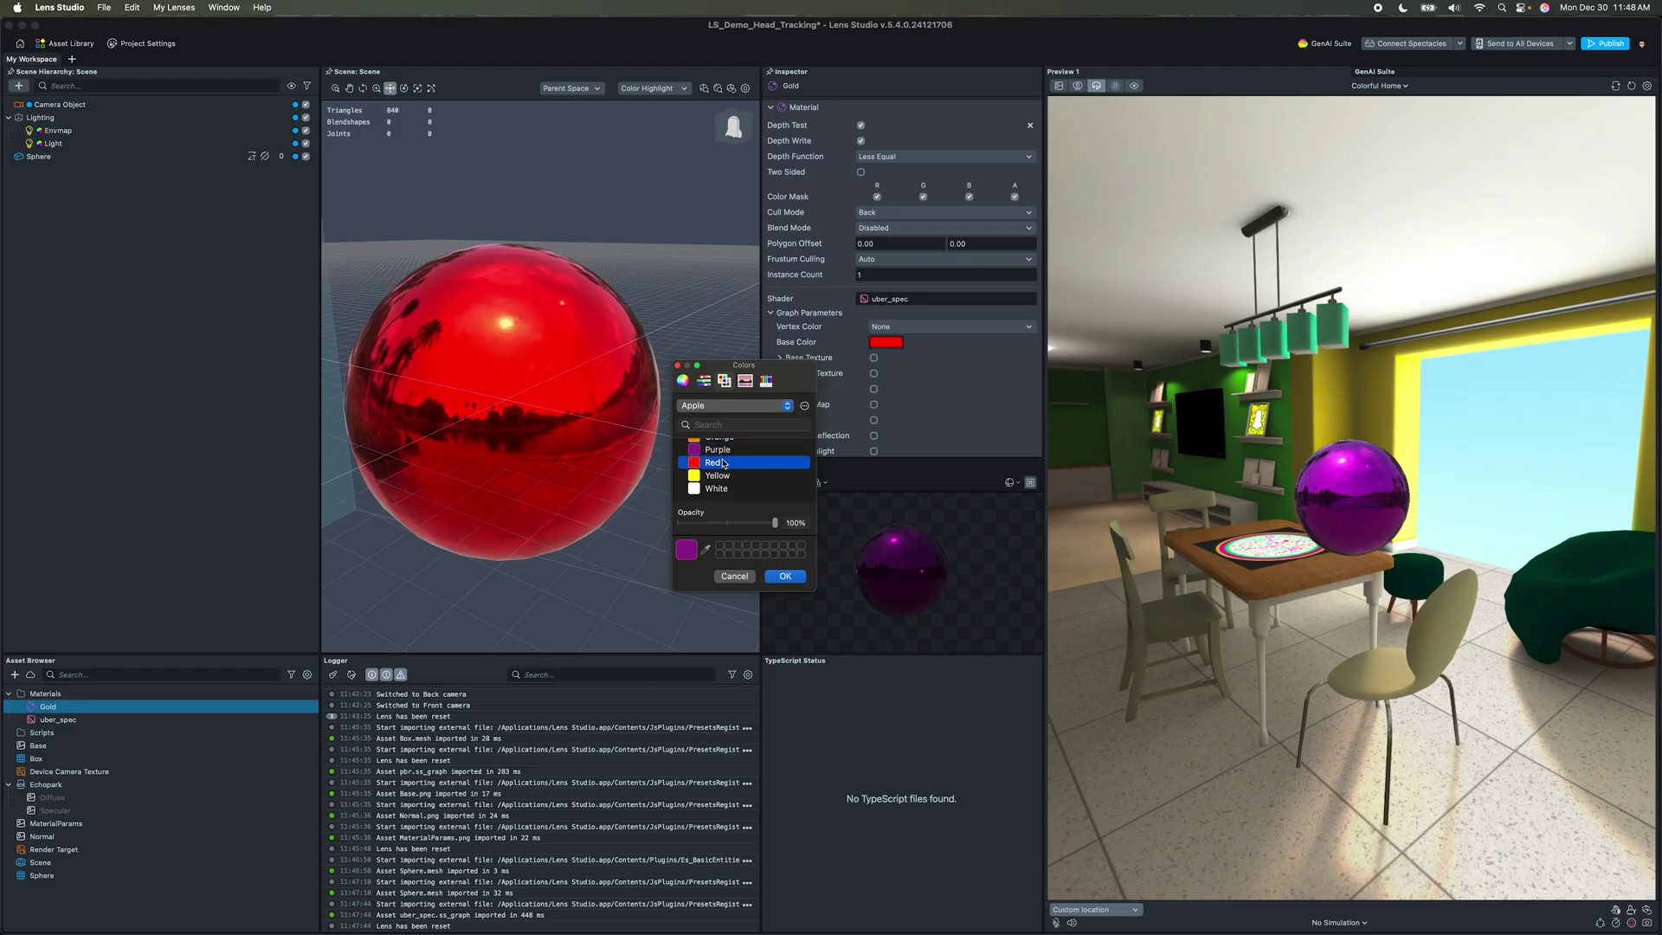
{"action": "left_click", "coordinate": [721, 468]}
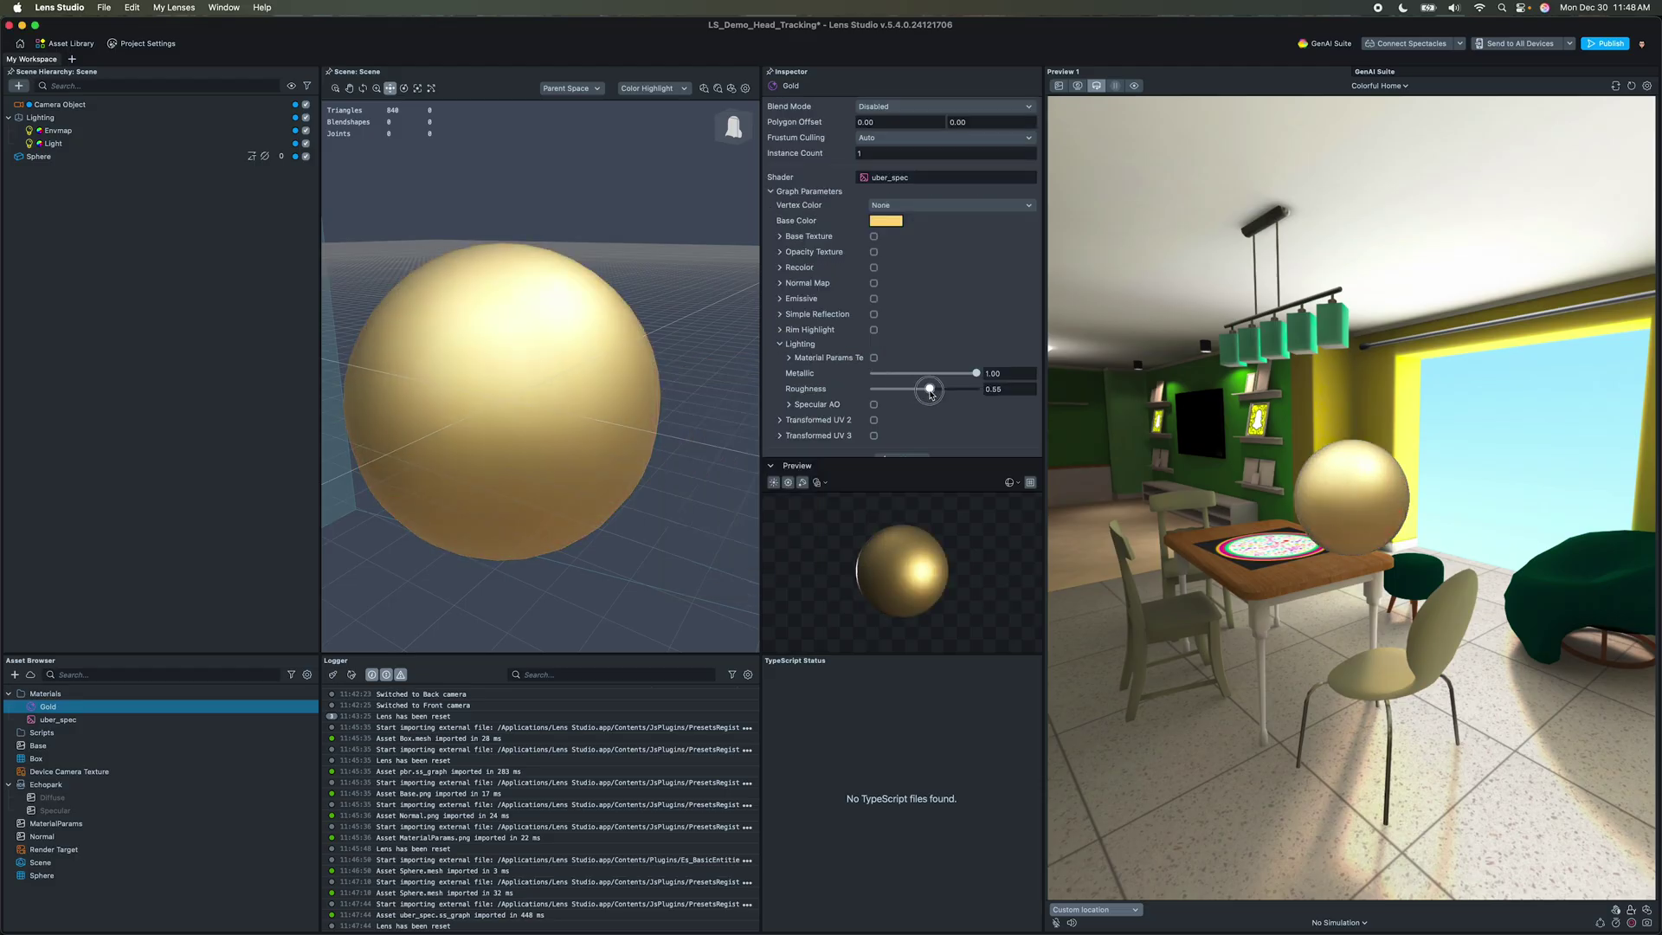
{"action": "left_click_drag", "start_coordinate": [978, 390], "coordinate": [870, 391]}
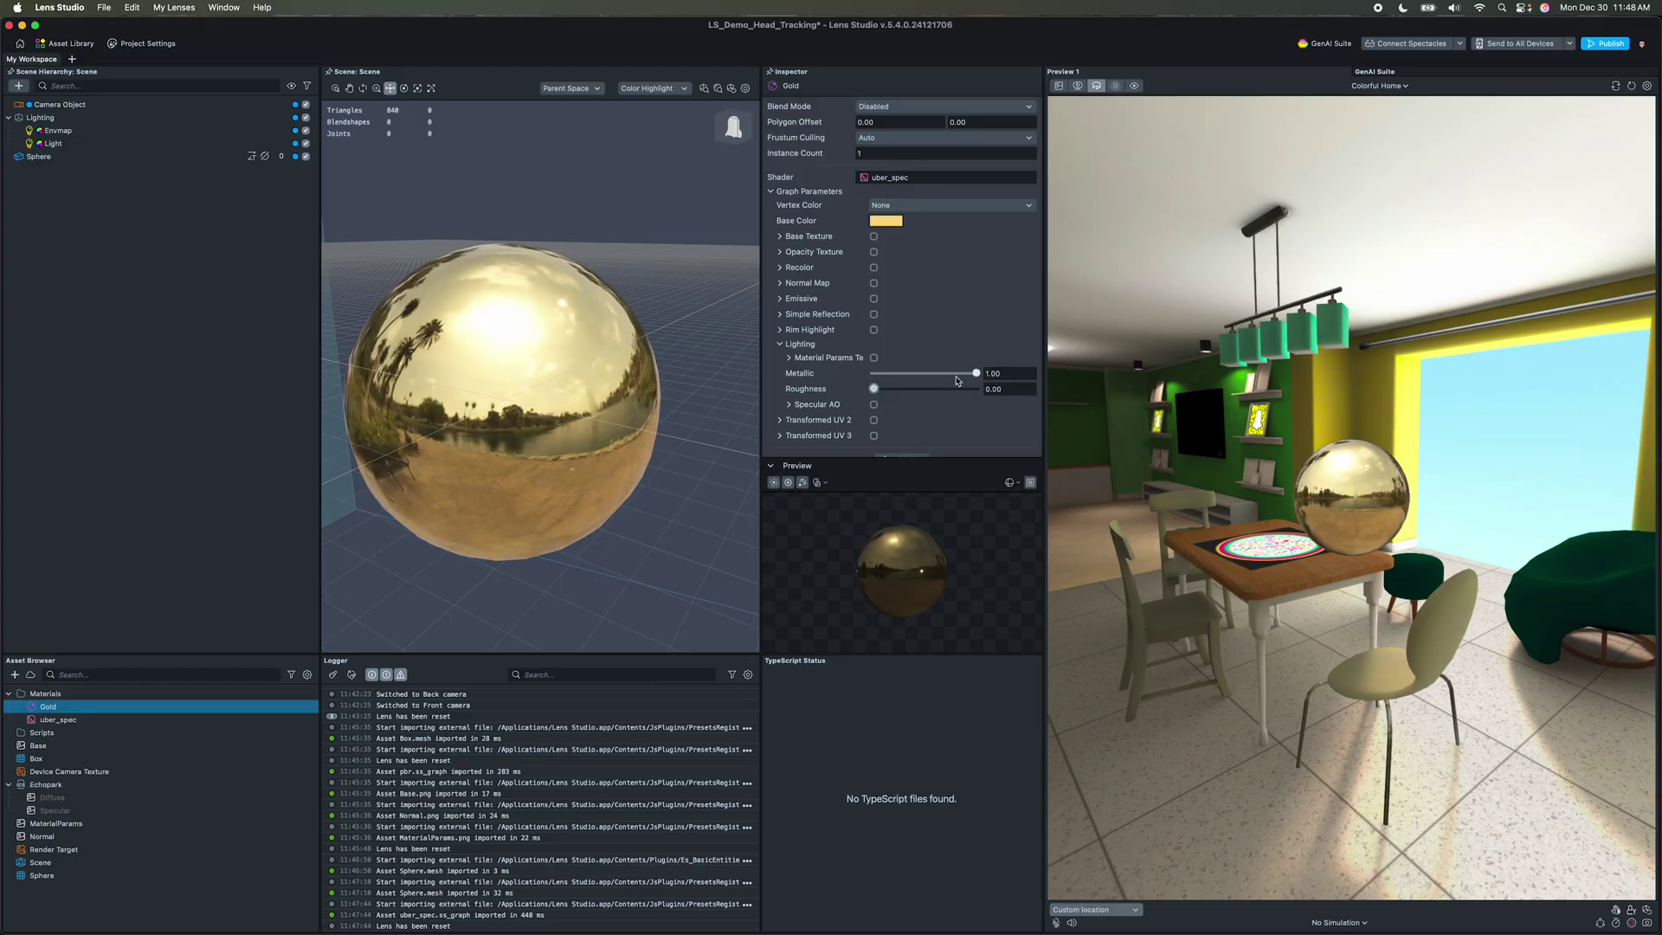
{"action": "left_click_drag", "start_coordinate": [976, 375], "coordinate": [879, 378]}
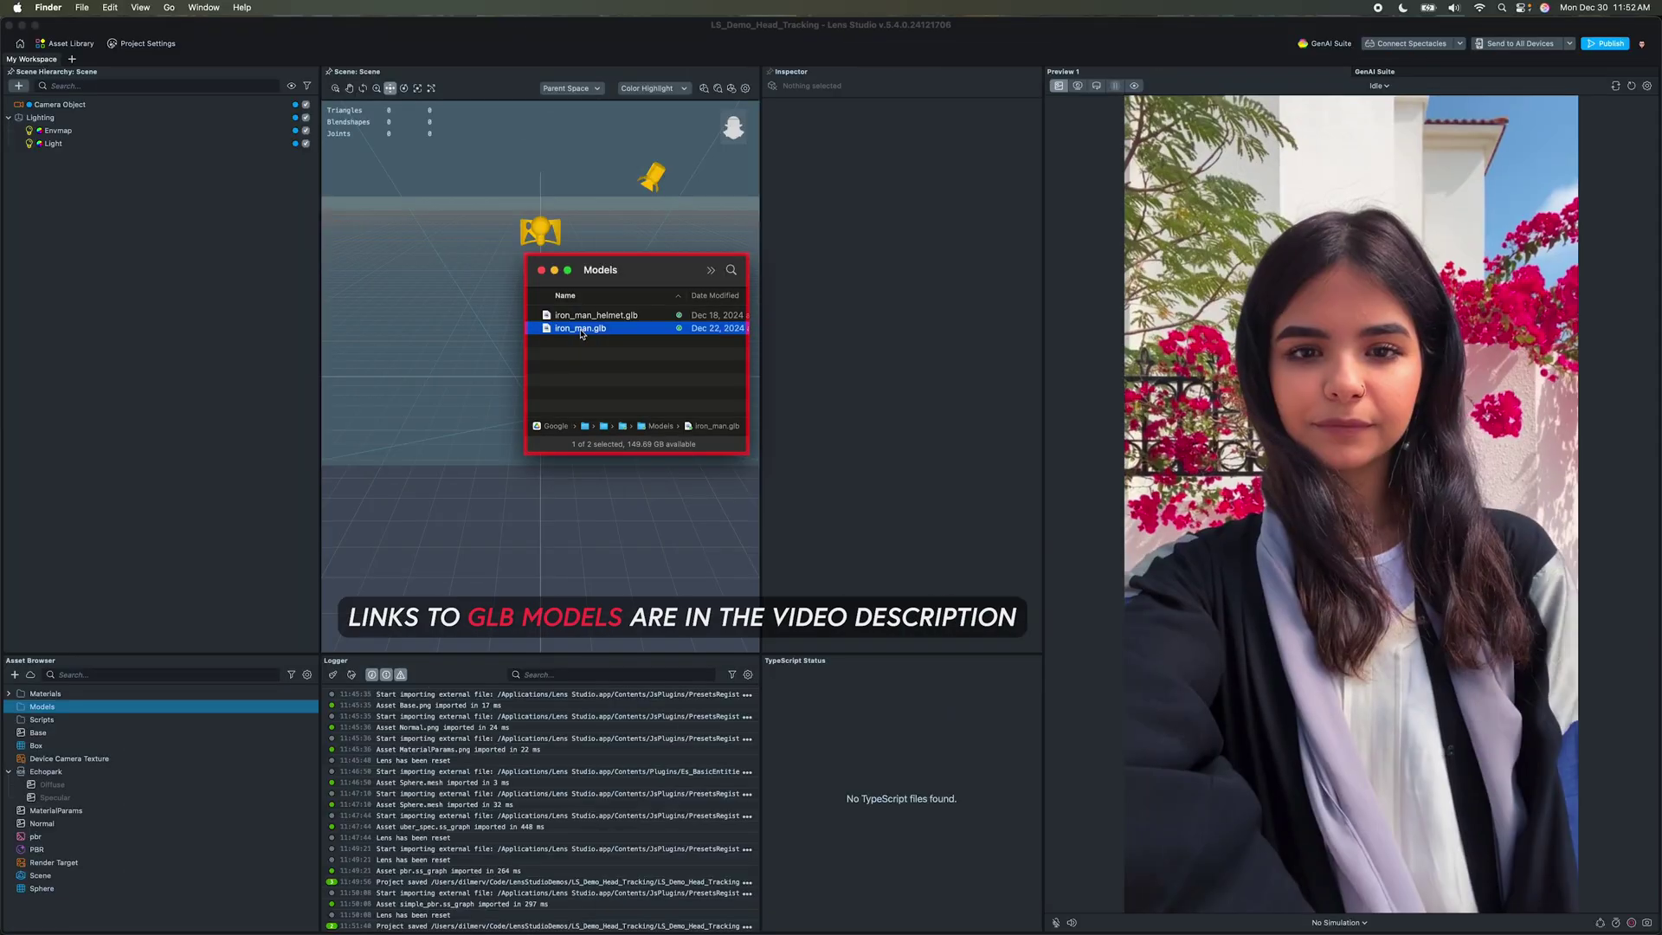
Step: Import iron_man.glb and iron_man_helmet.glb into the Models folder
{"action": "left_click_drag", "start_coordinate": [580, 328], "coordinate": [56, 710]}
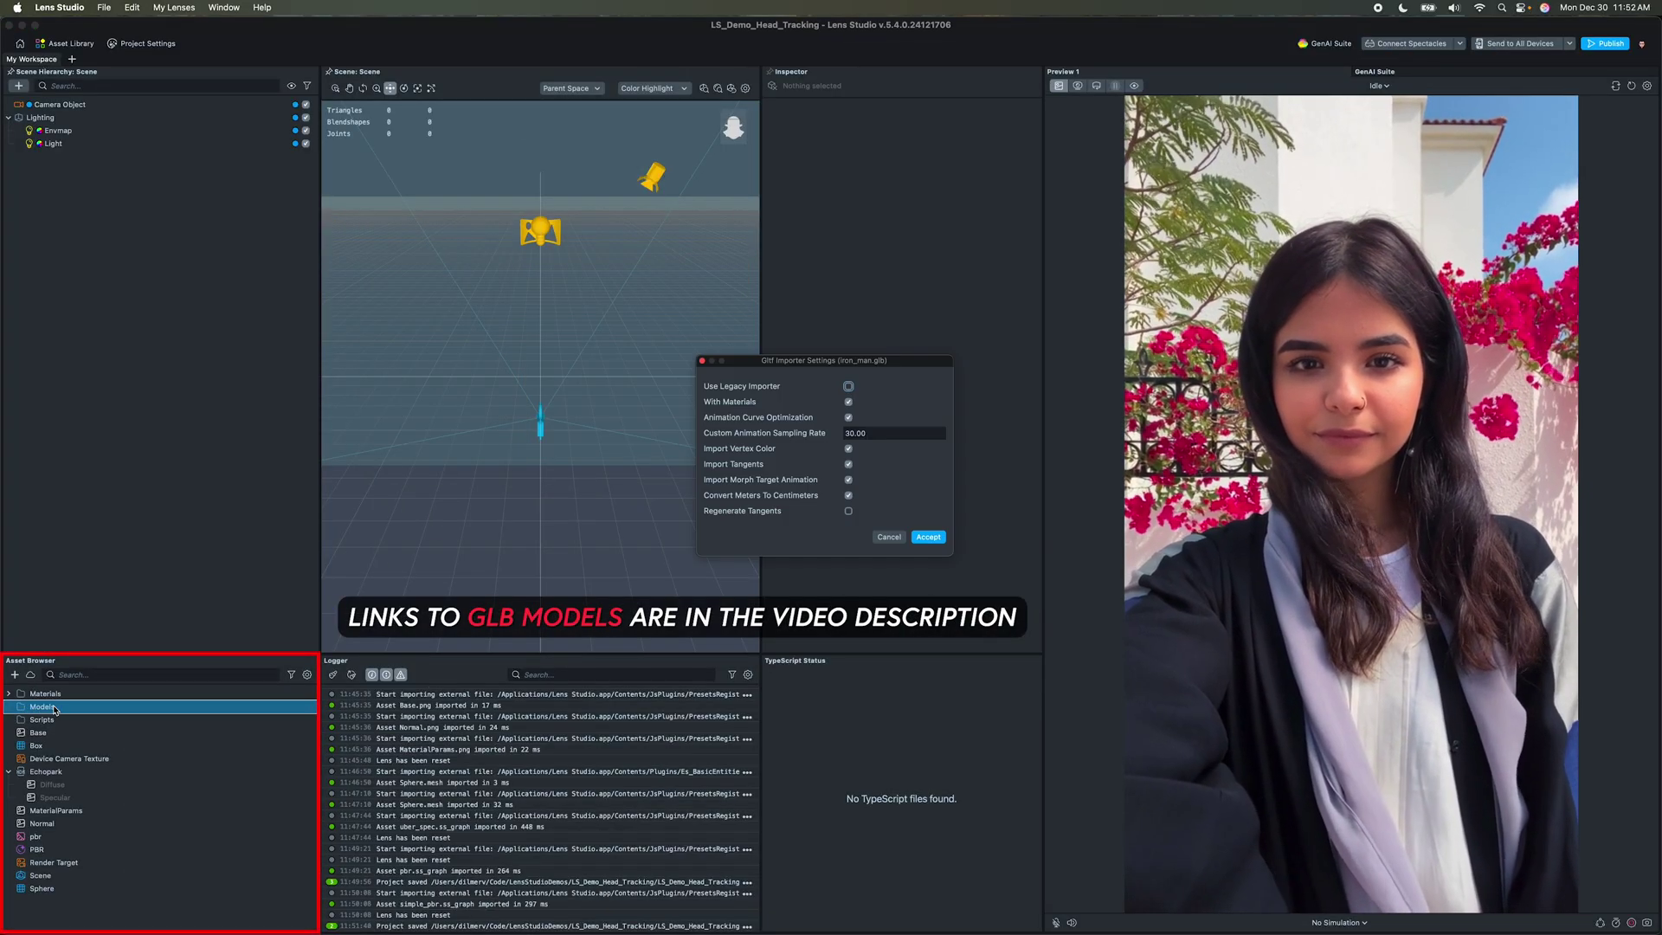
{"action": "left_click", "coordinate": [940, 537]}
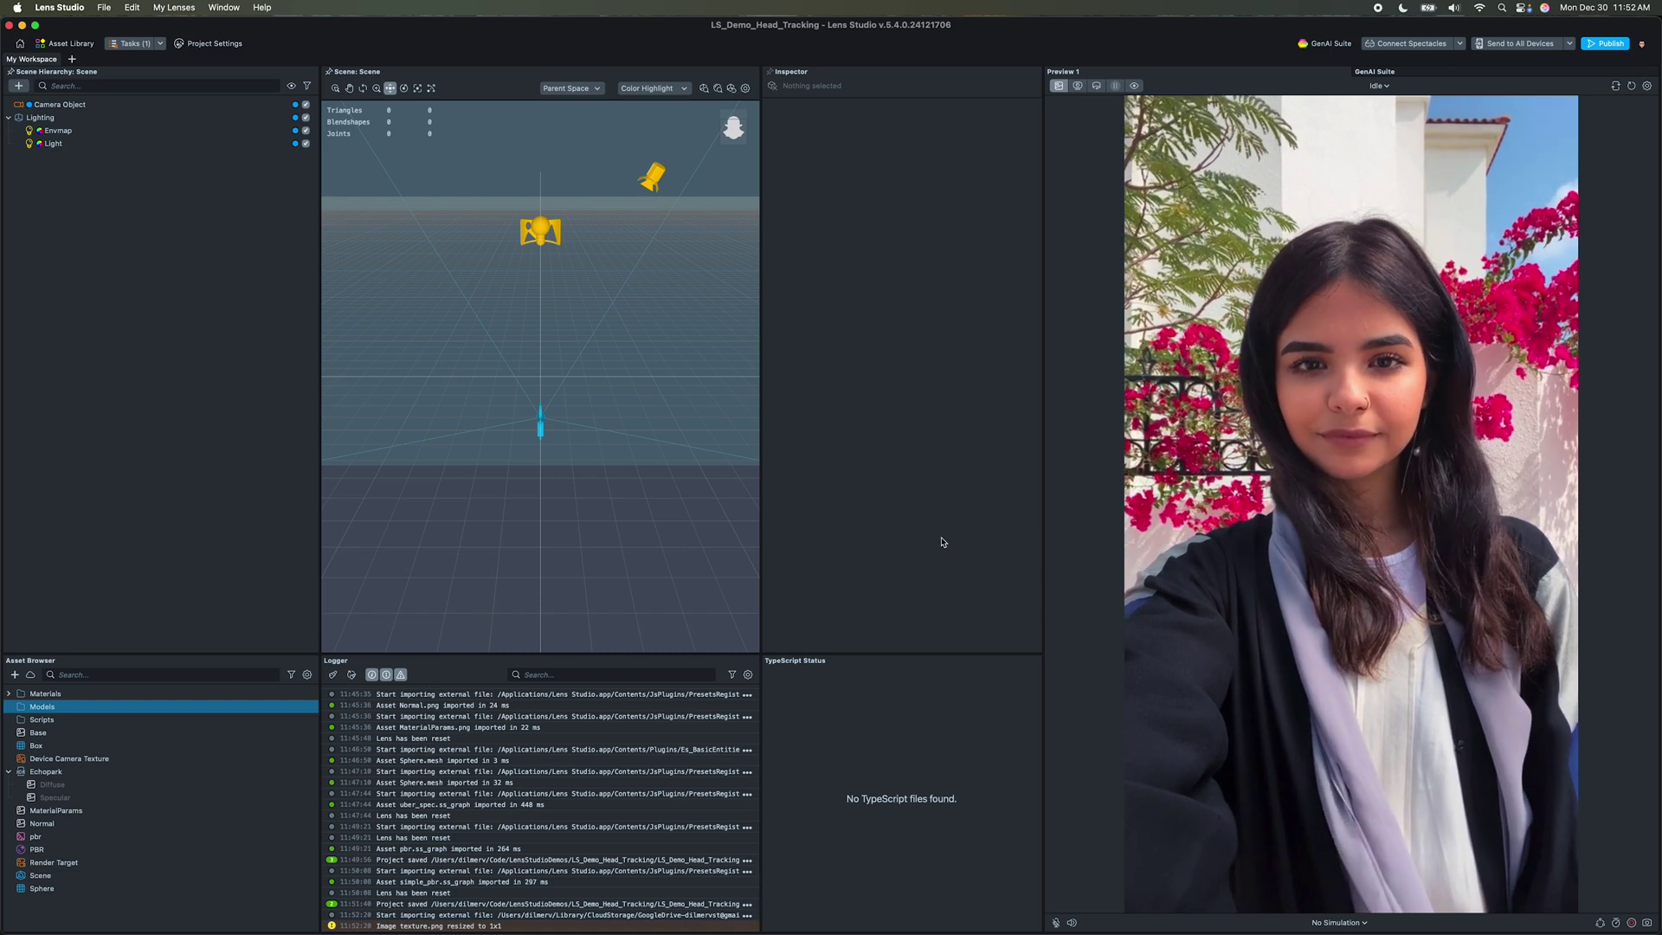
{"action": "key", "text": "super+Tab"}
{"action": "left_click", "coordinate": [620, 316]}
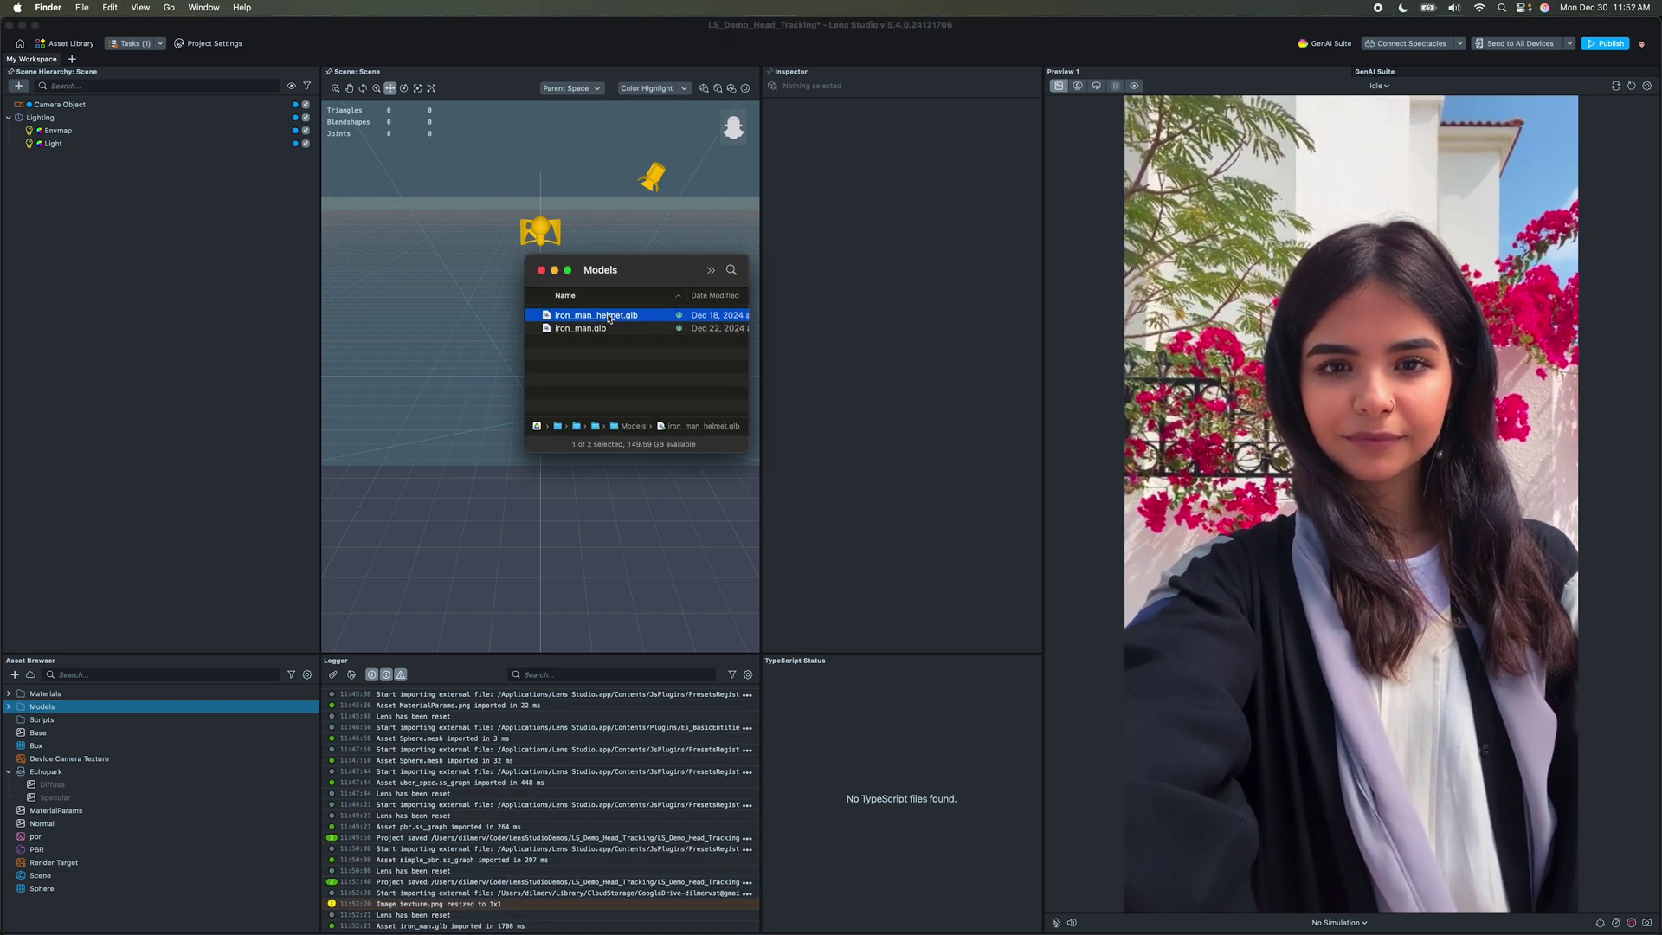
{"action": "left_click_drag", "start_coordinate": [147, 615], "coordinate": [66, 712]}
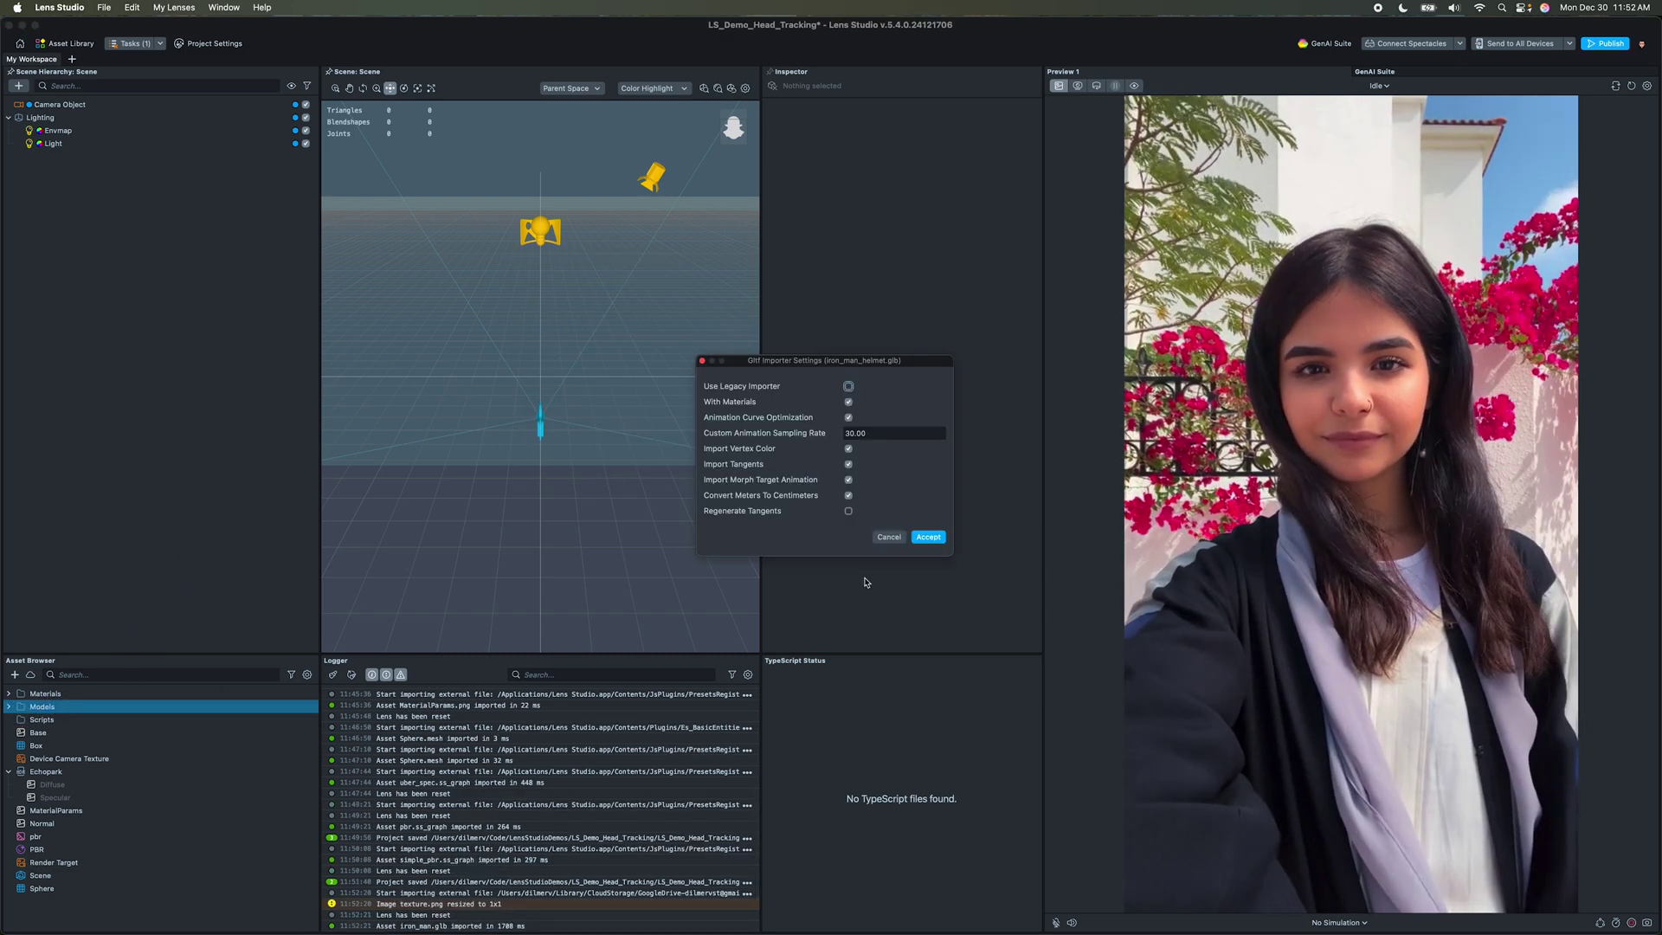
{"action": "left_click", "coordinate": [926, 538]}
Step: Inspect the iron_man_helmet asset and add it to the scene
{"action": "left_click", "coordinate": [9, 706]}
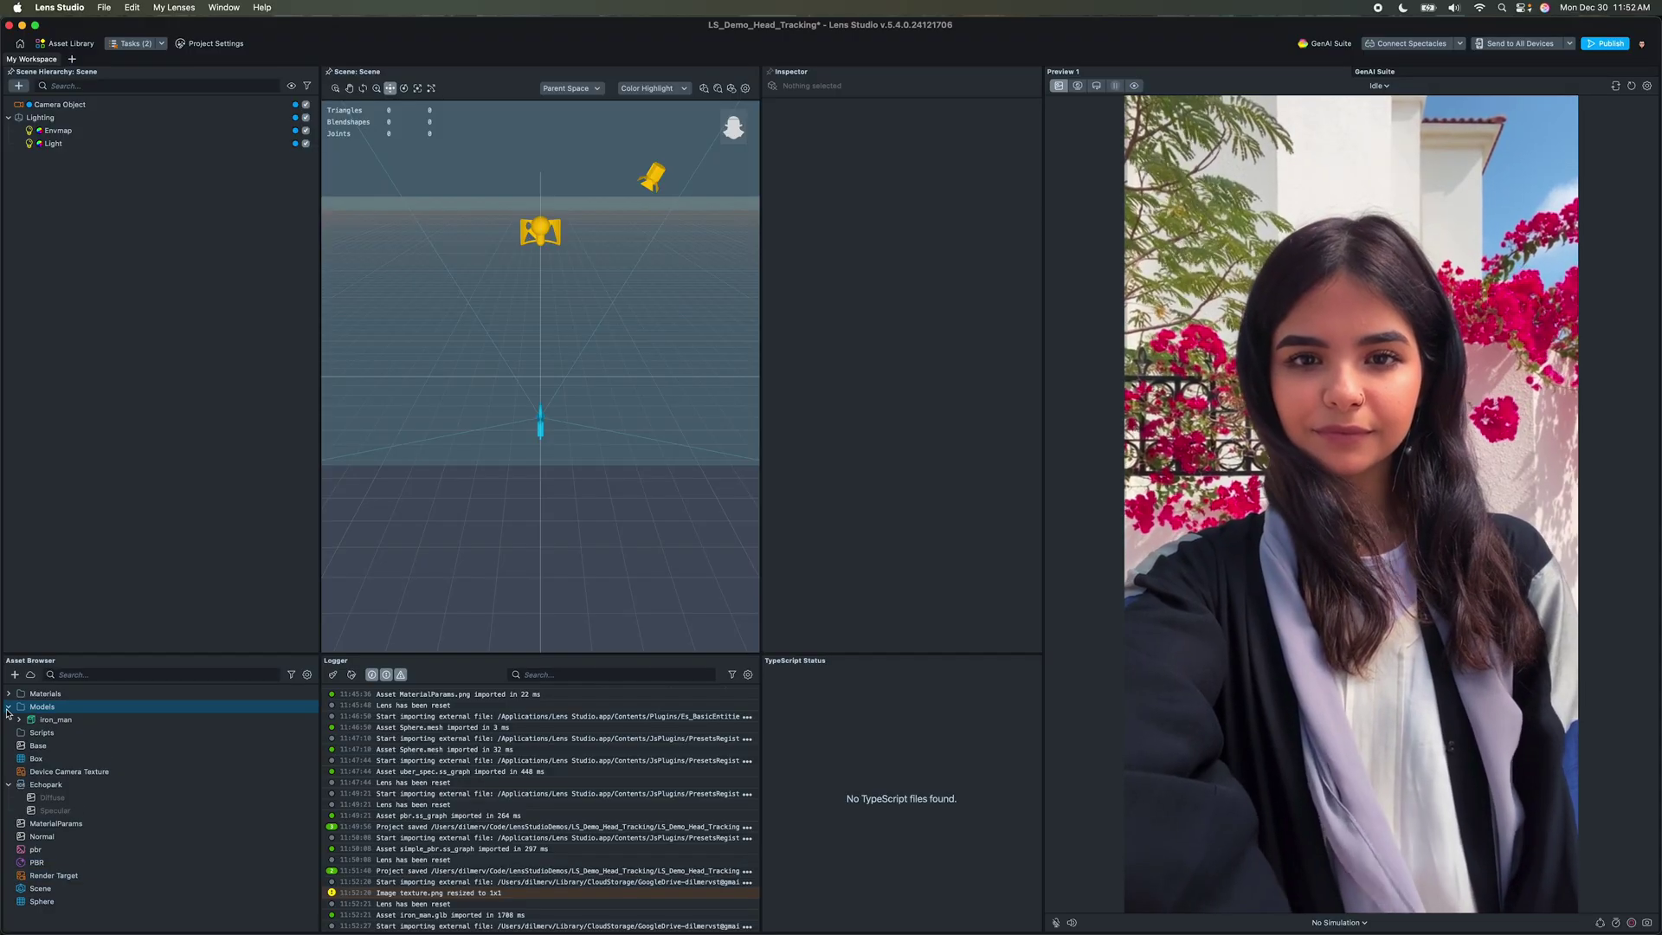
{"action": "left_click", "coordinate": [18, 719]}
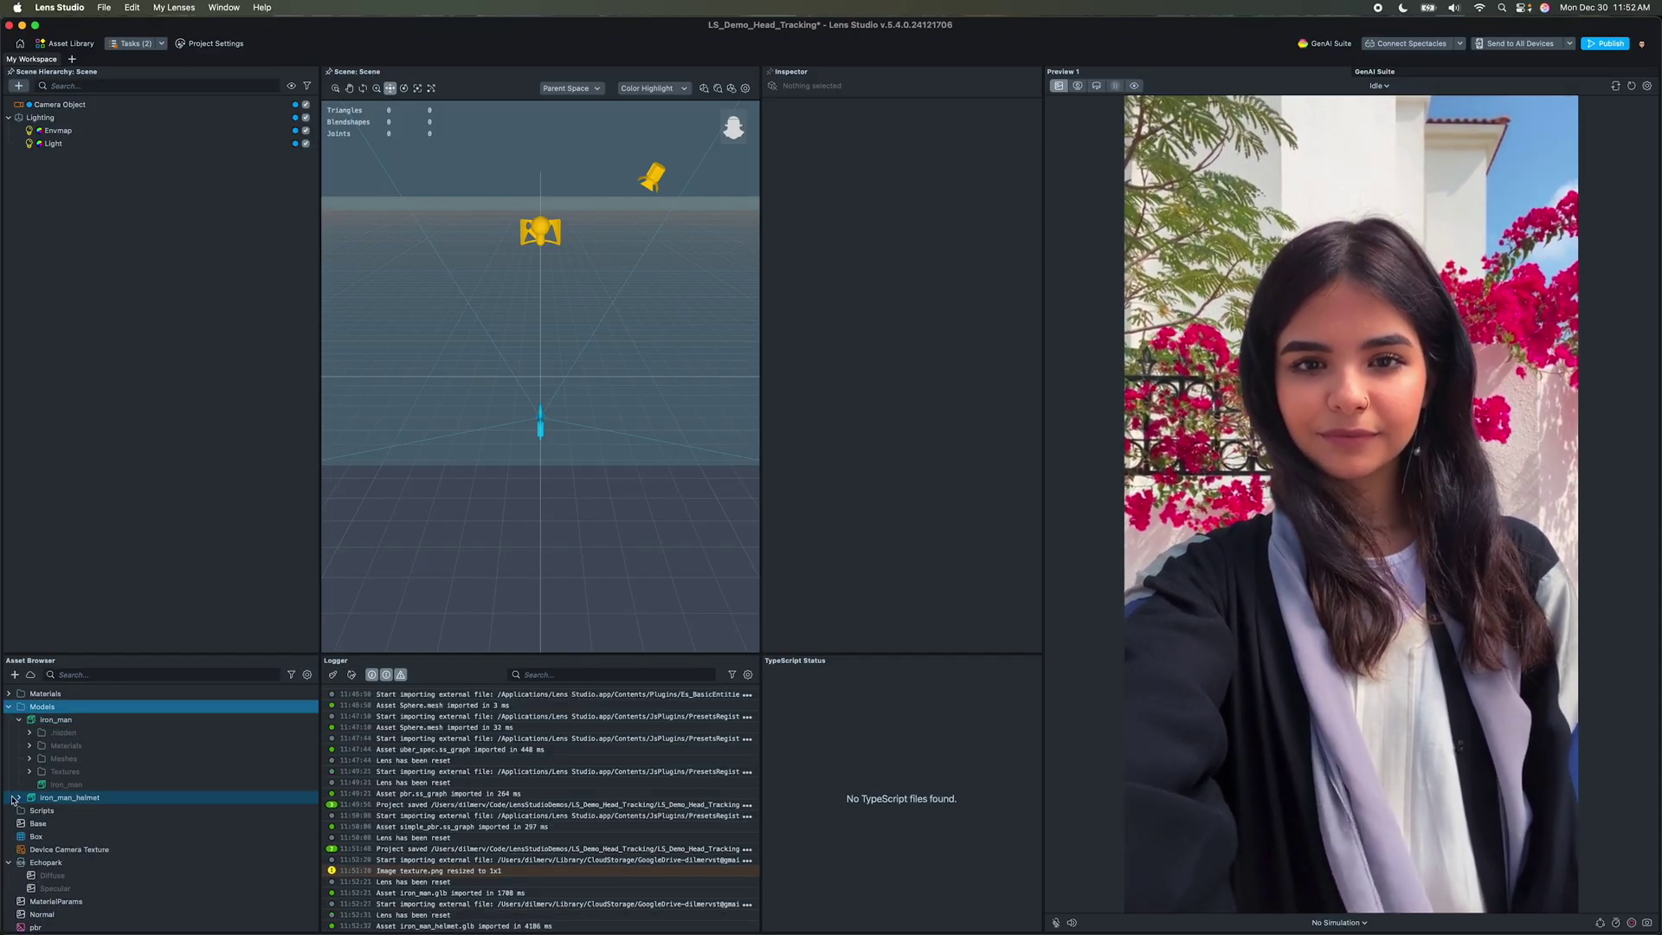
{"action": "left_click", "coordinate": [18, 797]}
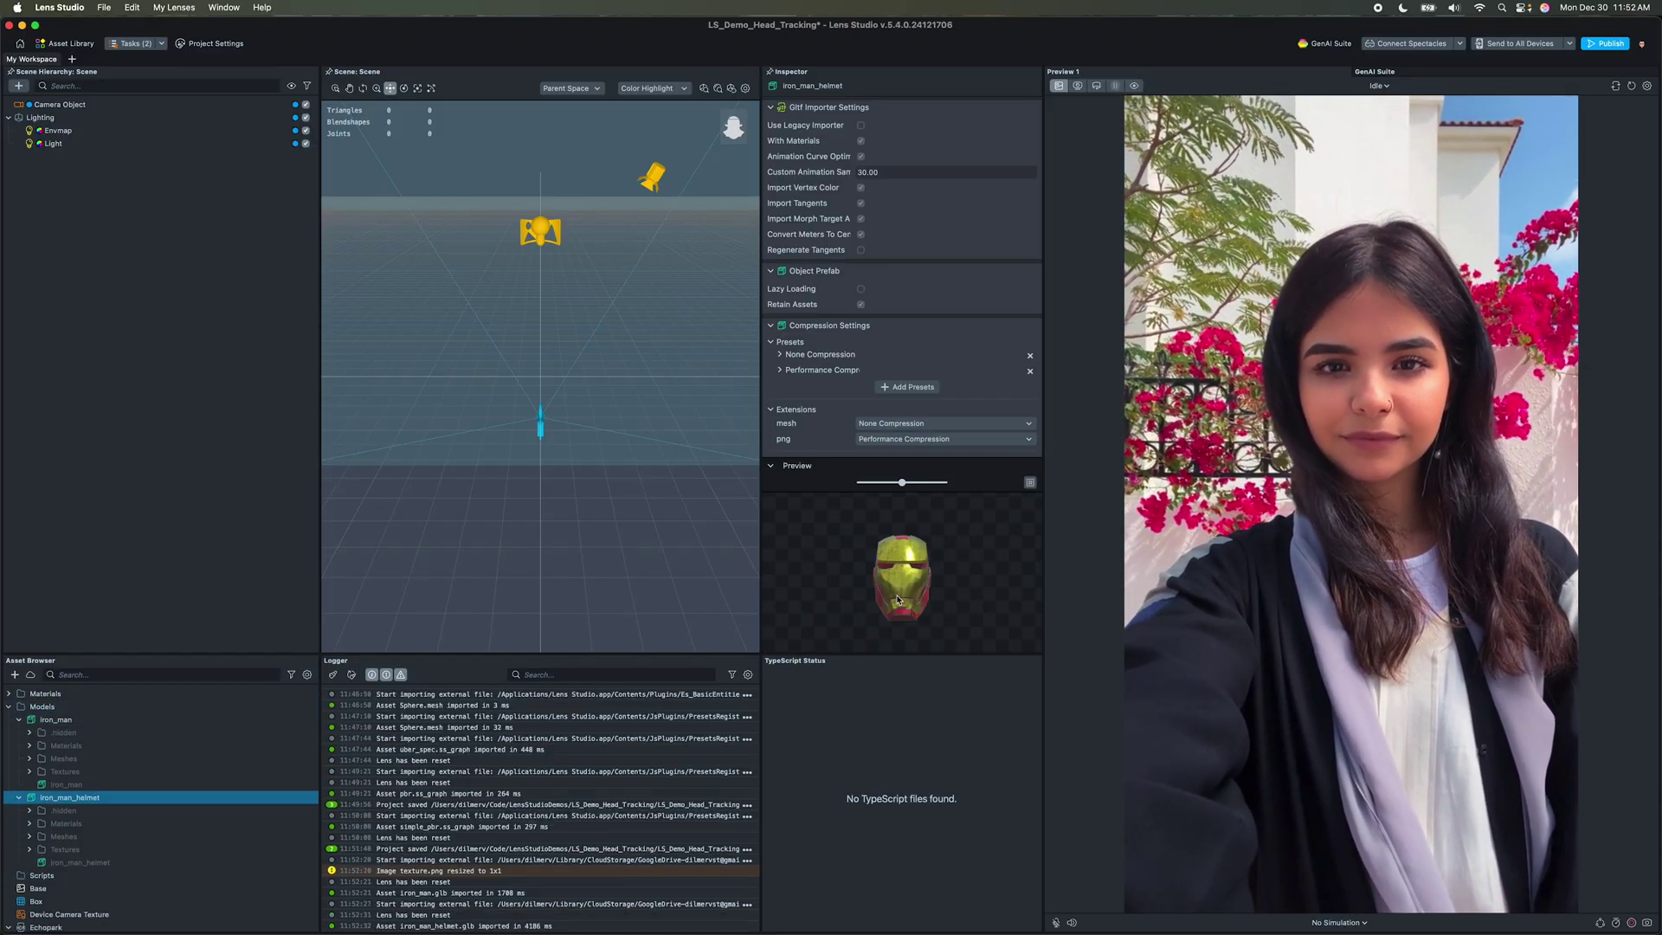
{"action": "left_click_drag", "start_coordinate": [910, 589], "coordinate": [947, 596]}
{"action": "left_click_drag", "start_coordinate": [69, 797], "coordinate": [134, 345]}
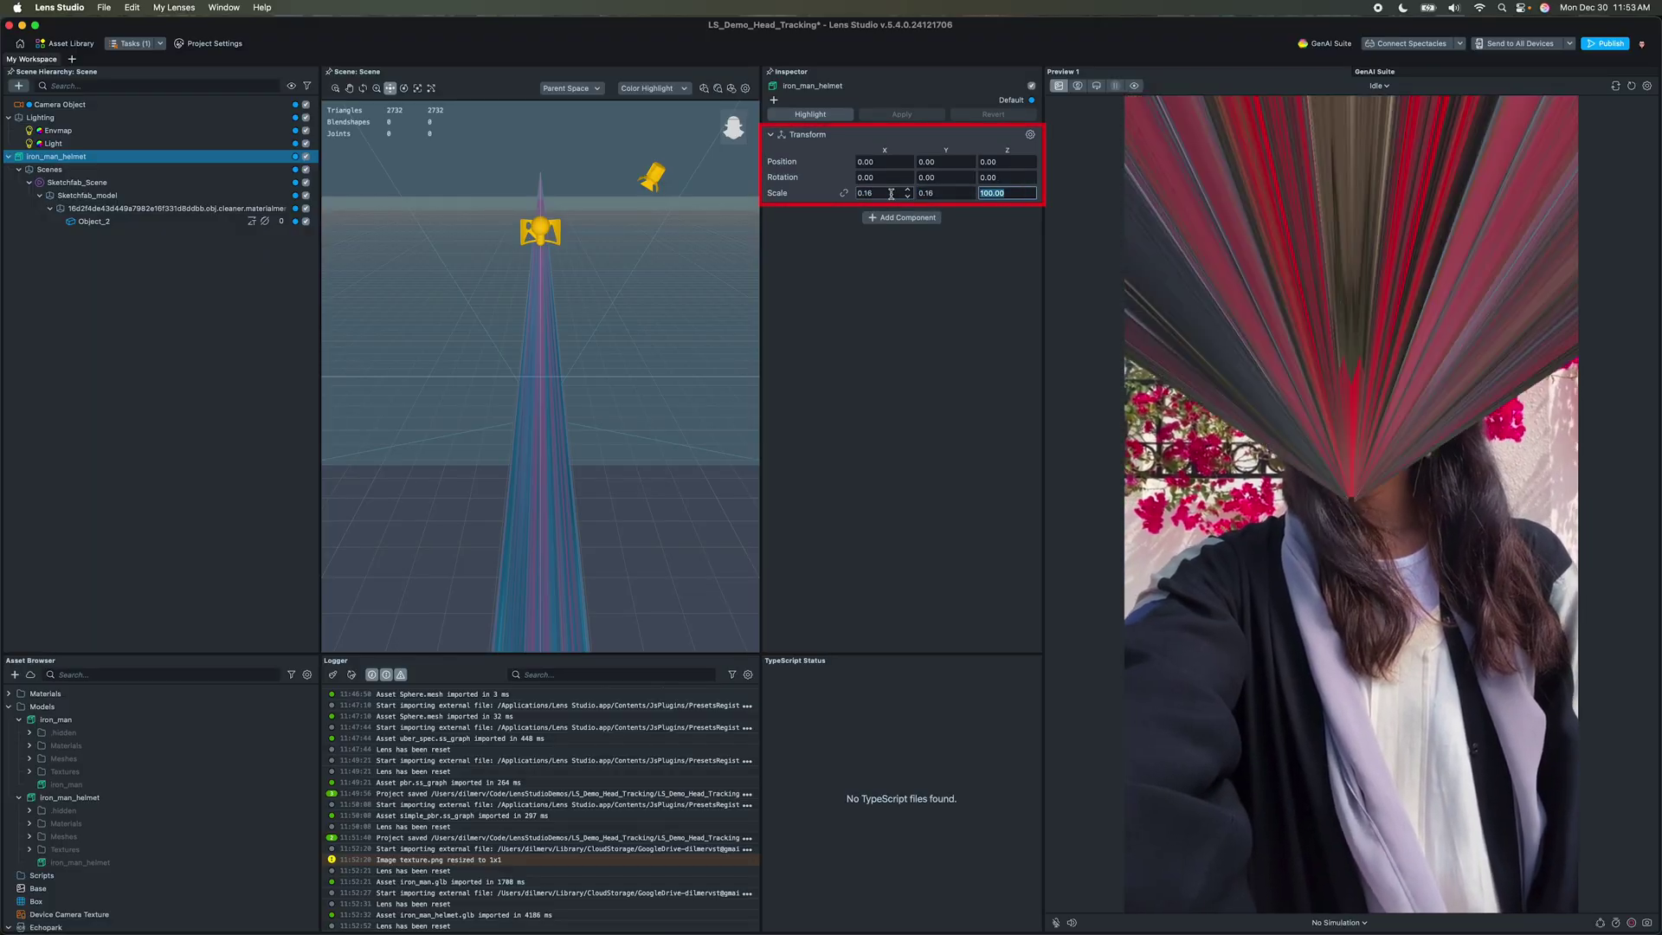
{"action": "left_click_drag", "start_coordinate": [678, 360], "coordinate": [547, 401], "text": "alt"}
Step: Frame the helmet in the scene view and locate its Scene_-_Root material
{"action": "key", "text": "w"}
{"action": "key", "text": "f"}
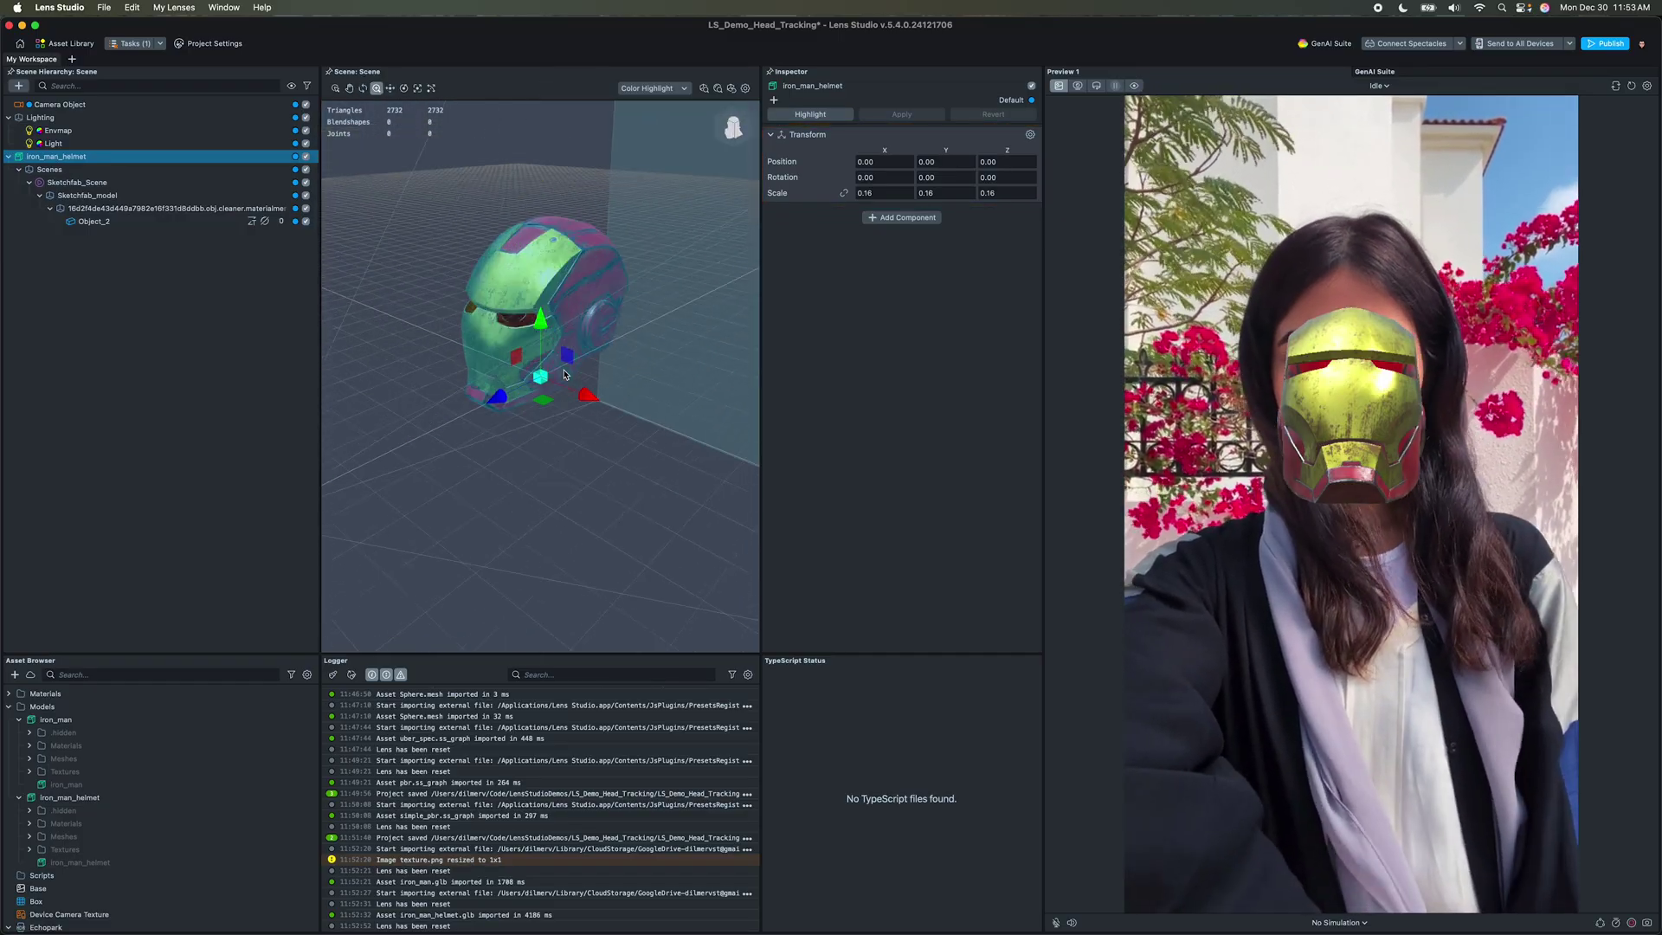
{"action": "left_click", "coordinate": [545, 214]}
{"action": "right_click", "coordinate": [936, 257]}
{"action": "left_click", "coordinate": [951, 285]}
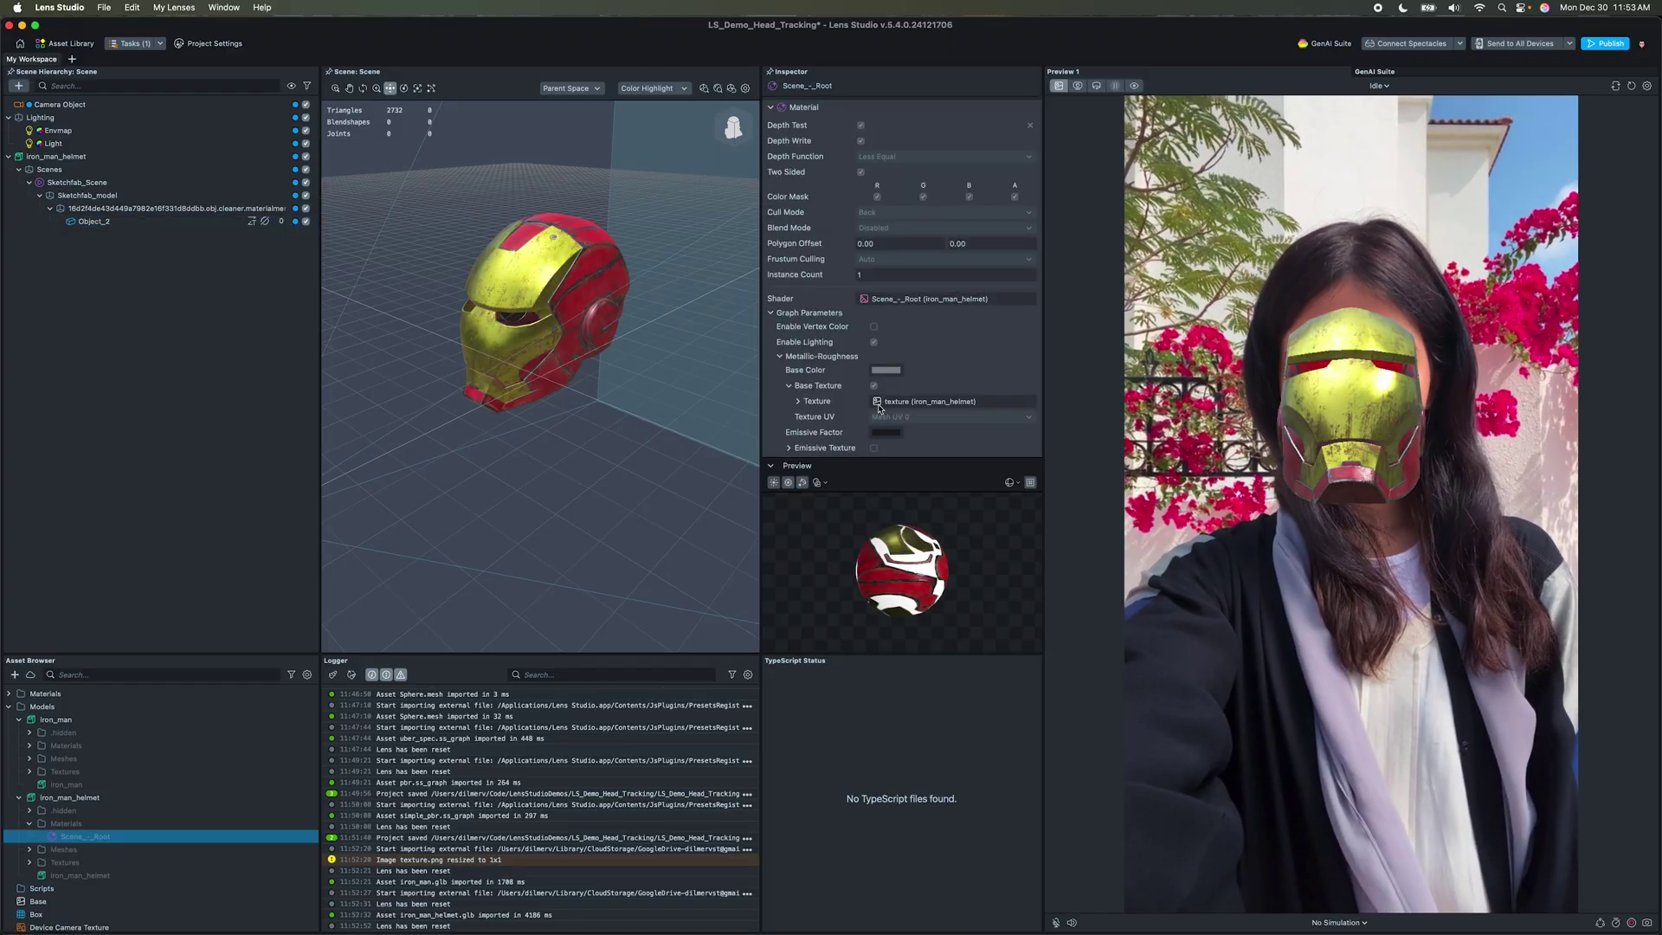
Step: Unpack the iron_man_helmet asset and lower its Scene_-_Root material's roughness
{"action": "right_click", "coordinate": [116, 798]}
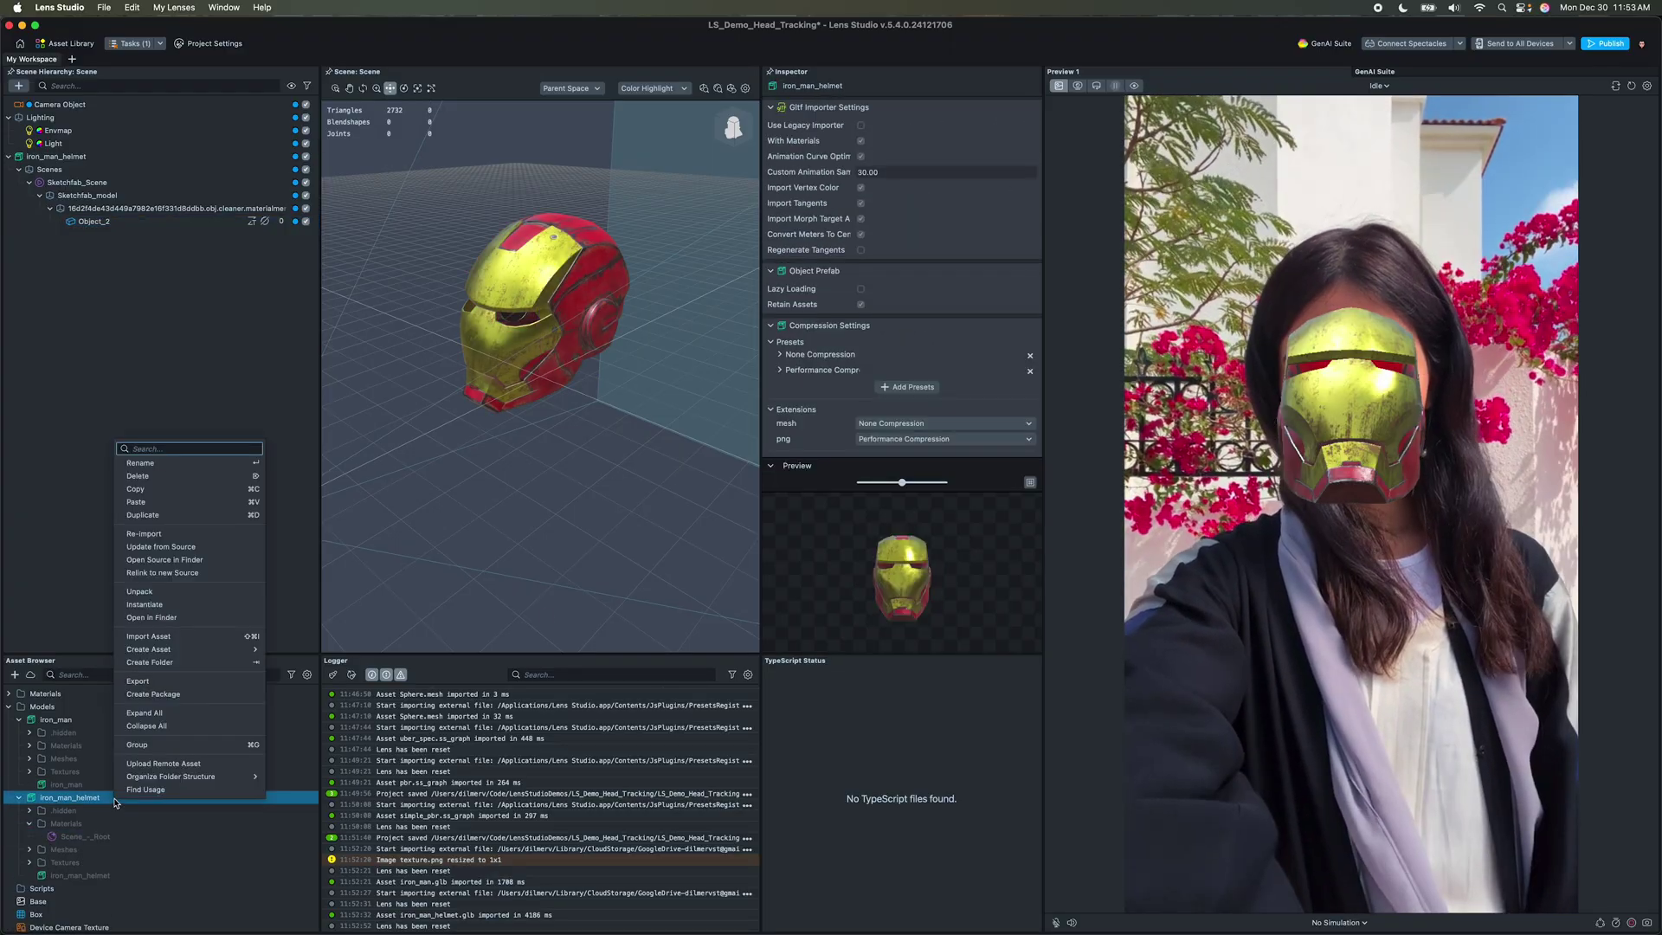
{"action": "left_click", "coordinate": [141, 592]}
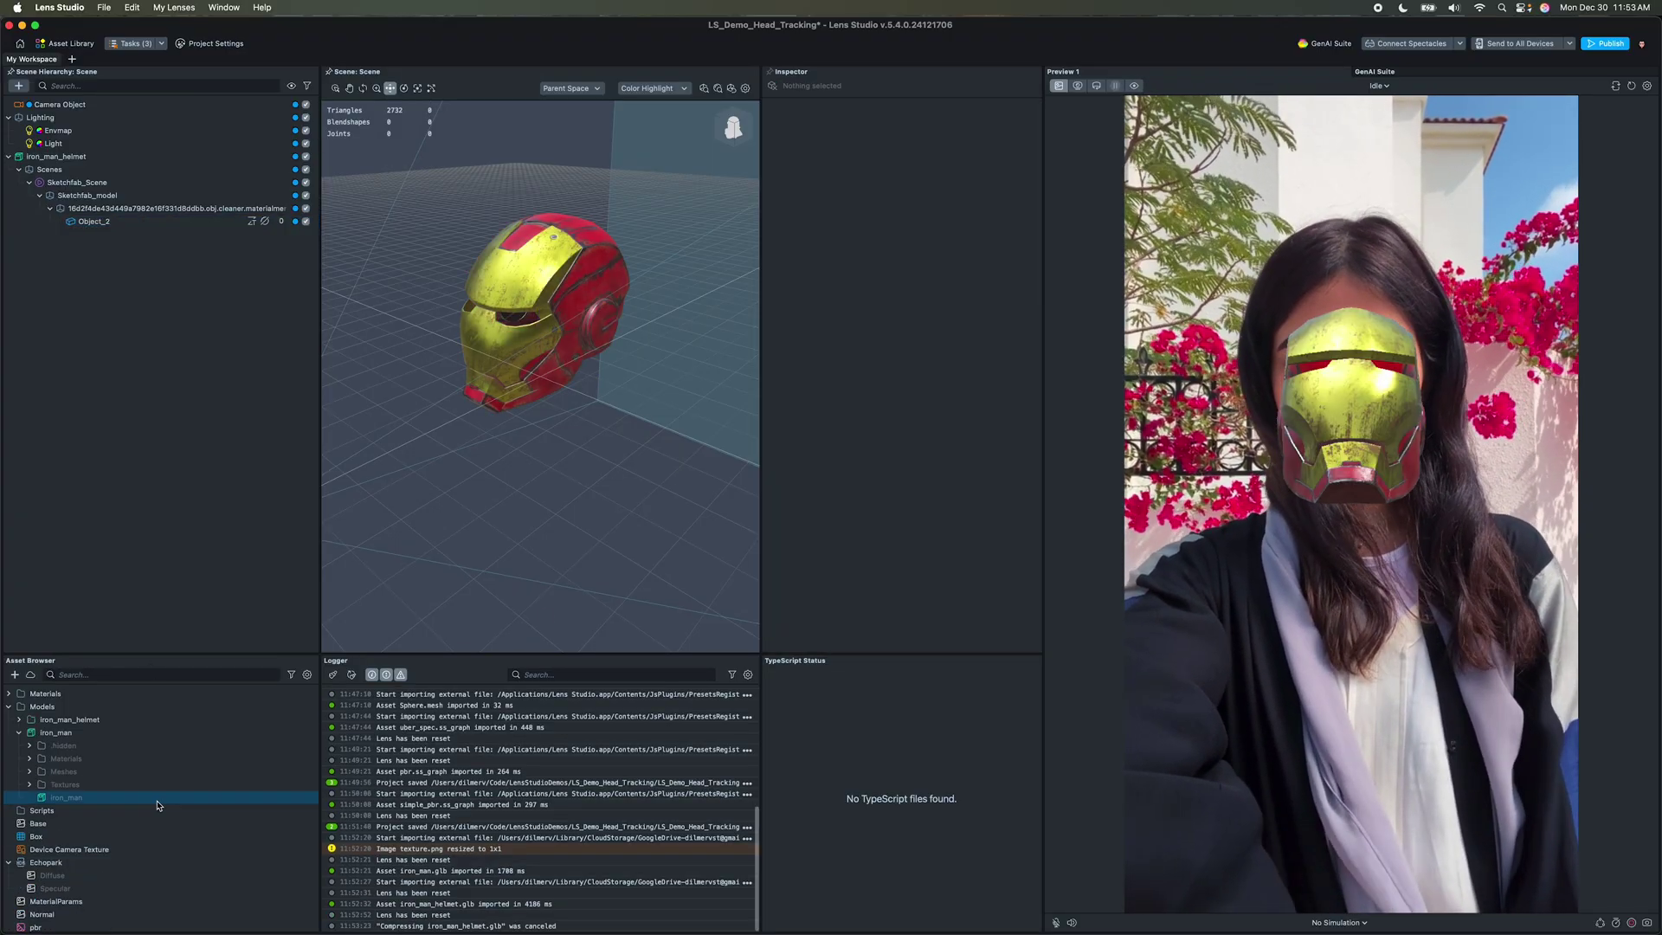
{"action": "left_click", "coordinate": [19, 720]}
{"action": "left_click", "coordinate": [30, 745]}
{"action": "left_click", "coordinate": [84, 758]}
{"action": "scroll", "coordinate": [983, 369], "scroll_direction": "down", "scroll_amount": 5}
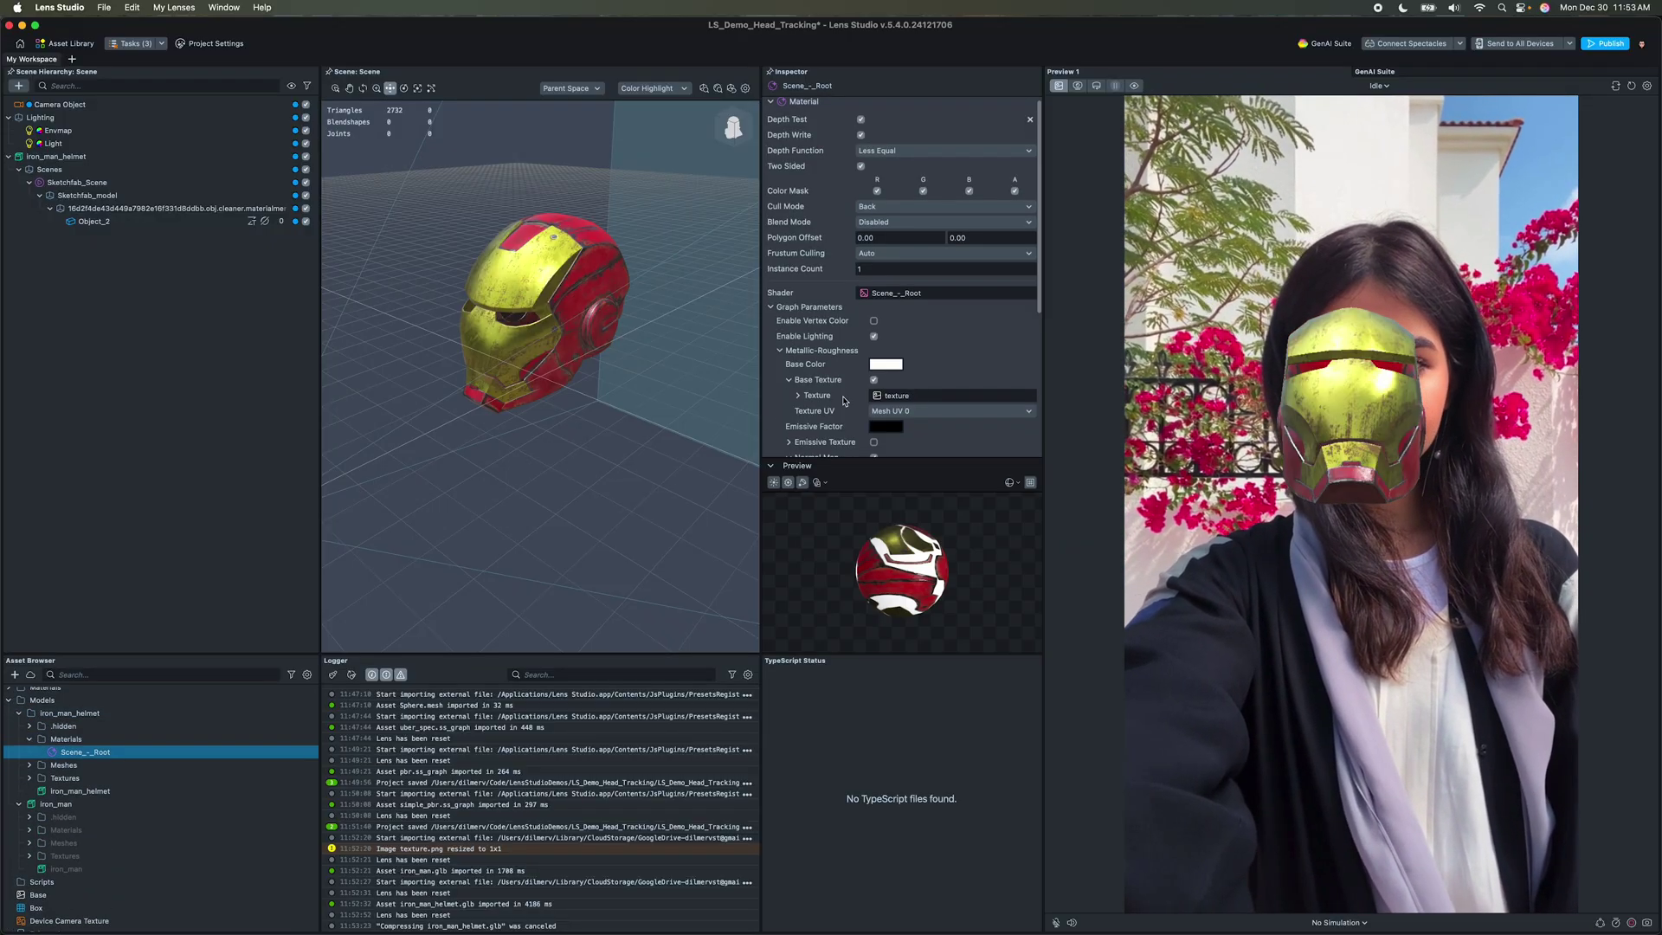
{"action": "scroll", "coordinate": [982, 369], "scroll_direction": "down", "scroll_amount": 4}
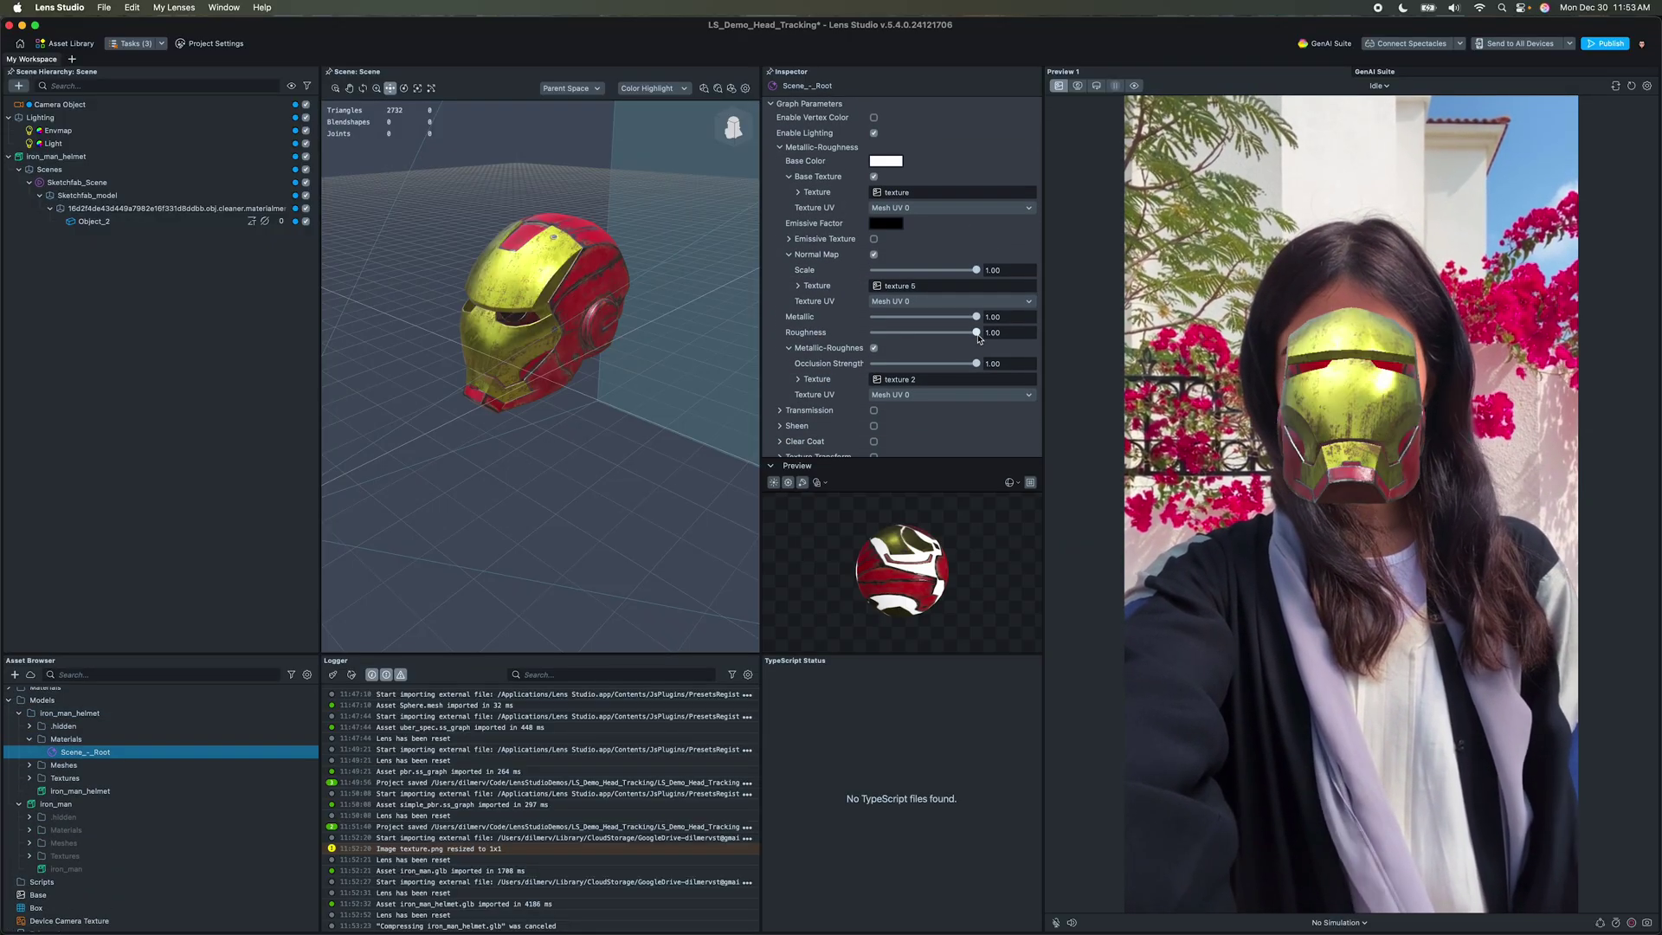
{"action": "left_click_drag", "start_coordinate": [977, 333], "coordinate": [915, 333]}
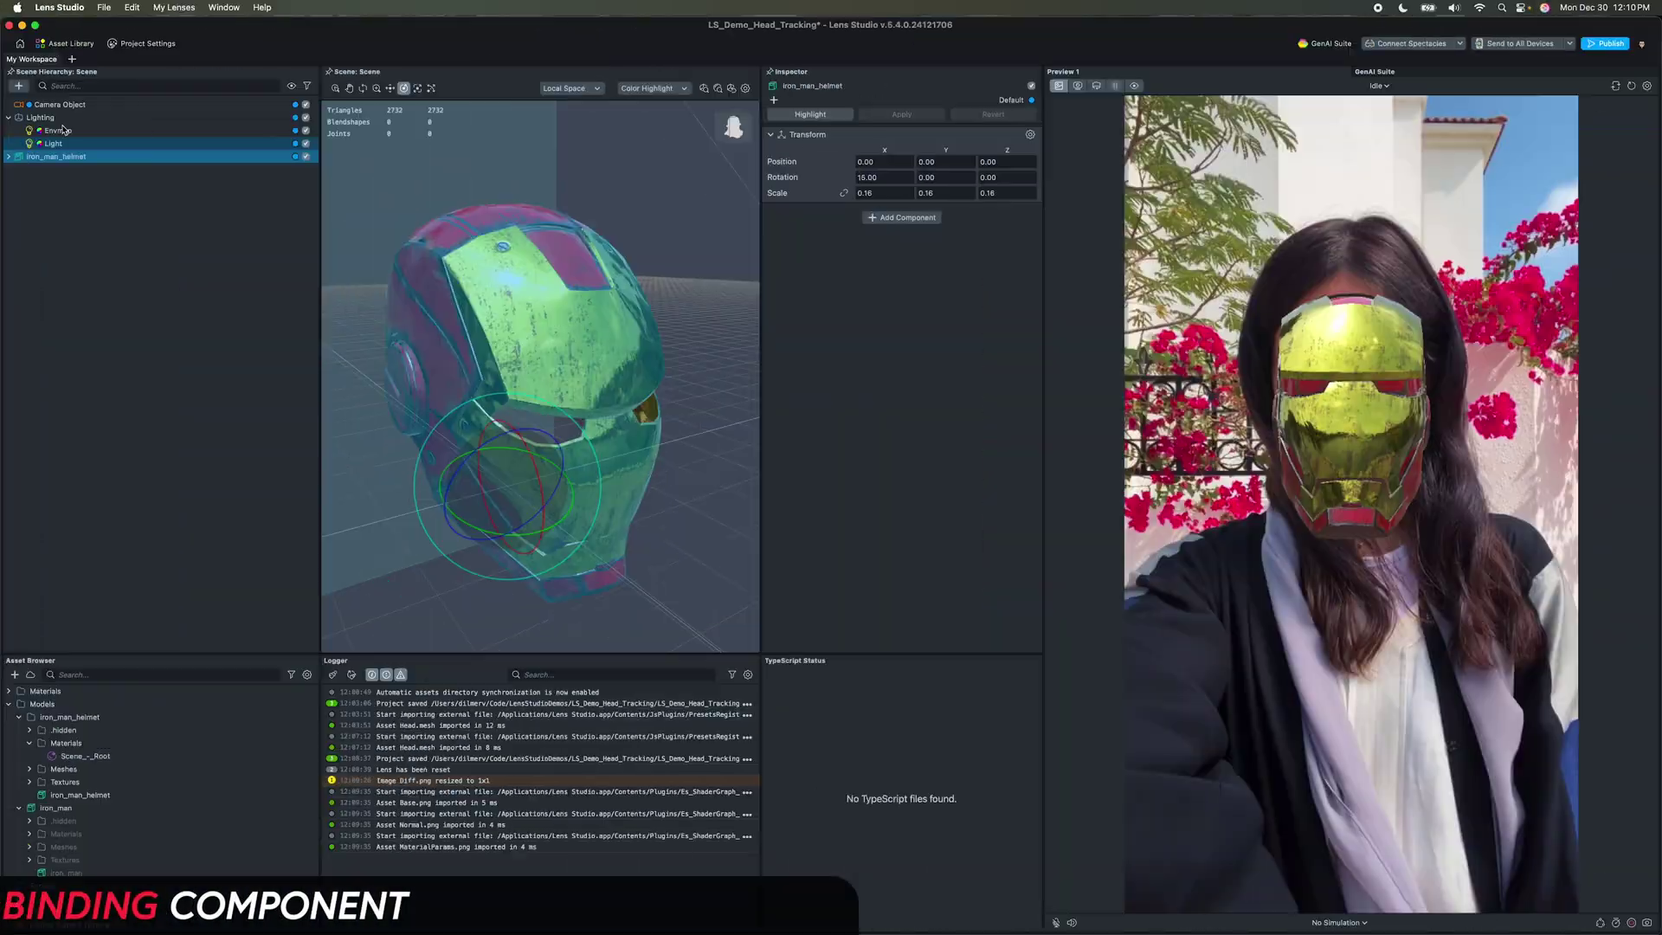
Step: Add a Forehead Head Binding, parent iron_man_helmet under it, and change the preview's simulated person
{"action": "left_click", "coordinate": [19, 86]}
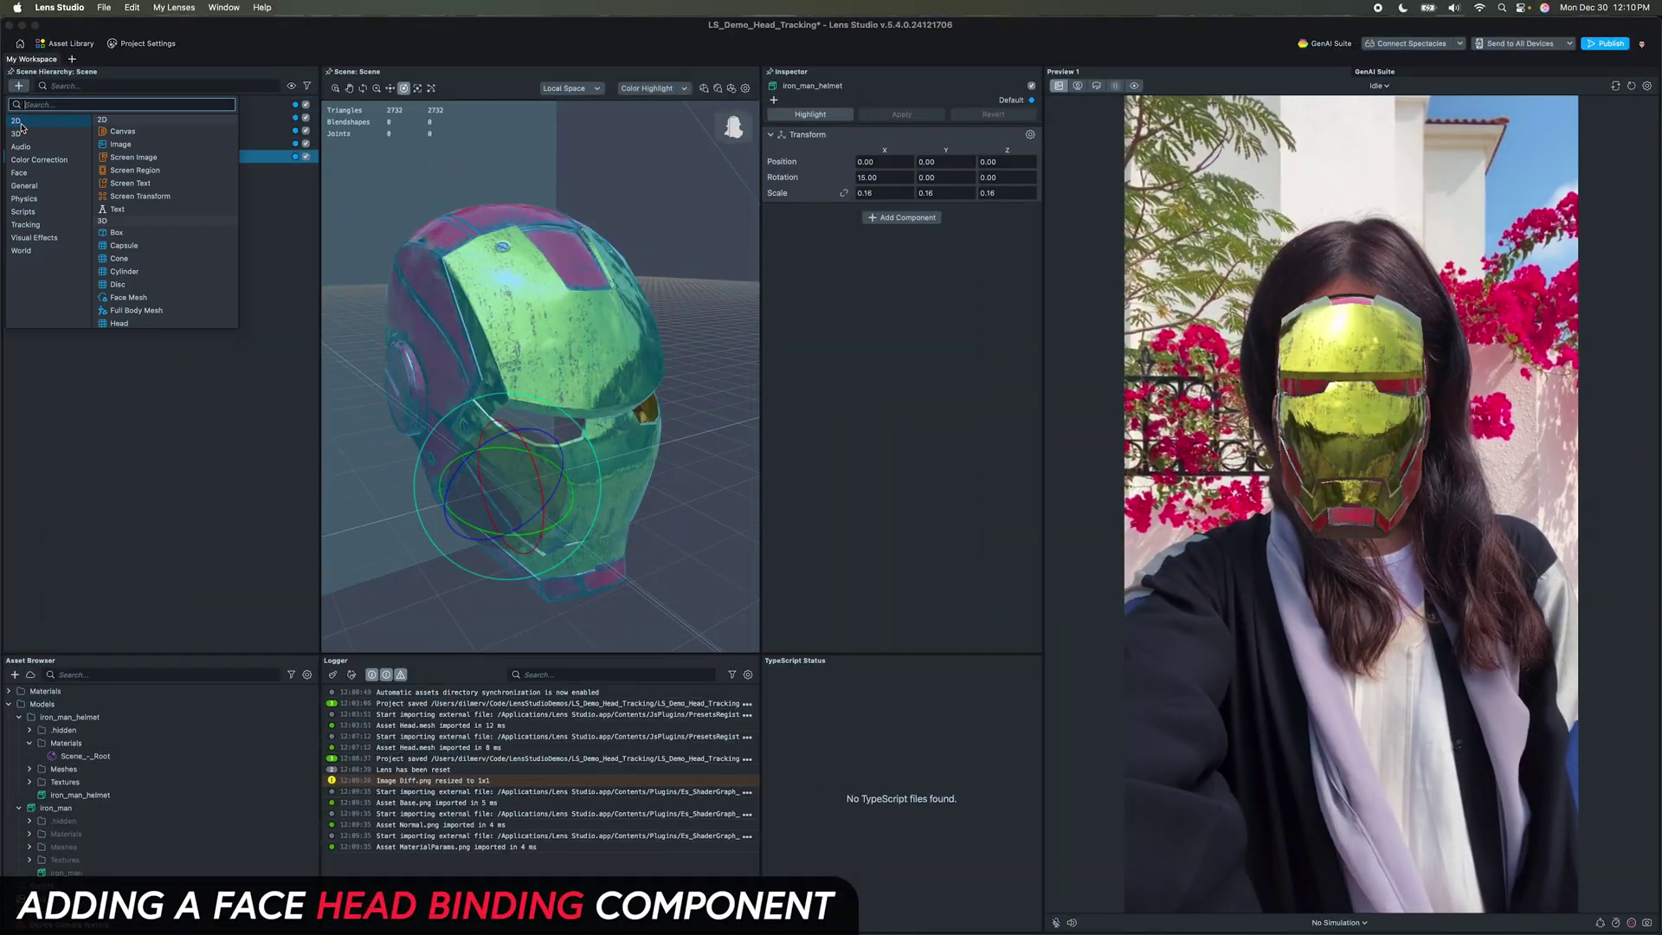
{"action": "left_click", "coordinate": [27, 175]}
{"action": "left_click", "coordinate": [132, 222]}
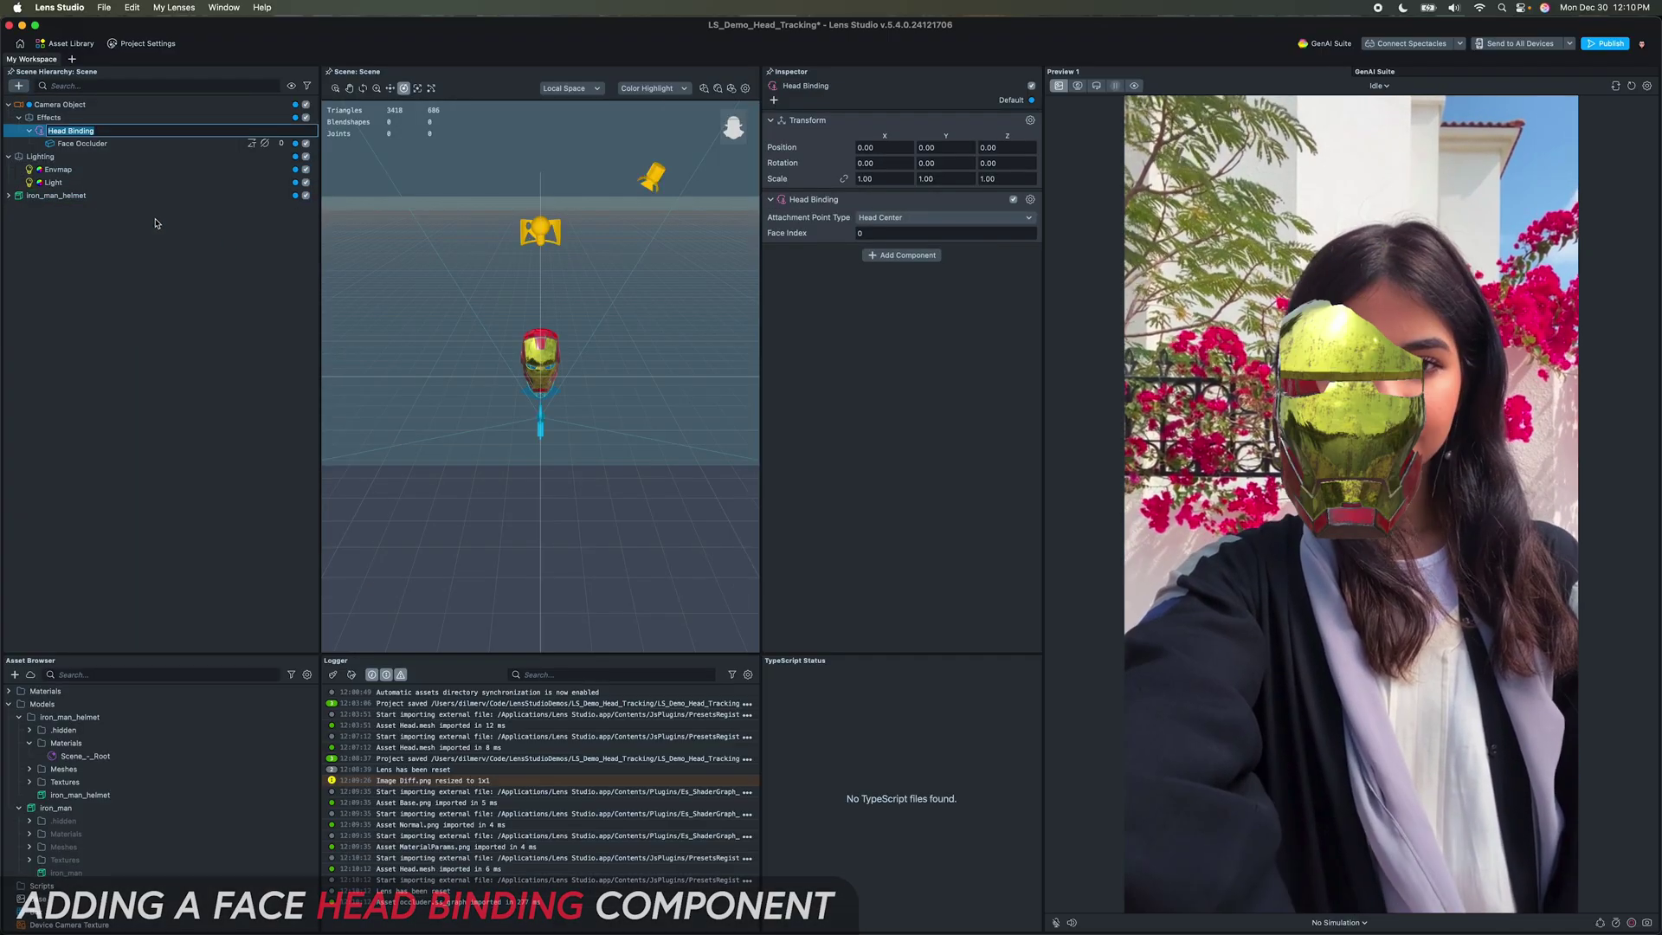
{"action": "left_click", "coordinate": [903, 220]}
{"action": "left_click", "coordinate": [815, 307]}
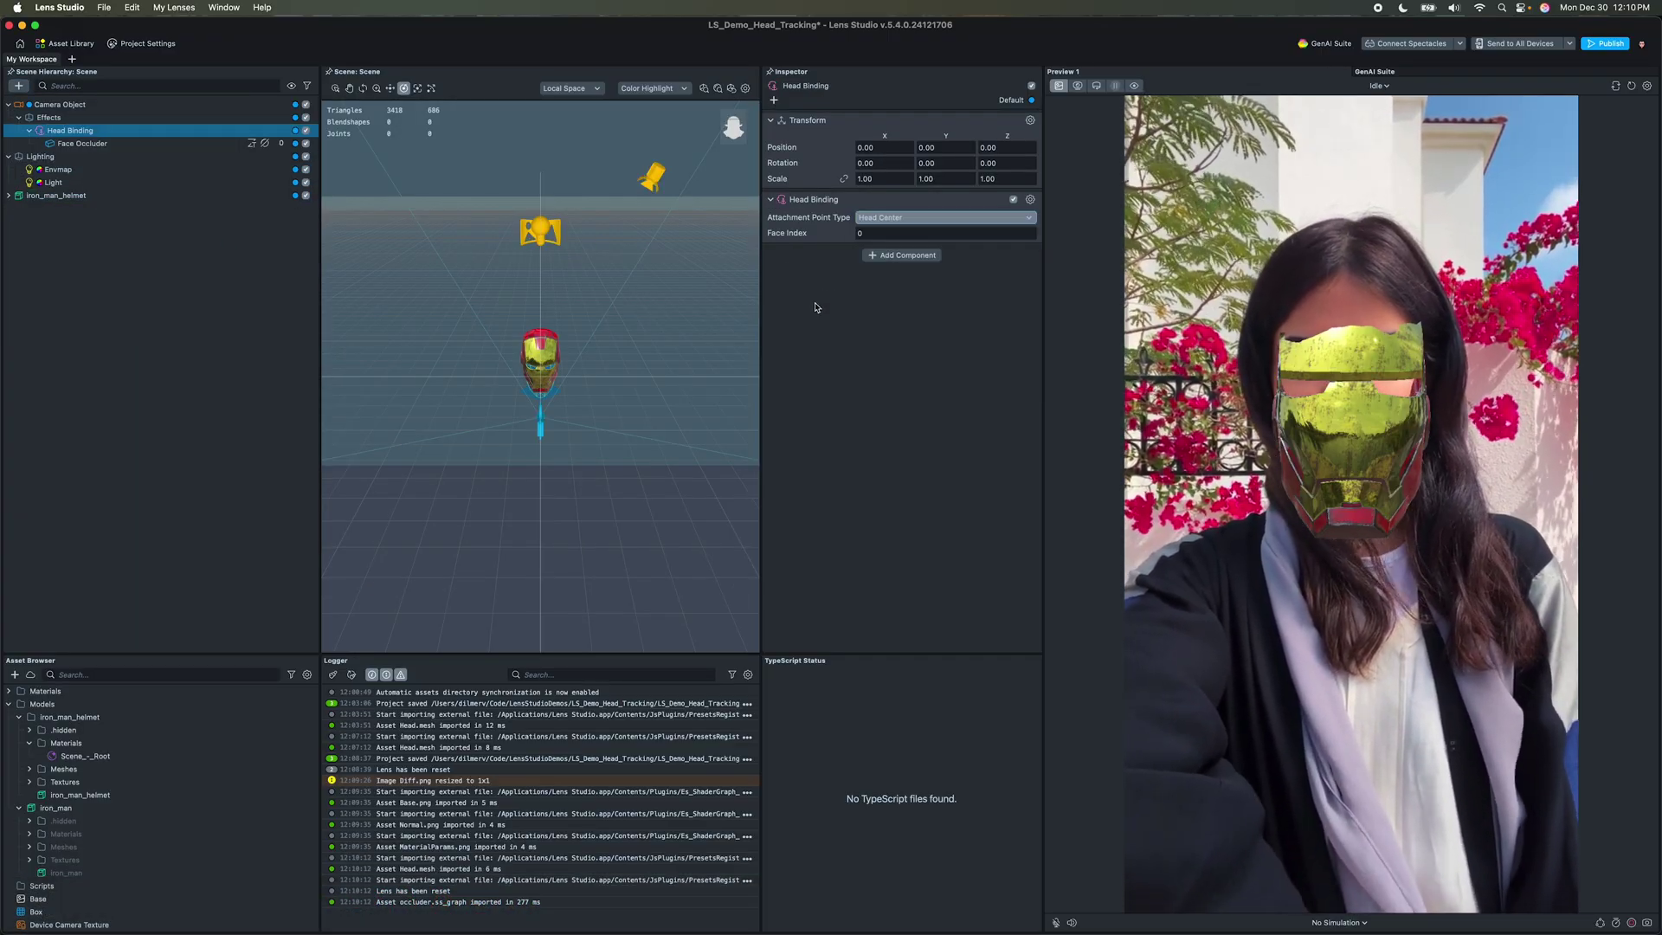
{"action": "left_click_drag", "start_coordinate": [53, 195], "coordinate": [69, 135]}
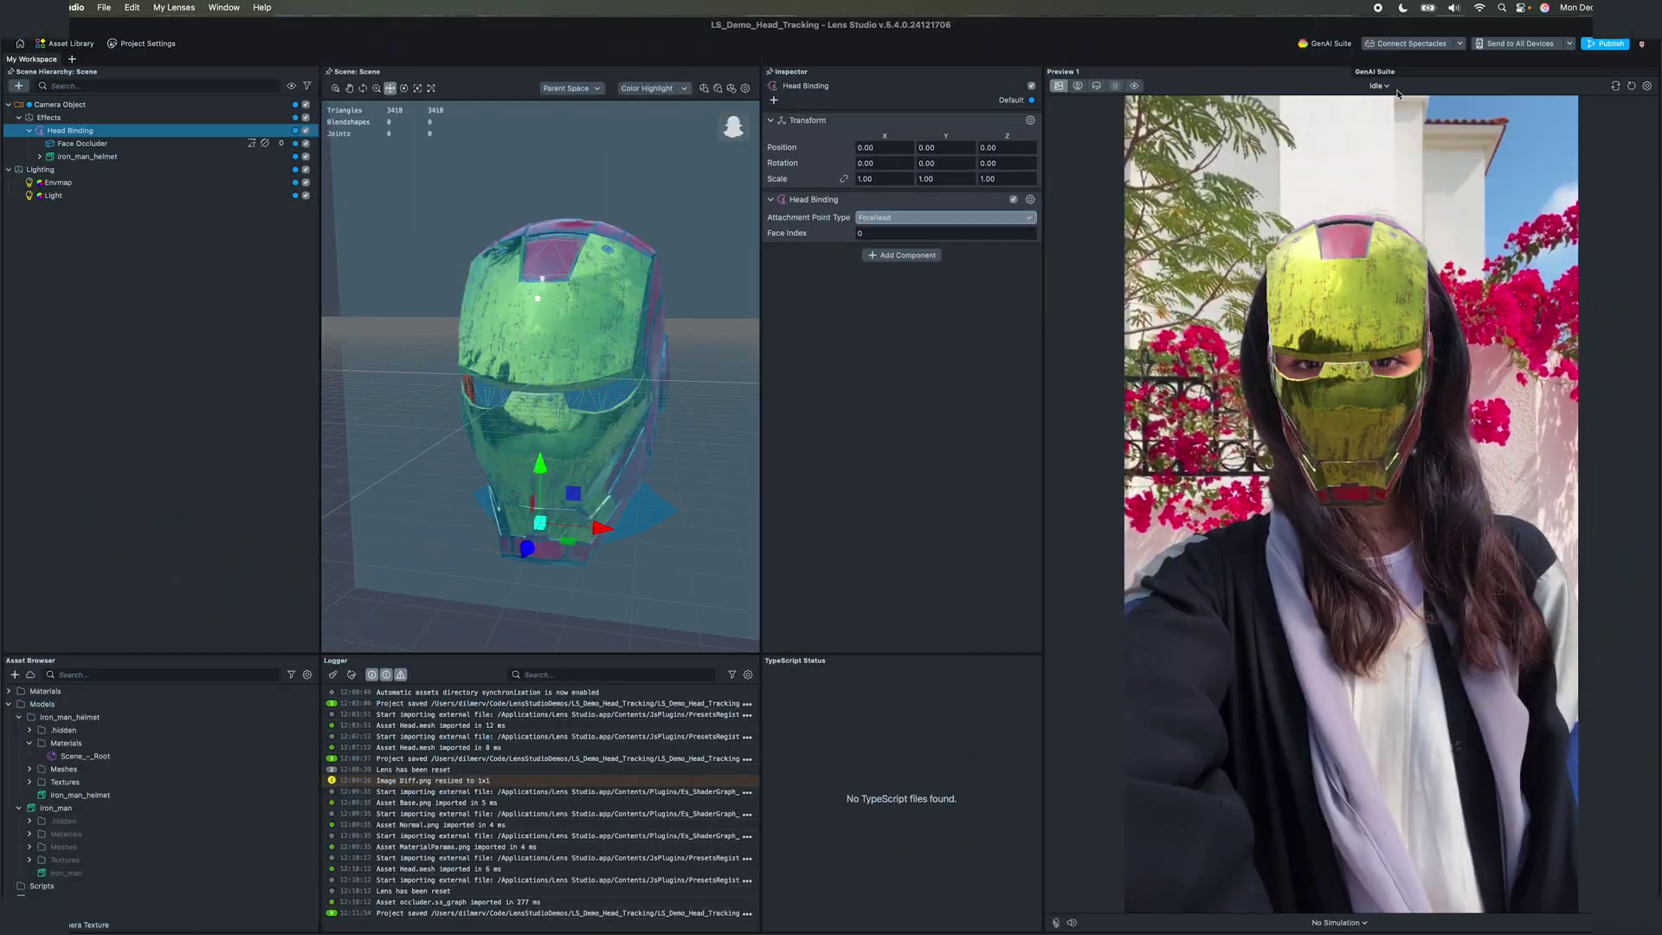
{"action": "left_click", "coordinate": [1390, 86]}
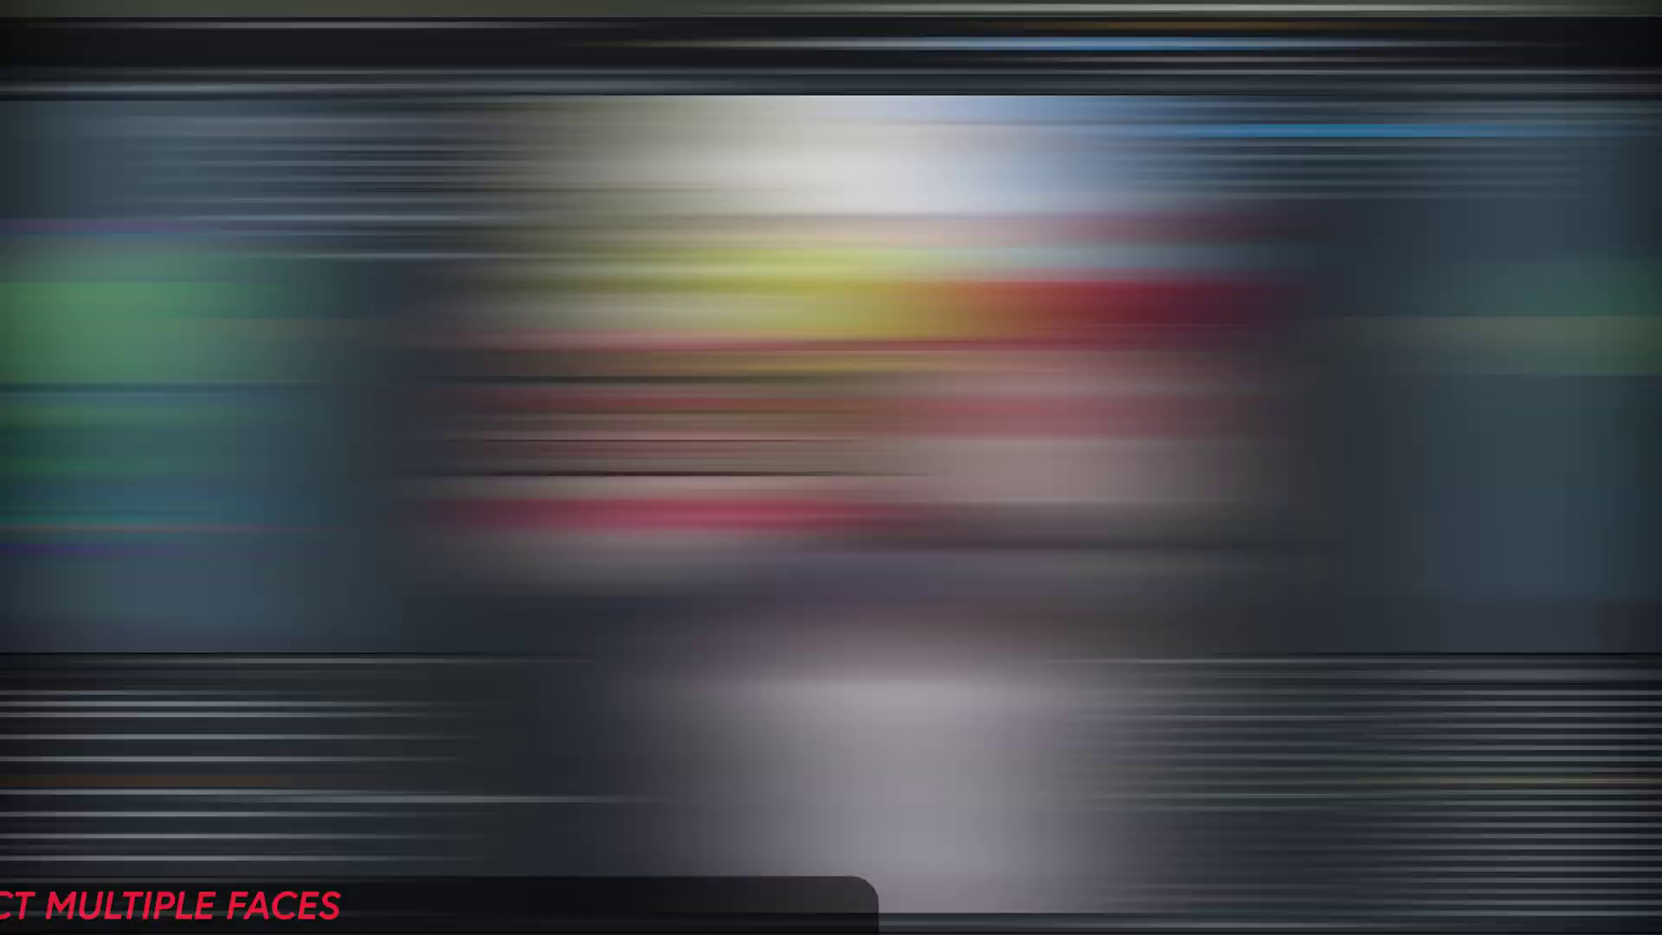
Step: Duplicate the Head Binding with its helmet and set the copy's Face Index to 1
{"action": "key", "text": "super+d"}
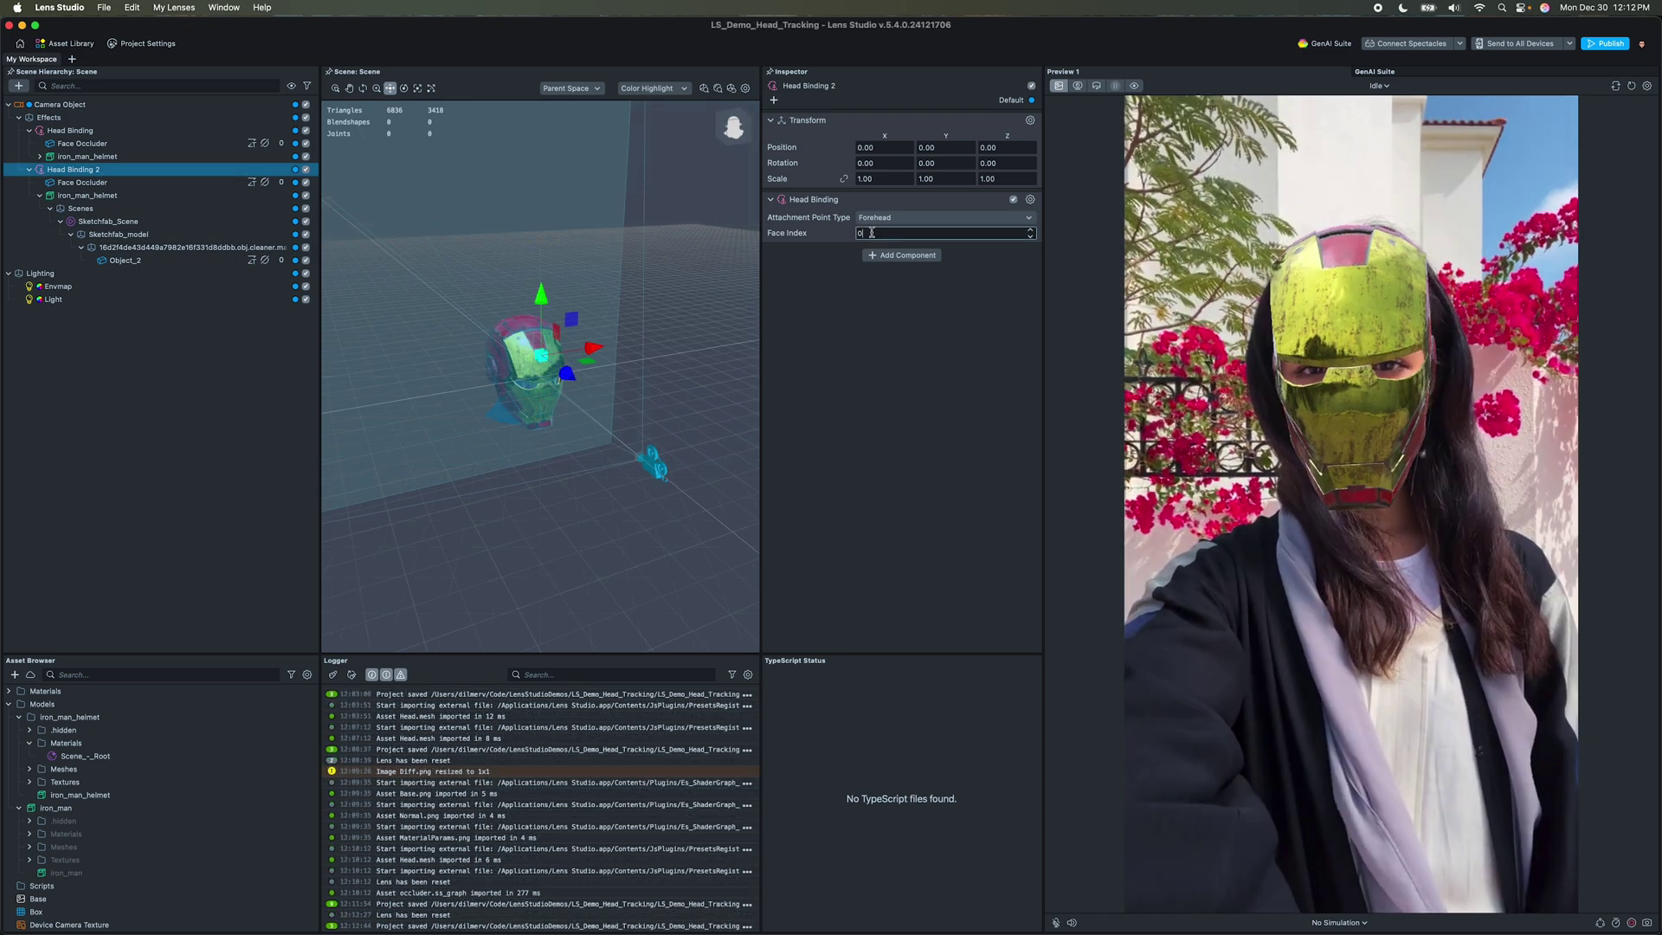
{"action": "type", "text": "1"}
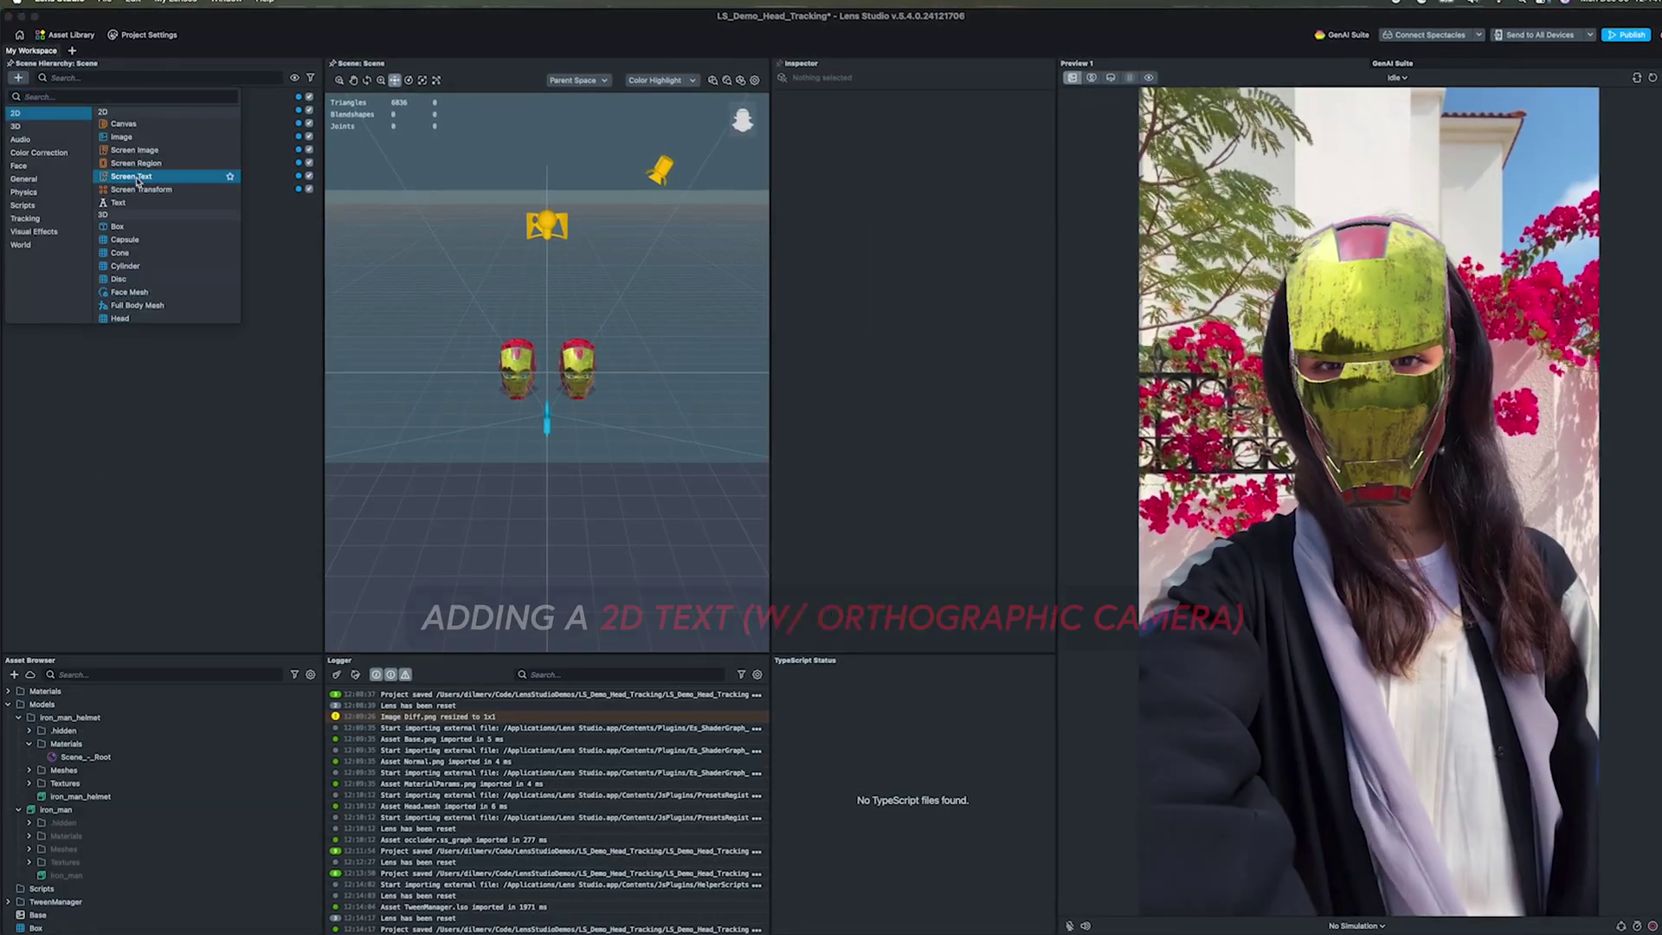
Step: Add a bottom-aligned Screen Text title with Bounds Right set to 0.85
{"action": "left_click", "coordinate": [131, 177]}
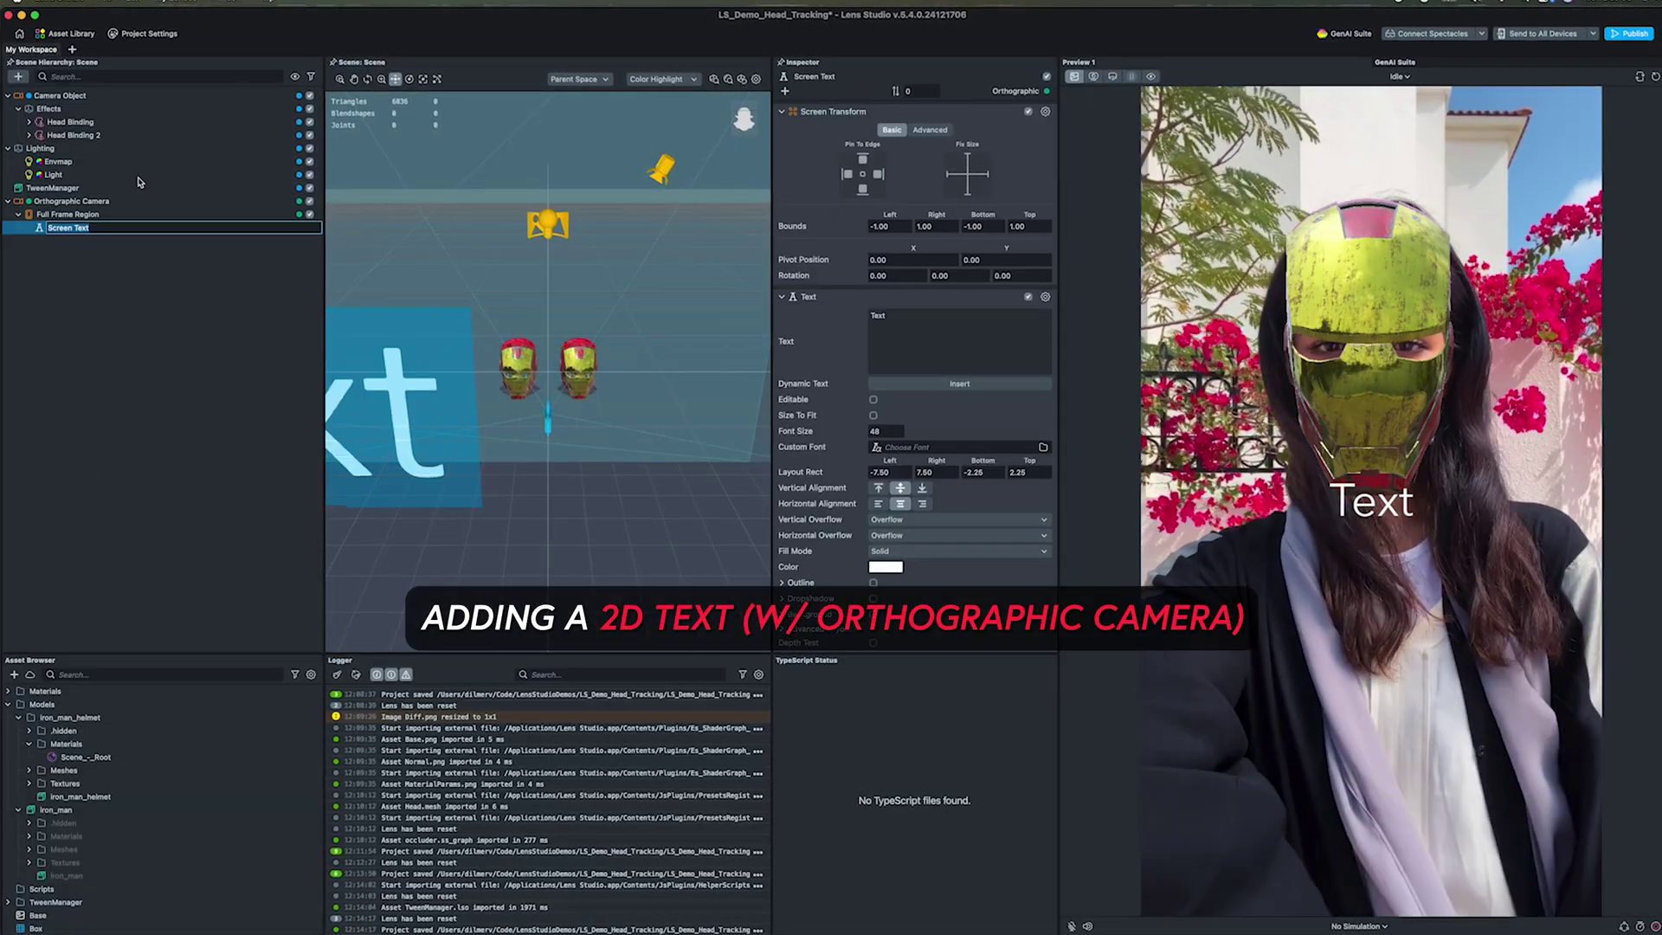
{"action": "left_click", "coordinate": [72, 94]}
{"action": "left_click", "coordinate": [77, 202]}
{"action": "left_click", "coordinate": [80, 225]}
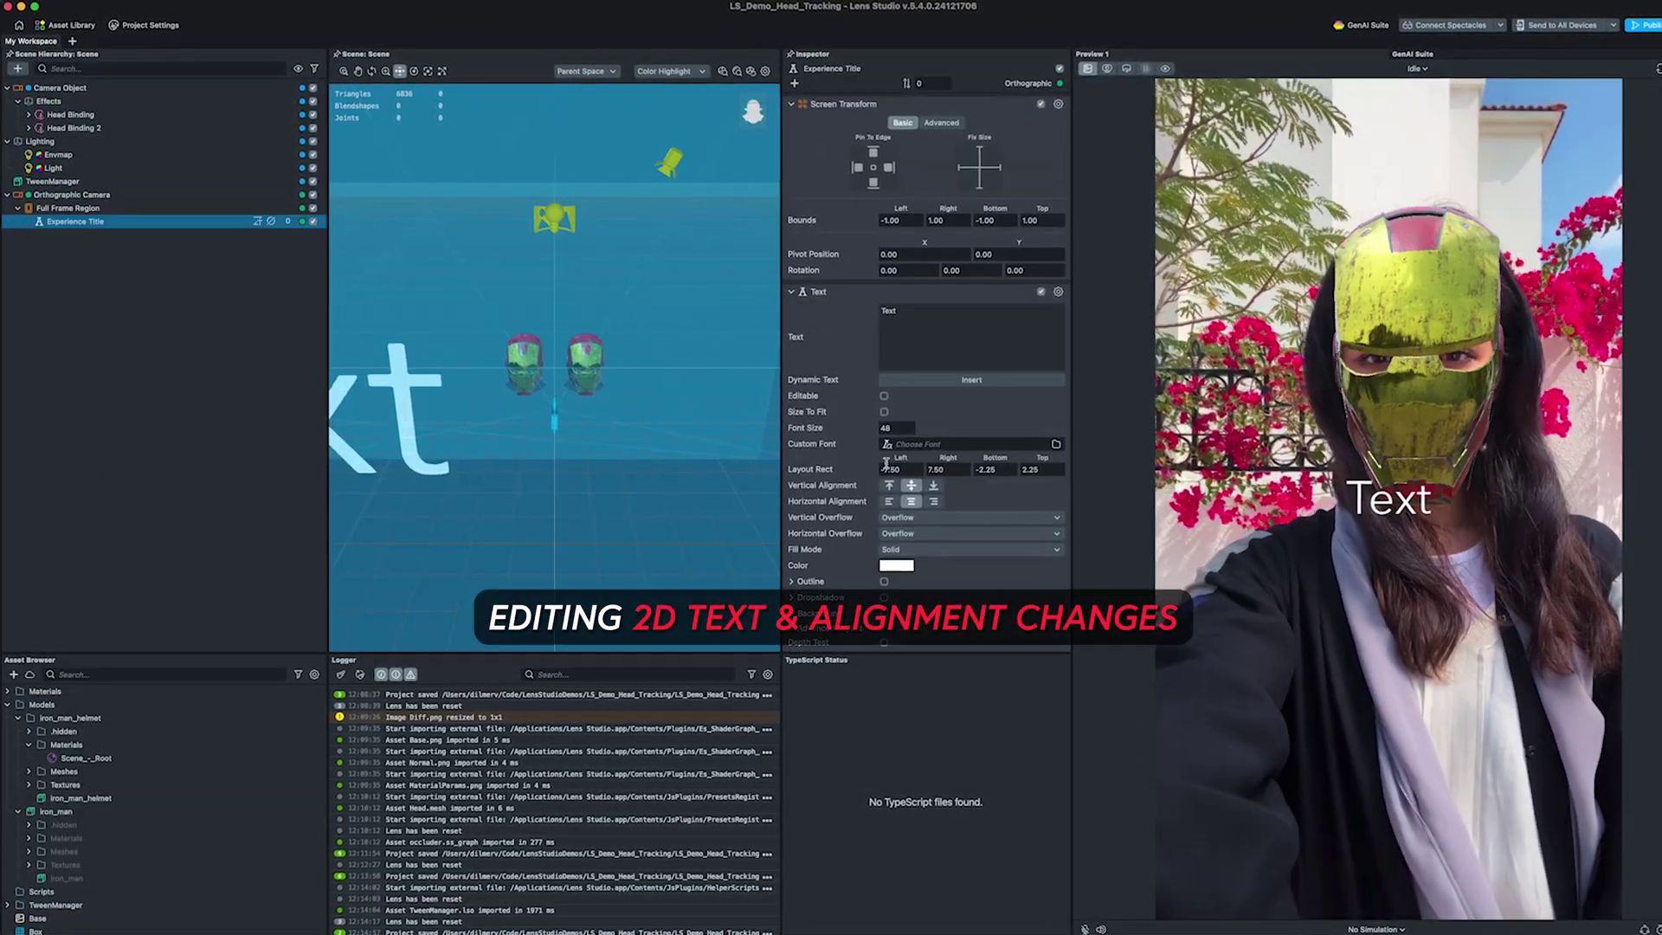
{"action": "left_click", "coordinate": [929, 486]}
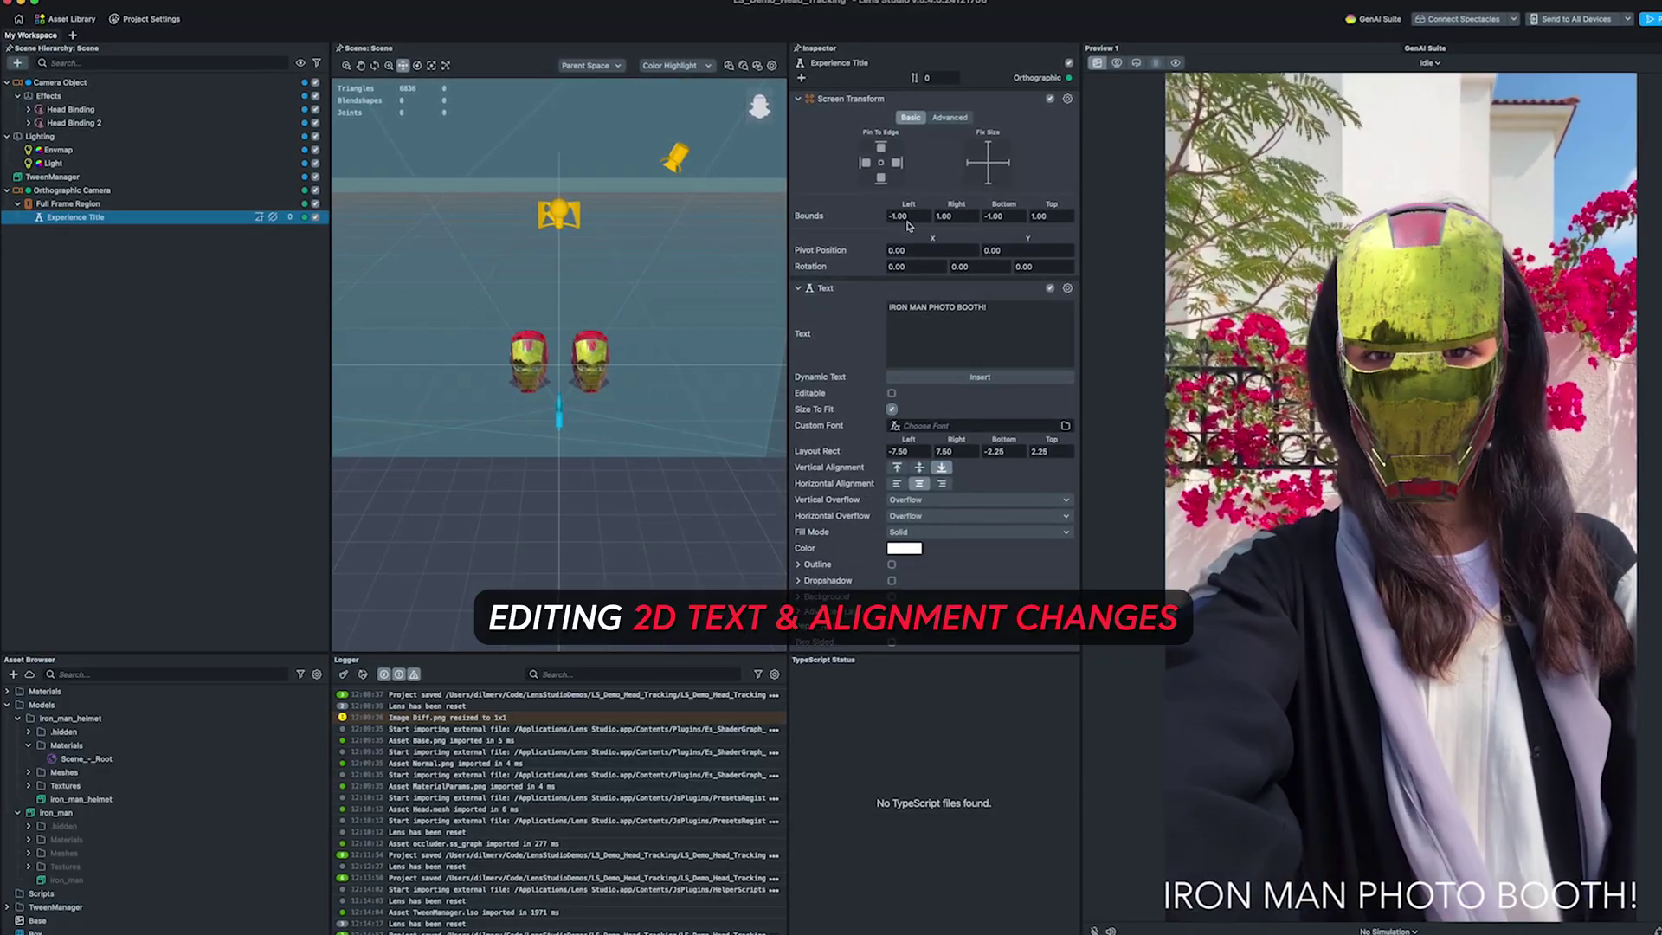
{"action": "type", "text": "0.85"}
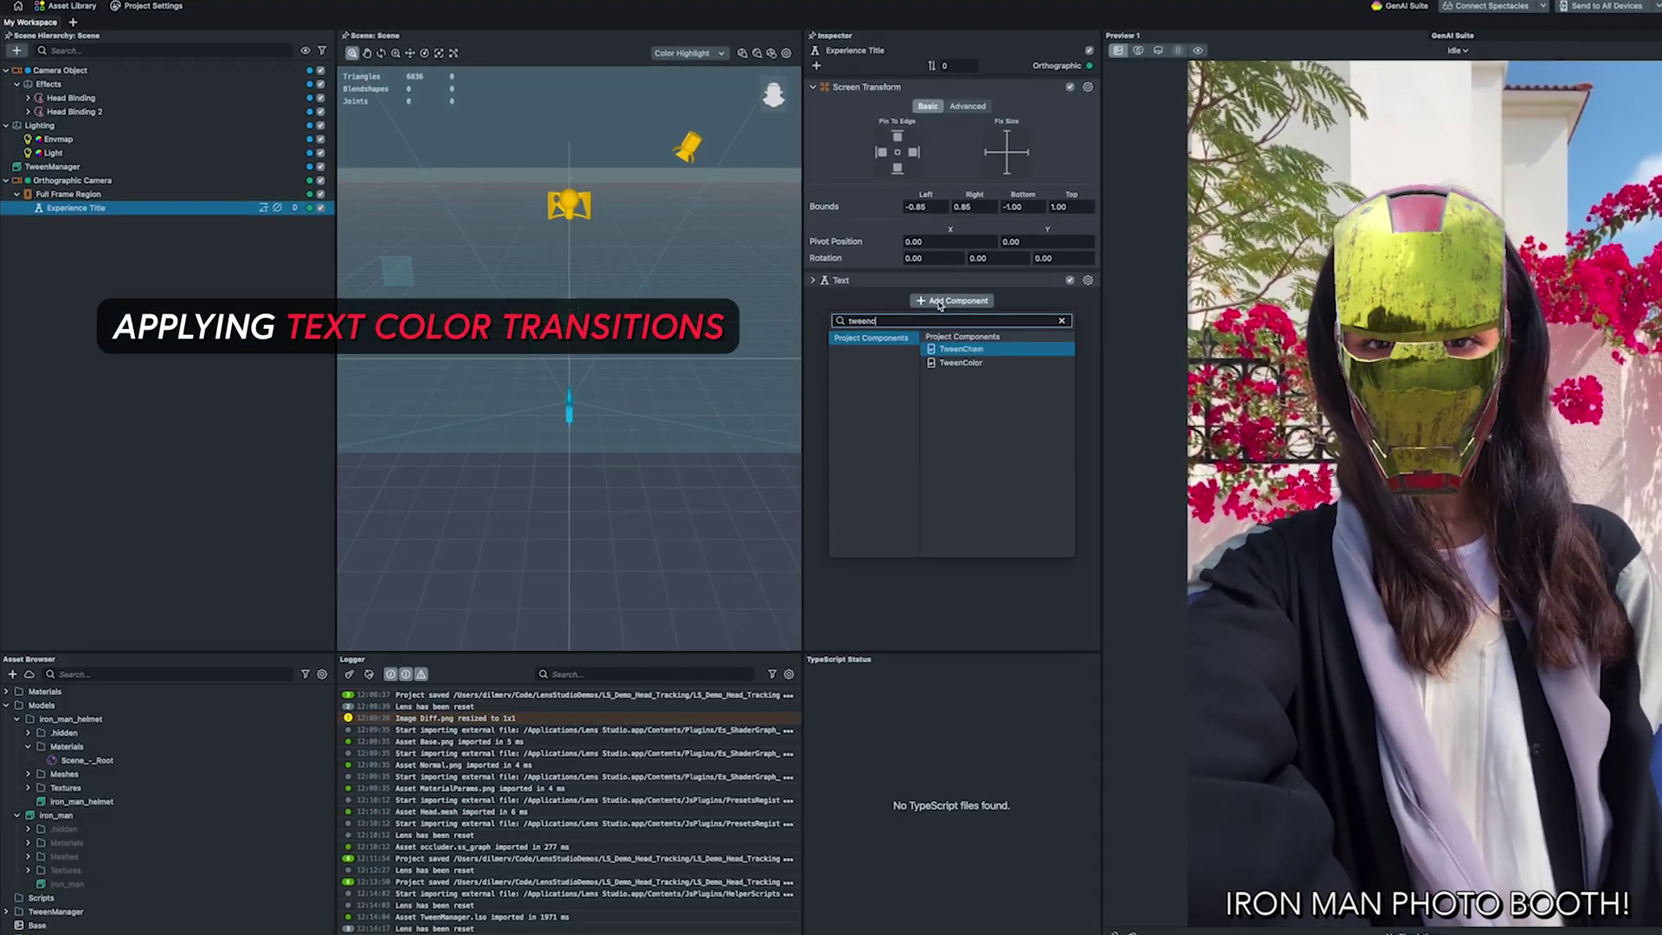
Step: Give the title a red-to-yellow TweenColor and move Analog TV to the scene's top level
{"action": "left_click", "coordinate": [957, 363]}
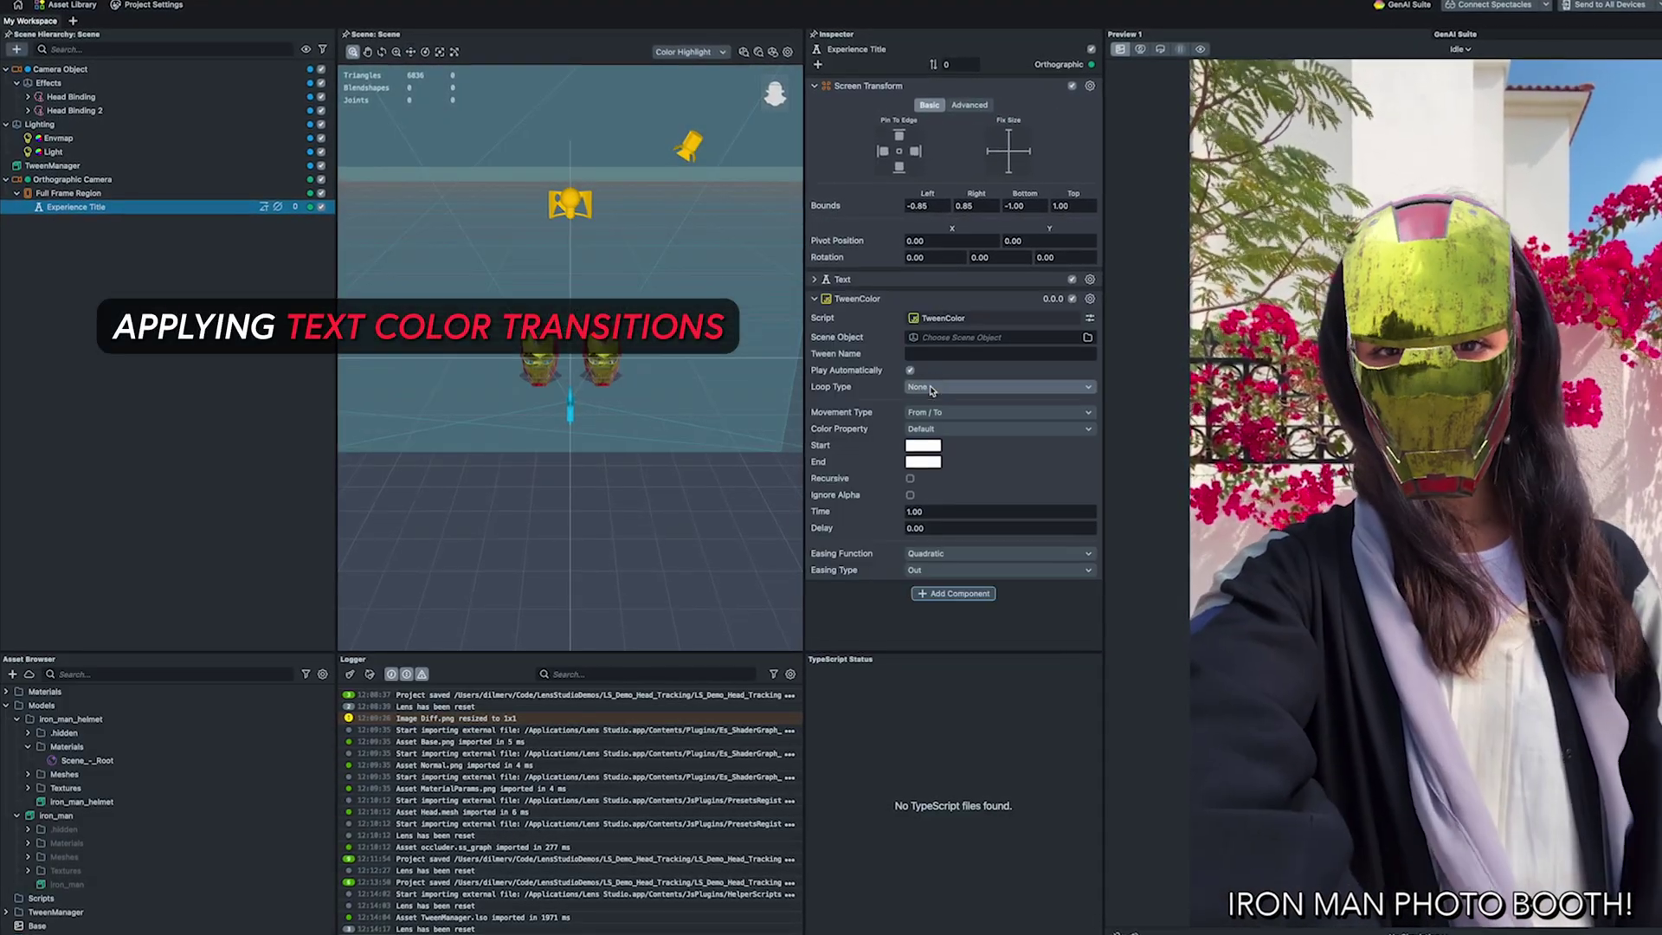
{"action": "left_click", "coordinate": [923, 446]}
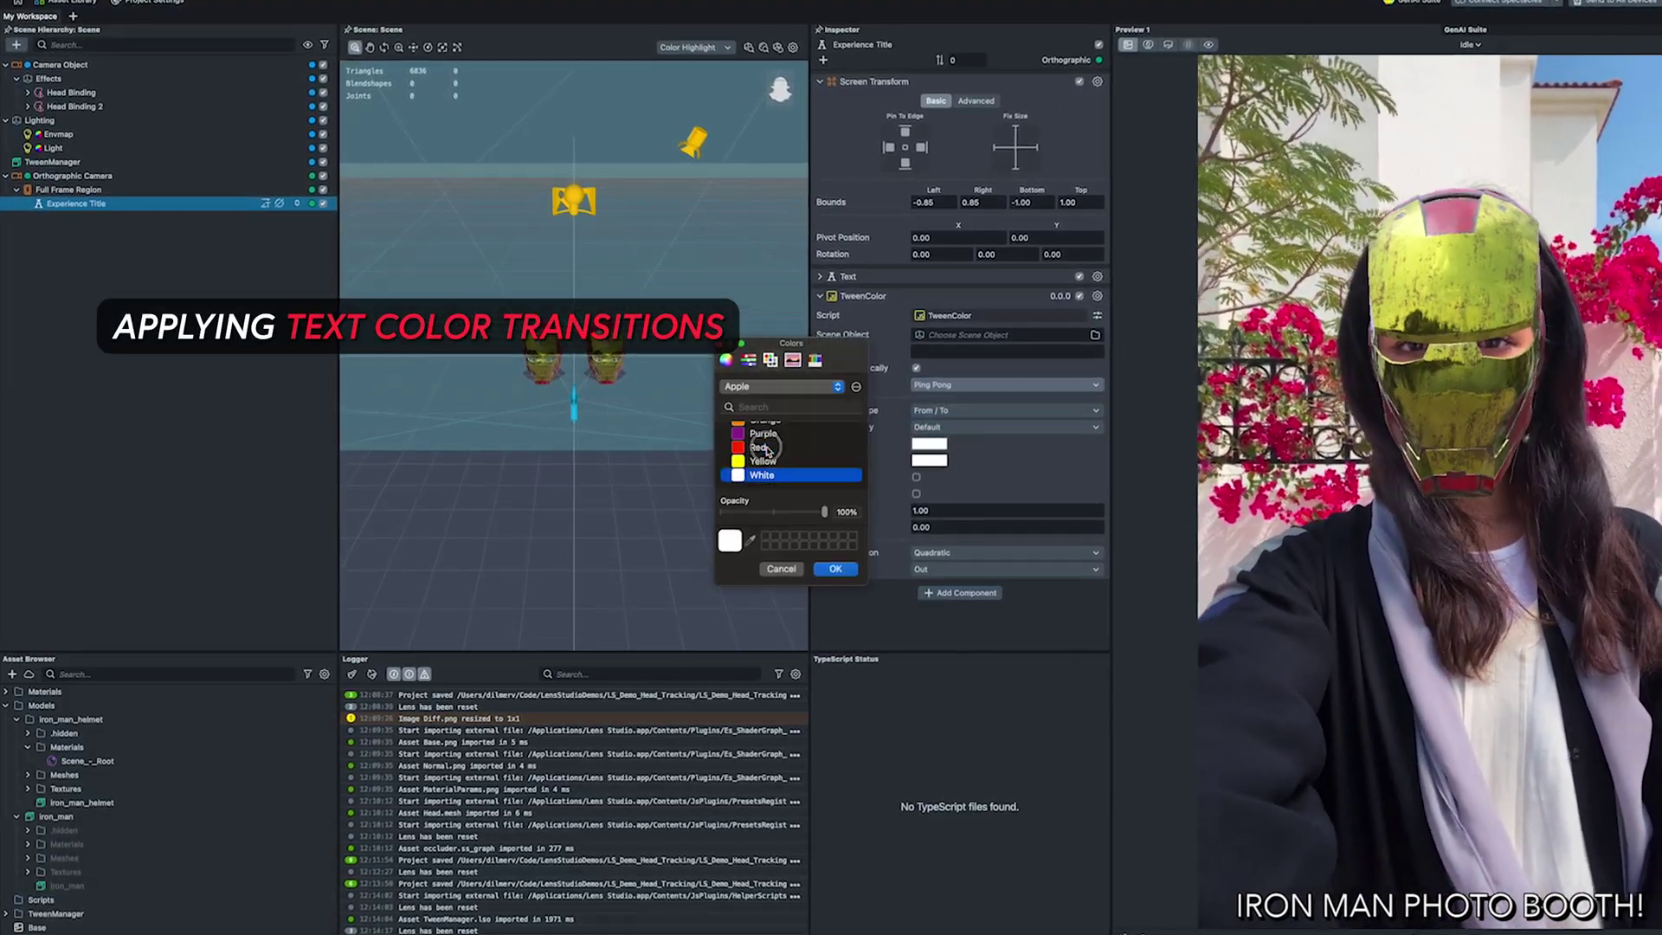
{"action": "left_click", "coordinate": [759, 447]}
{"action": "left_click", "coordinate": [835, 568]}
{"action": "left_click", "coordinate": [929, 459]}
{"action": "left_click", "coordinate": [762, 461]}
{"action": "left_click", "coordinate": [836, 568]}
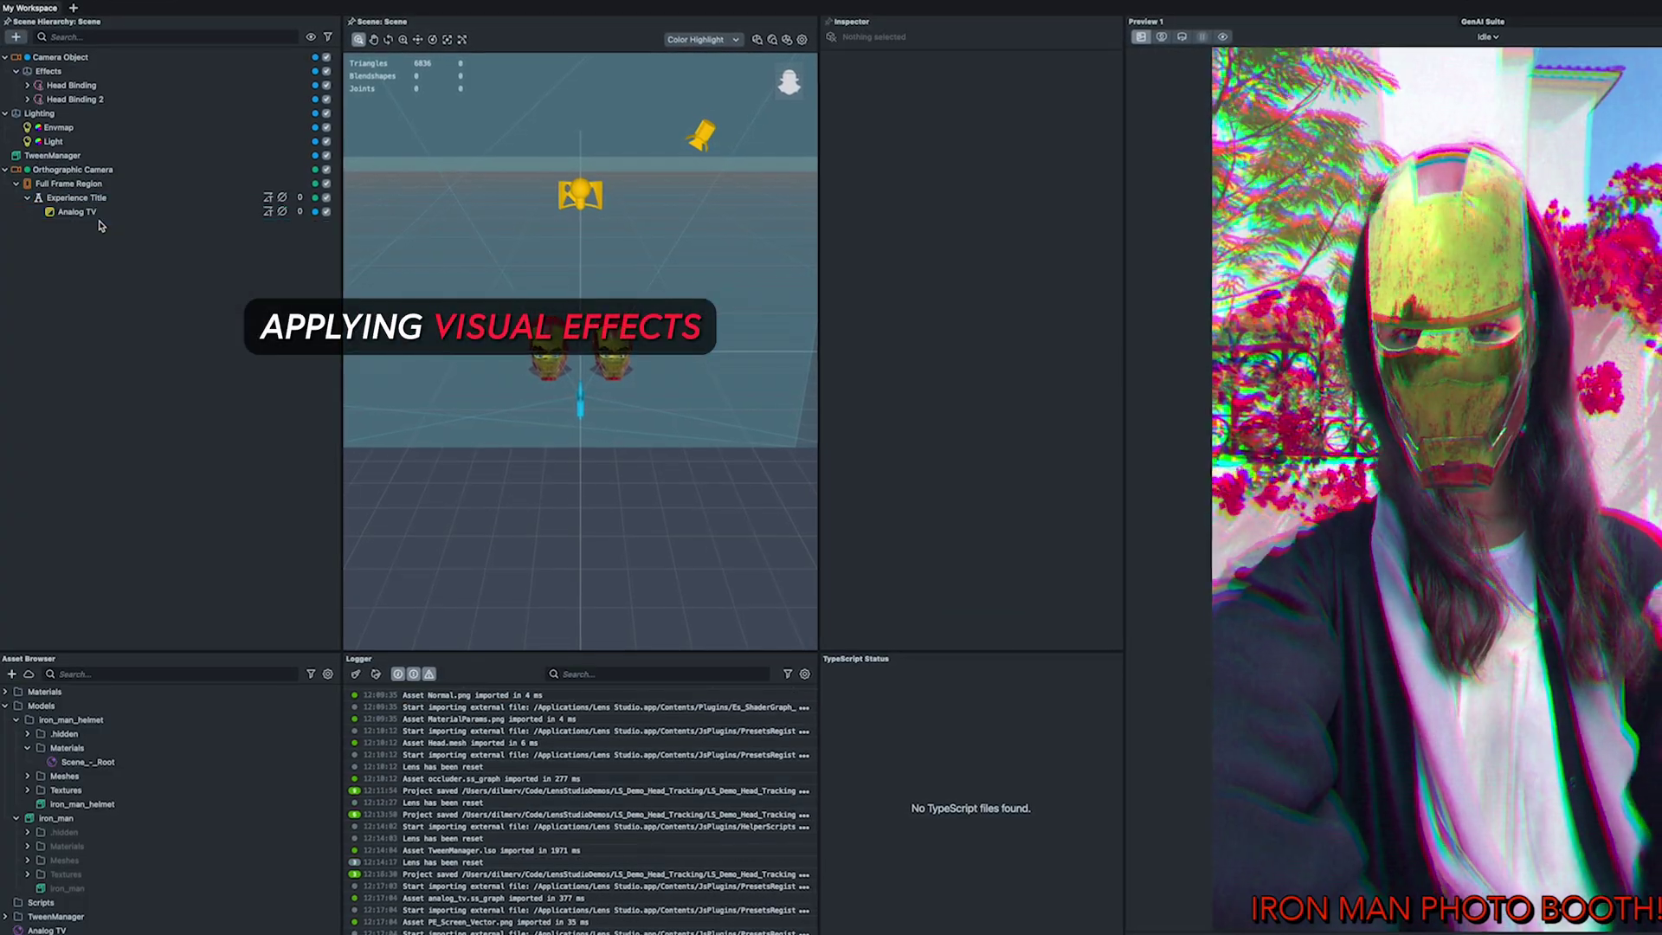
{"action": "left_click_drag", "start_coordinate": [95, 213], "coordinate": [27, 187]}
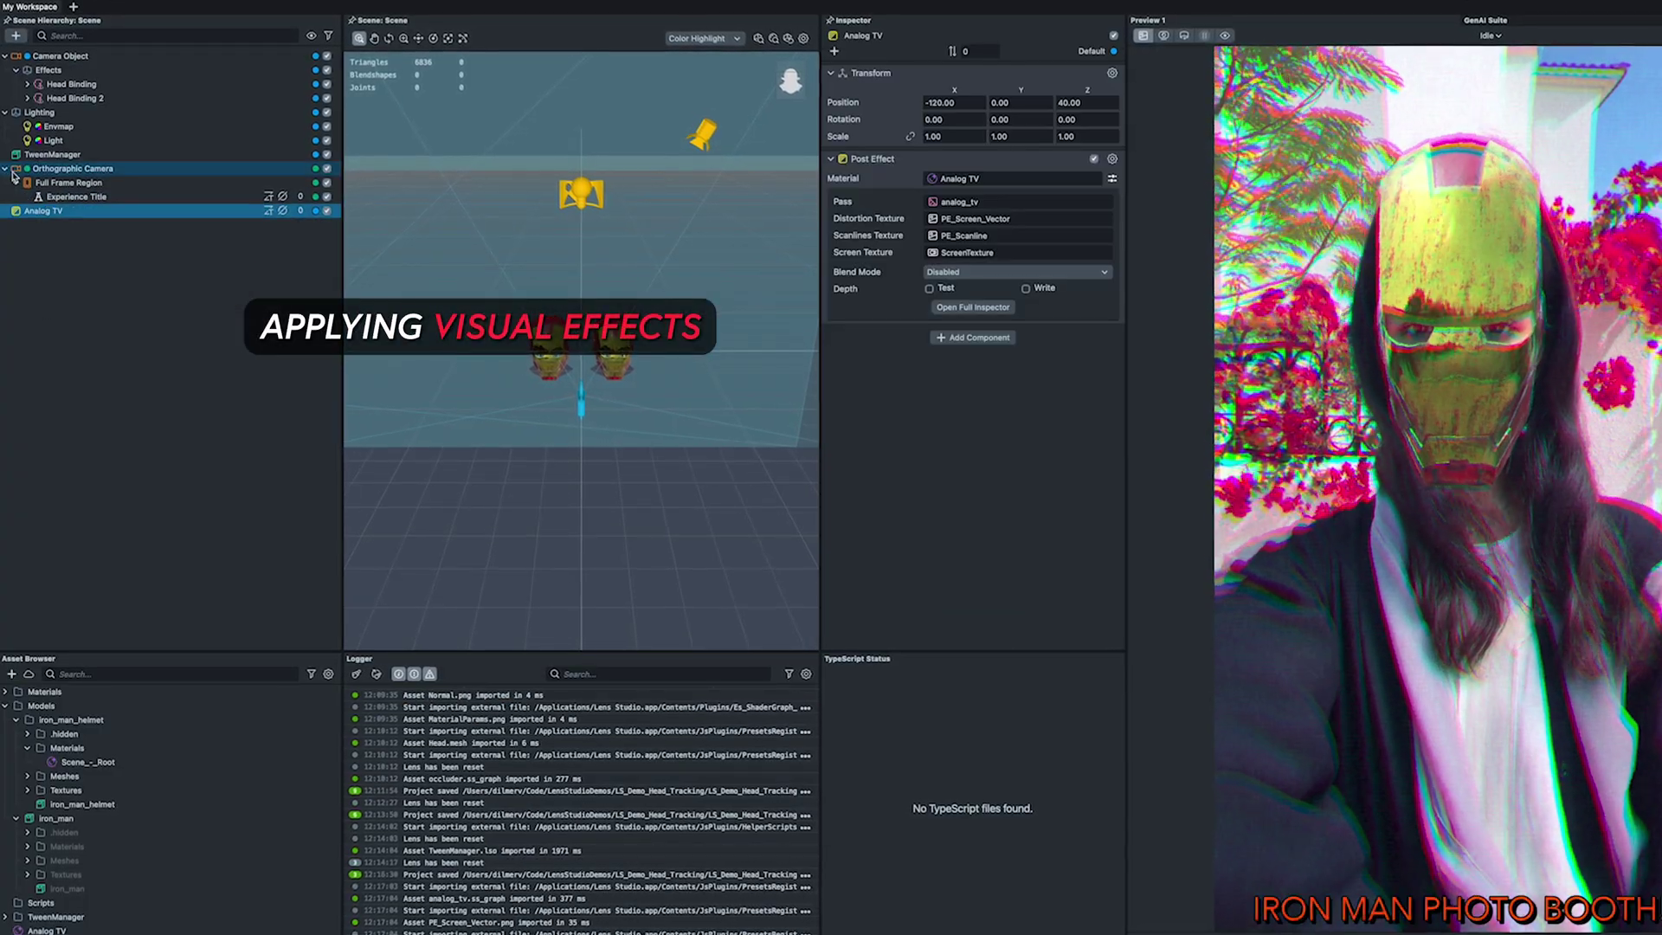
Step: Tune Analog TV noise and chromatic aberration, add Pixelization at size about 188, and open the AI chat
{"action": "left_click_drag", "start_coordinate": [948, 326], "coordinate": [994, 363]}
{"action": "left_click", "coordinate": [14, 27]}
{"action": "left_click", "coordinate": [128, 237]}
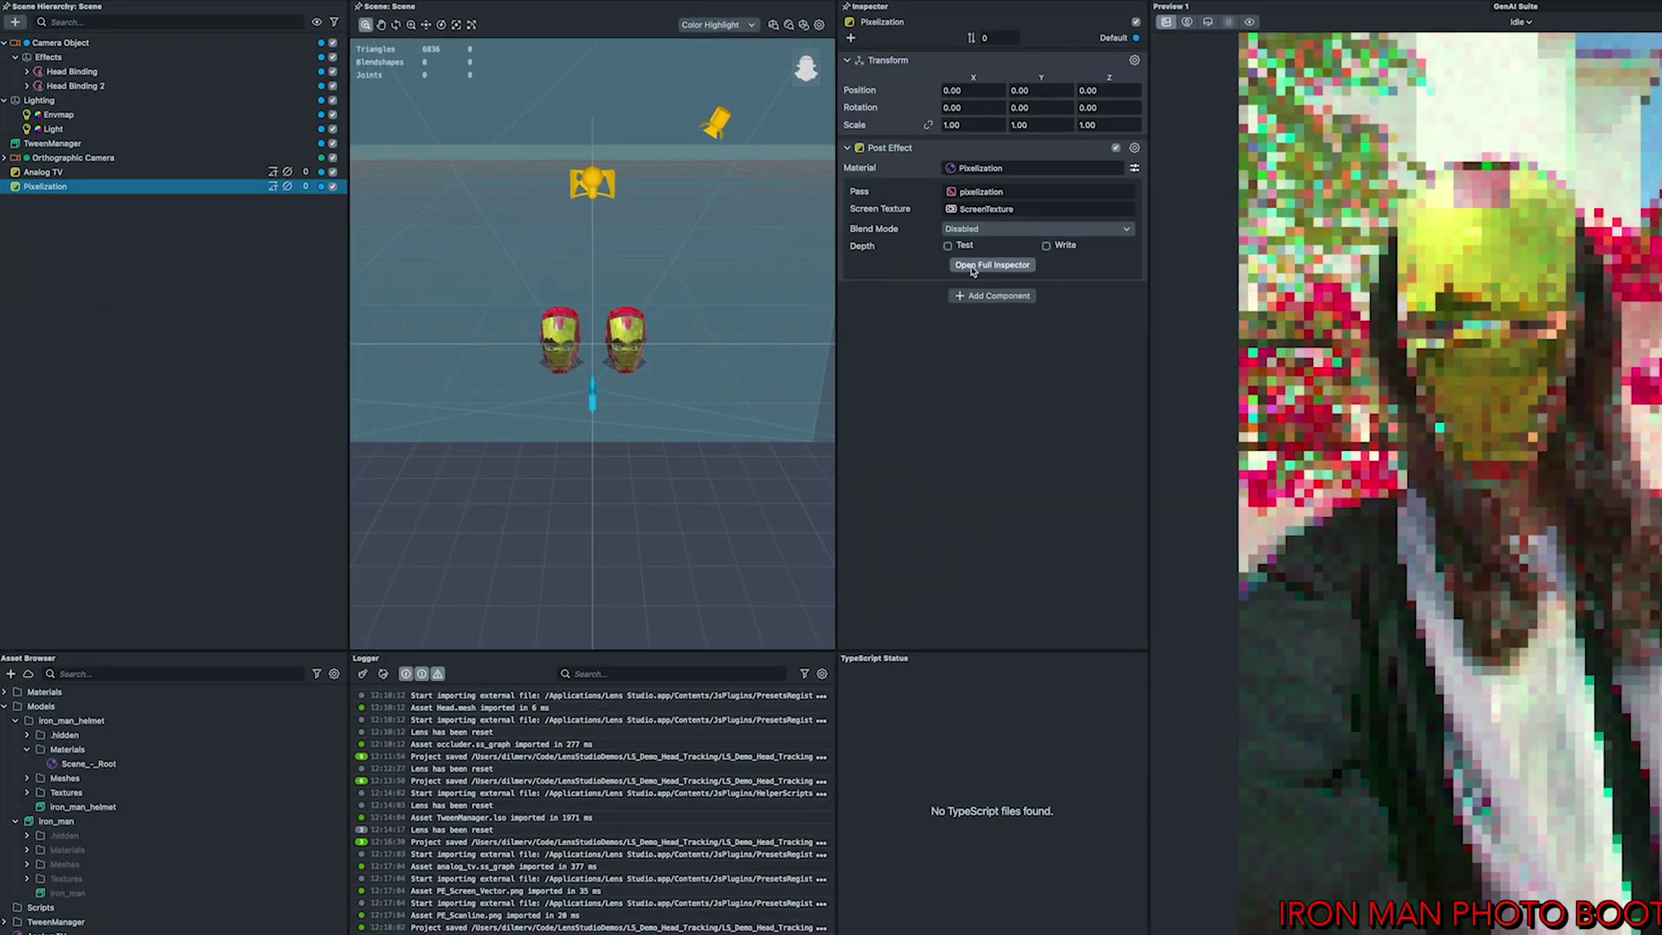
{"action": "left_click", "coordinate": [1034, 169]}
{"action": "mouse_move", "coordinate": [1000, 287]}
{"action": "left_mouse_down"}
{"action": "mouse_move", "coordinate": [1065, 286]}
{"action": "mouse_move", "coordinate": [996, 286]}
{"action": "left_mouse_up"}
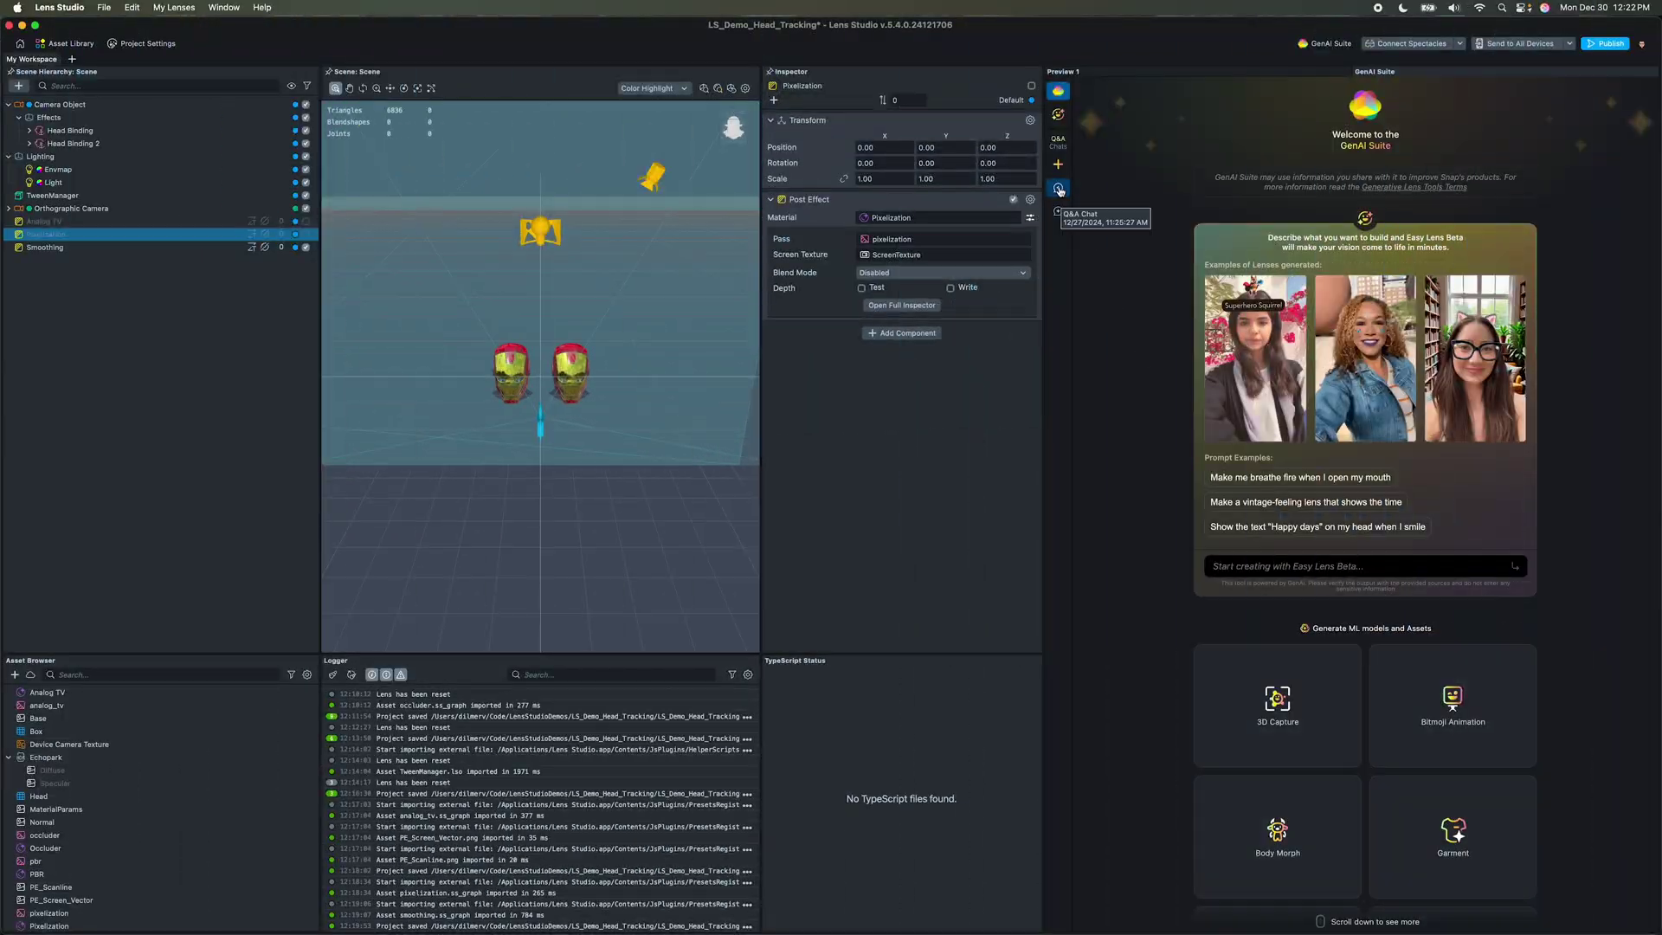
{"action": "left_click", "coordinate": [1058, 188]}
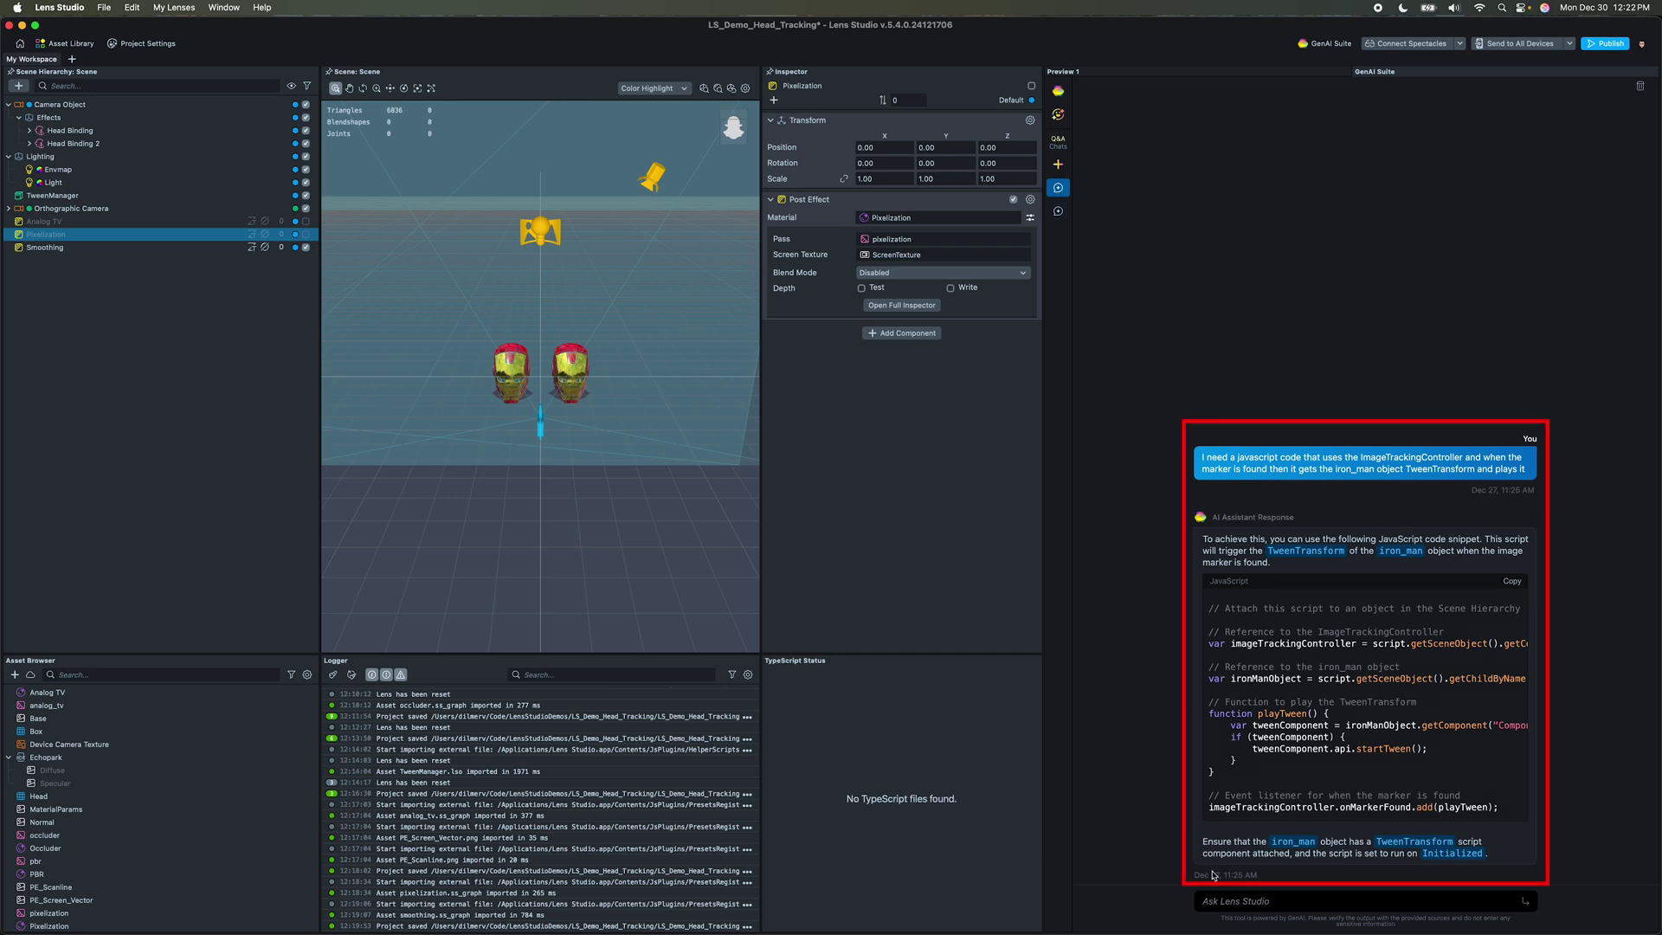
Step: Ask the AI assistant for a TypeScript class with a Text3D transformInfo input and a head input
{"action": "type", "text": "generate"}
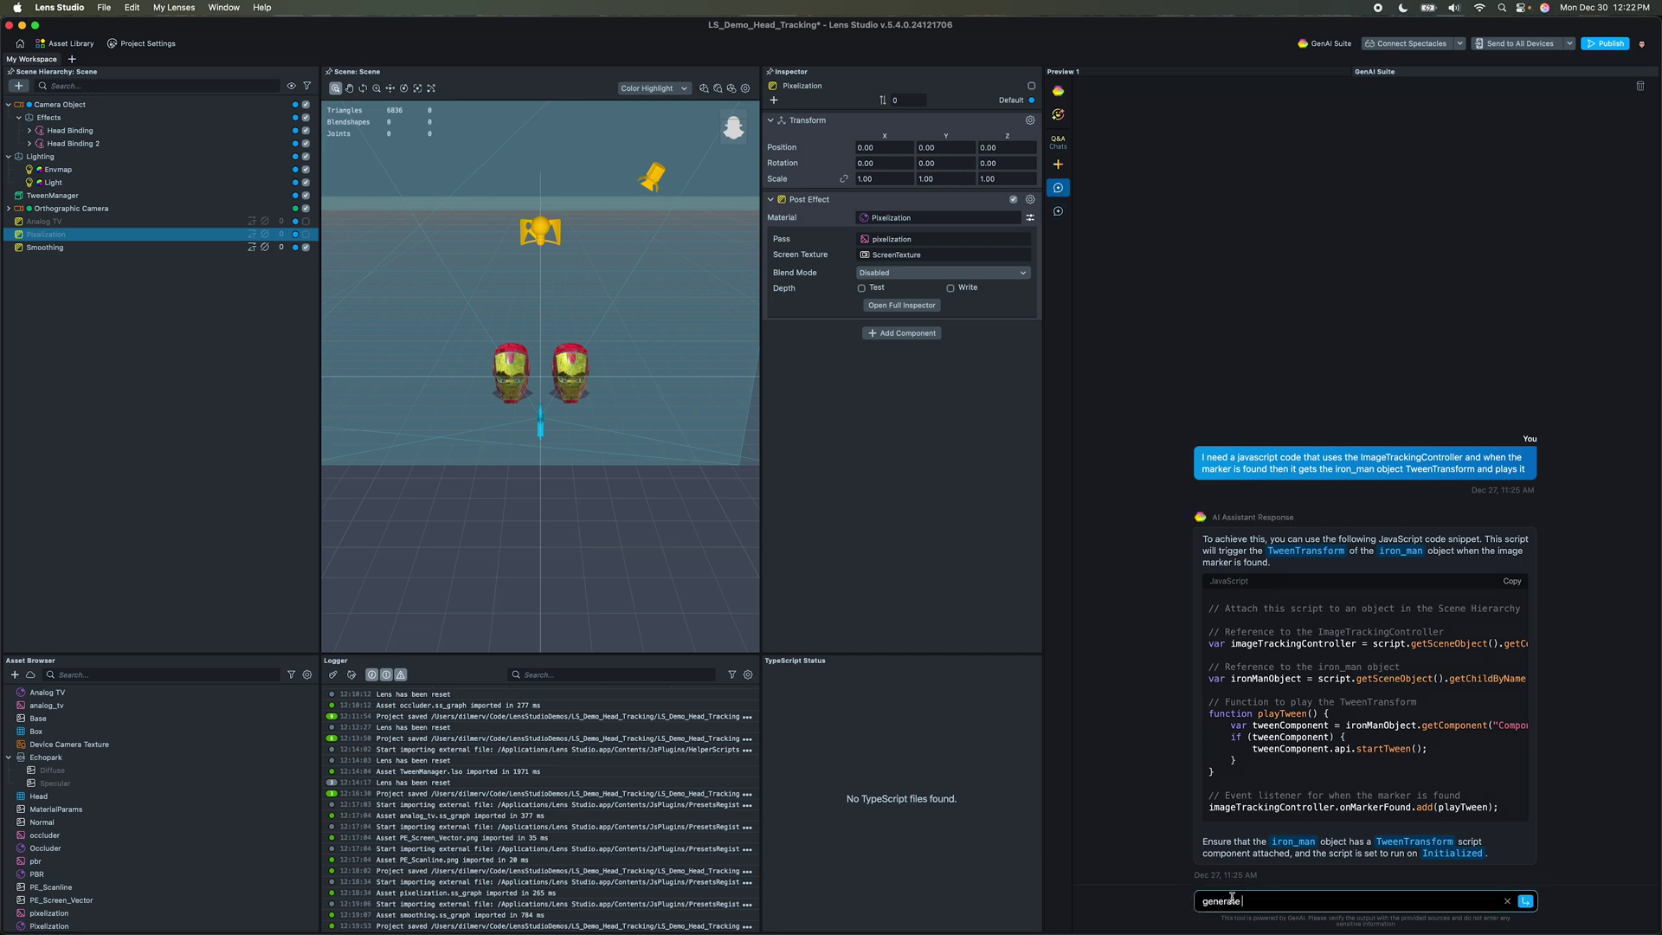
{"action": "type", "text": " a typscr"}
{"action": "type", "text": "ipt class that exposes two inputs, one called transformInfo of type Text3D and another one called headComponent of typeHead. In the awake method bind to the UpdateEvent and call a function named getHeadTransformData and pass both input variables. The getHeadTransformData function should get the headComponent local position and rotation, then set the trans"}
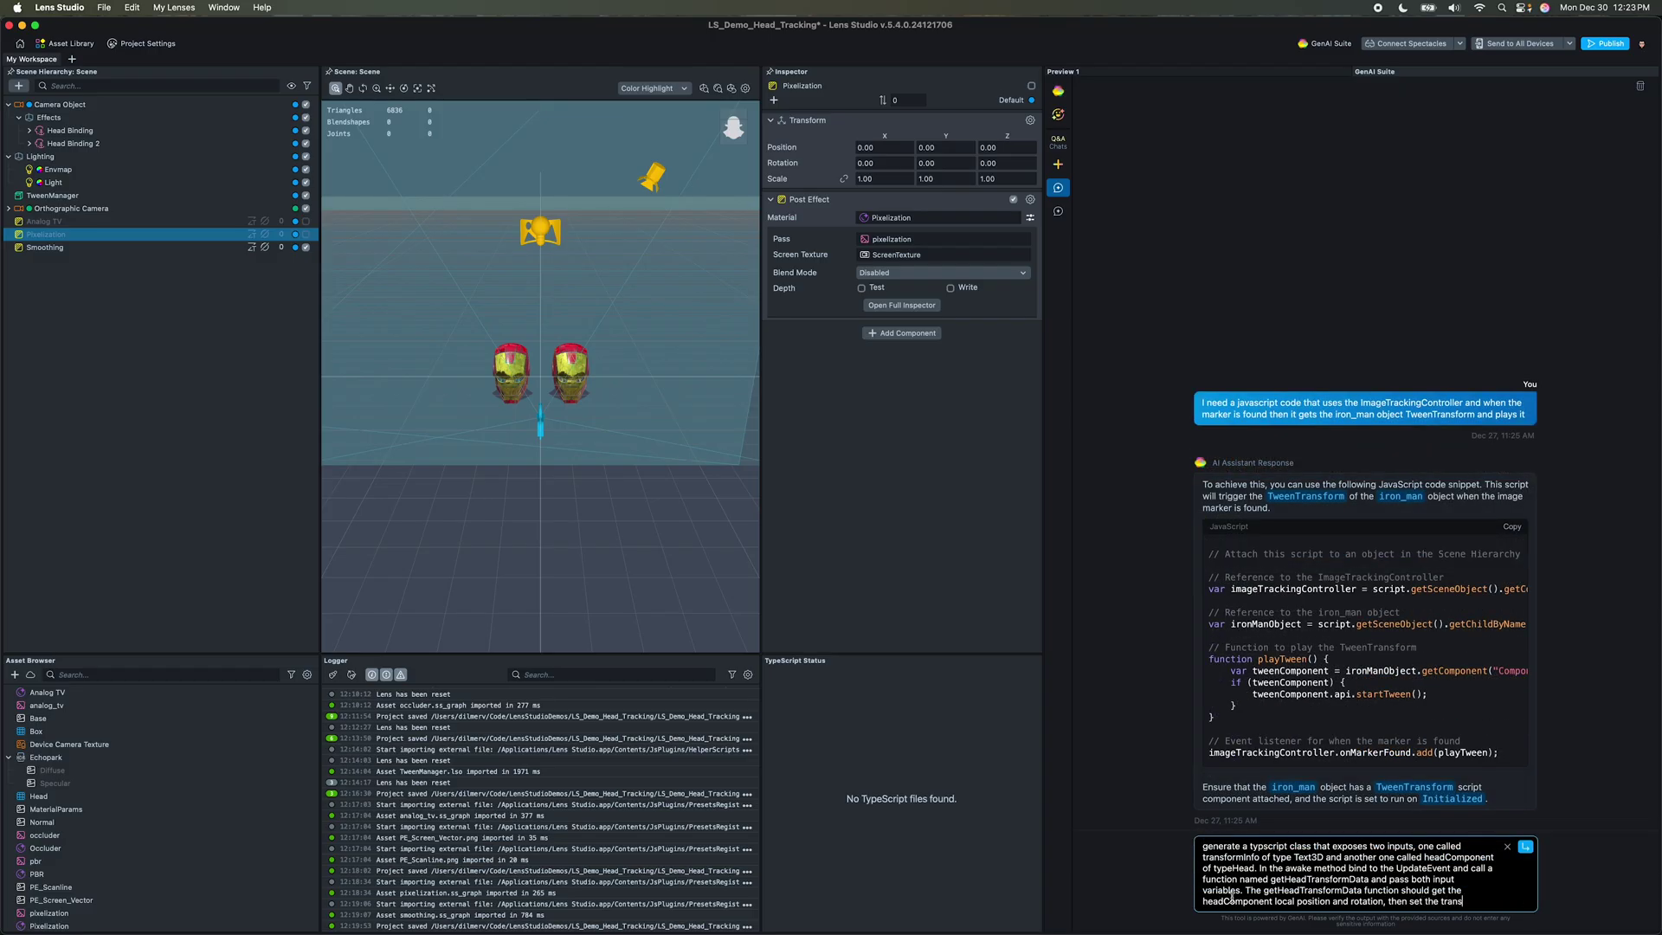
{"action": "type", "text": "formInfo.text equal to those values."}
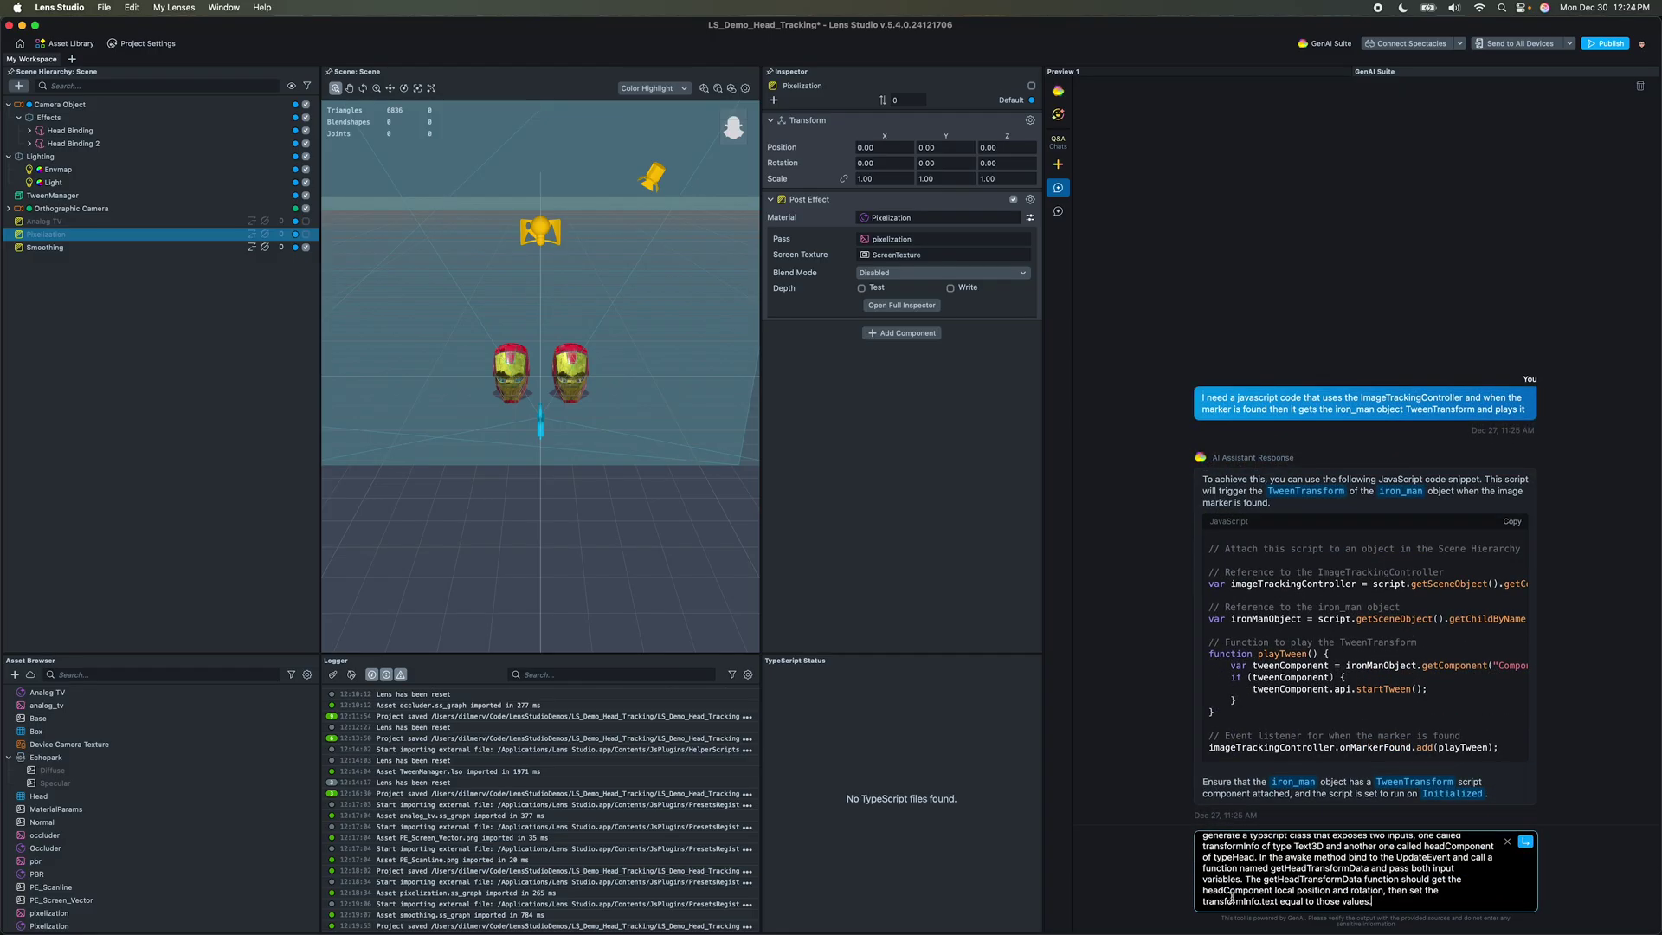
{"action": "key", "text": "Return"}
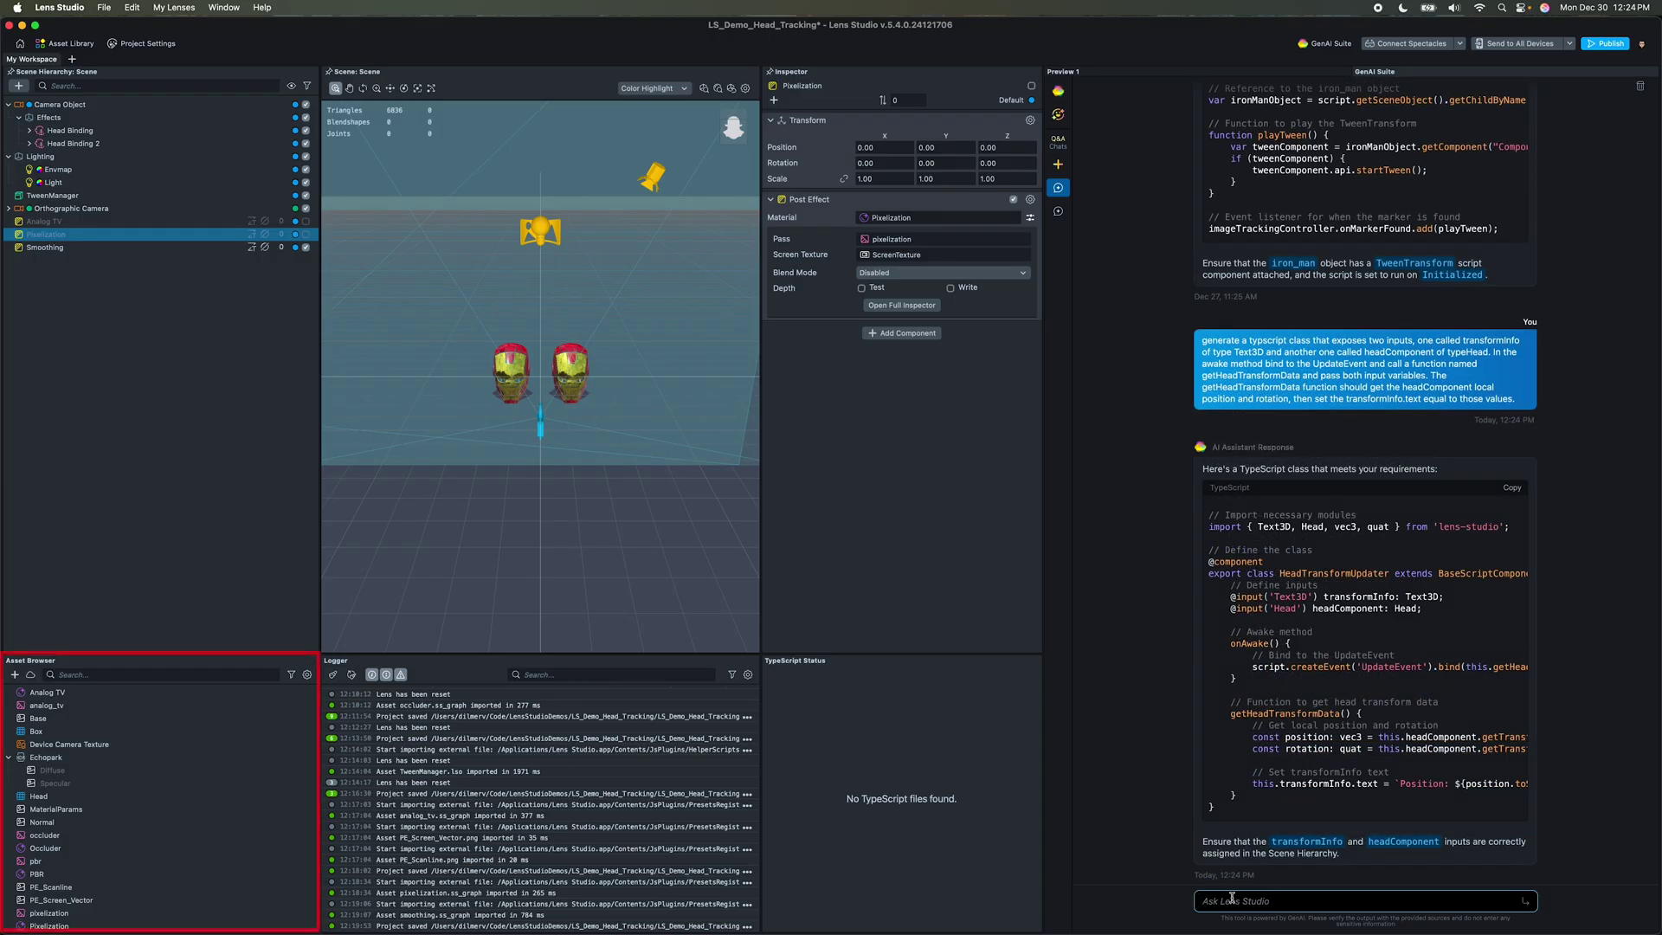
Step: Create a new TypeScript file named HeadBindingInfo in the Asset Browser
{"action": "left_click", "coordinate": [44, 718]}
{"action": "left_click", "coordinate": [14, 675]}
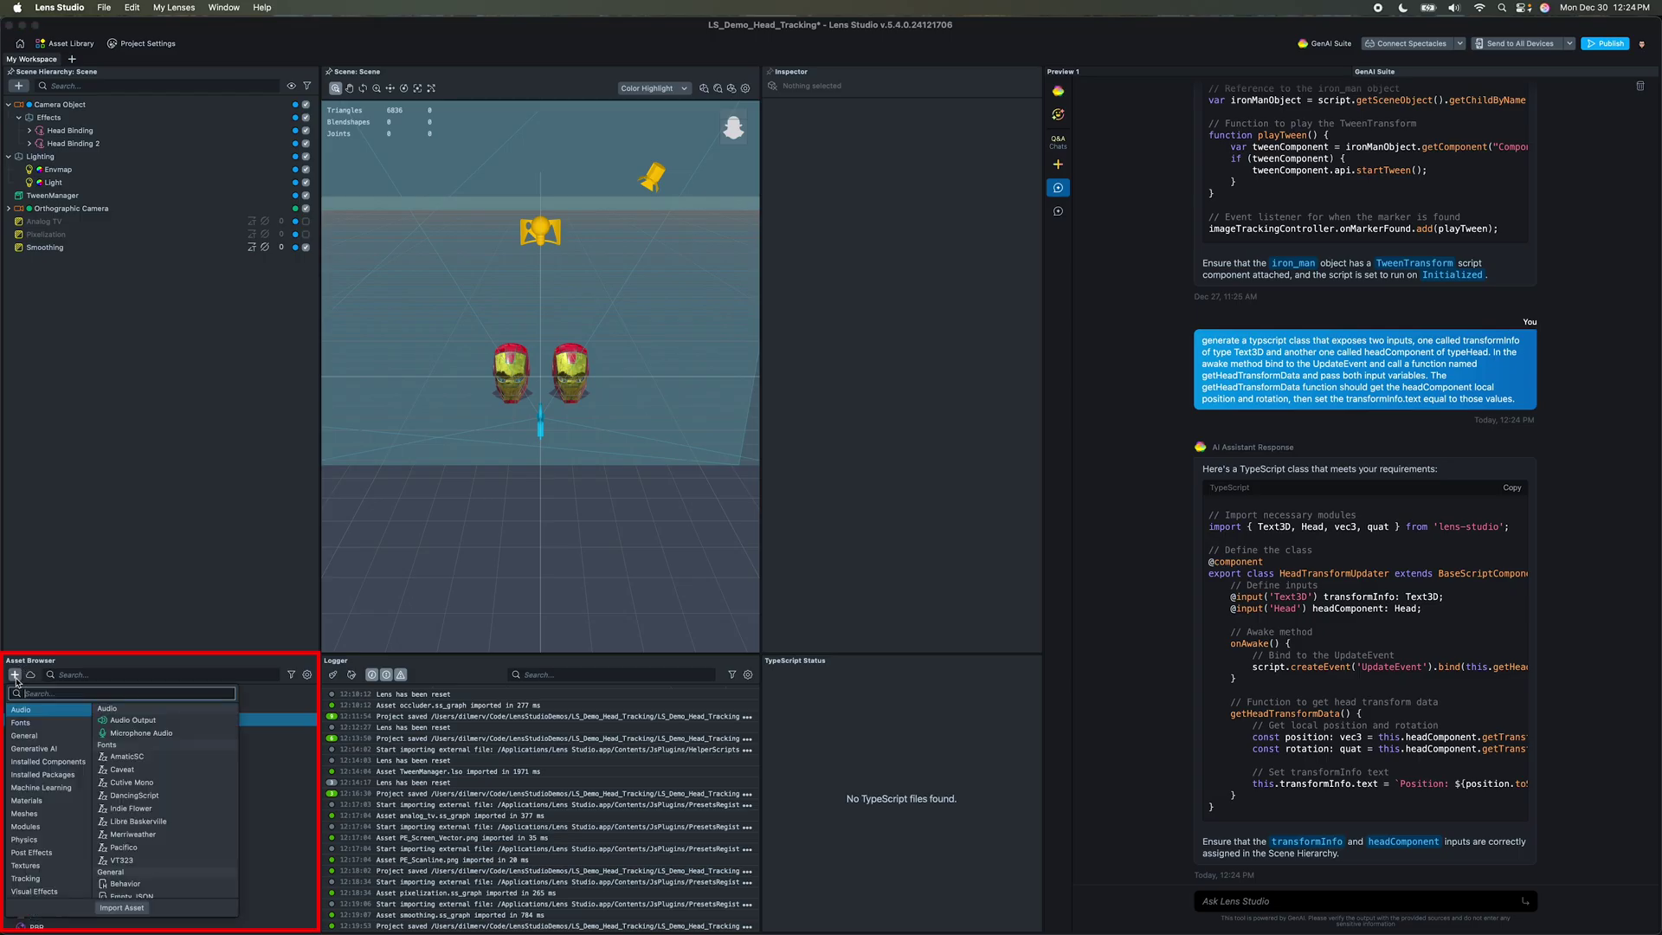
{"action": "type", "text": "scrip"}
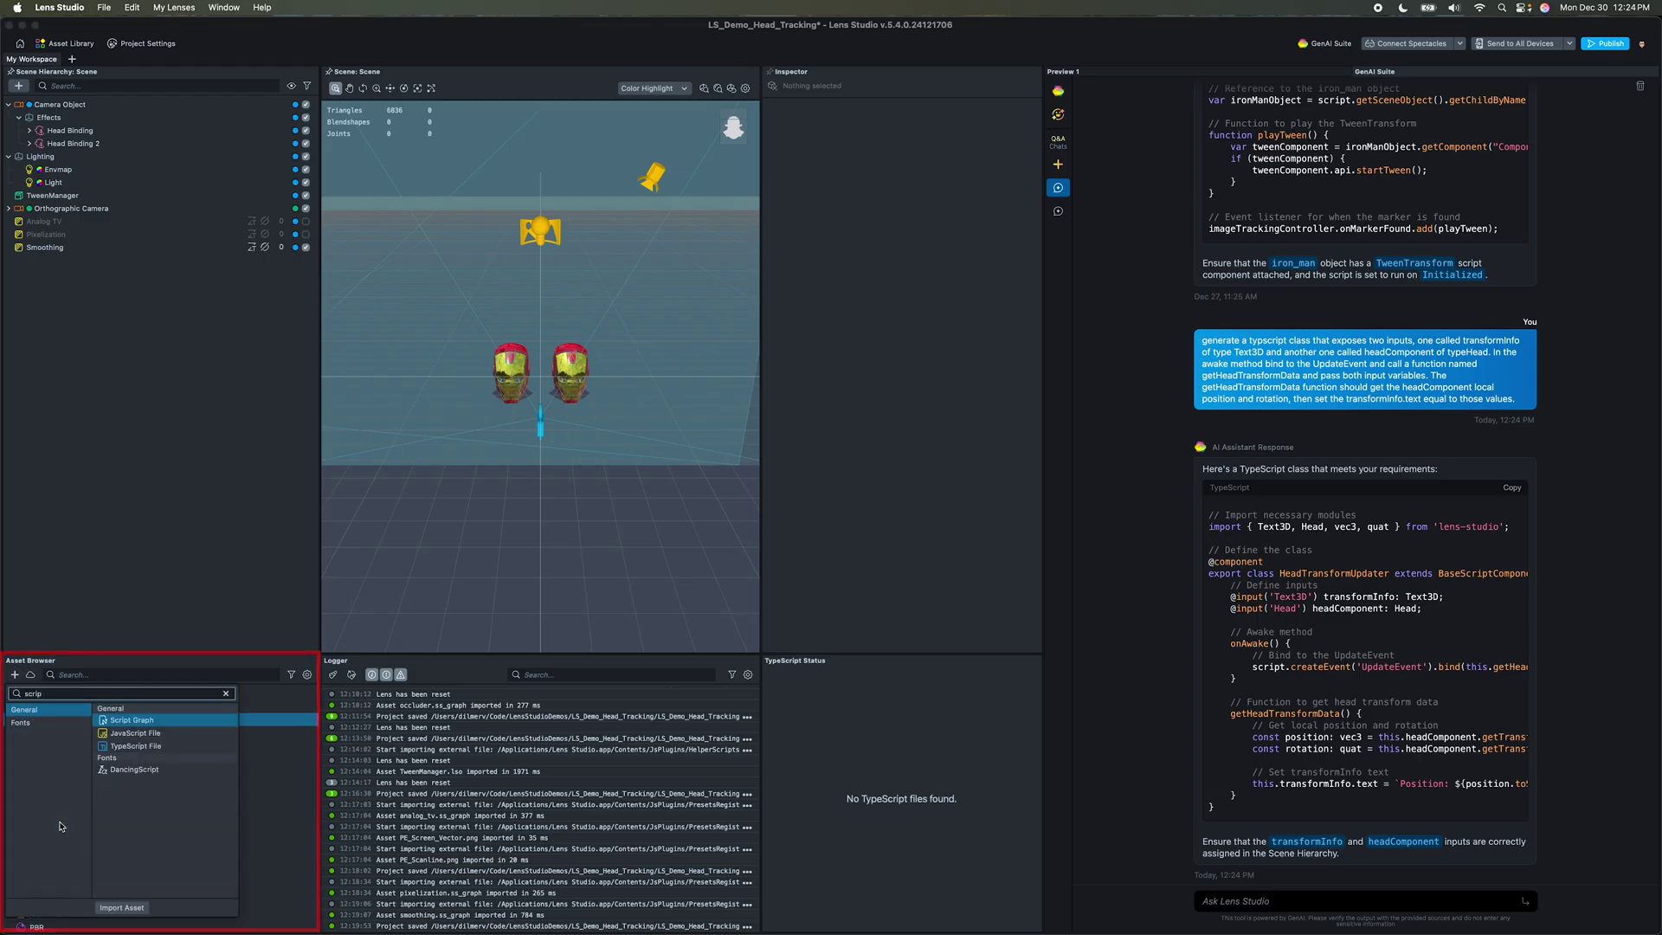
{"action": "left_click", "coordinate": [156, 745]}
{"action": "type", "text": "Head"}
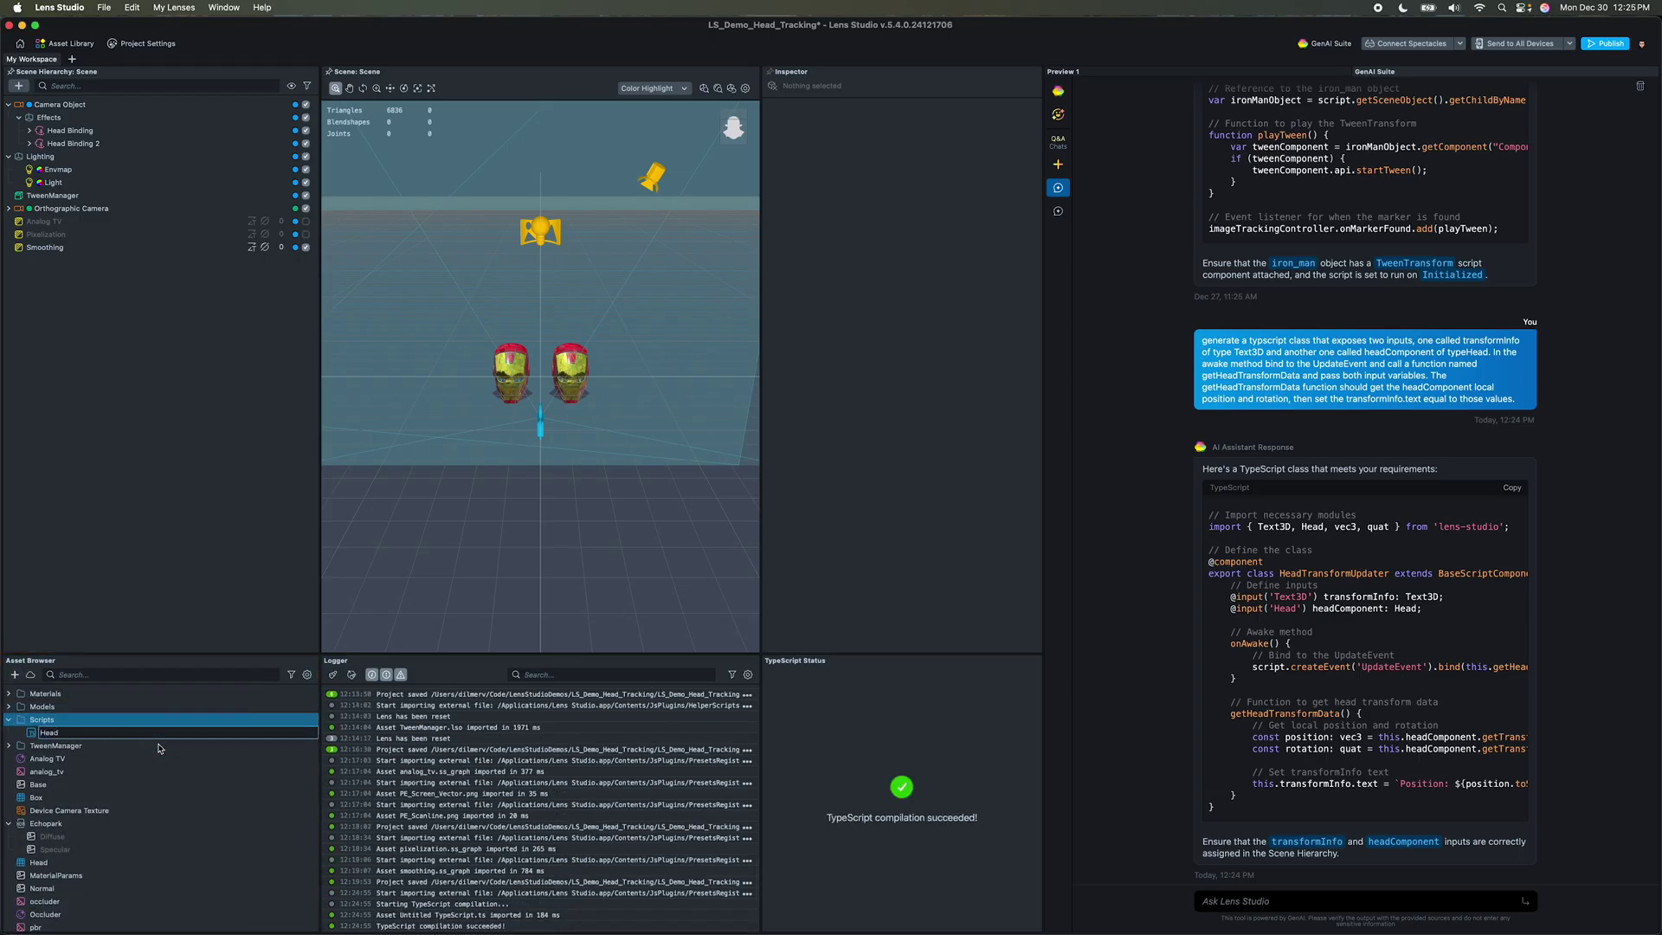
{"action": "type", "text": "BindingInfo"}
{"action": "key", "text": "Return"}
Step: Paste the generated code into HeadBindingInfo.ts, delete the imports, and rename the class HeadBindingInfo
{"action": "left_click", "coordinate": [137, 732]}
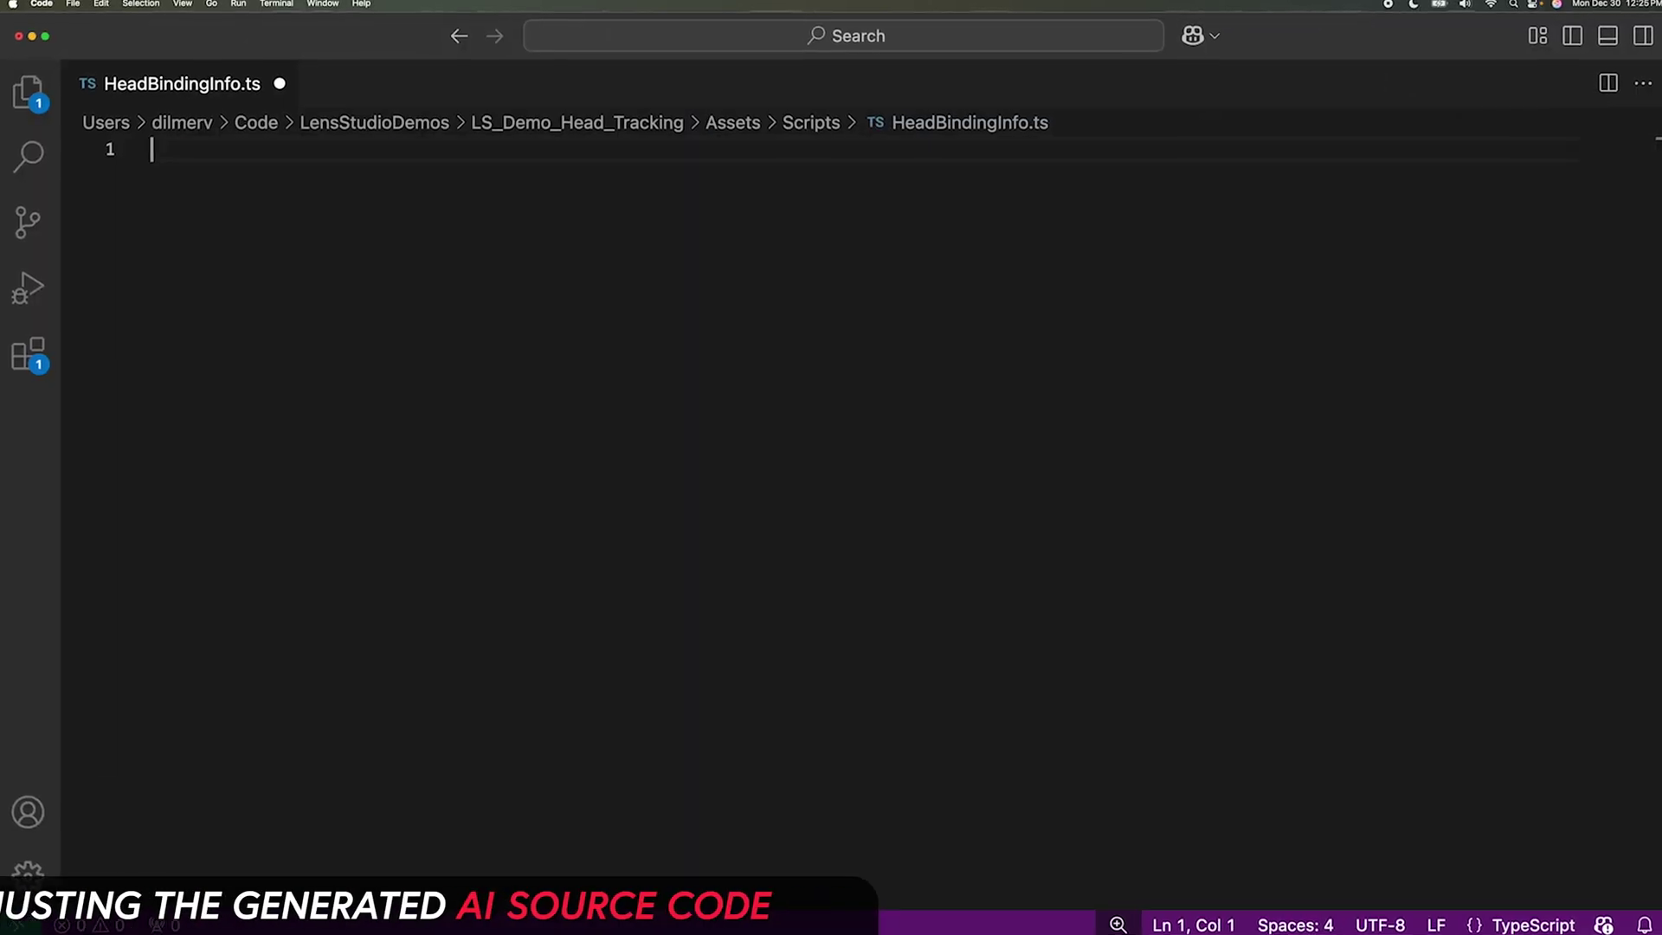
{"action": "type", "text": "// Import necessary modules import { Text3D, Head, vec3, quat } from 'lens-studio';  // Define the class @component export class HeadTransformUpdater extends BaseScriptComponent {     // Define inputs     @input('Text3D') transformInfo: Text3D;     @input('Head') headComponent: Head;      // Awake method     onAwake() {         // Bind to the UpdateEvent         script.createEvent('UpdateEvent').bind(this.getHeadTransformData.bind(this));     }      // Function to get head transform data     getHeadTransformData() {         // Get local position and rotation         const position: vec3 = this.headComponent.getTransform().getLocalPosition();         const rotation: quat = this.headComponent.getTransform().getLocalRotation();          // Set transformInfo text         this.transformInfo.text = `Position: ${position.toString()}, Rotation: ${rotation.toString()}`;     } }"}
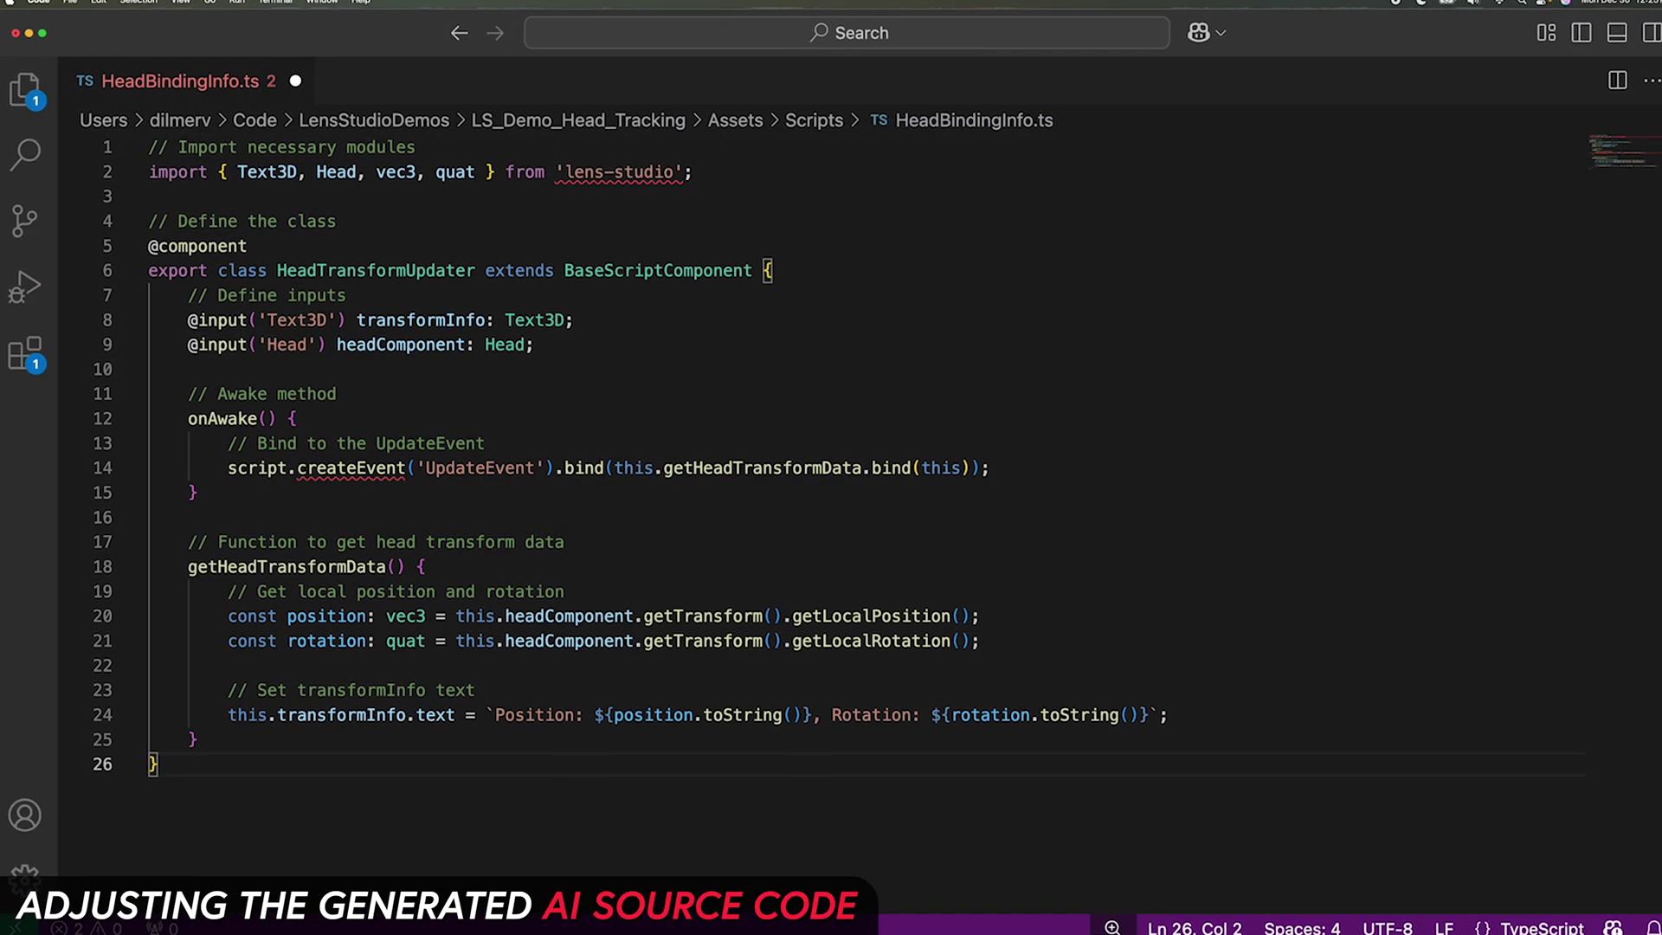
{"action": "left_click_drag", "start_coordinate": [151, 149], "coordinate": [151, 199]}
{"action": "key", "text": "BackSpace"}
{"action": "double_click", "coordinate": [397, 194]}
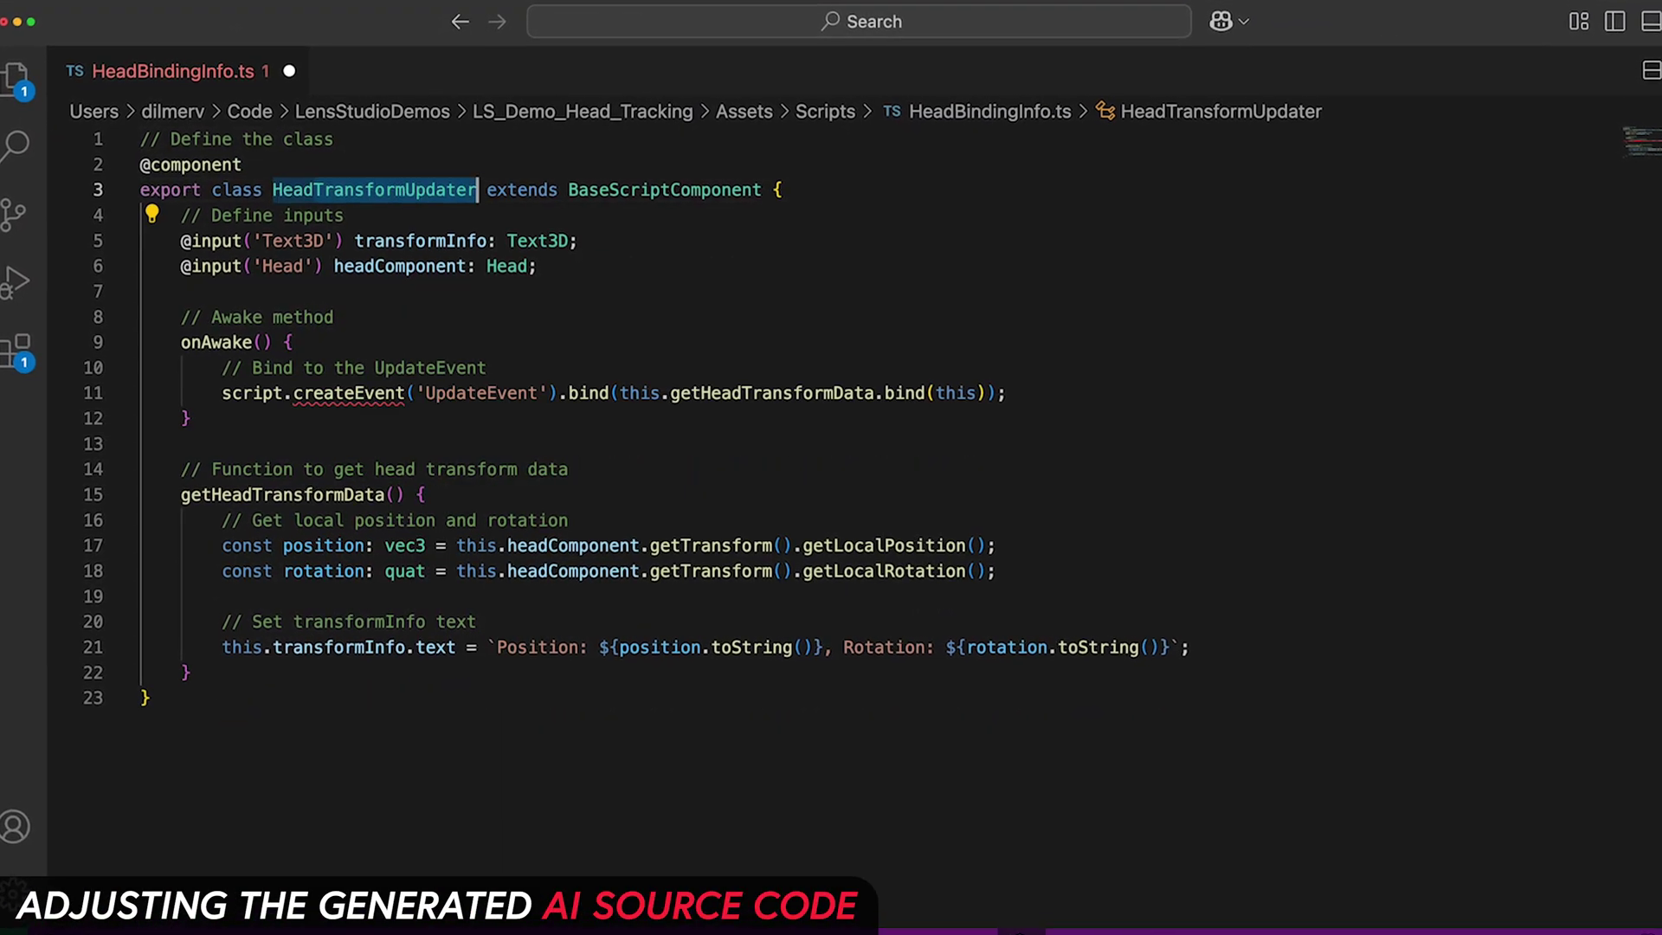
{"action": "type", "text": "HeadBindingInfo"}
{"action": "left_click_drag", "start_coordinate": [244, 243], "coordinate": [345, 242]}
{"action": "key", "text": "BackSpace"}
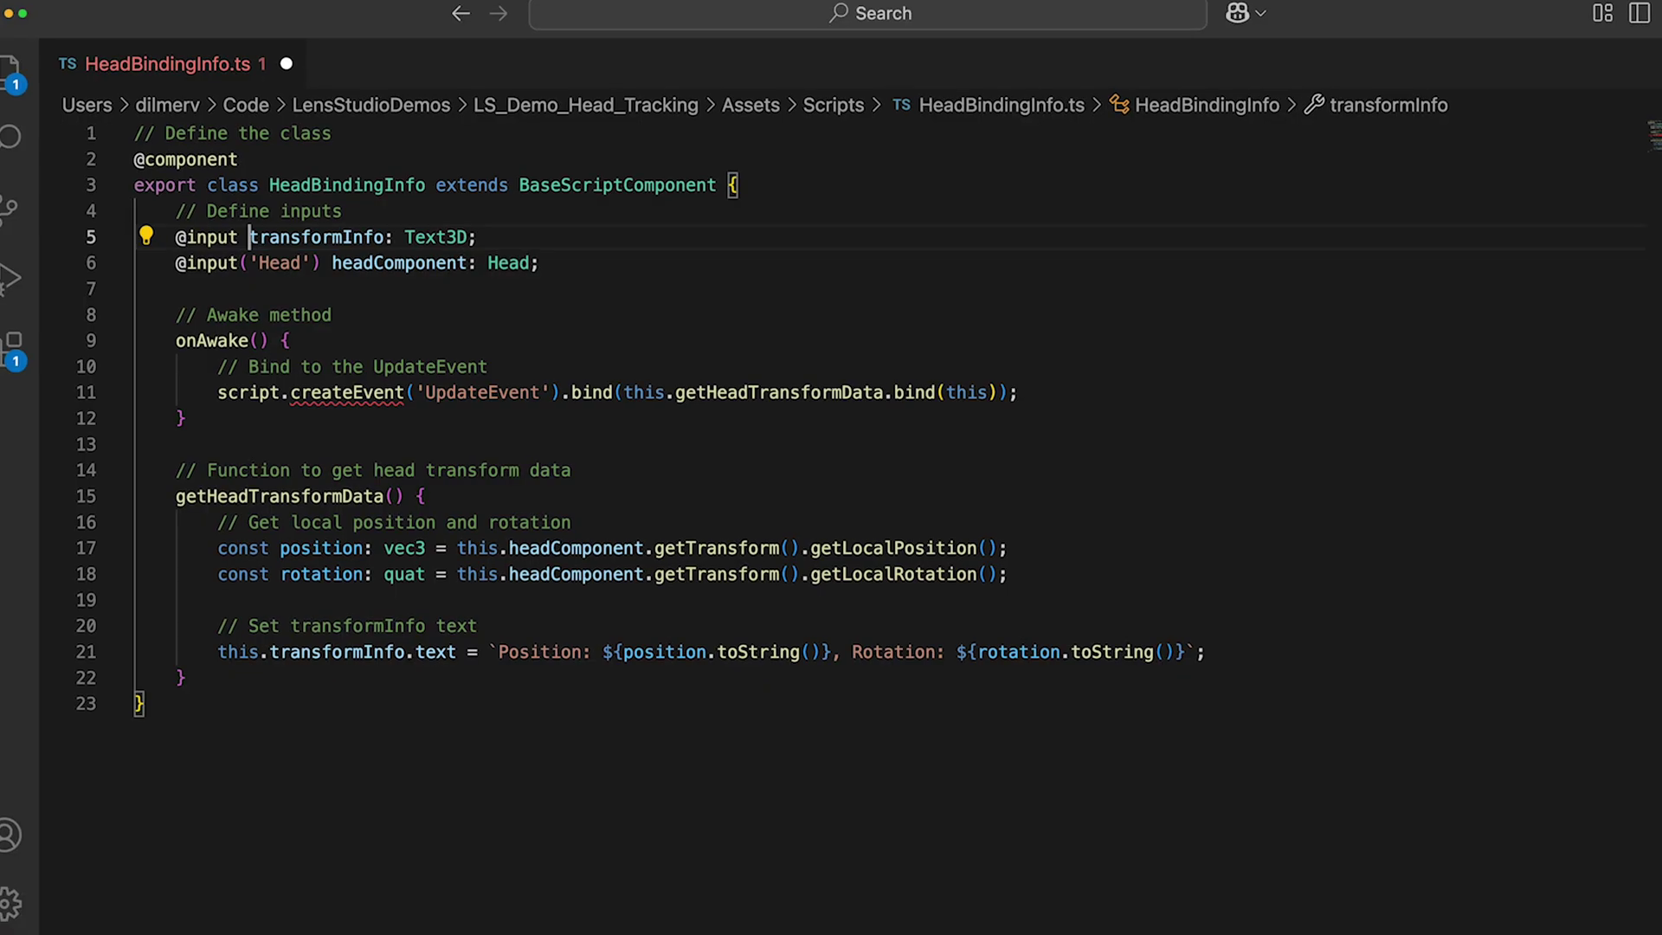
{"action": "key", "text": "Return"}
{"action": "key", "text": "End"}
{"action": "key", "text": "Return"}
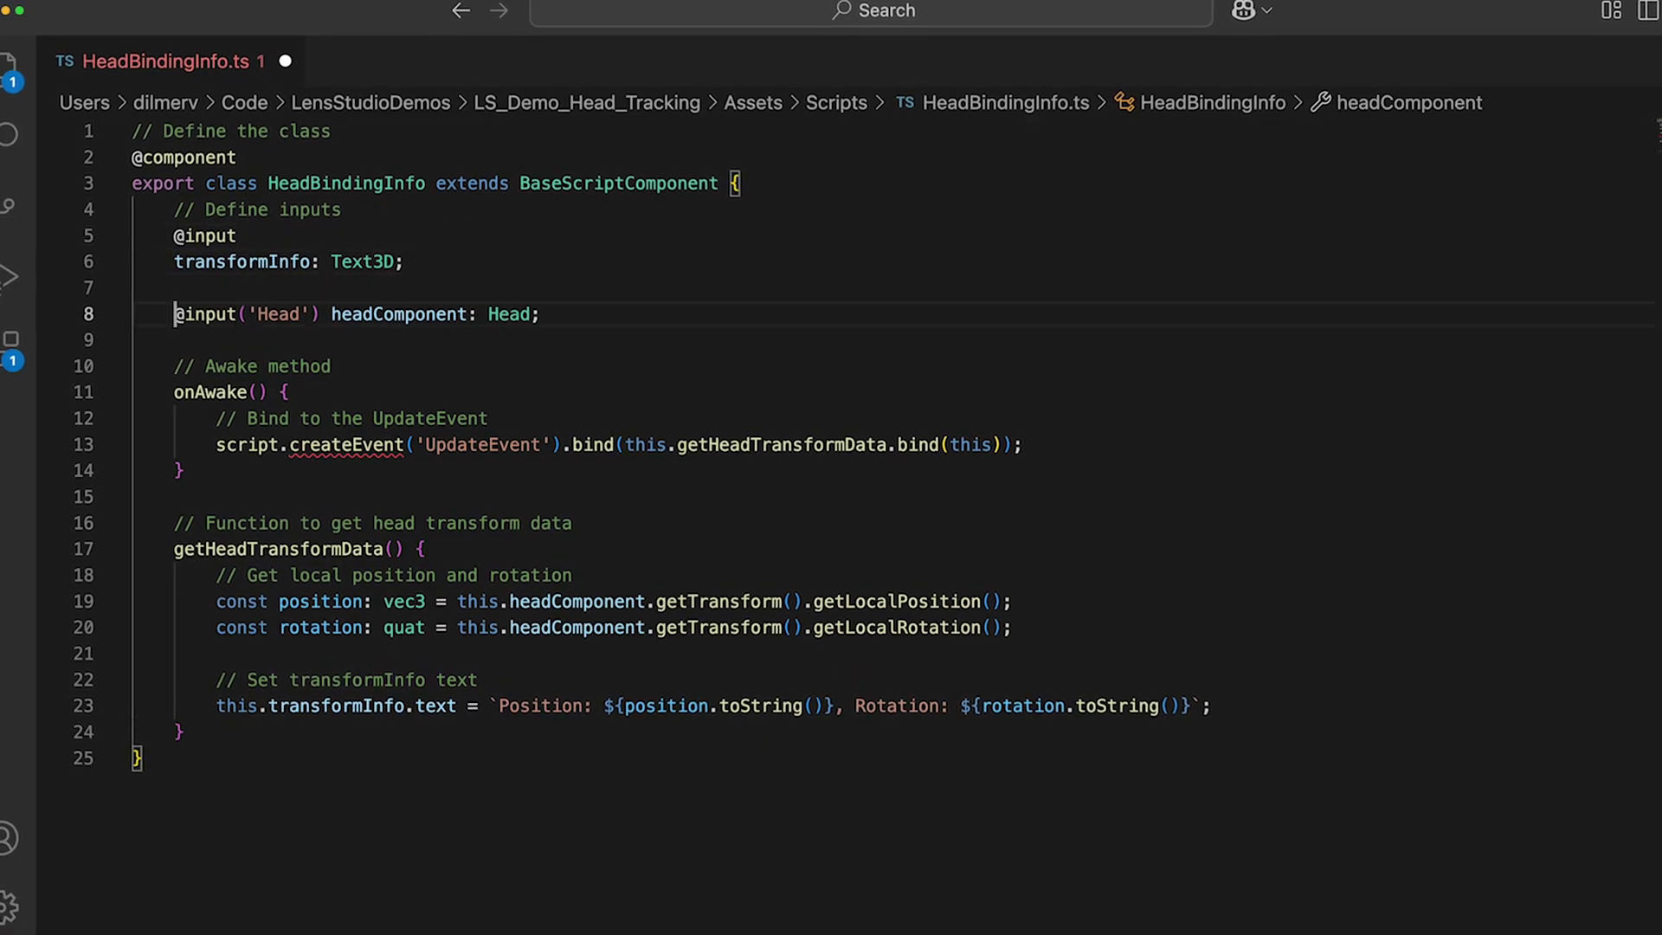
{"action": "key", "text": "BackSpace"}
{"action": "key", "text": "BackSpace"}
{"action": "key", "text": "BackSpace"}
{"action": "key", "text": "BackSpace"}
{"action": "key", "text": "BackSpace"}
{"action": "key", "text": "BackSpace"}
{"action": "key", "text": "BackSpace"}
{"action": "key", "text": "BackSpace"}
{"action": "key", "text": "Return"}
{"action": "key", "text": "Down"}
{"action": "key", "text": "Down"}
Step: Replace script with this, put the rotation text on its own line, and save
{"action": "double_click", "coordinate": [246, 471]}
{"action": "type", "text": "this"}
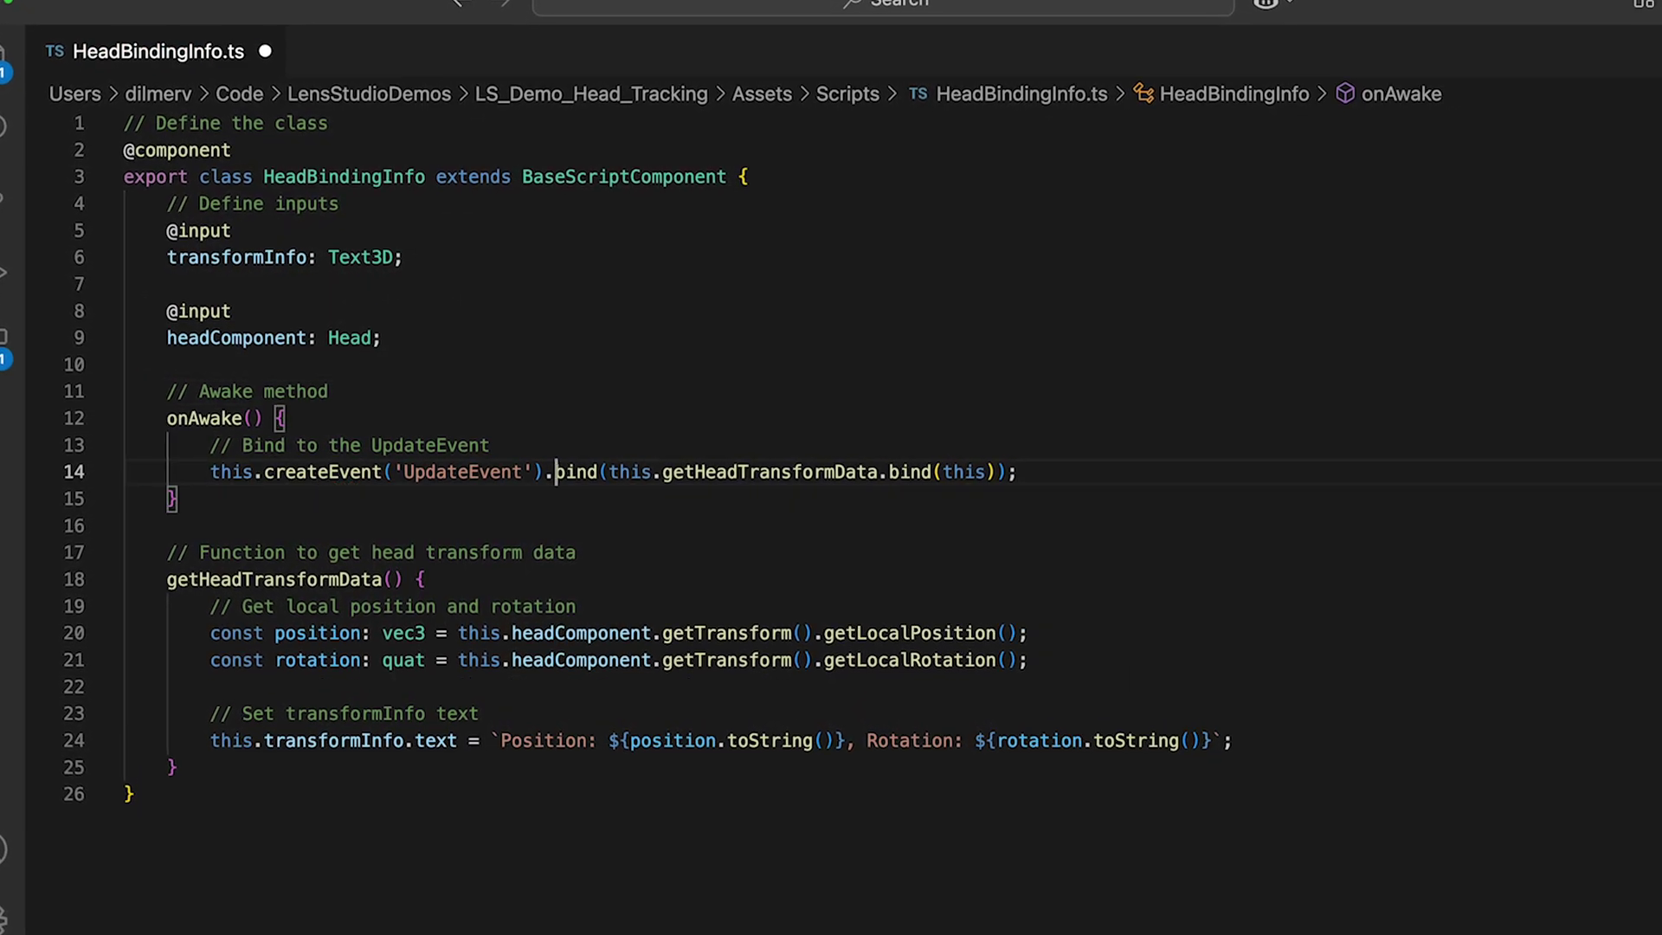
{"action": "scroll", "coordinate": [606, 519], "scroll_direction": "down", "scroll_amount": 2}
{"action": "left_click_drag", "start_coordinate": [210, 587], "coordinate": [1116, 592]}
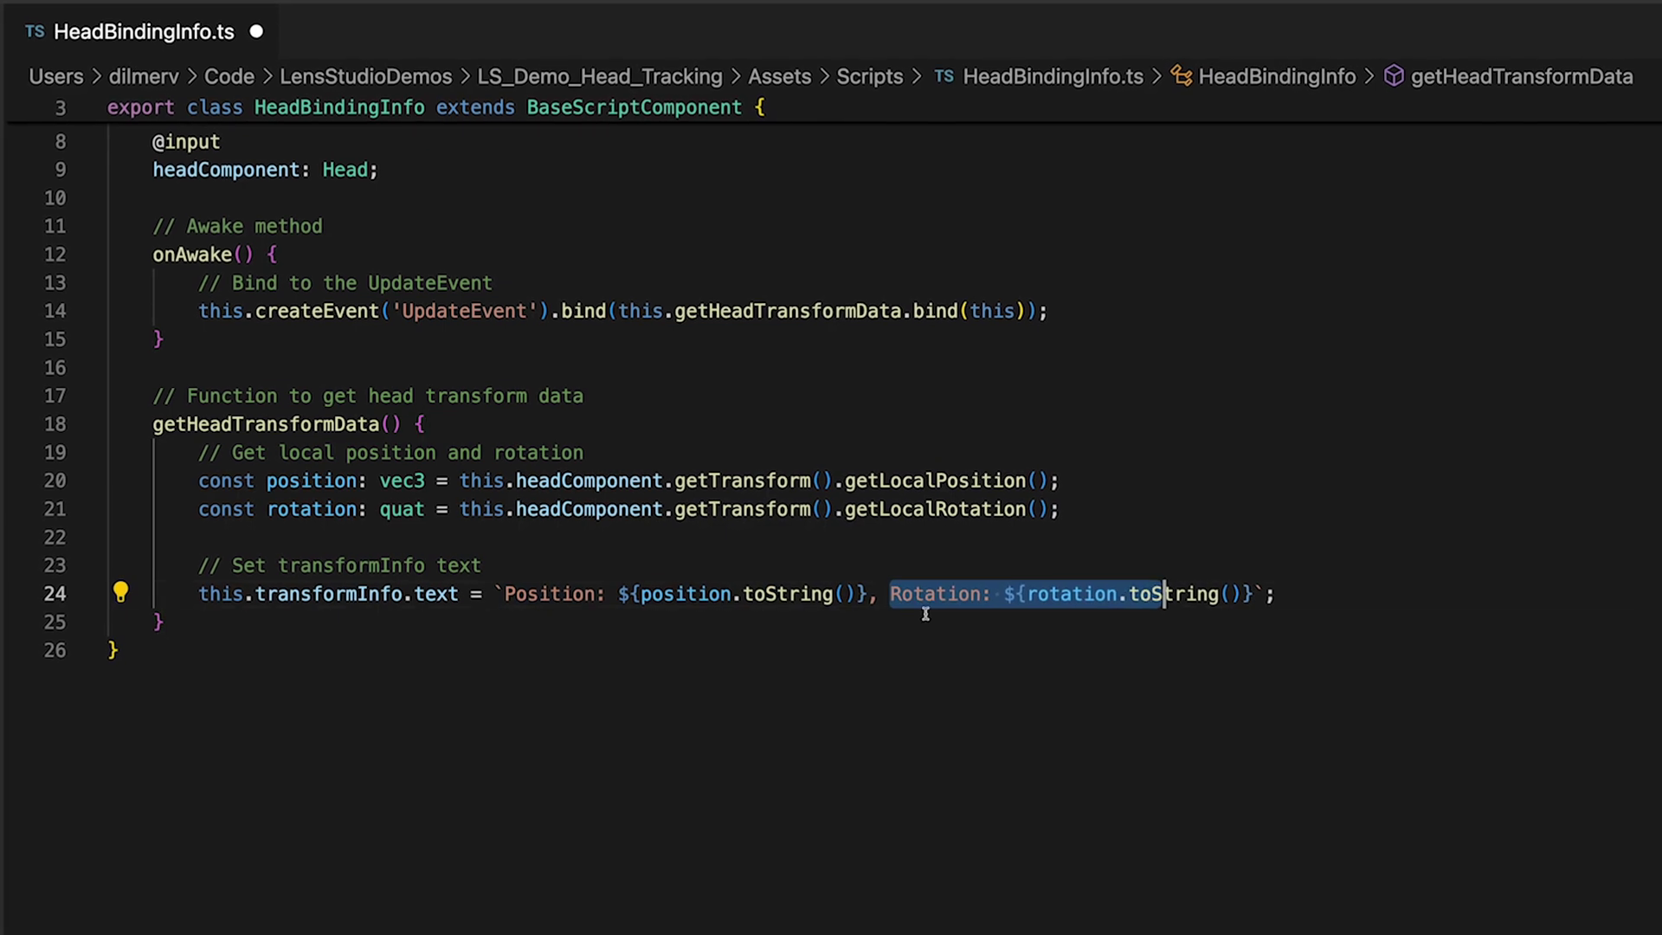
{"action": "key", "text": "Left"}
{"action": "key", "text": "BackSpace"}
{"action": "key", "text": "BackSpace"}
{"action": "key", "text": "ctrl+s"}
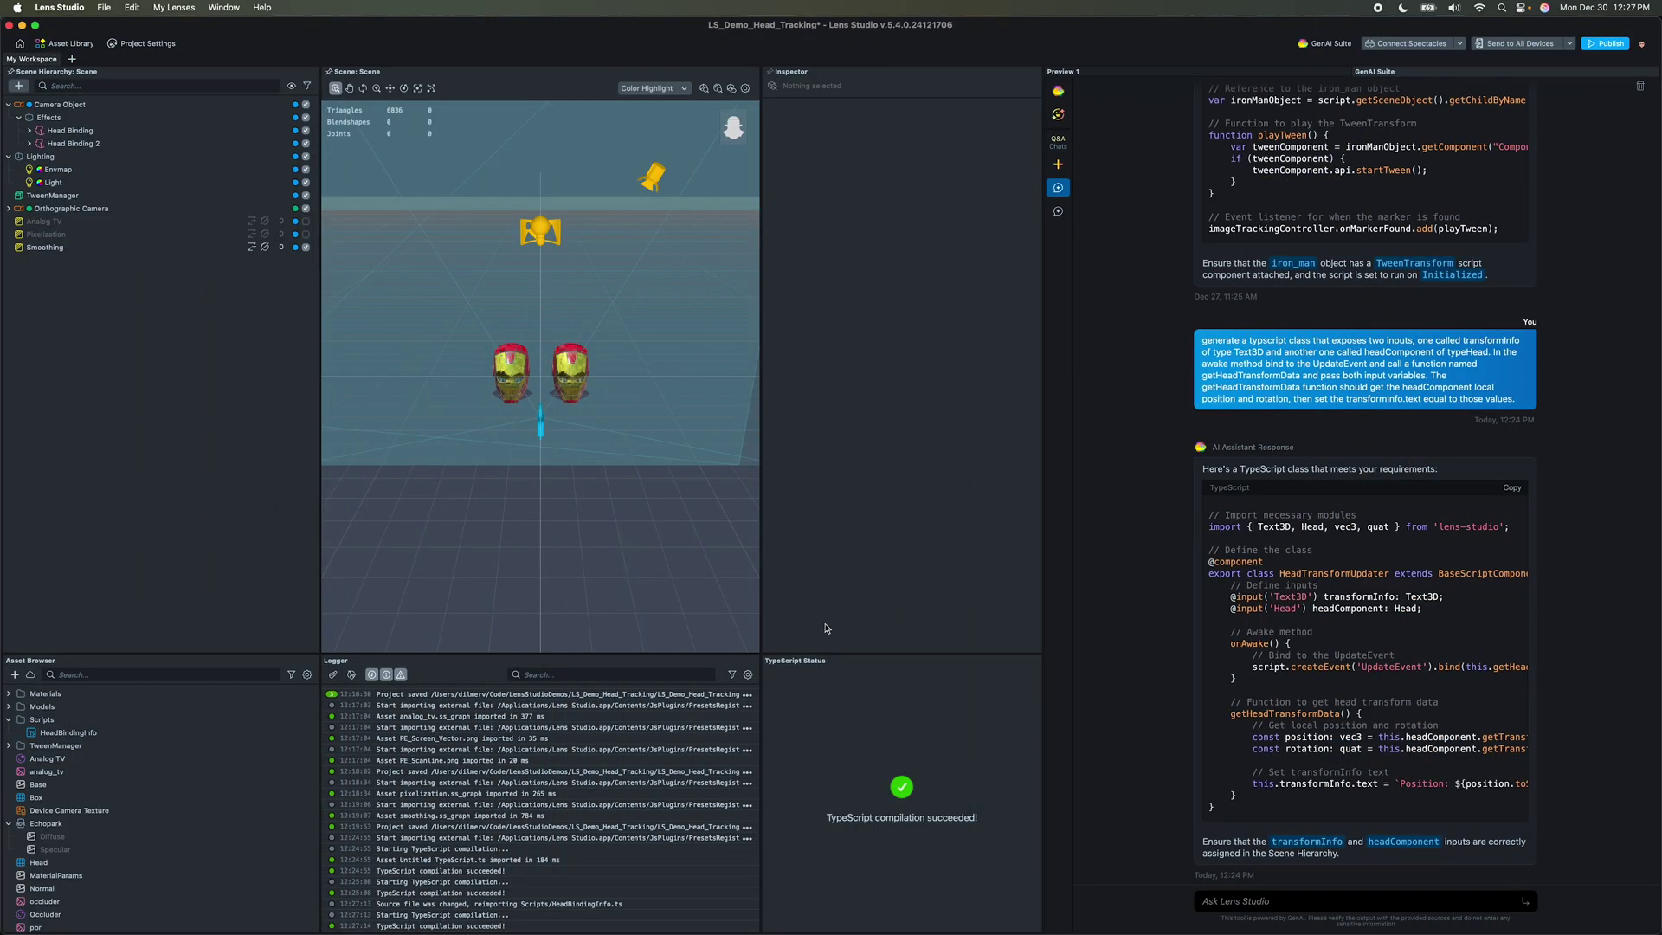
Step: Add the HeadBindingInfo script component to the Head Binding
{"action": "left_click", "coordinate": [110, 132]}
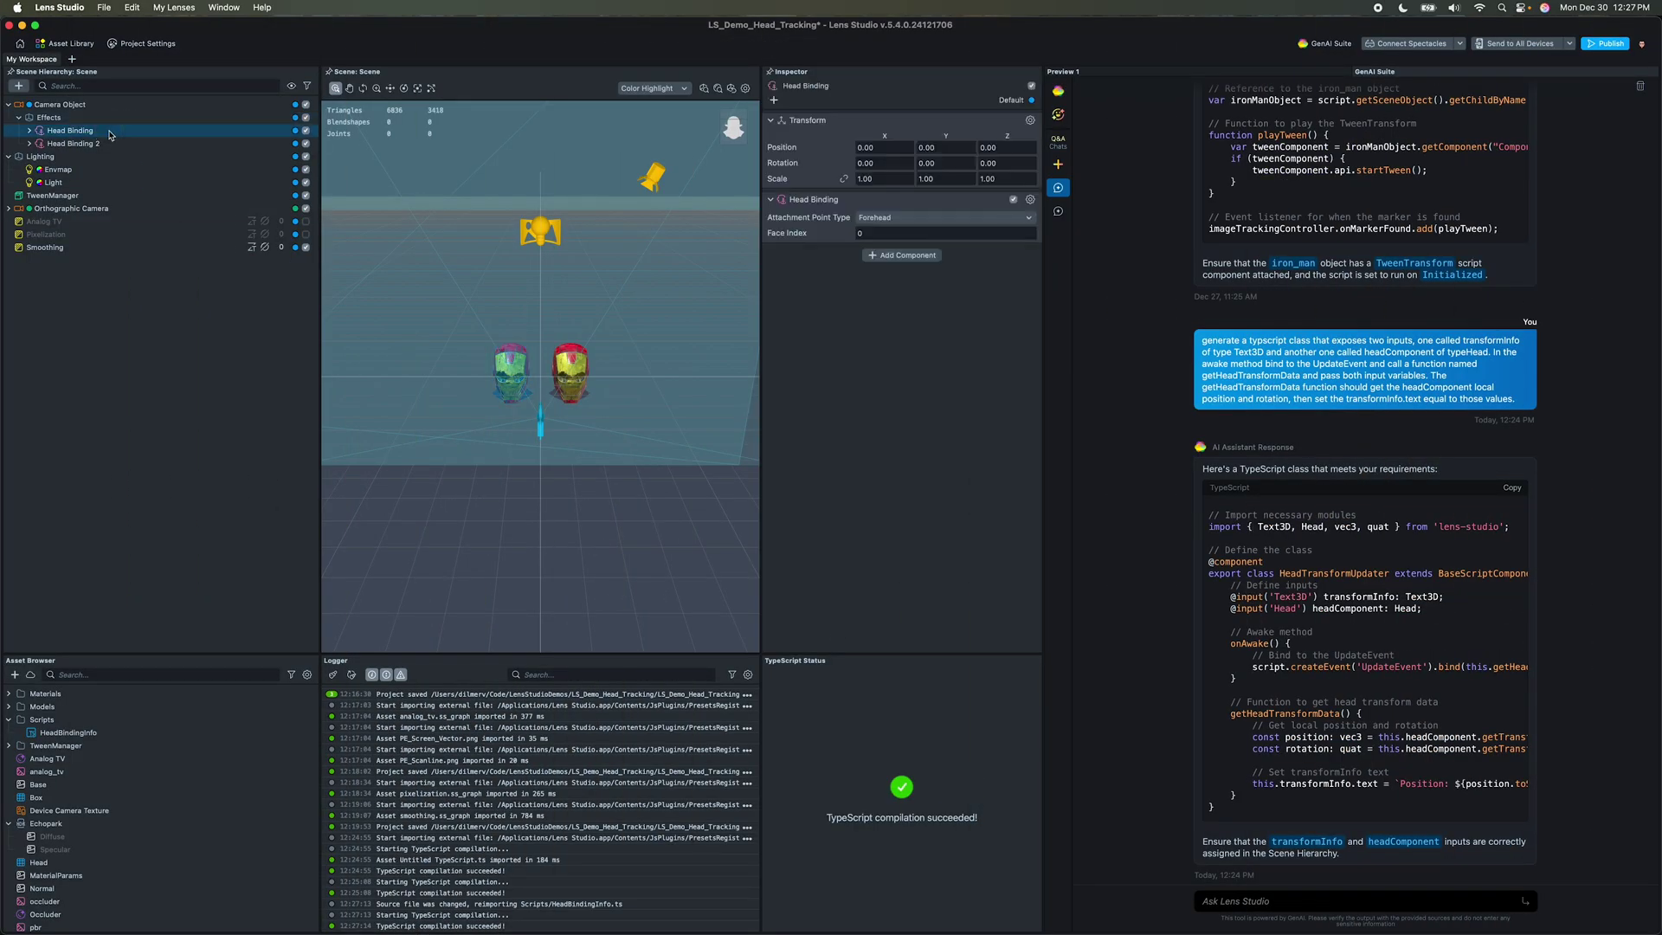
{"action": "left_click", "coordinate": [903, 255]}
{"action": "type", "text": "Head"}
{"action": "key", "text": "Return"}
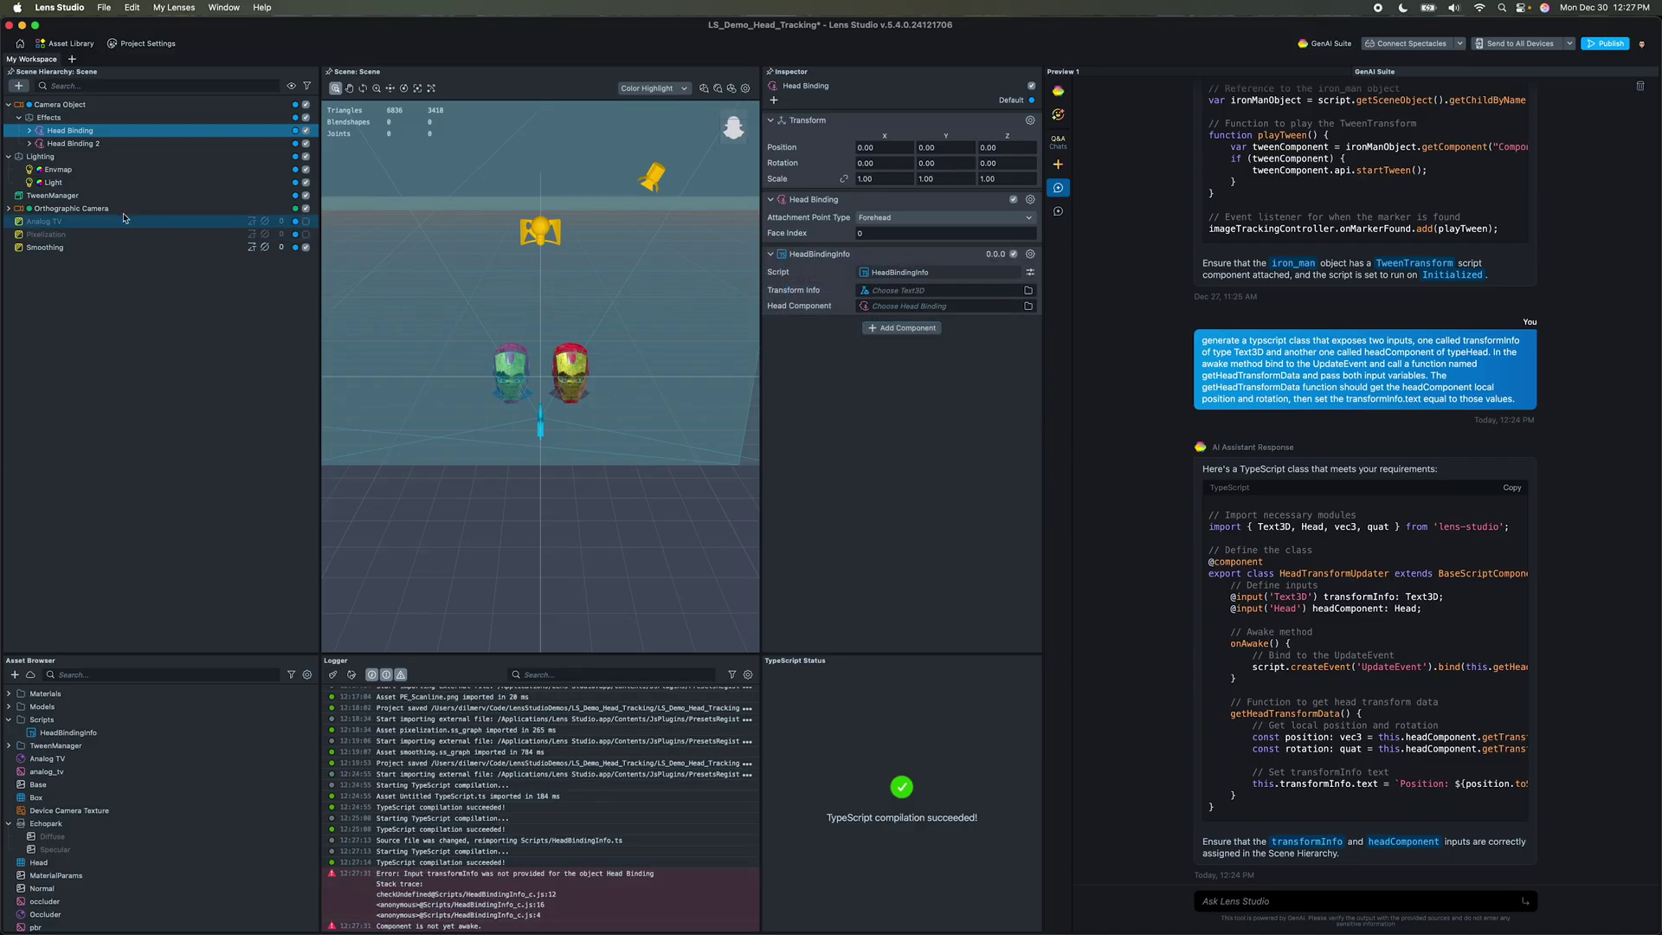
Step: Add a new Head Transform Info Text object under the Head Binding
{"action": "left_click", "coordinate": [30, 130]}
{"action": "left_click", "coordinate": [29, 169]}
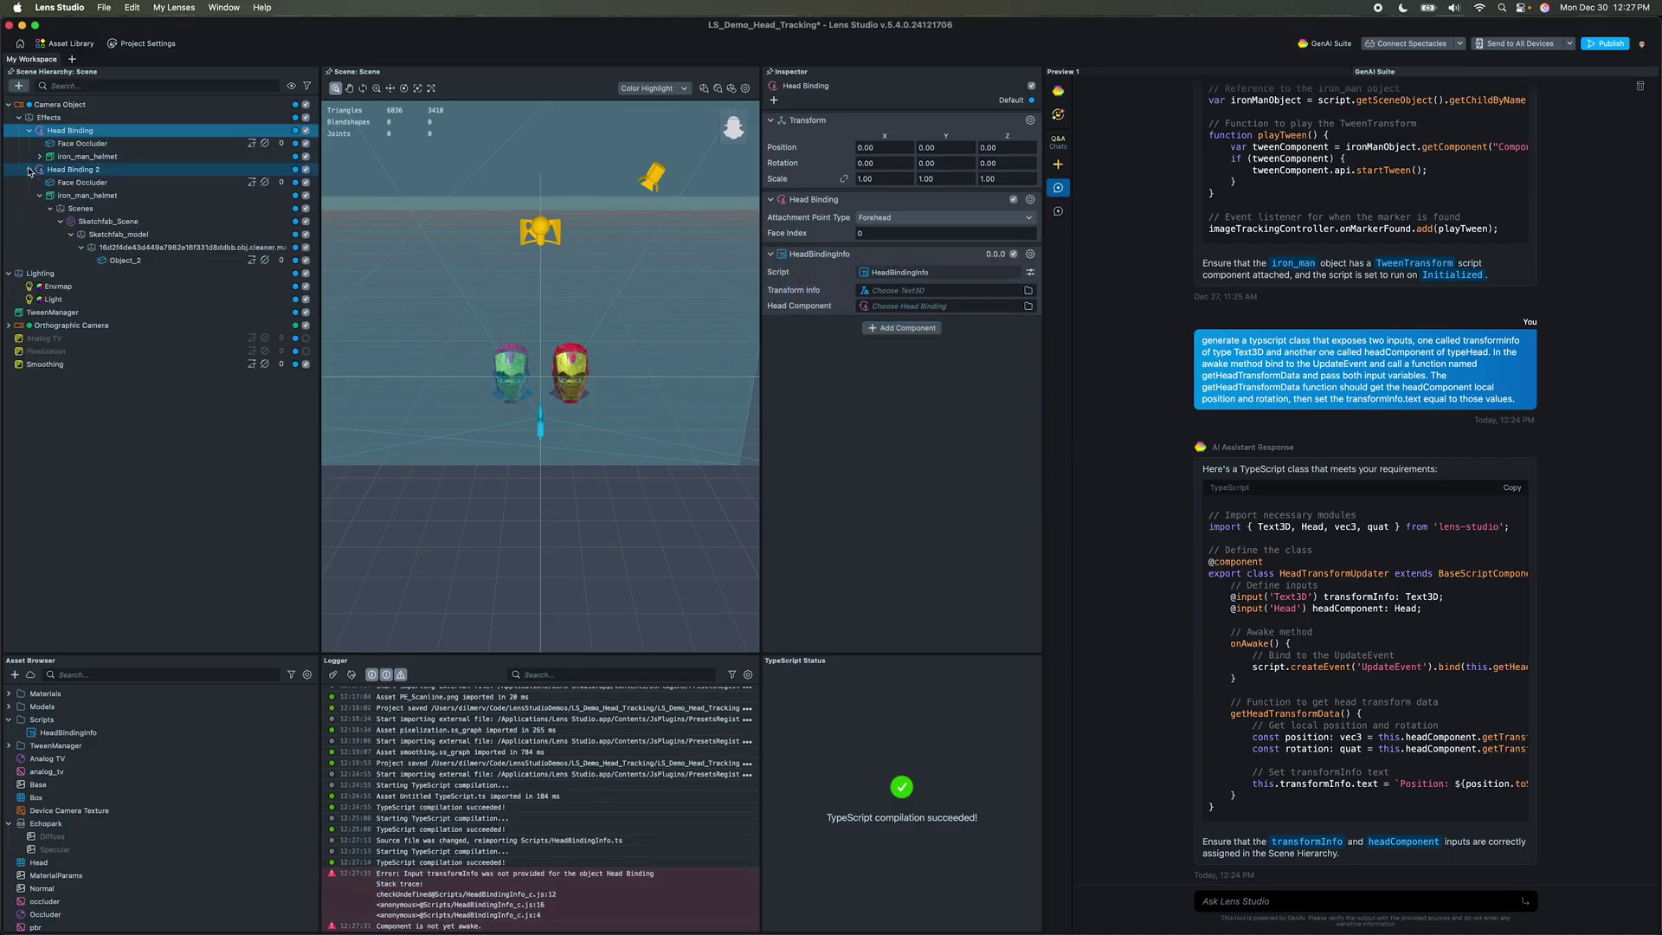
{"action": "left_click", "coordinate": [40, 195]}
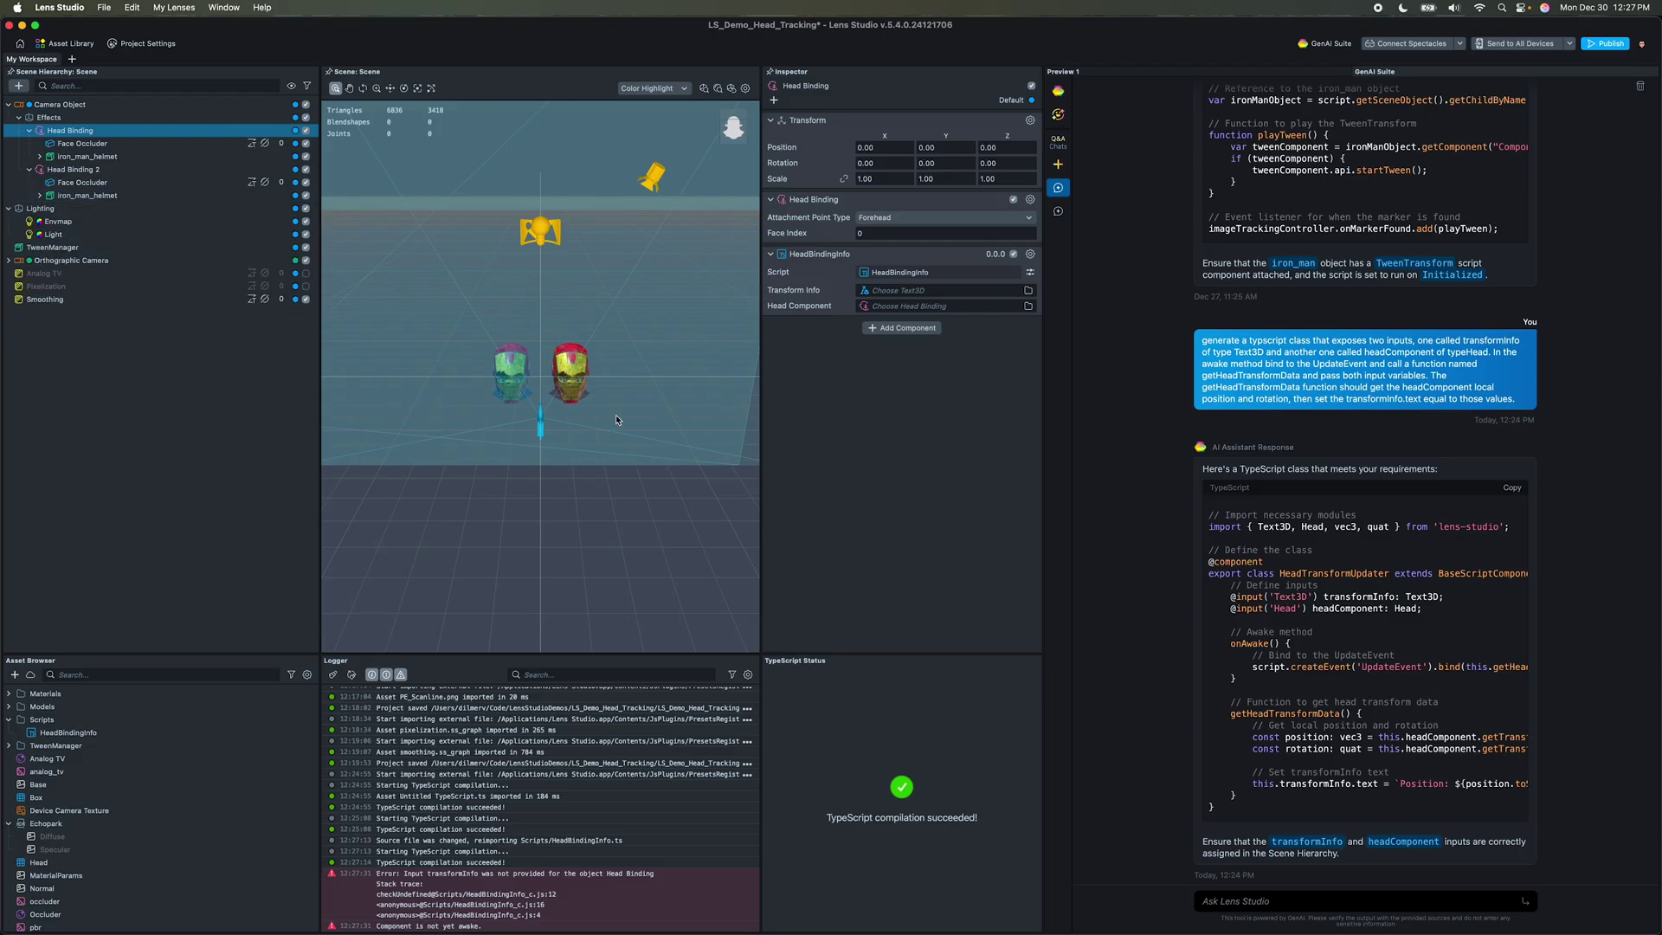
{"action": "scroll", "coordinate": [594, 342], "scroll_direction": "up", "scroll_amount": 2}
{"action": "scroll", "coordinate": [594, 342], "scroll_direction": "up", "scroll_amount": 3}
{"action": "left_click", "coordinate": [18, 86]}
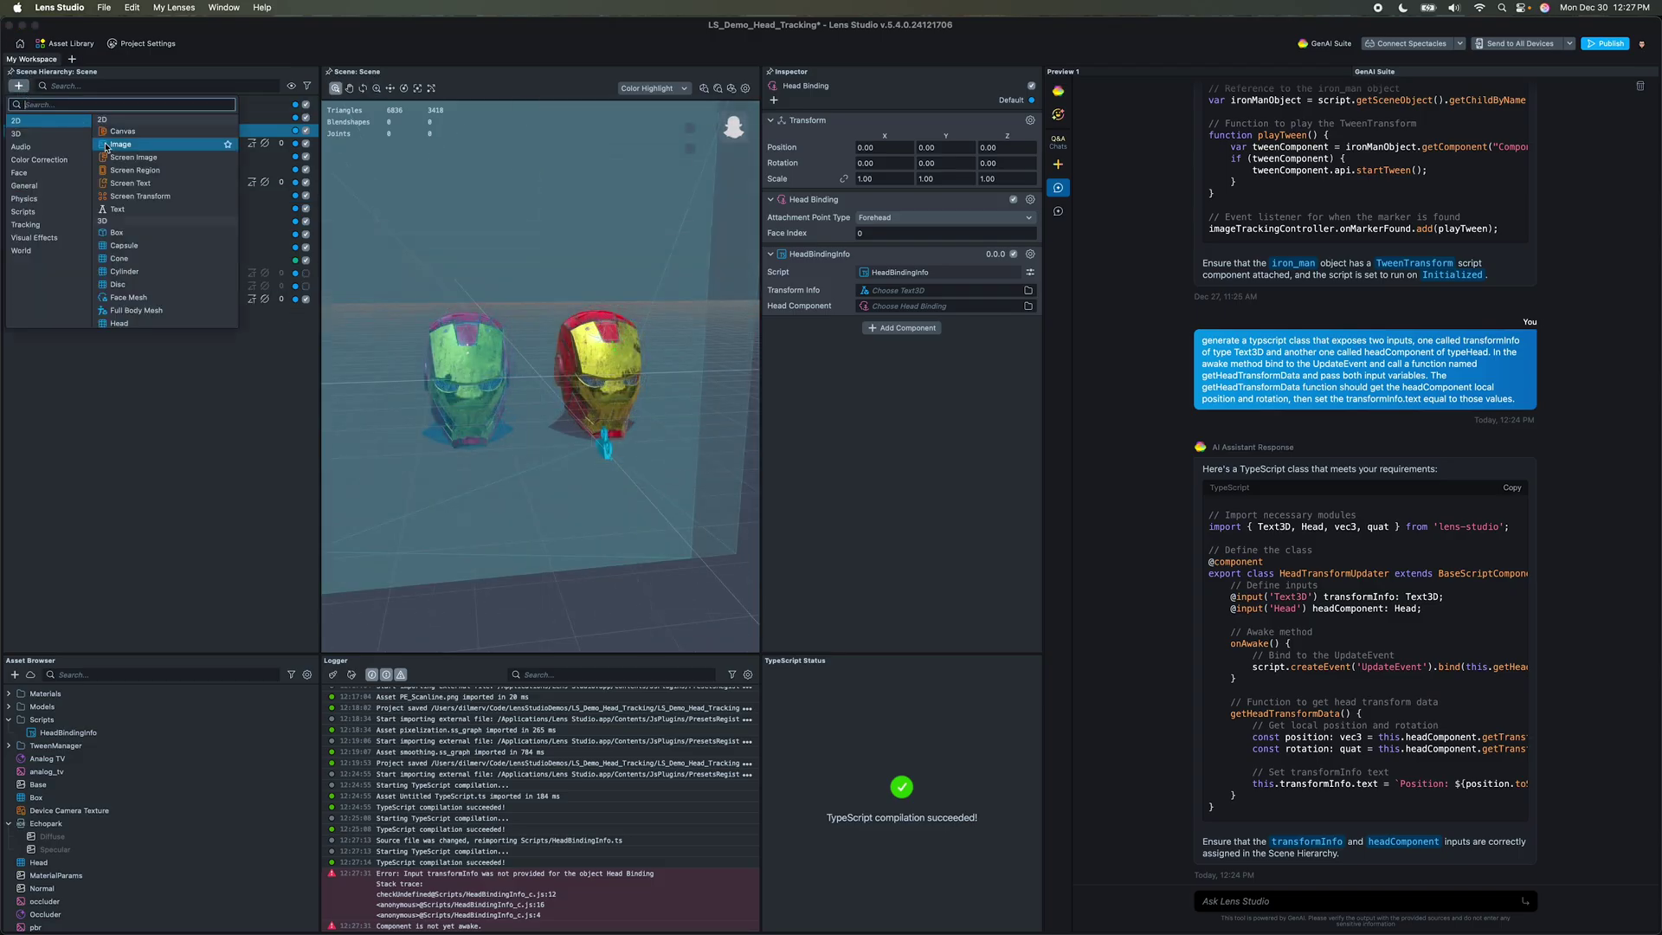
{"action": "left_click", "coordinate": [131, 211]}
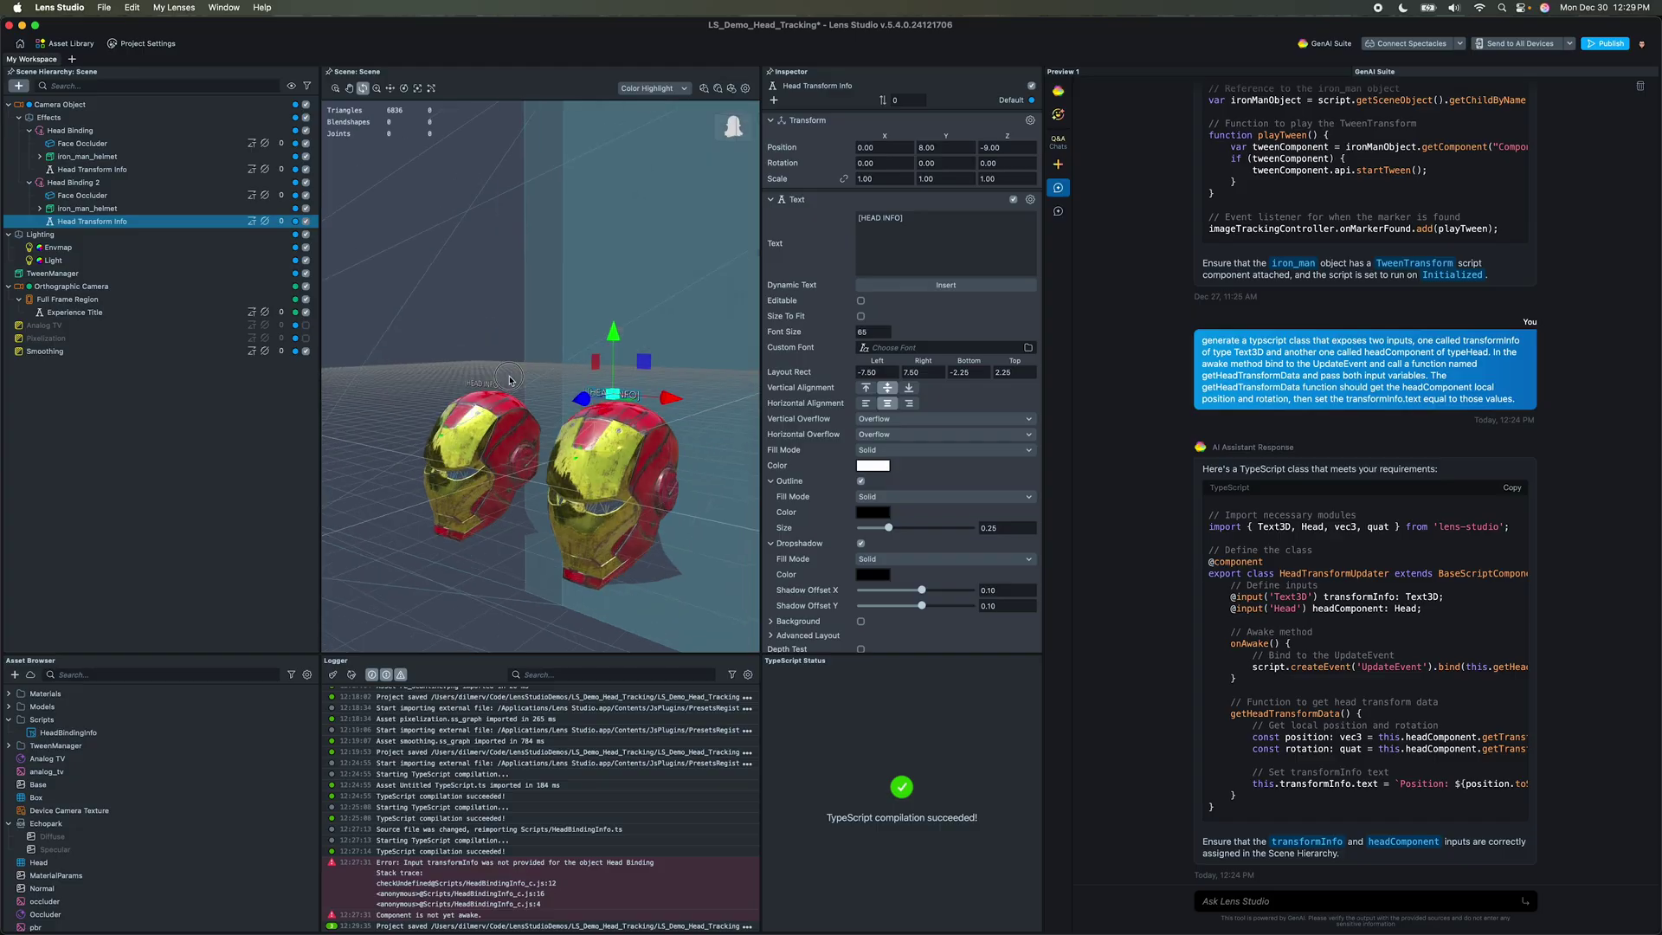
{"action": "scroll", "coordinate": [509, 380], "scroll_direction": "up", "scroll_amount": 5}
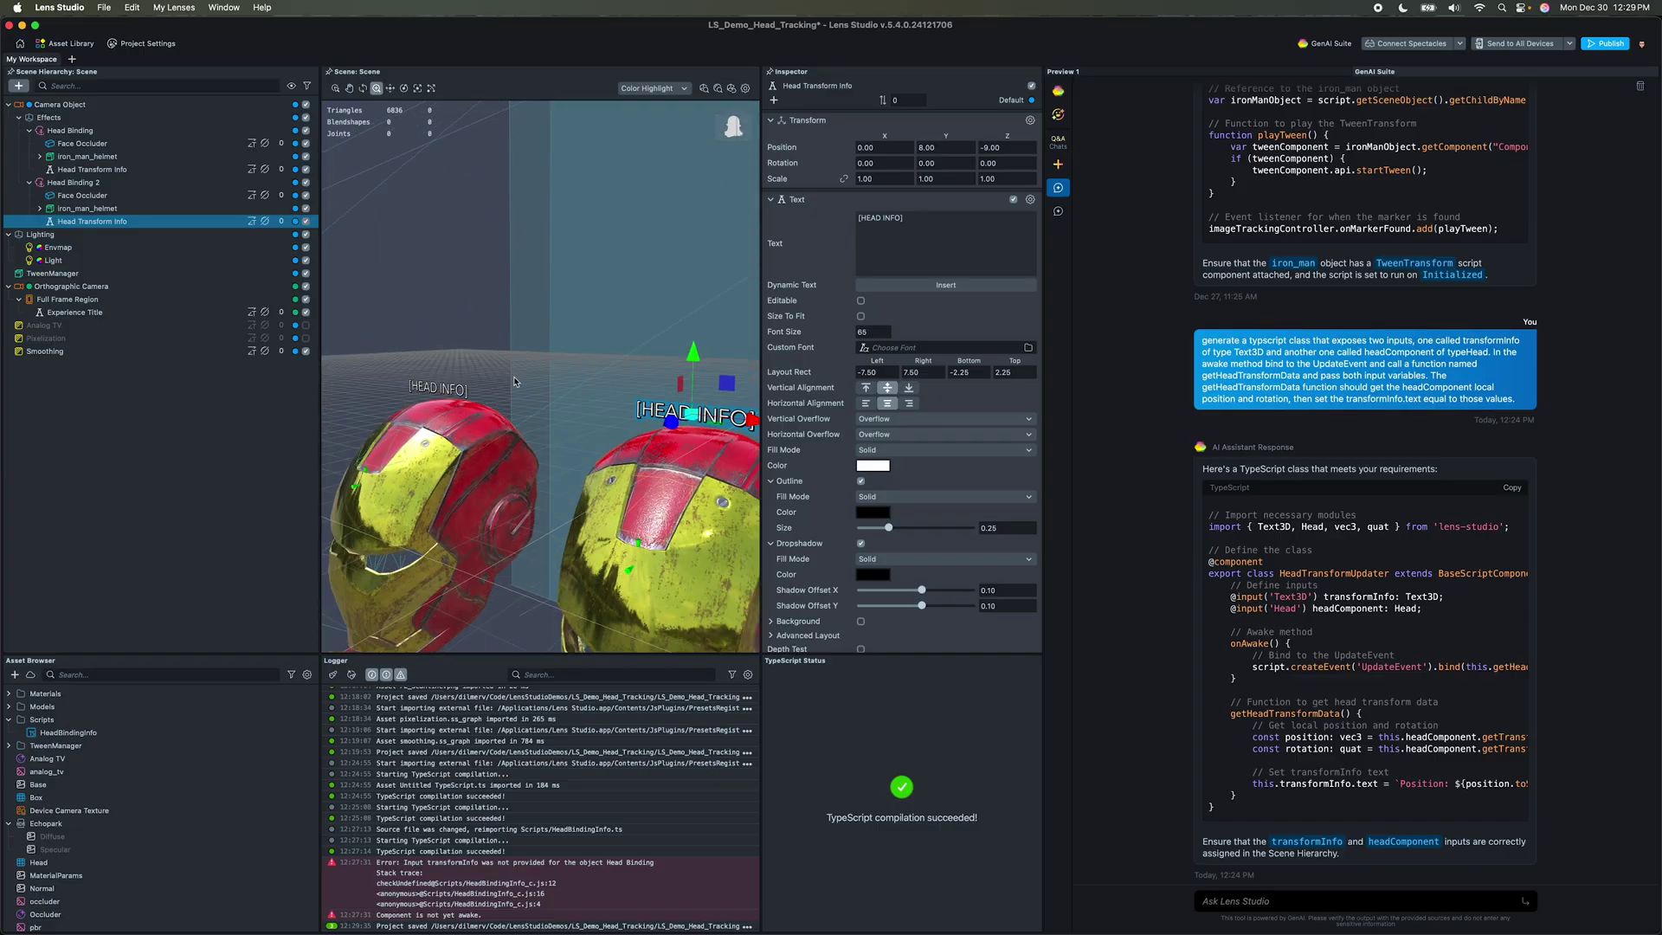
{"action": "scroll", "coordinate": [509, 379], "scroll_direction": "down", "scroll_amount": 3}
{"action": "key", "text": "w"}
Step: Link Head Transform Info and Head Binding to the script inputs, changing the type from Text3D to Text
{"action": "left_click", "coordinate": [115, 131]}
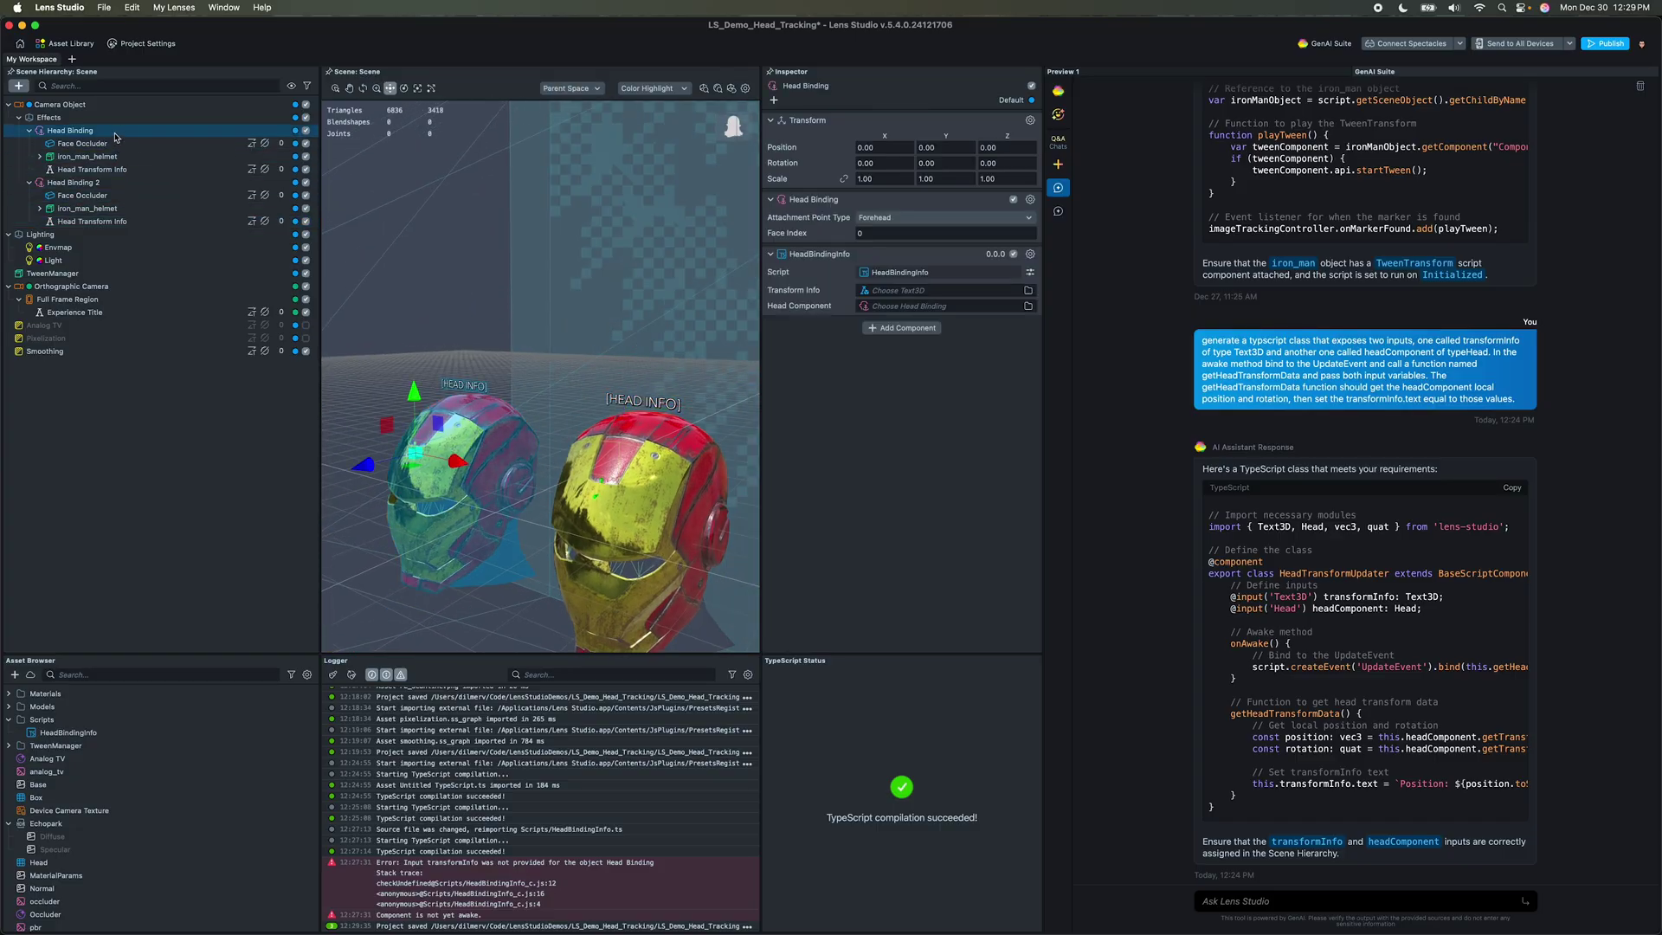
{"action": "left_click_drag", "start_coordinate": [104, 173], "coordinate": [955, 289]}
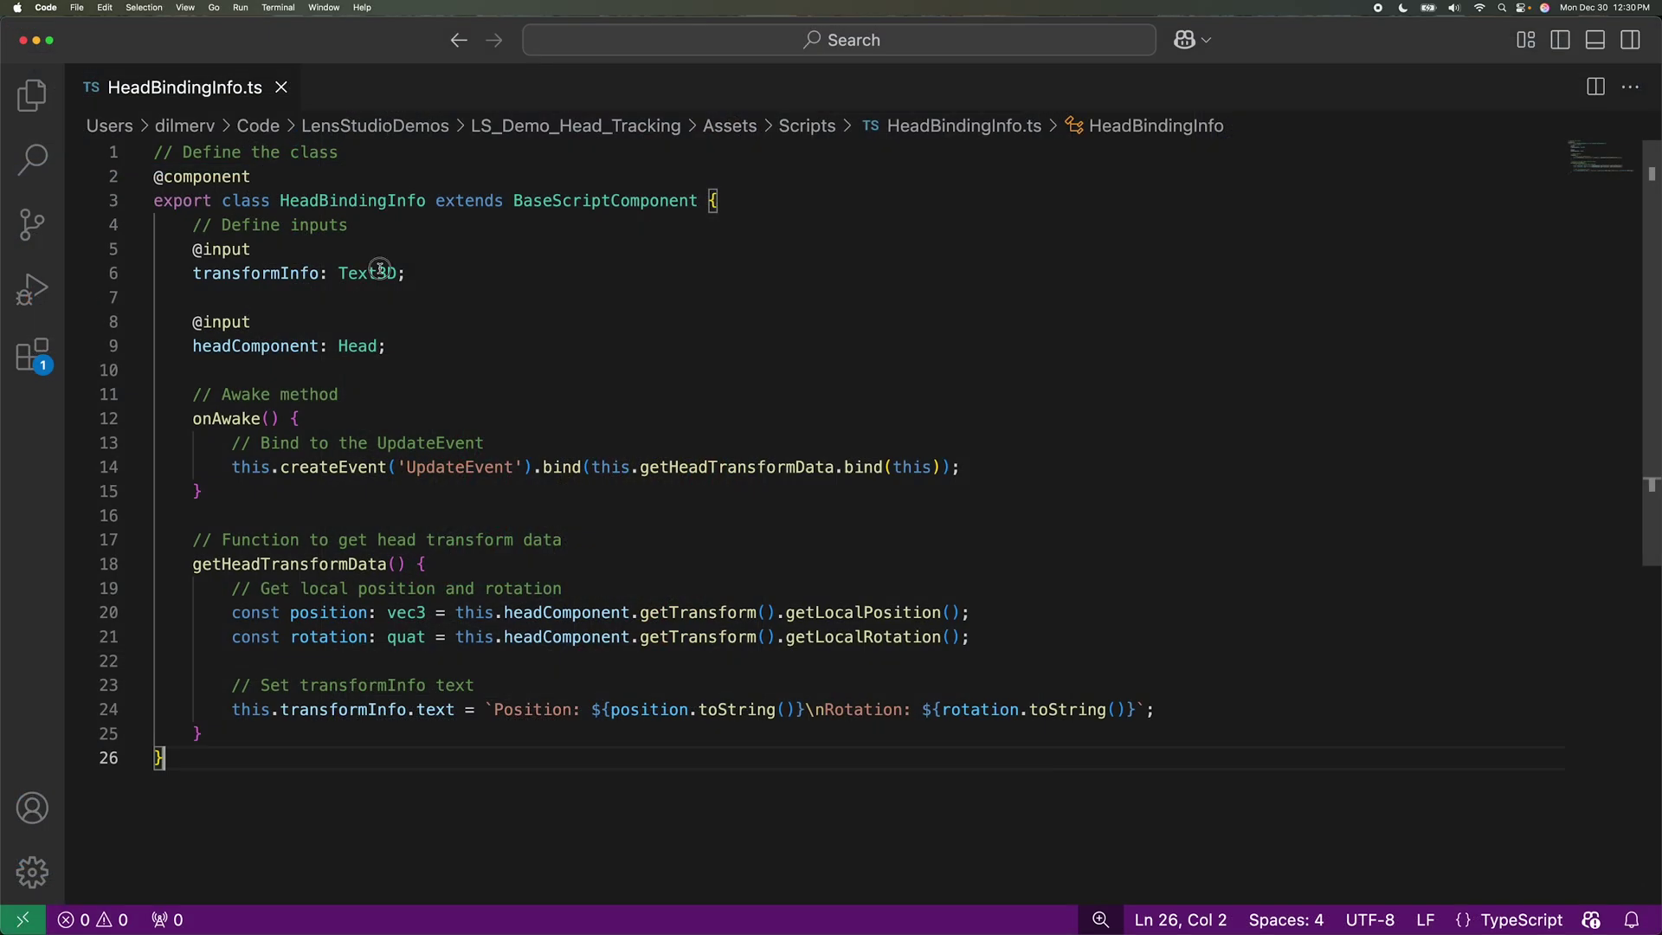
{"action": "left_click_drag", "start_coordinate": [395, 274], "coordinate": [376, 273]}
{"action": "key", "text": "BackSpace"}
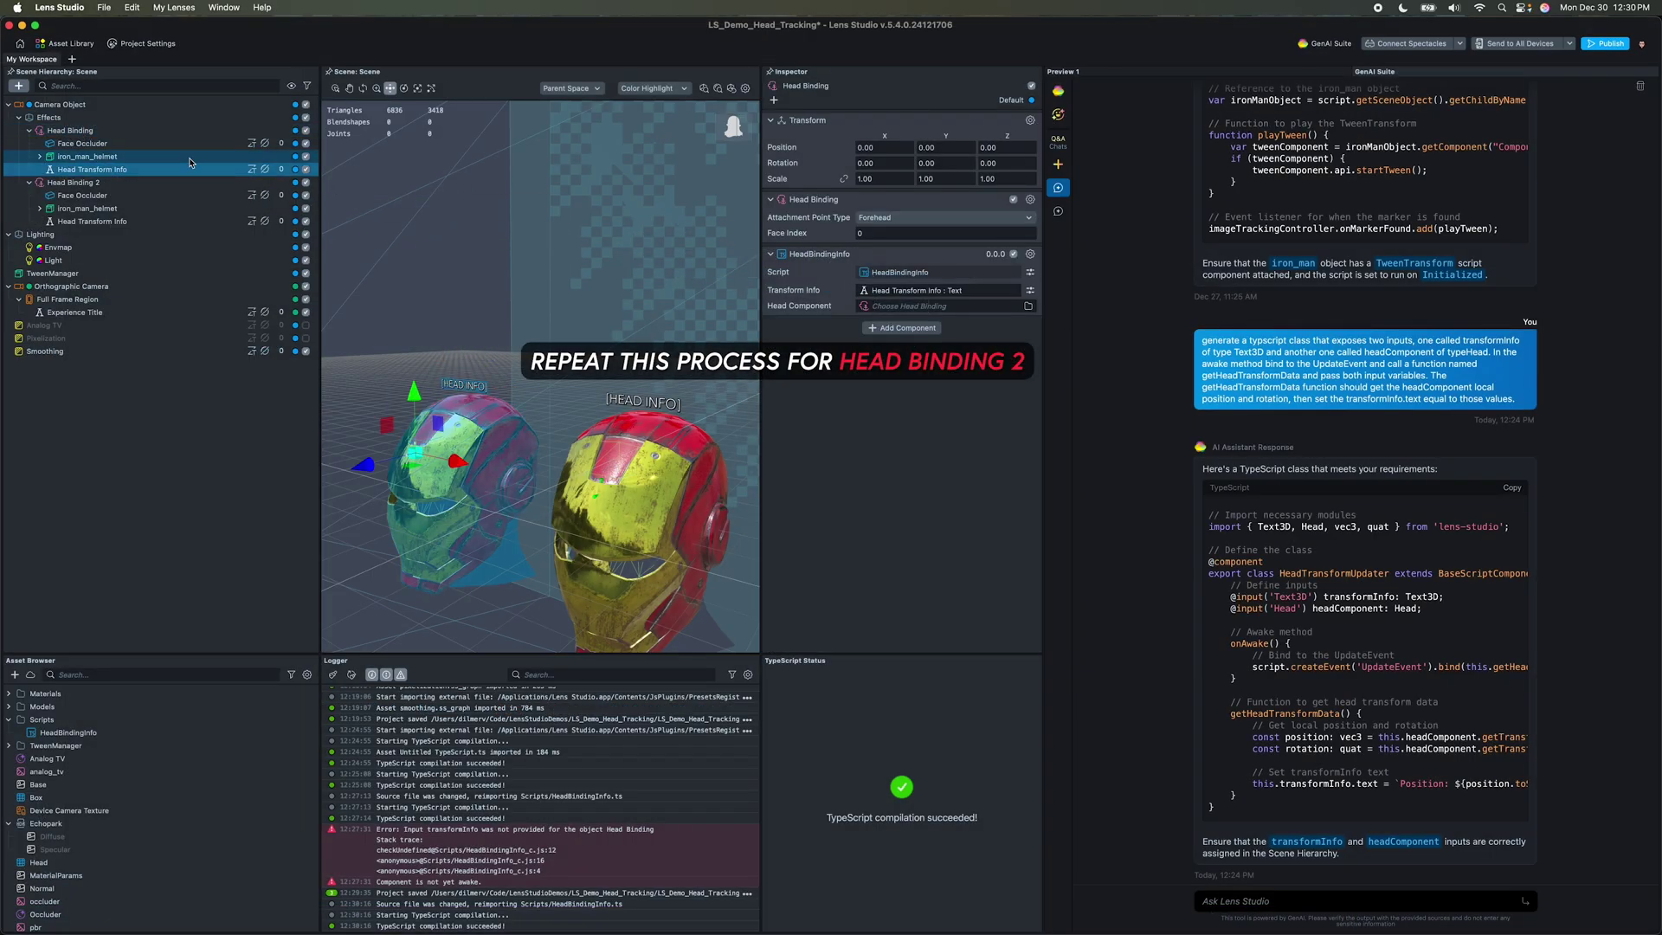
{"action": "left_click_drag", "start_coordinate": [935, 301], "coordinate": [935, 306]}
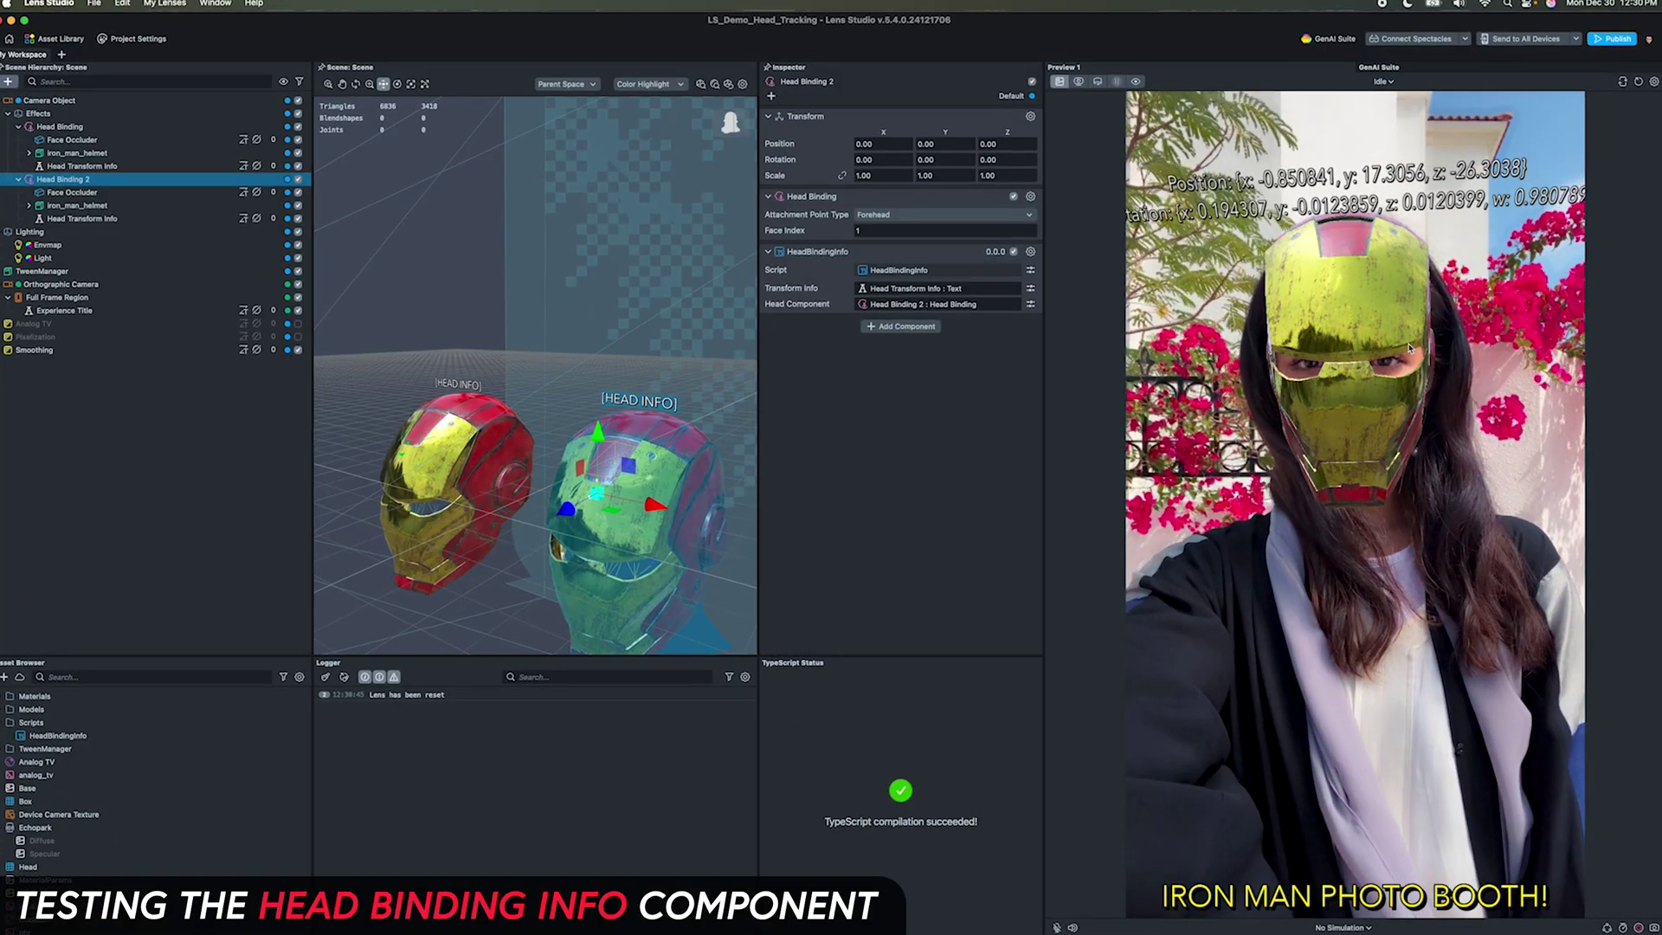
Step: Set both Head Transform Info texts to font size 55 and adjust their text styling
{"action": "left_click", "coordinate": [83, 166]}
{"action": "left_click", "coordinate": [83, 218], "text": "super"}
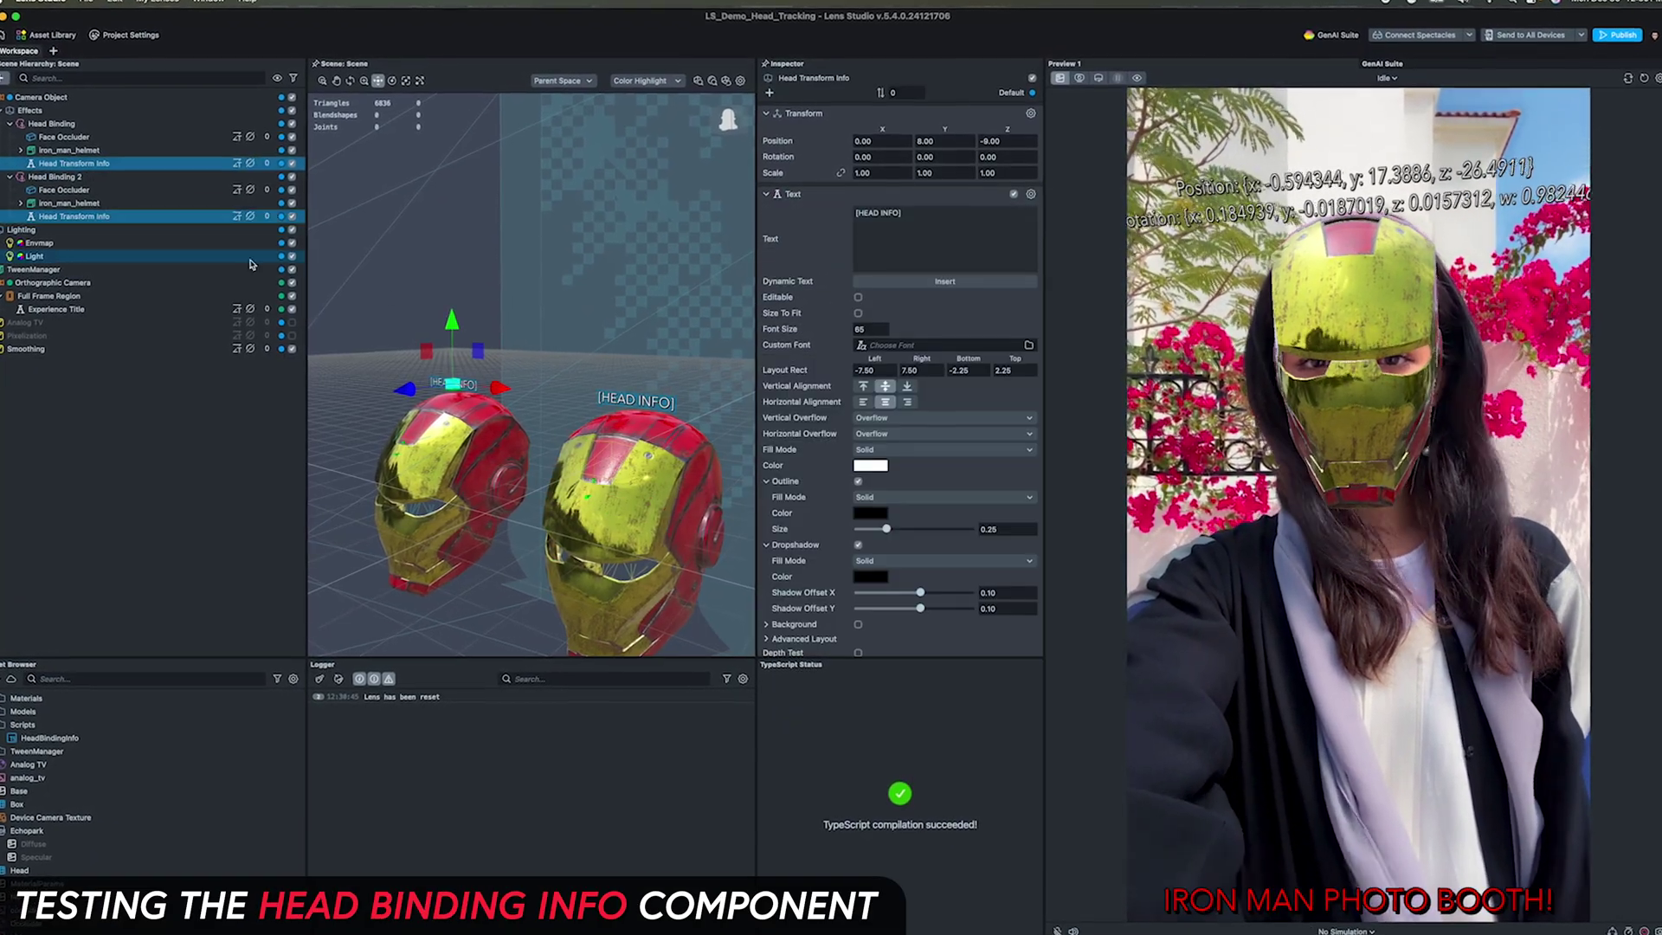
{"action": "left_click", "coordinate": [872, 329]}
{"action": "type", "text": "55"}
{"action": "scroll", "coordinate": [891, 519], "scroll_direction": "down", "scroll_amount": 1}
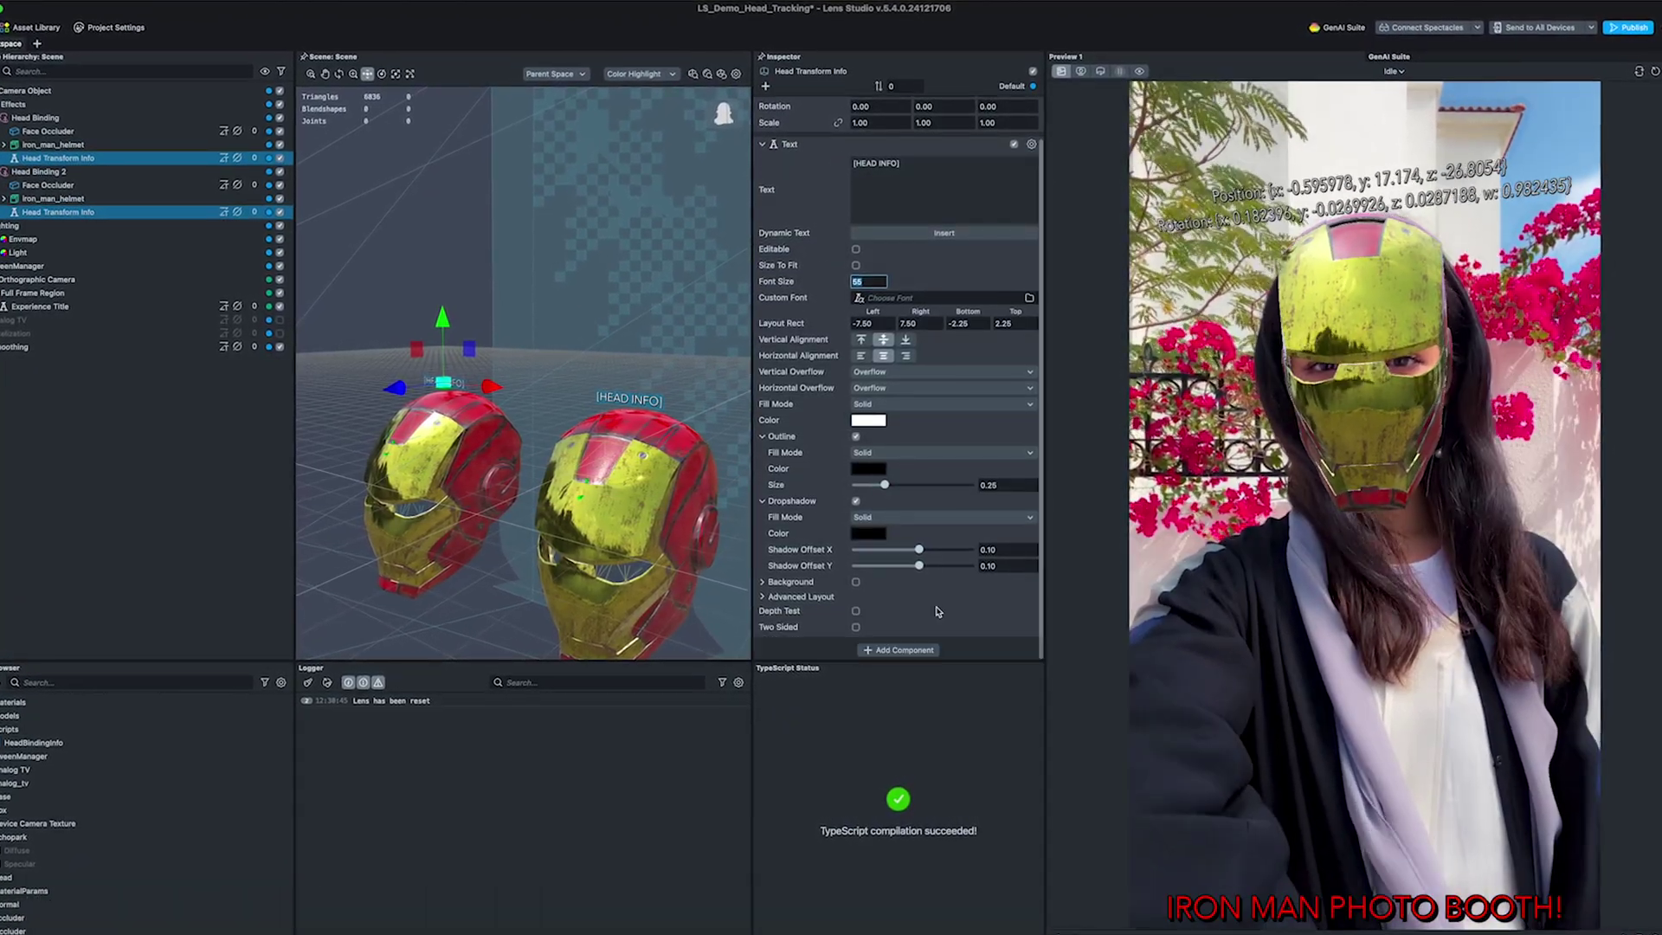
{"action": "left_click_drag", "start_coordinate": [919, 564], "coordinate": [949, 567]}
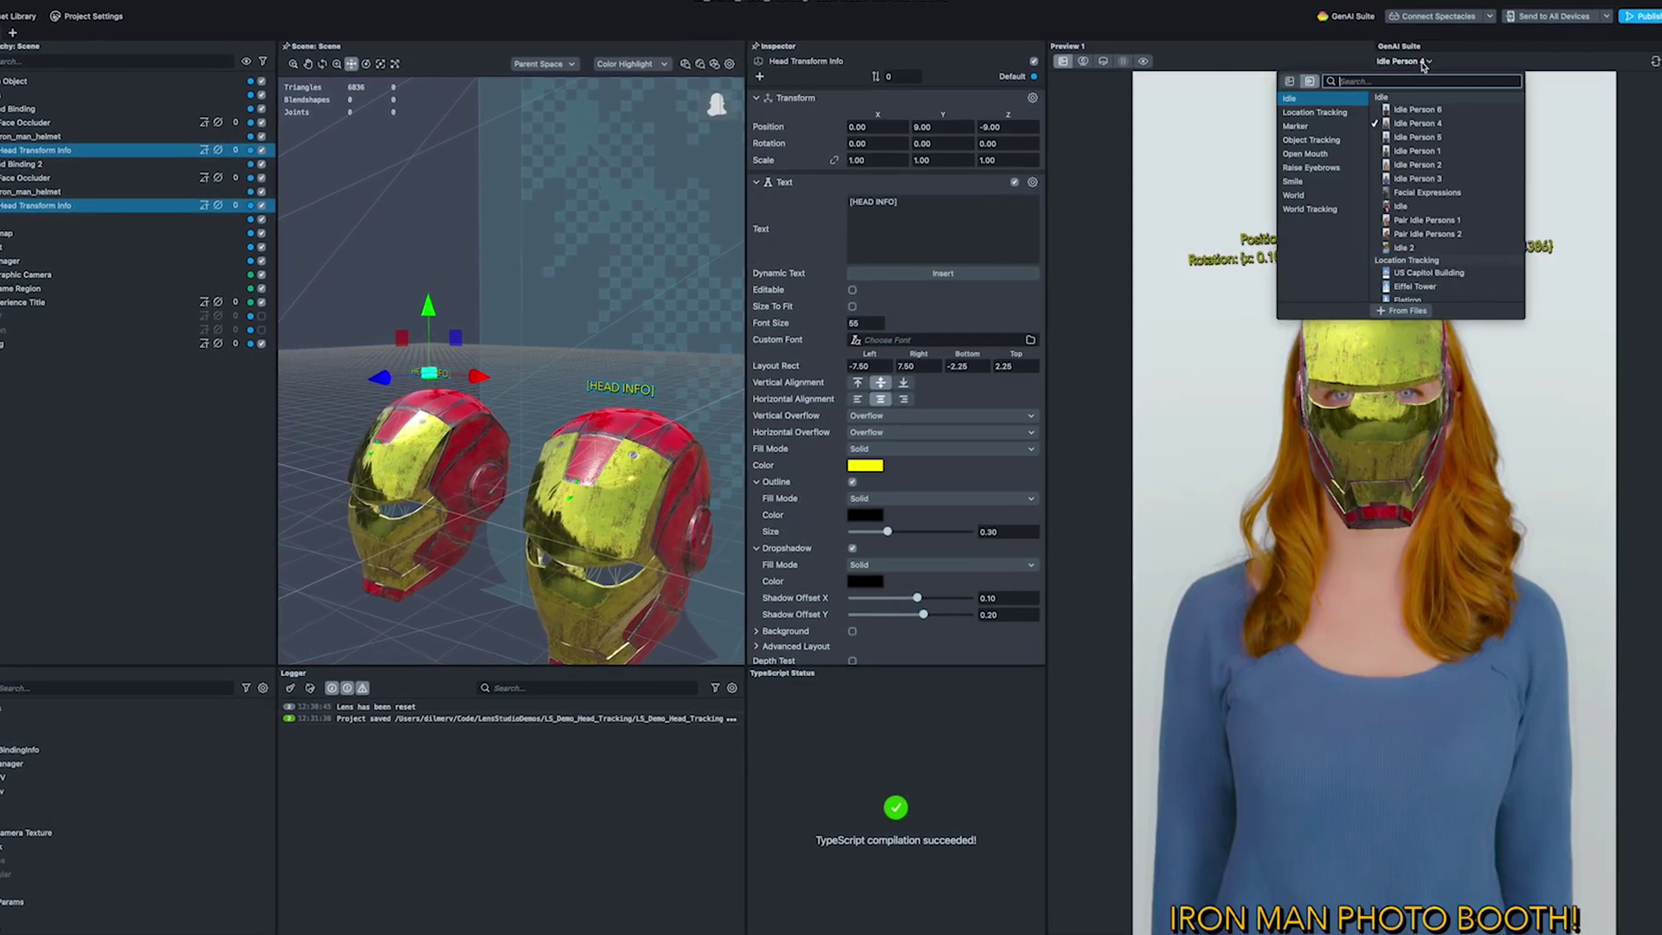
Step: Preview the Zoom Out sample video, then switch the preview to the live webcam
{"action": "left_click", "coordinate": [1311, 167]}
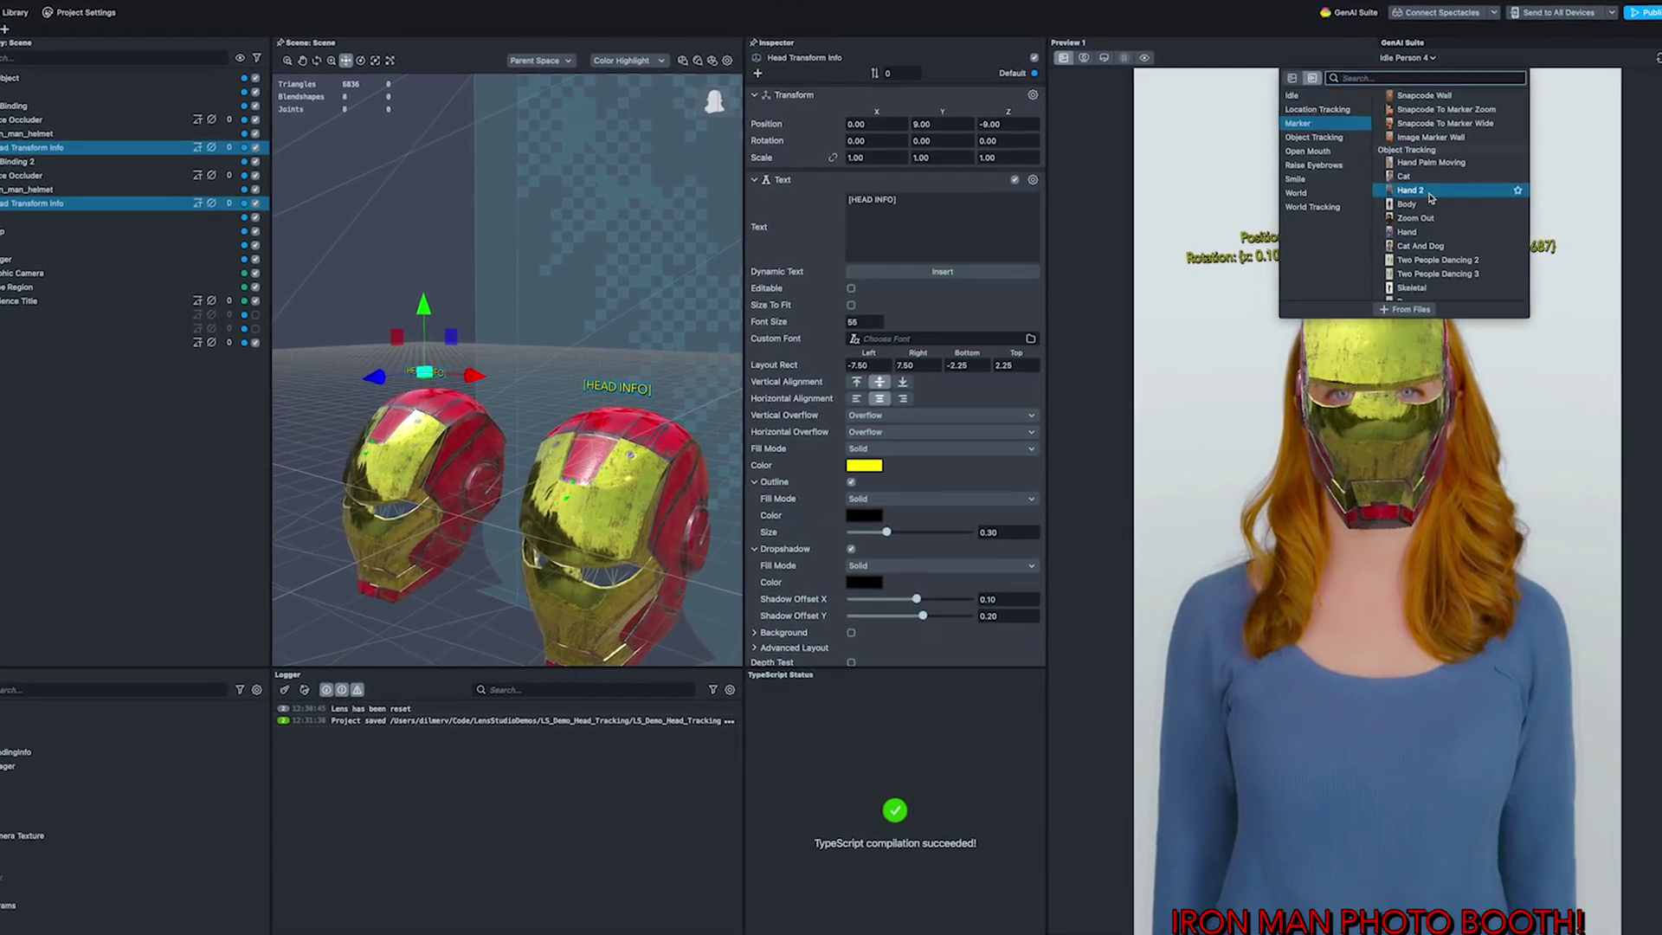
{"action": "left_click", "coordinate": [1420, 219]}
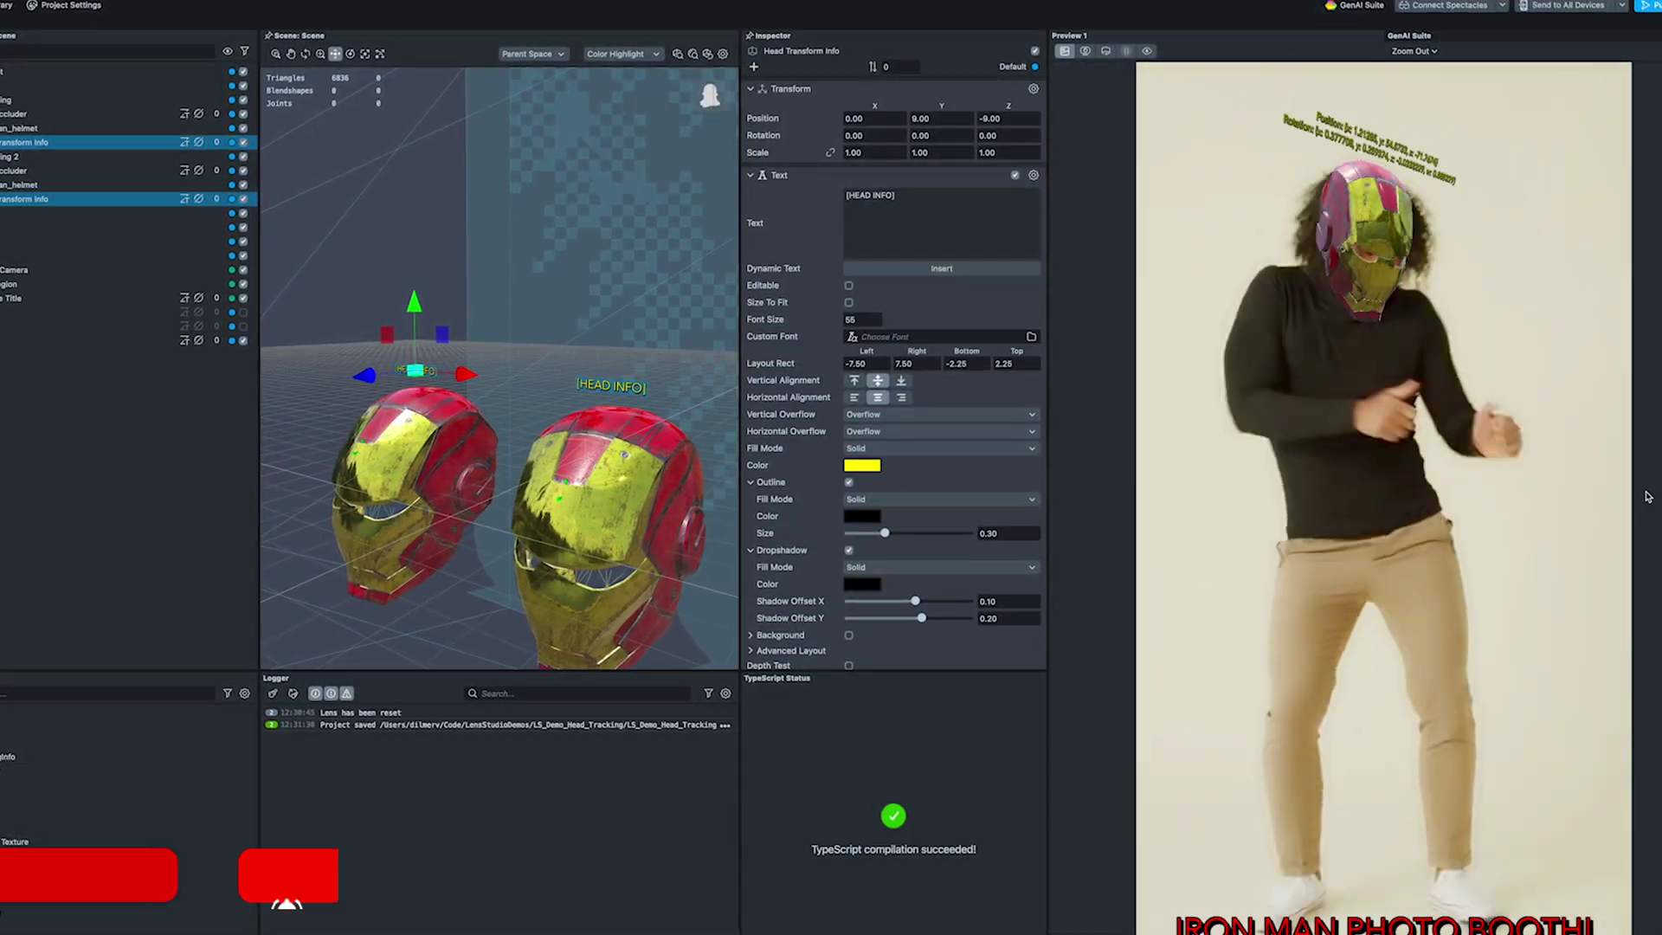
{"action": "left_click", "coordinate": [1086, 48]}
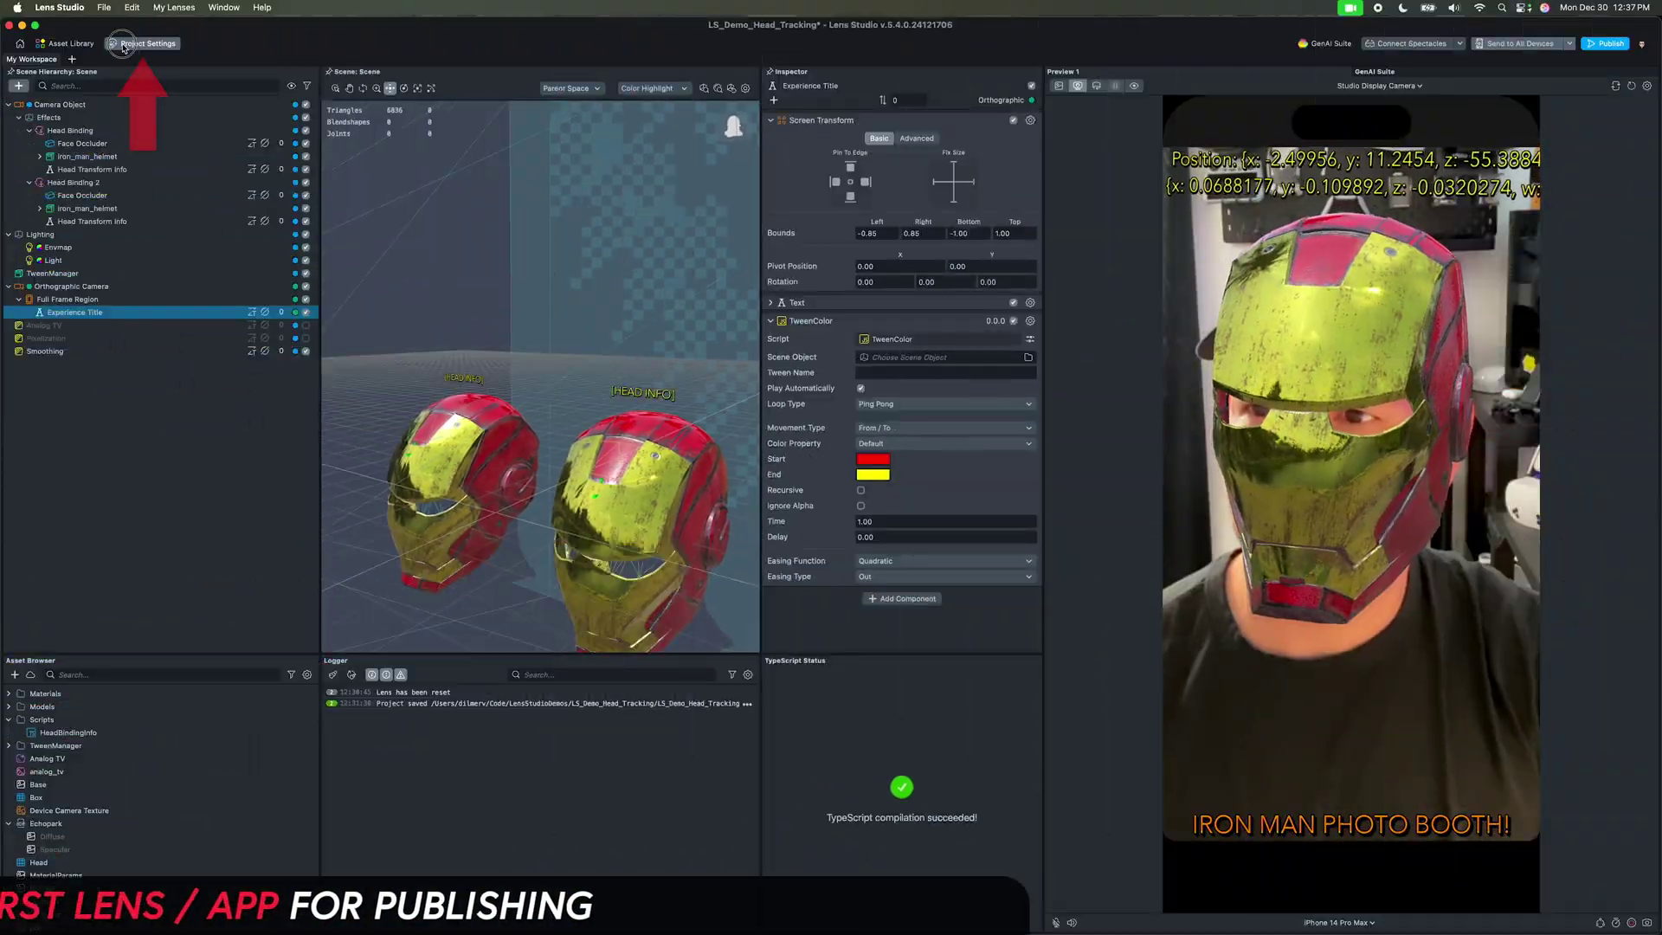
Step: Name the lens 'Iron Man Booth' and make it available for Camera Kit
{"action": "left_click", "coordinate": [138, 43]}
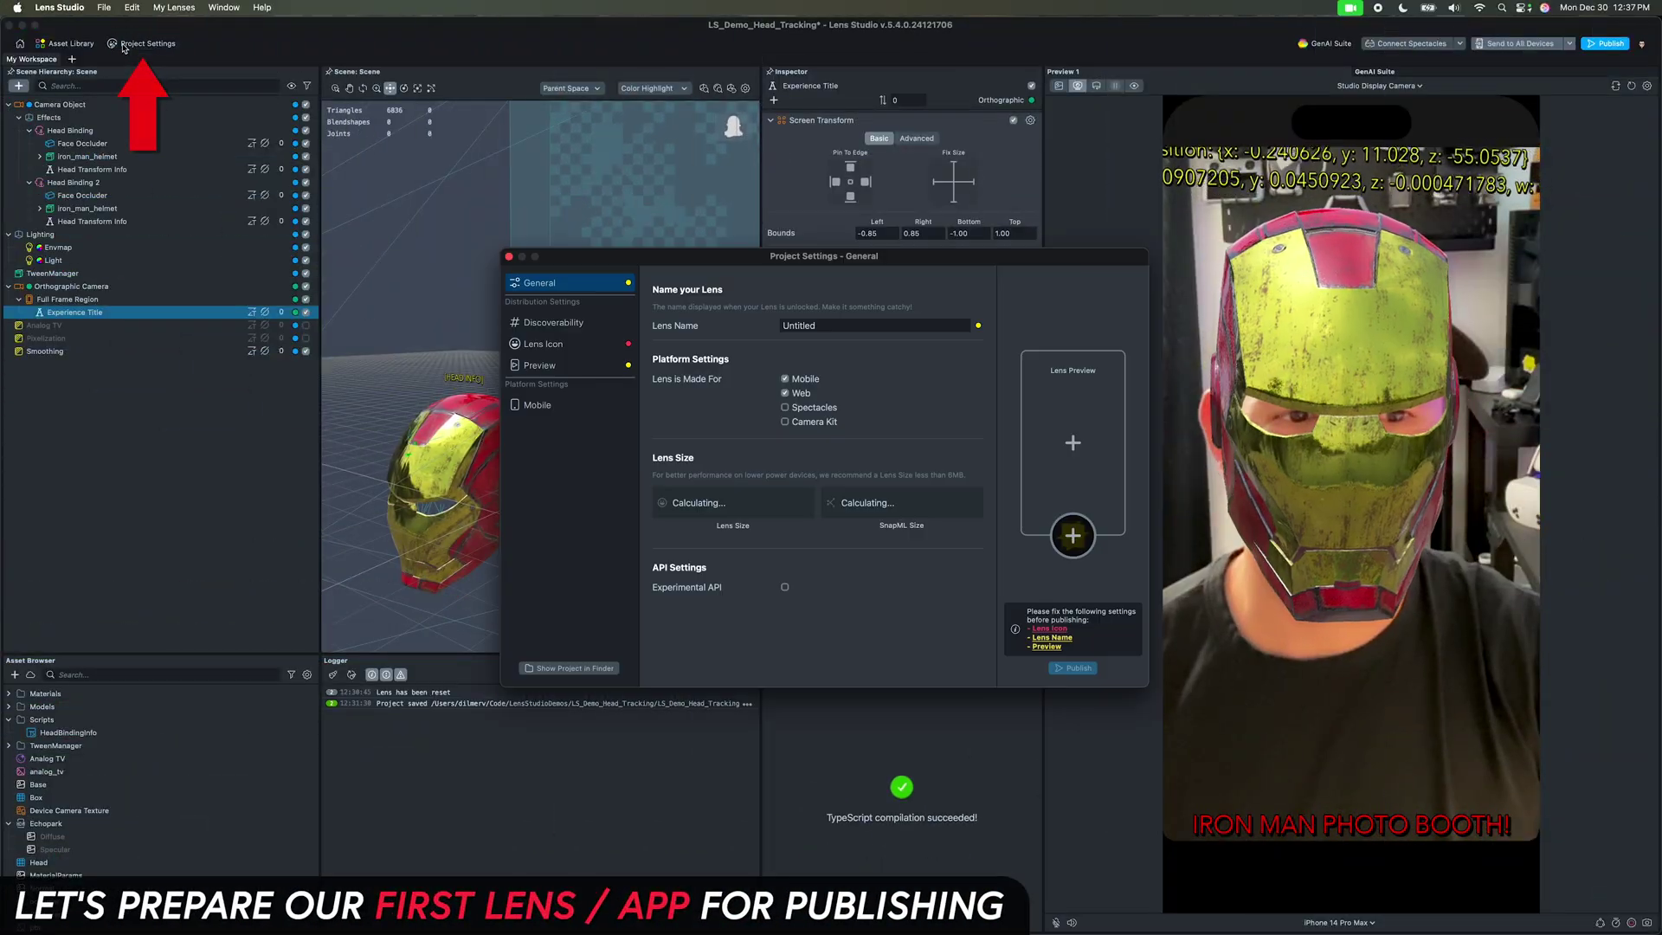
{"action": "left_click", "coordinate": [814, 325]}
{"action": "type", "text": "Iron Man Booth"}
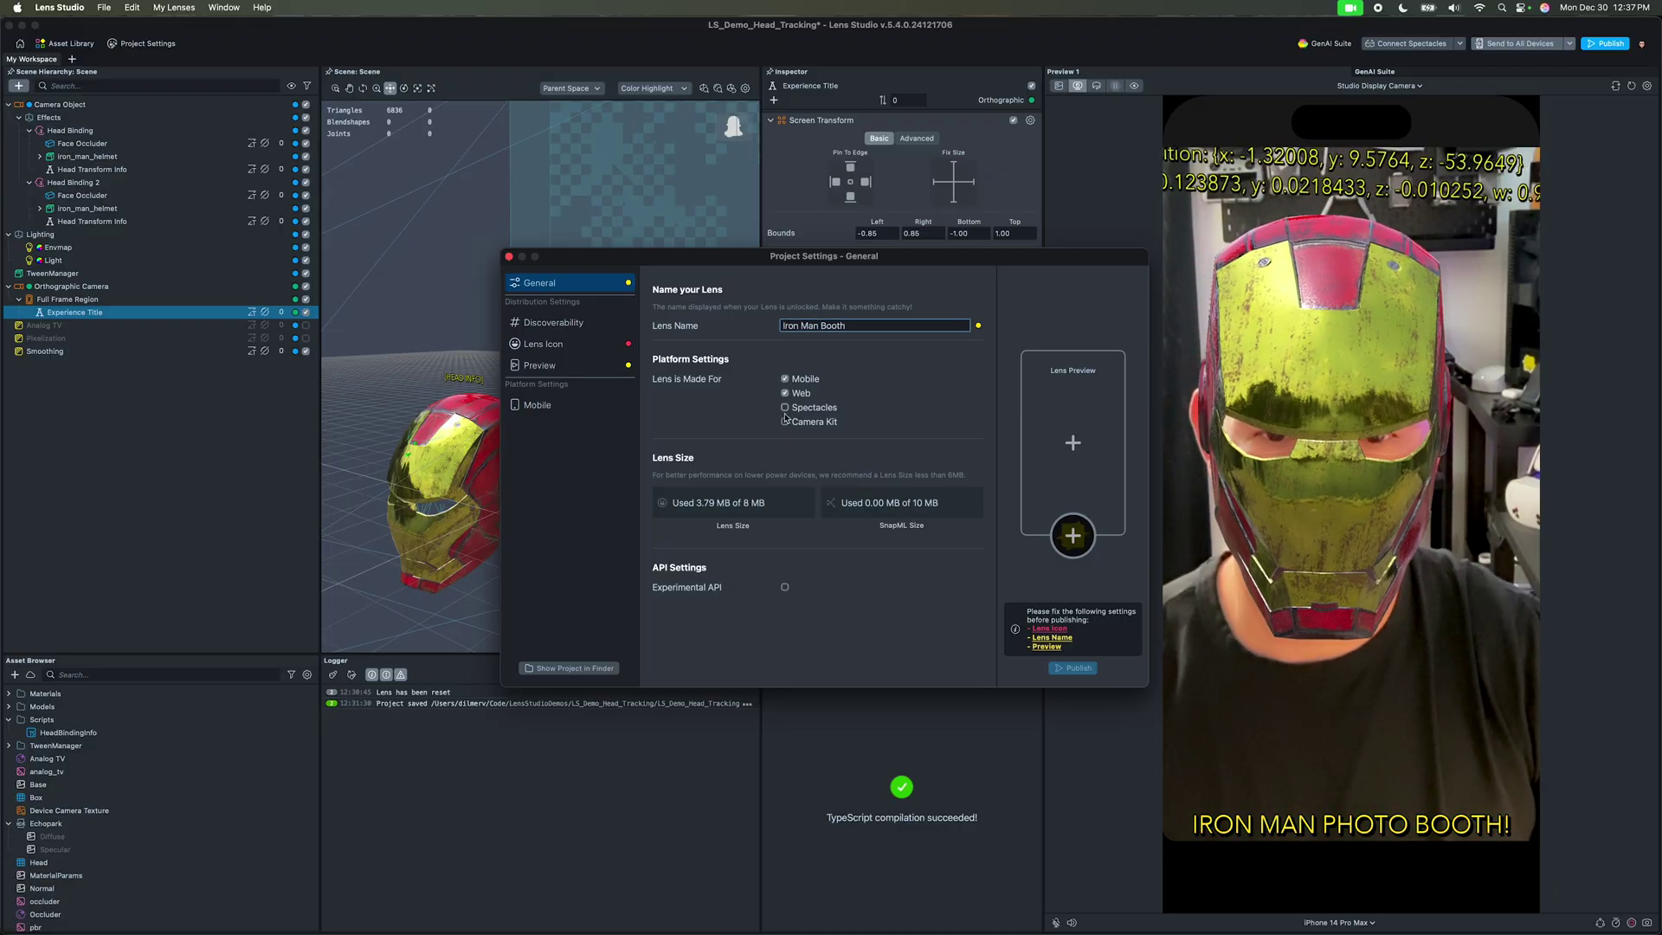
{"action": "left_click", "coordinate": [785, 422]}
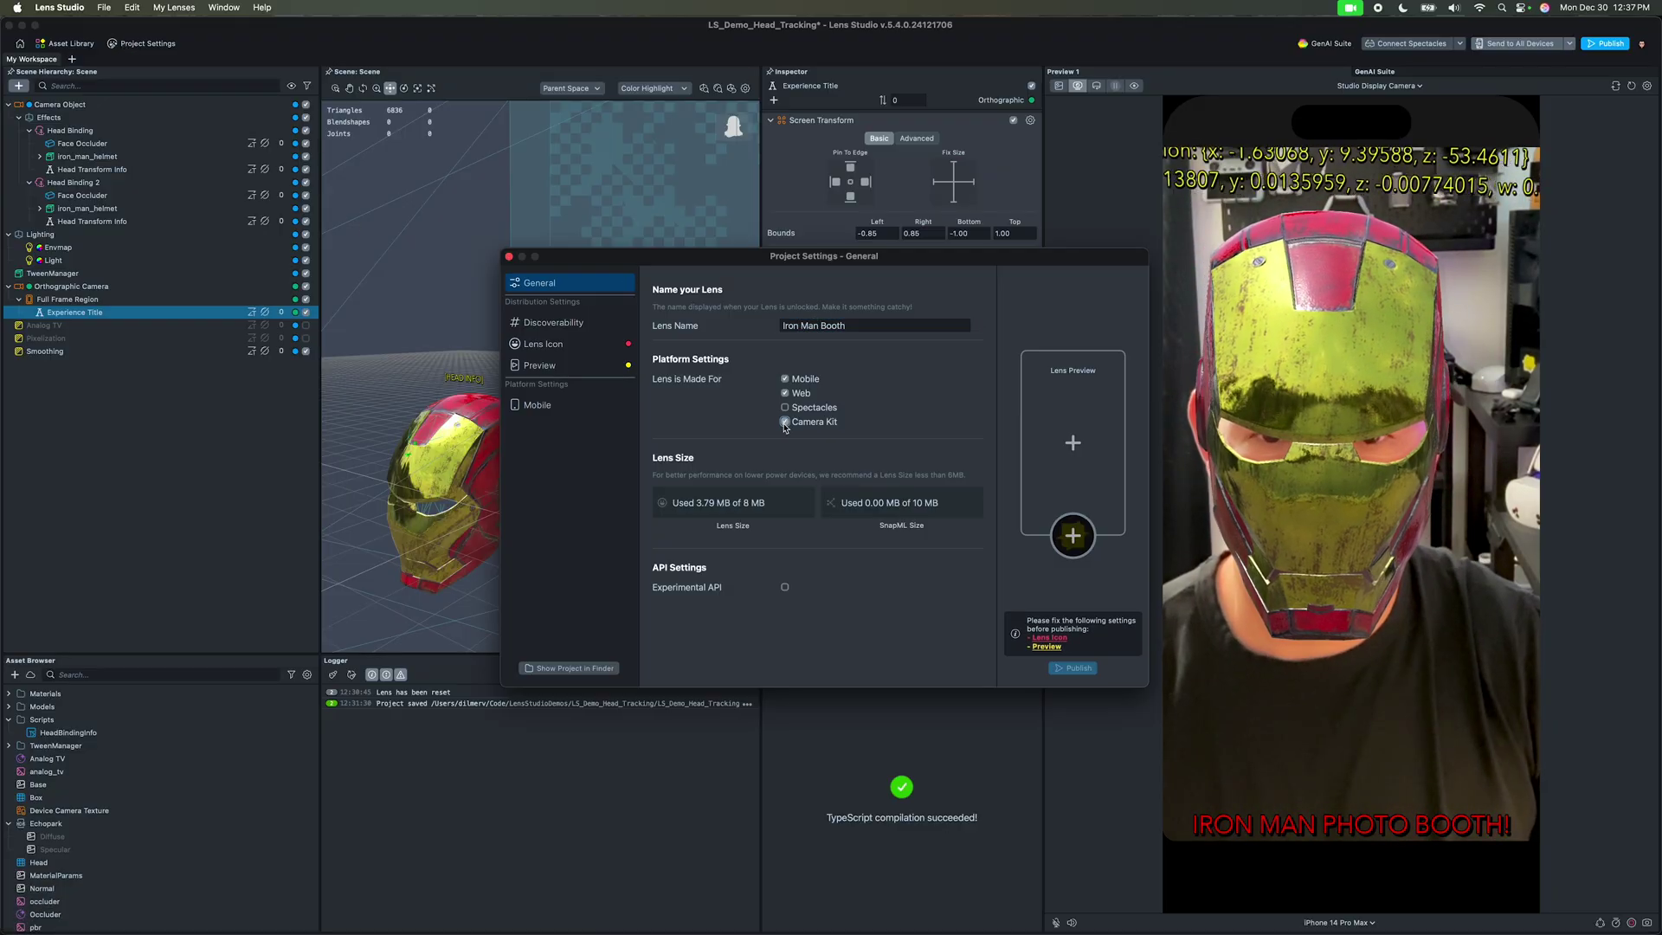
Step: Generate a lens icon from the prompt 'Iron man yellow and red' and apply it
{"action": "left_click", "coordinate": [546, 331]}
{"action": "left_click", "coordinate": [551, 344]}
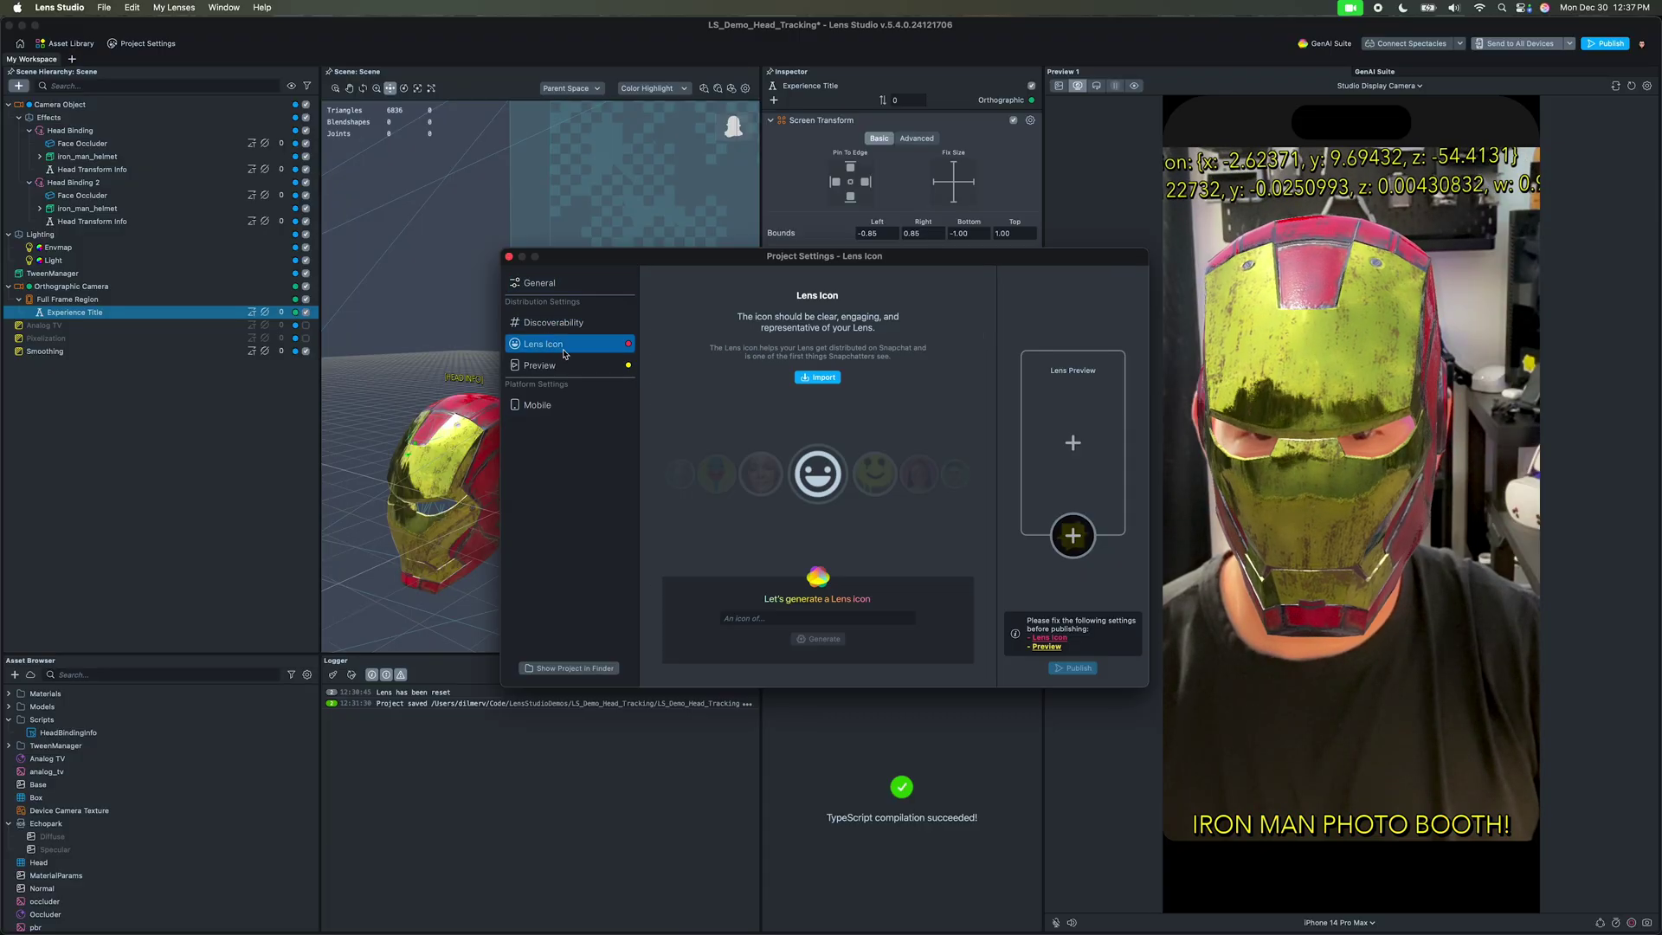
{"action": "type", "text": "Iron man"}
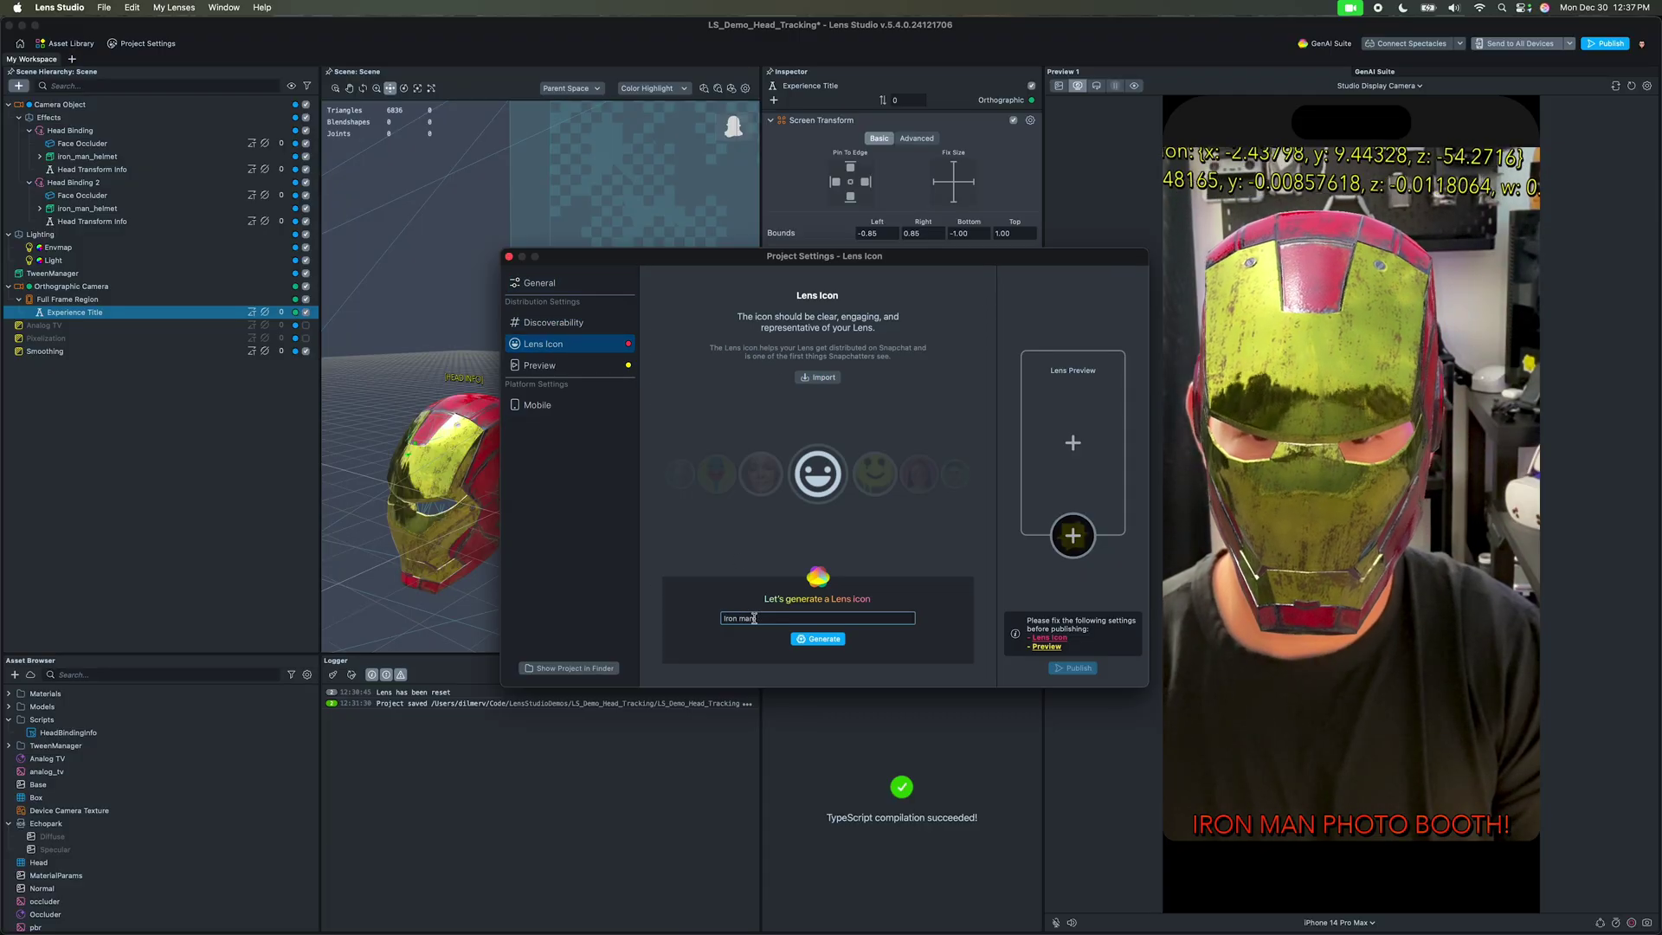
{"action": "type", "text": " yellow and red"}
{"action": "key", "text": "Return"}
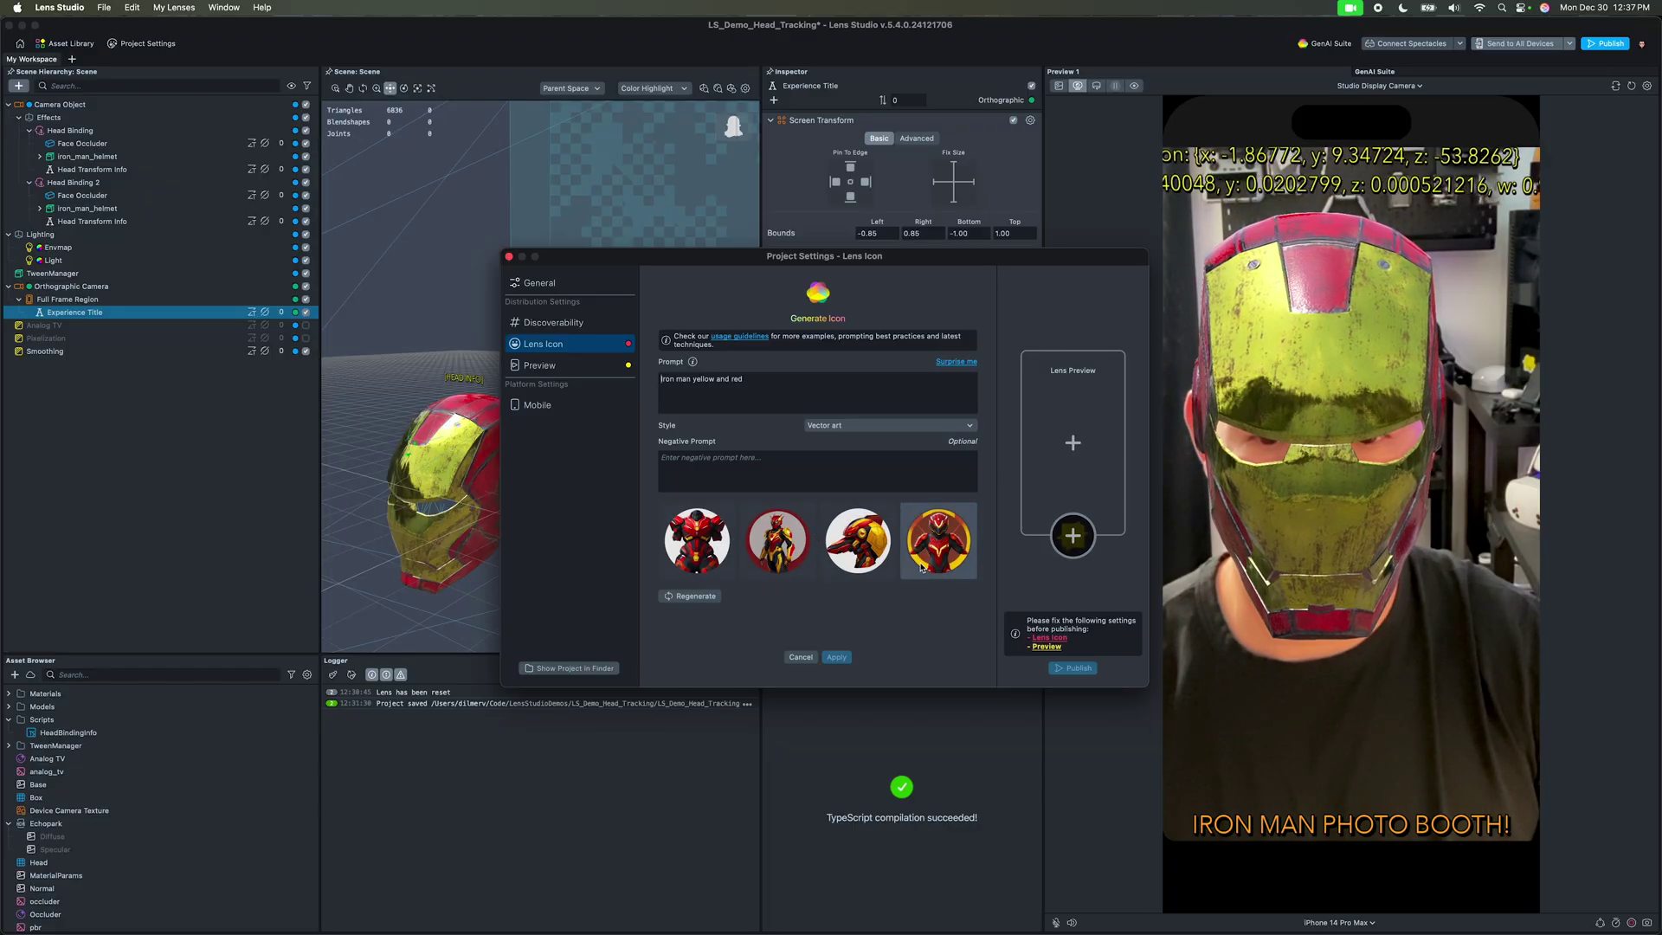
{"action": "left_click", "coordinate": [697, 596]}
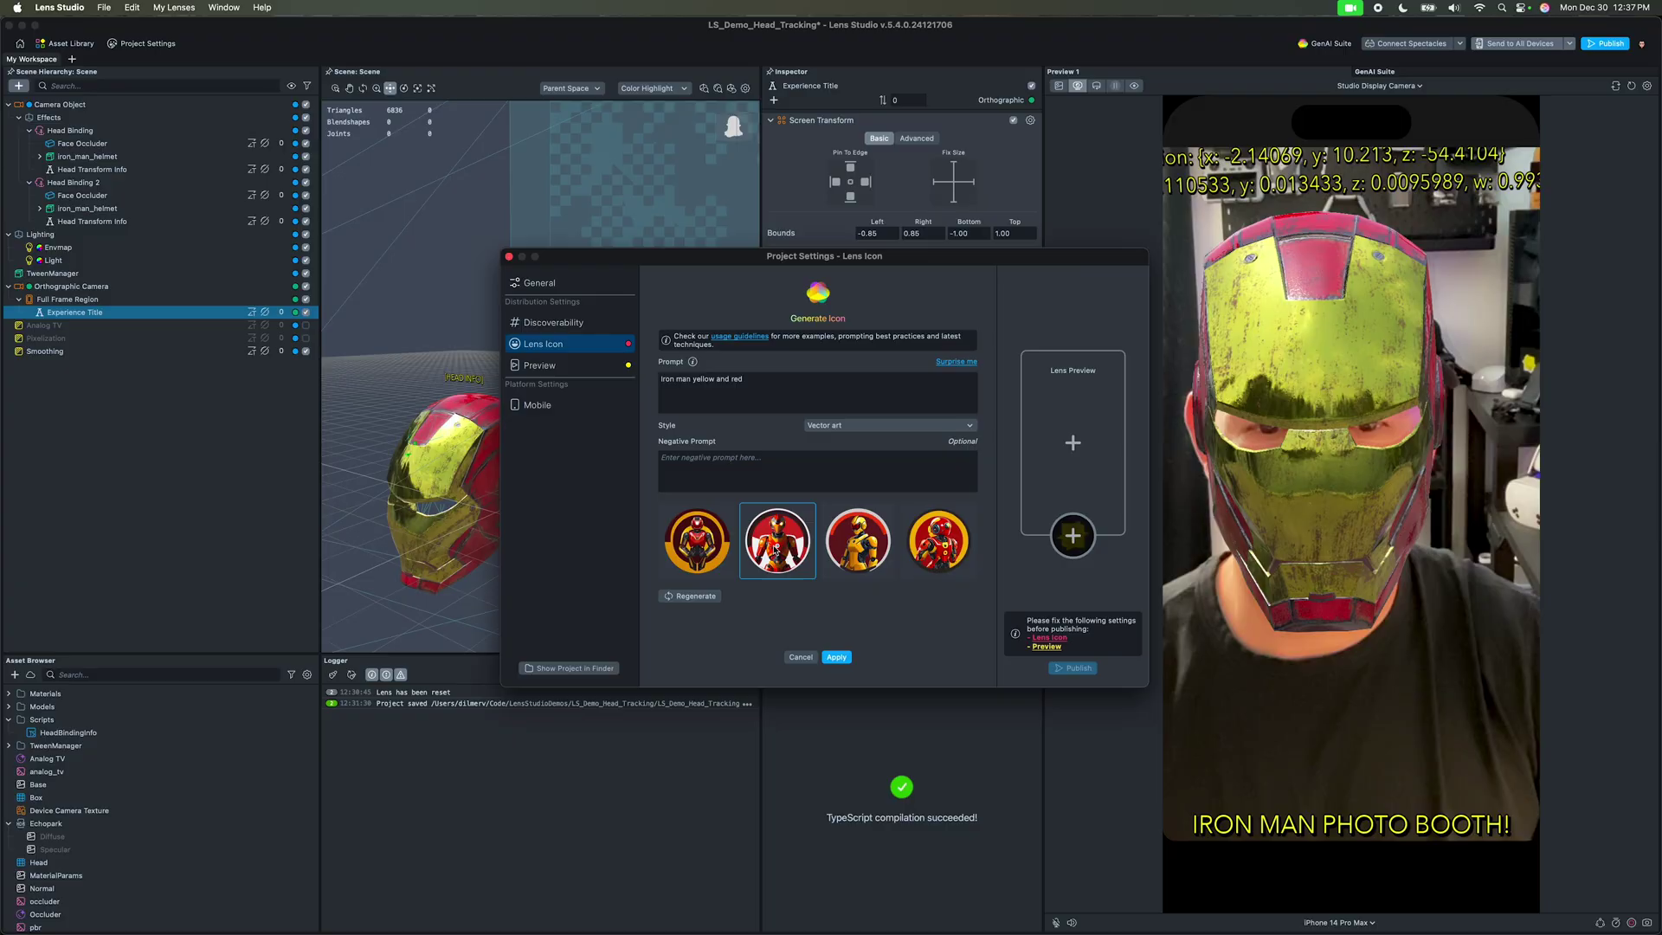
{"action": "left_click", "coordinate": [840, 657]}
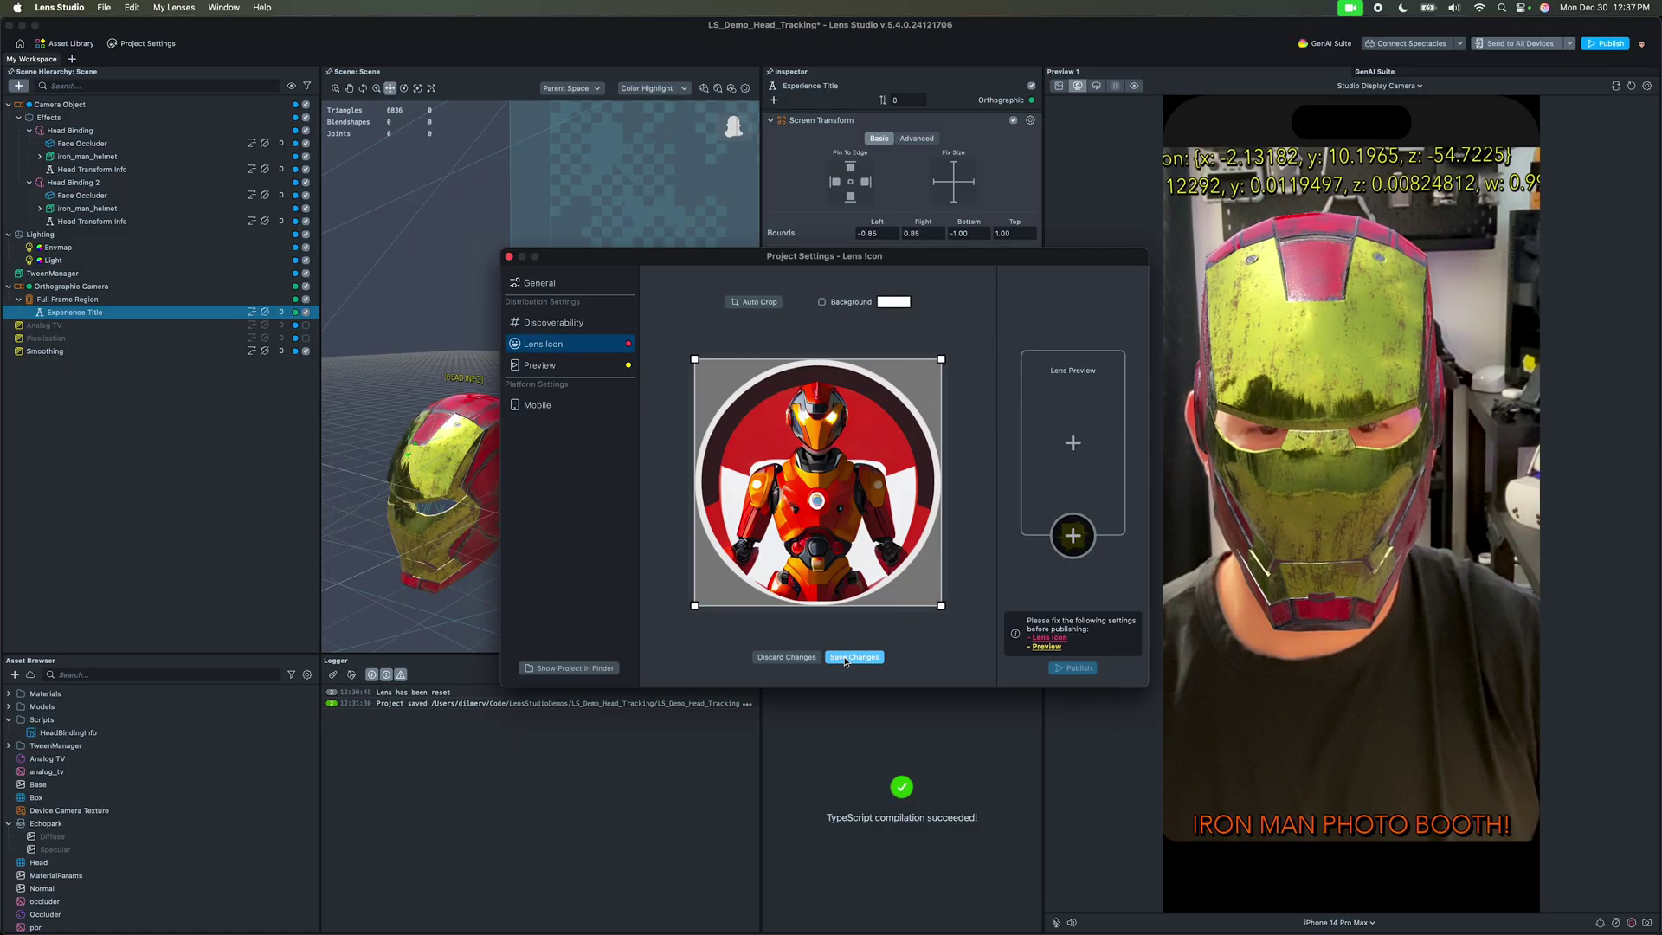
{"action": "left_click", "coordinate": [846, 658]}
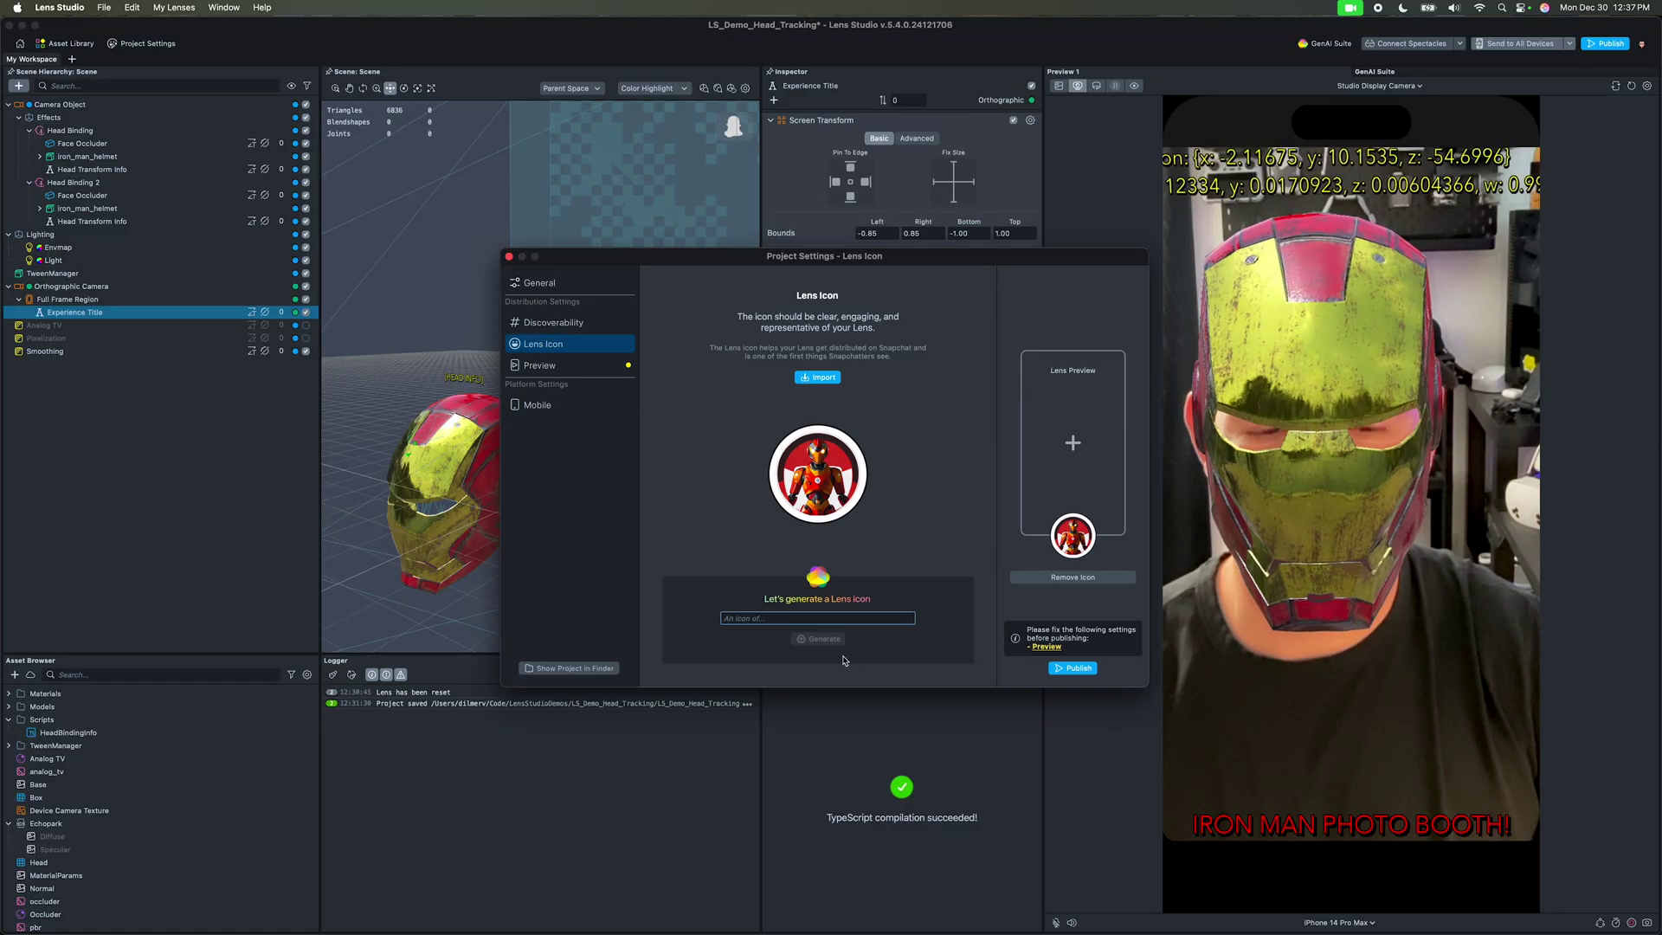
Step: Choose a Smile preset clip as the lens preview video
{"action": "left_click", "coordinate": [601, 366]}
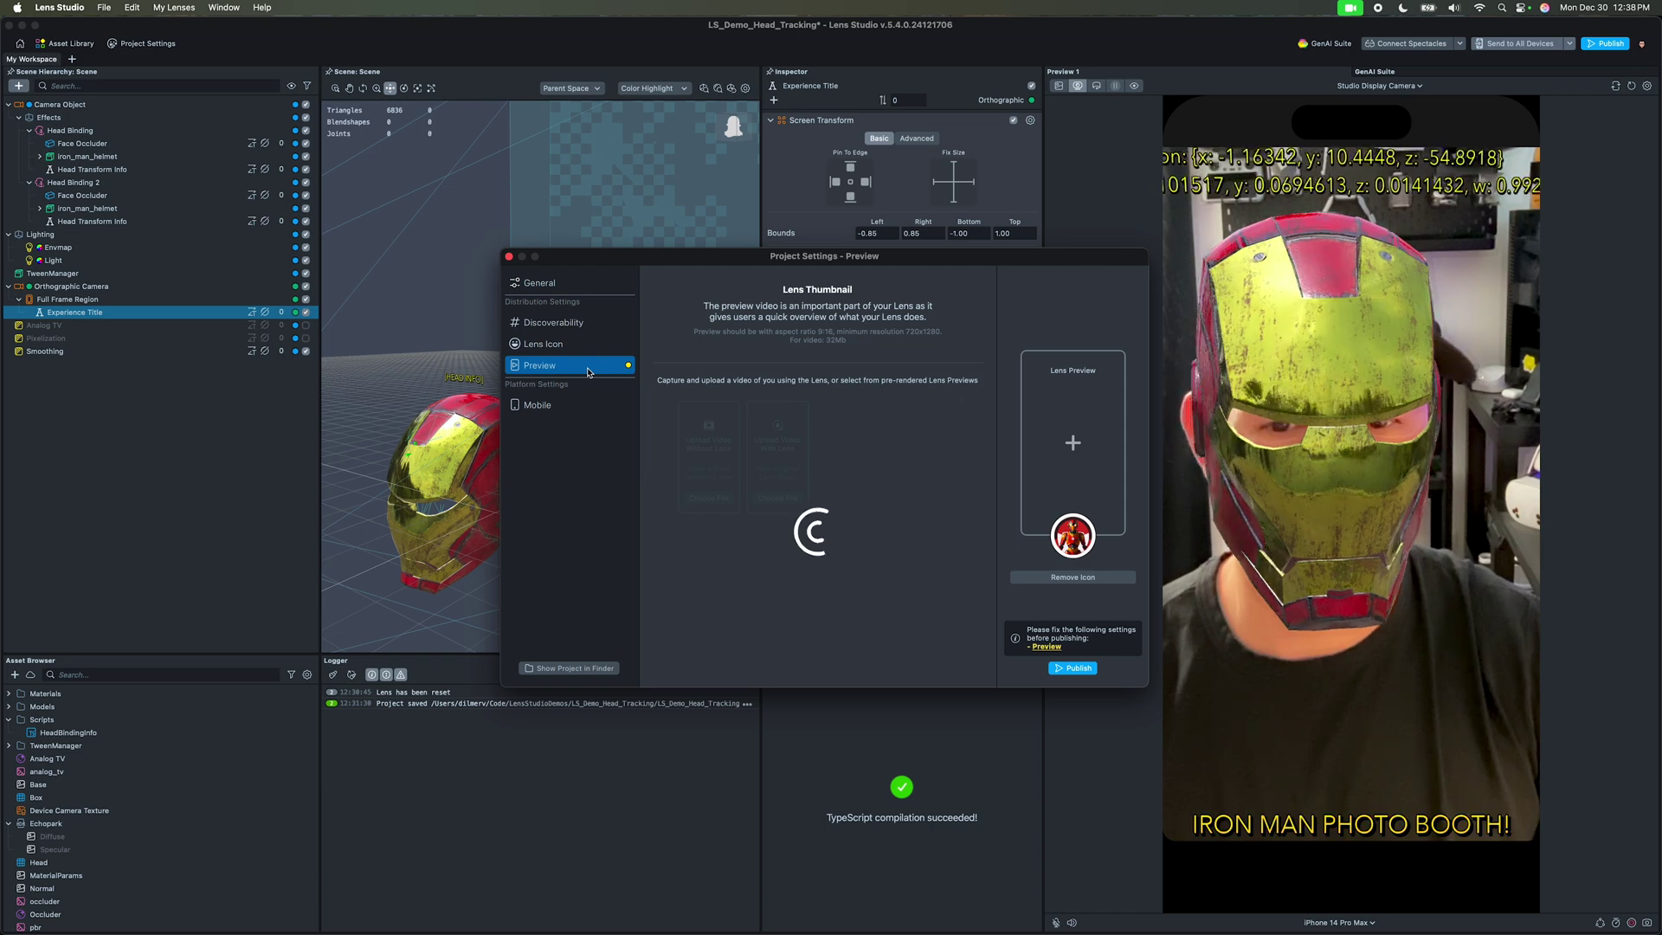
{"action": "left_click", "coordinate": [836, 547]}
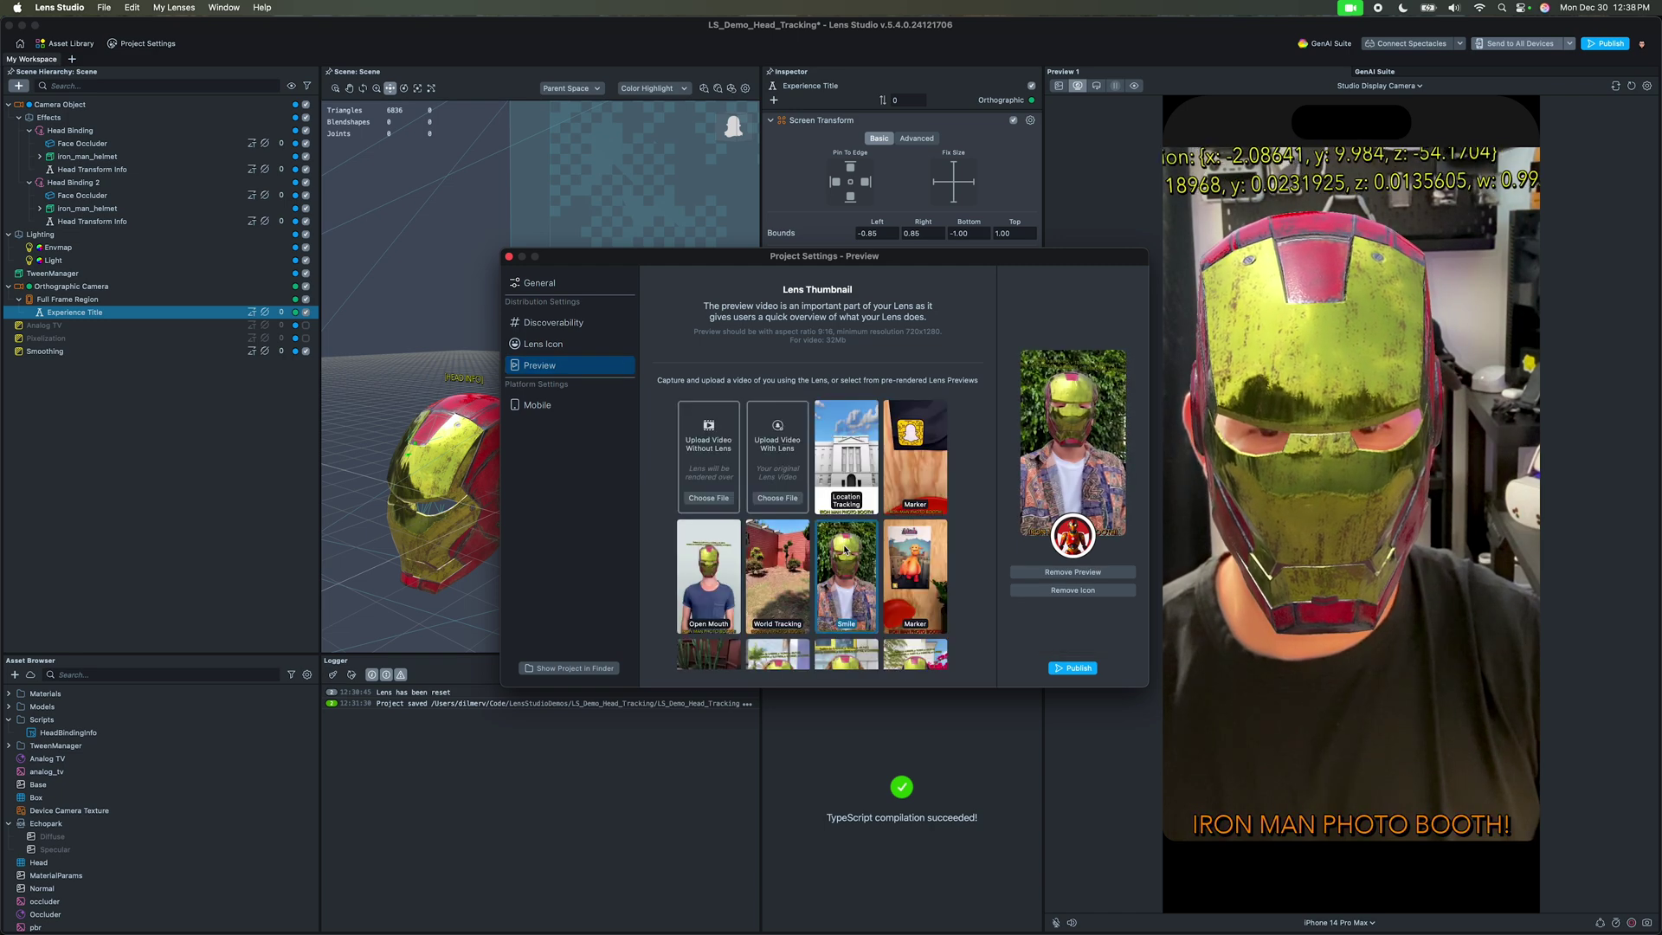
{"action": "scroll", "coordinate": [845, 549], "scroll_direction": "down", "scroll_amount": 2}
{"action": "mouse_move", "coordinate": [1024, 482]}
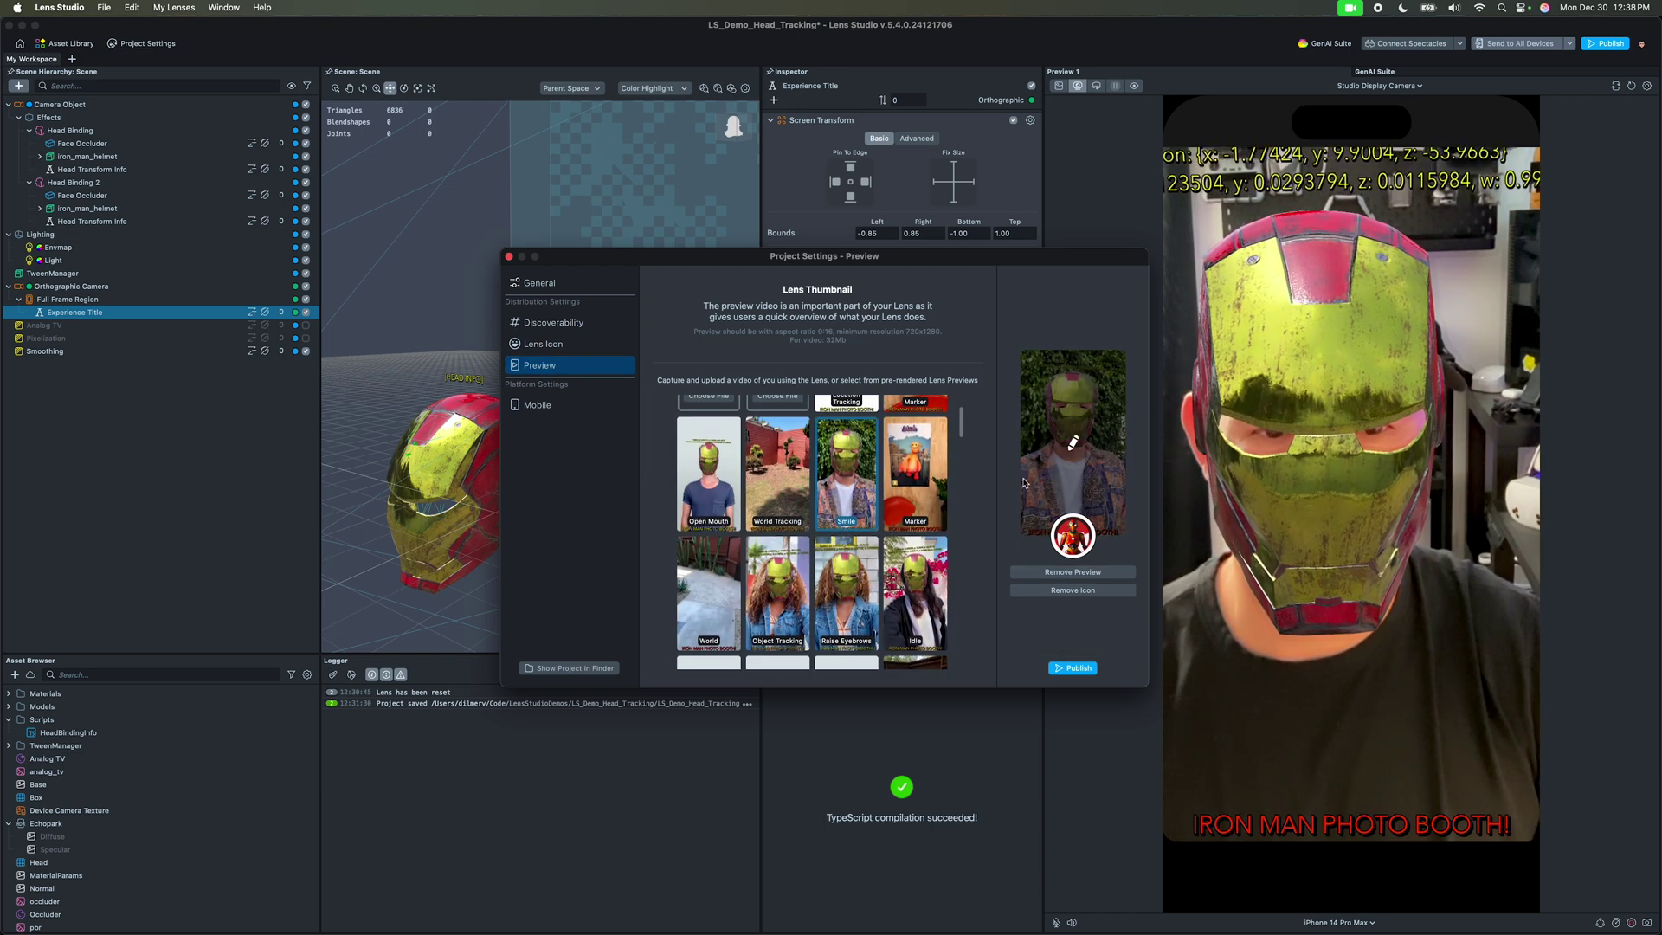
{"action": "scroll", "coordinate": [926, 538], "scroll_direction": "down", "scroll_amount": 5}
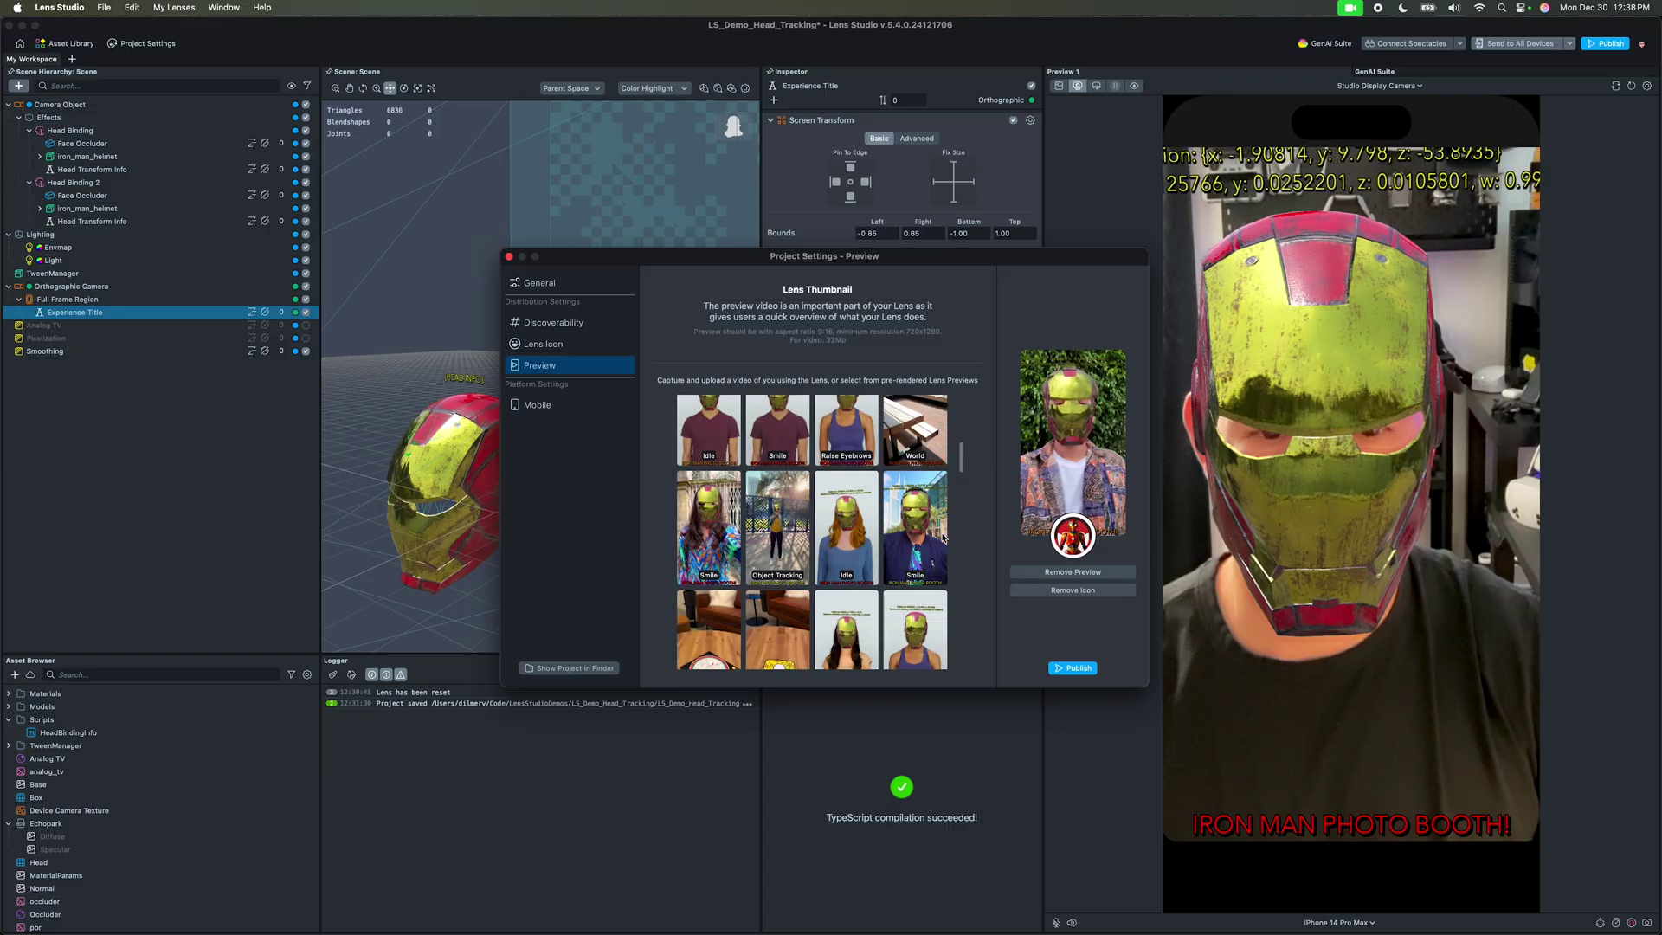
{"action": "left_click", "coordinate": [926, 538]}
{"action": "scroll", "coordinate": [926, 538], "scroll_direction": "down", "scroll_amount": 5}
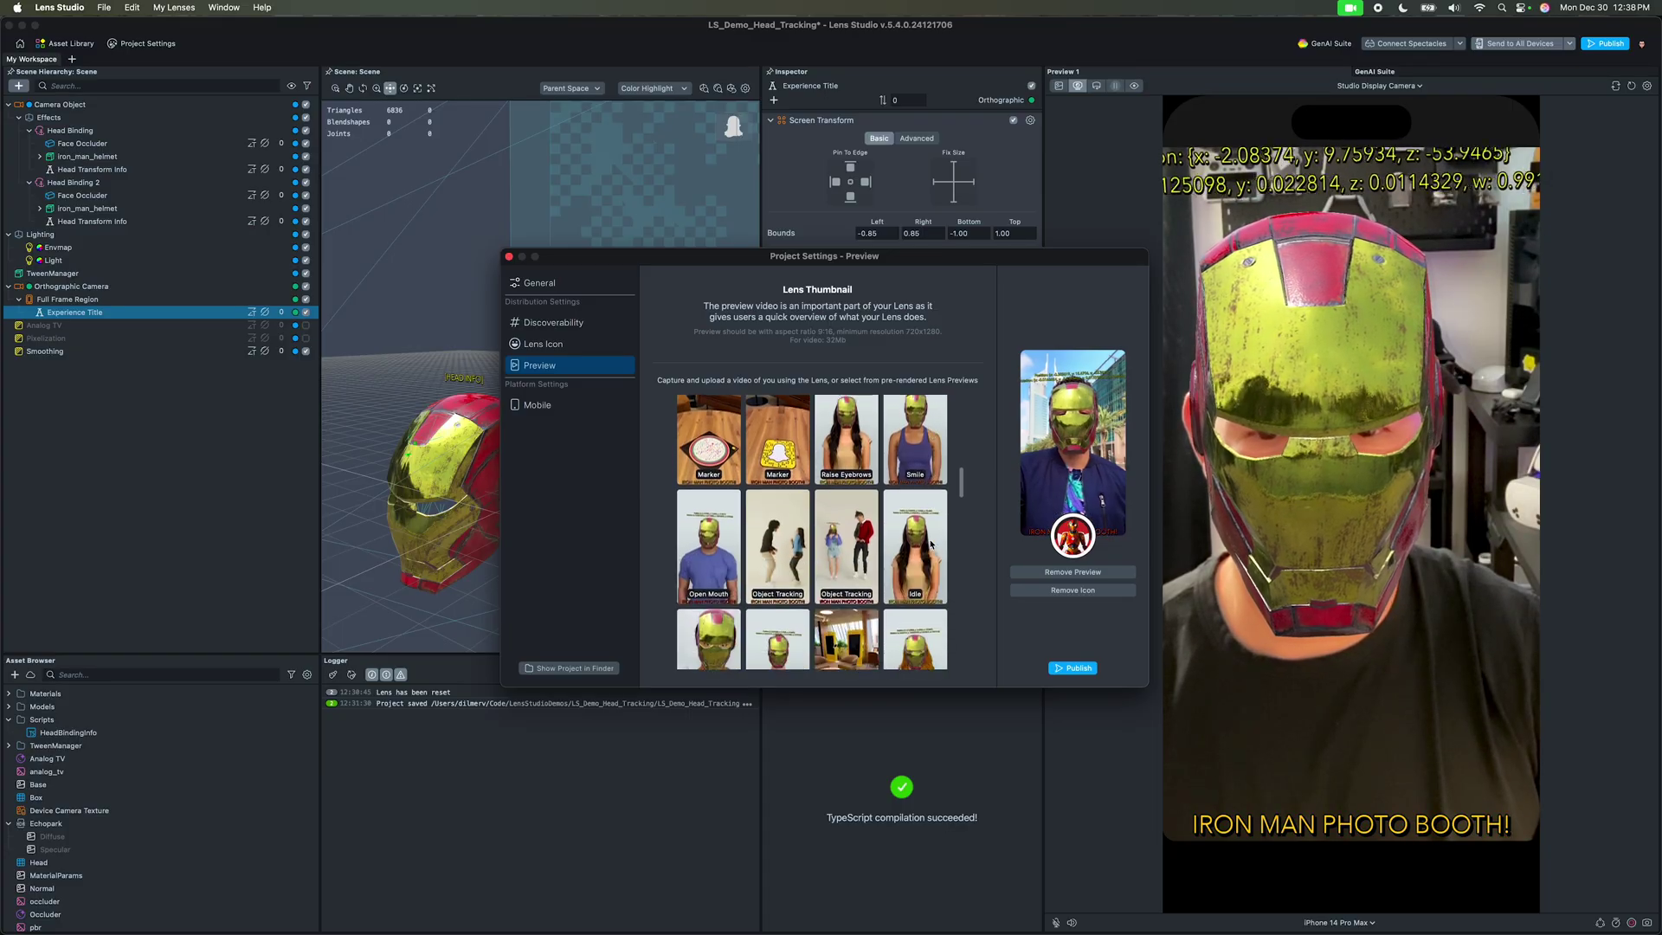
{"action": "left_click", "coordinate": [558, 410]}
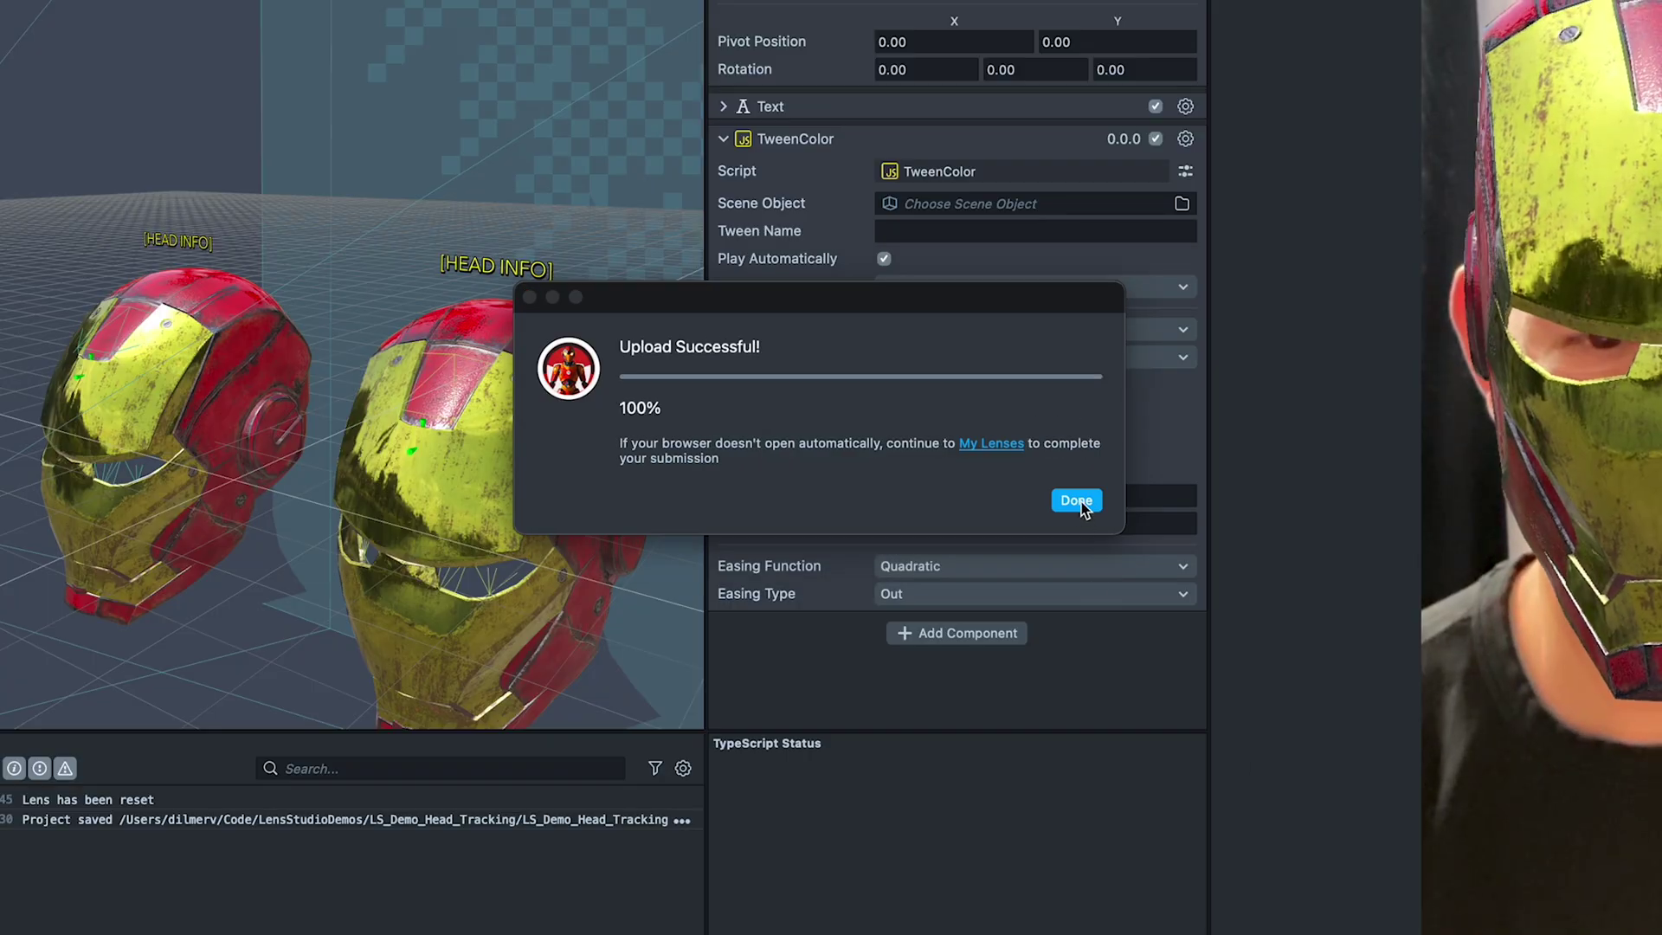
Step: Send the Iron Man lens to the phone with Send to All Snapchat
{"action": "left_click", "coordinate": [1076, 501]}
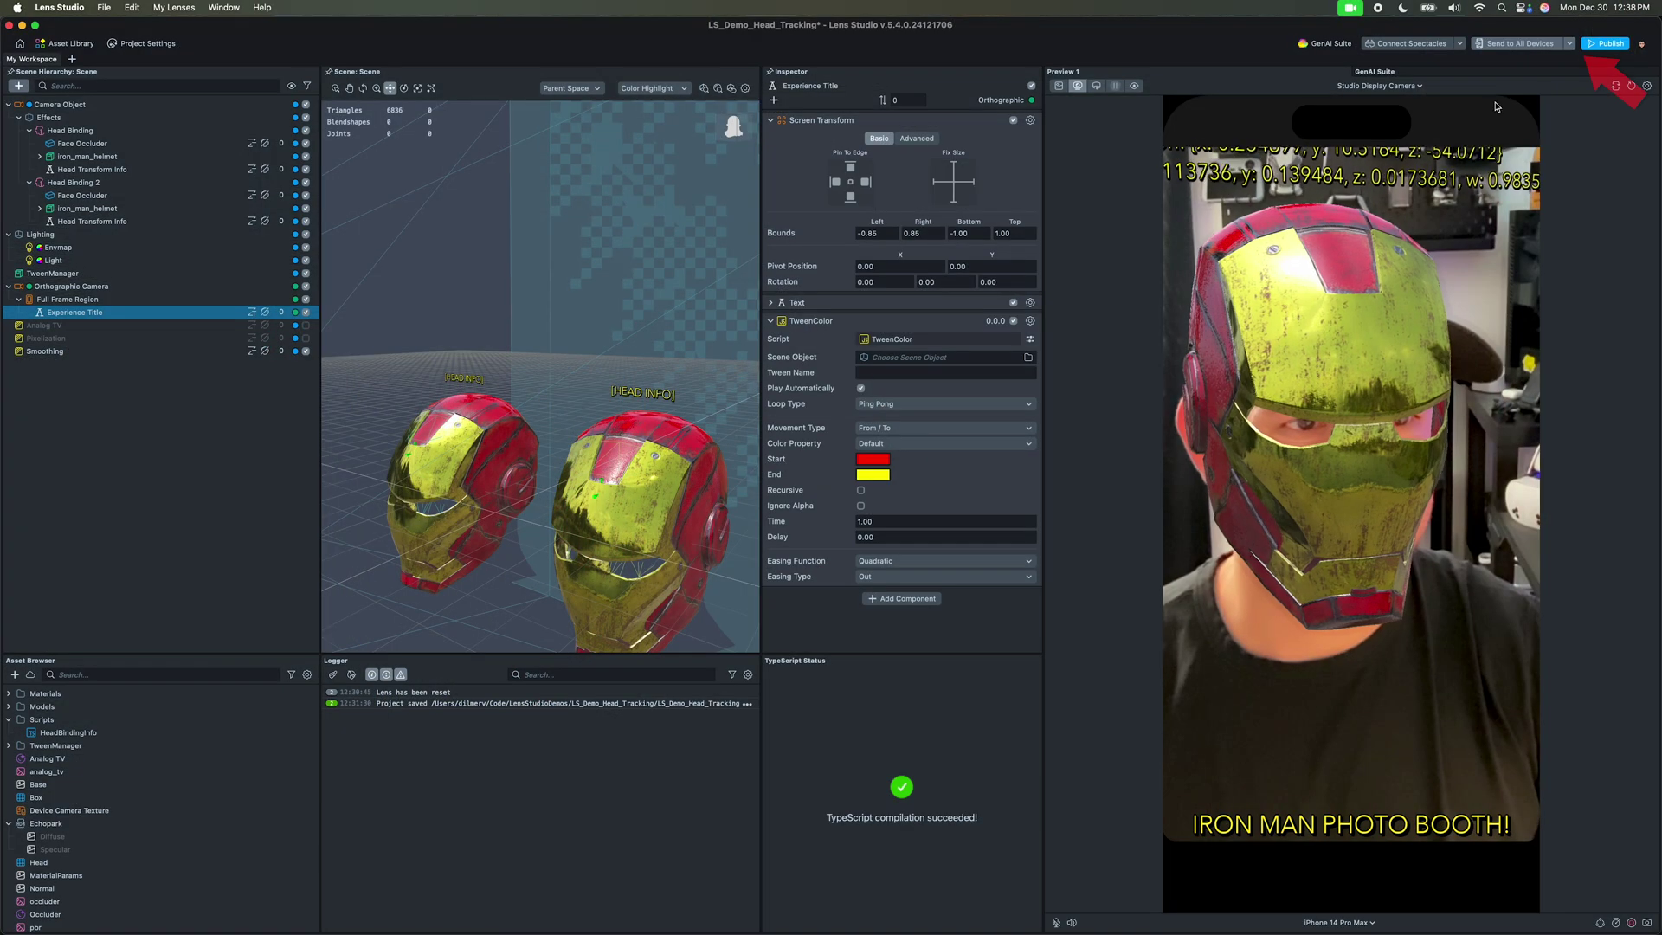
{"action": "left_click", "coordinate": [1568, 44]}
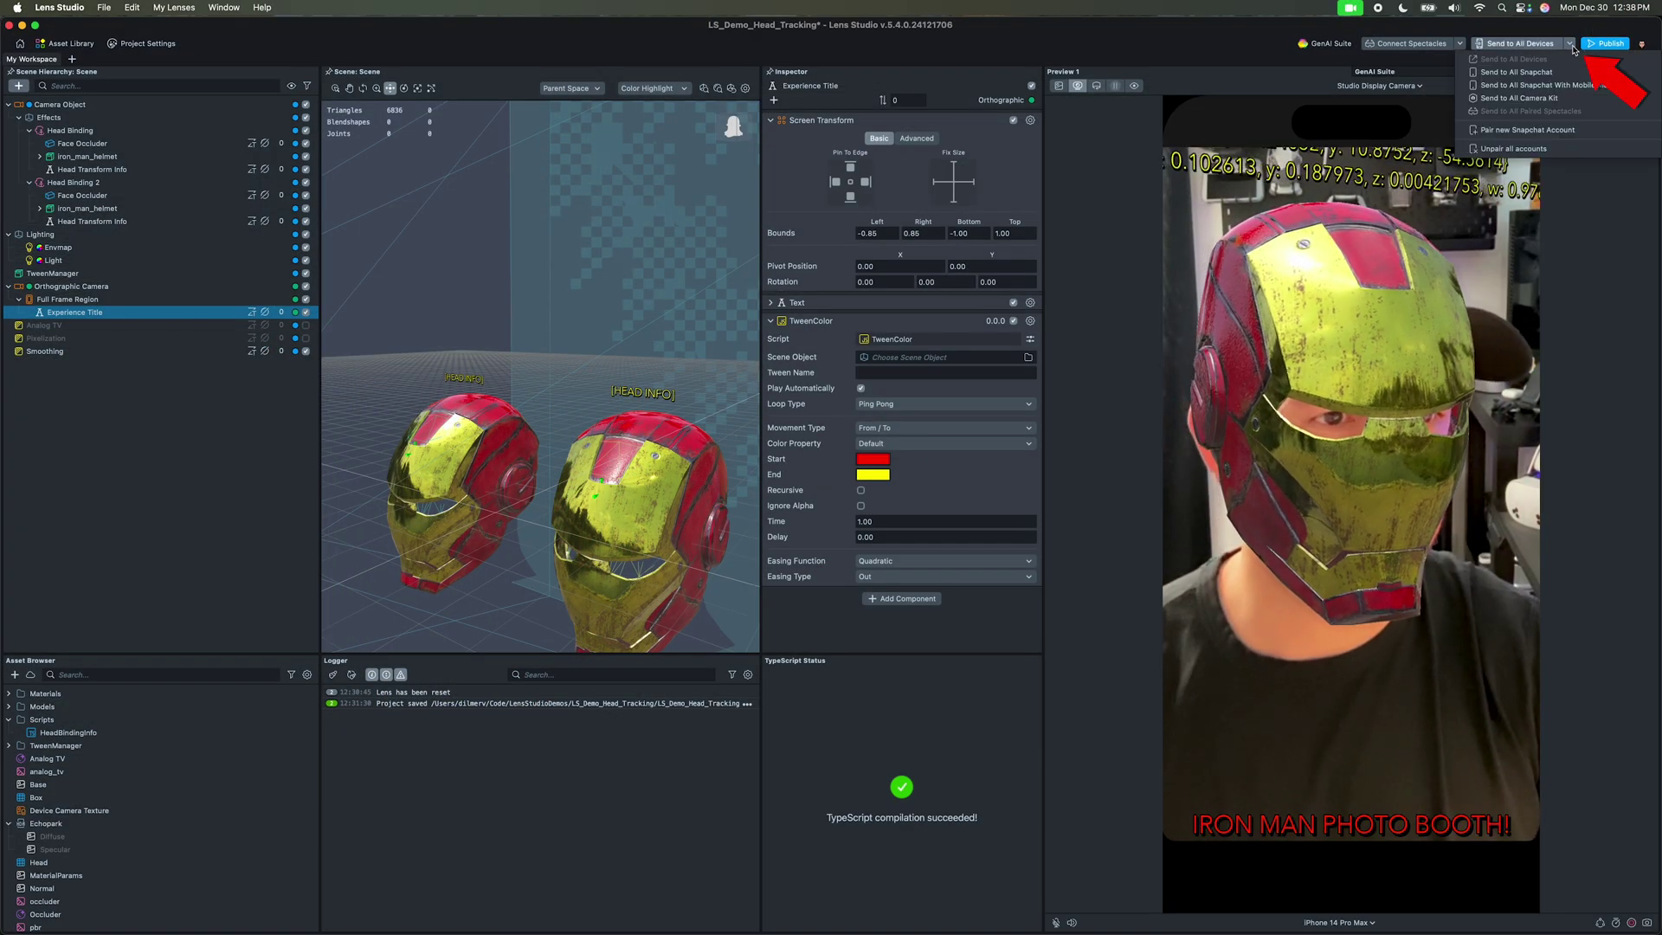
{"action": "left_click", "coordinate": [1520, 72]}
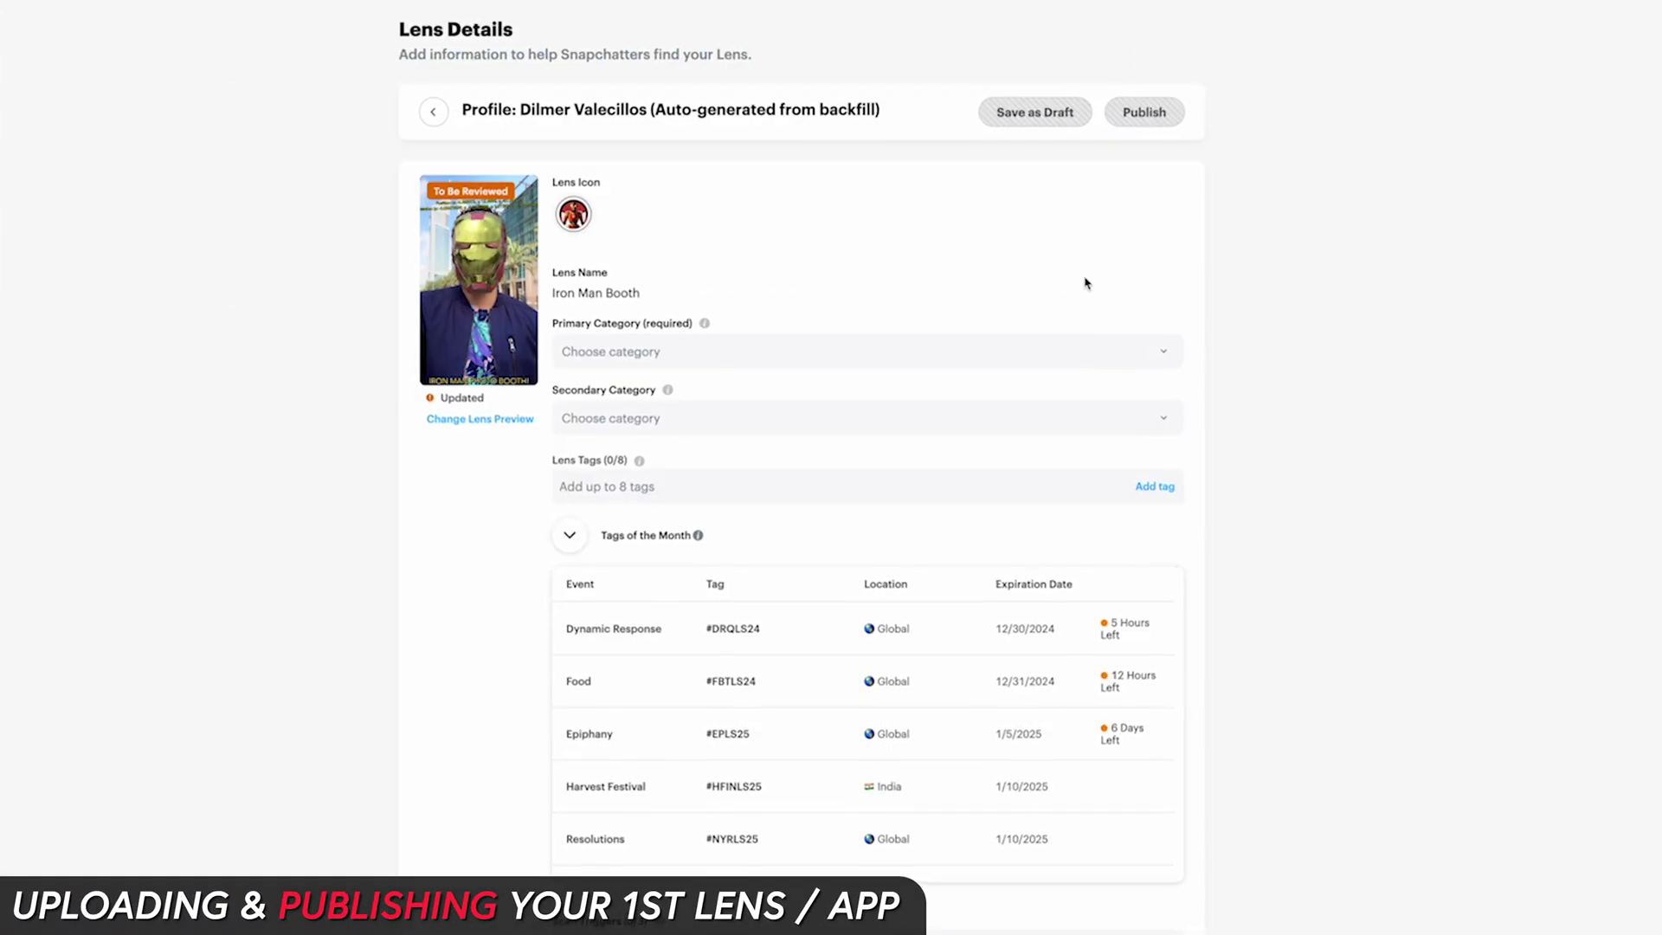
{"action": "left_click", "coordinate": [923, 352]}
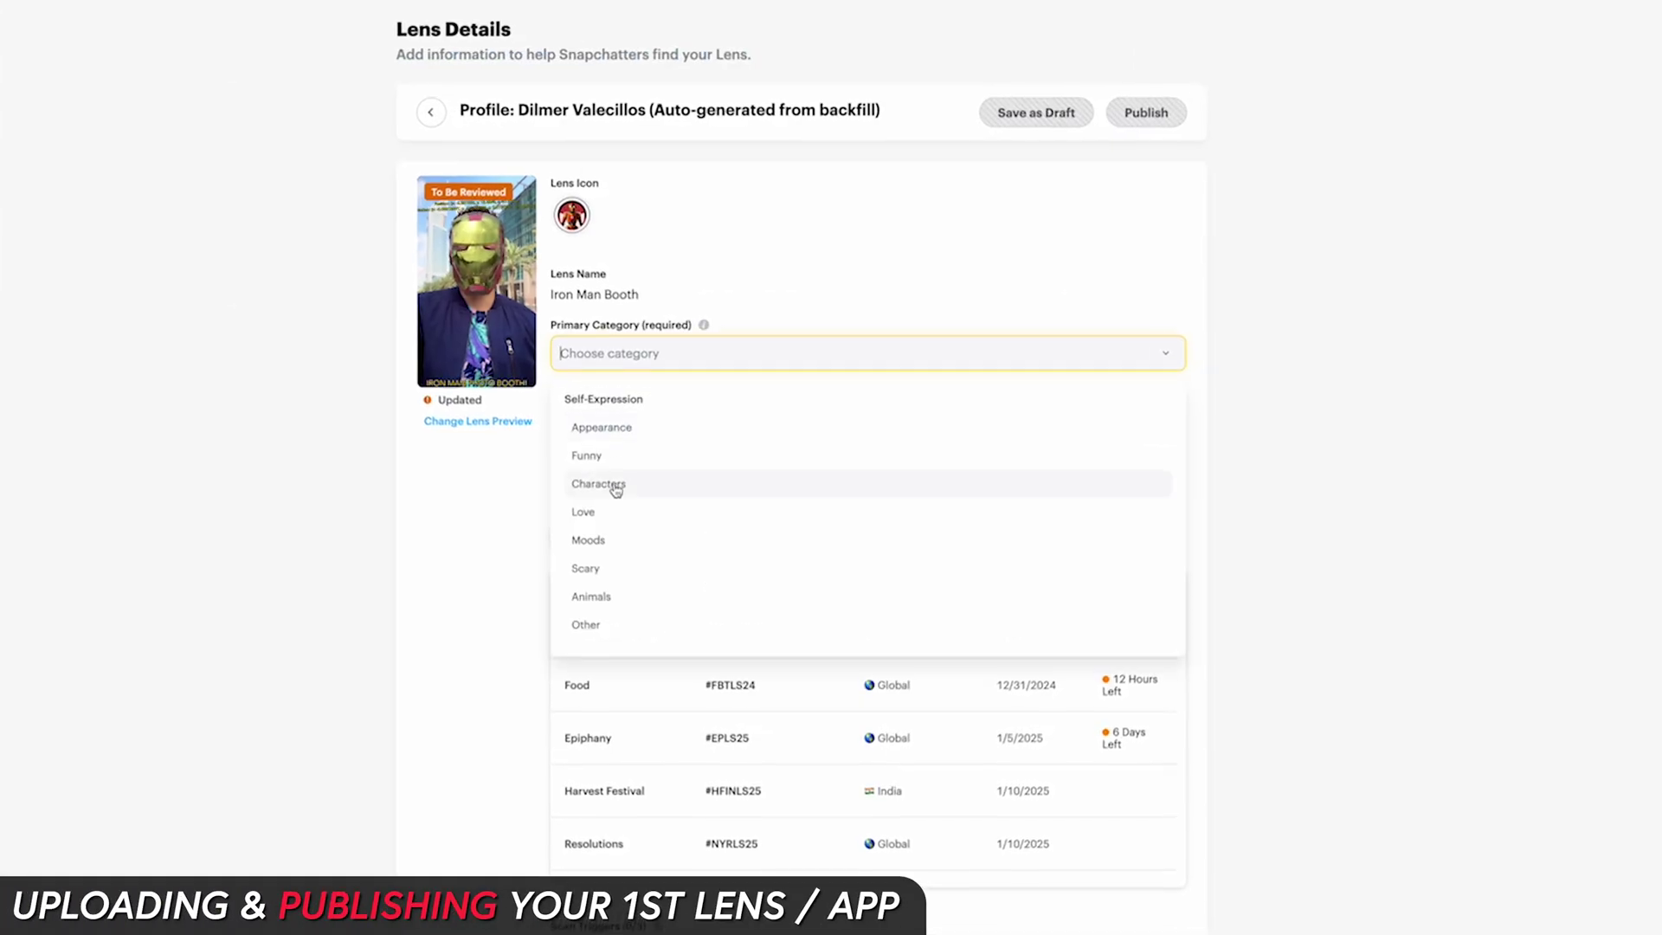
Step: Set the primary category to Characters and the secondary category to Appearance
{"action": "left_click", "coordinate": [615, 490]}
{"action": "left_click", "coordinate": [640, 424]}
{"action": "left_click", "coordinate": [616, 526]}
{"action": "left_click", "coordinate": [606, 497]}
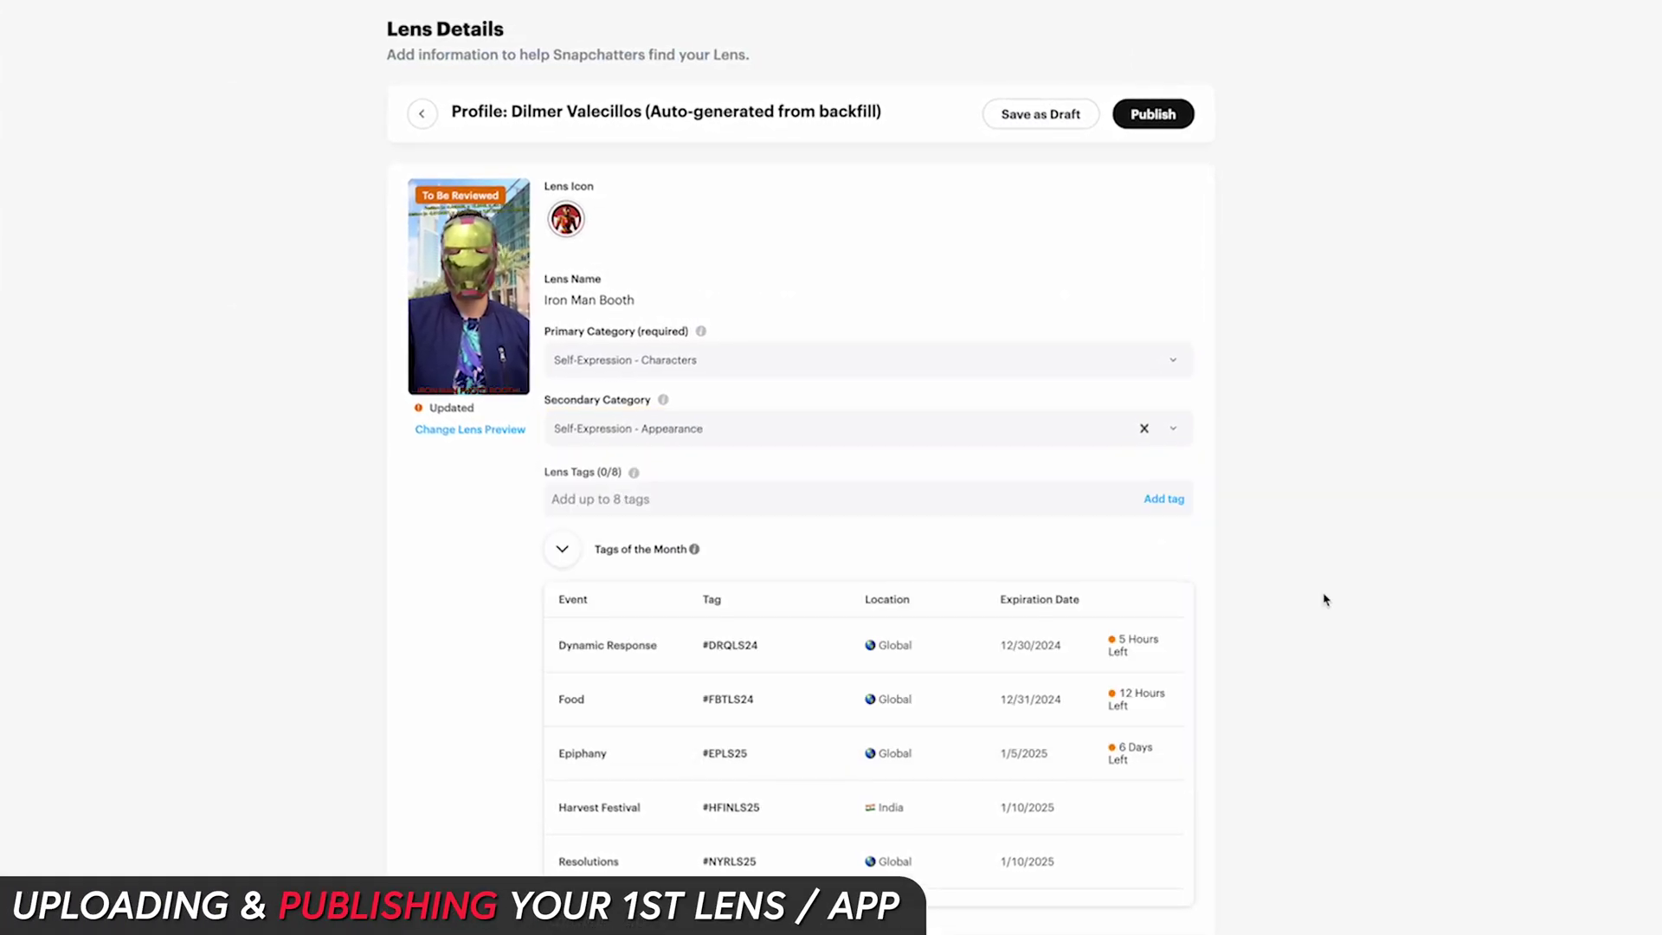
Step: Add the Ironman tag and publish the lens with Public visibility
{"action": "scroll", "coordinate": [1323, 600], "scroll_direction": "down", "scroll_amount": 1}
{"action": "left_click", "coordinate": [721, 386]}
{"action": "type", "text": "Ironman"}
{"action": "key", "text": "Return"}
{"action": "type", "text": "SuperHero"}
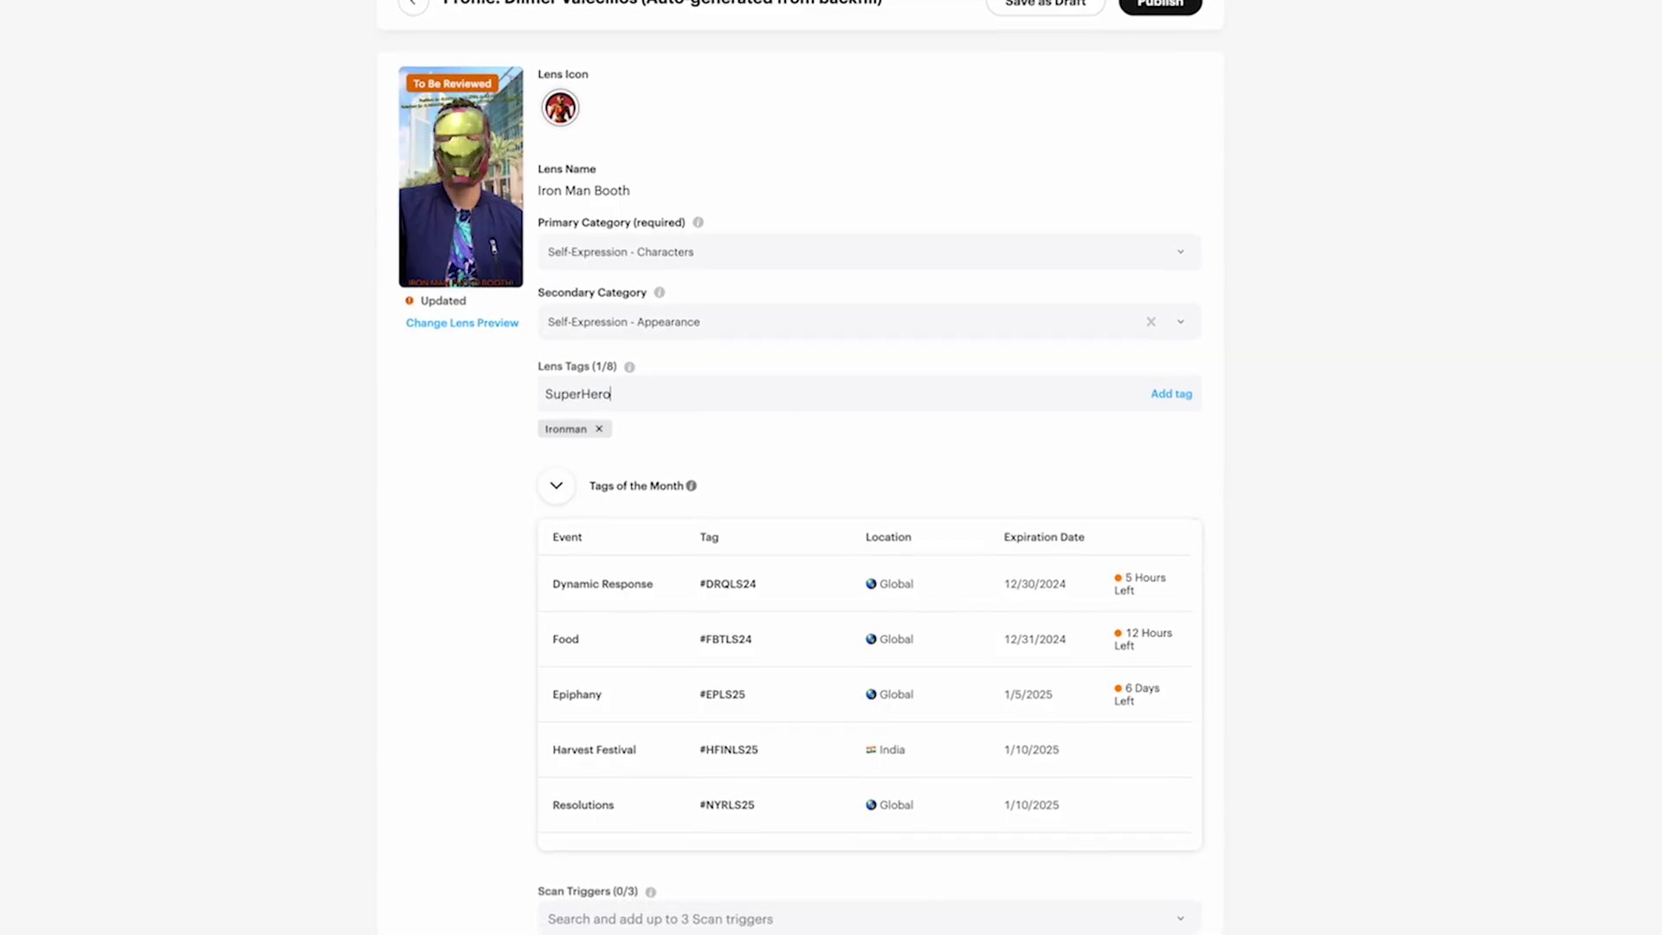
{"action": "left_click", "coordinate": [1160, 5]}
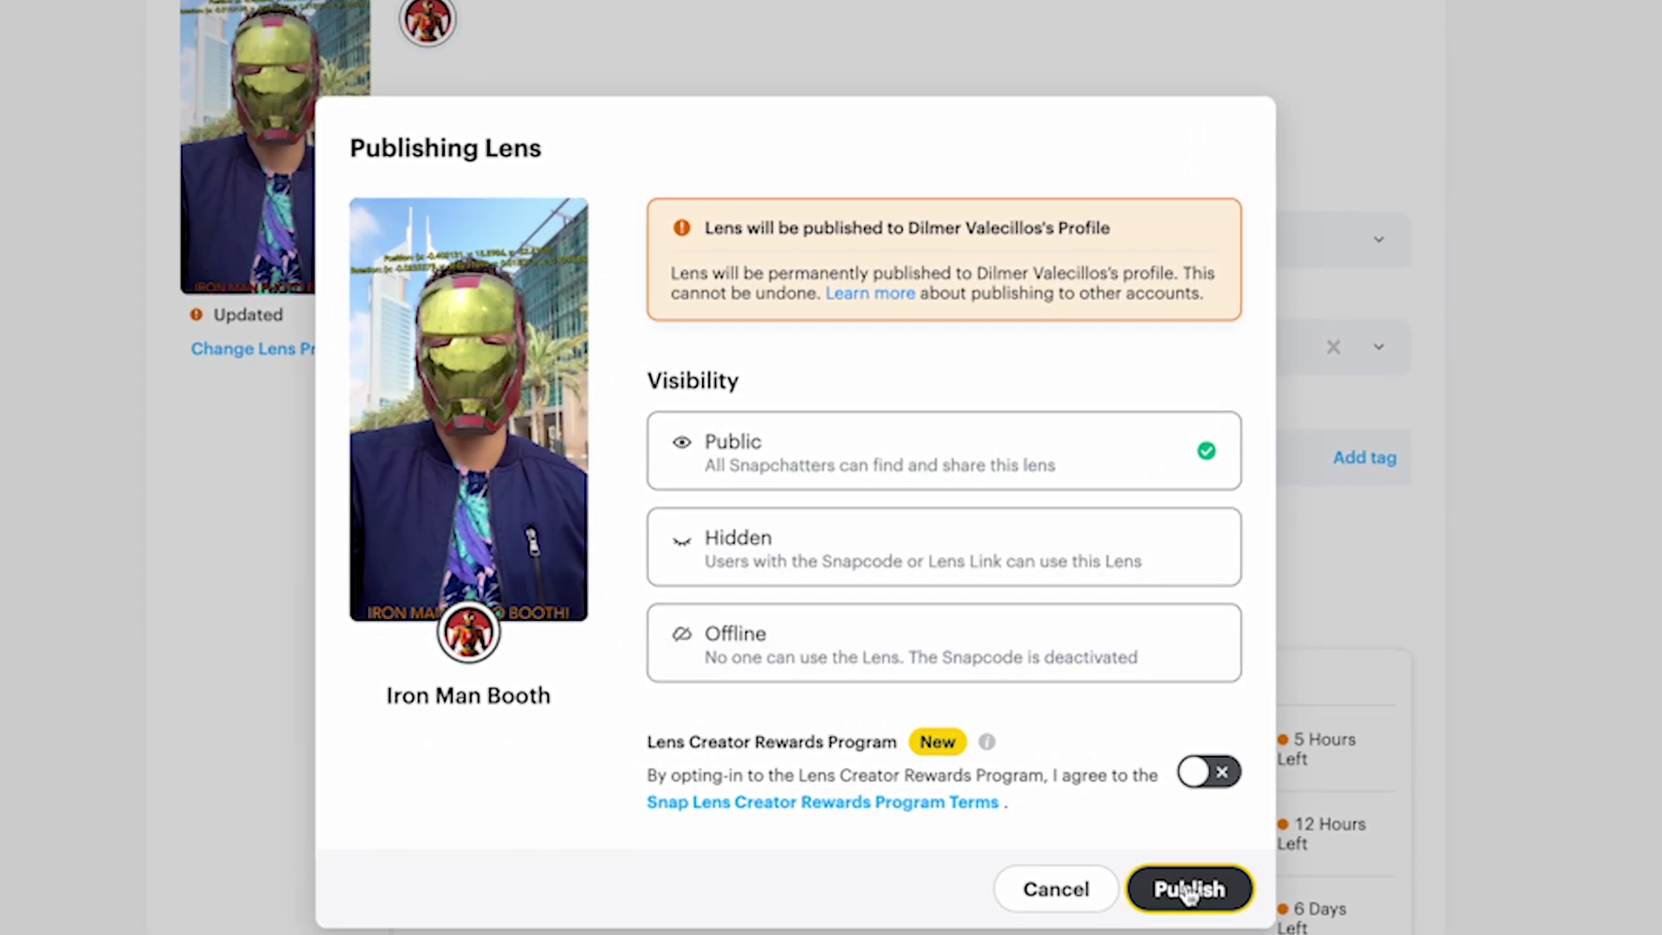
{"action": "left_click", "coordinate": [1189, 889]}
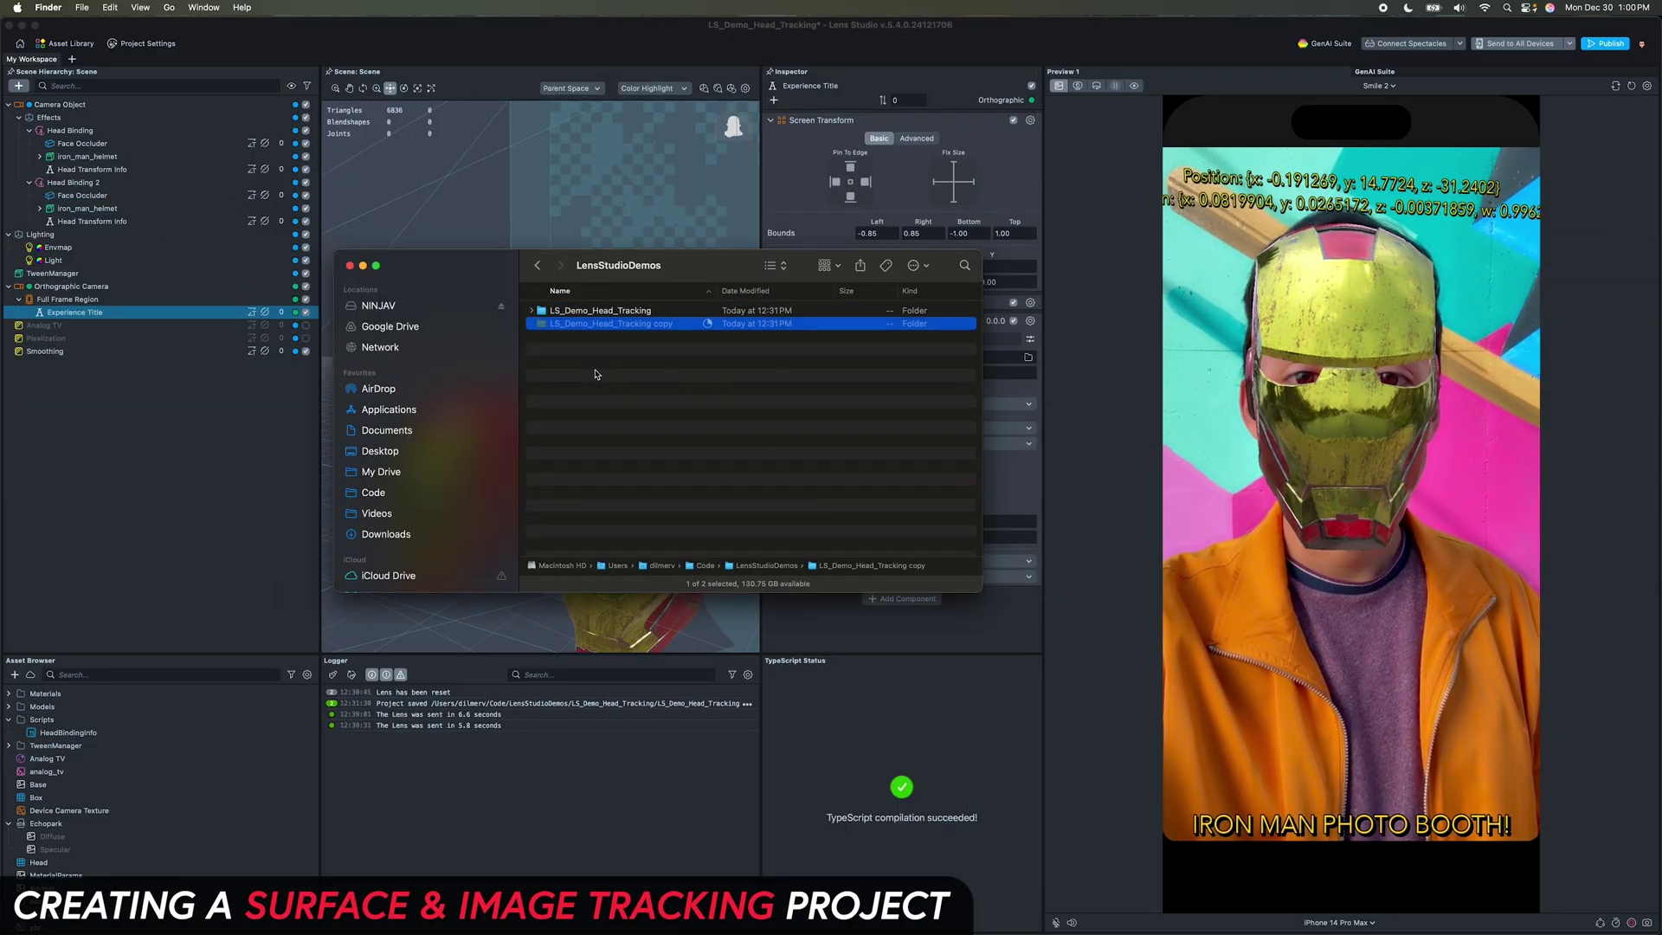
Step: Rename the copied folder to LS_Demo_Surface_Image_Tracking and open its project file in Lens Studio
{"action": "key", "text": "Return"}
{"action": "type", "text": "LS_Demo_Surface_Image_Tracking"}
{"action": "key", "text": "Return"}
{"action": "double_click", "coordinate": [588, 323]}
{"action": "left_click", "coordinate": [620, 350]}
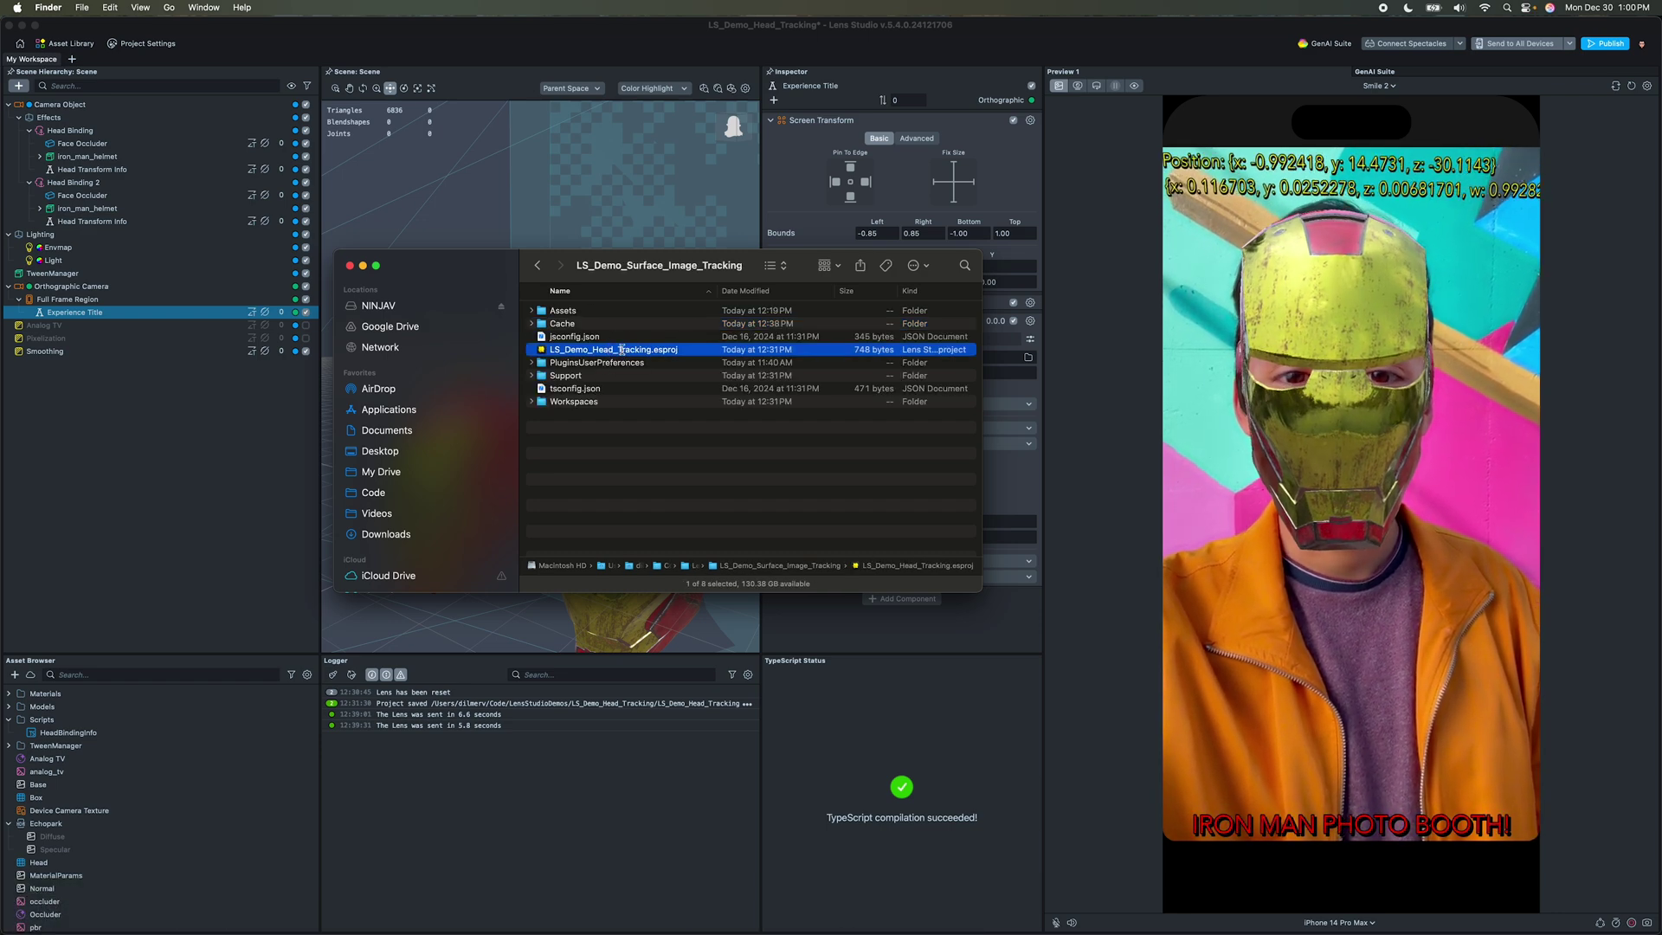
{"action": "key", "text": "super+Tab"}
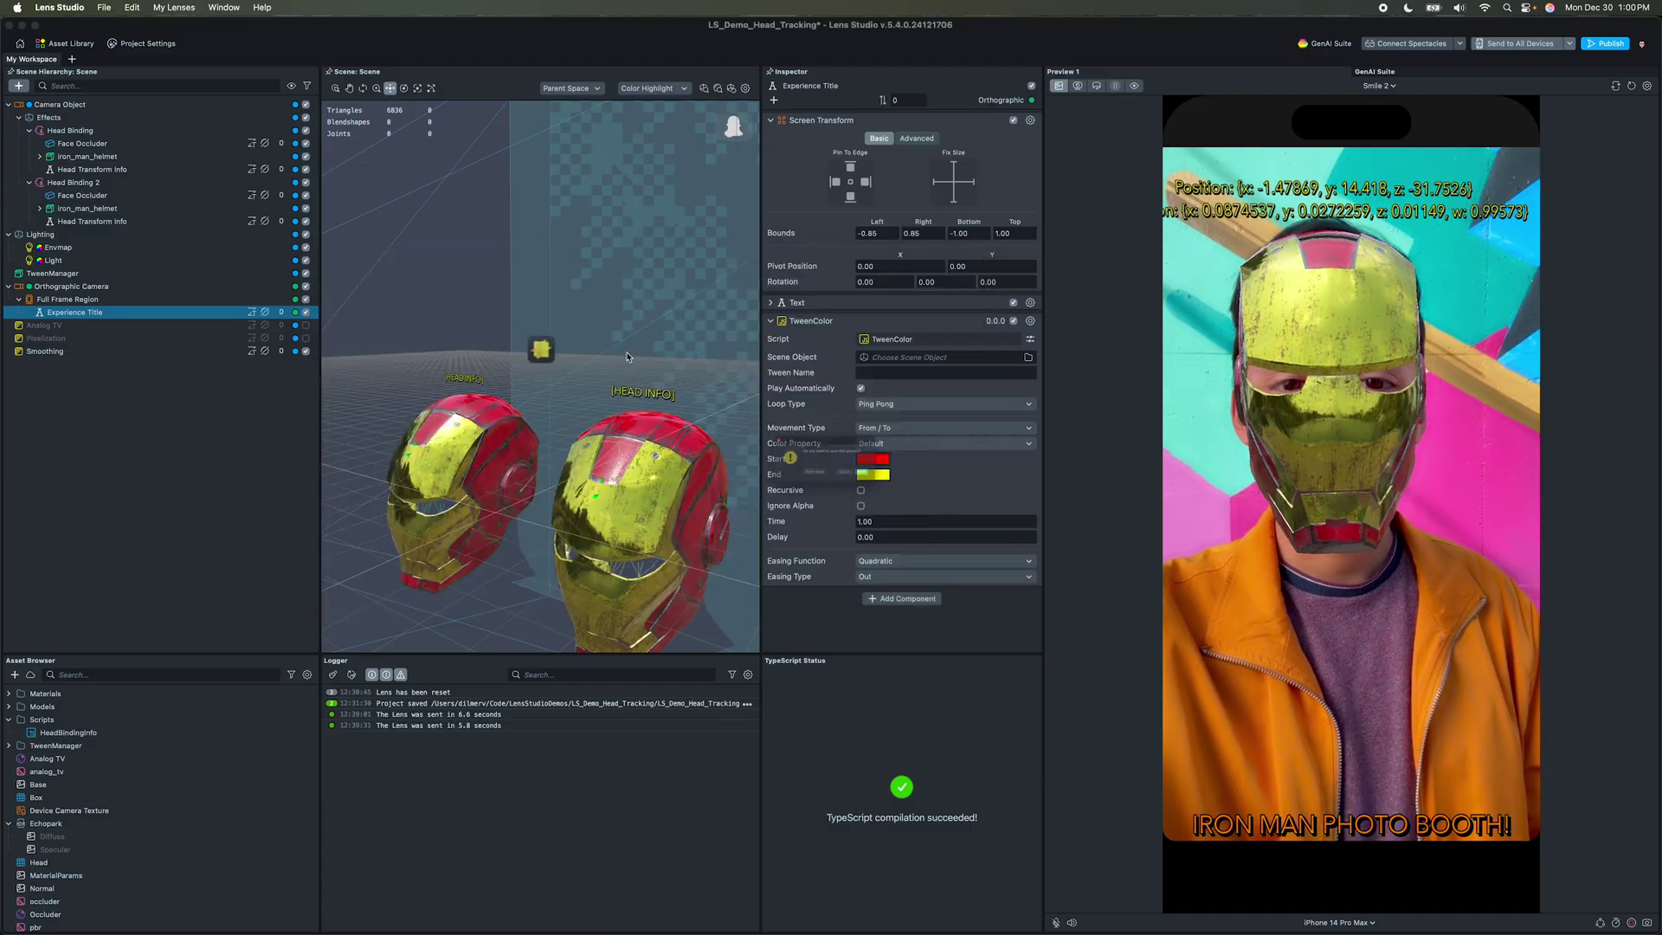
Step: Save the old project, change the title to IRON MAN DISPLAY AREA, and delete Effects
{"action": "left_click", "coordinate": [901, 487]}
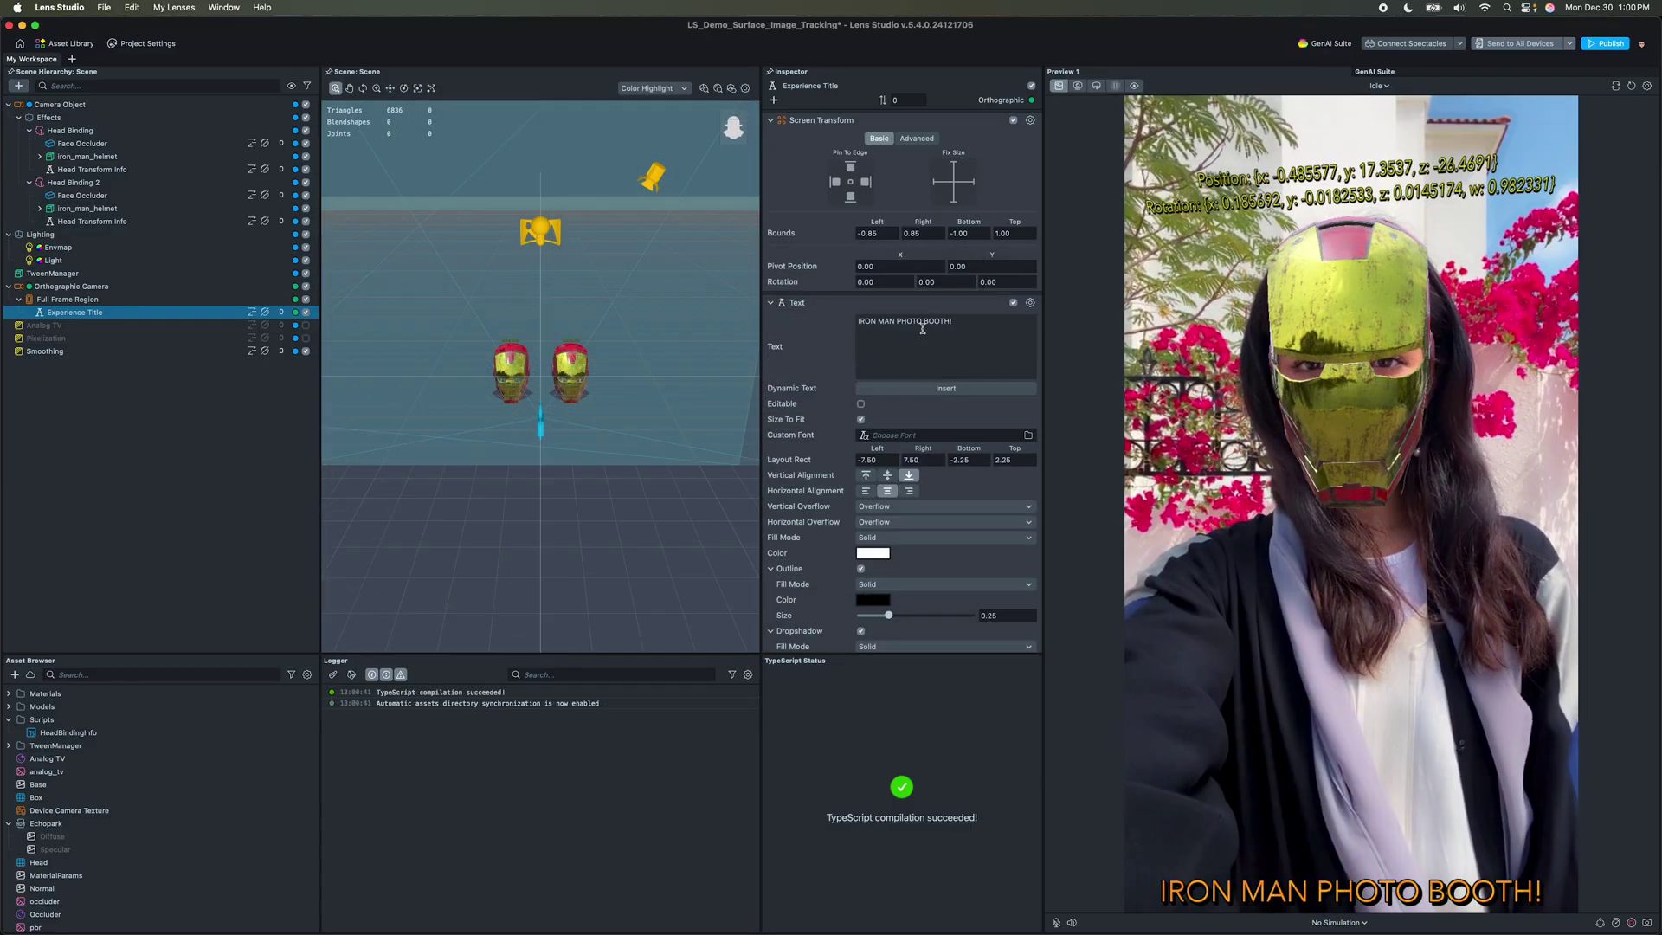
{"action": "type", "text": "DISPLAY AREA"}
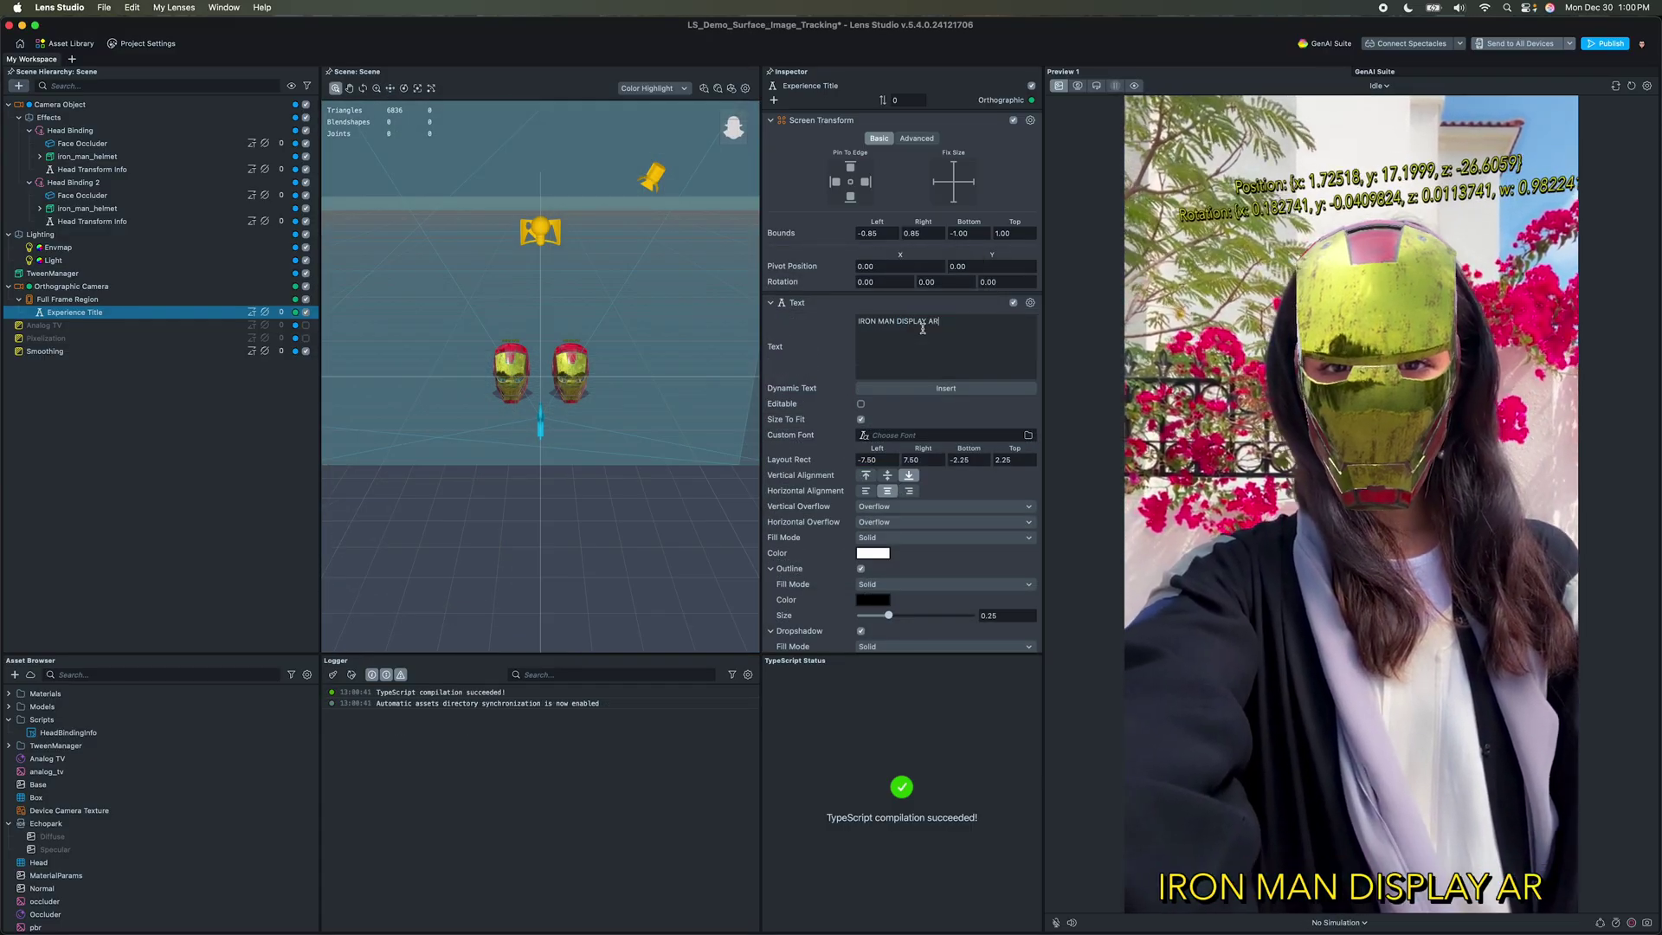
{"action": "left_click", "coordinate": [99, 118]}
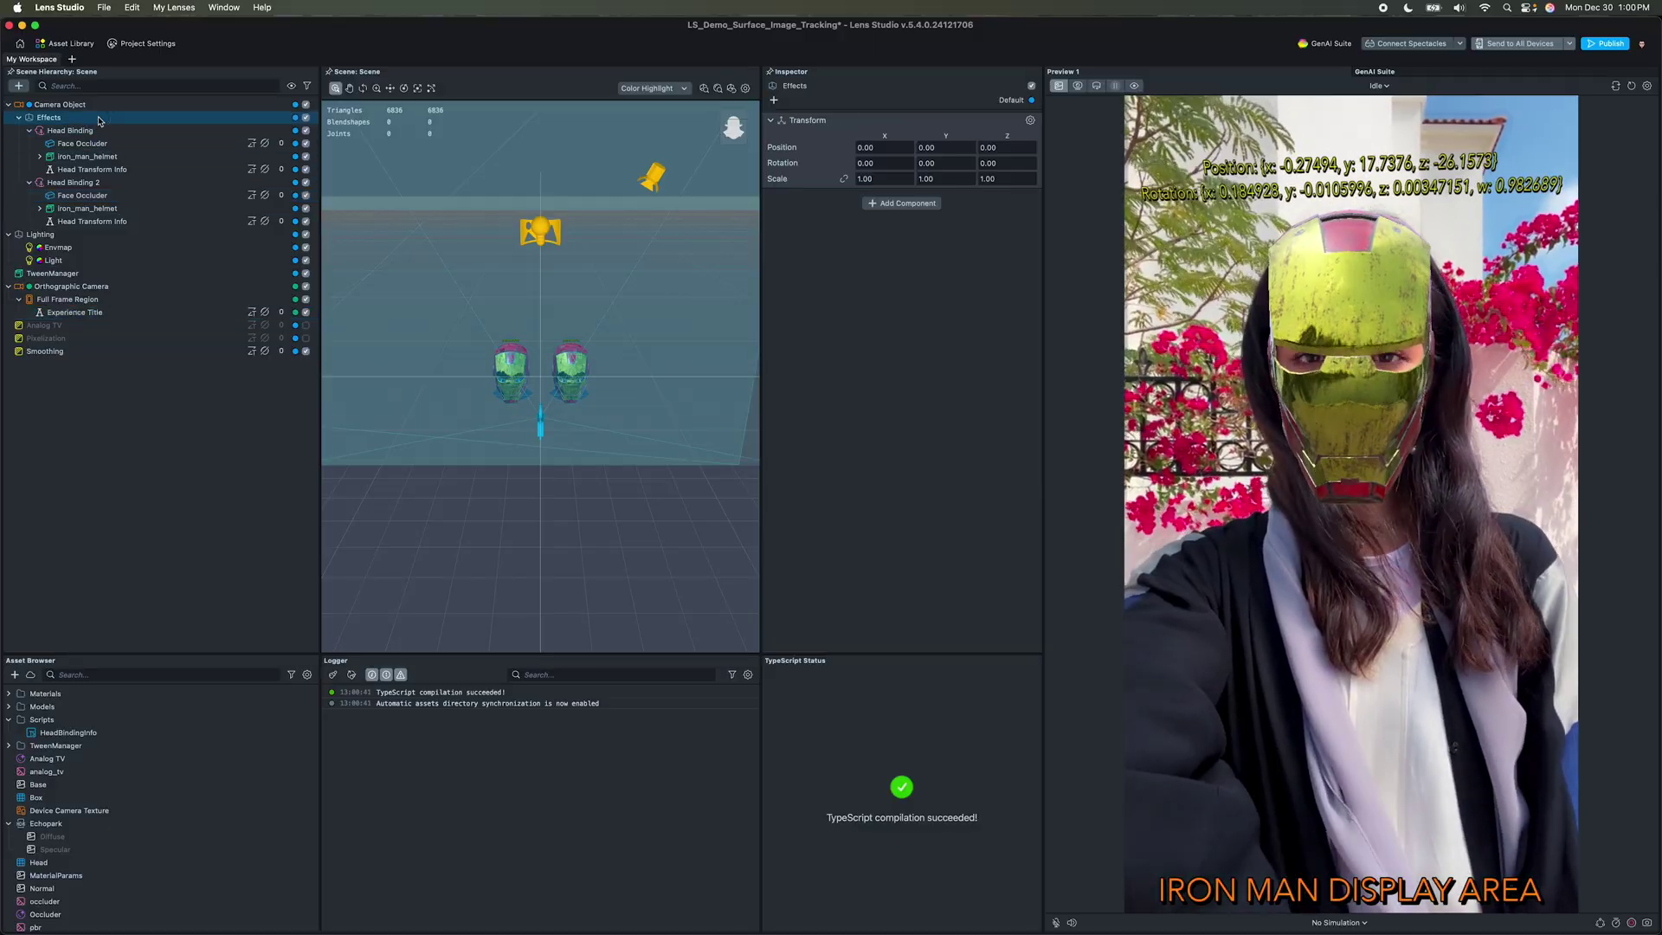
{"action": "key", "text": "Delete"}
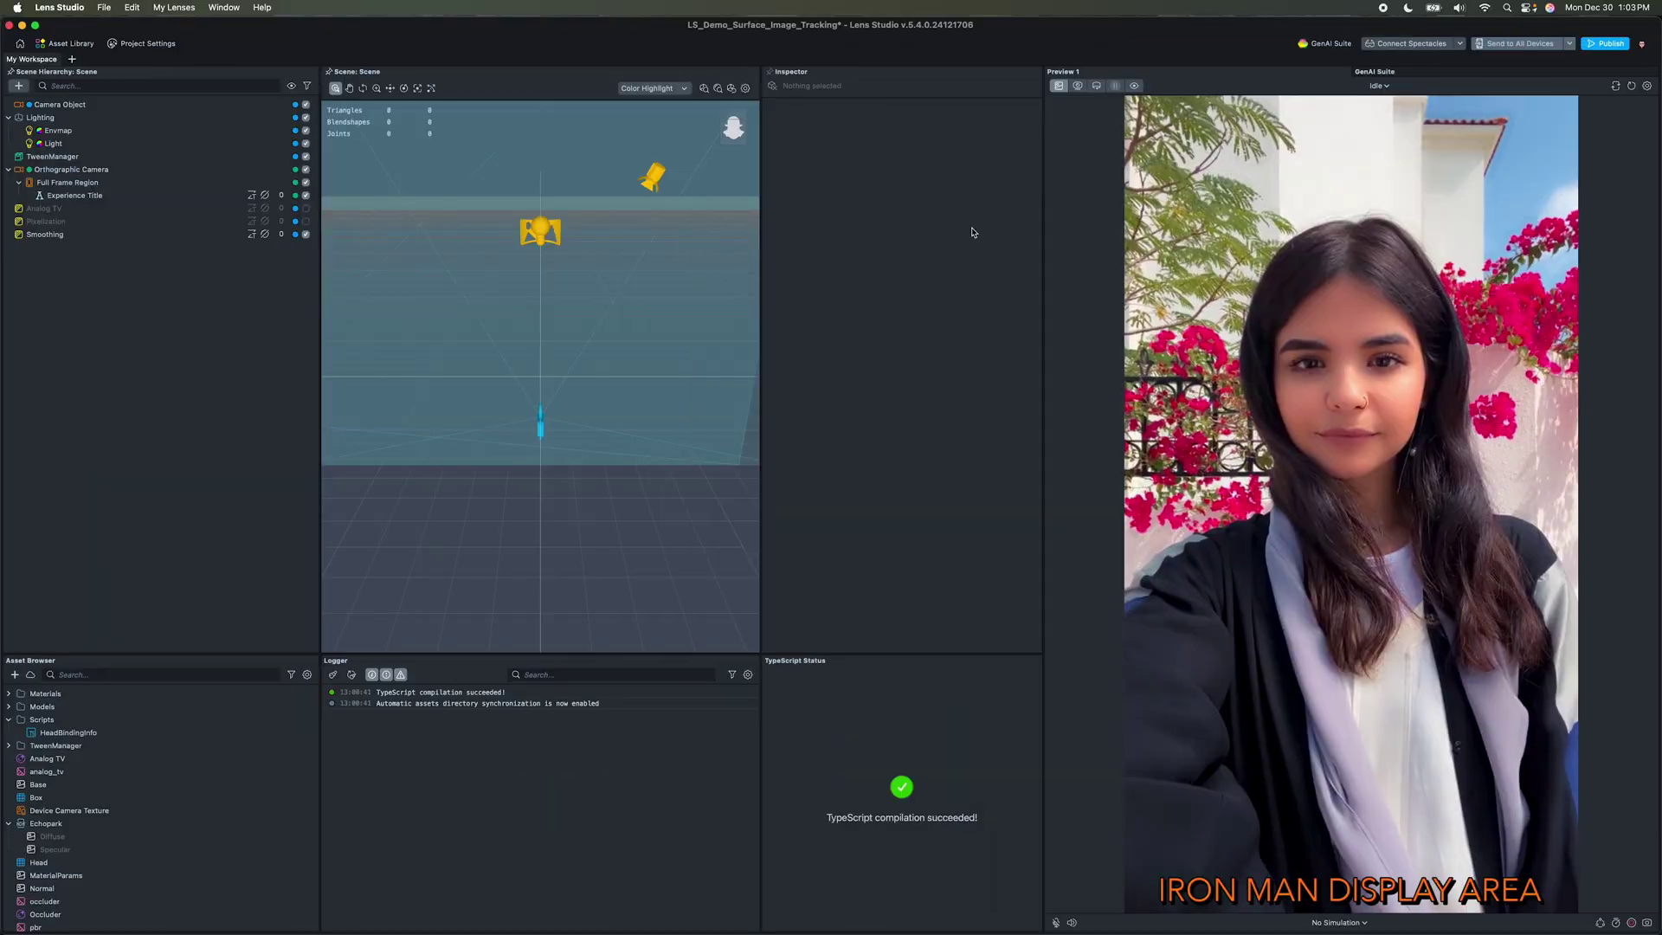
{"action": "left_click", "coordinate": [1096, 86]}
Step: Widen the preview and drag the iron_man_helmet model from Models into the scene
{"action": "left_click", "coordinate": [1097, 86]}
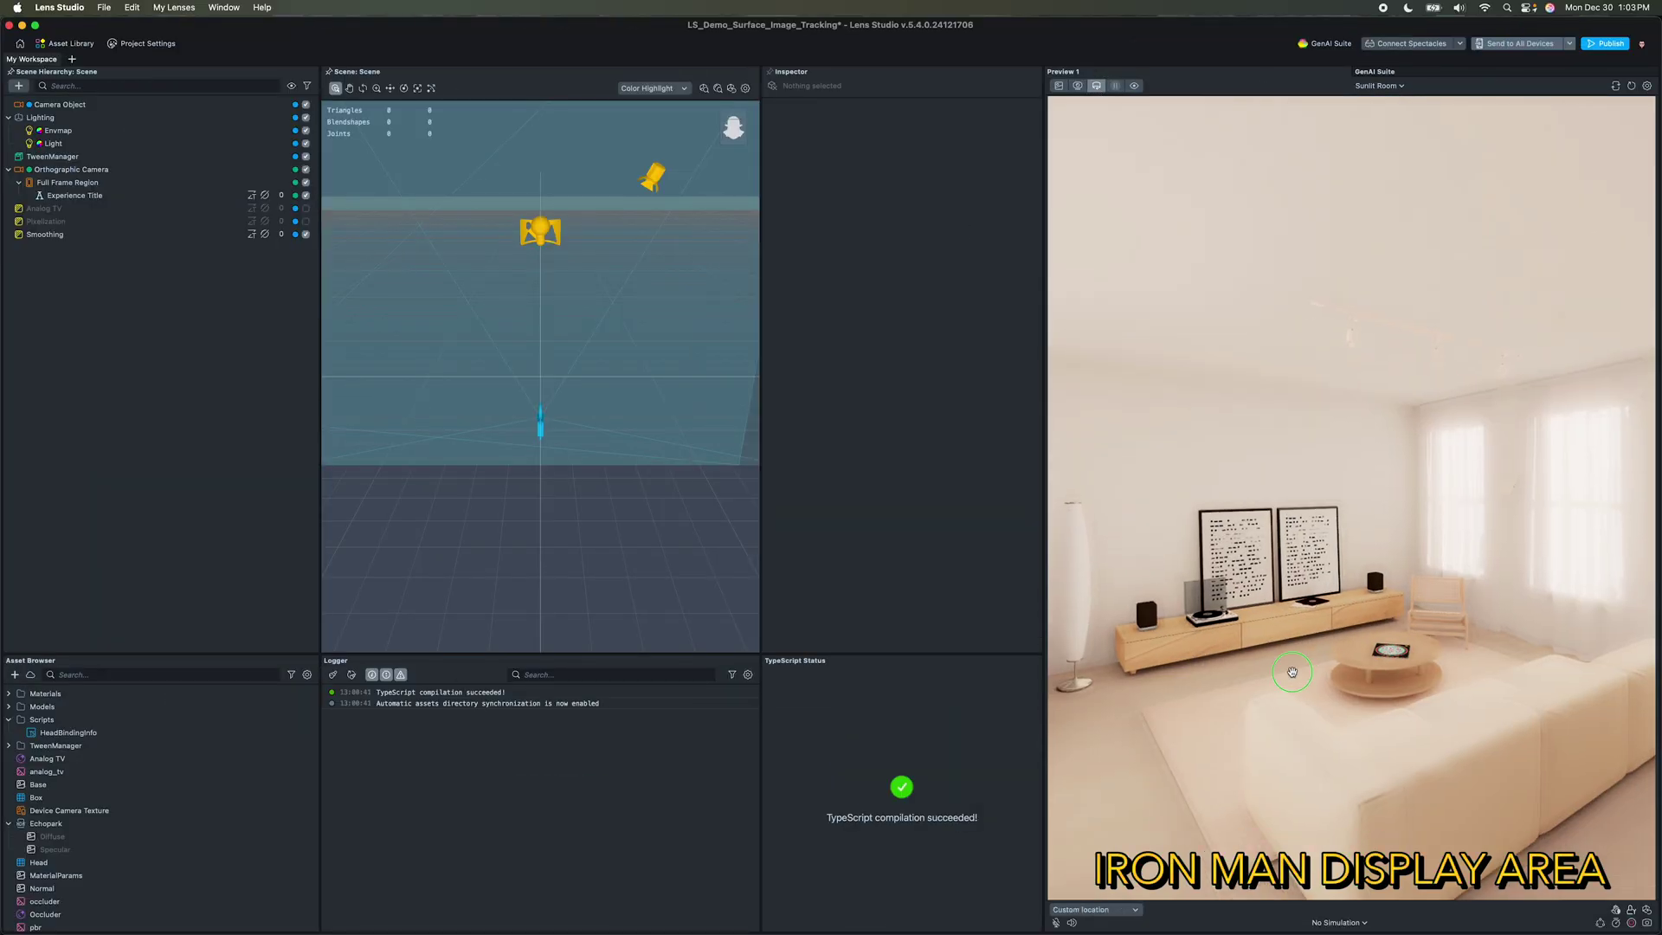
{"action": "left_click", "coordinate": [8, 719]}
{"action": "left_click", "coordinate": [9, 707]}
{"action": "left_click", "coordinate": [80, 797]}
{"action": "left_click_drag", "start_coordinate": [80, 797], "coordinate": [93, 411]}
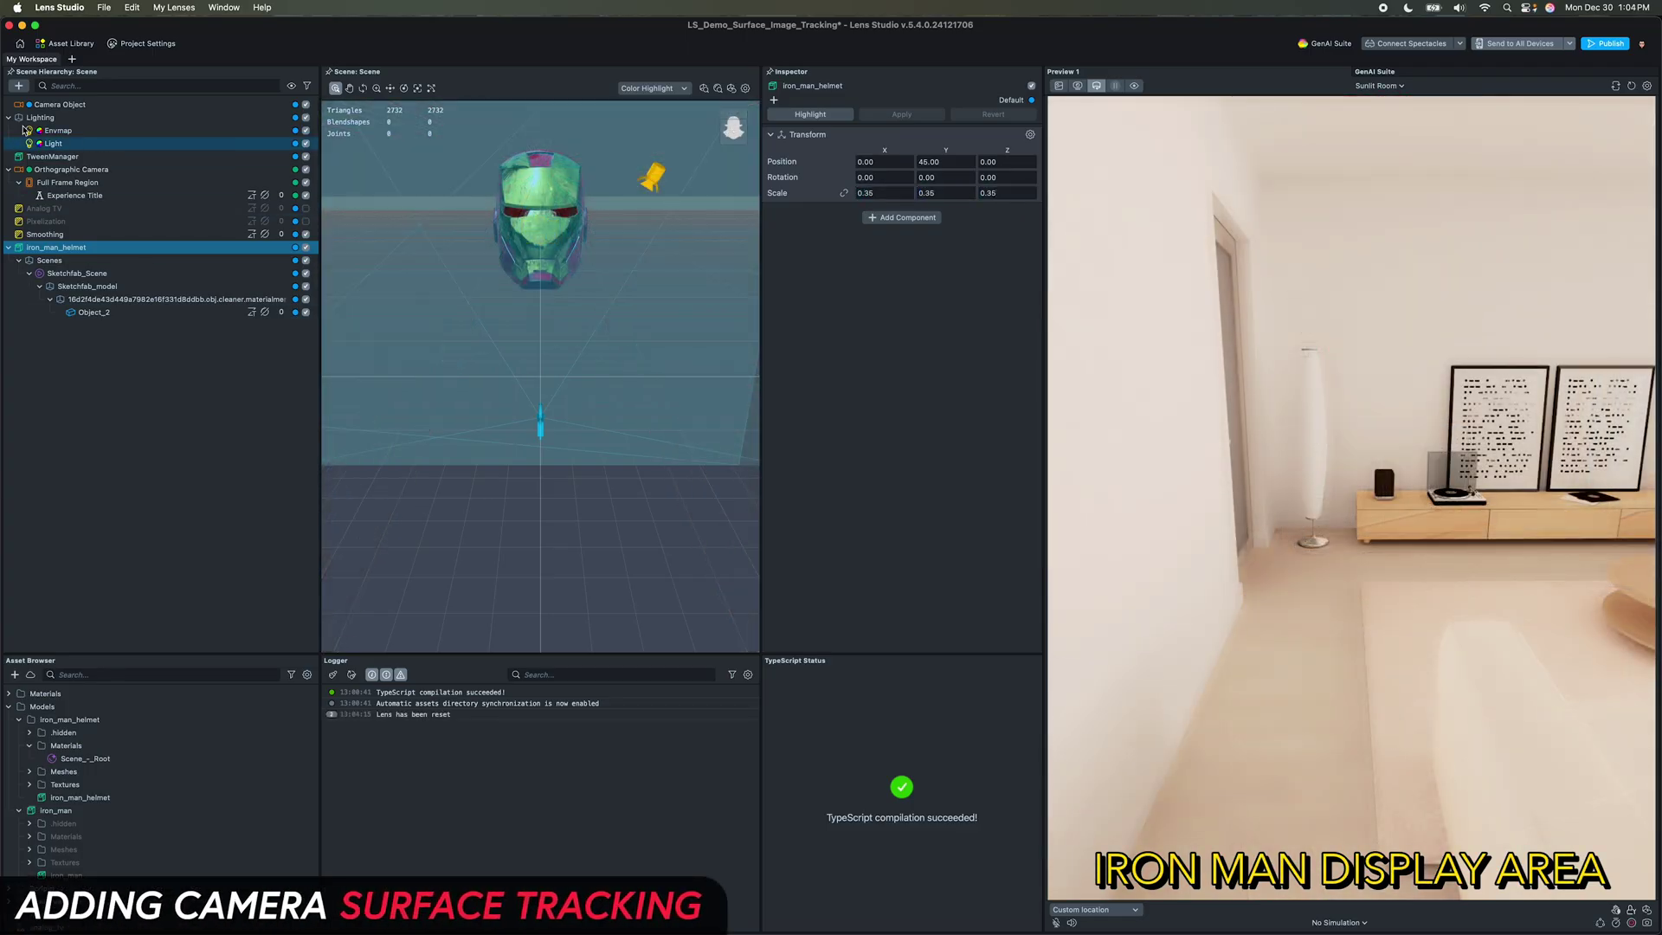
{"action": "left_click", "coordinate": [232, 105]}
{"action": "left_click", "coordinate": [903, 514]}
Step: Add a Device Tracking component to the camera and save the project
{"action": "type", "text": "dev"}
{"action": "left_click", "coordinate": [906, 561]}
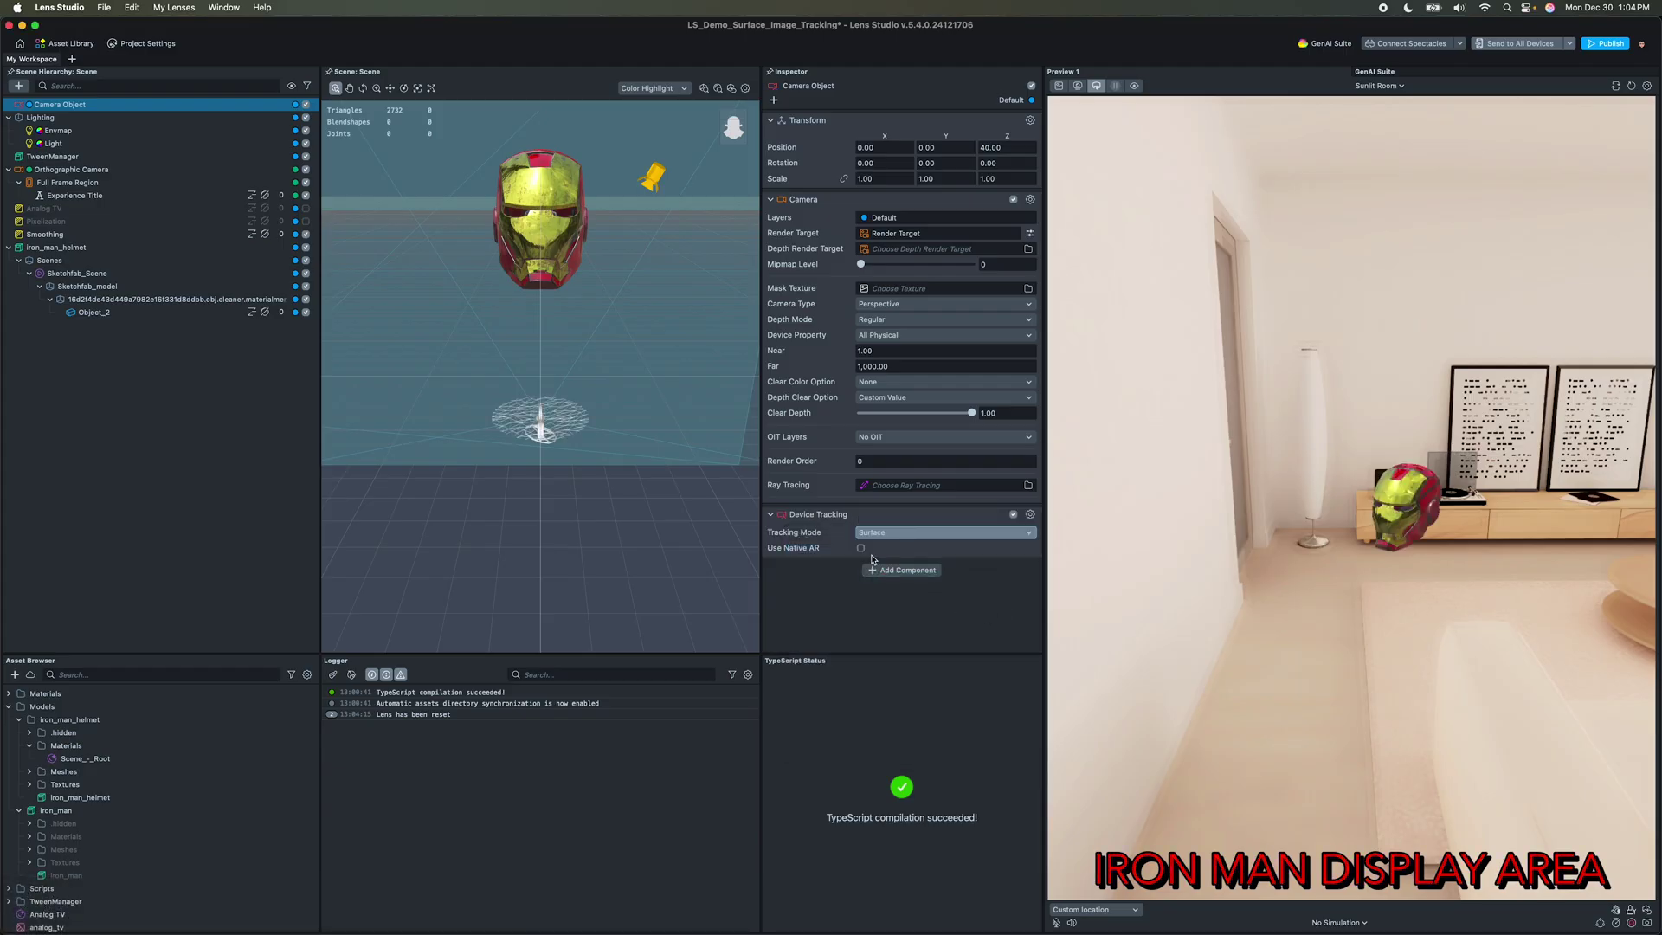
{"action": "key", "text": "super+s"}
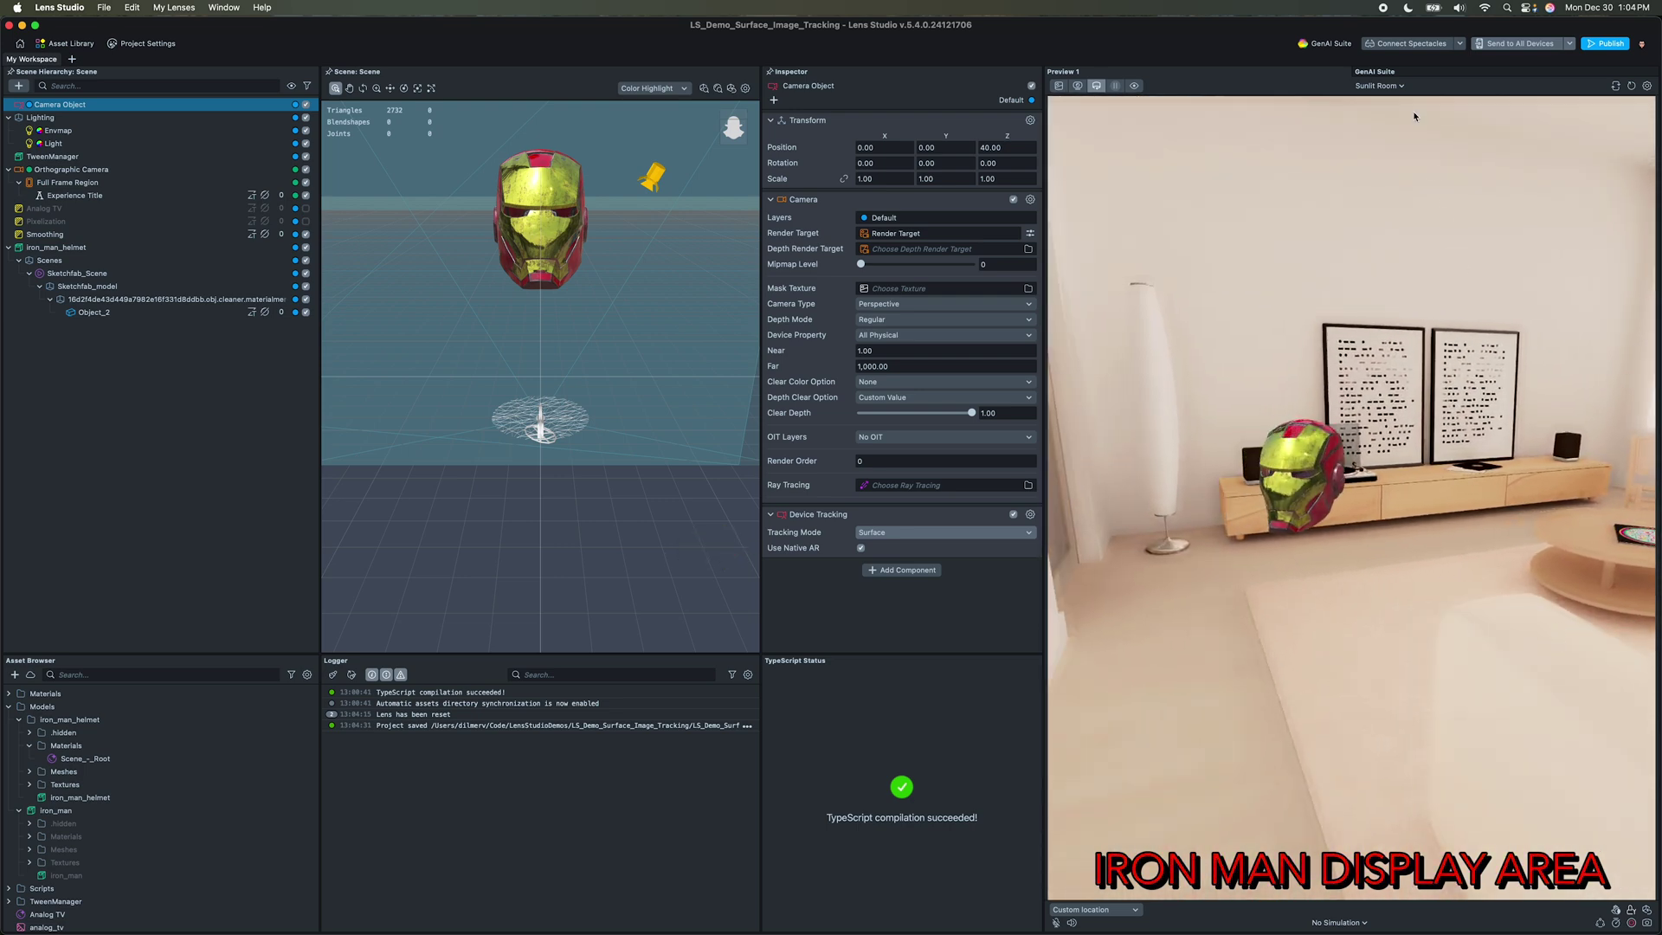
Step: Switch the preview environment to Evening Room and move closer to the helmet
{"action": "left_click", "coordinate": [1395, 85]}
{"action": "left_click", "coordinate": [1399, 159]}
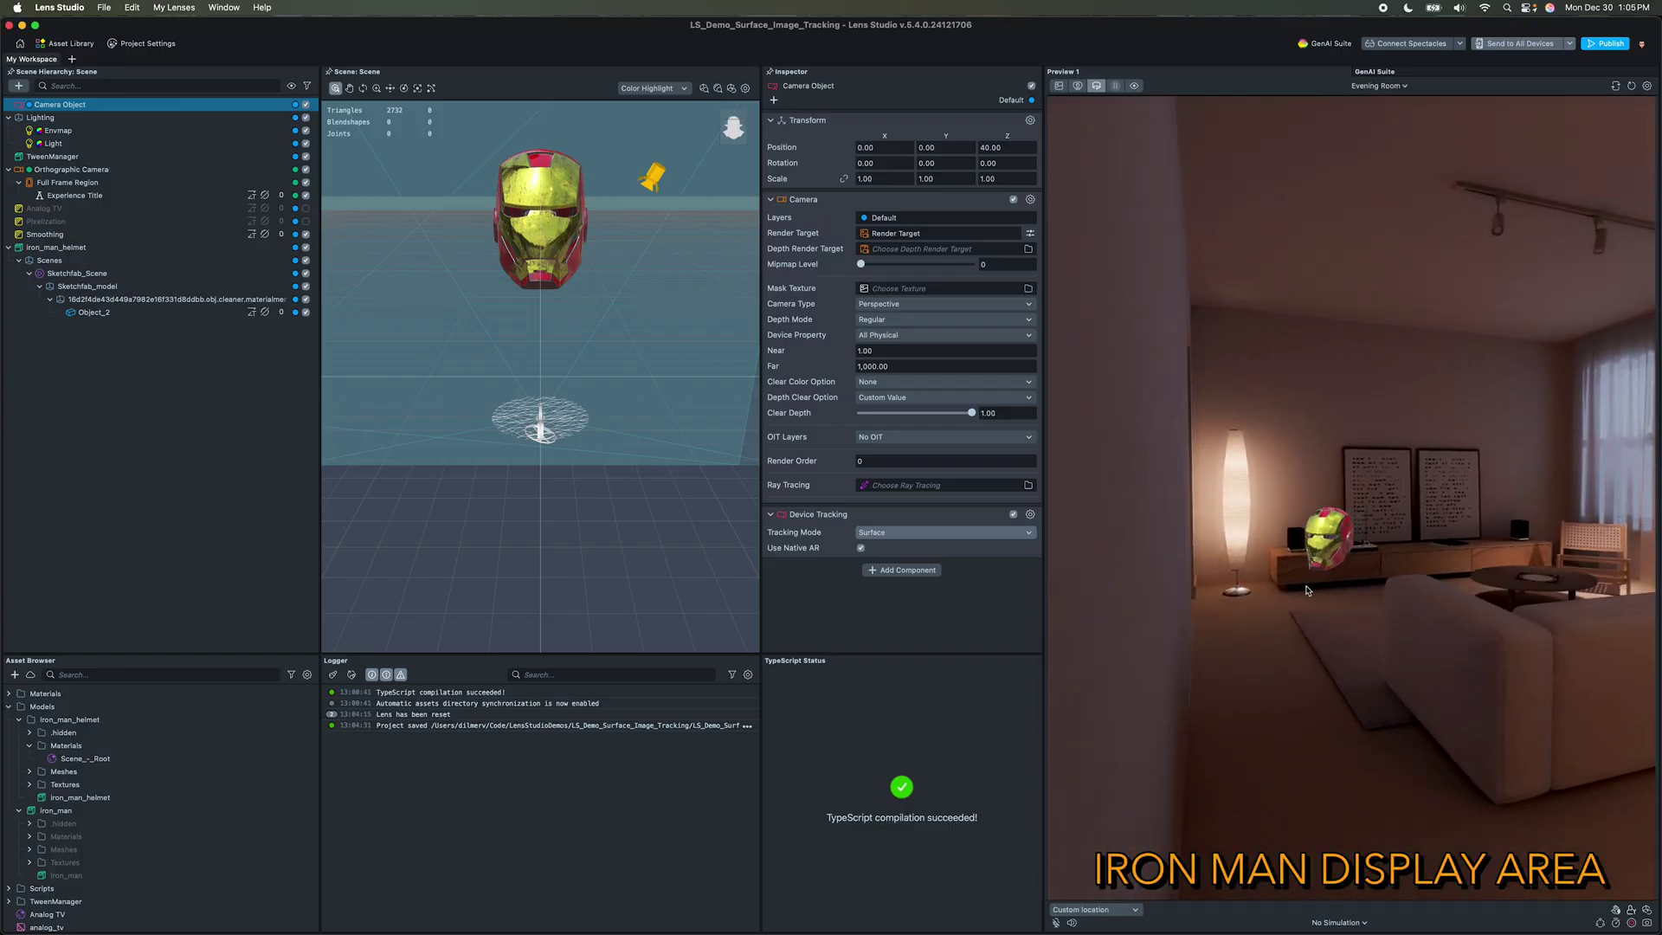
{"action": "left_click", "coordinate": [1262, 634]}
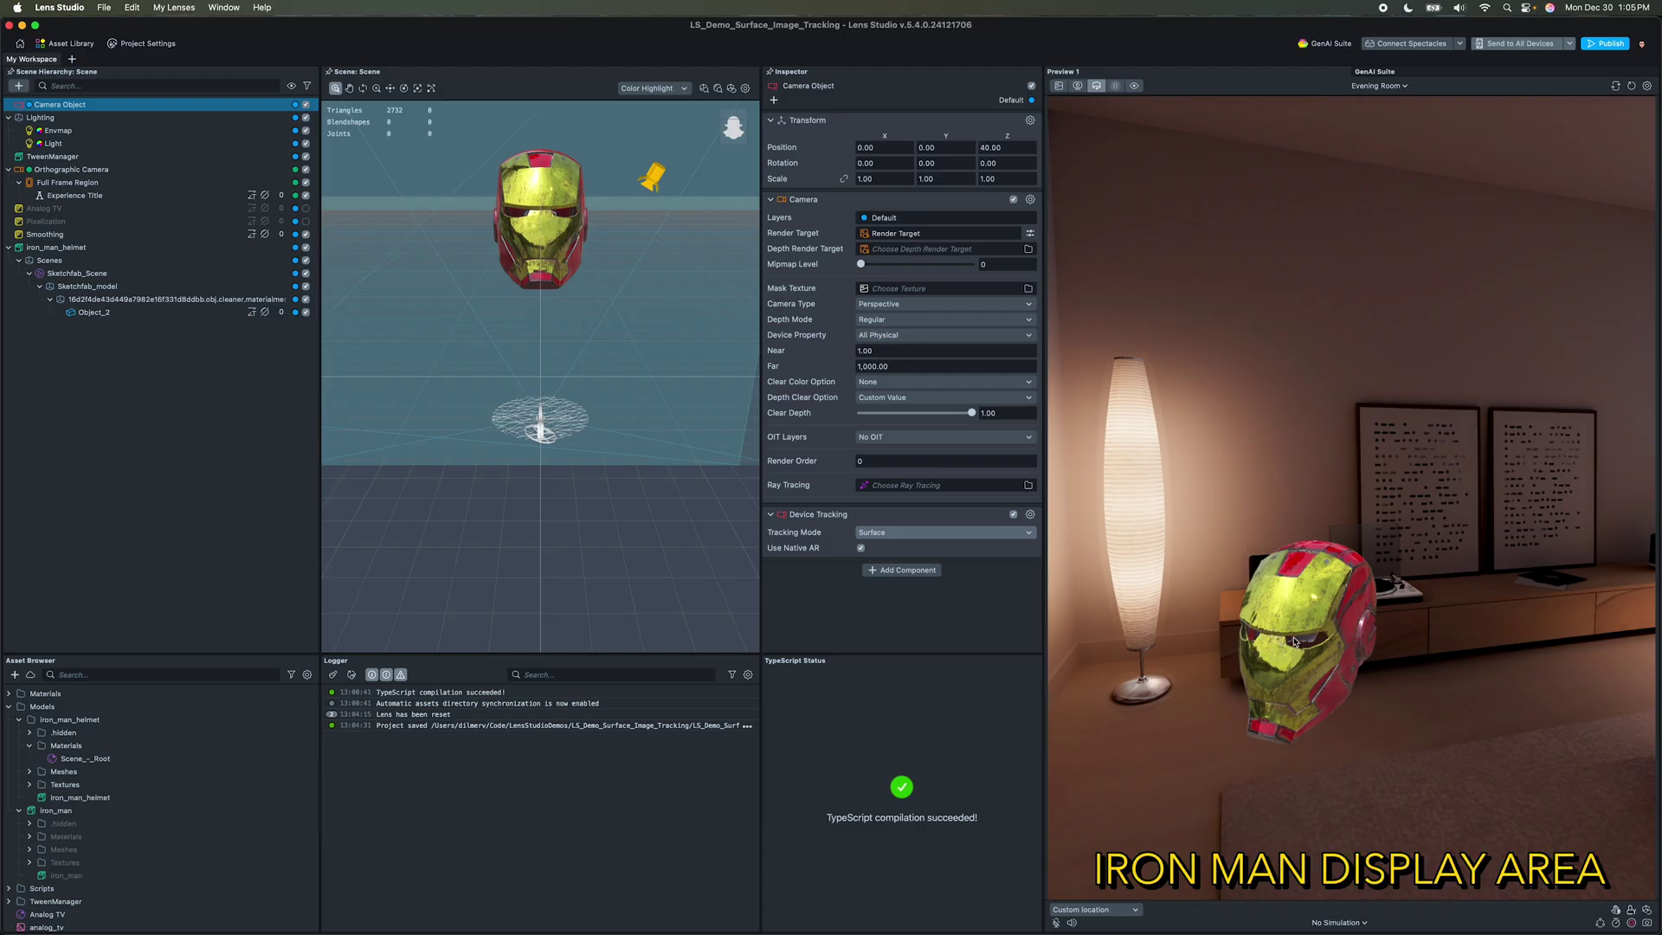
{"action": "double_click", "coordinate": [54, 247]}
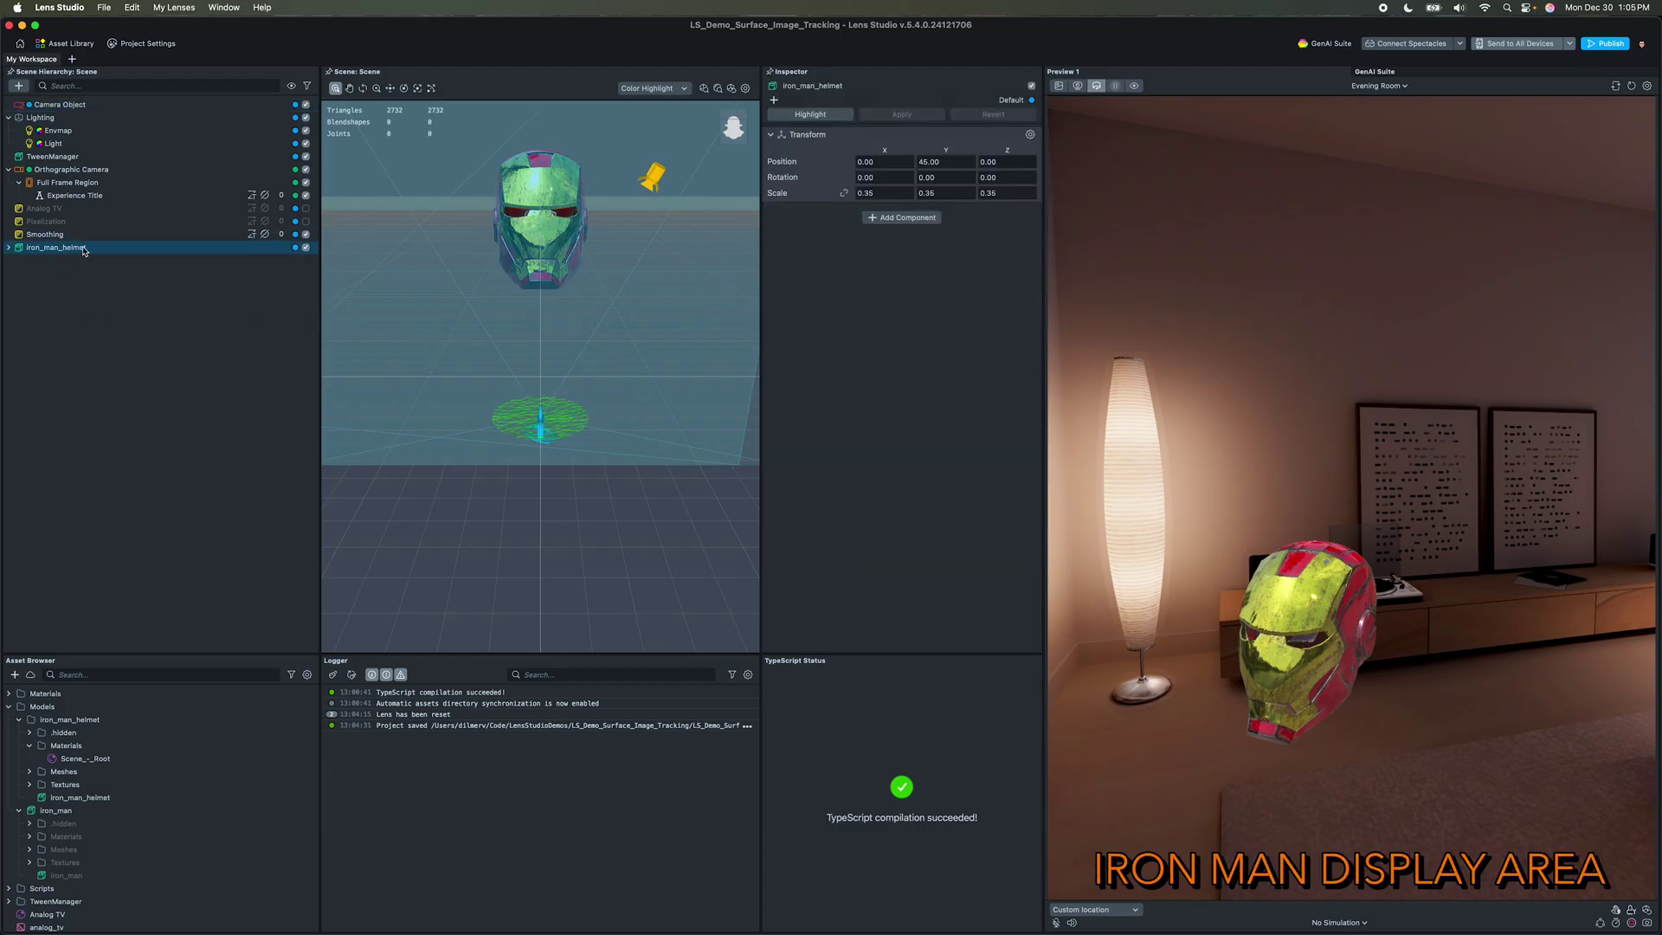
Step: Add an Interaction component to the helmet using Object_2 as its mesh visual
{"action": "left_click", "coordinate": [902, 218]}
{"action": "type", "text": "inter"}
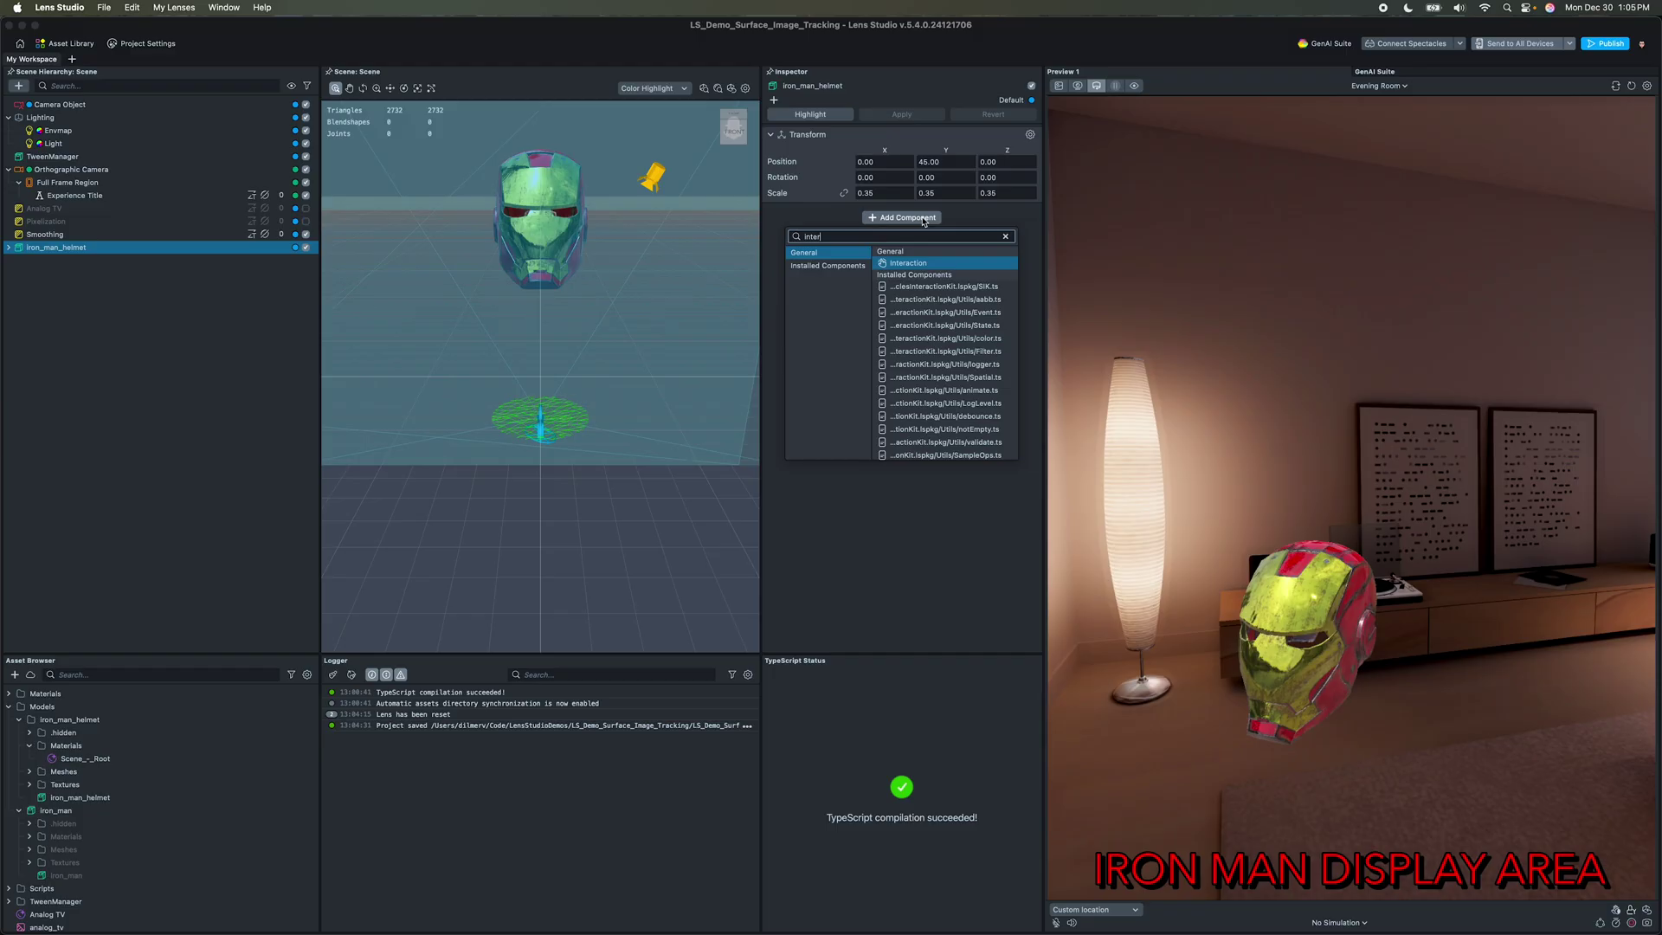
{"action": "key", "text": "Return"}
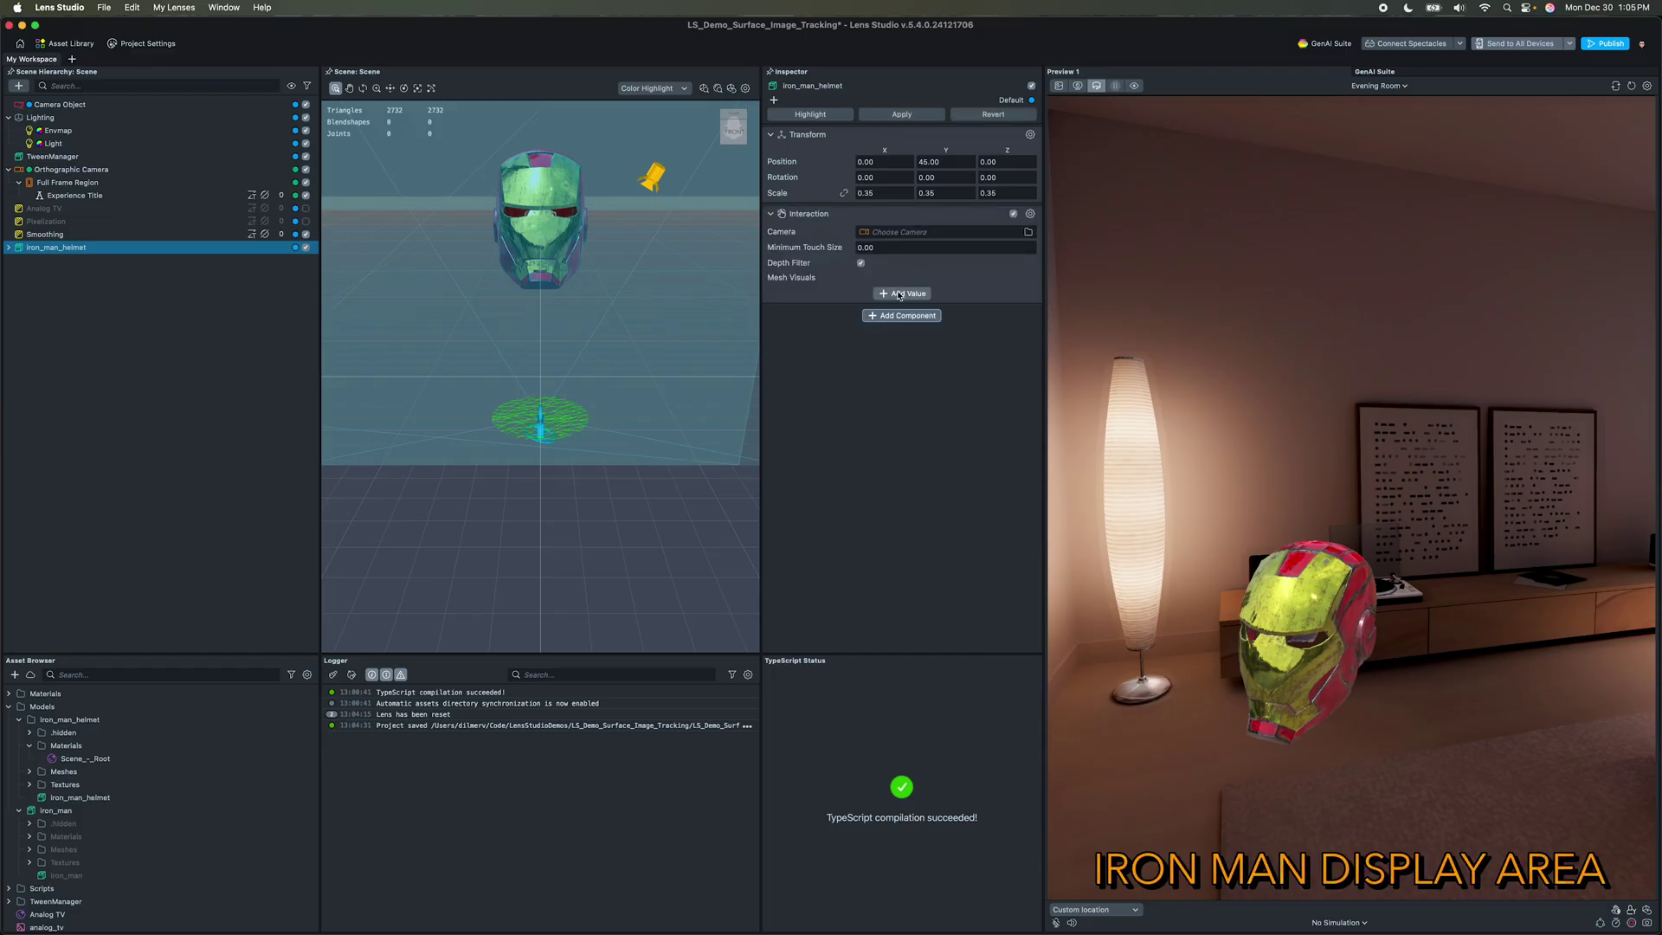
{"action": "left_click", "coordinate": [8, 248]}
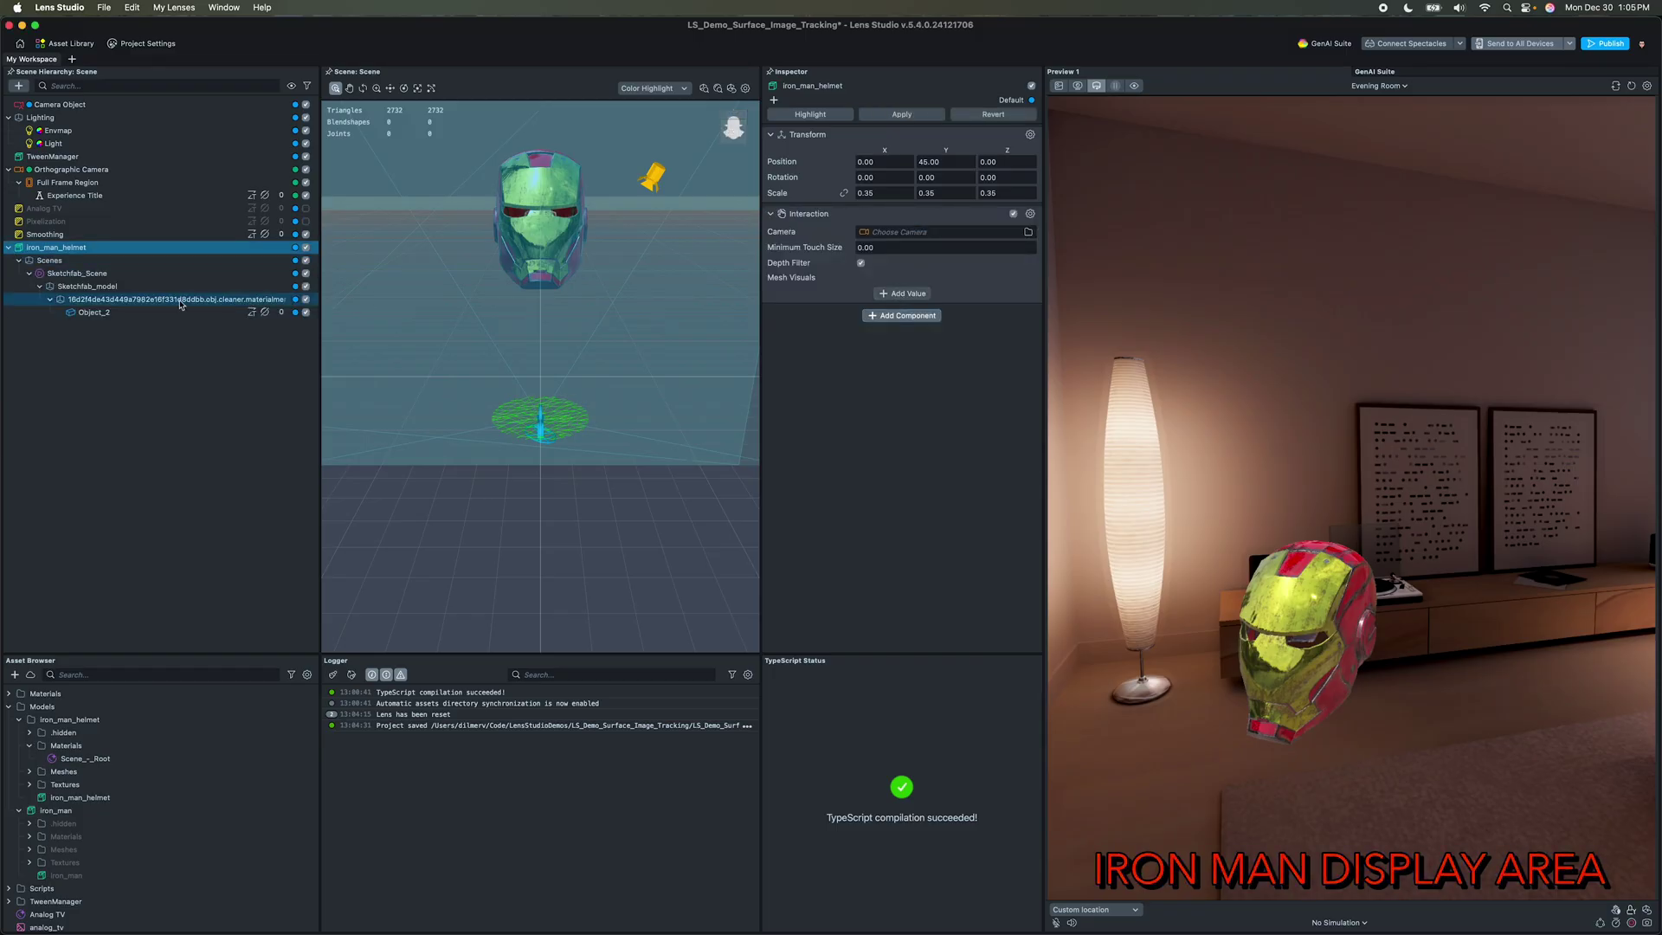
{"action": "left_click", "coordinate": [897, 293]}
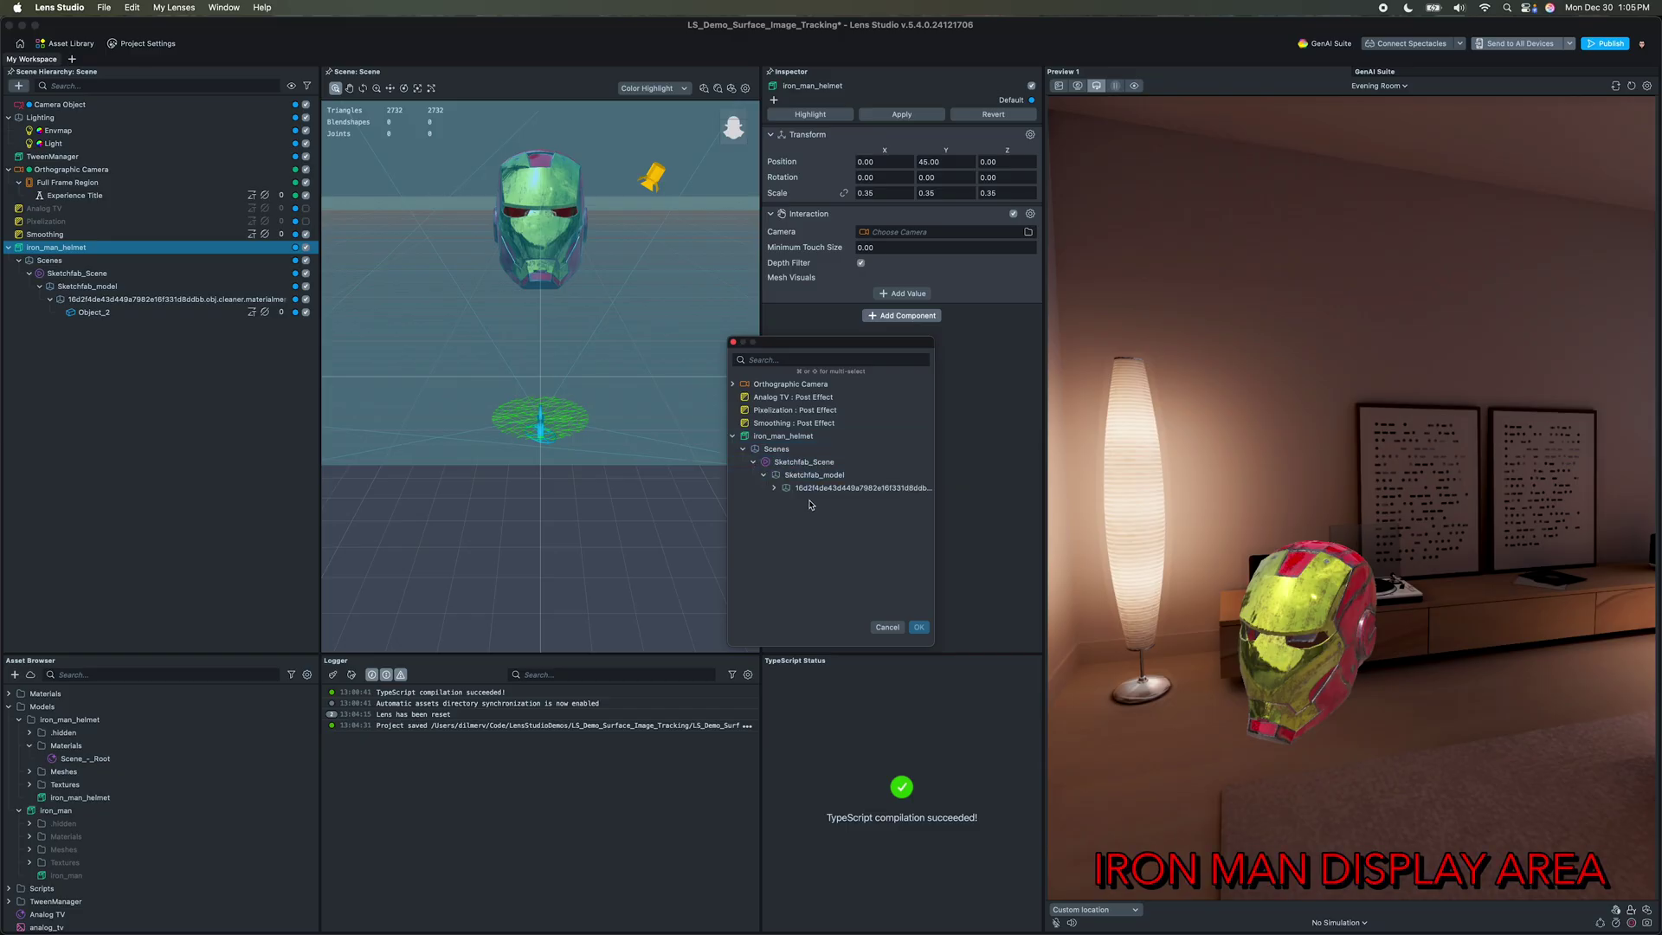
{"action": "left_click", "coordinate": [919, 628]}
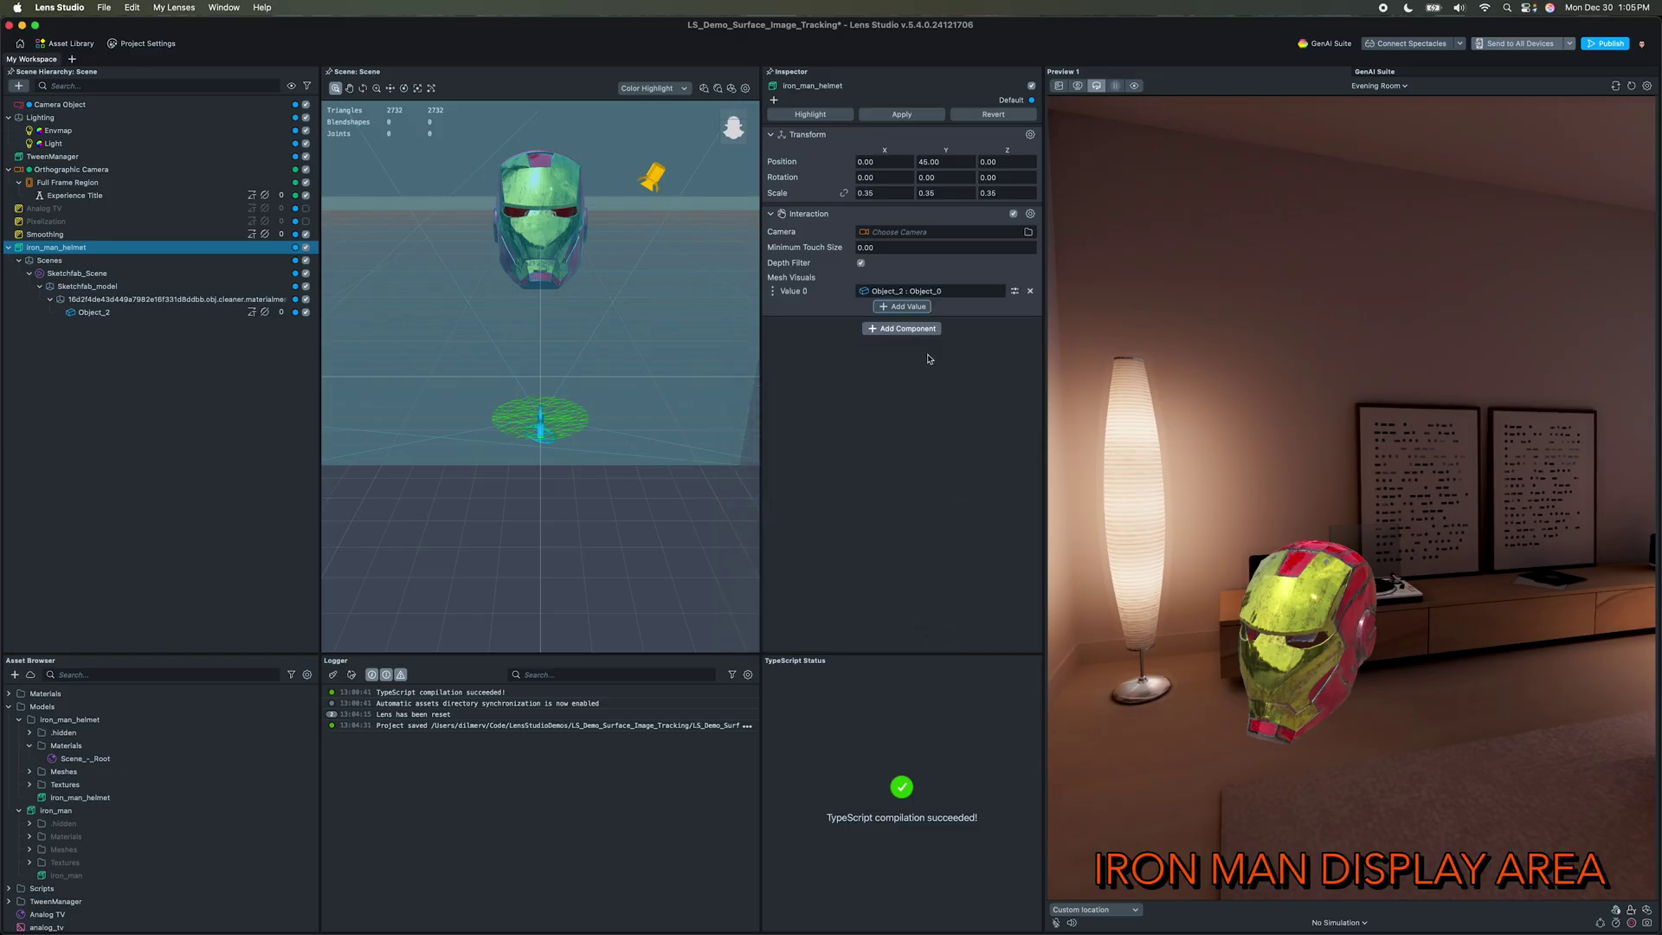
Step: Add a Manipulate component and drag the helmet around the room preview to test it
{"action": "left_click", "coordinate": [926, 328]}
{"action": "type", "text": "mani"}
{"action": "key", "text": "Return"}
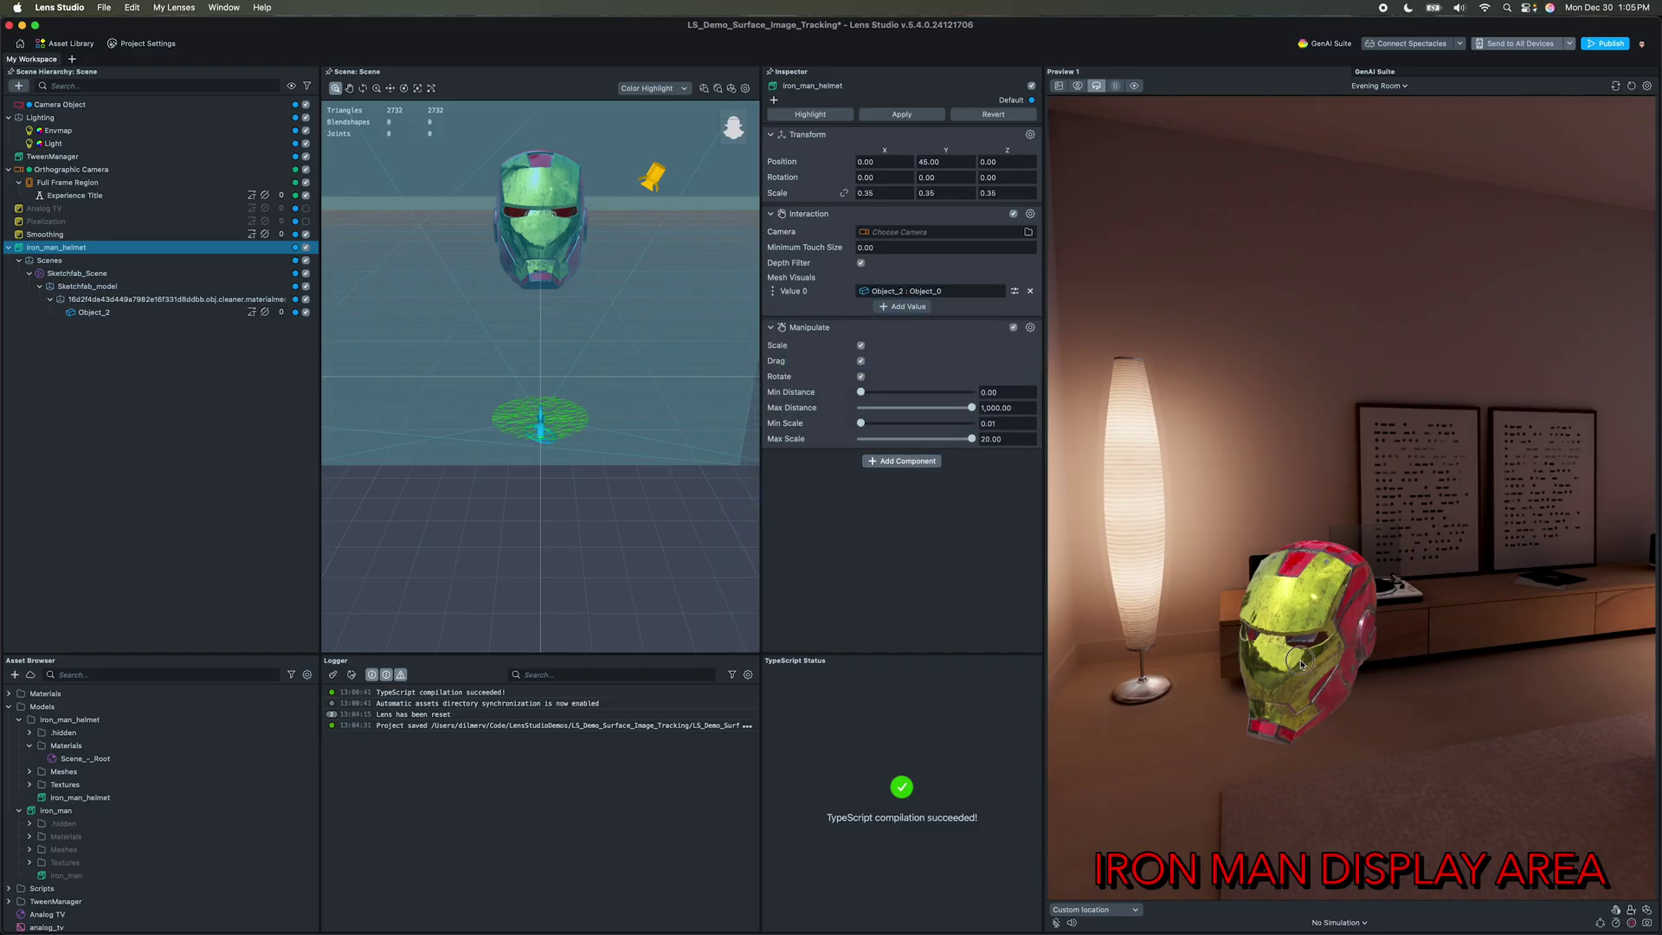
{"action": "left_click_drag", "start_coordinate": [1300, 664], "coordinate": [1305, 664]}
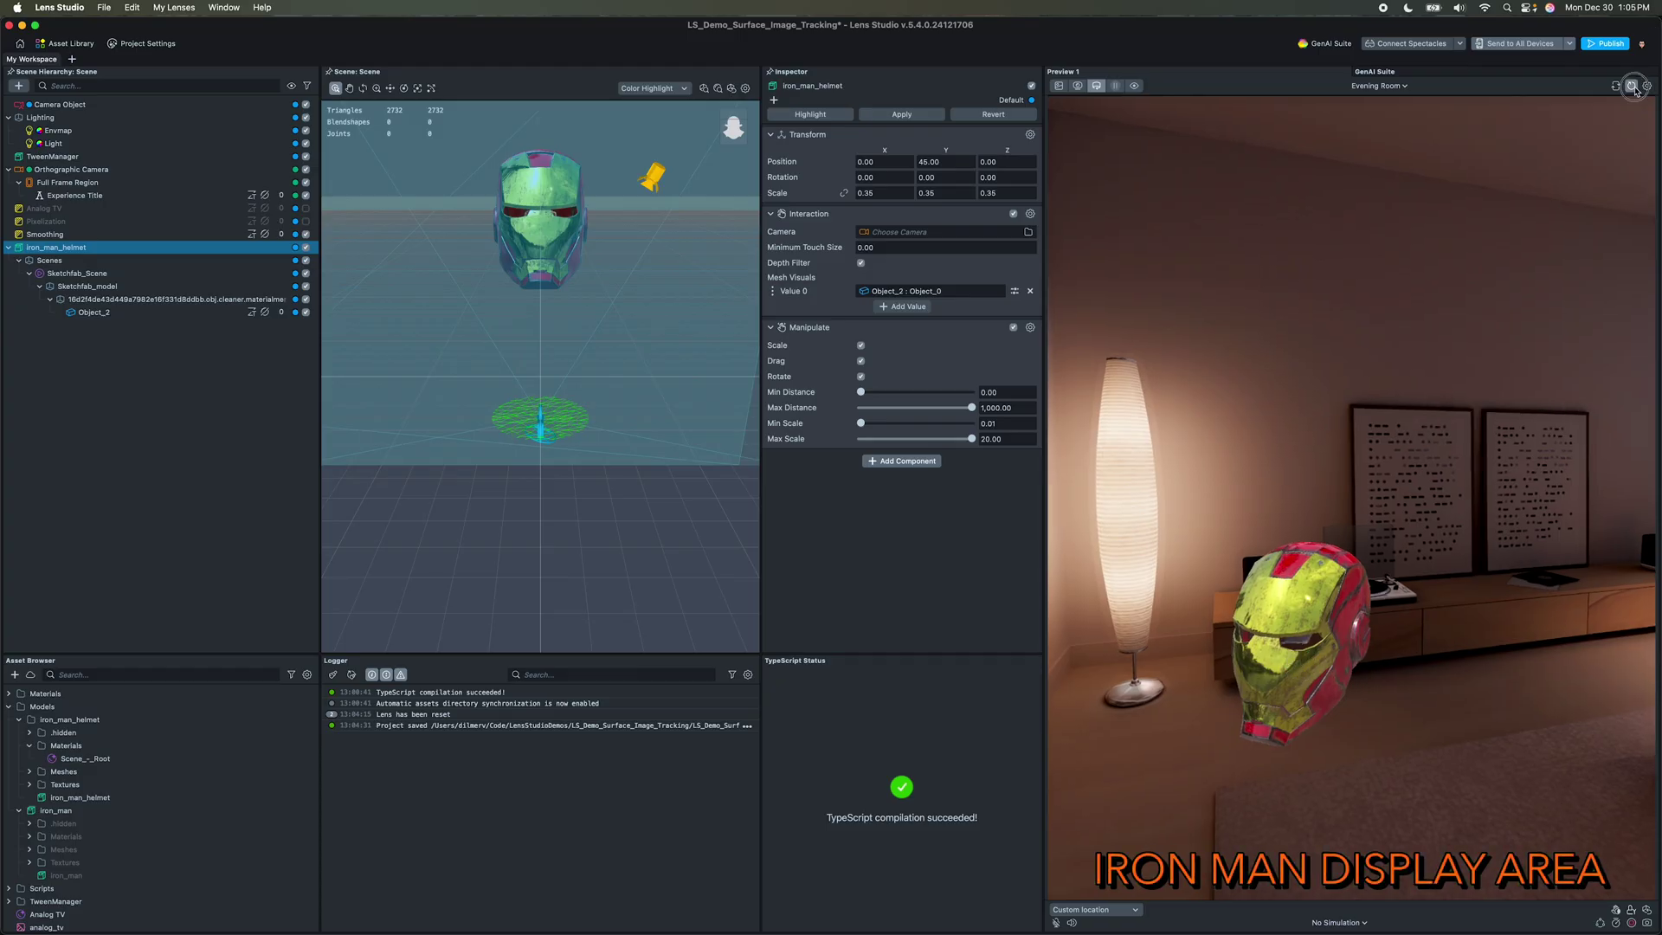
{"action": "mouse_move", "coordinate": [1374, 603]}
{"action": "left_mouse_down"}
{"action": "mouse_move", "coordinate": [1419, 640]}
{"action": "mouse_move", "coordinate": [1380, 675]}
{"action": "mouse_move", "coordinate": [1344, 593]}
{"action": "mouse_move", "coordinate": [1471, 597]}
{"action": "mouse_move", "coordinate": [1333, 596]}
{"action": "mouse_move", "coordinate": [1348, 595]}
{"action": "left_mouse_up"}
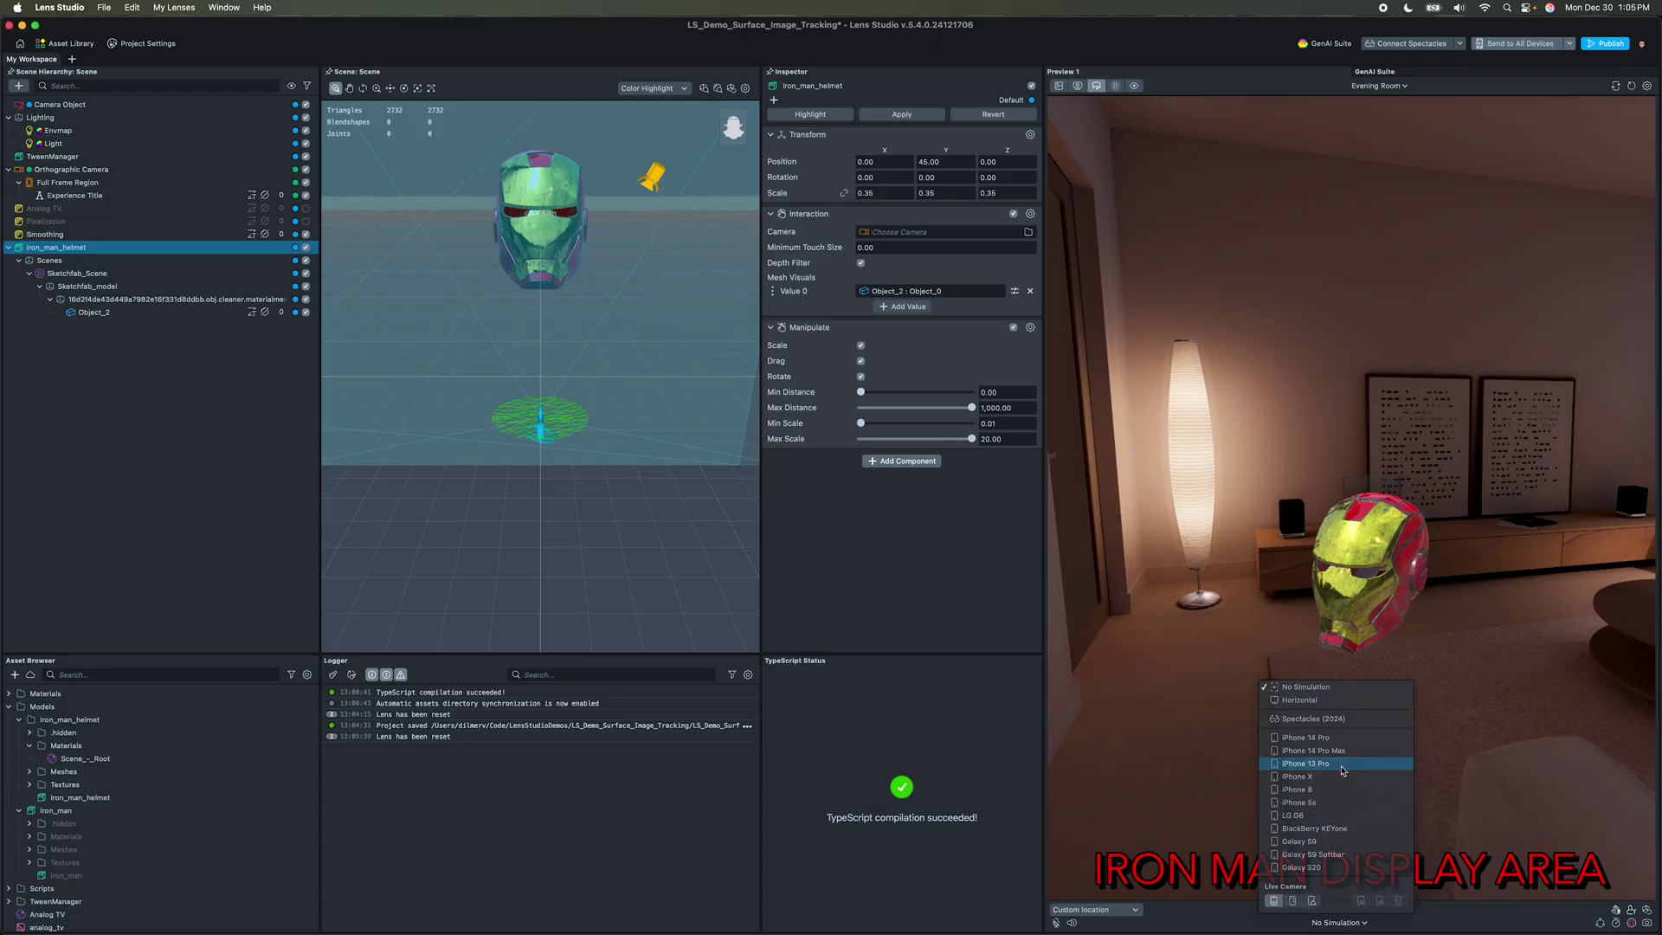
Step: Simulate the preview on iPhone 13 Pro, then on iPhone 14 Pro Max
{"action": "left_click", "coordinate": [1343, 764]}
{"action": "left_click_drag", "start_coordinate": [1317, 642], "coordinate": [1333, 752]}
{"action": "left_click", "coordinate": [1356, 921]}
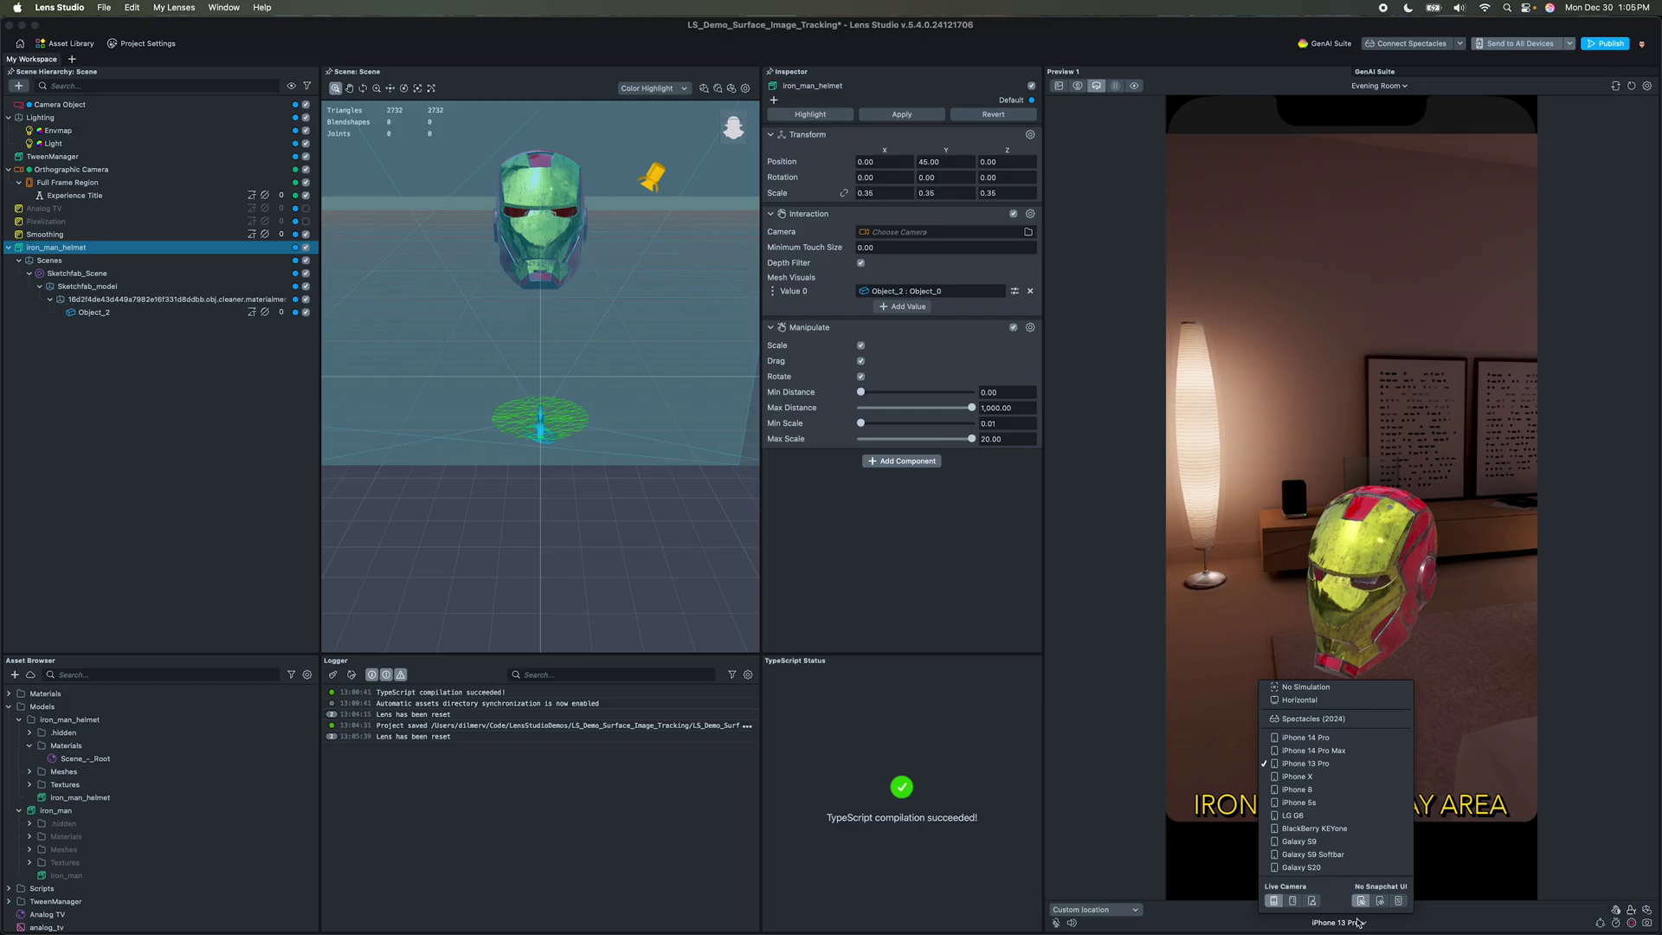
{"action": "left_click", "coordinate": [1347, 751]}
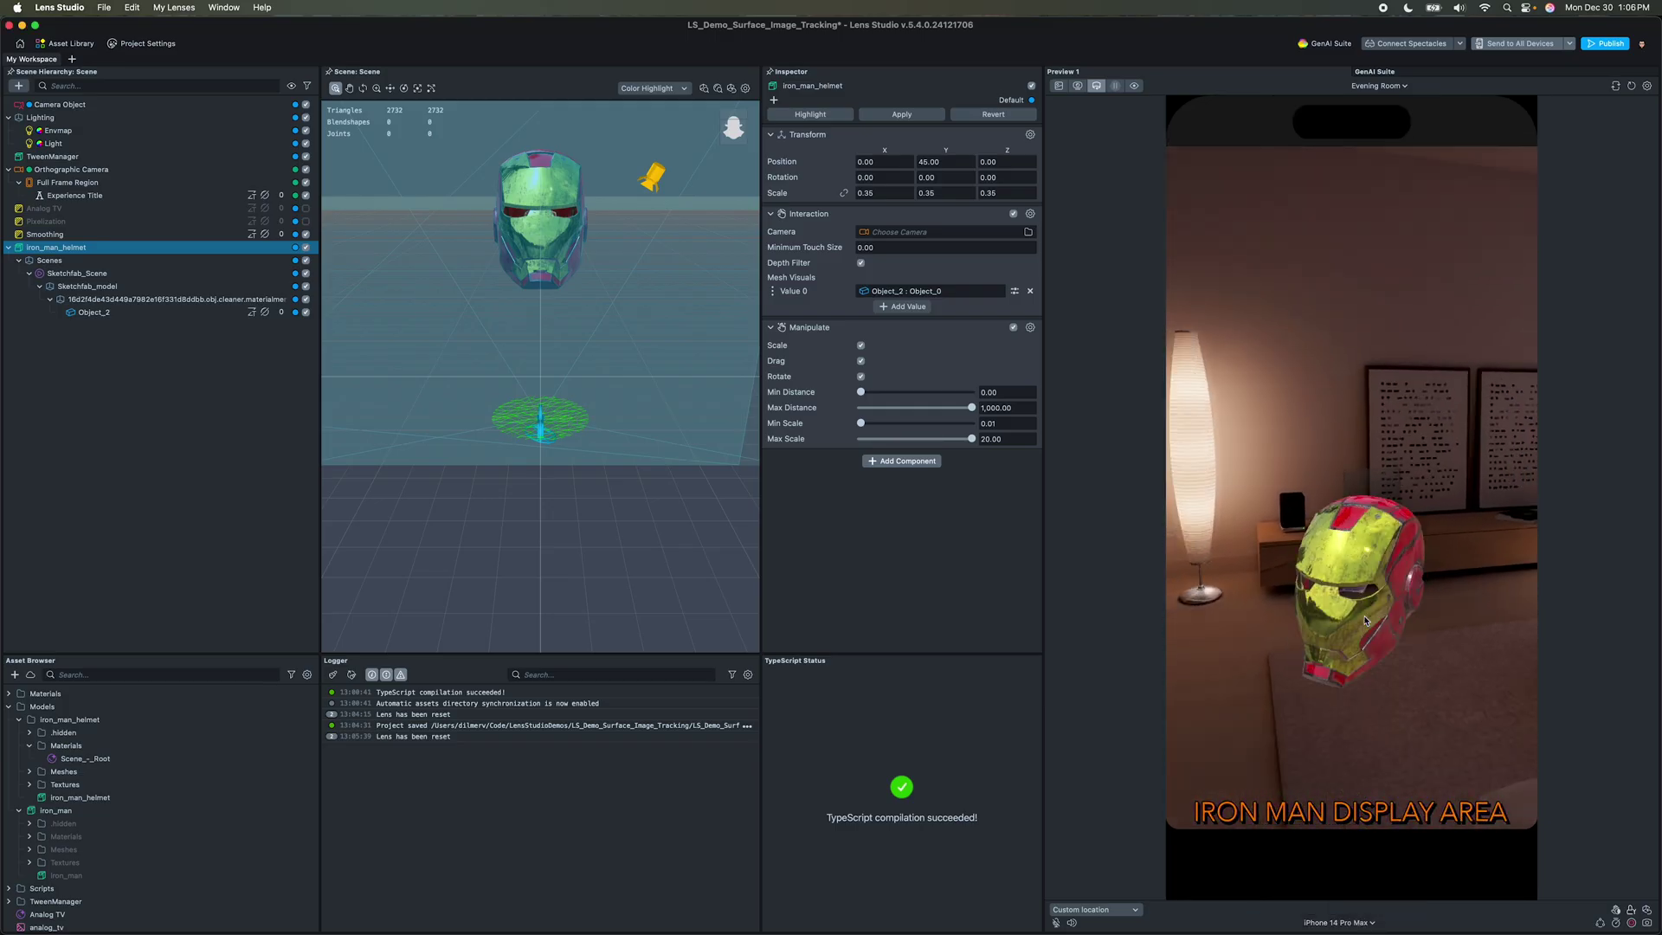
Step: Find the World Object Controller in the Asset Library and add it to the scene
{"action": "left_click", "coordinate": [75, 43]}
{"action": "left_click", "coordinate": [500, 279]}
{"action": "type", "text": "wor"}
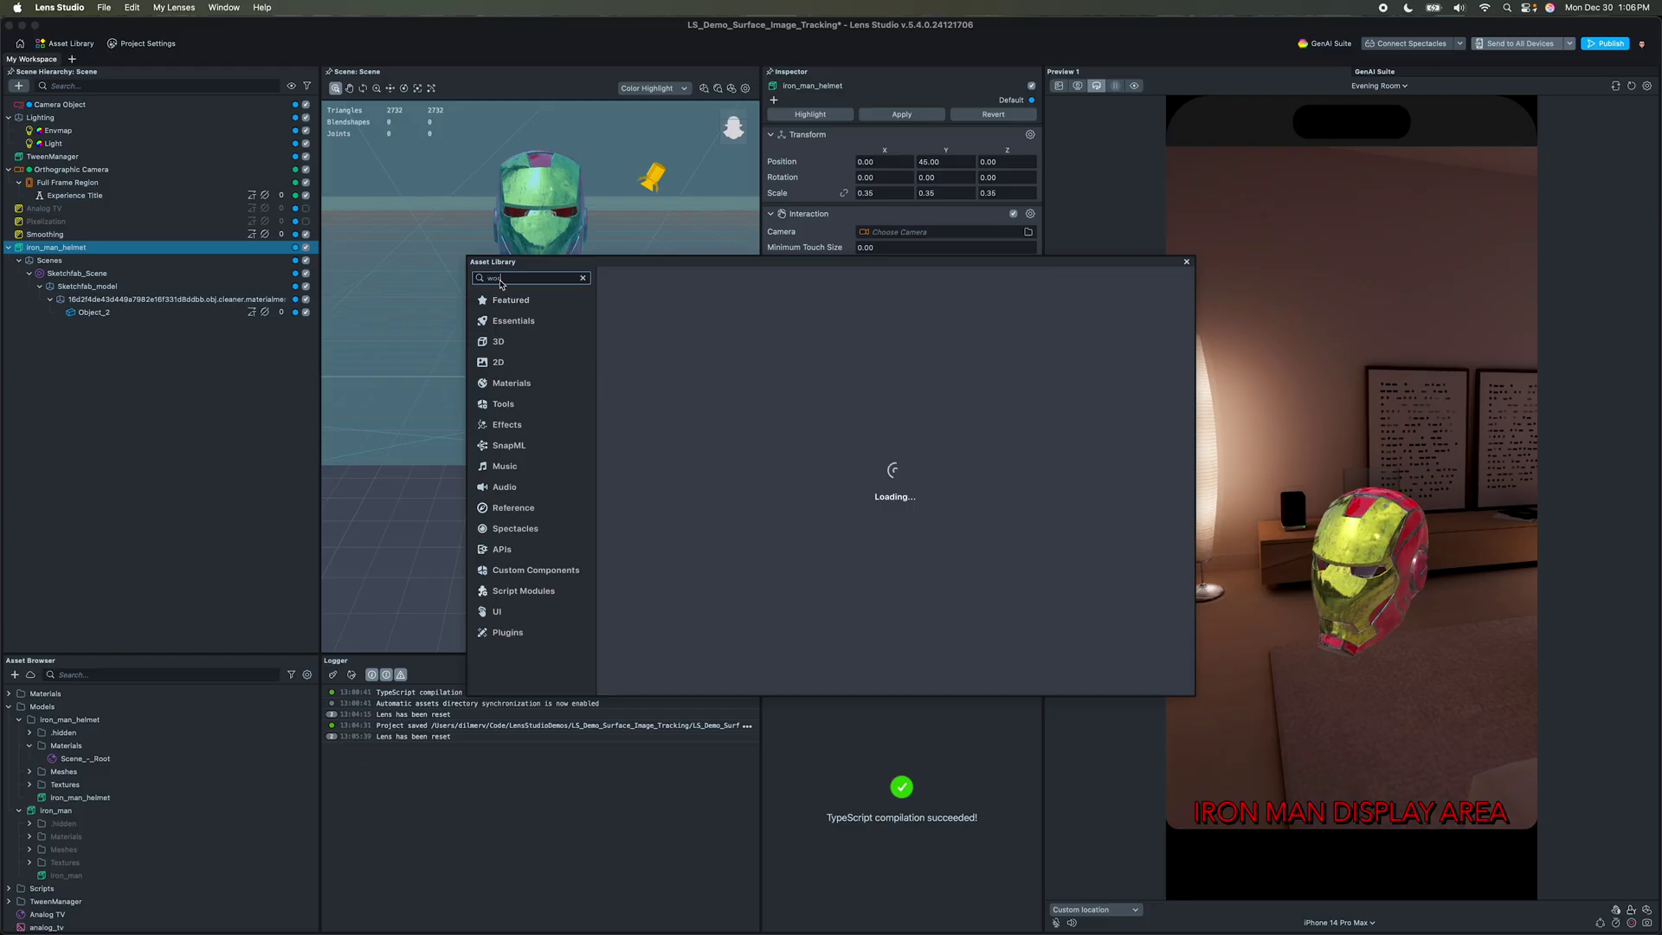
{"action": "type", "text": "ld controller"}
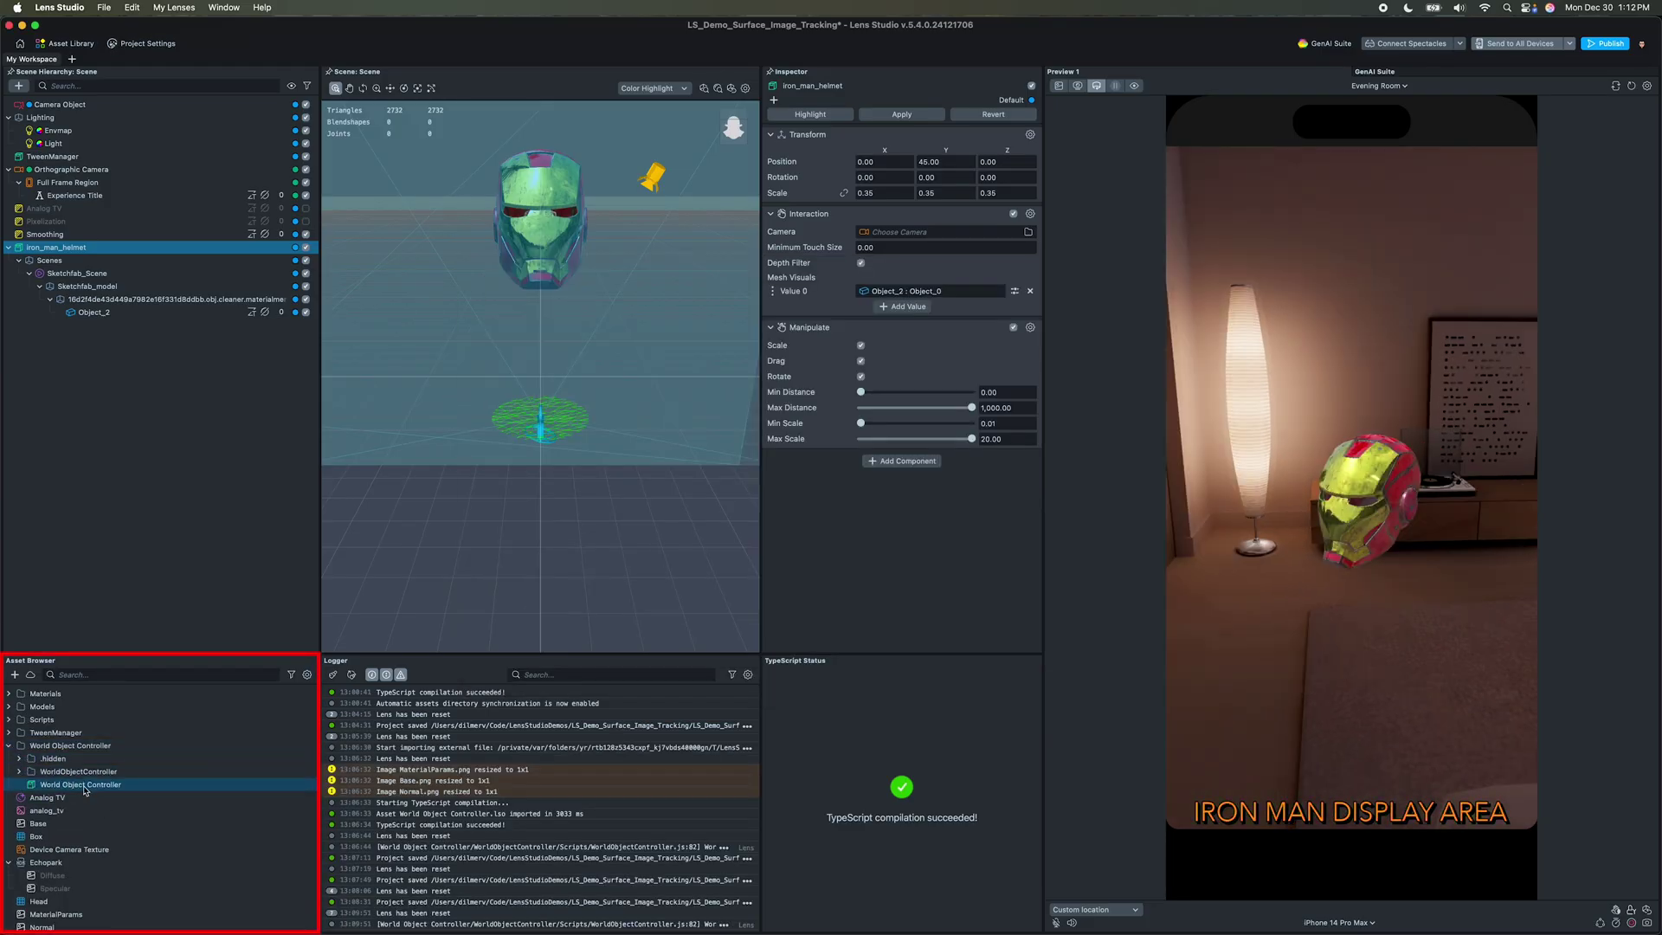
{"action": "left_click", "coordinate": [85, 786]}
{"action": "left_click_drag", "start_coordinate": [85, 788], "coordinate": [78, 381]}
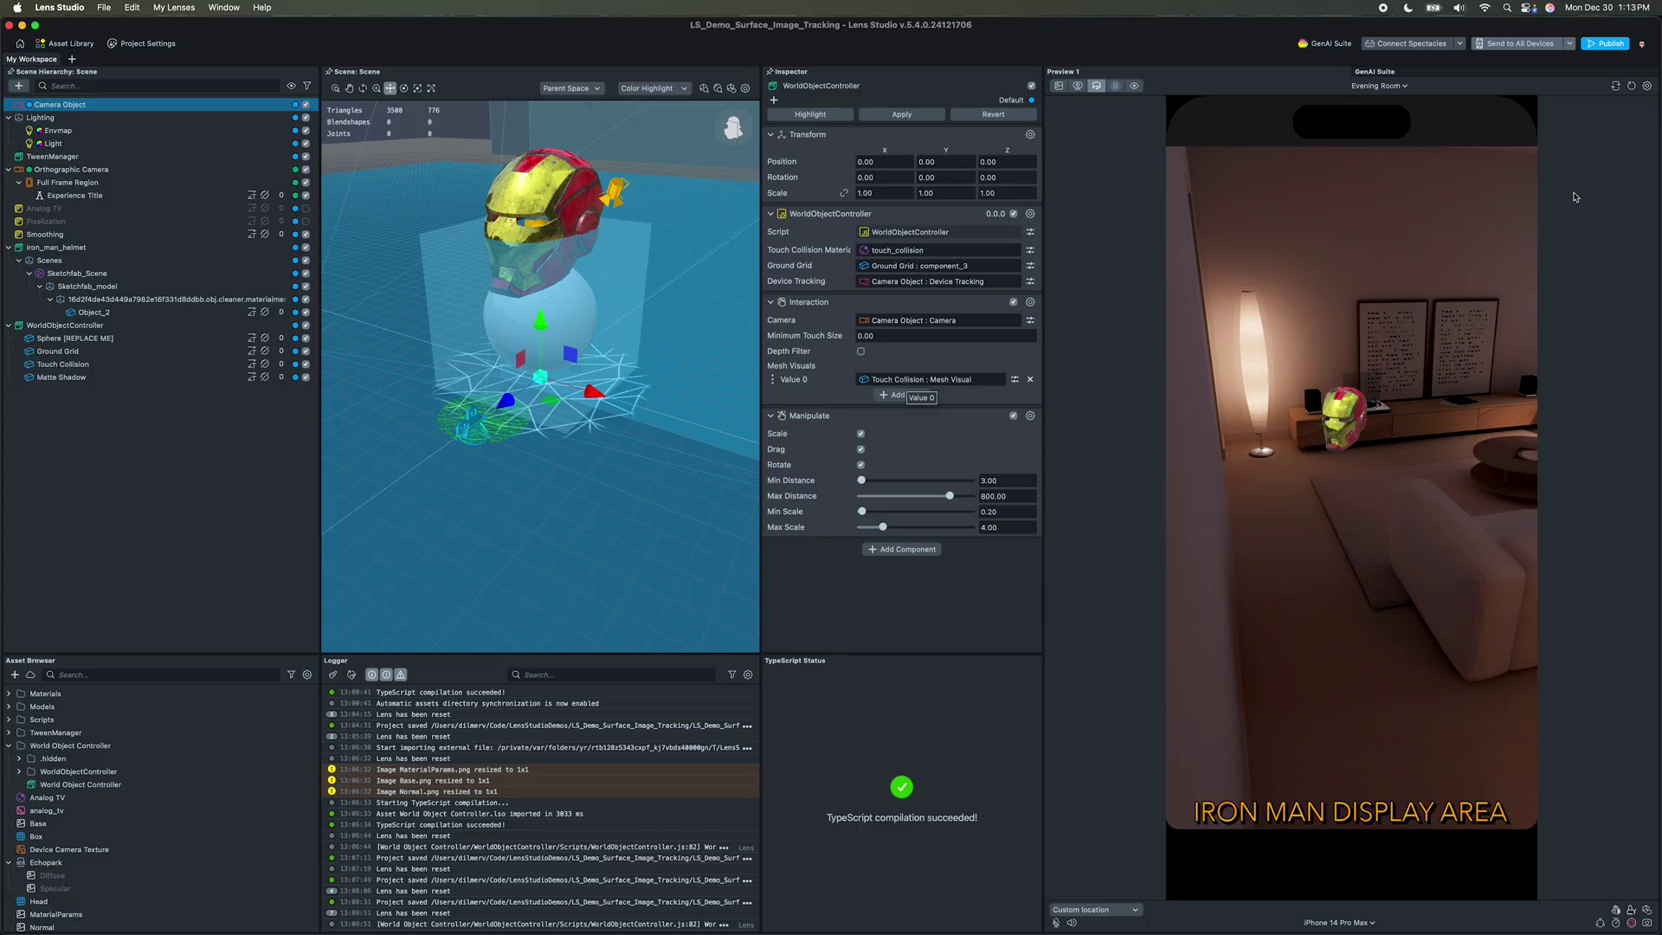
Step: Reset the lens preview and set device simulation to No Simulation
{"action": "left_click", "coordinate": [1616, 86]}
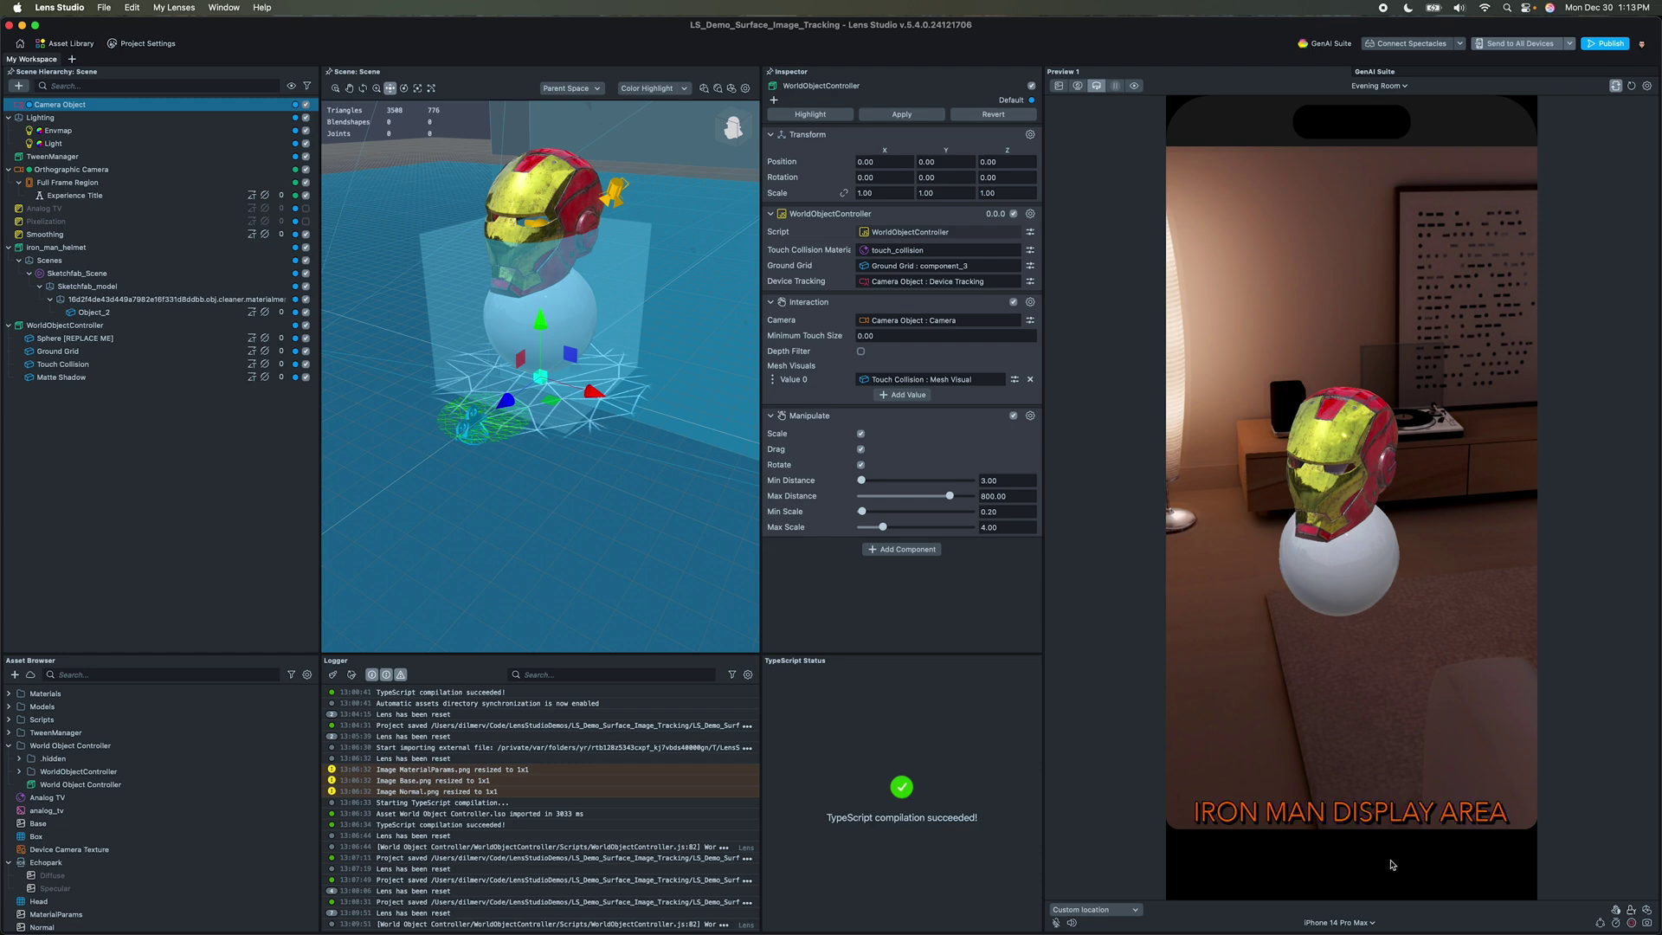
{"action": "left_click", "coordinate": [1363, 923]}
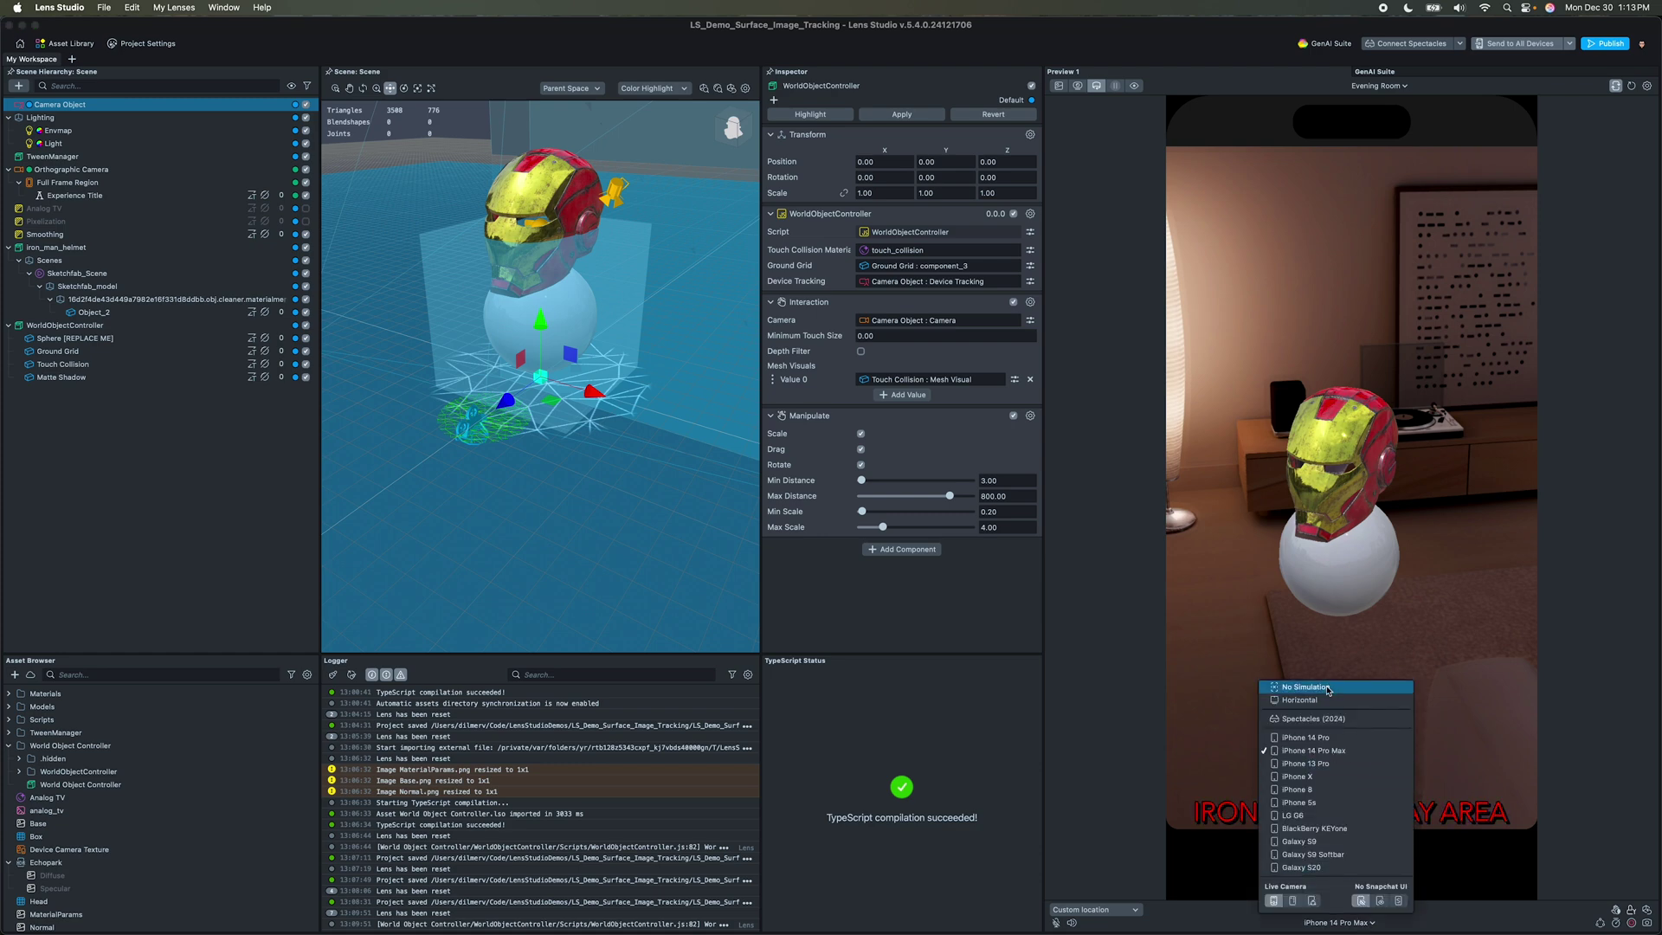
{"action": "left_click", "coordinate": [1329, 700]}
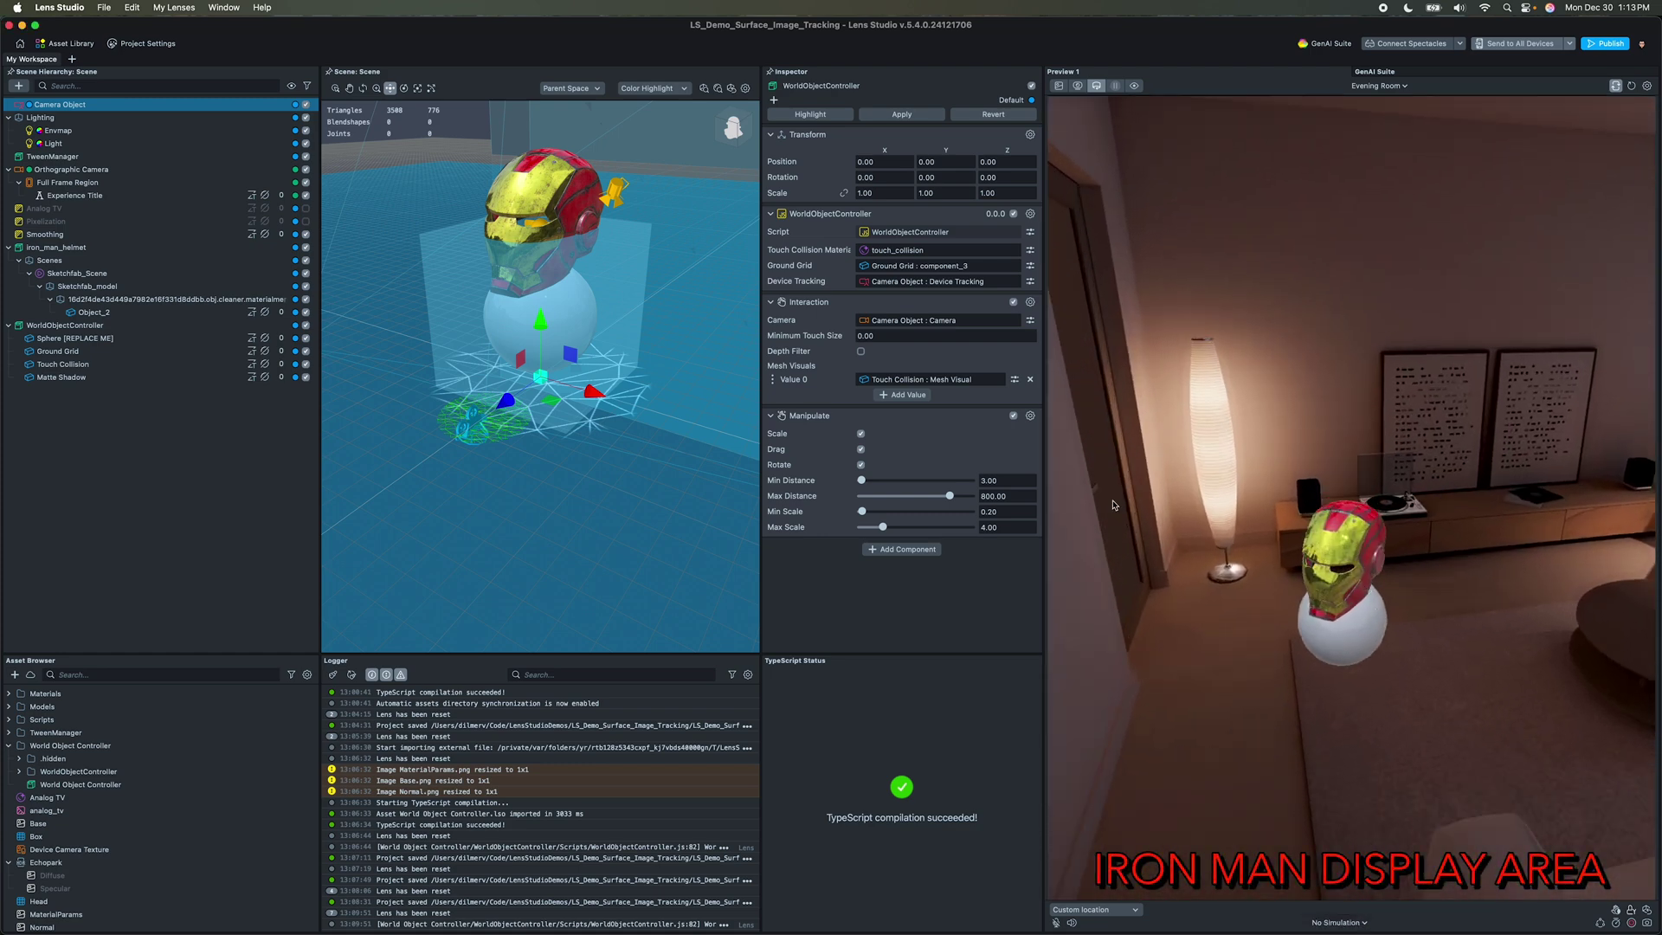
{"action": "left_click", "coordinate": [61, 248]}
Step: Delete the placeholder sphere, parent the helmet under WorldObjectController, and raise Touch Collision
{"action": "left_click", "coordinate": [77, 338]}
{"action": "key", "text": "Delete"}
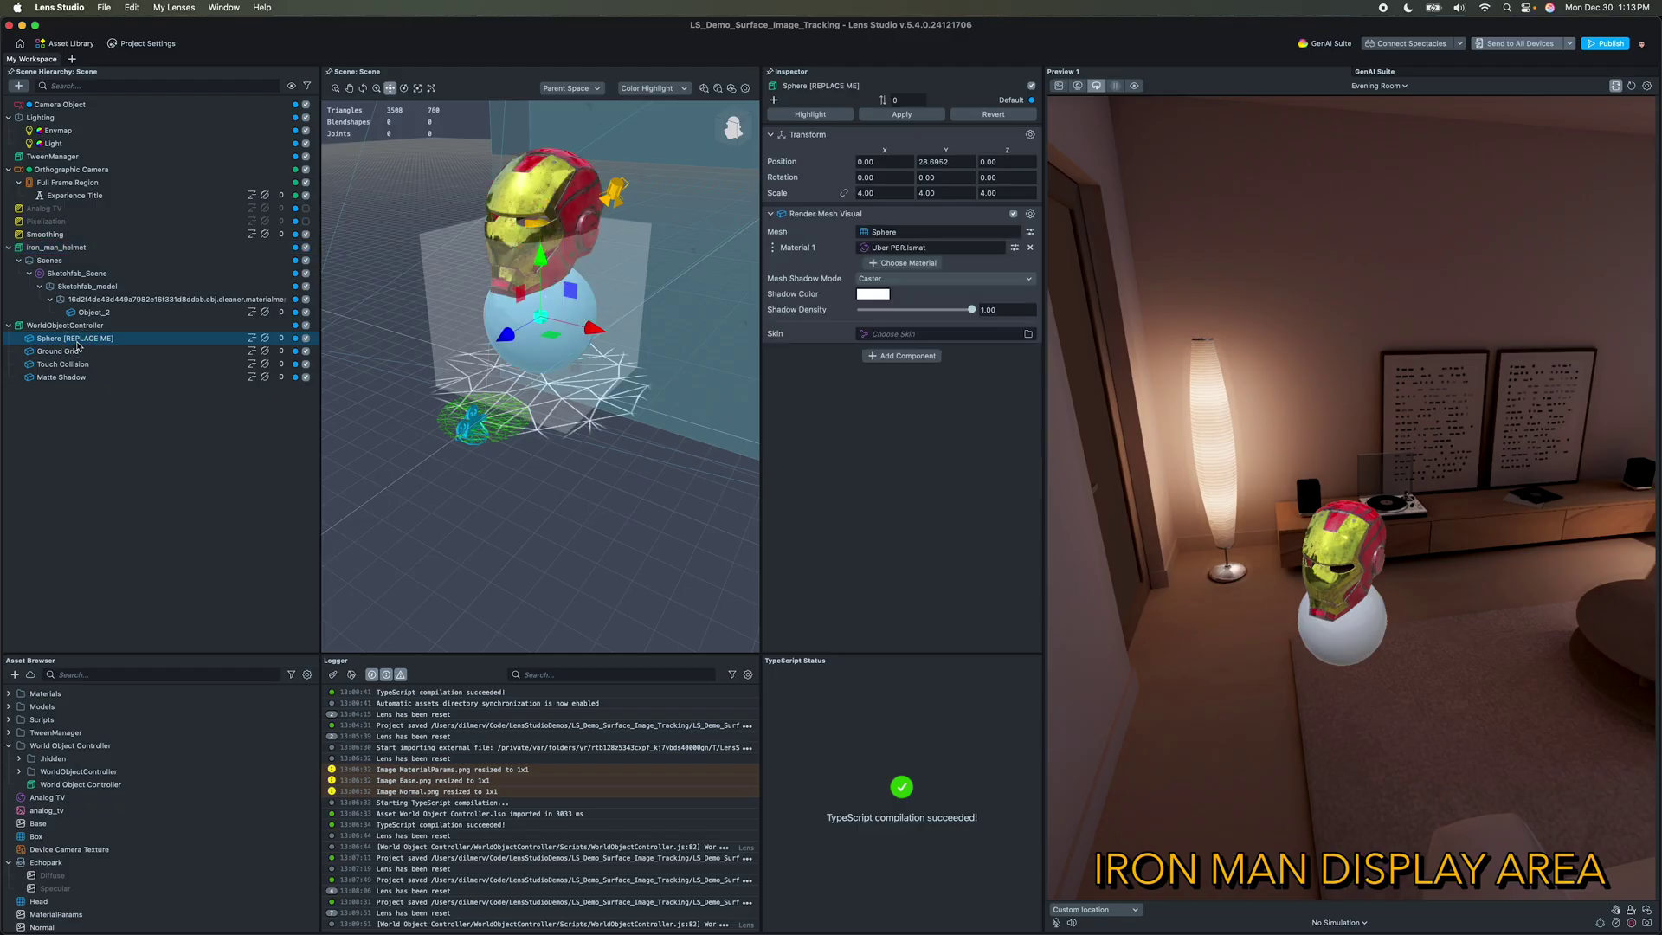
{"action": "left_click_drag", "start_coordinate": [55, 250], "coordinate": [75, 338]}
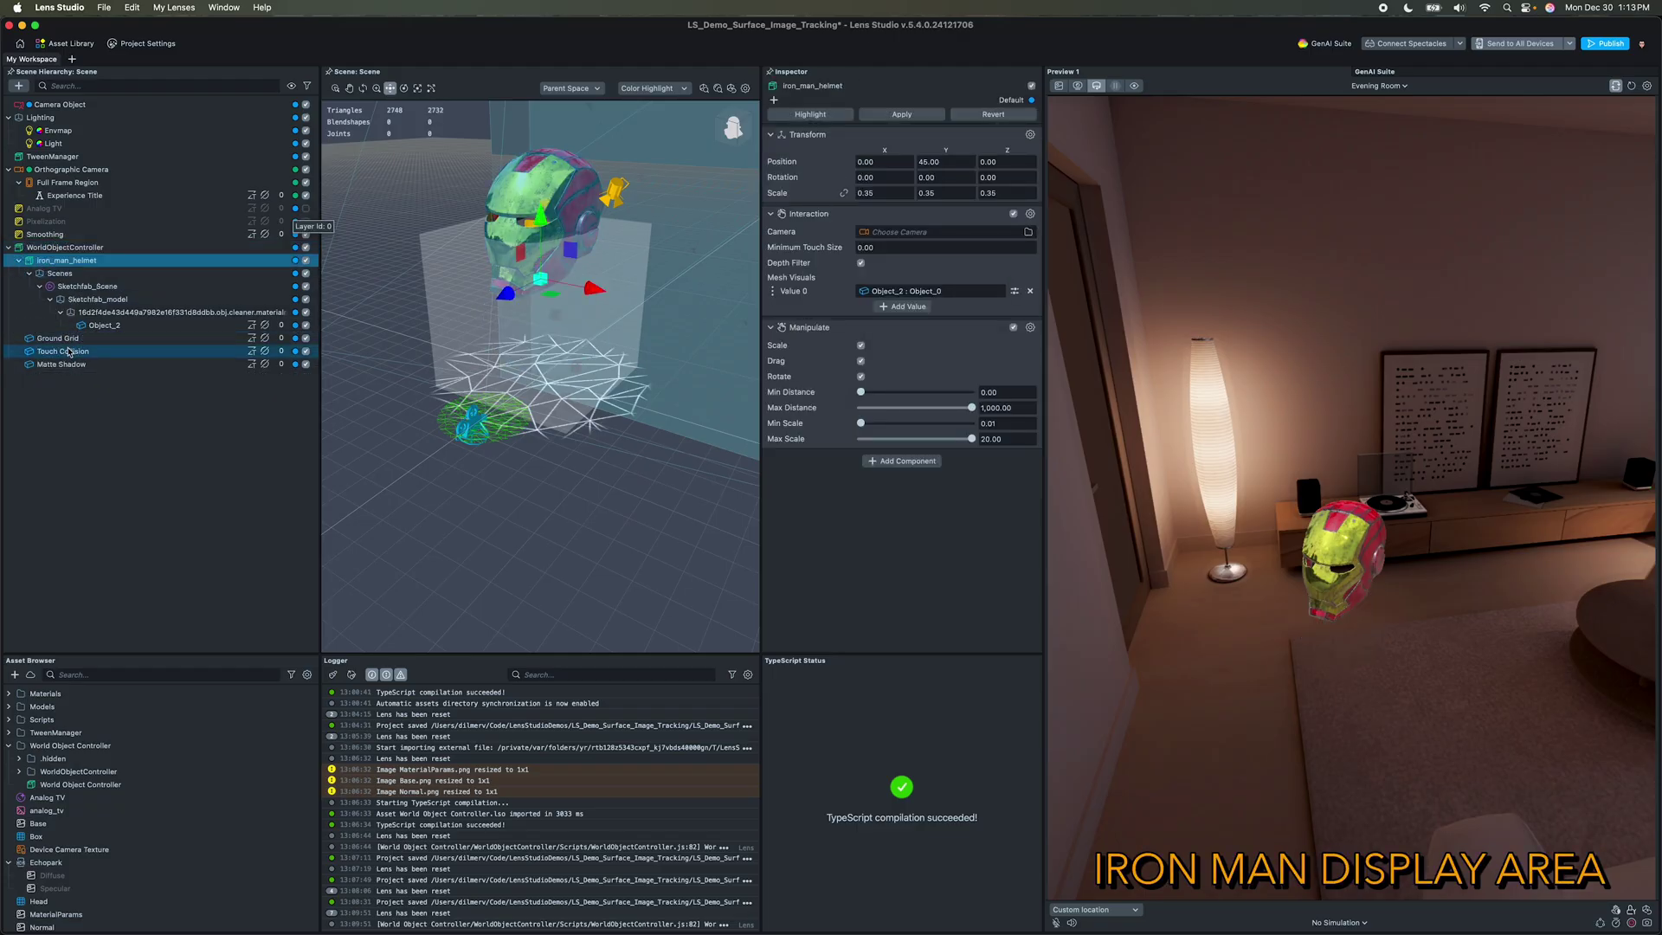
{"action": "left_click", "coordinate": [68, 351]}
{"action": "left_click_drag", "start_coordinate": [537, 328], "coordinate": [538, 242]}
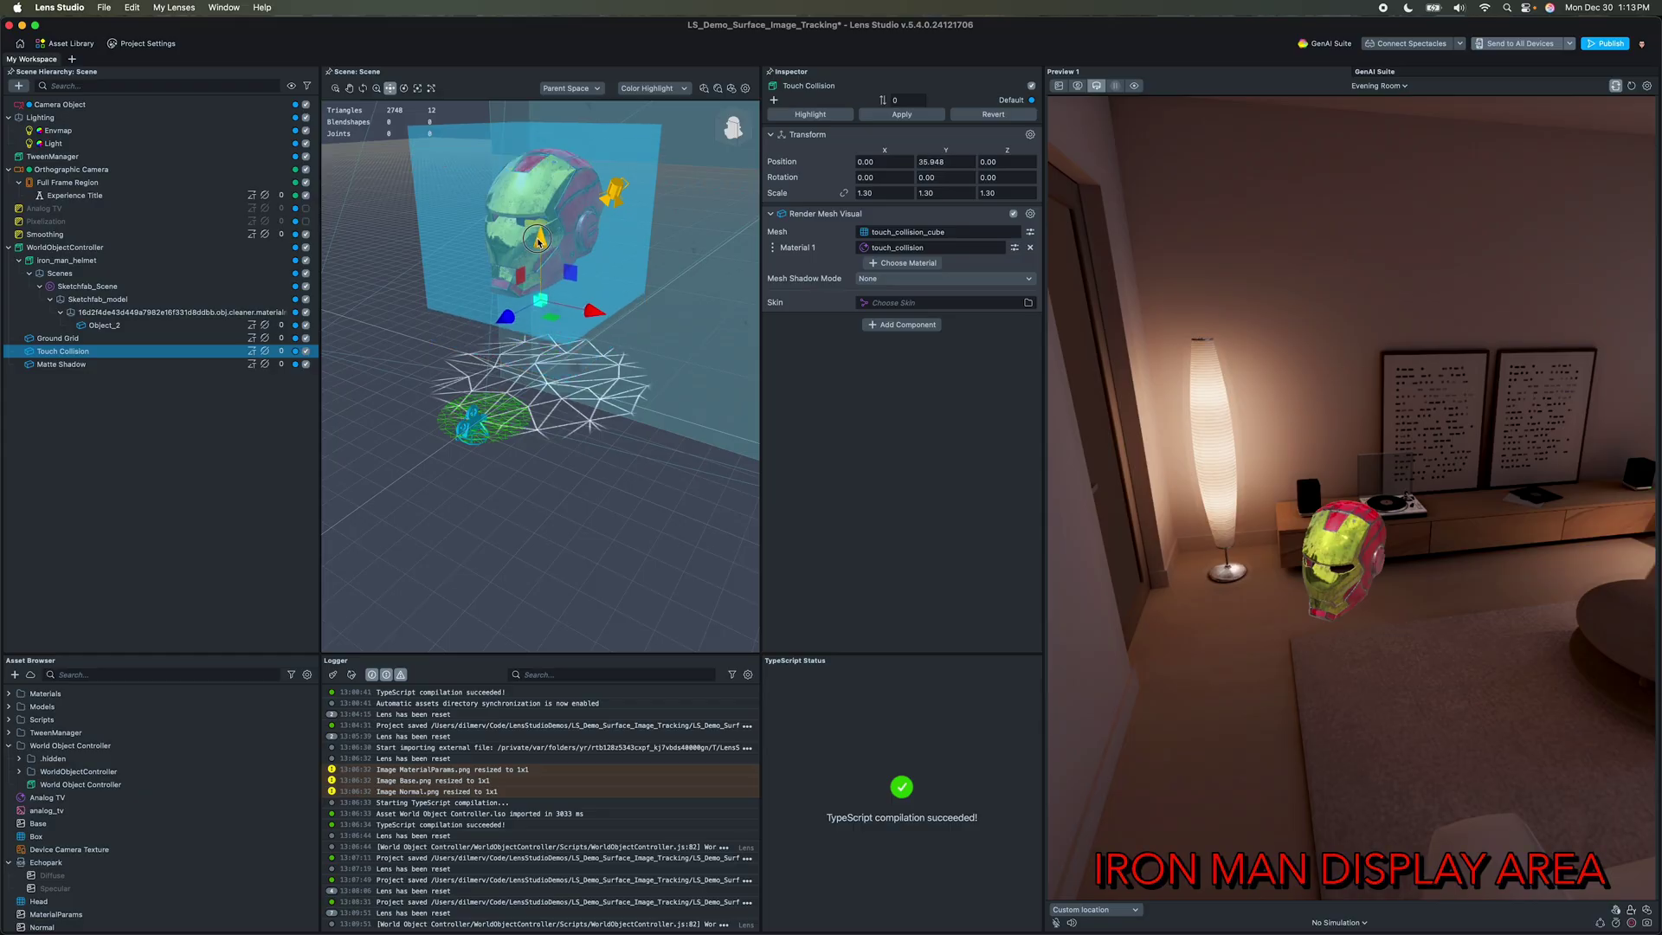
{"action": "left_click_drag", "start_coordinate": [663, 292], "coordinate": [536, 252], "text": "alt"}
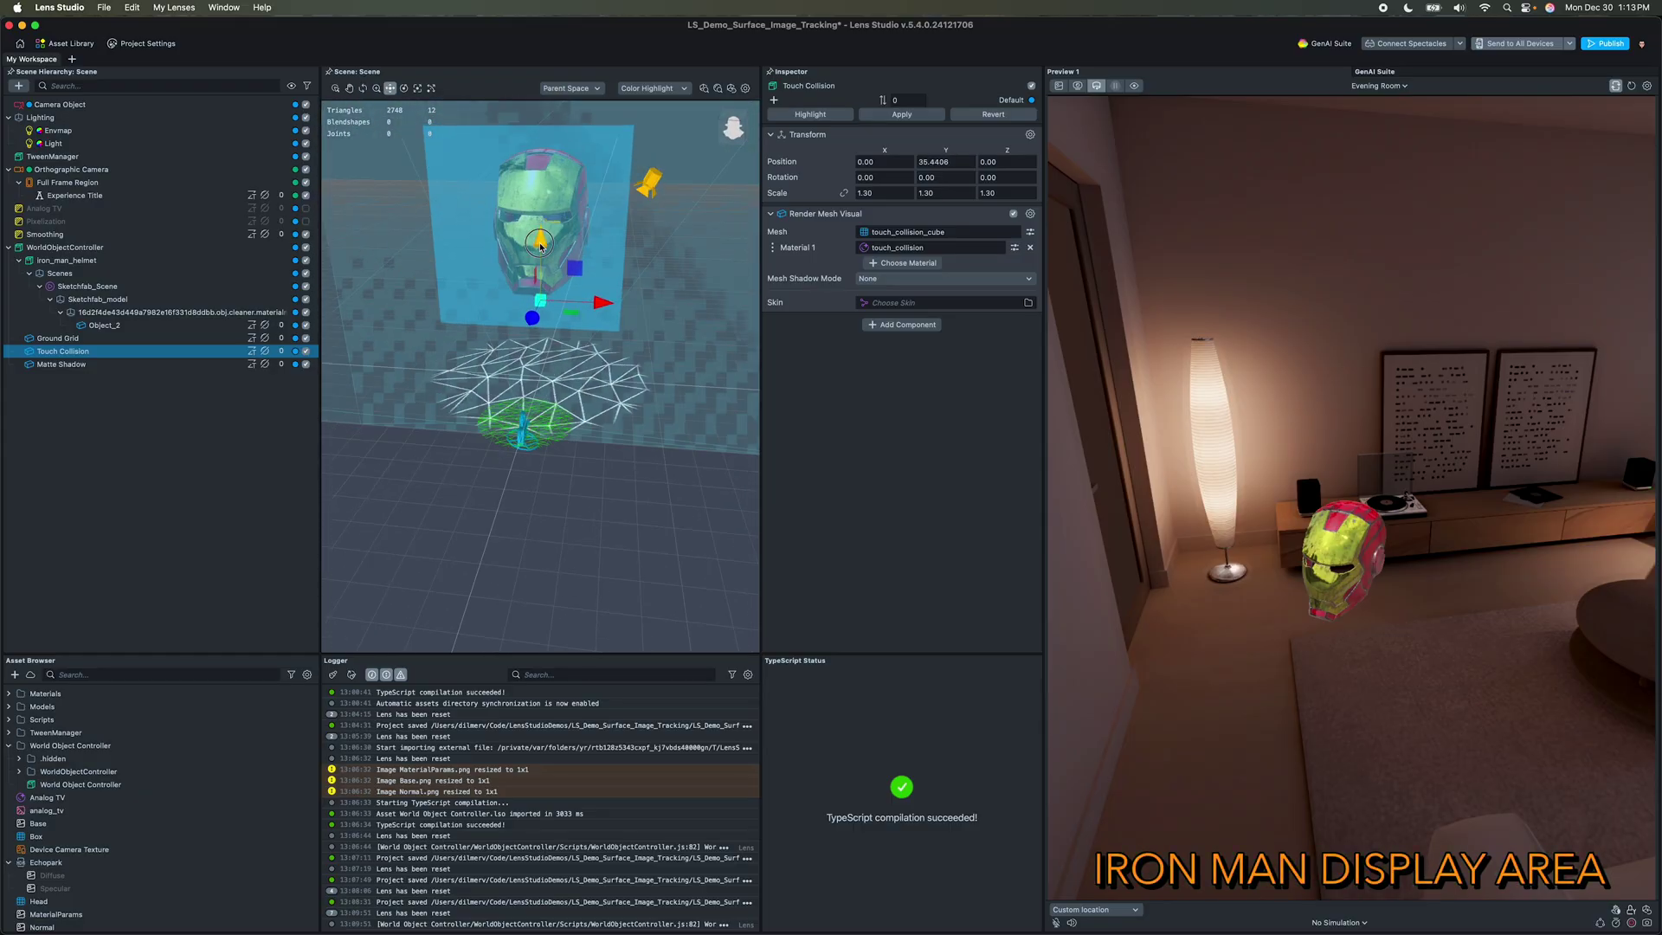
Step: Remove the helmet's Manipulate and Interaction components and test dragging it in the preview
{"action": "left_click", "coordinate": [540, 245]}
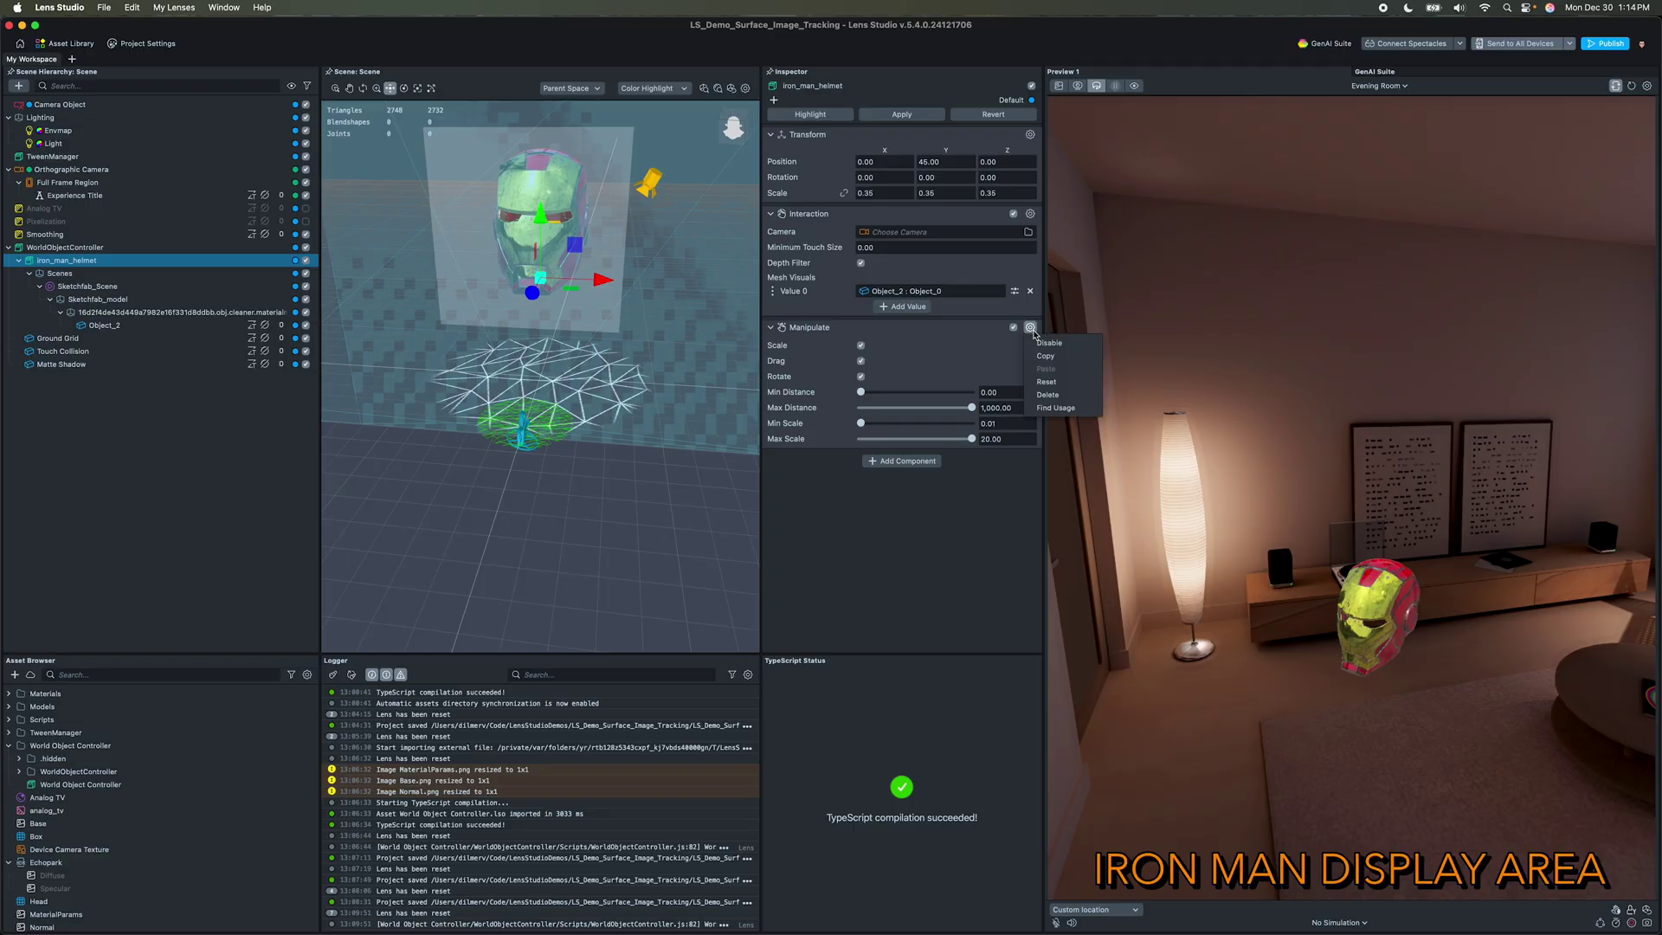
{"action": "left_click", "coordinate": [1039, 396]}
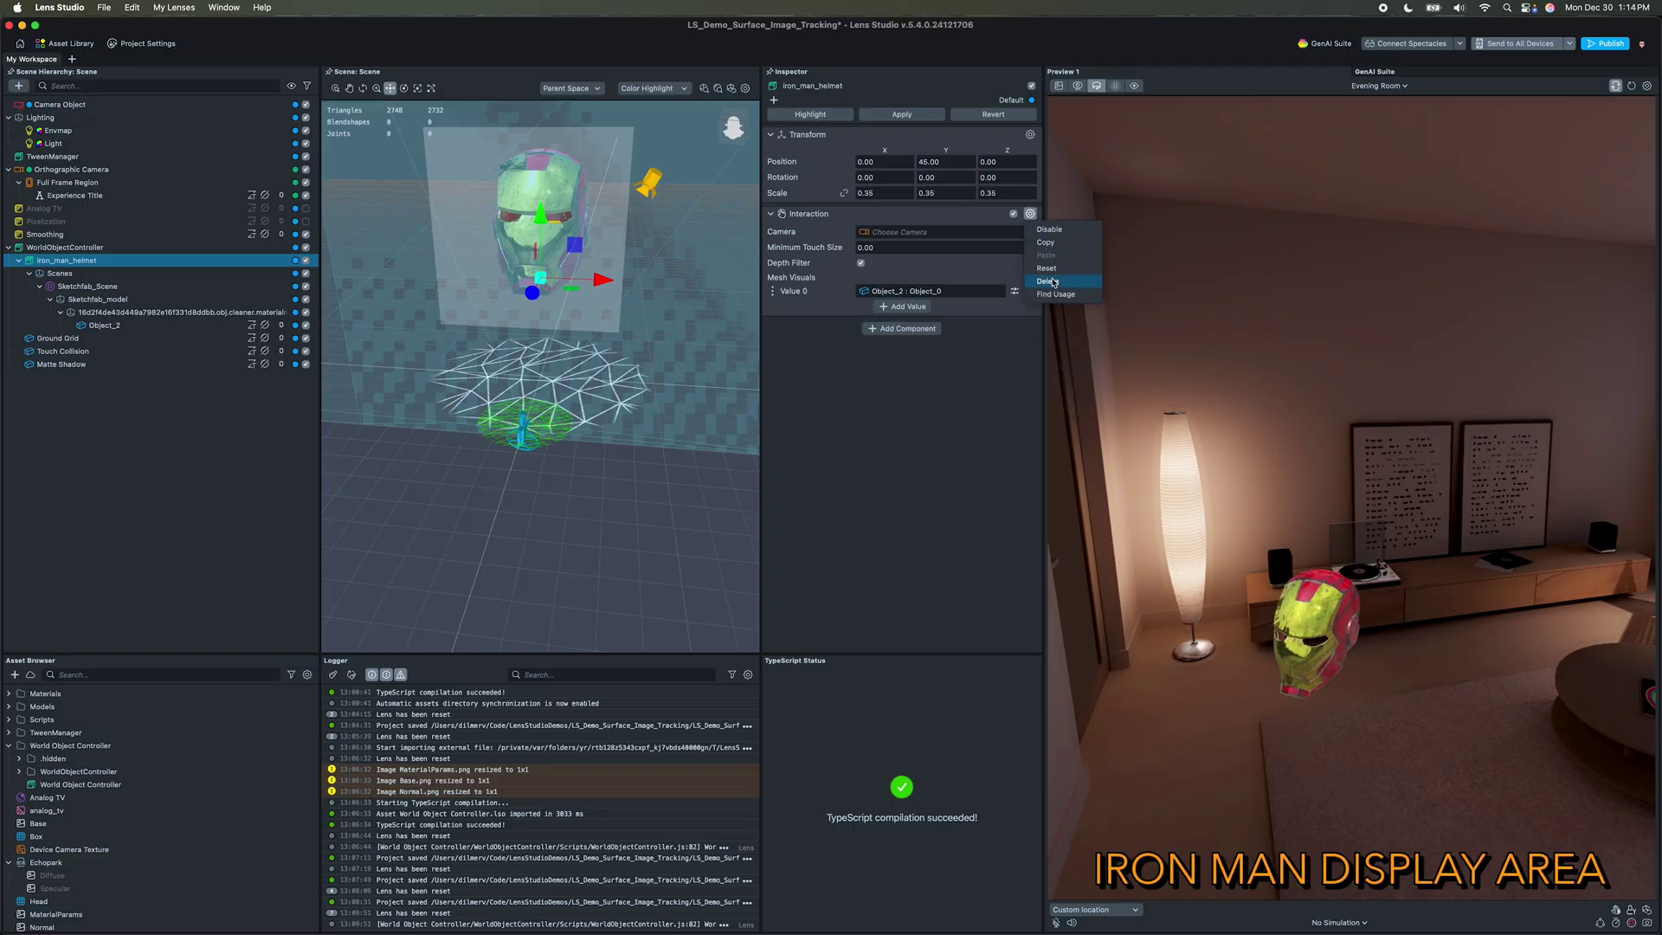
{"action": "left_click", "coordinate": [1046, 281]}
{"action": "left_click", "coordinate": [65, 247]}
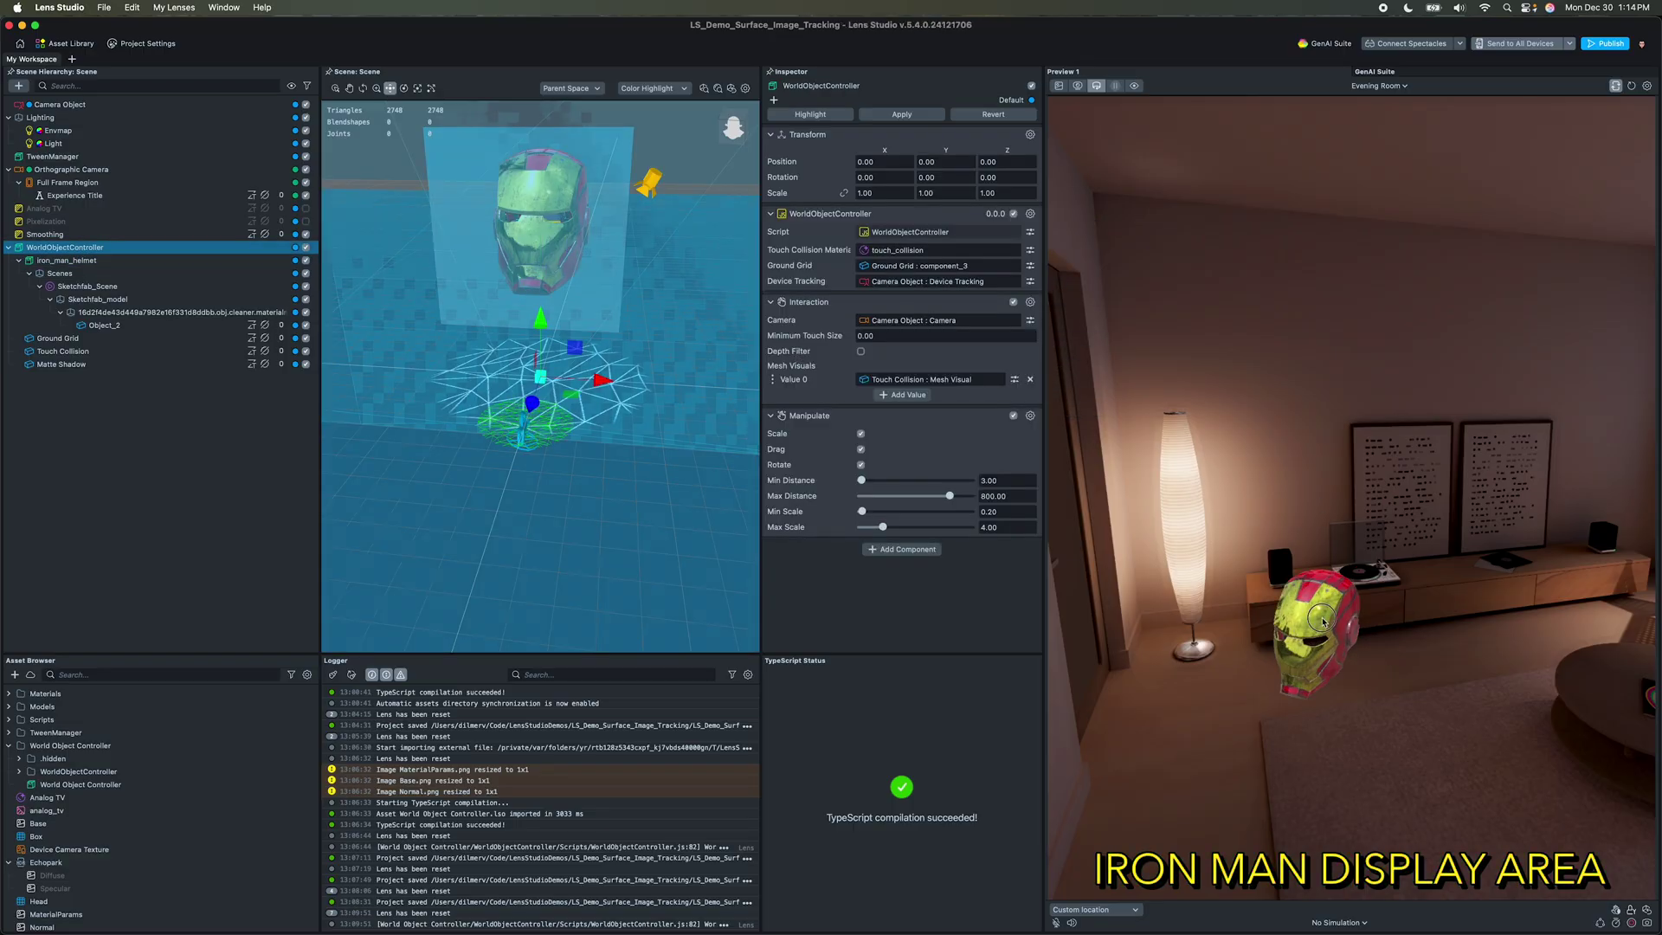
{"action": "mouse_move", "coordinate": [1316, 627]}
{"action": "left_mouse_down"}
{"action": "mouse_move", "coordinate": [1335, 597]}
{"action": "mouse_move", "coordinate": [1354, 645]}
{"action": "mouse_move", "coordinate": [1337, 615]}
{"action": "mouse_move", "coordinate": [1338, 649]}
{"action": "left_mouse_up"}
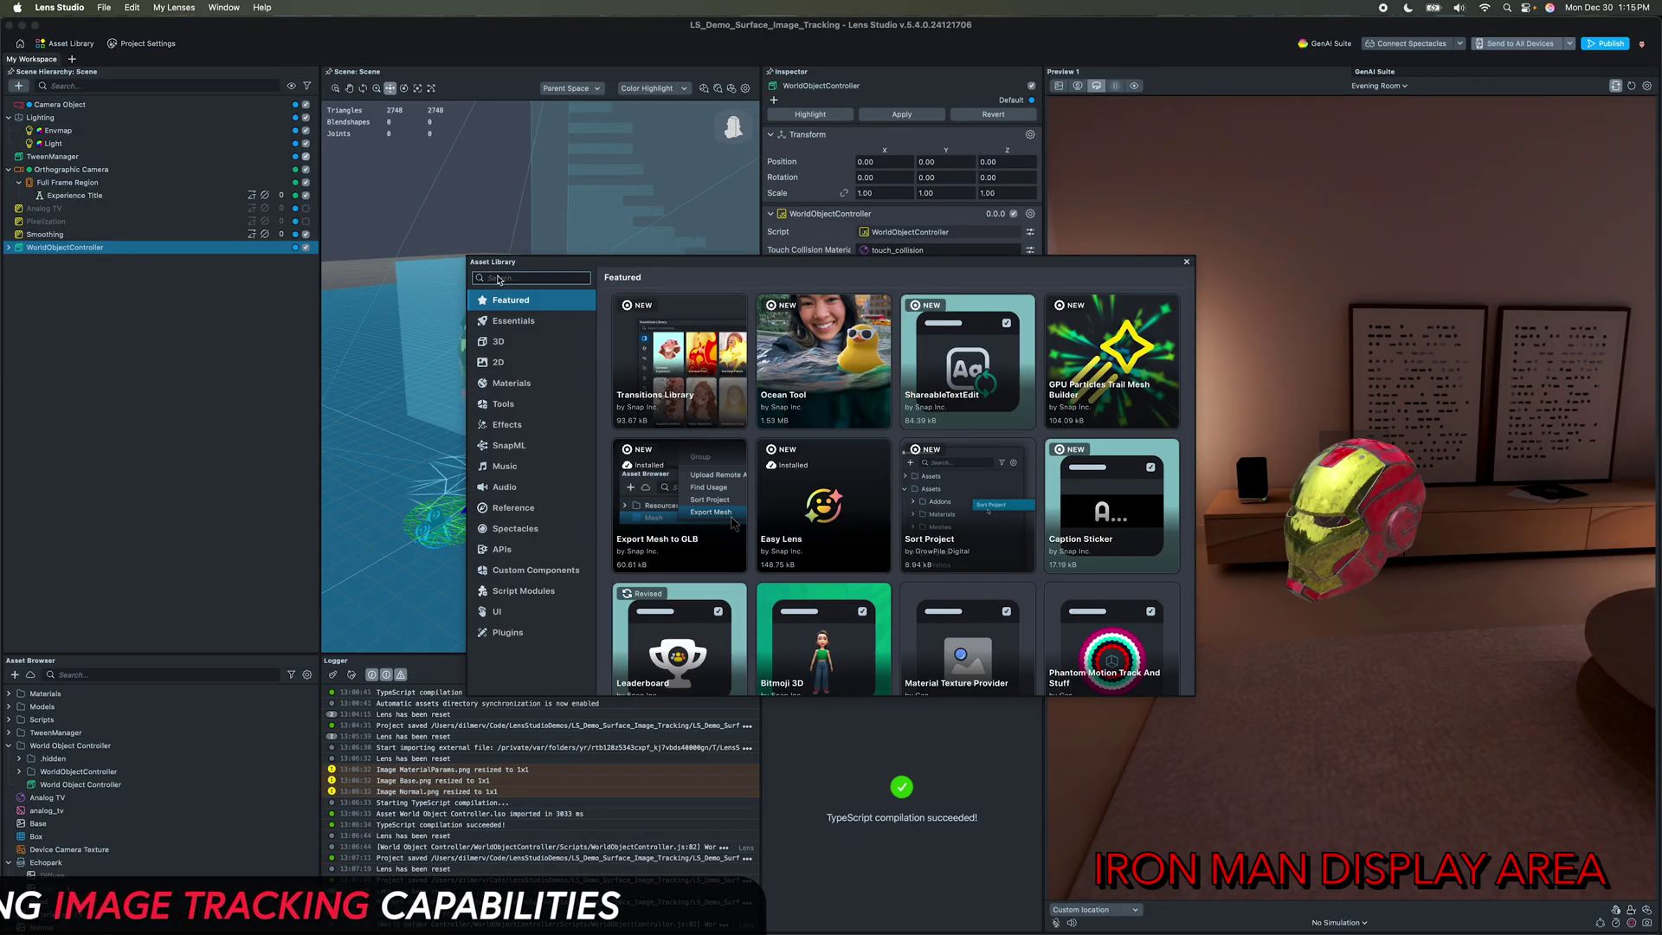
Step: Import the Marker Image from the Asset Library, place it under Camera Object, and select Tracked Image
{"action": "type", "text": "ma"}
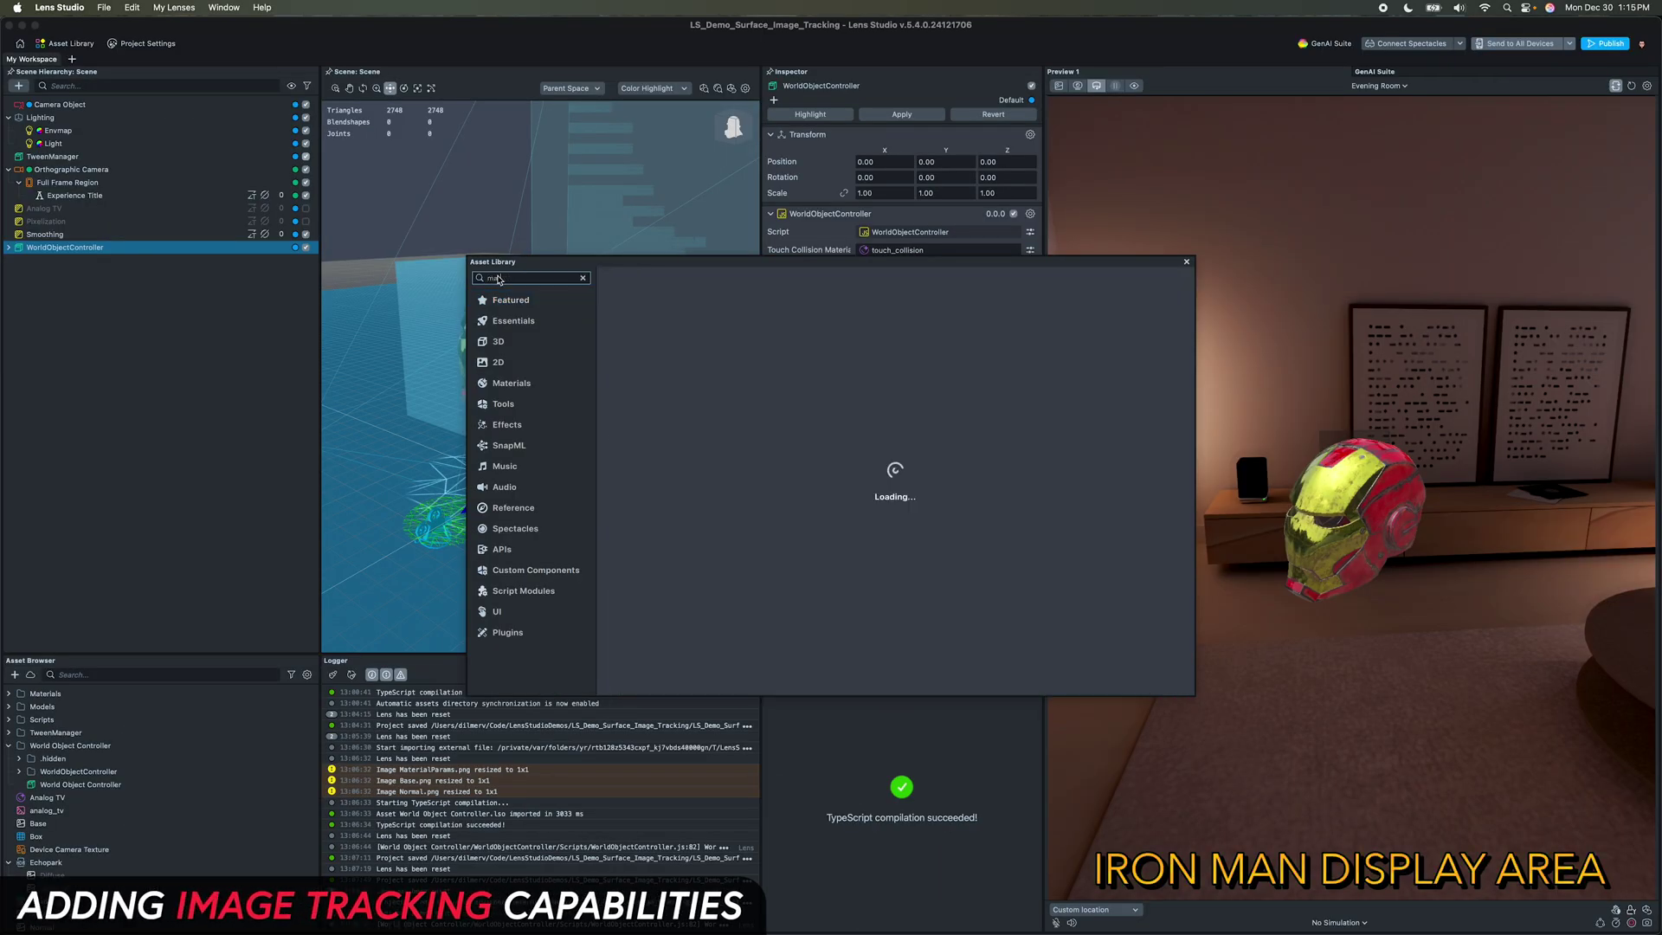
{"action": "type", "text": "rker"}
{"action": "mouse_move", "coordinate": [819, 416]}
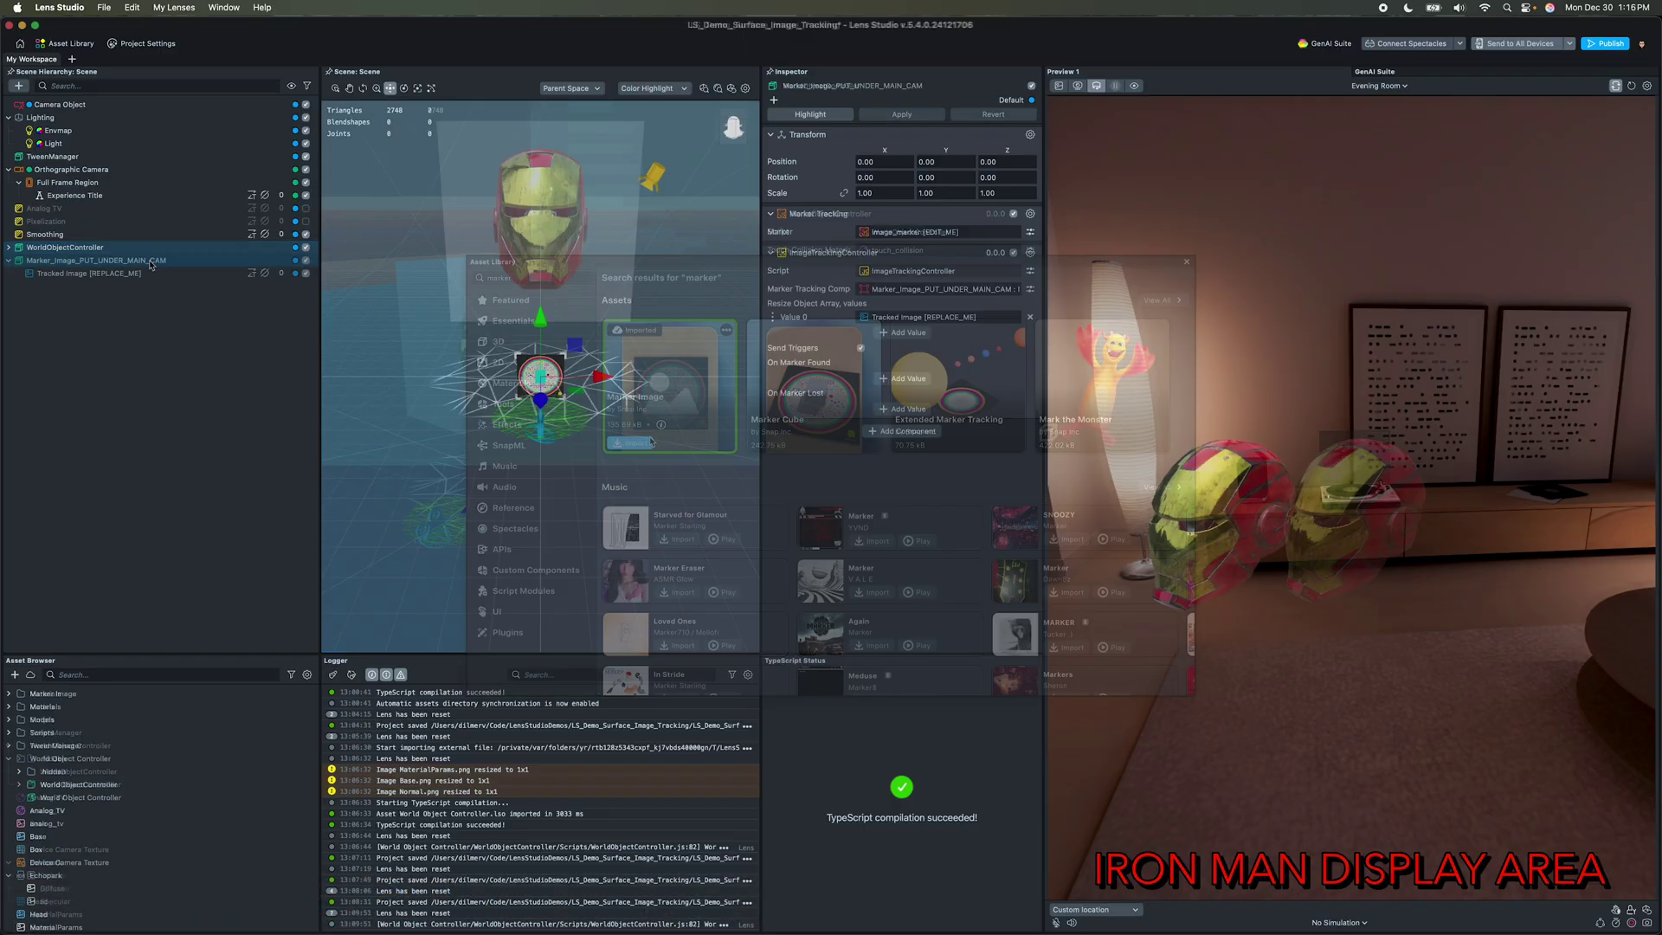
{"action": "left_click_drag", "start_coordinate": [96, 260], "coordinate": [56, 107]}
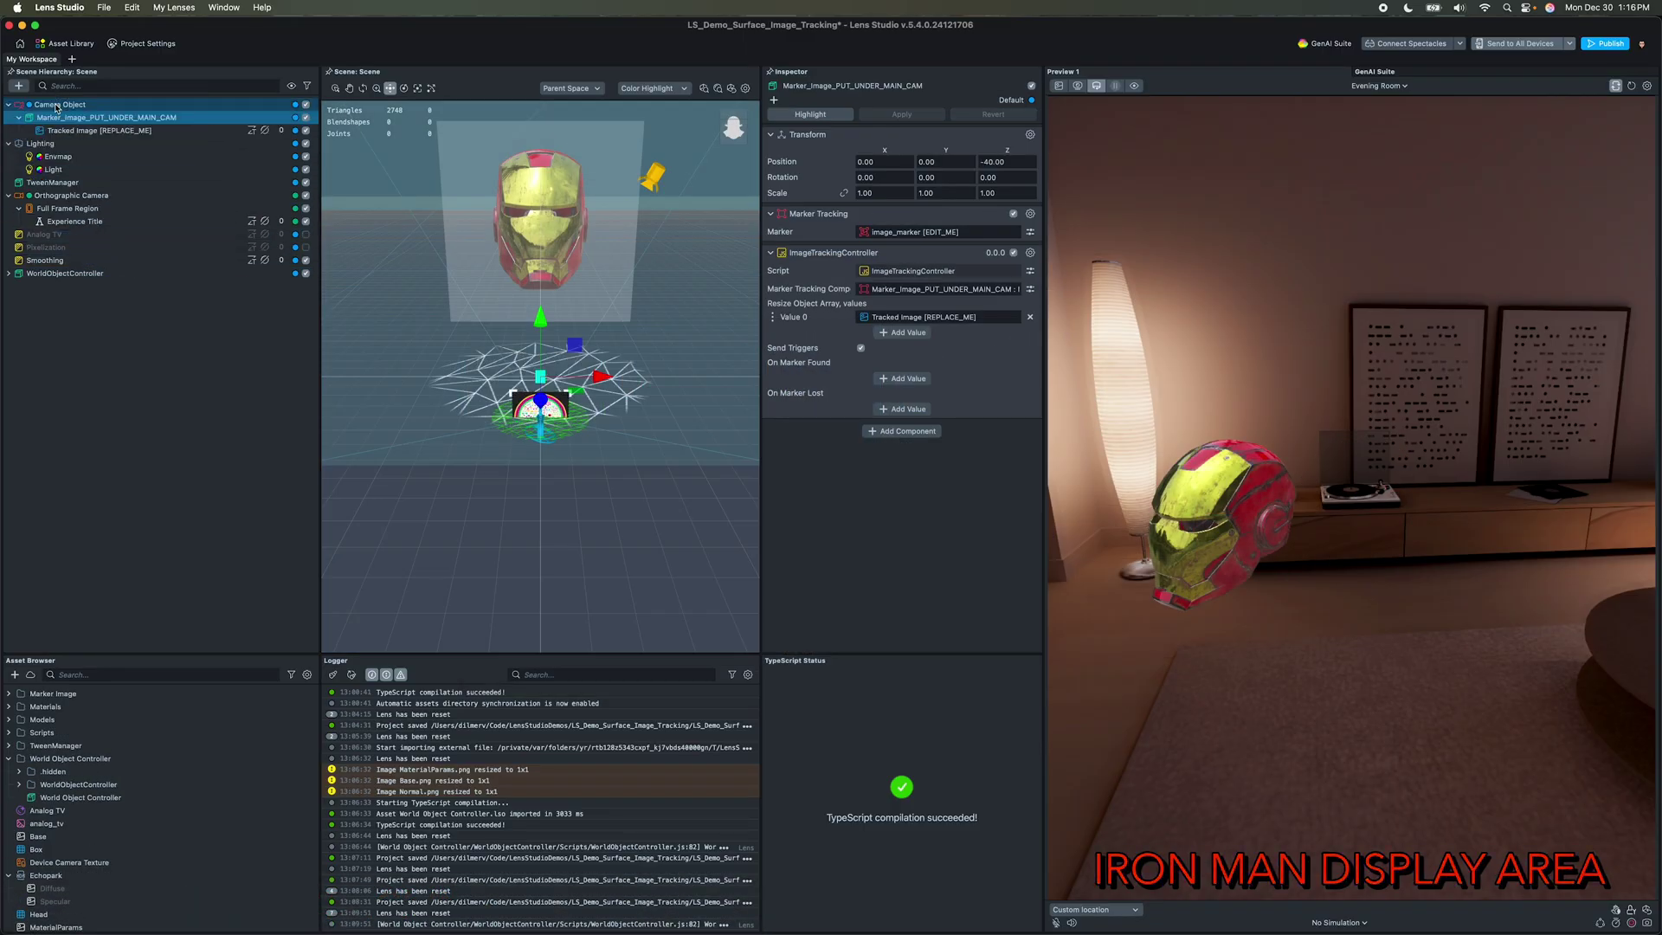
{"action": "left_click", "coordinate": [100, 131]}
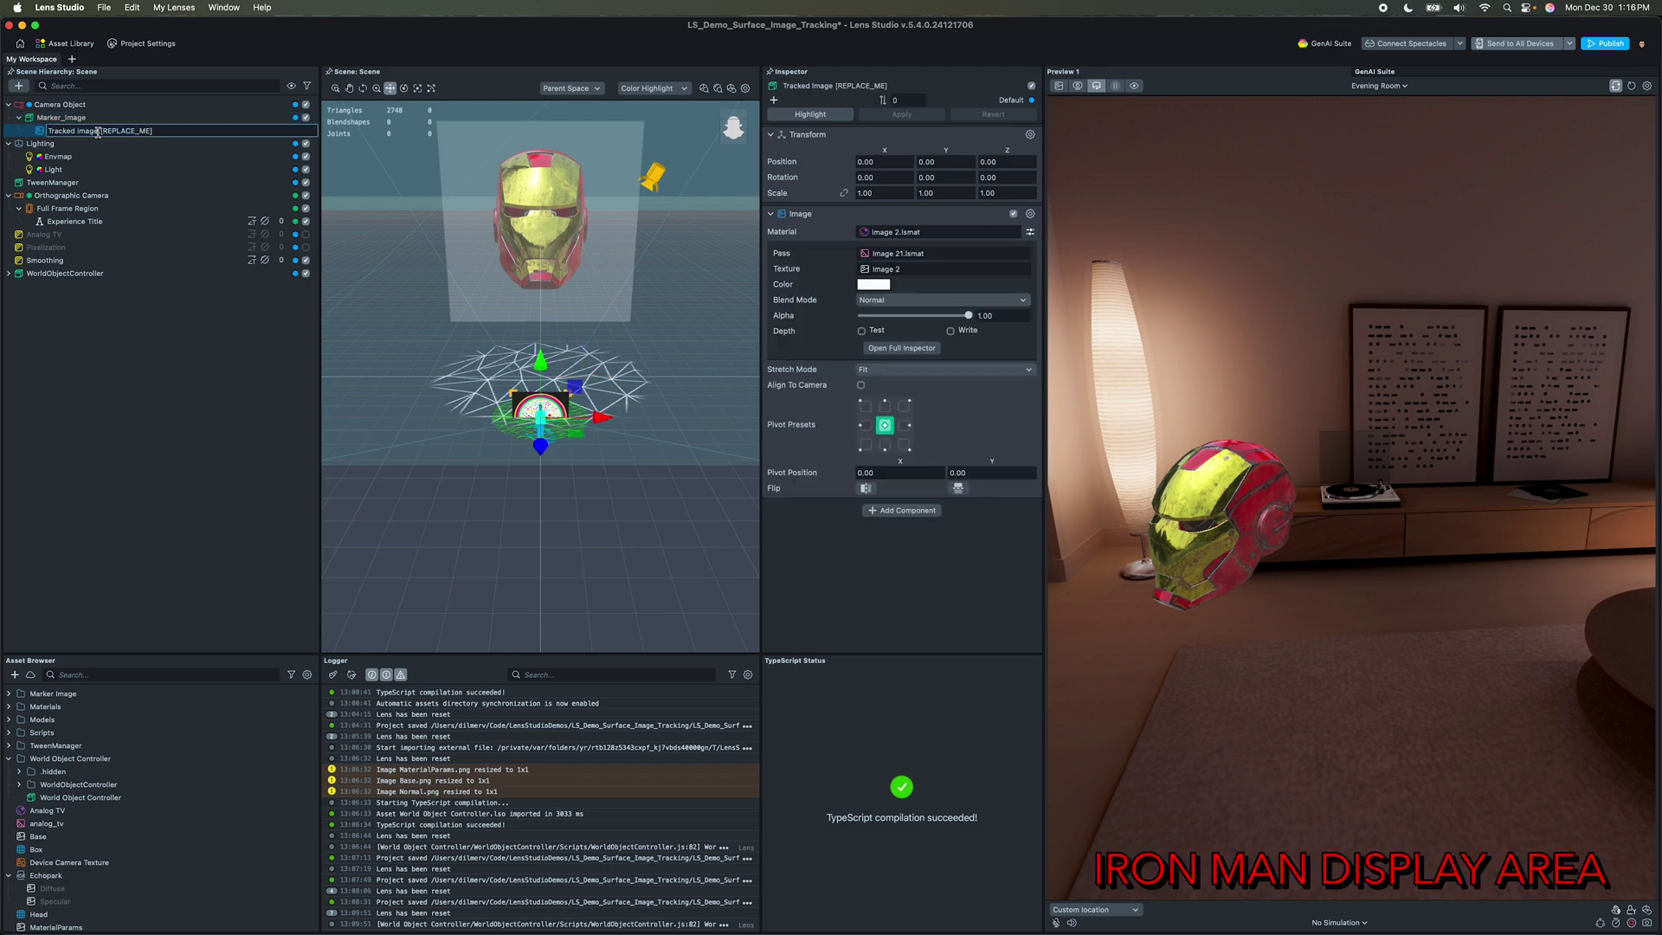
Step: Unpack the iron_man model asset in the Models folder
{"action": "left_click", "coordinate": [9, 720]}
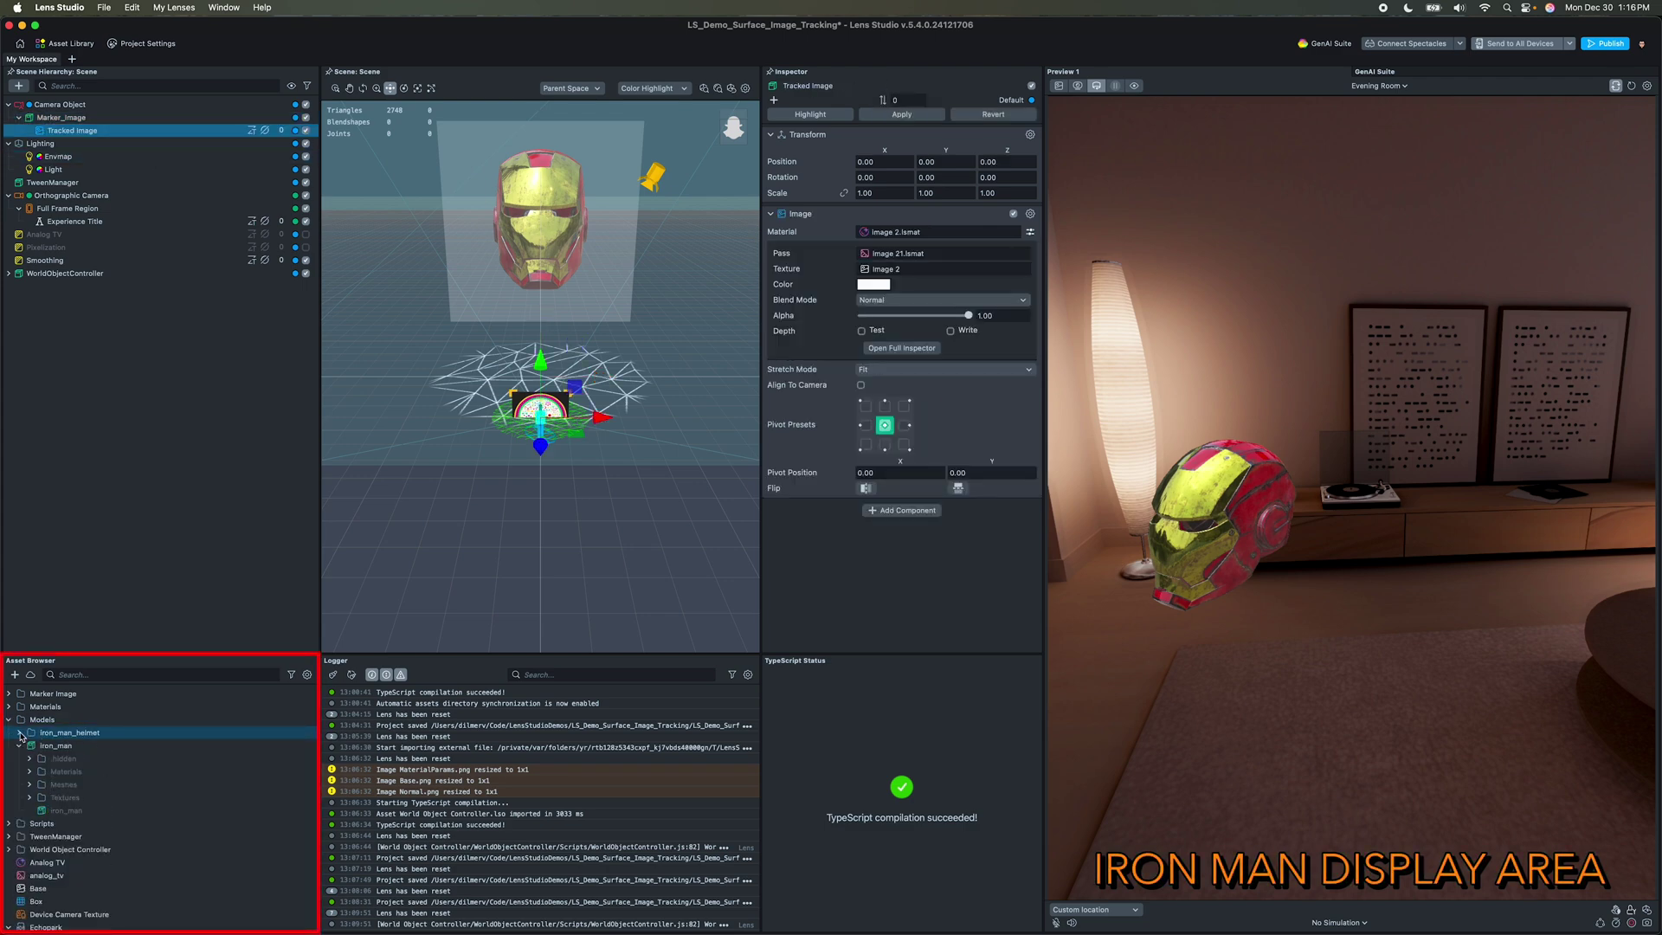
{"action": "right_click", "coordinate": [53, 747]}
{"action": "left_click", "coordinate": [114, 539]}
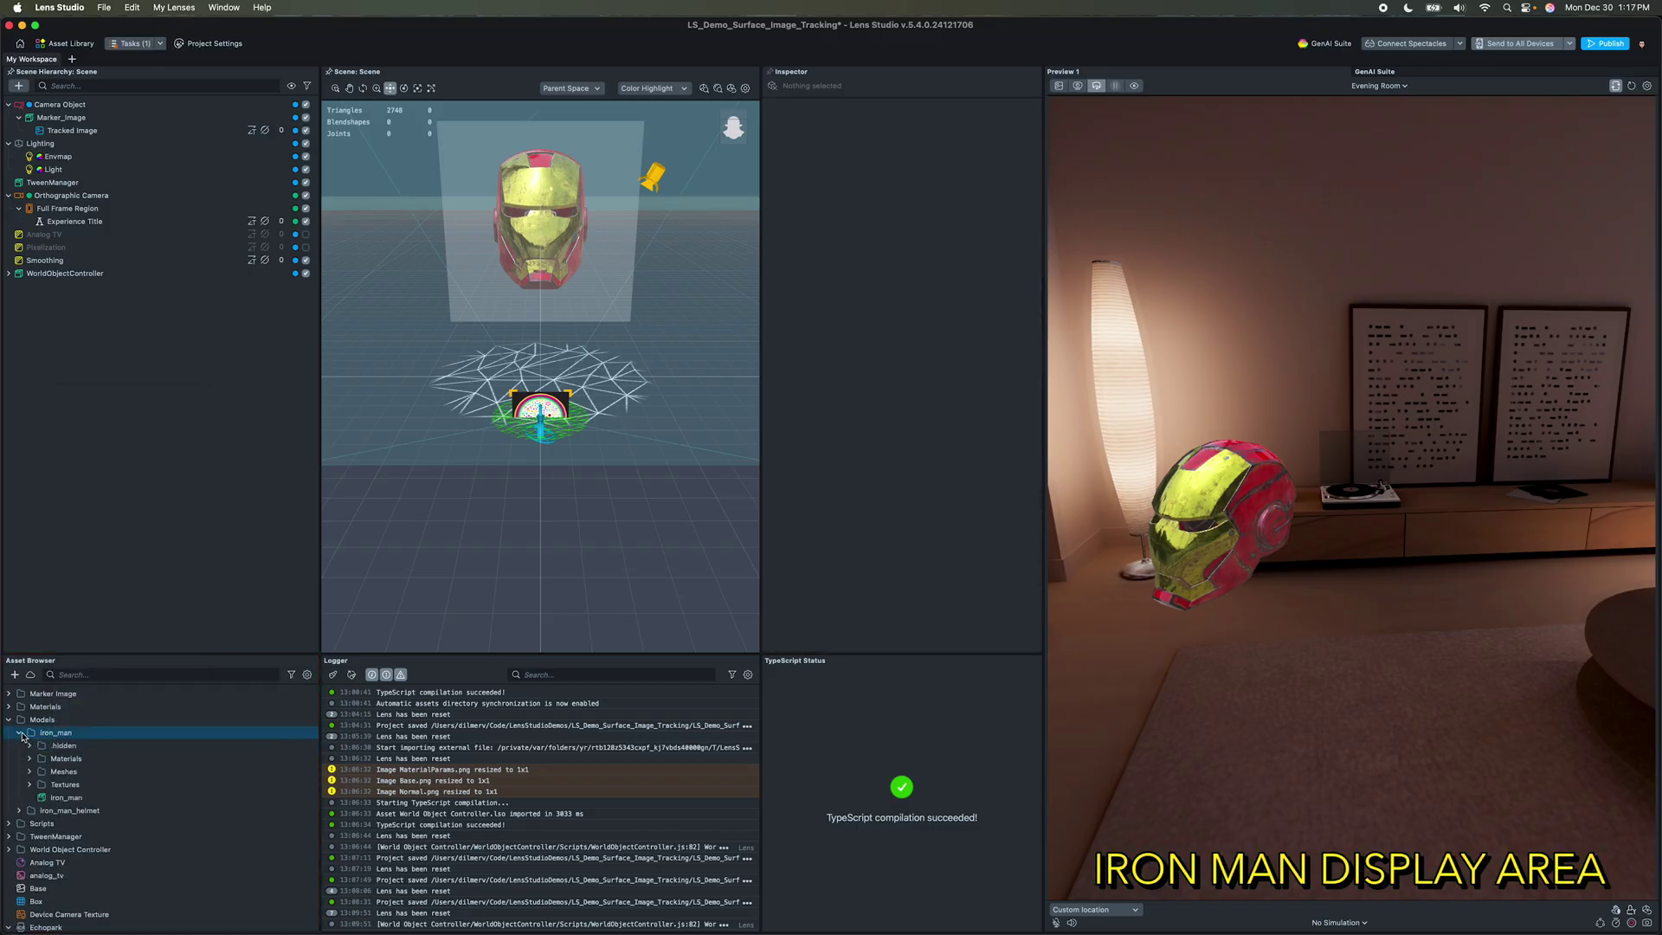
Step: Place the iron_man model under Marker_Image and frame it in the viewport
{"action": "left_click_drag", "start_coordinate": [65, 797], "coordinate": [65, 119]}
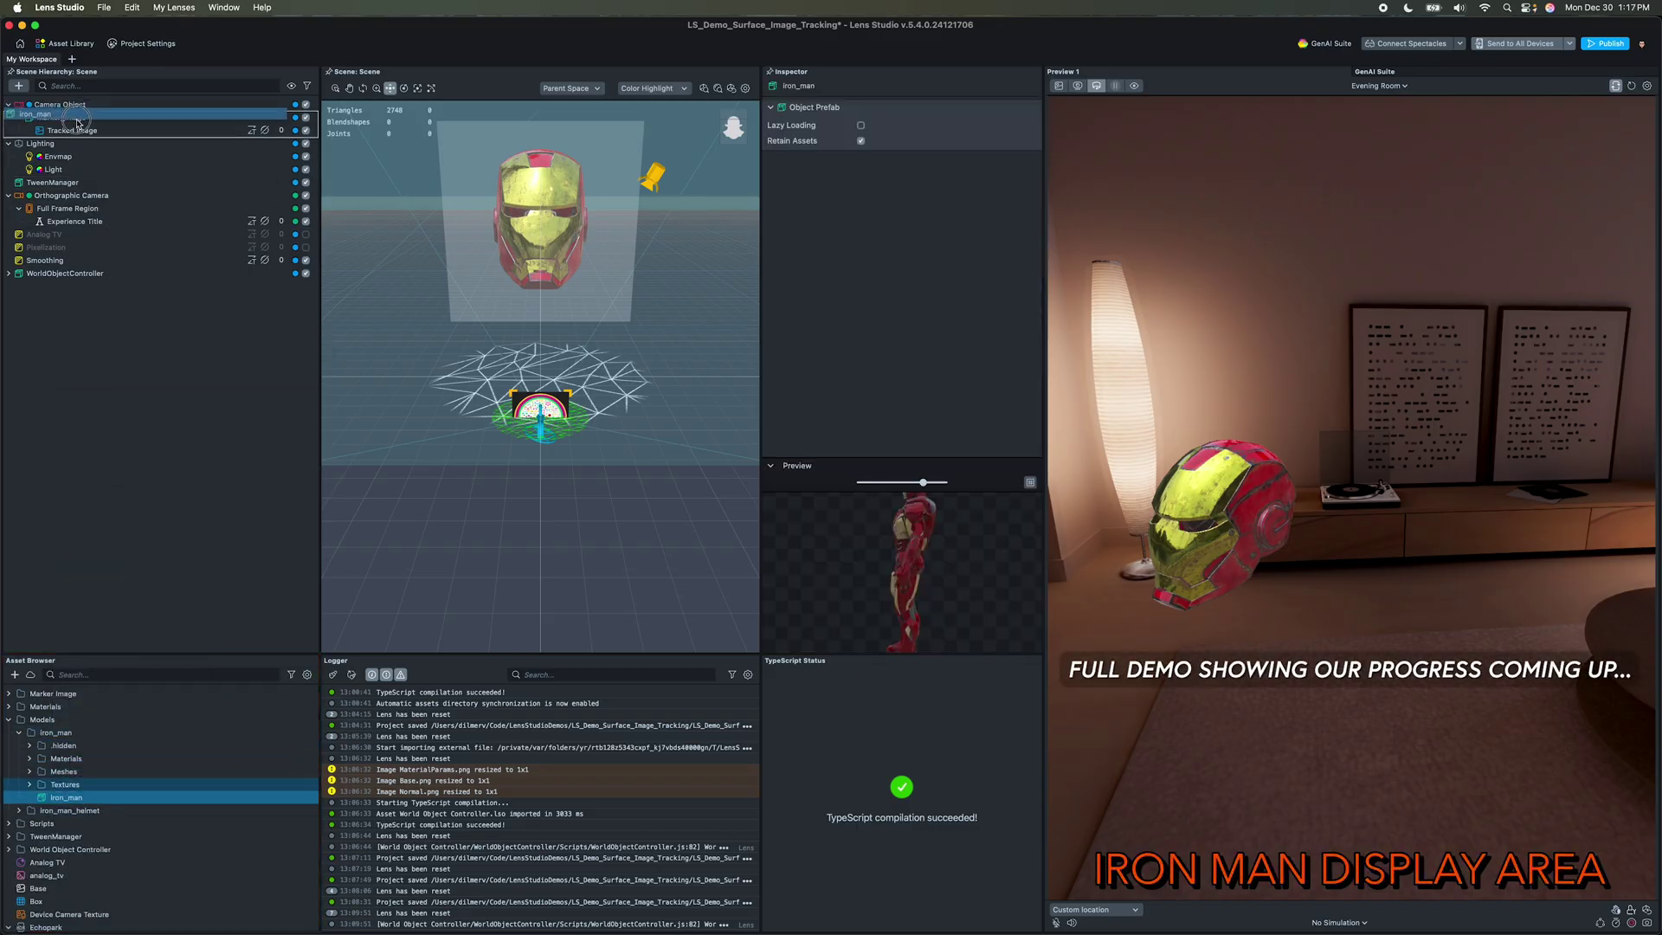
{"action": "double_click", "coordinate": [113, 146]}
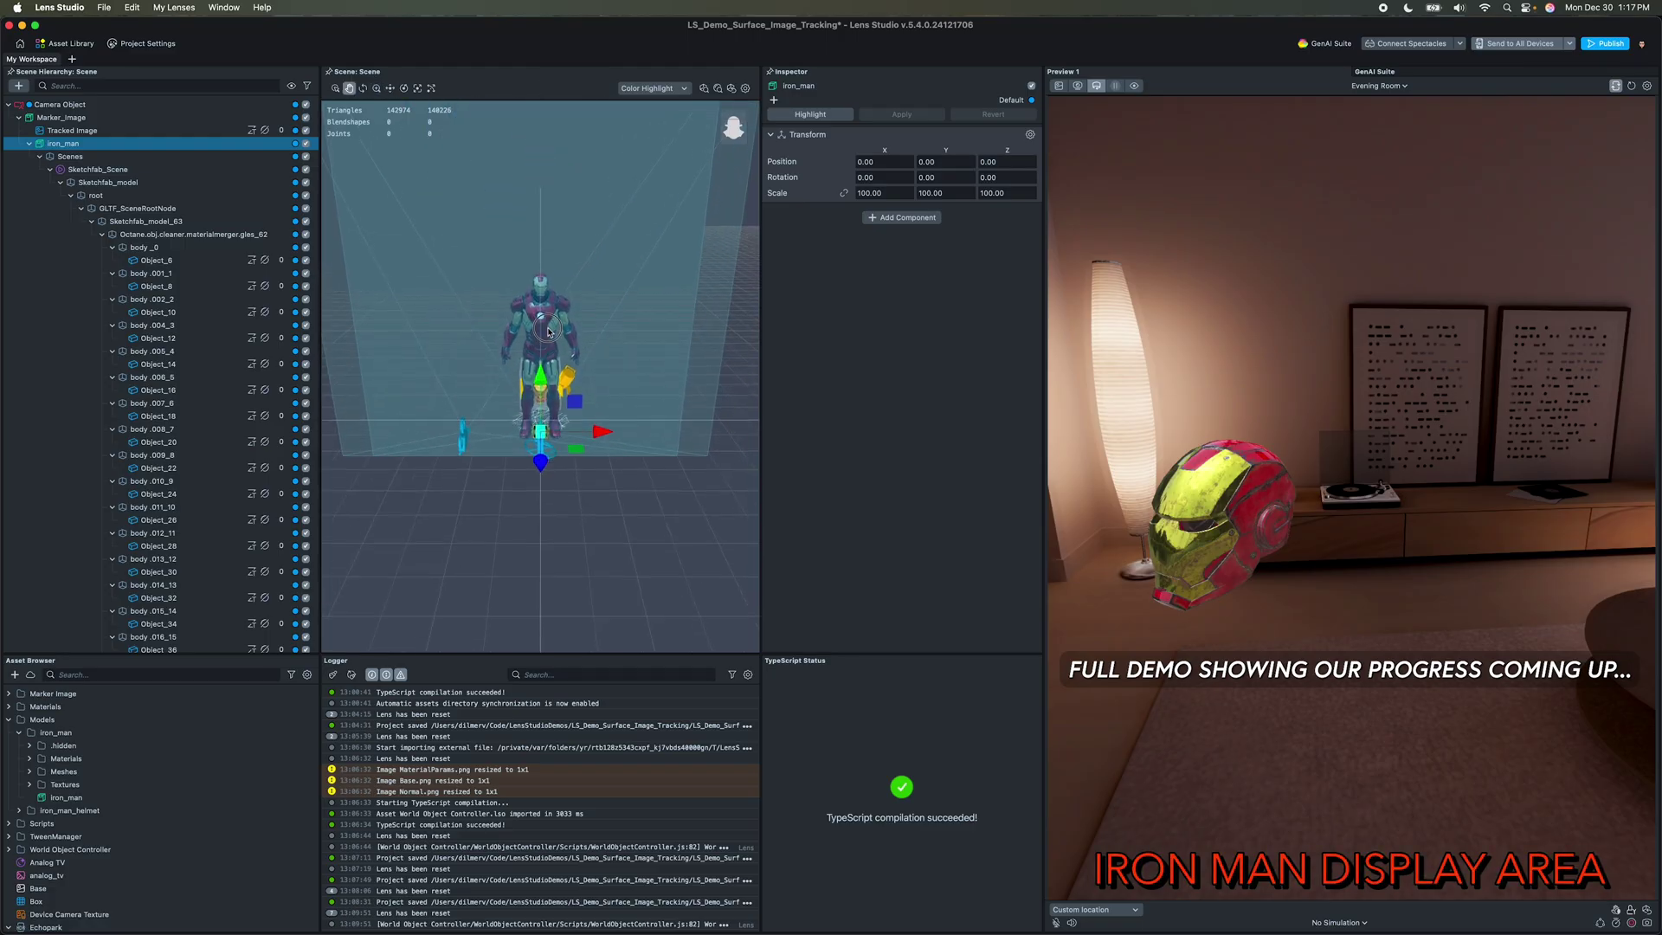
{"action": "scroll", "coordinate": [548, 333], "scroll_direction": "up", "scroll_amount": 5}
{"action": "left_click_drag", "start_coordinate": [549, 332], "coordinate": [507, 353], "text": "alt"}
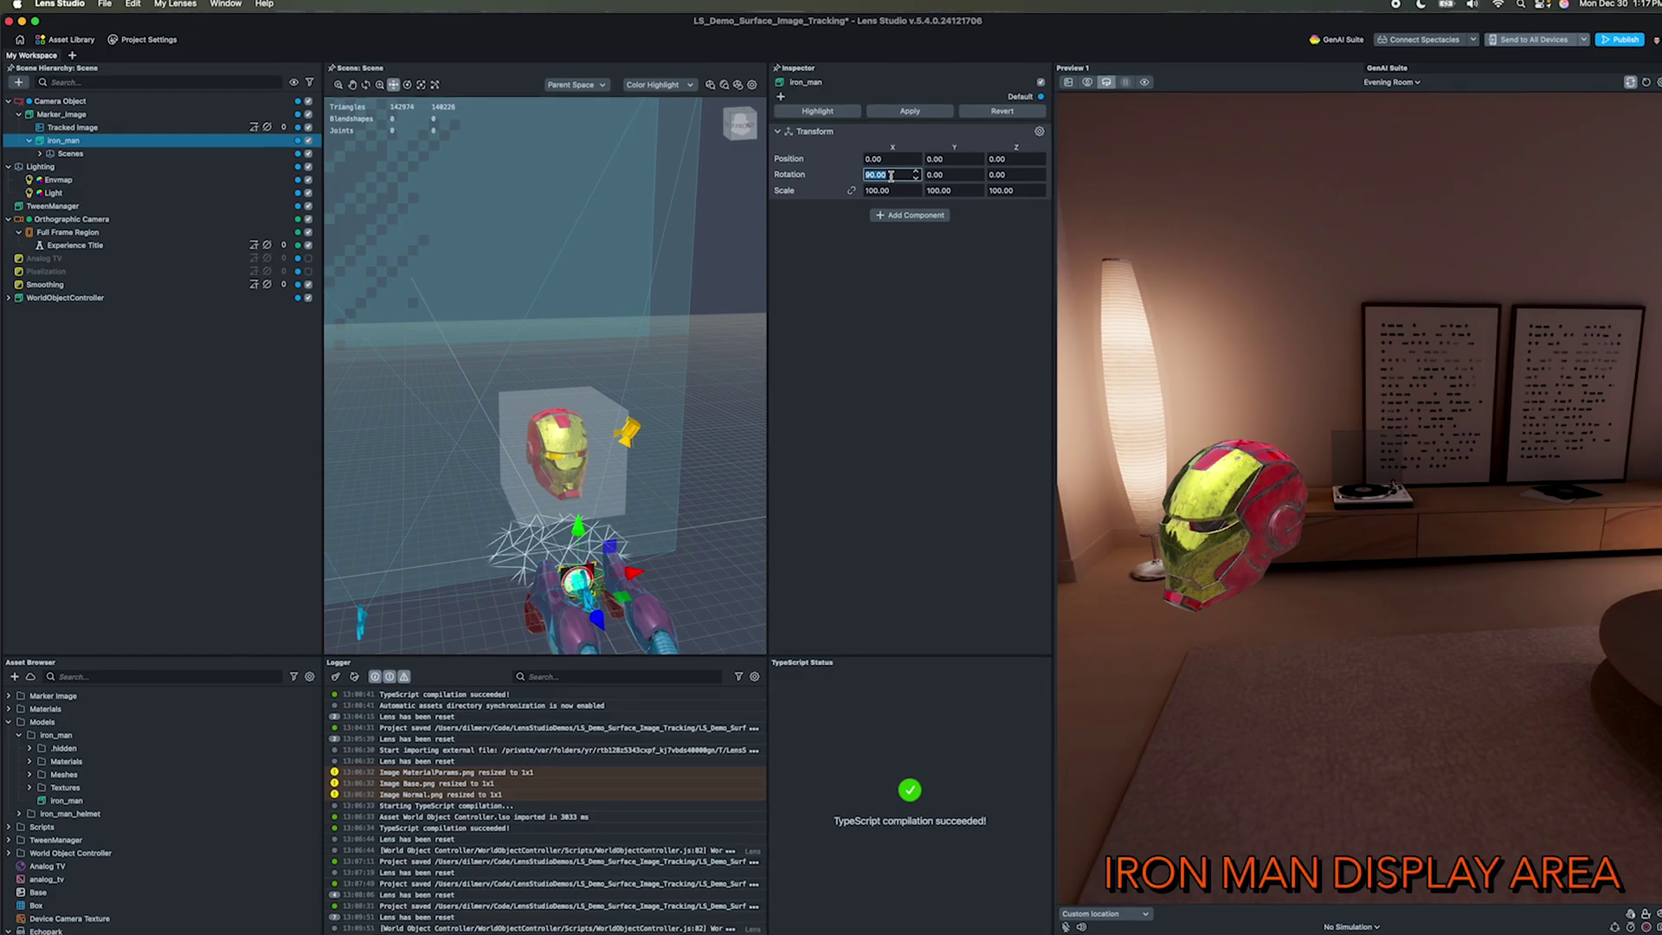
Step: Set iron_man's Transform rotation X to 90
{"action": "left_click", "coordinate": [891, 170]}
{"action": "type", "text": "90"}
{"action": "left_click", "coordinate": [914, 185]}
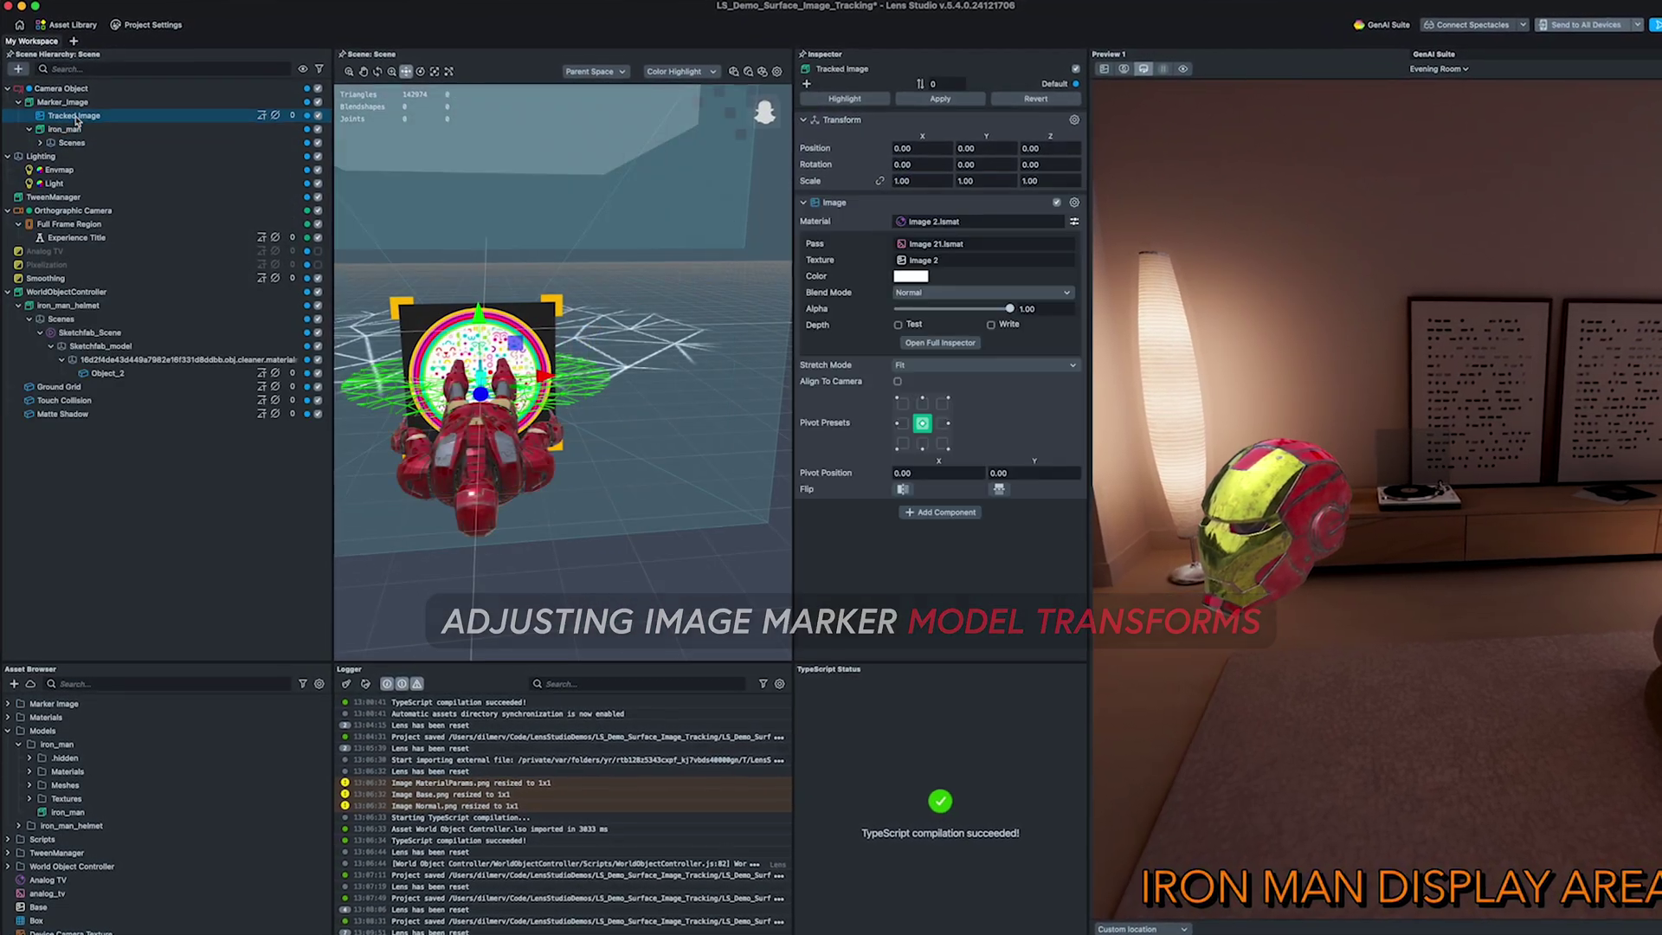
Step: Give the tracked image a Base texture, red colour and reduced opacity
{"action": "left_click", "coordinate": [928, 259]}
{"action": "left_click", "coordinate": [905, 291]}
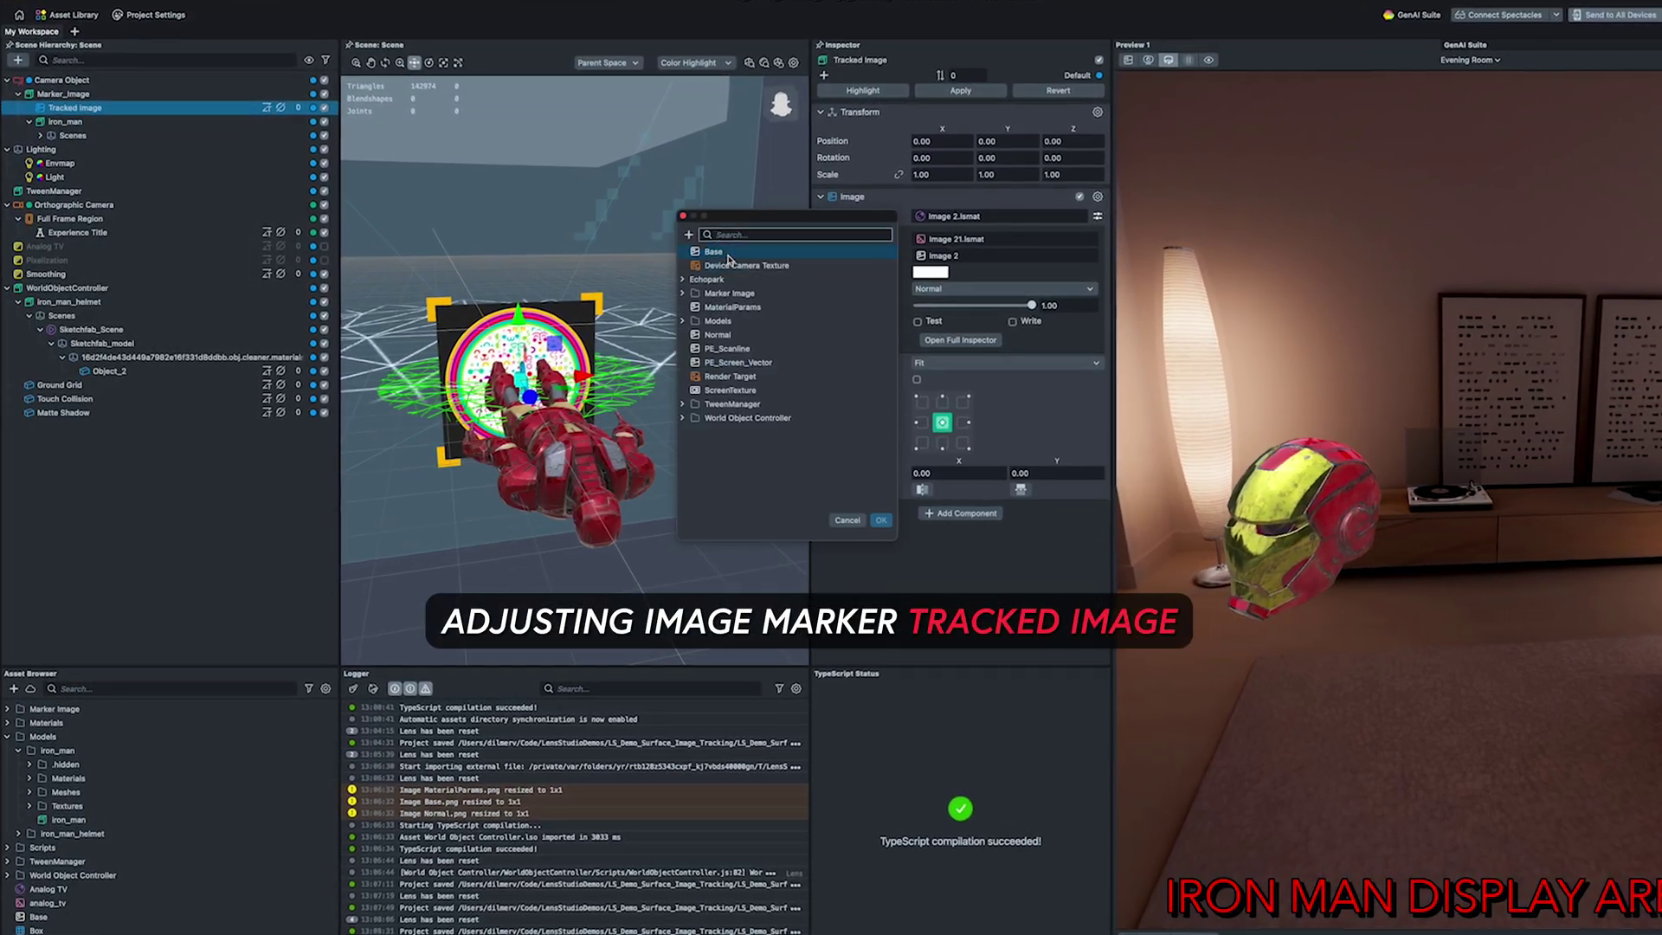
{"action": "left_click", "coordinate": [934, 271]}
{"action": "left_click", "coordinate": [766, 441]}
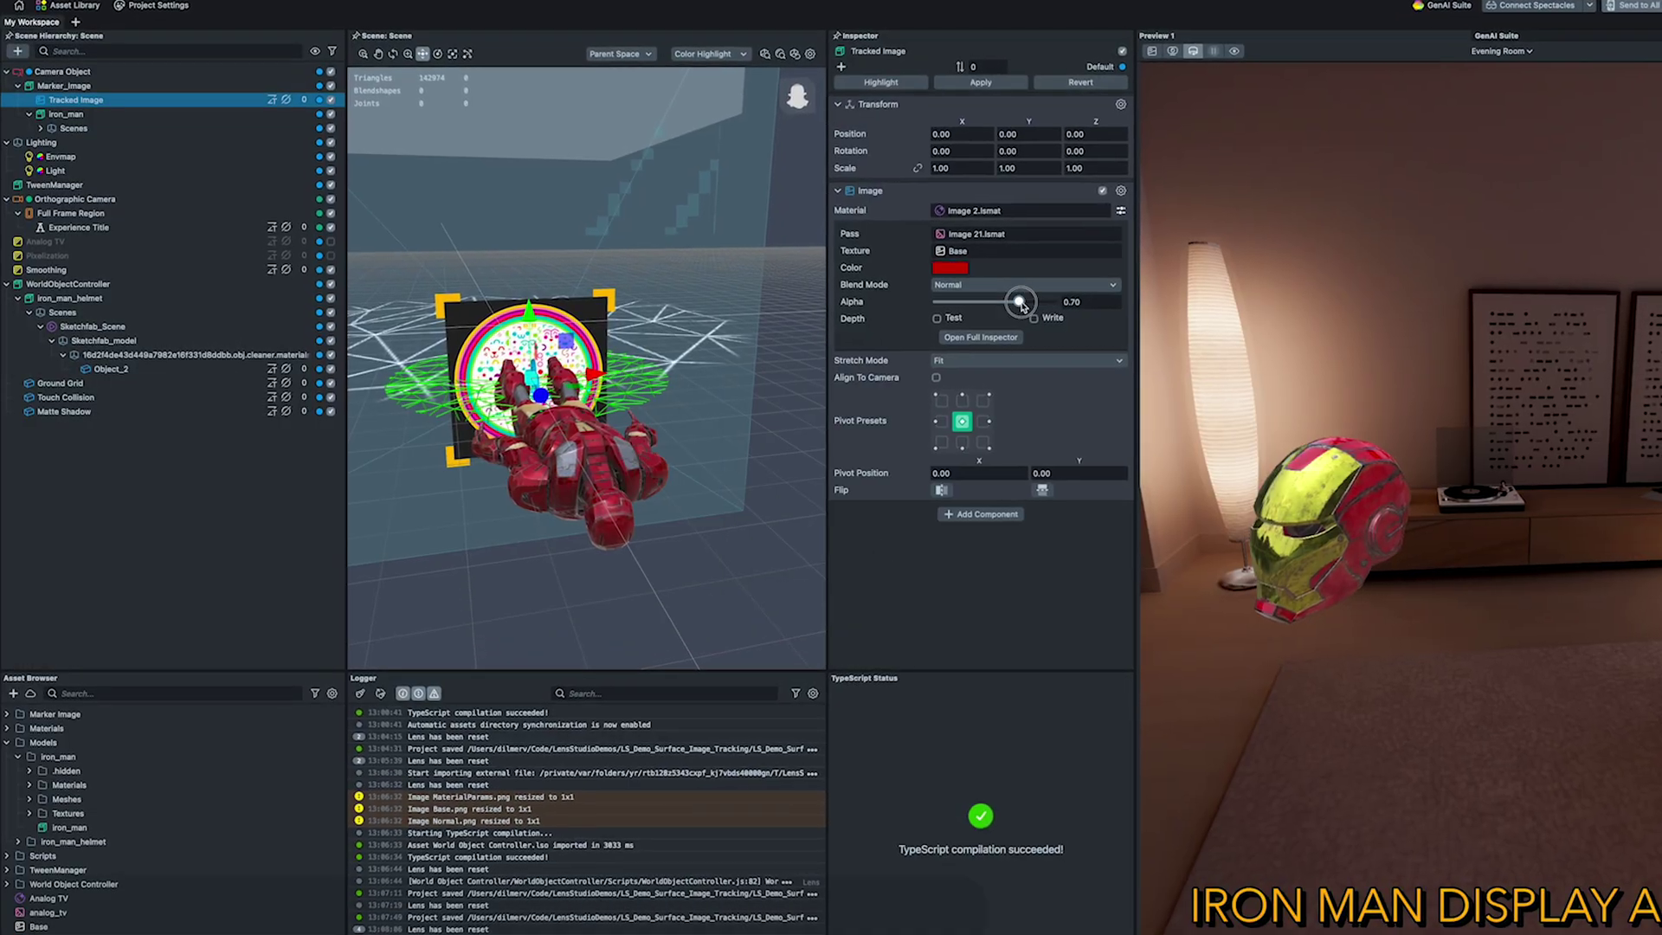
{"action": "left_click_drag", "start_coordinate": [1037, 304], "coordinate": [1030, 304]}
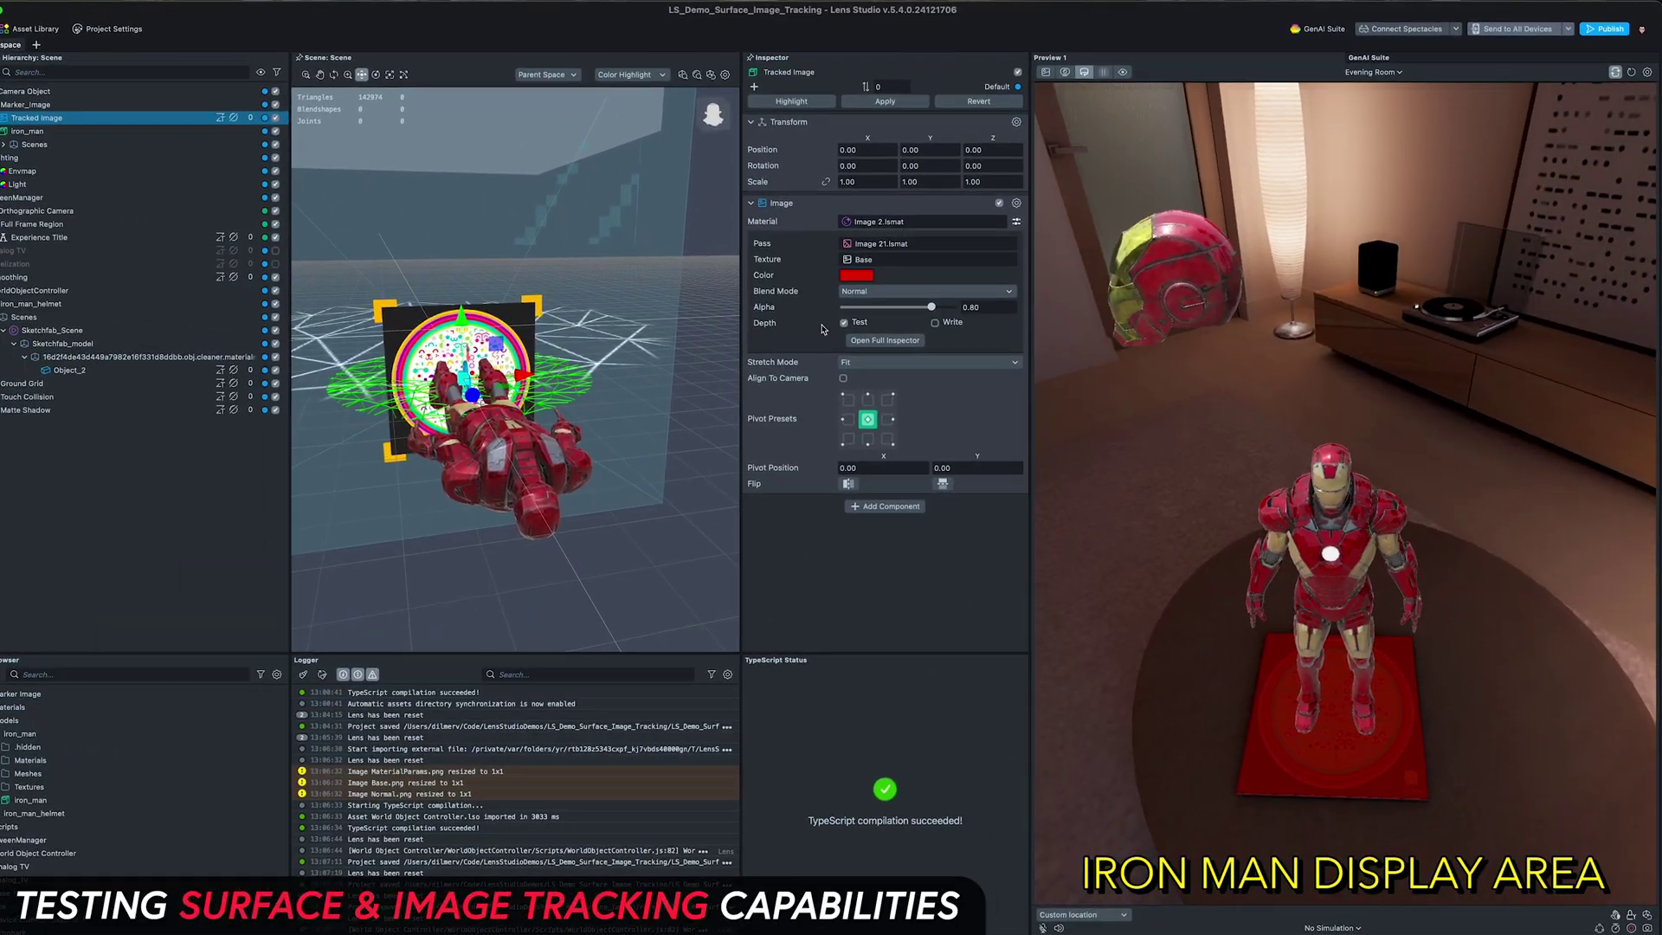
{"action": "left_click_drag", "start_coordinate": [921, 302], "coordinate": [918, 304]}
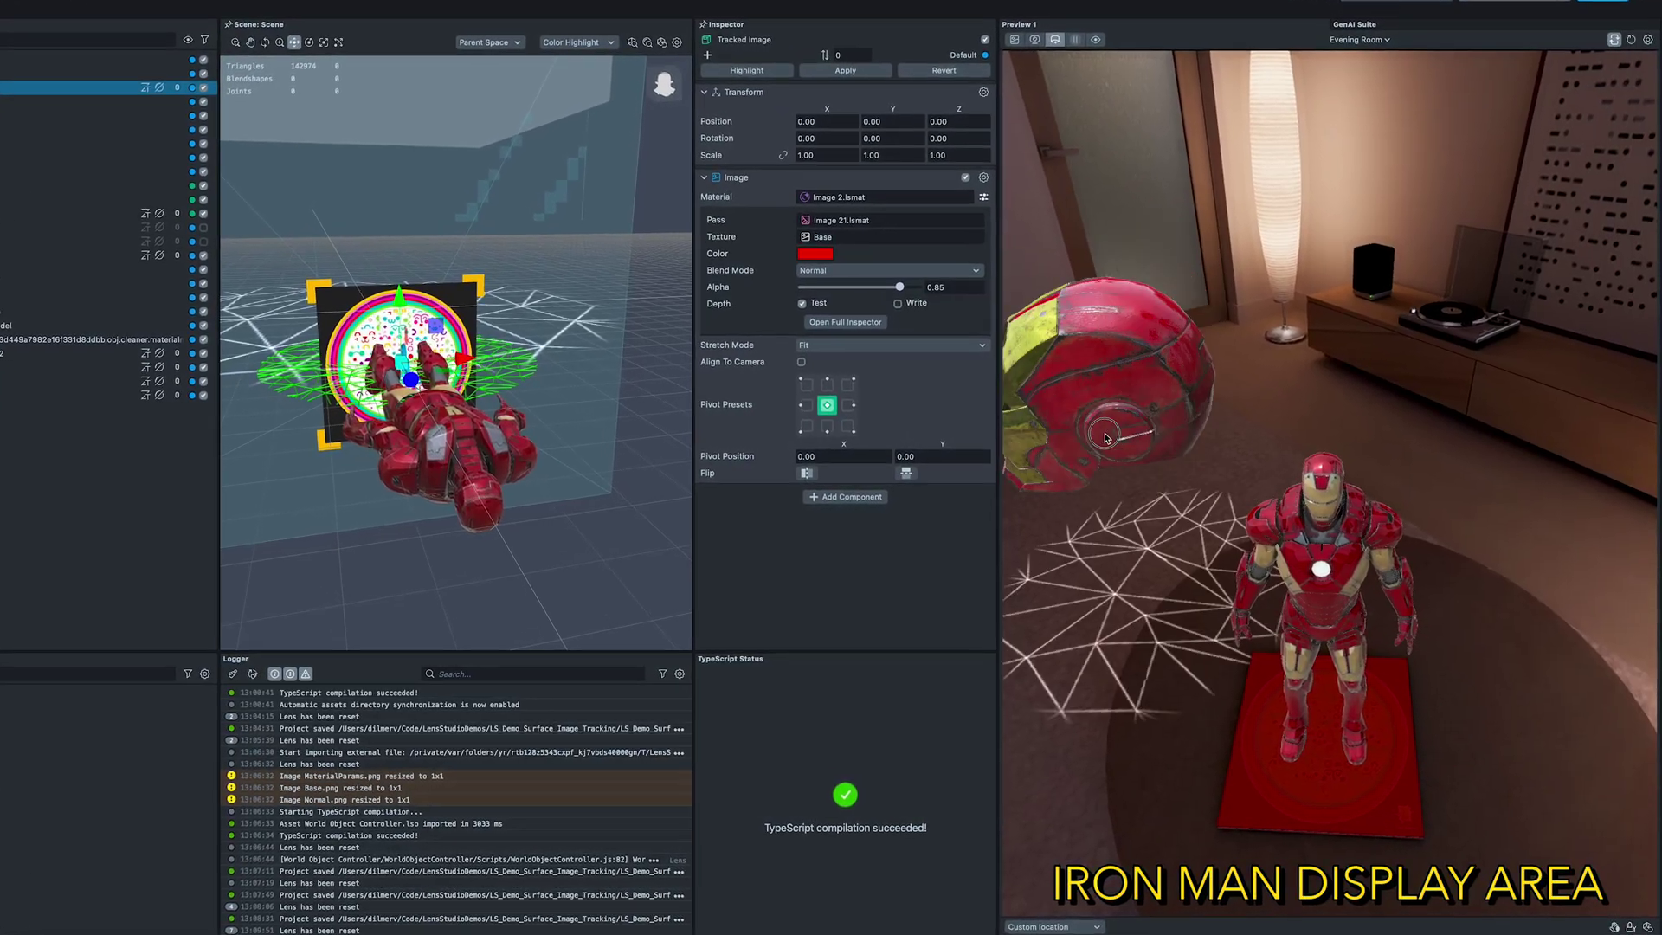
Step: Look around Iron Man in the preview, switch the preview scene to Colorful Home, and begin adding a component to iron_man
{"action": "left_click", "coordinate": [1476, 612]}
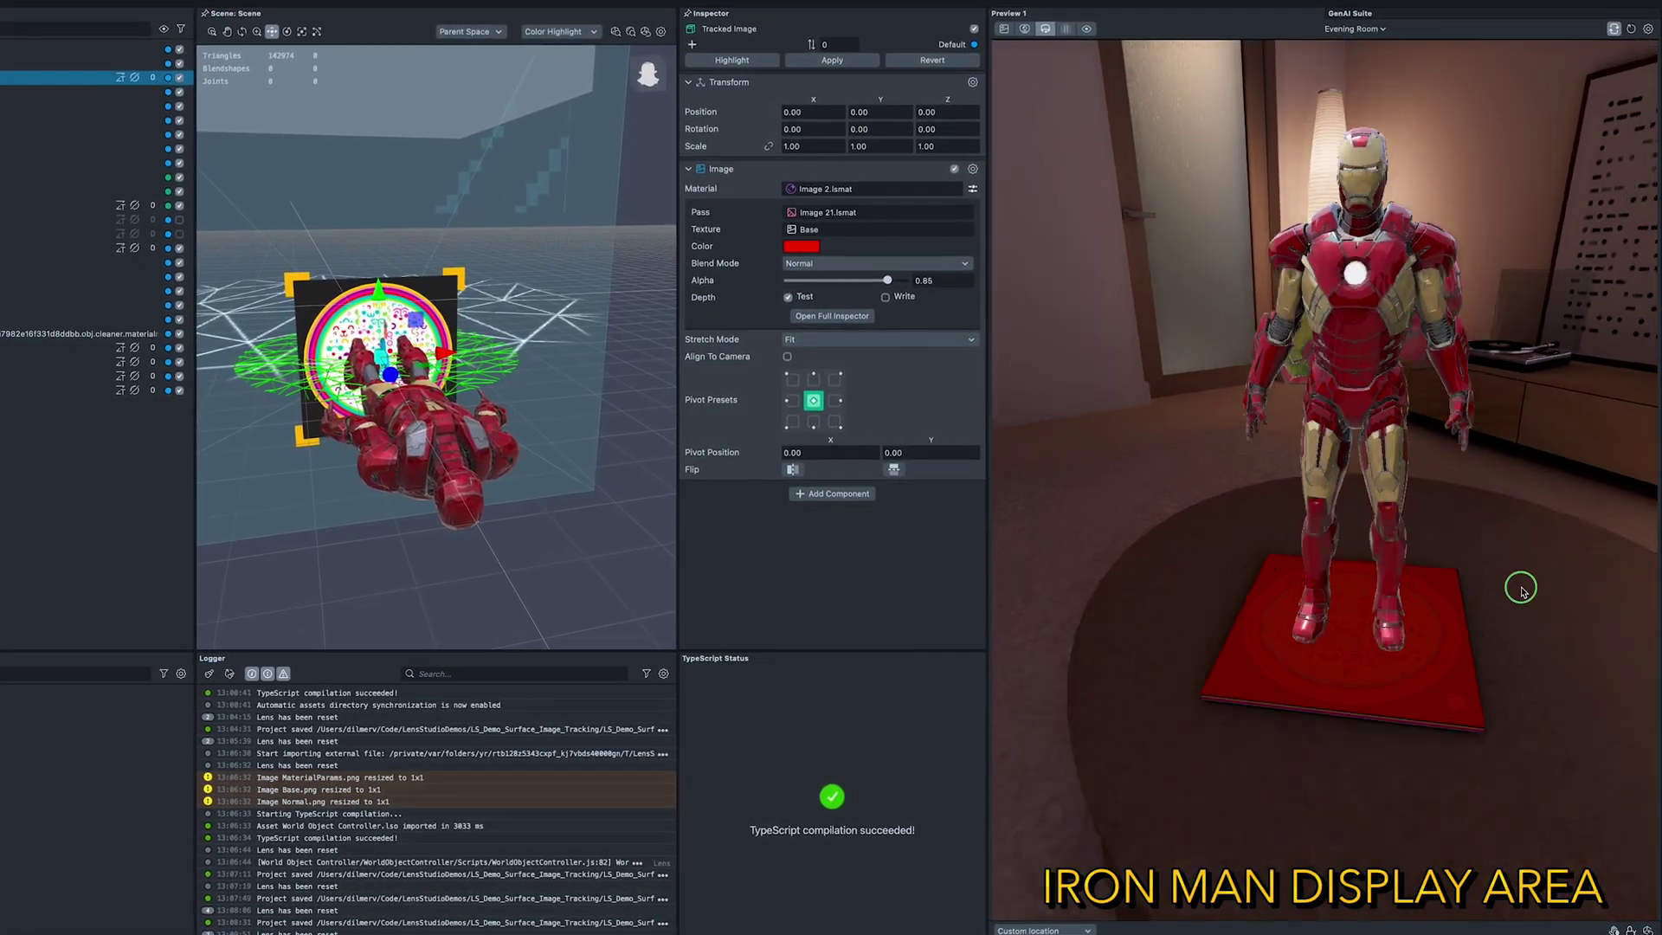
{"action": "left_click", "coordinate": [1298, 336]}
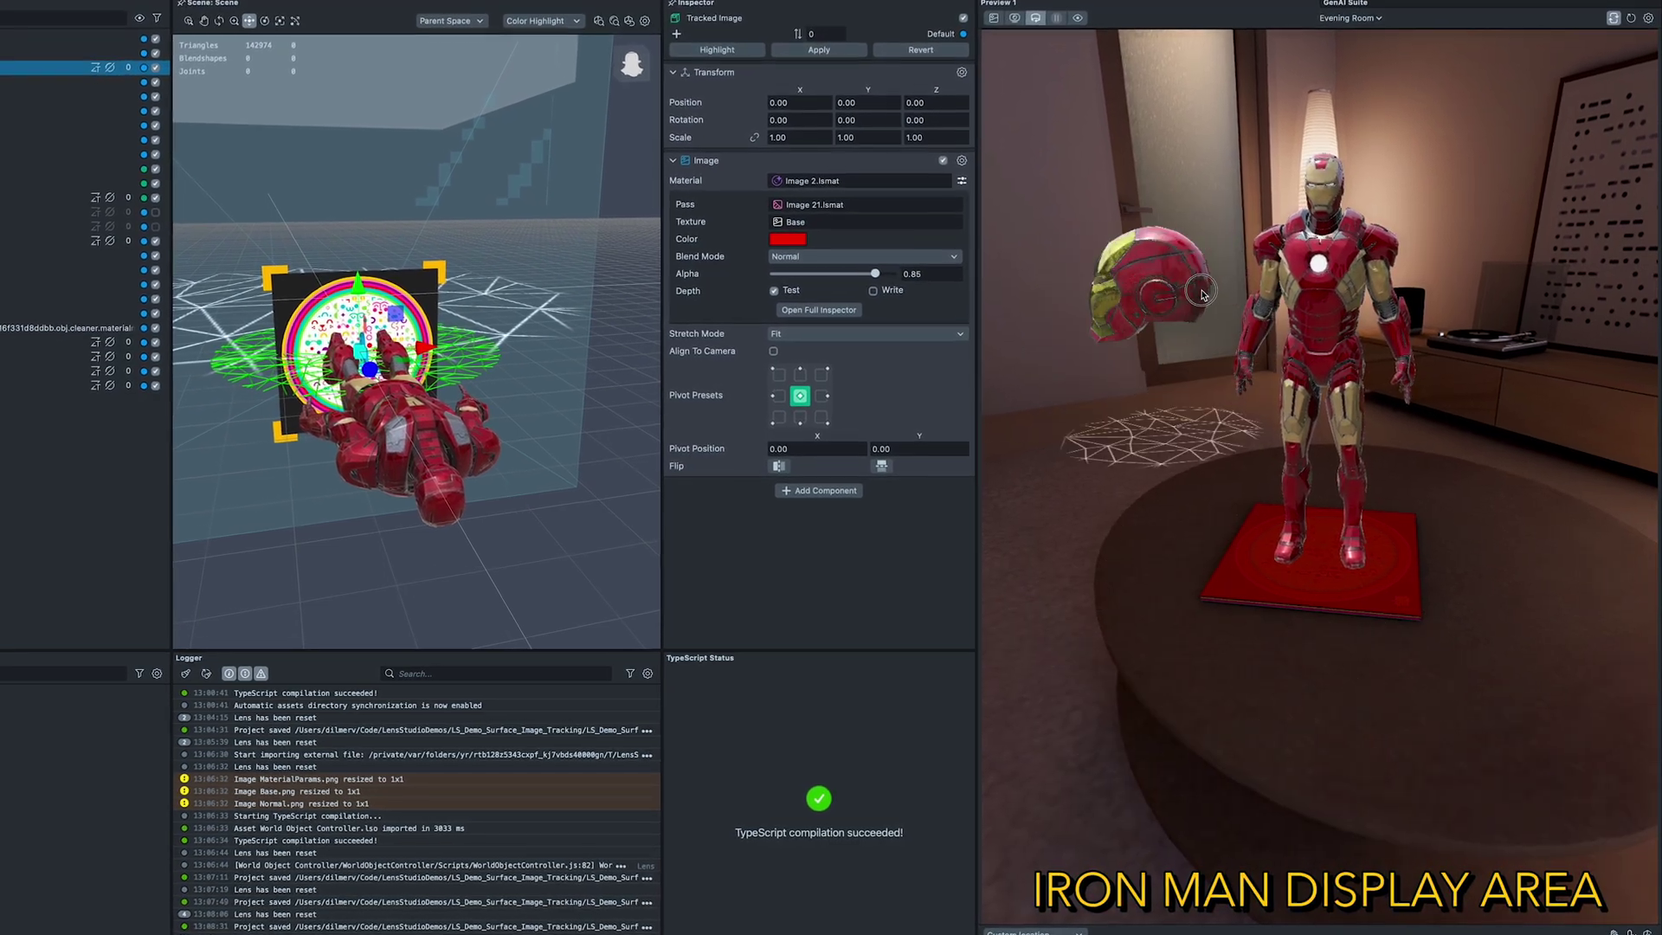
{"action": "left_click", "coordinate": [1351, 20]}
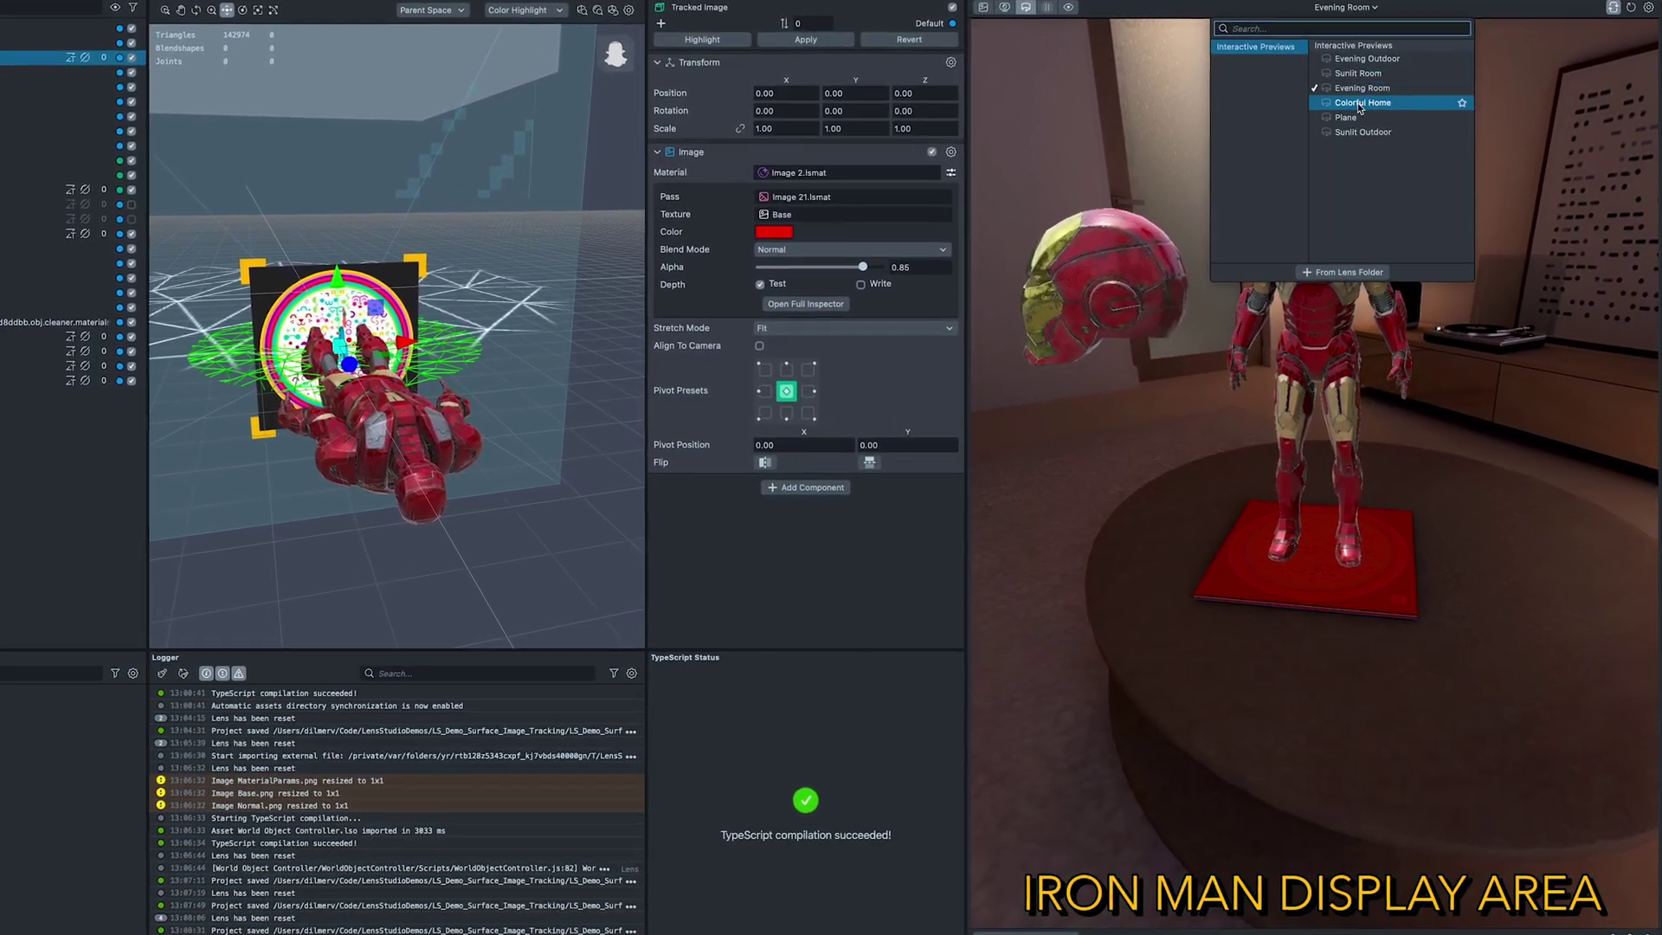
{"action": "left_click", "coordinate": [1363, 105]}
{"action": "left_click", "coordinate": [1328, 637]}
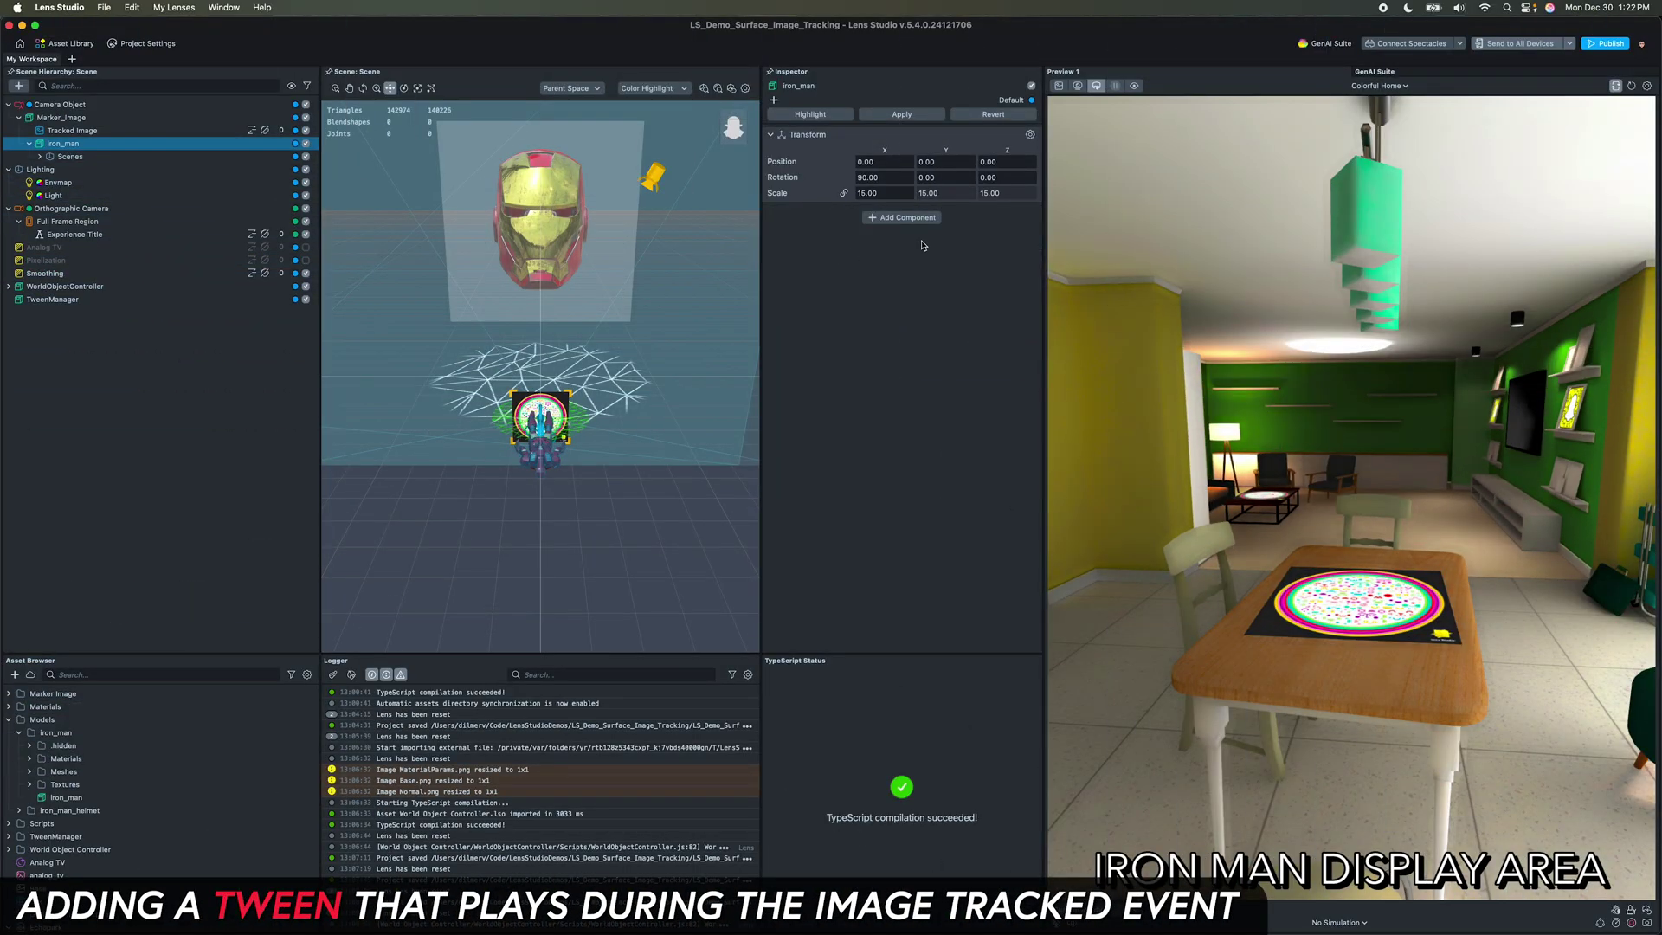
{"action": "left_click", "coordinate": [926, 220]}
Step: Add a TweenTransform to iron_man, set its tween type, then select Marker_Image
{"action": "type", "text": "twee"}
{"action": "left_click", "coordinate": [917, 341]}
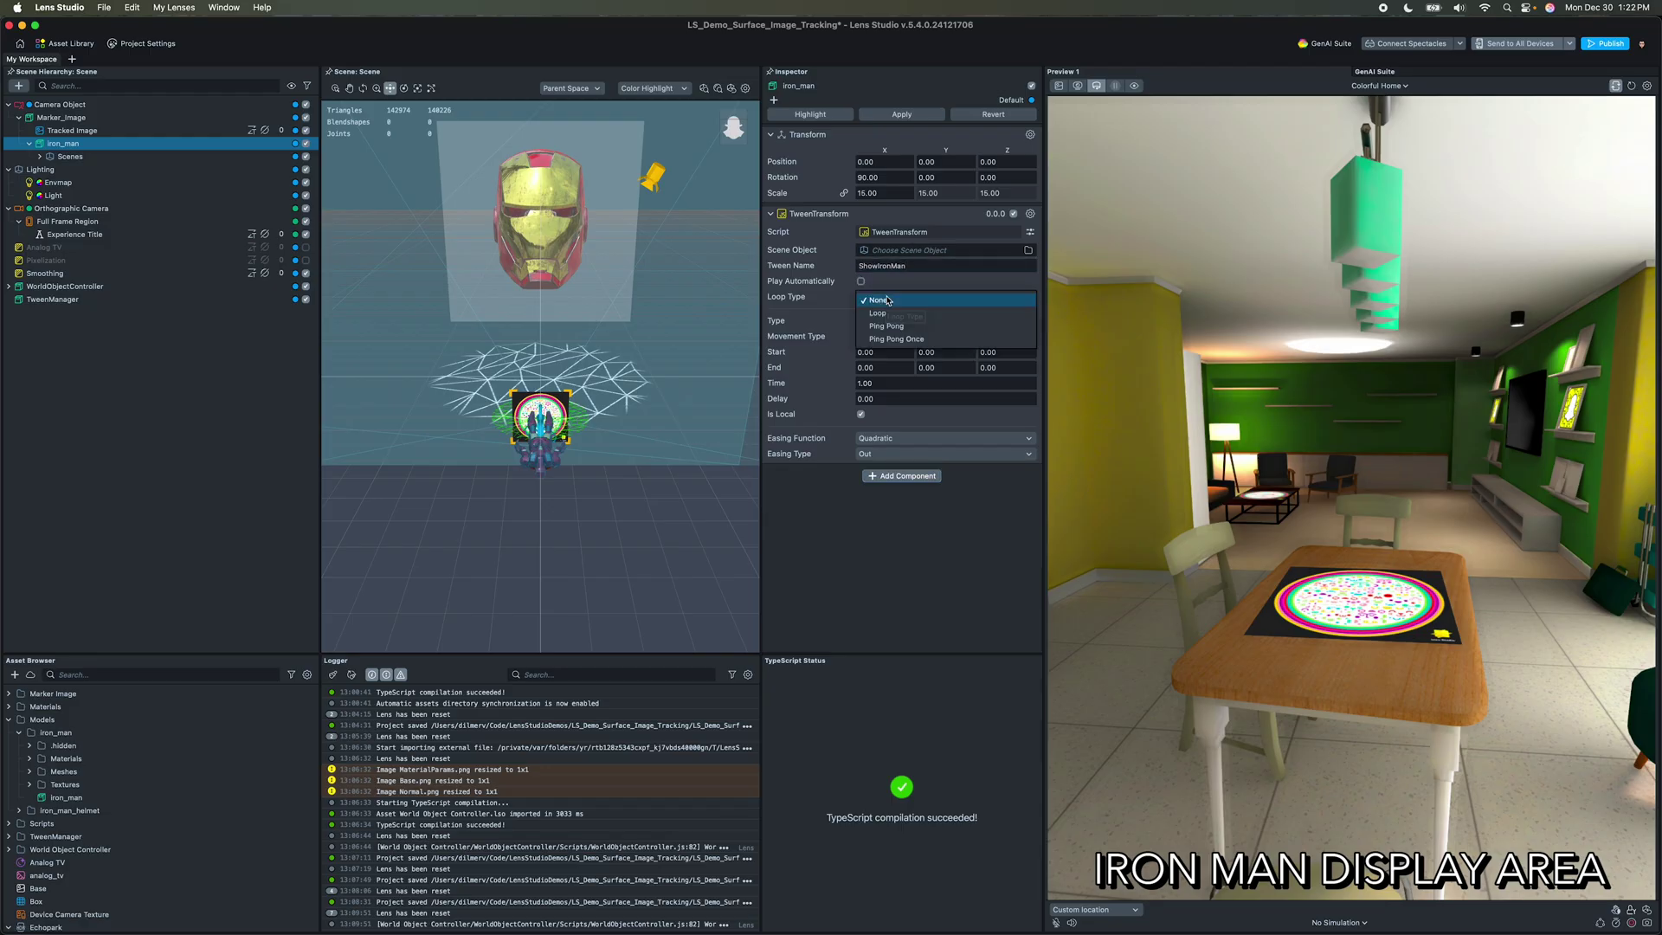
{"action": "left_click", "coordinate": [892, 322]}
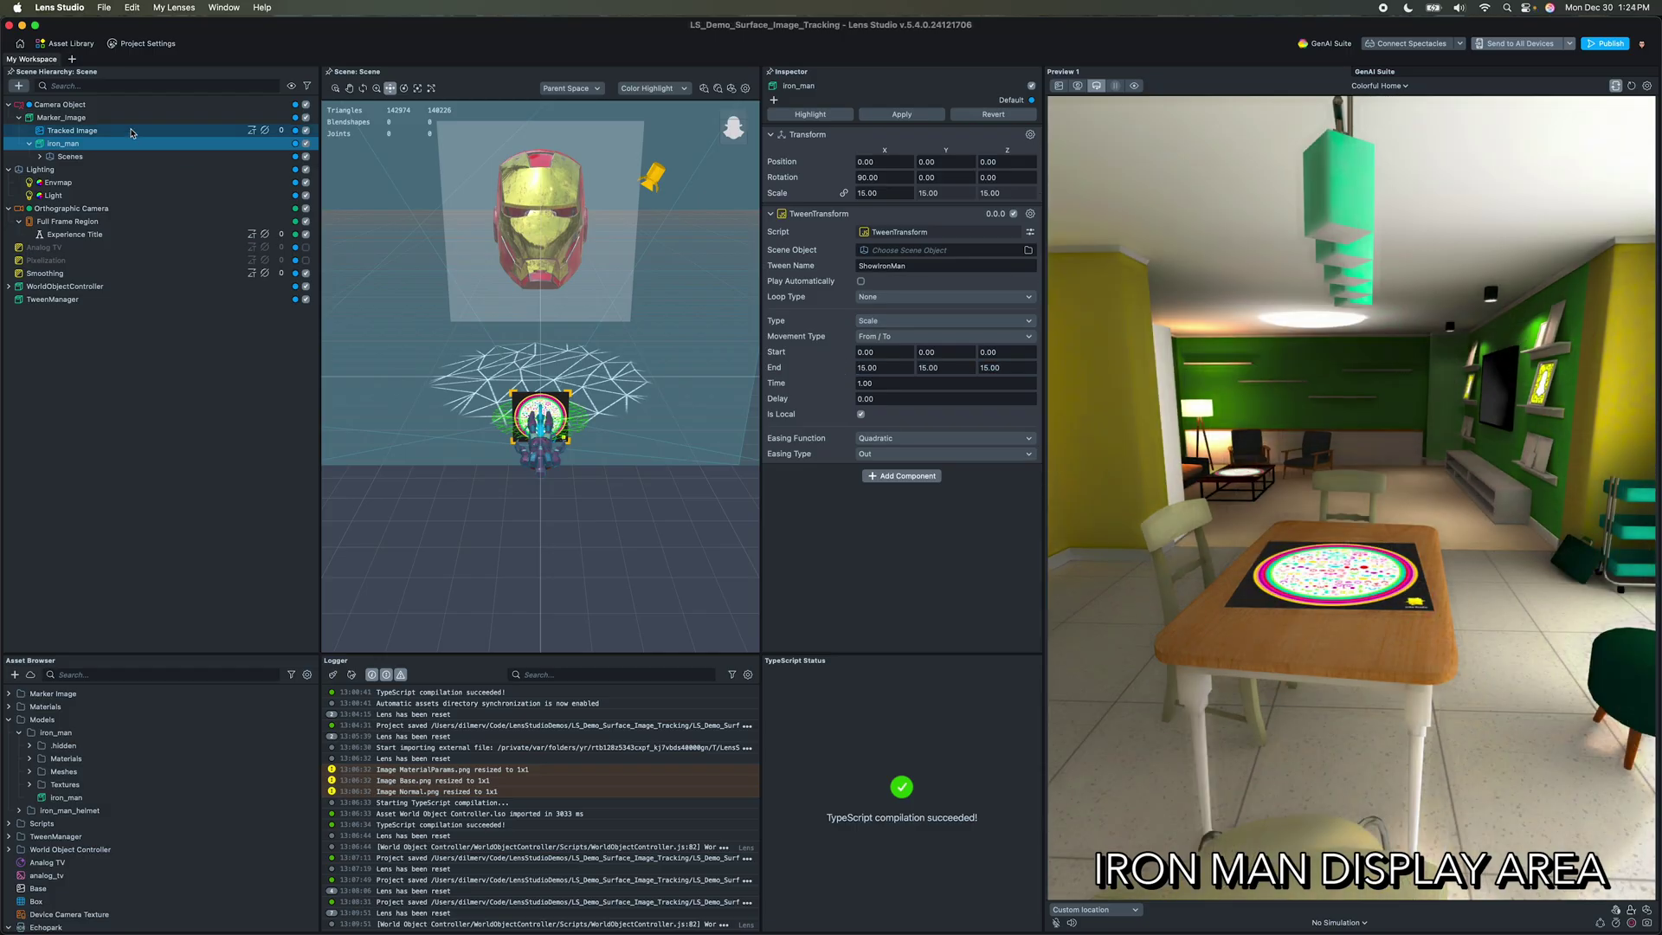
{"action": "left_click", "coordinate": [120, 120]}
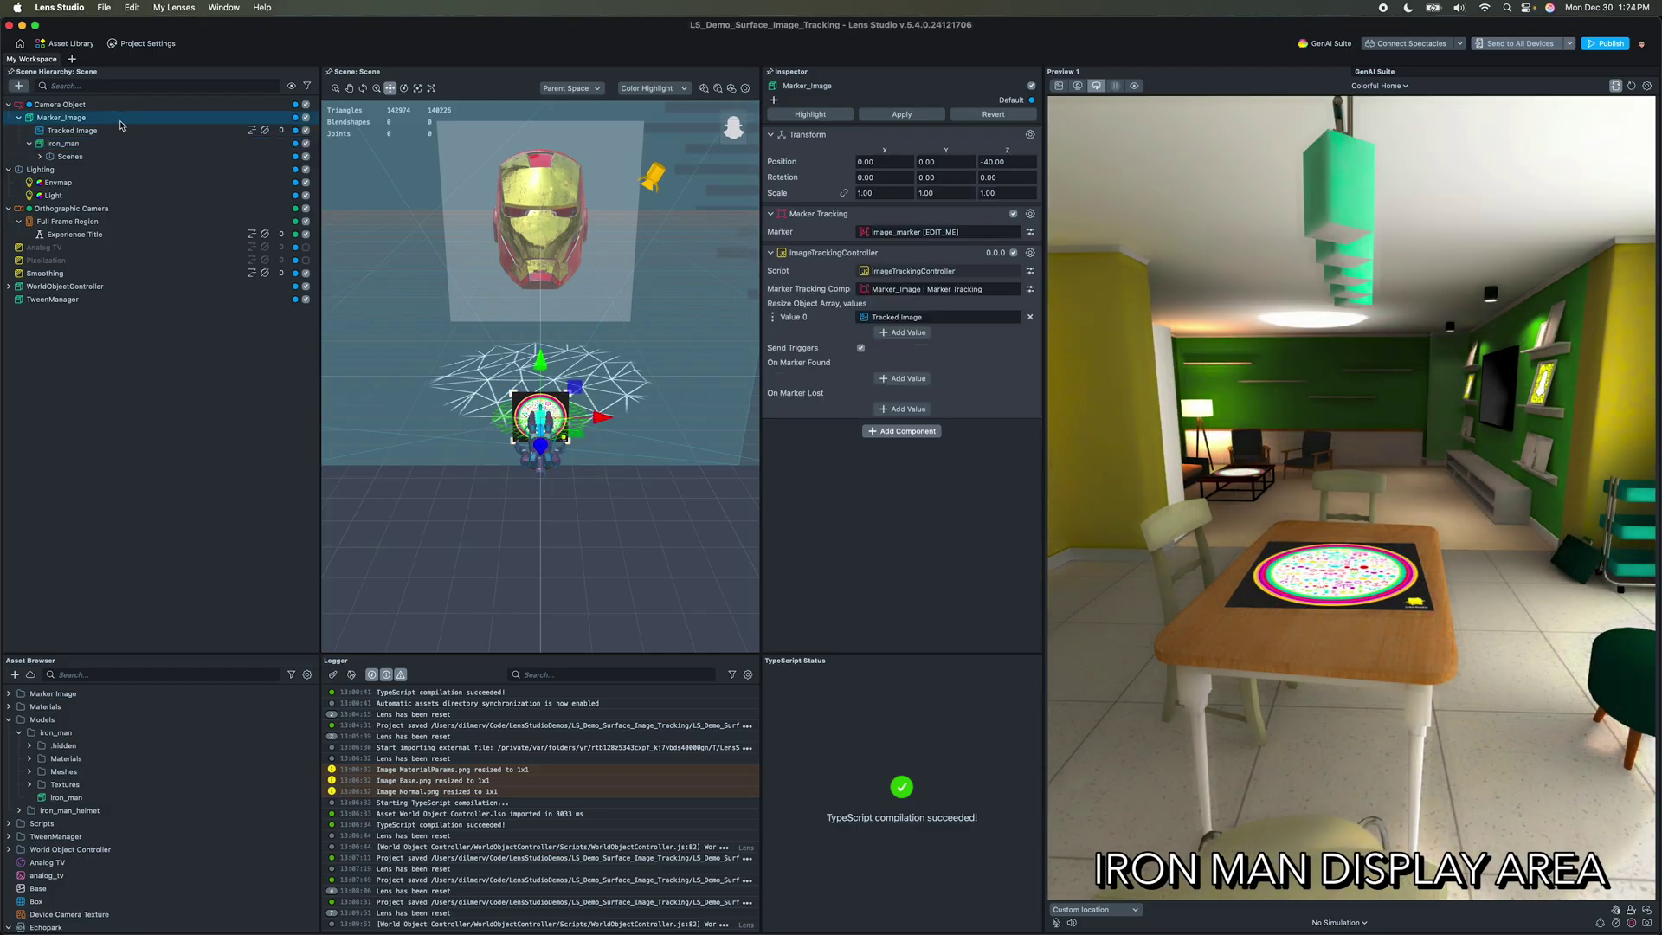
Step: Add a Behavior to Marker_Image triggered by Marker Tracking Events, linked to Marker_Image
{"action": "left_click", "coordinate": [901, 430]}
{"action": "type", "text": "beh"}
{"action": "key", "text": "Return"}
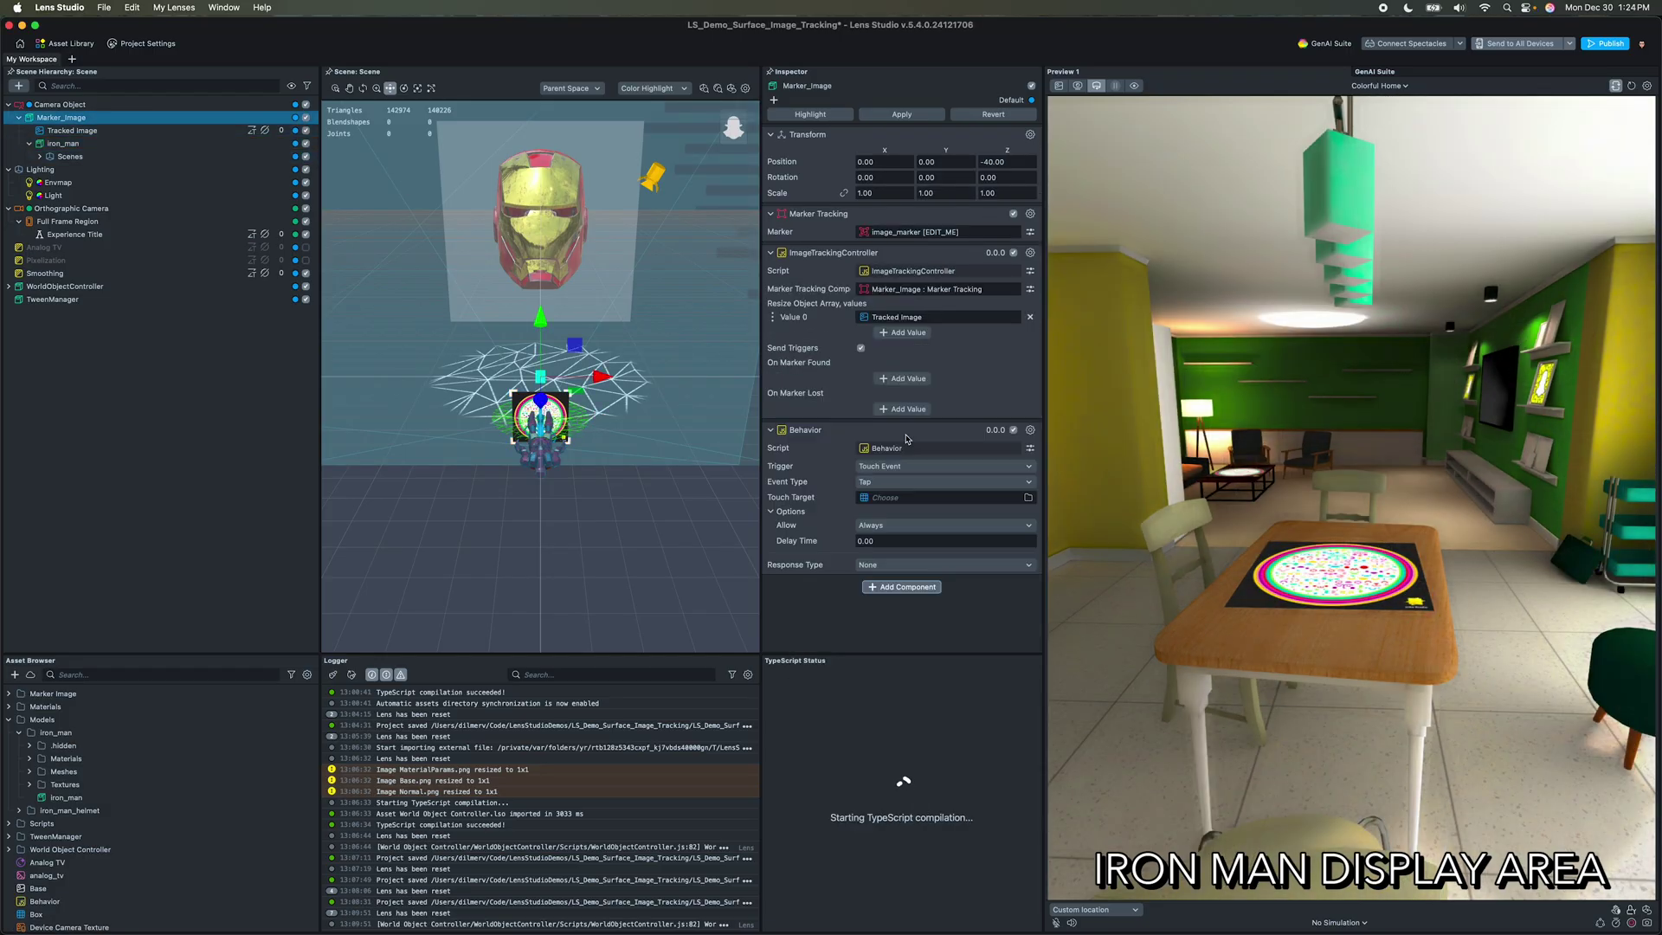
{"action": "left_click", "coordinate": [903, 465]}
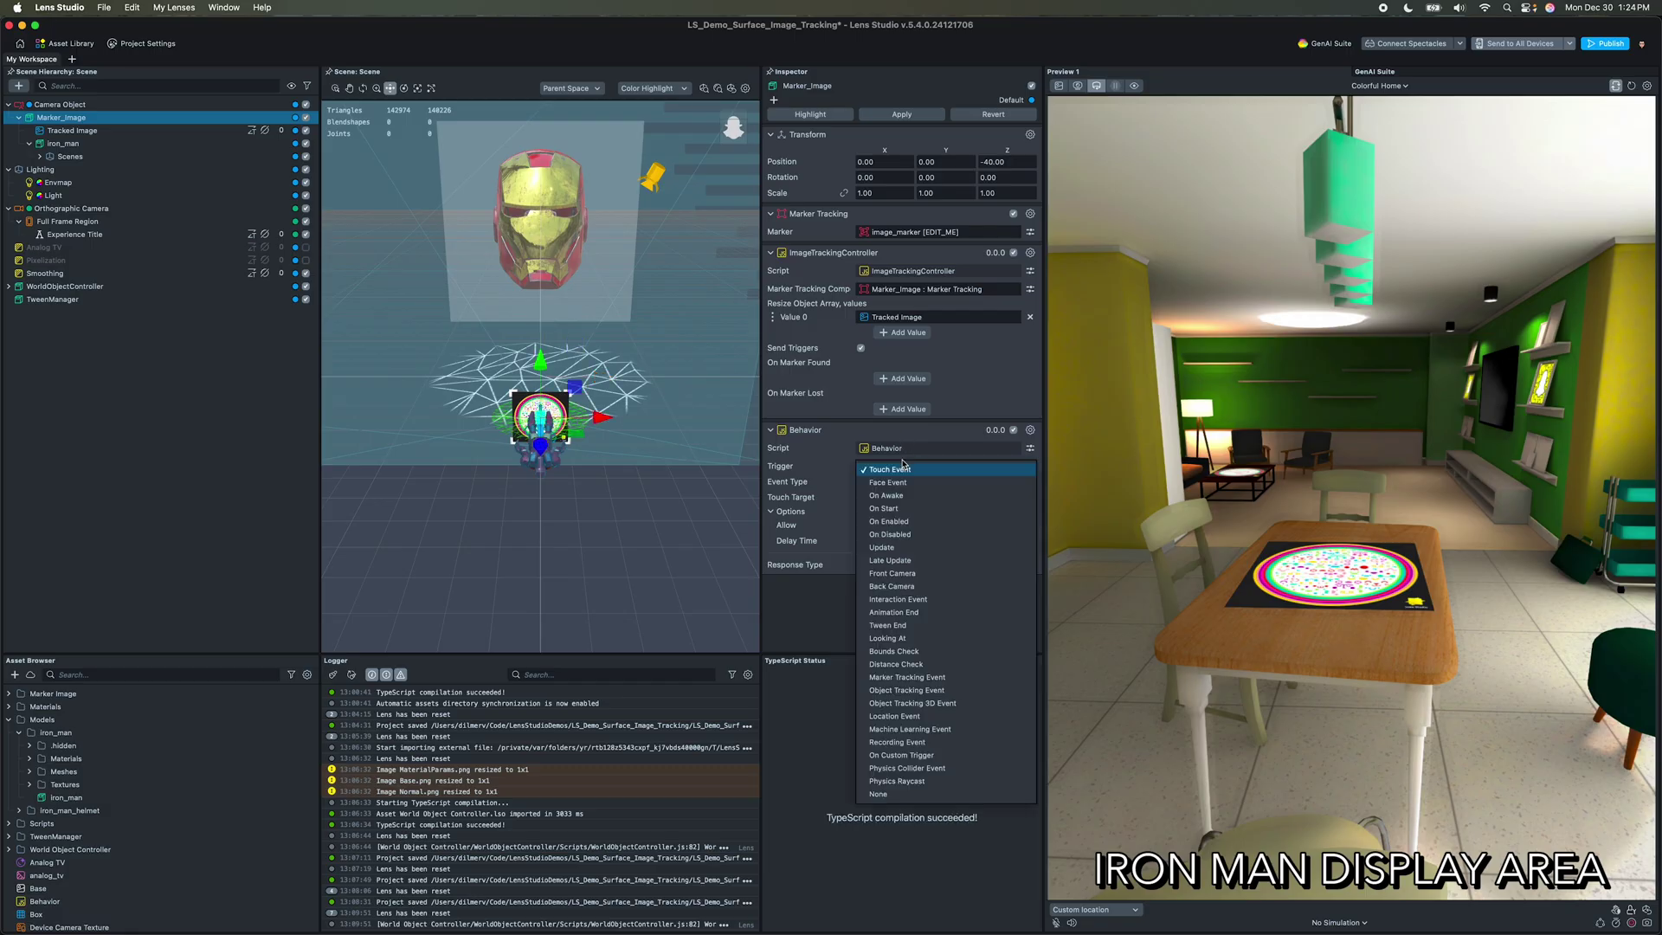
{"action": "left_click", "coordinate": [919, 676]}
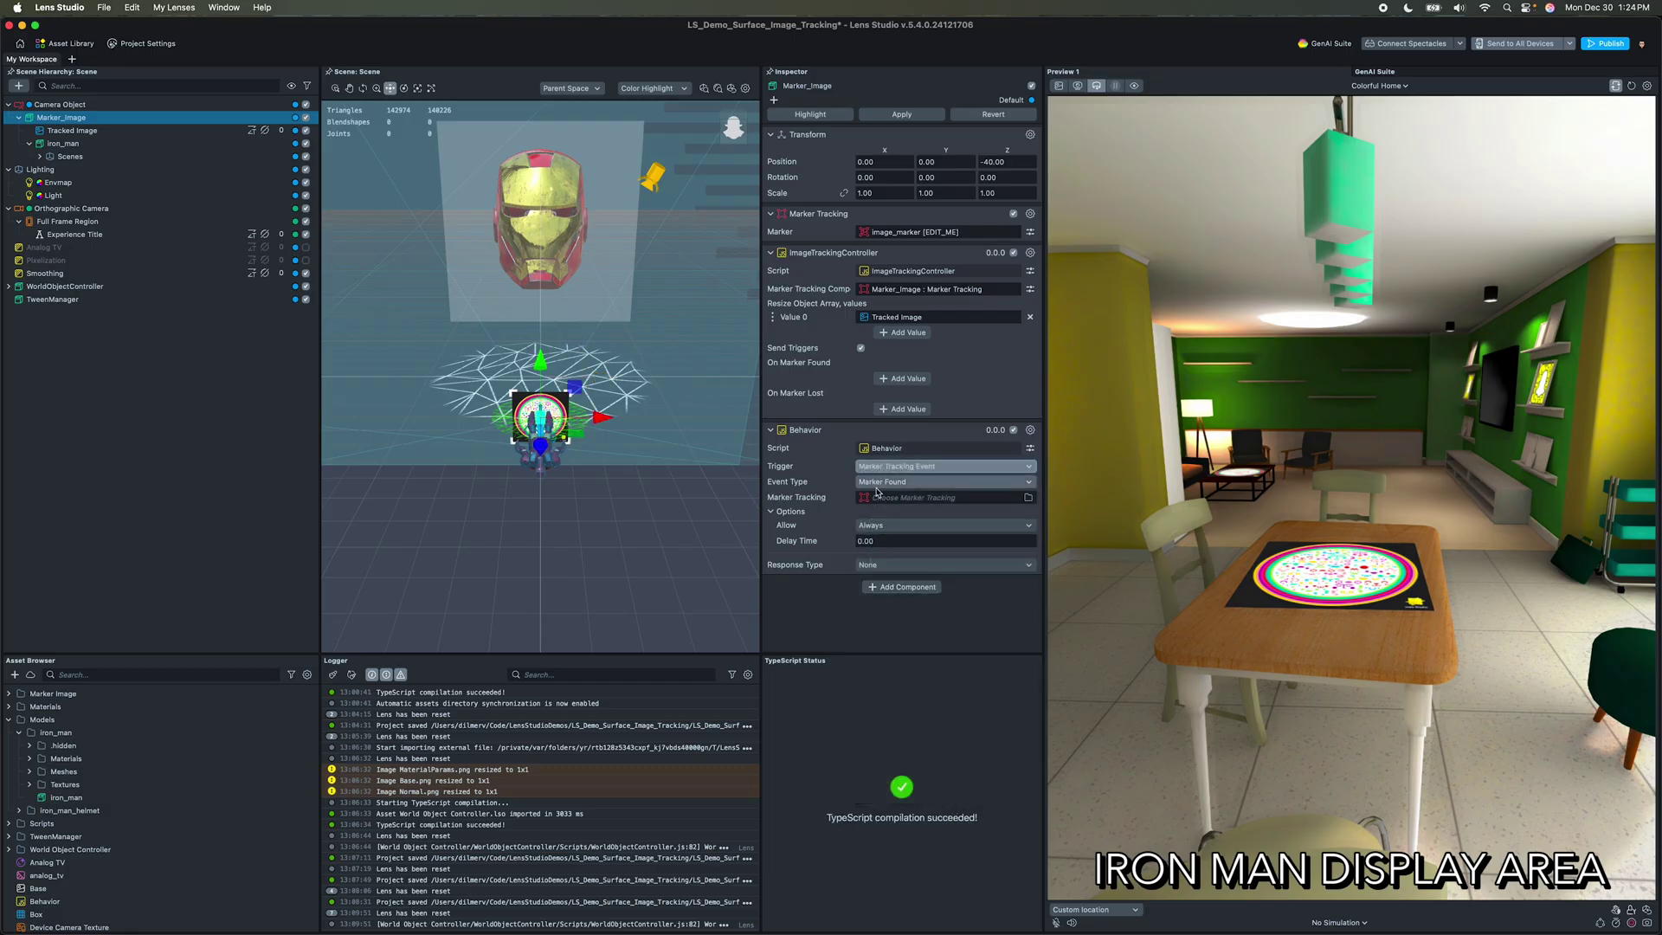
{"action": "left_click_drag", "start_coordinate": [60, 117], "coordinate": [944, 506]}
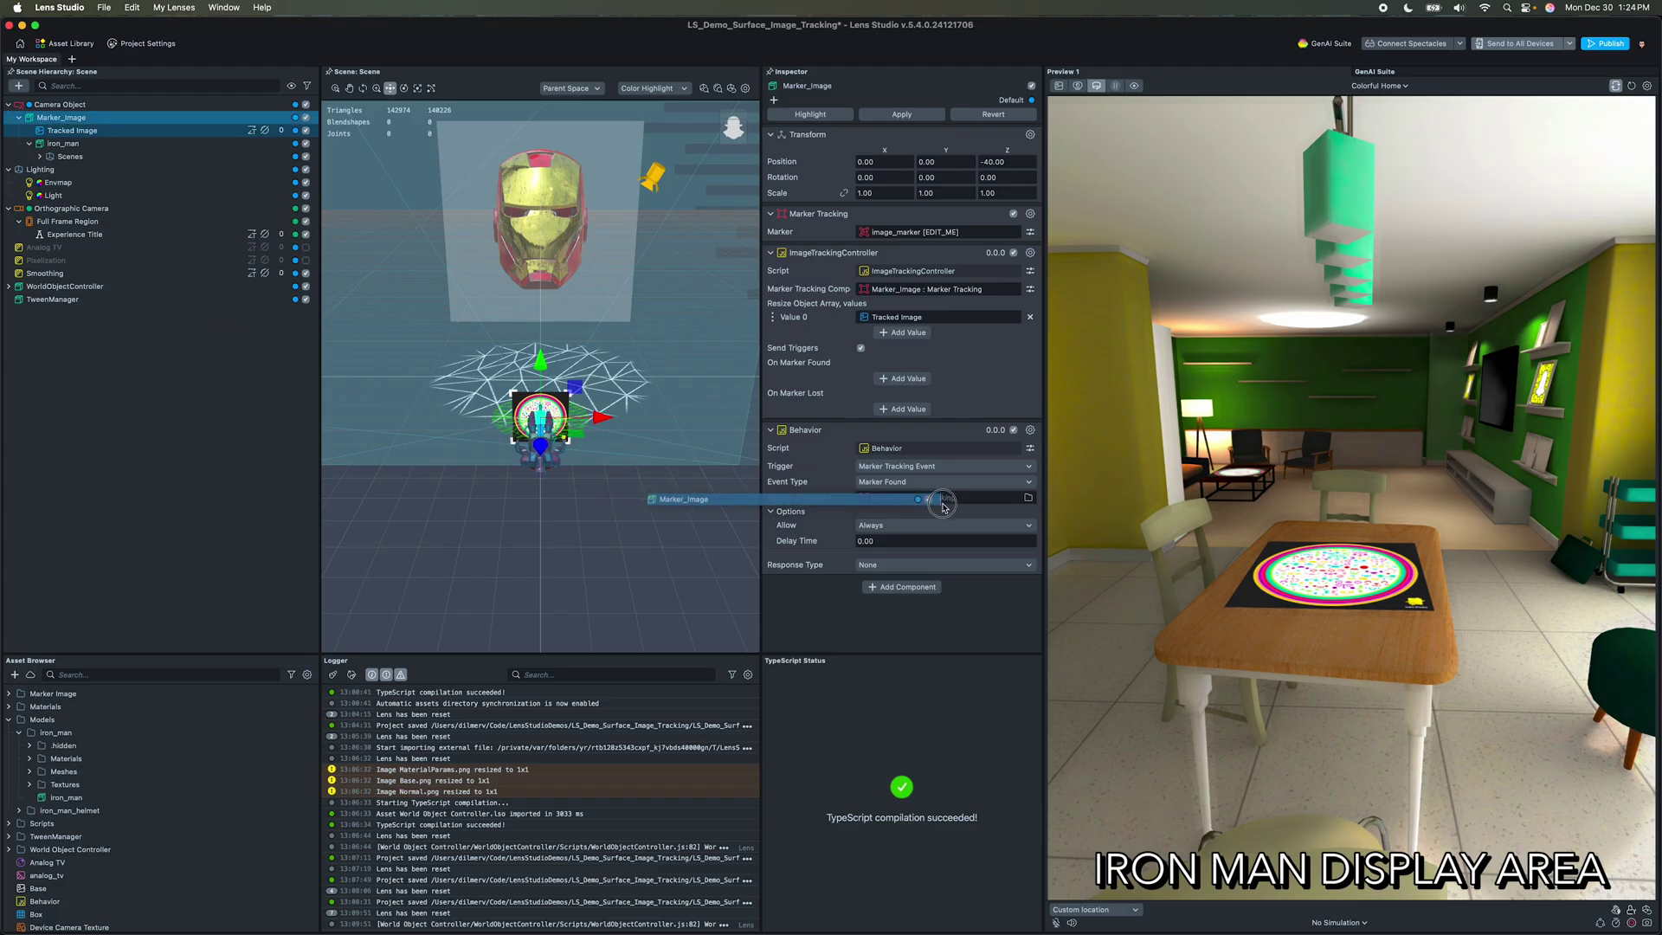
Step: Set the Behavior's response to Run Tween, then select iron_man's tween settings
{"action": "left_click", "coordinate": [917, 563]}
{"action": "left_click", "coordinate": [912, 680]}
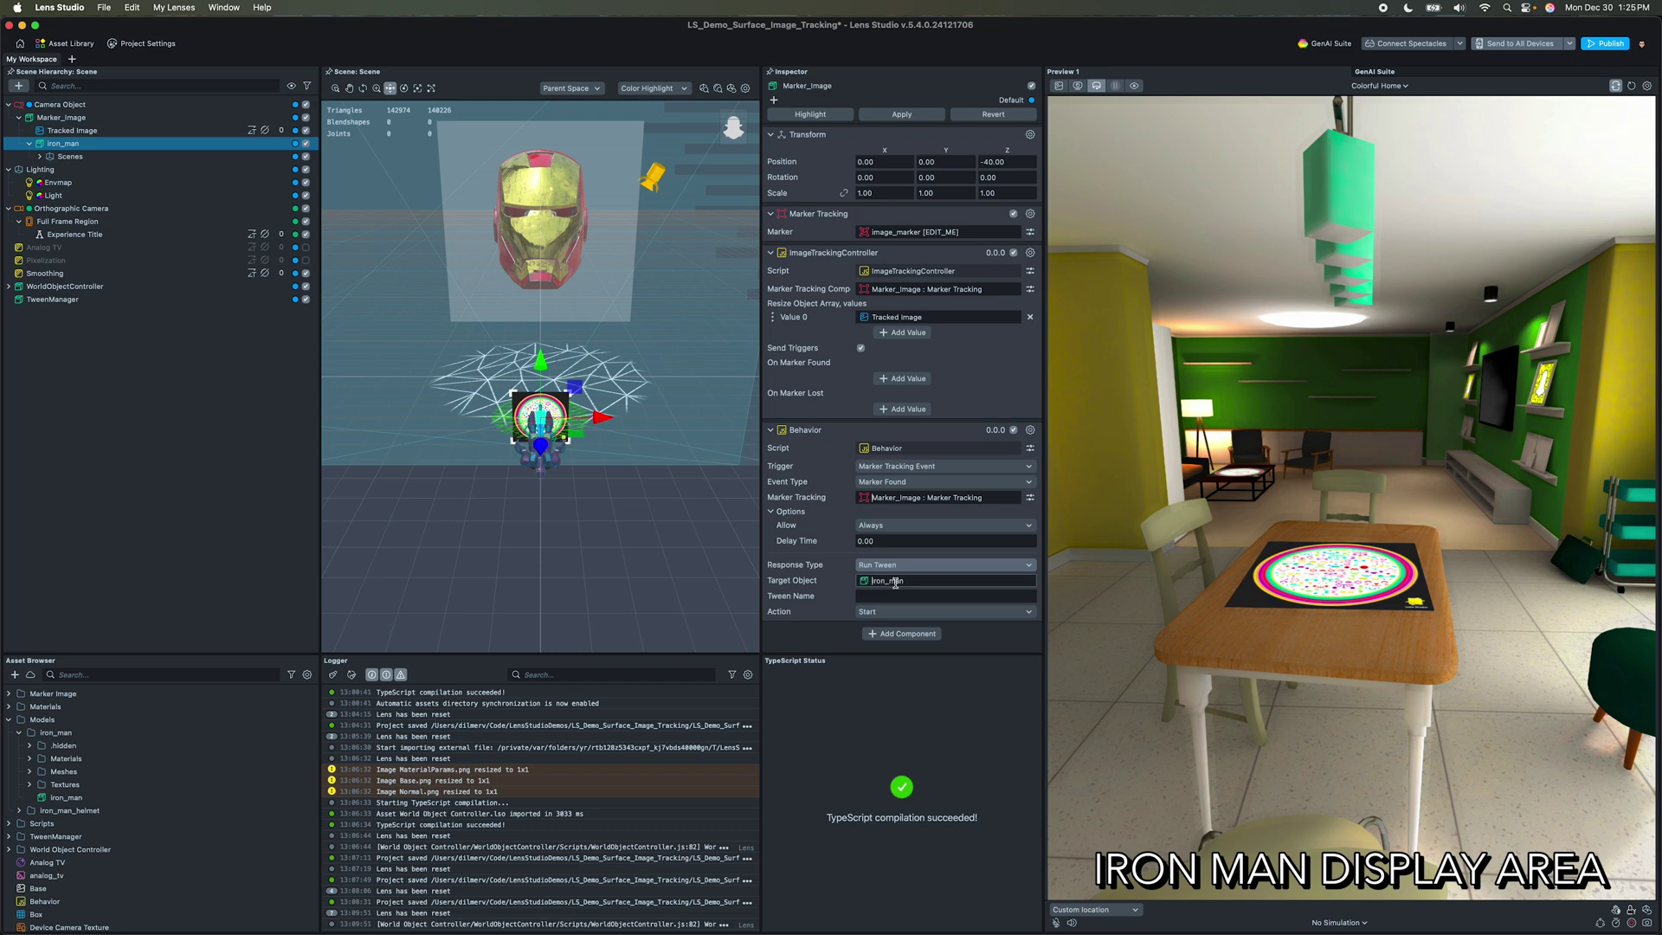
{"action": "left_click", "coordinate": [63, 144]}
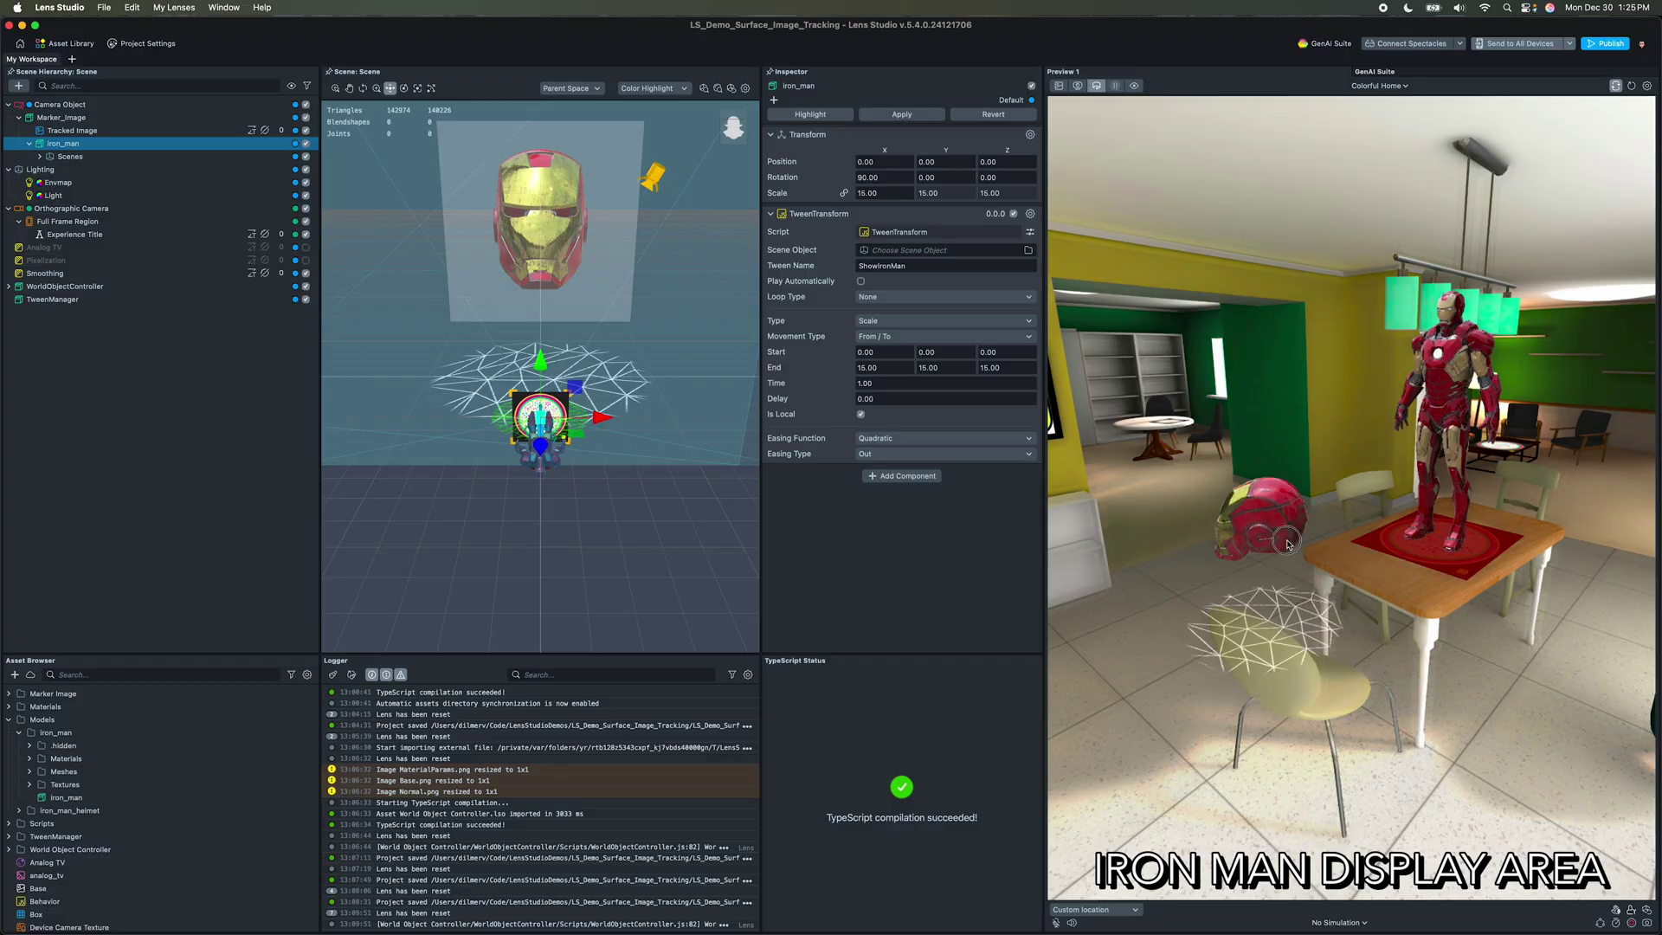
Step: Simulate the preview on an iPhone 14 Pro Max, then publish the lens from Project Settings
{"action": "left_click_drag", "start_coordinate": [1399, 670], "coordinate": [1248, 531]}
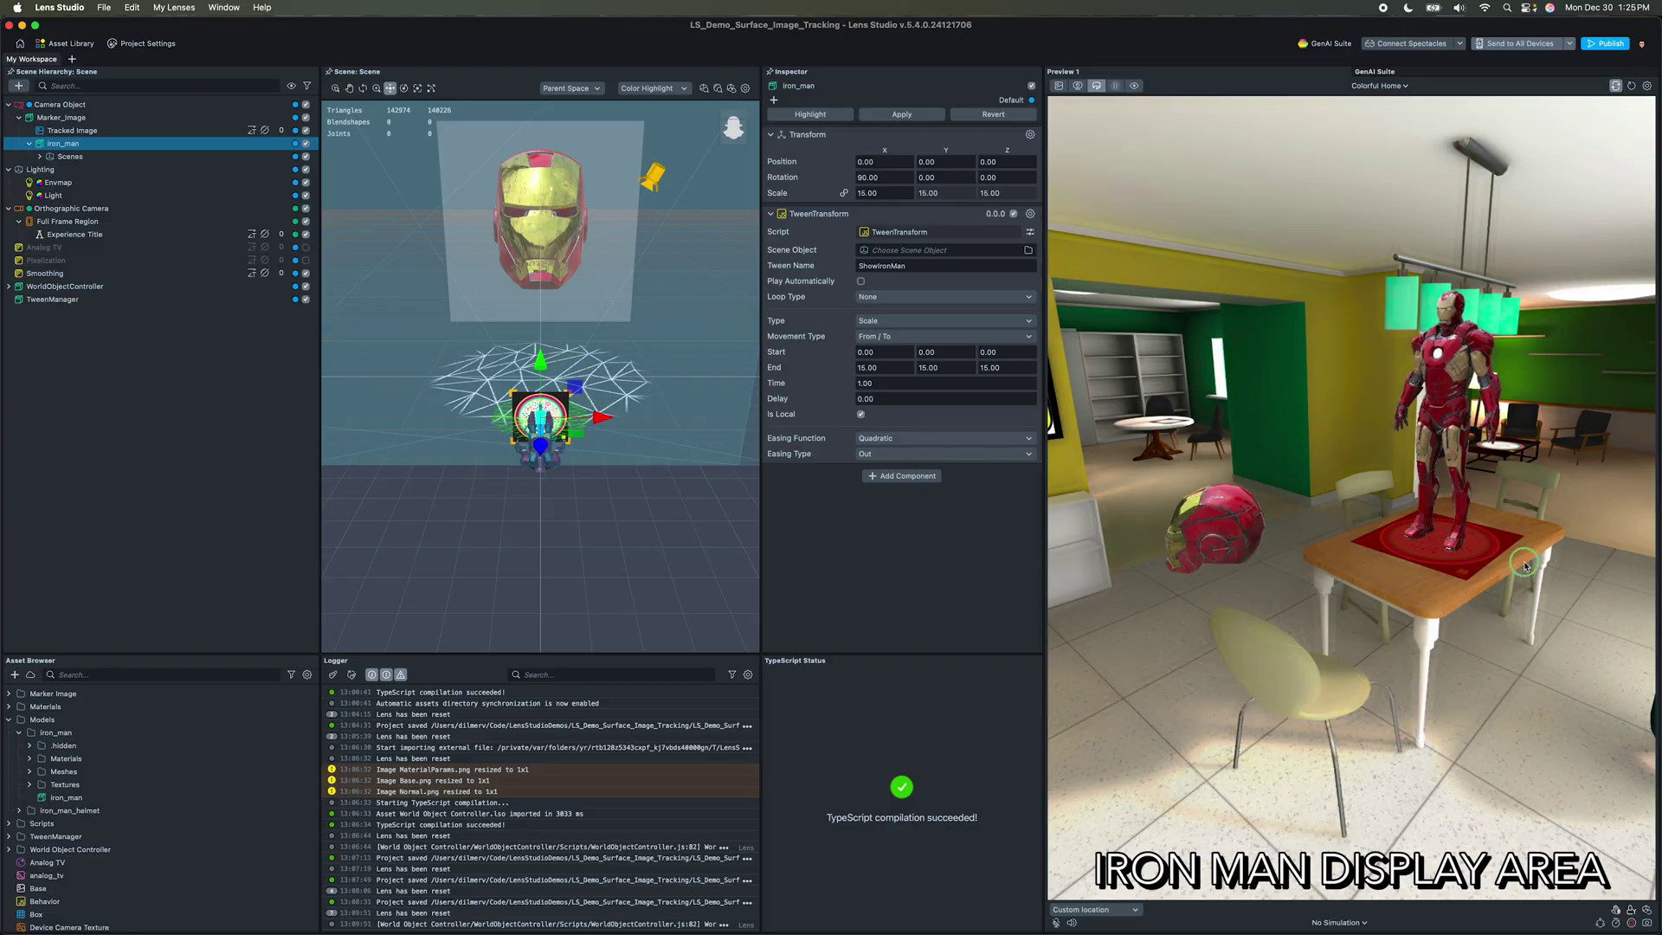
{"action": "left_click", "coordinate": [1351, 926]}
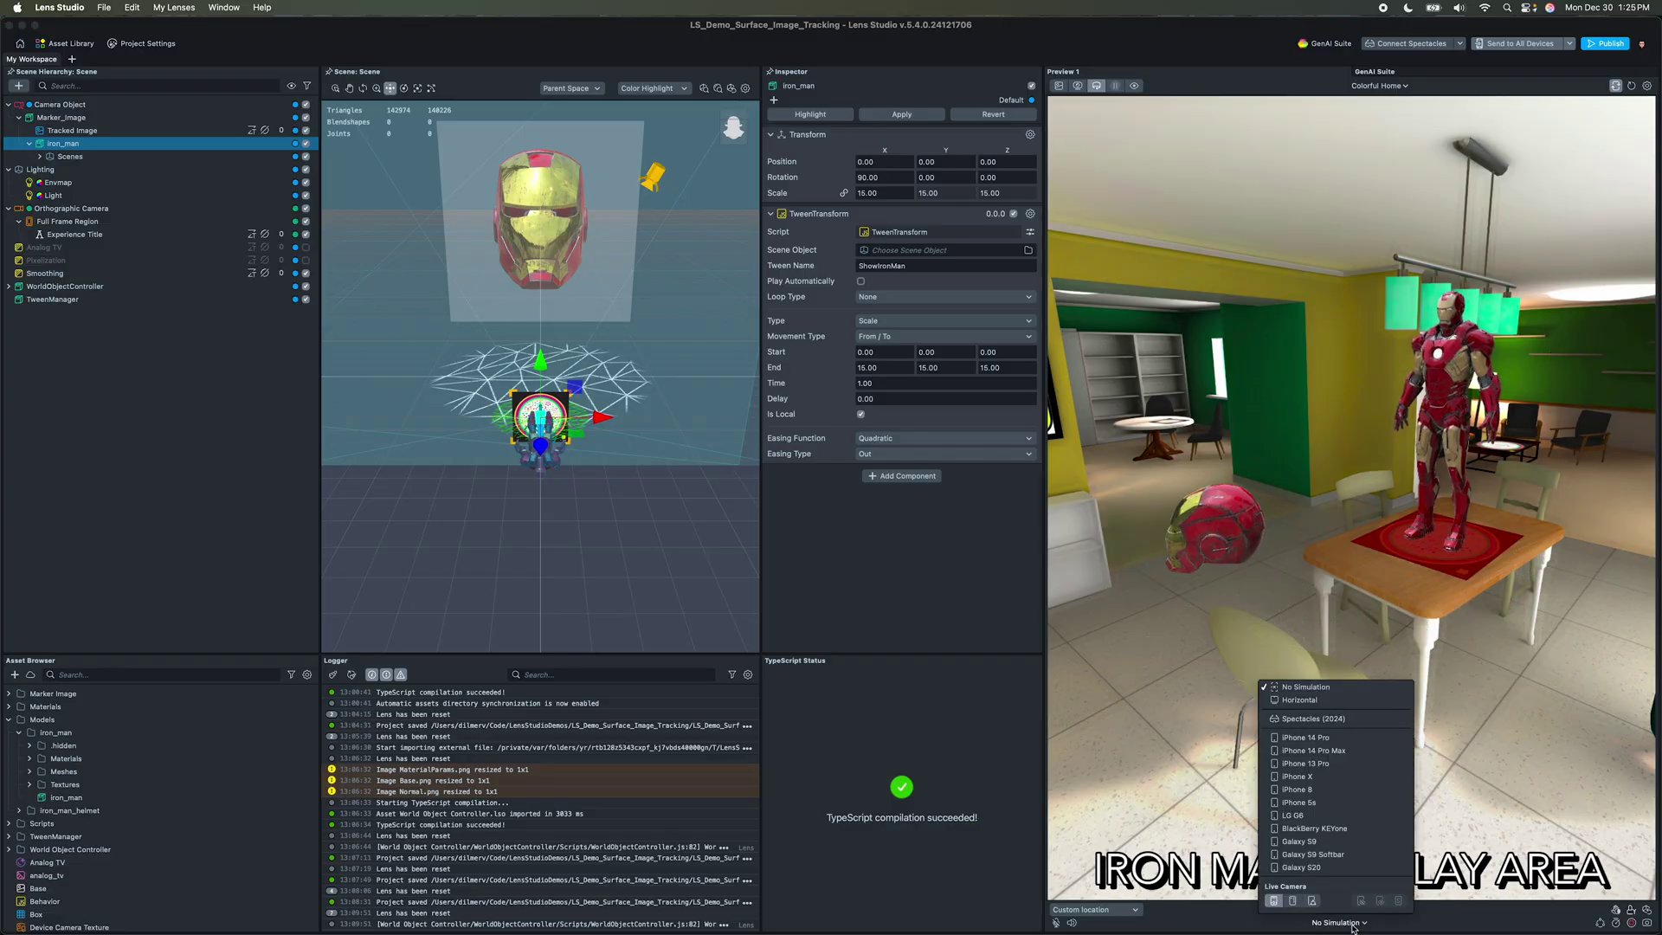
{"action": "left_click", "coordinate": [1347, 750]}
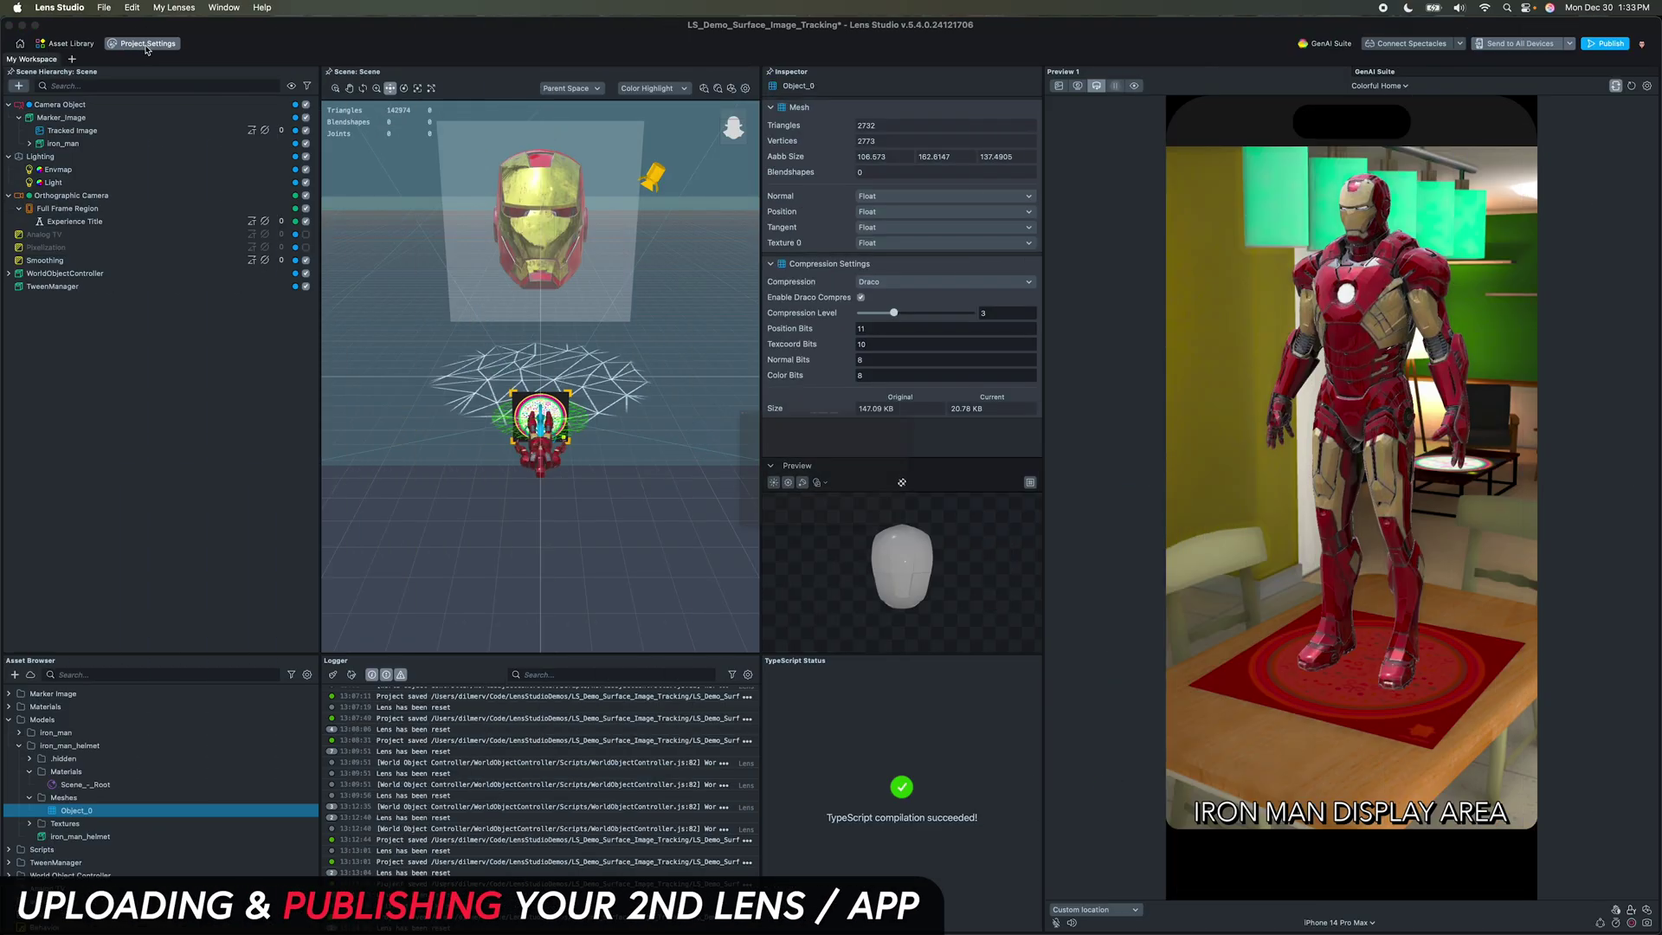
{"action": "left_click", "coordinate": [146, 45]}
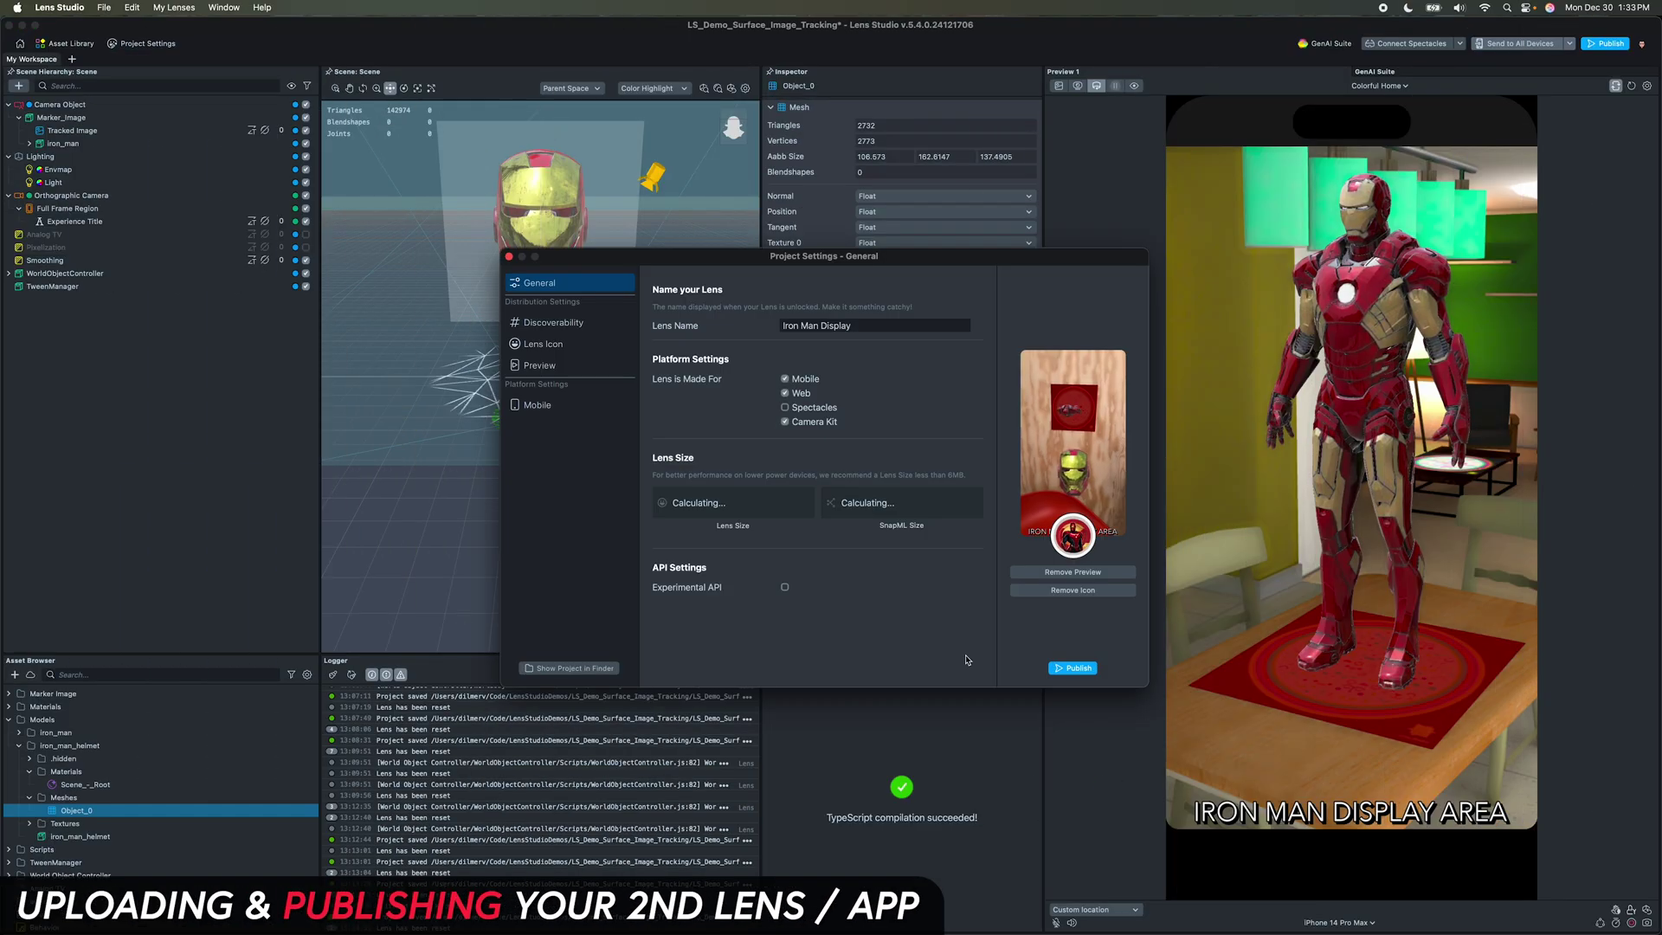
{"action": "left_click", "coordinate": [1069, 671]}
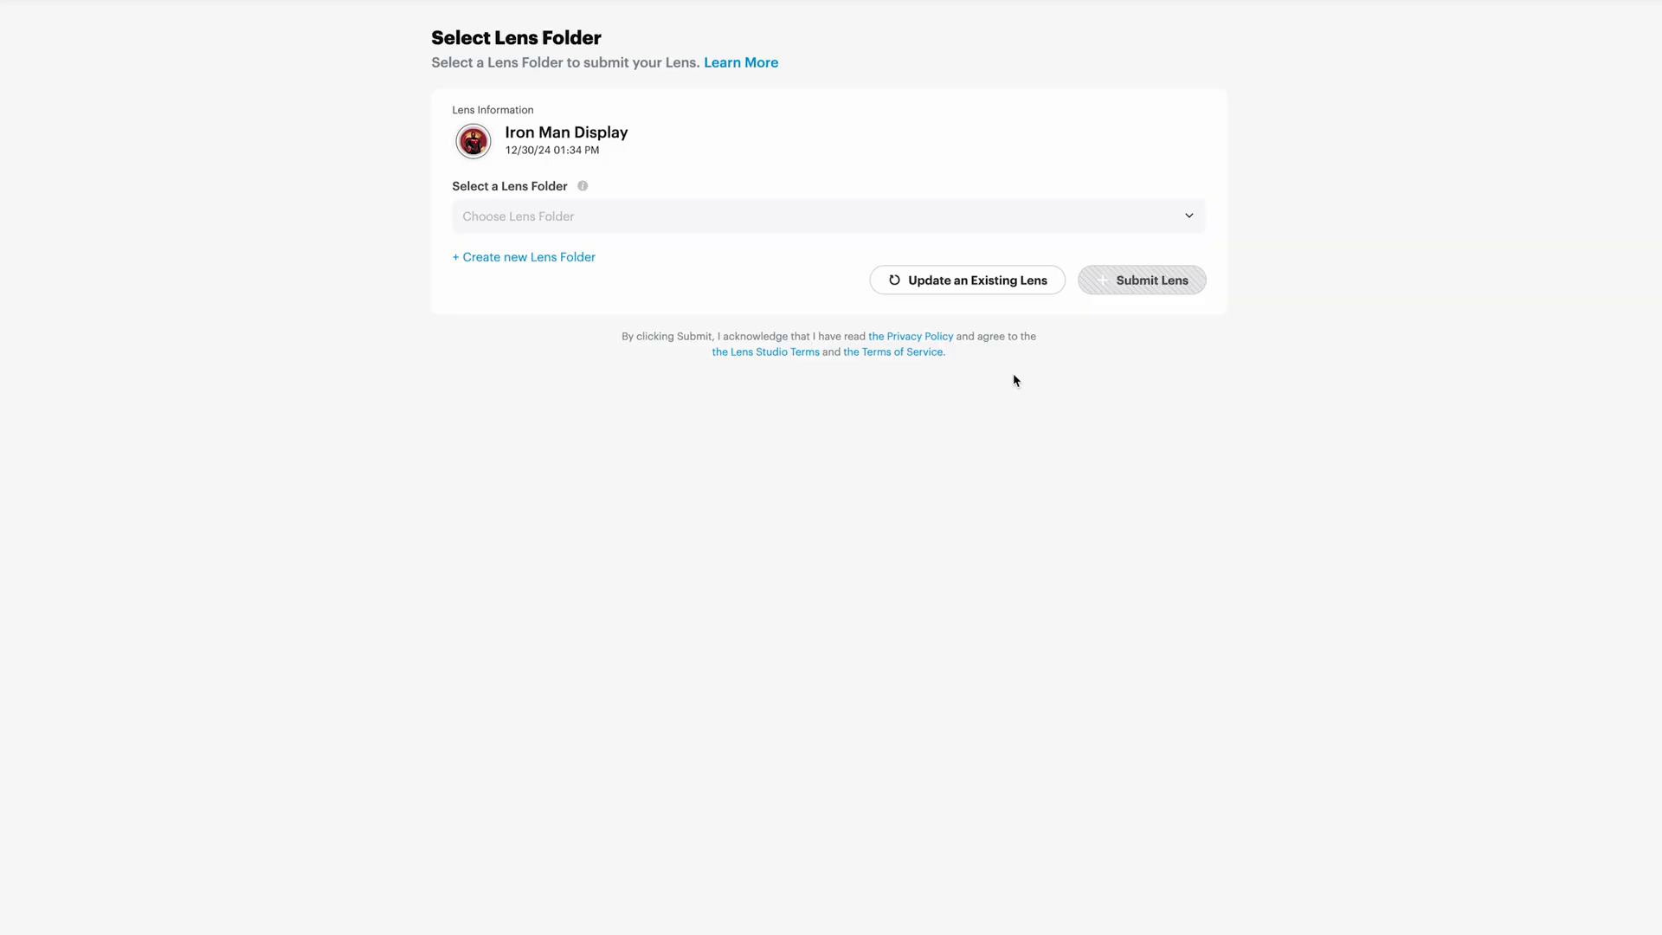
Step: Submit Iron Man Display to the profile folder with Appearance and Characters categories, published publicly
{"action": "left_click", "coordinate": [987, 217]}
{"action": "left_click", "coordinate": [980, 251]}
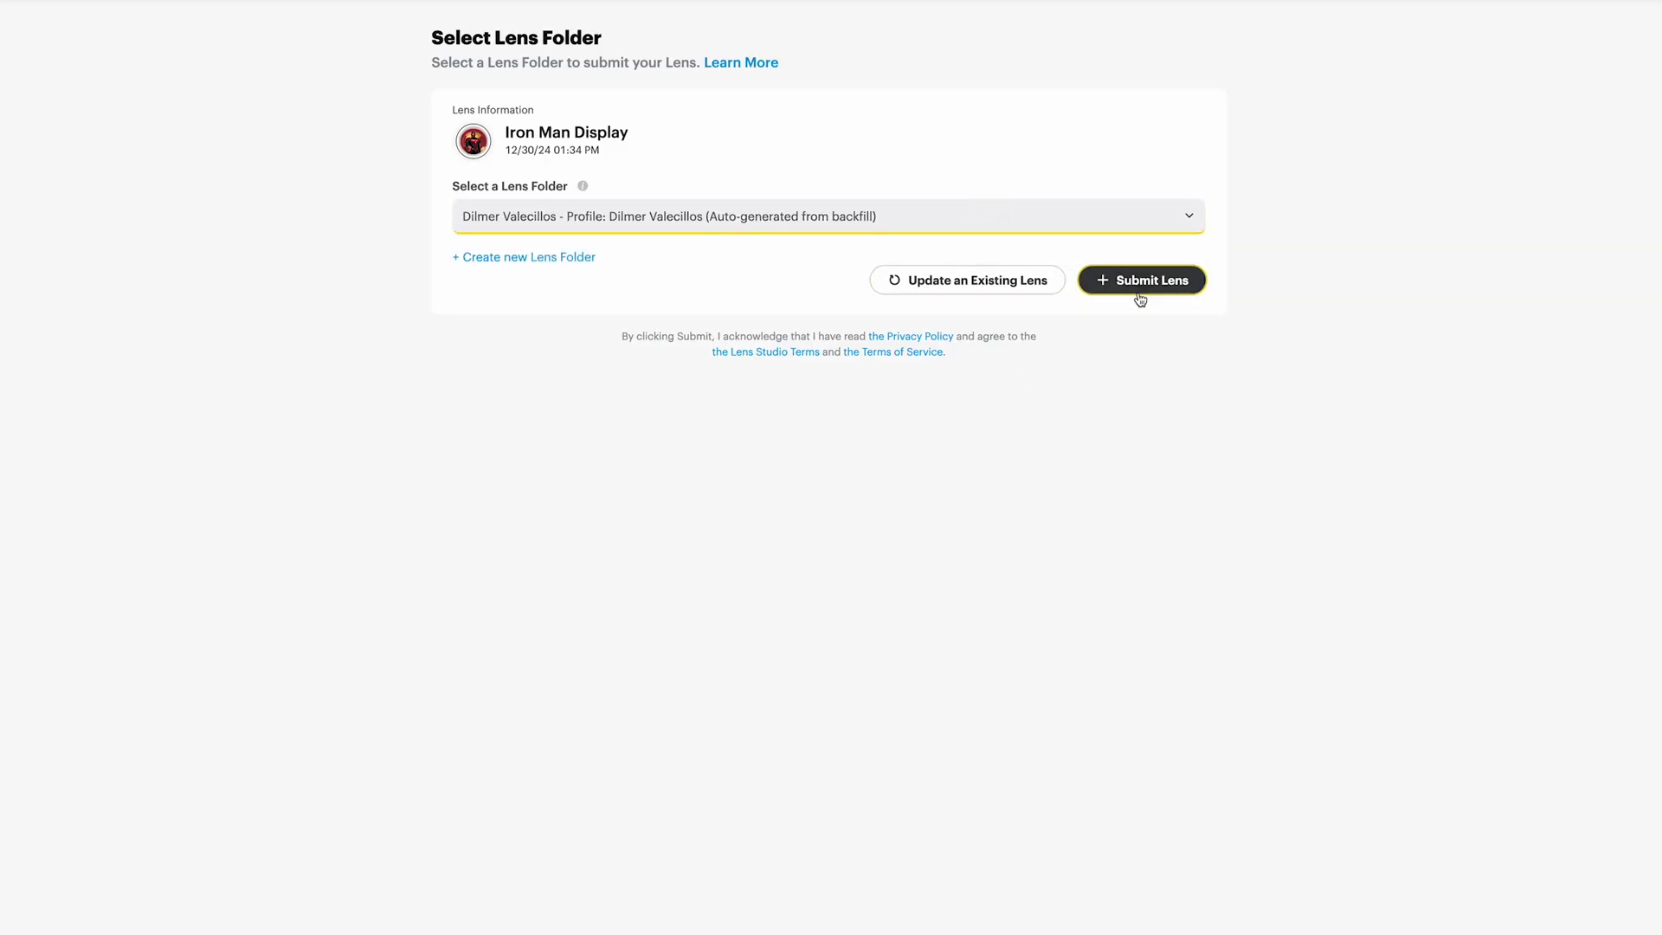
{"action": "left_click", "coordinate": [1144, 282]}
{"action": "left_click", "coordinate": [762, 361]}
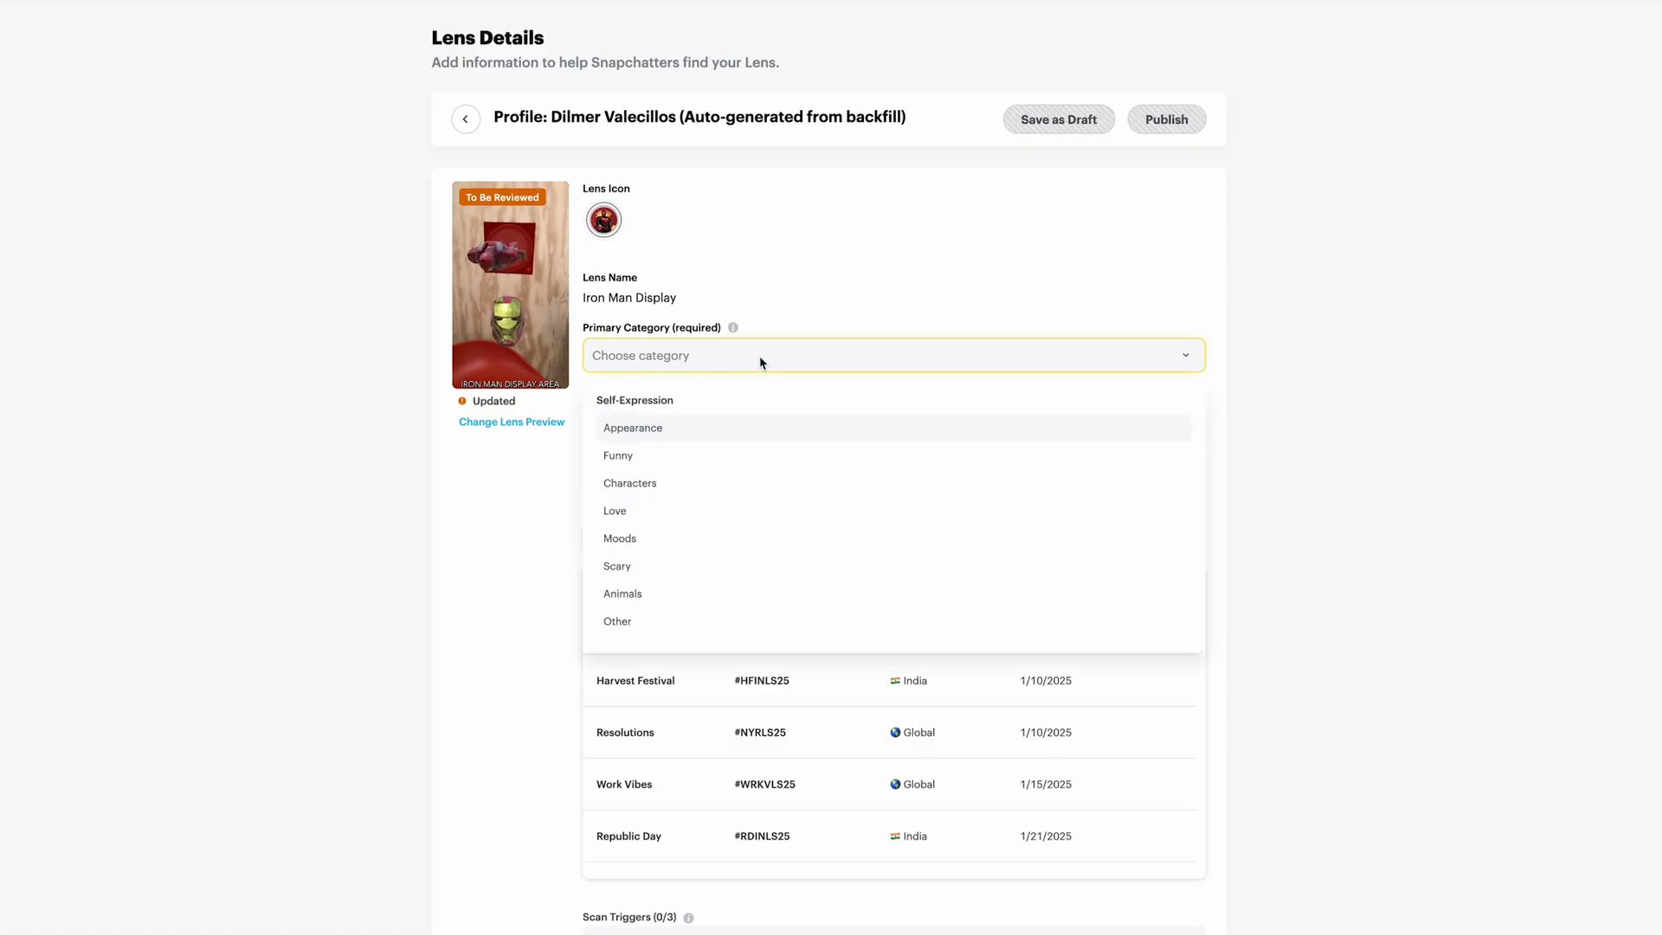
{"action": "left_click", "coordinate": [681, 428]}
{"action": "left_click", "coordinate": [675, 422]}
{"action": "left_click", "coordinate": [645, 521]}
{"action": "left_click", "coordinate": [1166, 119]}
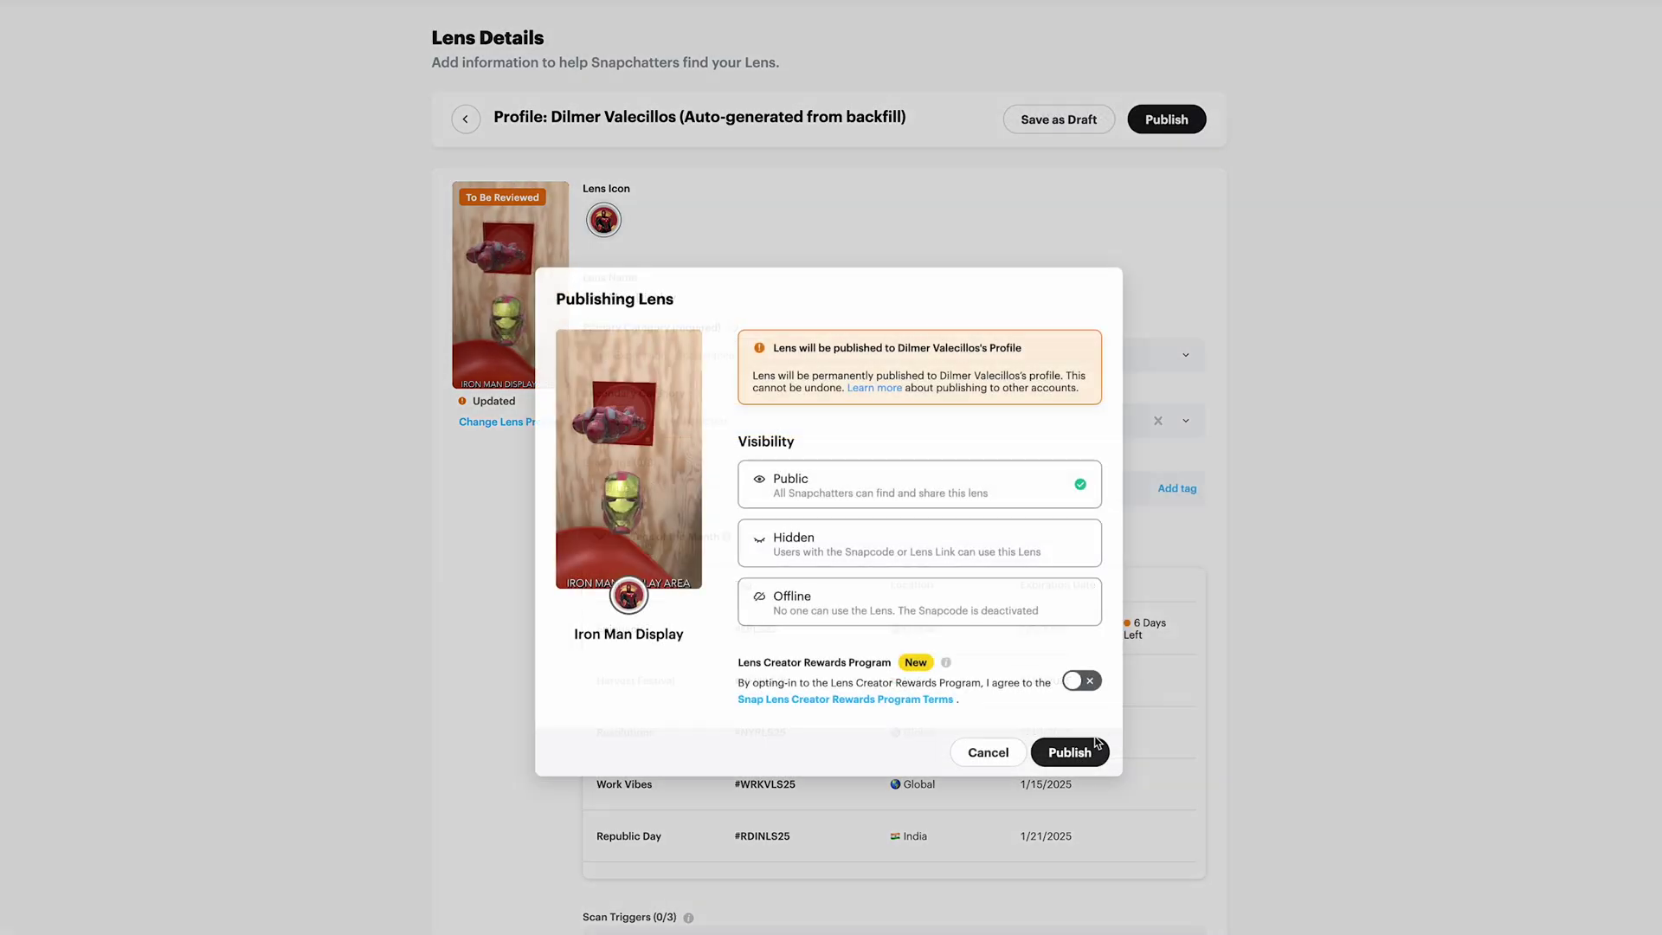
{"action": "left_click", "coordinate": [1060, 752]}
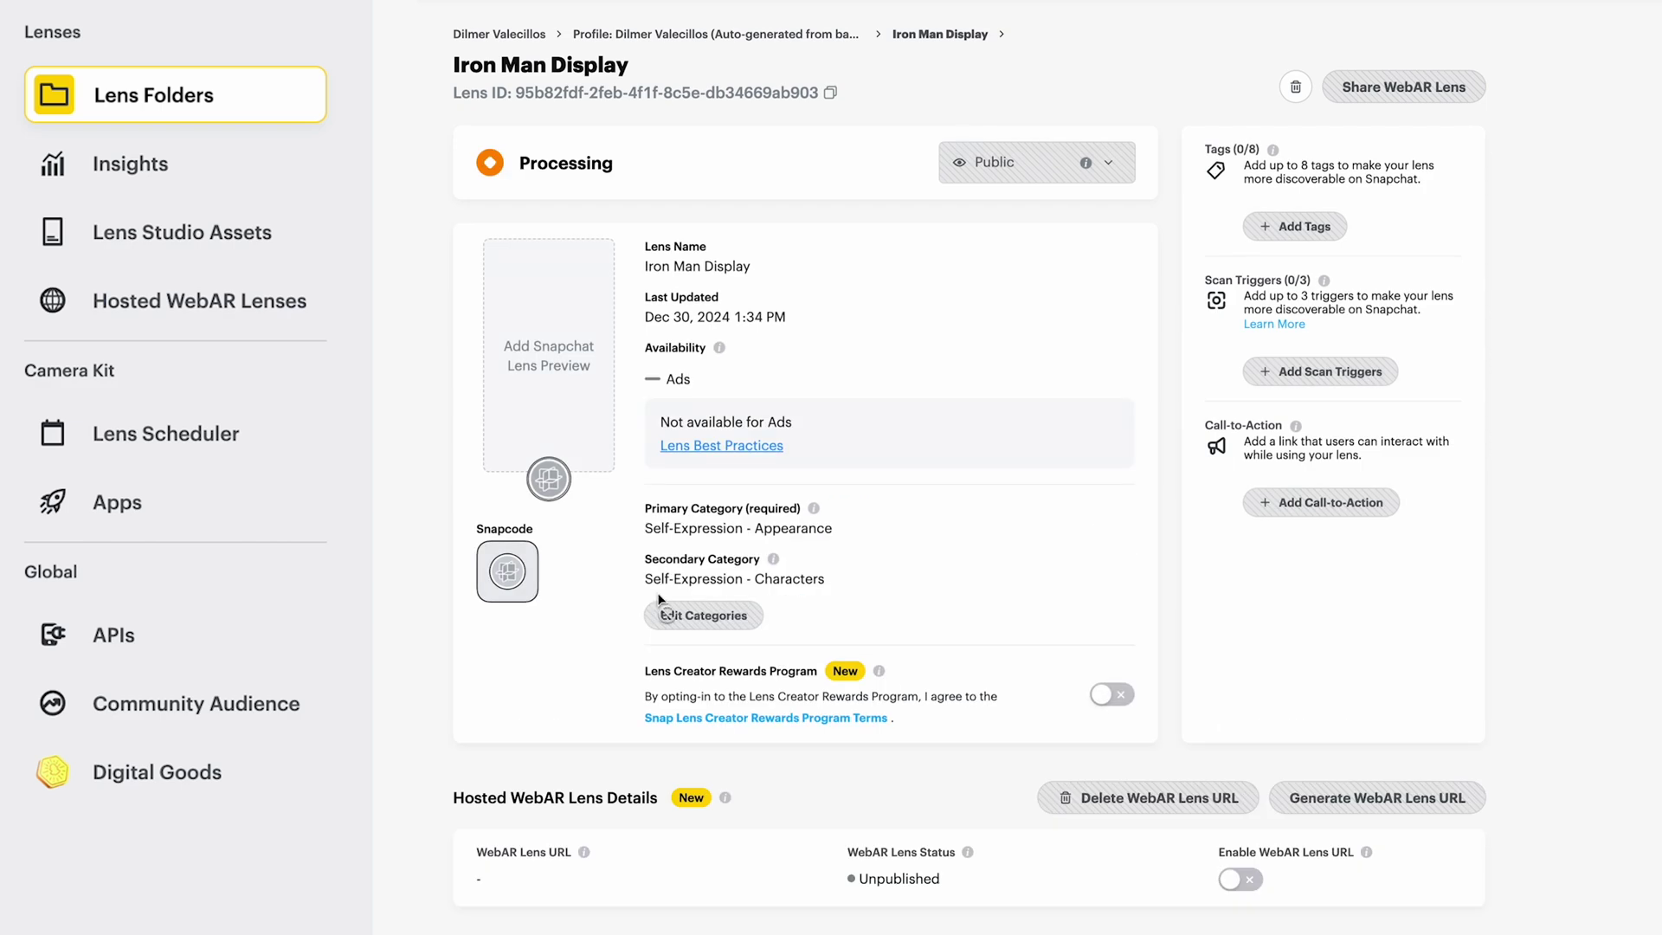
Step: Browse the profile's lens folder, viewing Iron Man Booth then Iron Man Display details
{"action": "left_click", "coordinate": [212, 113]}
{"action": "left_click", "coordinate": [630, 168]}
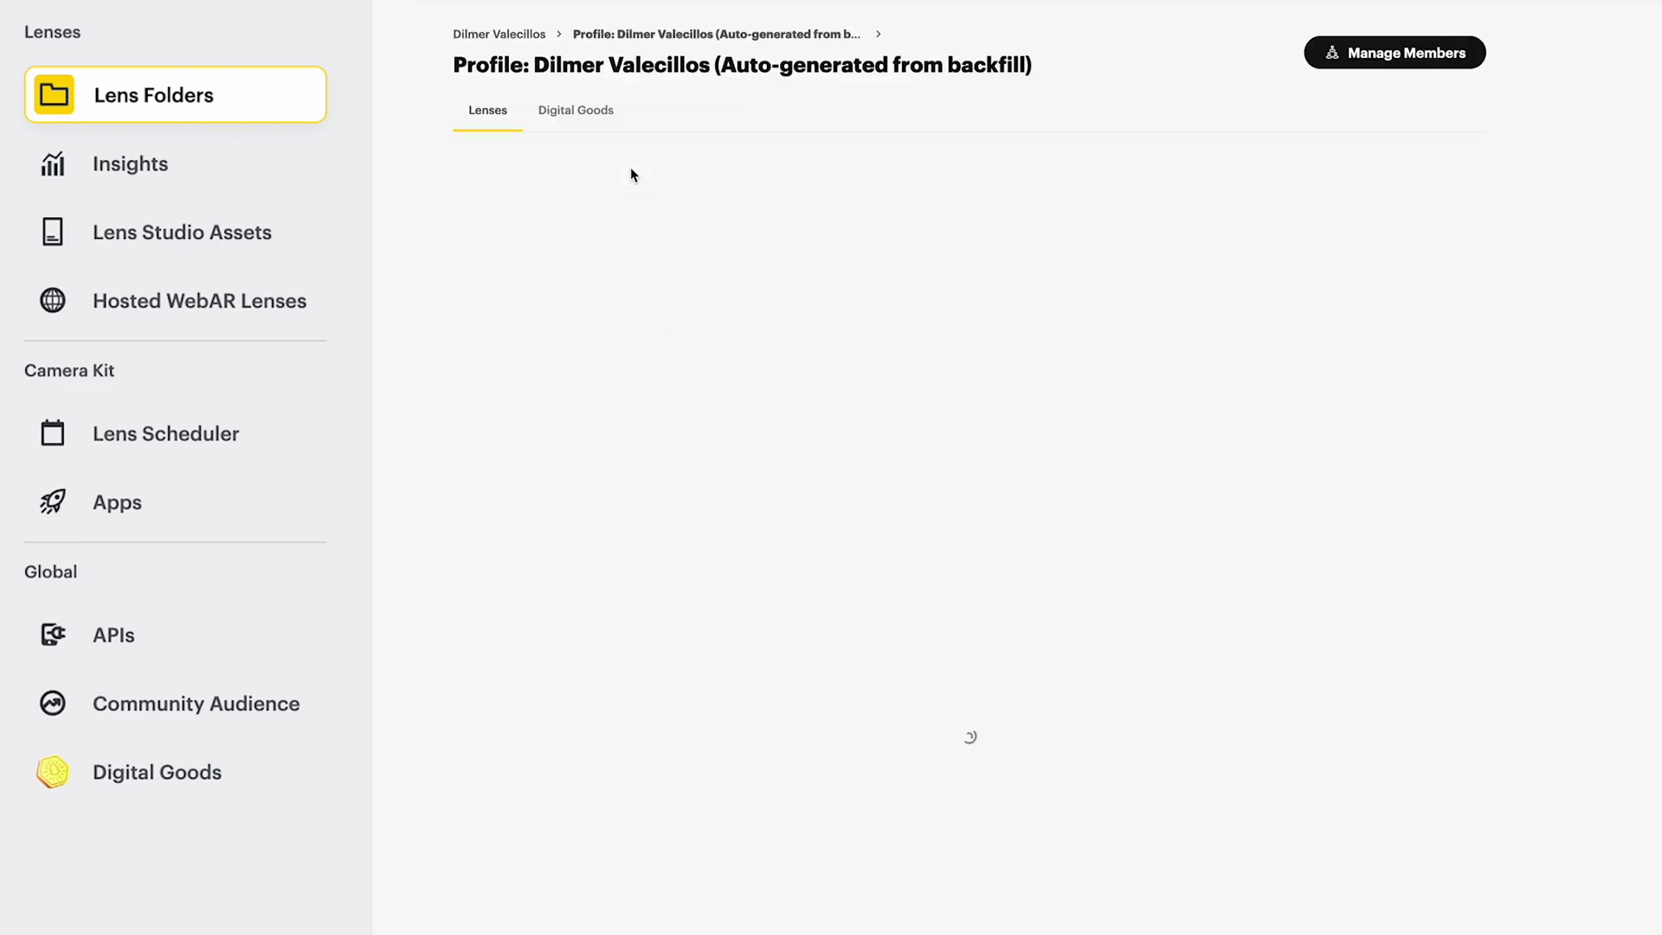
{"action": "left_click", "coordinate": [573, 320]}
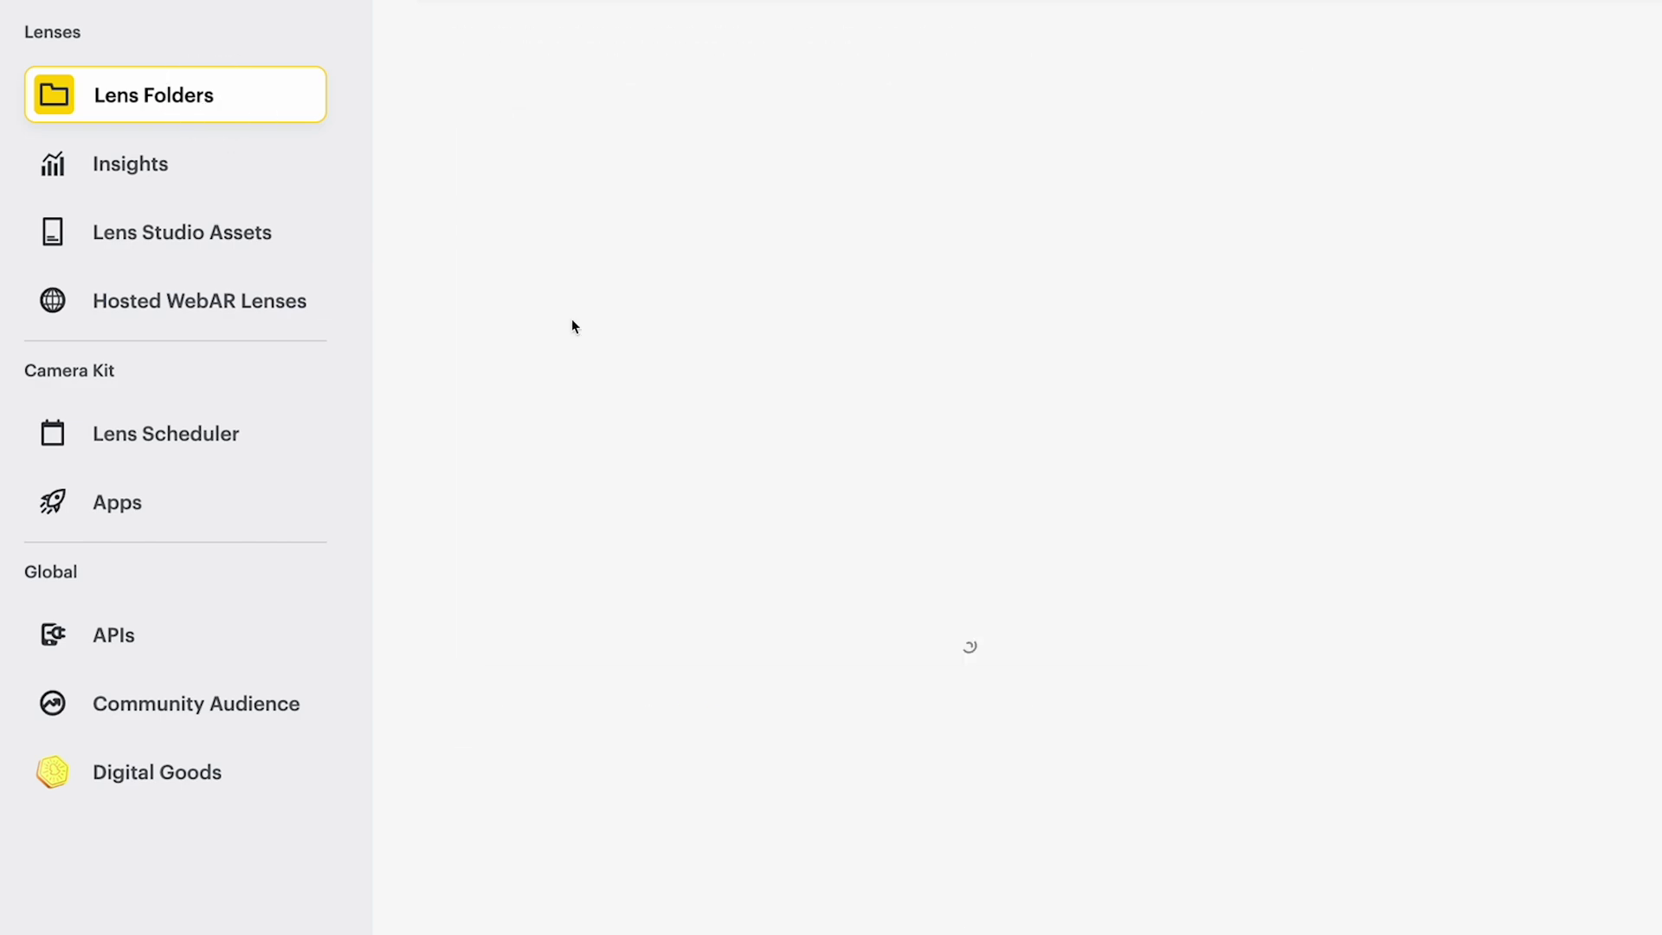
{"action": "key", "text": "alt+Left"}
{"action": "left_click", "coordinate": [612, 275]}
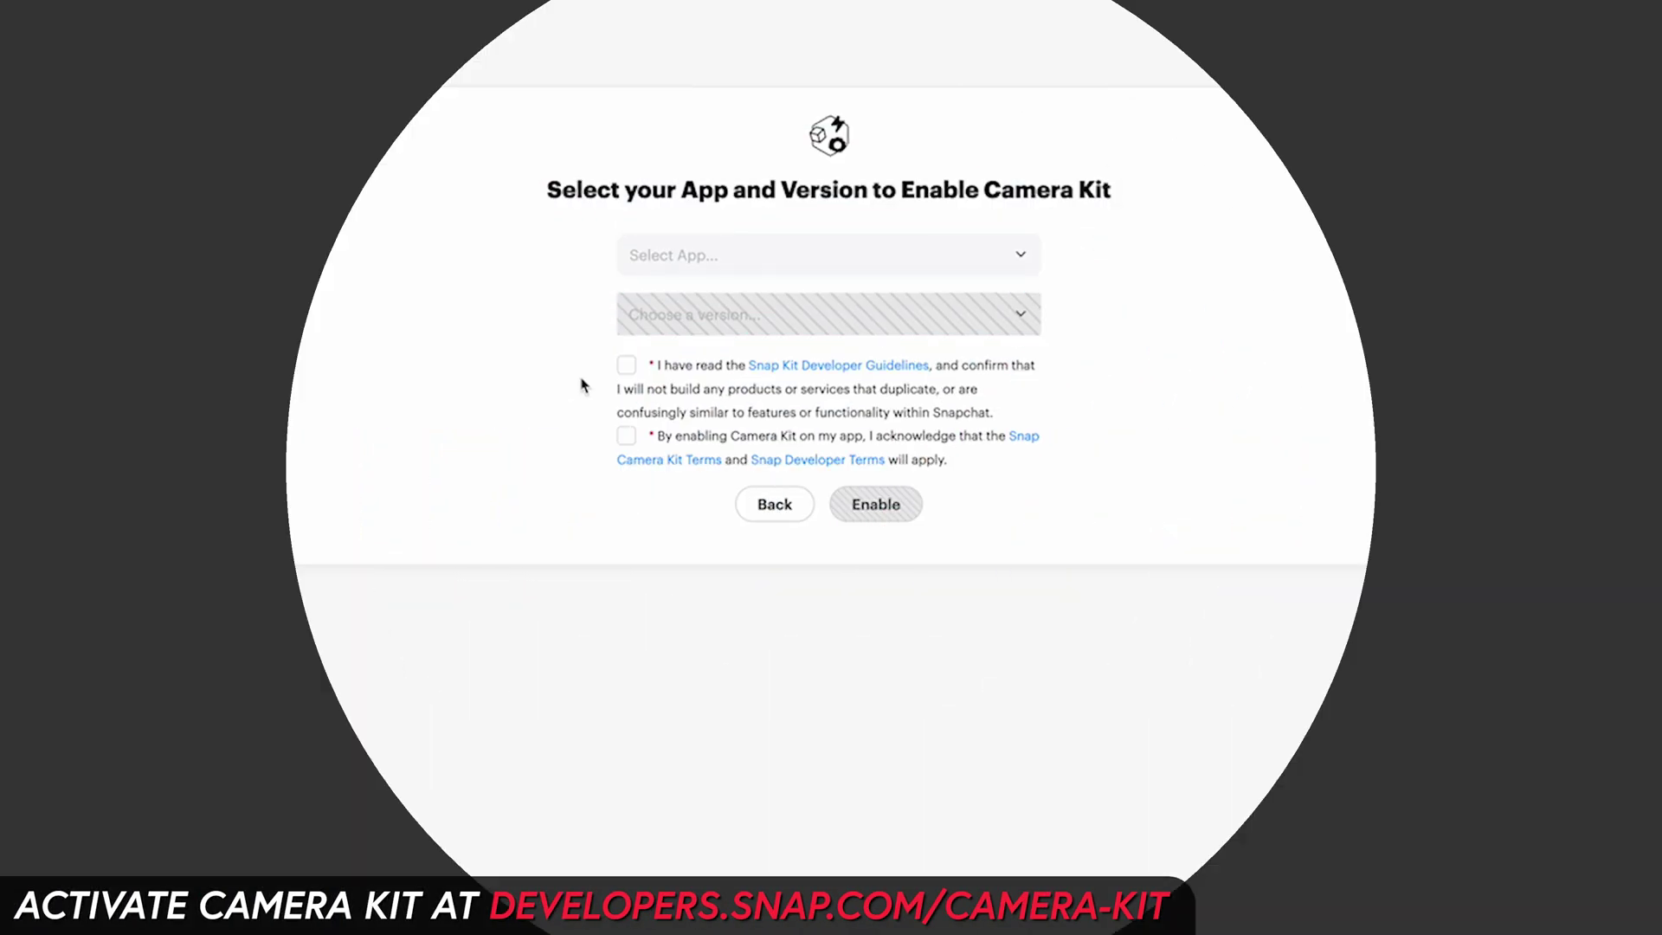
Step: Activate the Camera Kit SDK and create a web app named Iron Man Demos
{"action": "left_click", "coordinate": [626, 365]}
{"action": "left_click", "coordinate": [625, 435]}
{"action": "left_click", "coordinate": [732, 256]}
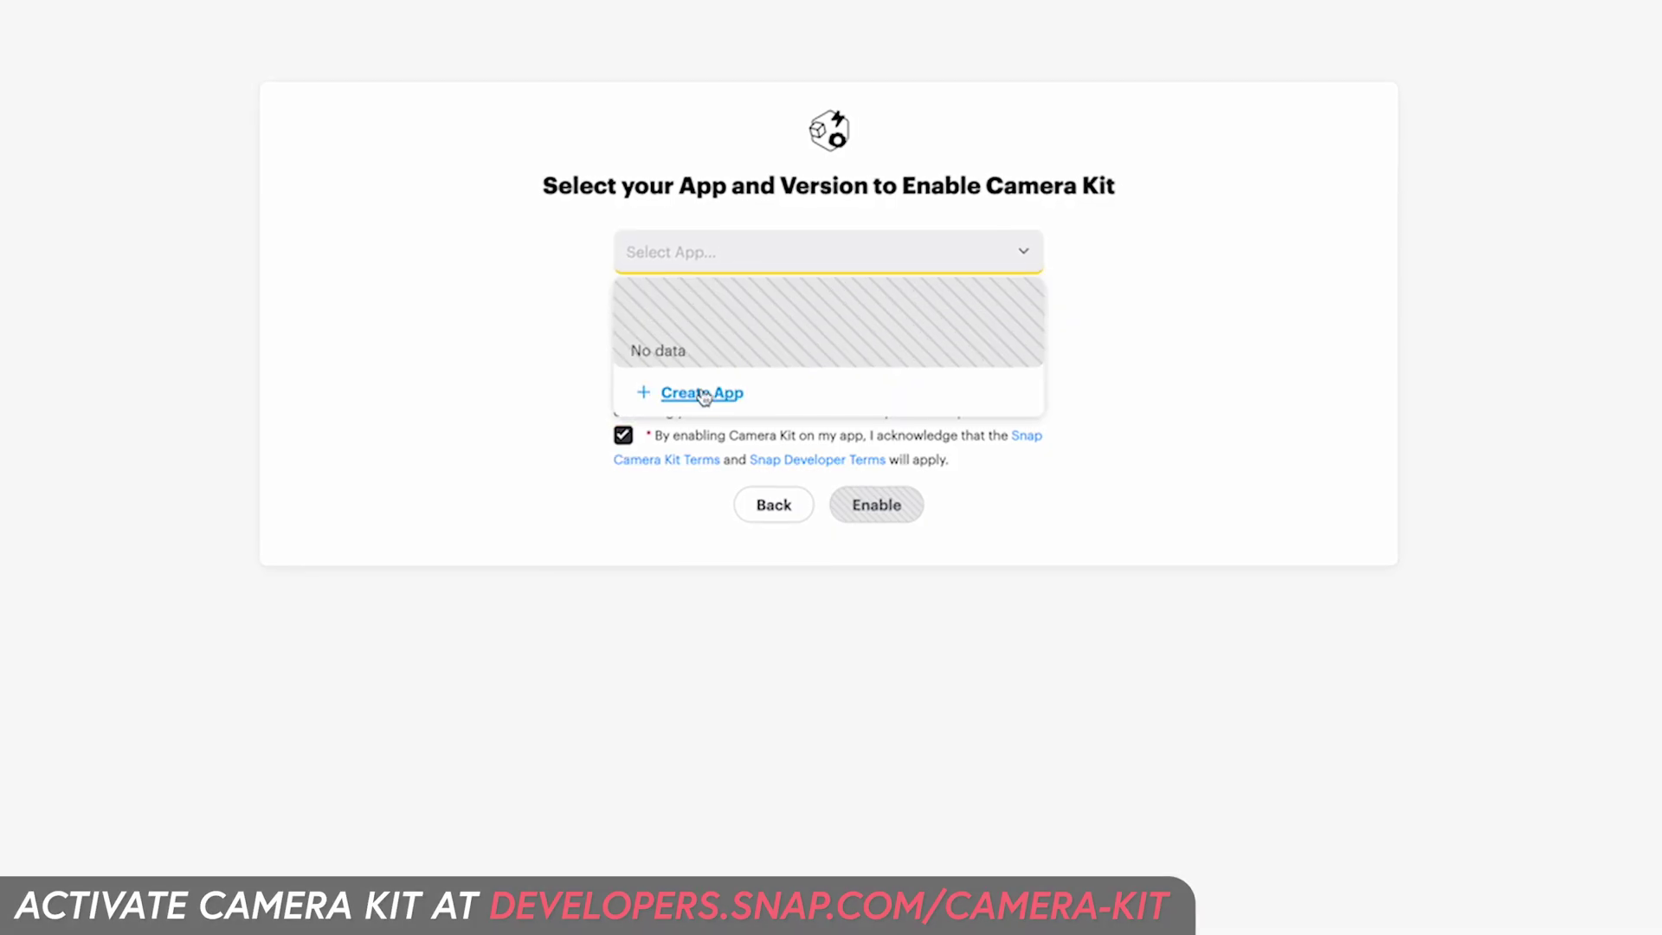
{"action": "left_click", "coordinate": [681, 394]}
{"action": "left_click", "coordinate": [578, 567]}
{"action": "type", "text": "Iron Man Demos"}
{"action": "left_click", "coordinate": [853, 711]}
{"action": "left_click", "coordinate": [883, 785]}
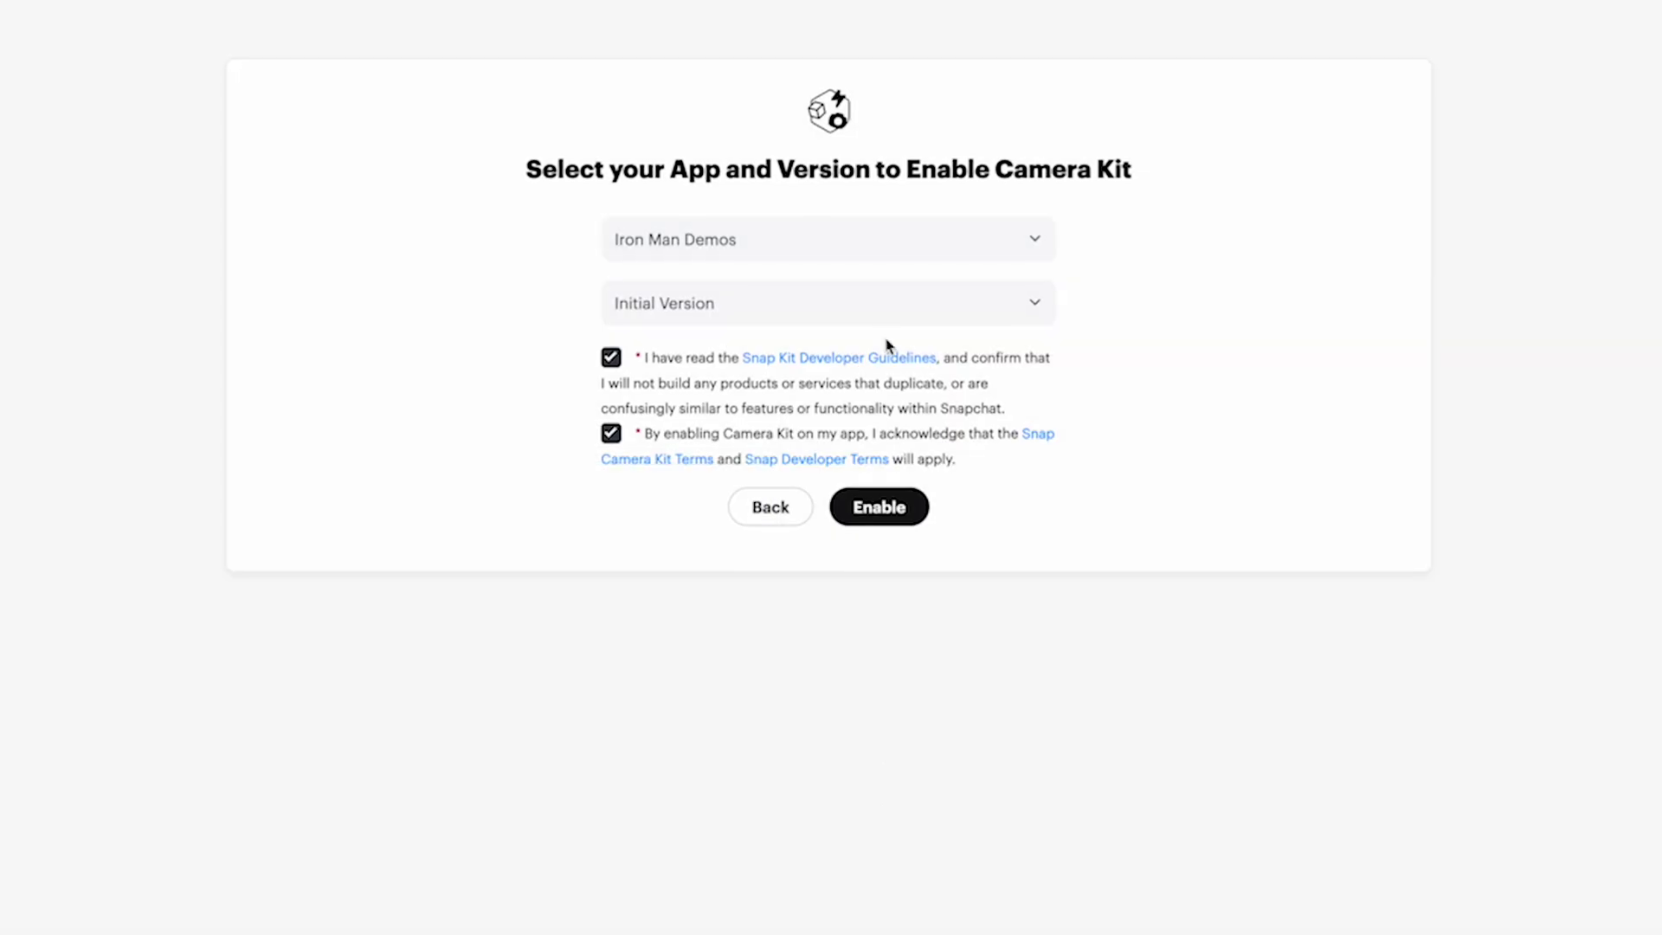
Step: Enable Camera Kit on Iron Man Demos with Initial Version staging
{"action": "left_click", "coordinate": [1022, 303]}
{"action": "left_click", "coordinate": [1023, 349]}
{"action": "left_click", "coordinate": [879, 507]}
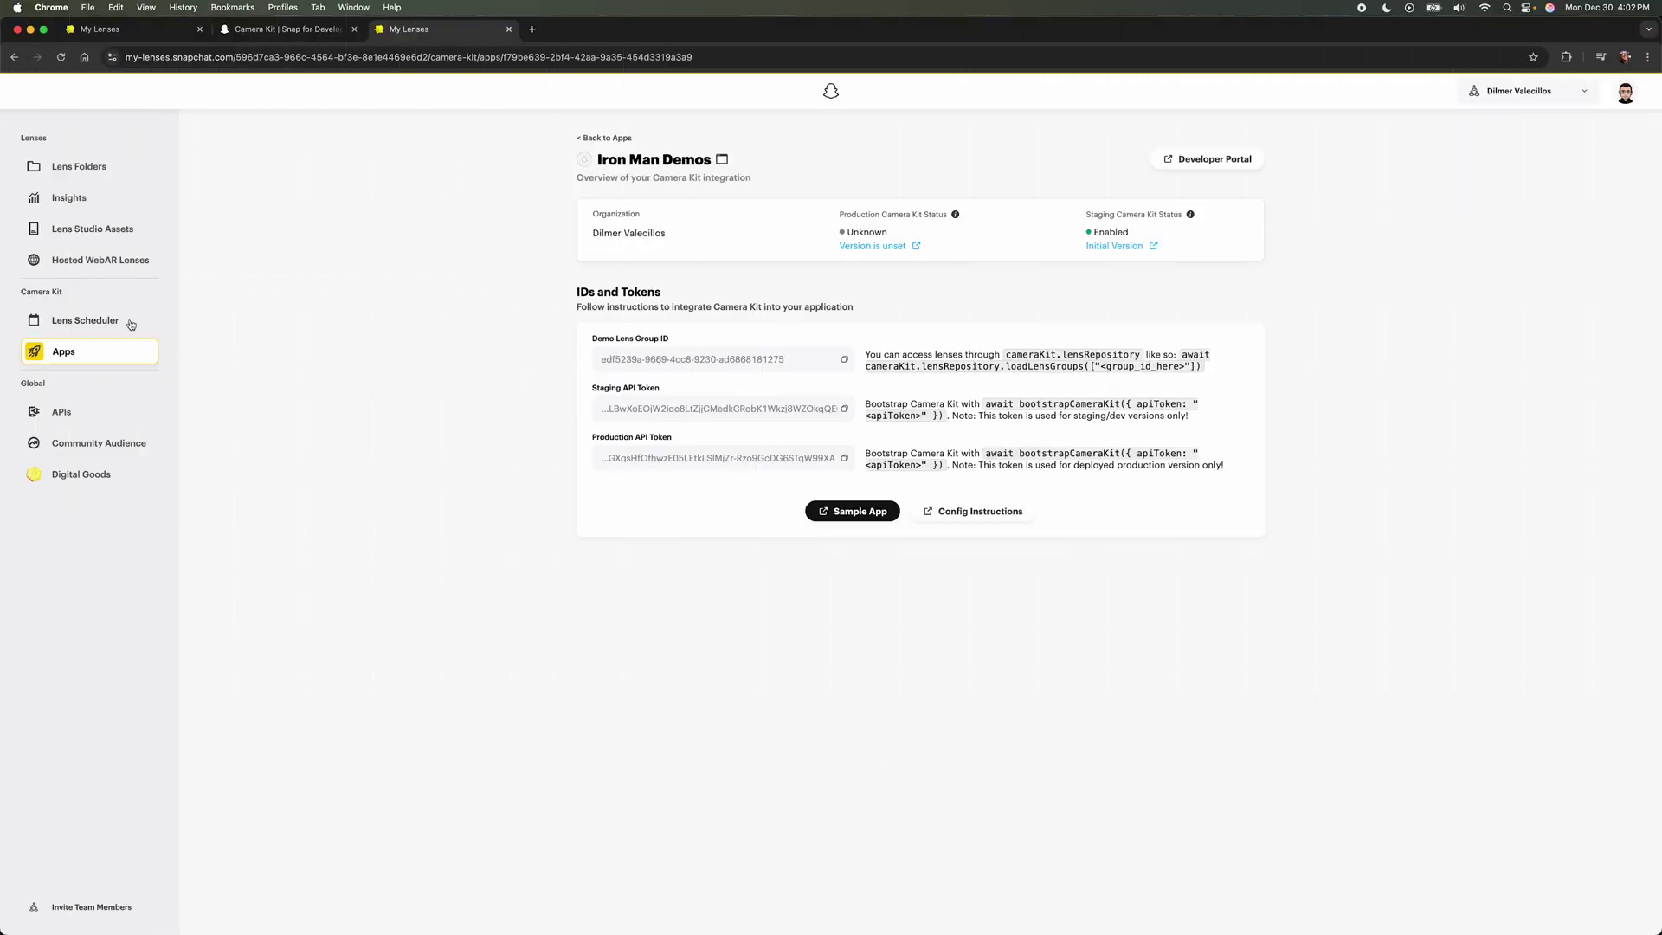
{"action": "left_click", "coordinate": [130, 322]}
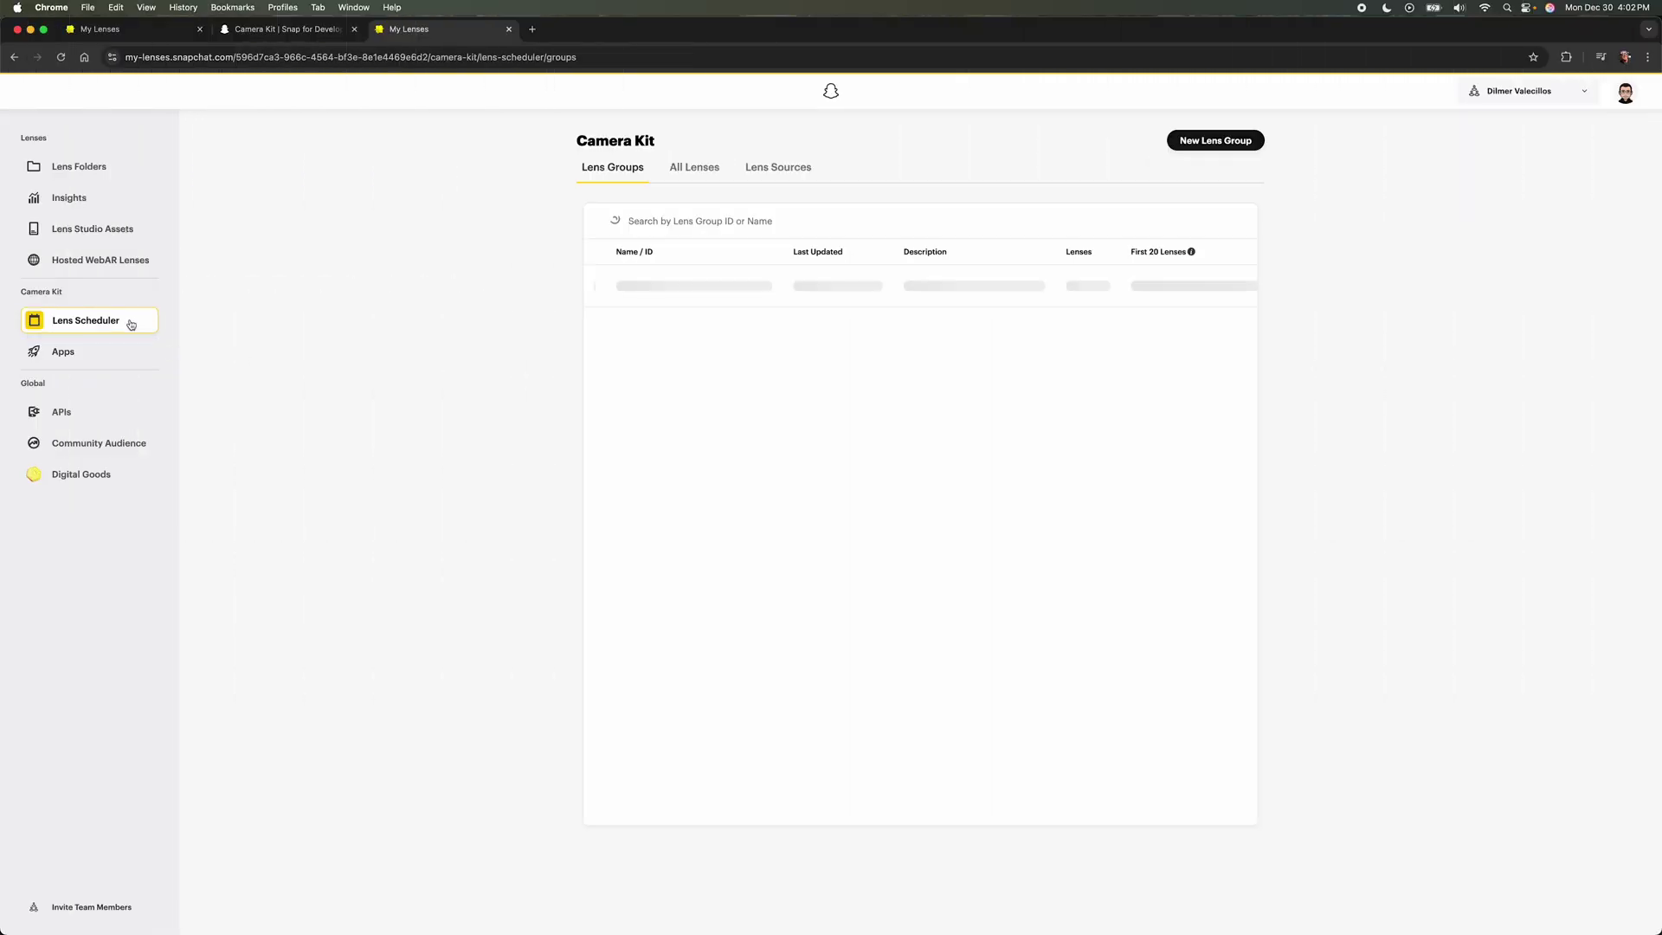
Step: Create the Camera Kit Demos lens group holding Iron Man Booth and view its page
{"action": "left_click", "coordinate": [1250, 147]}
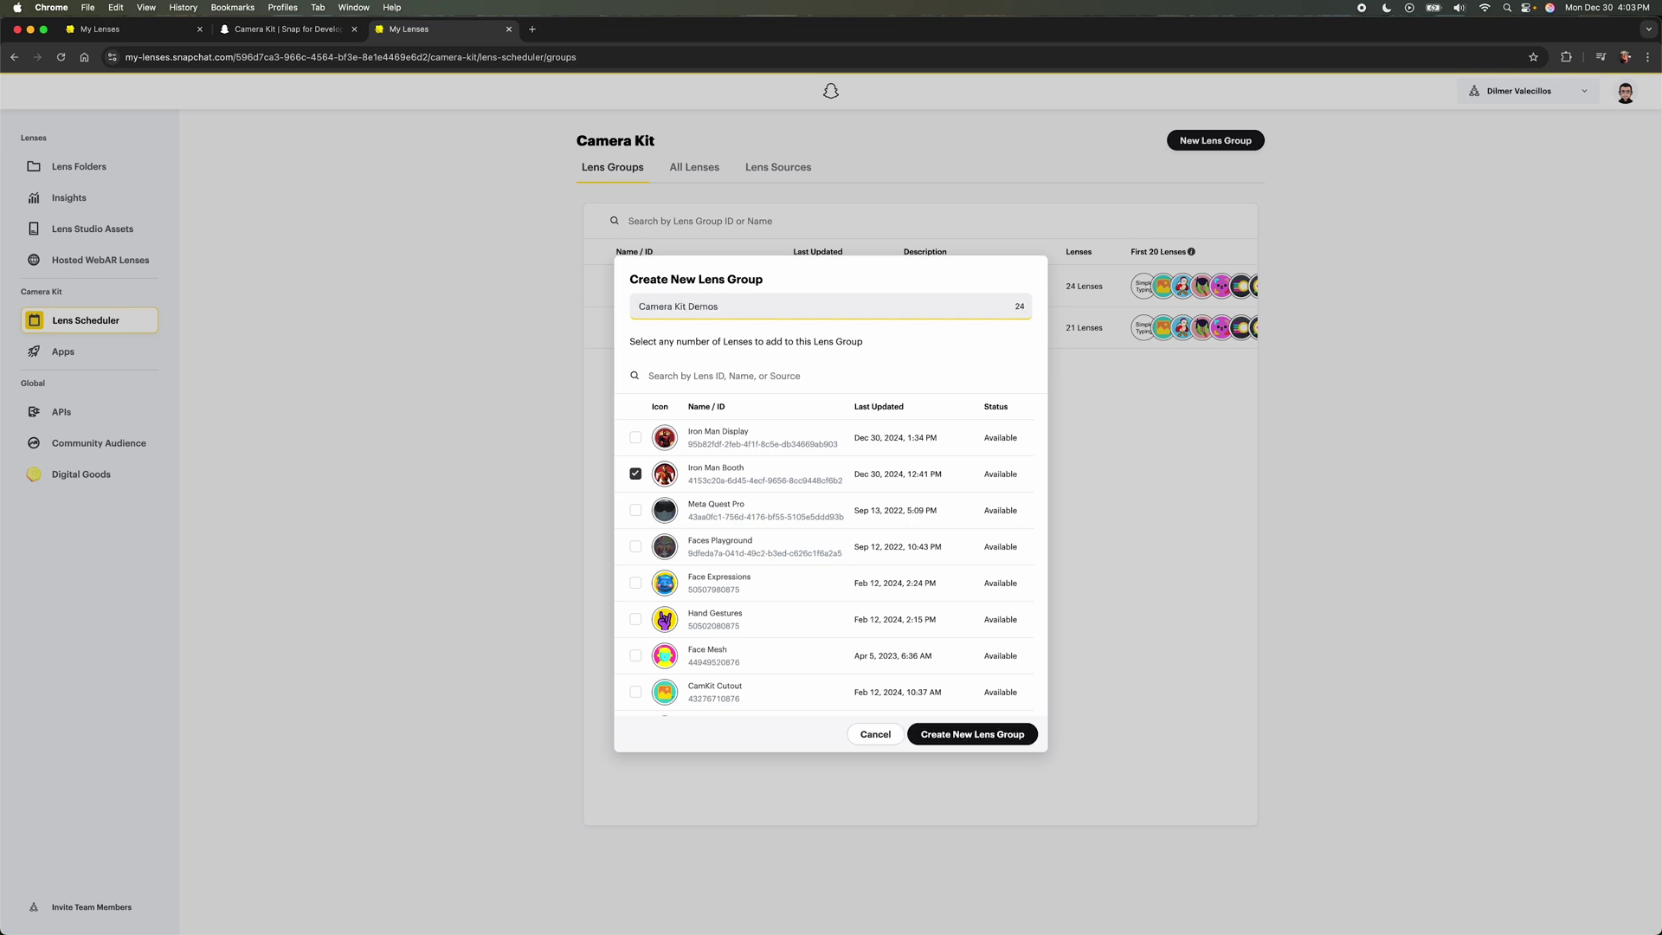
{"action": "left_click", "coordinate": [933, 729]}
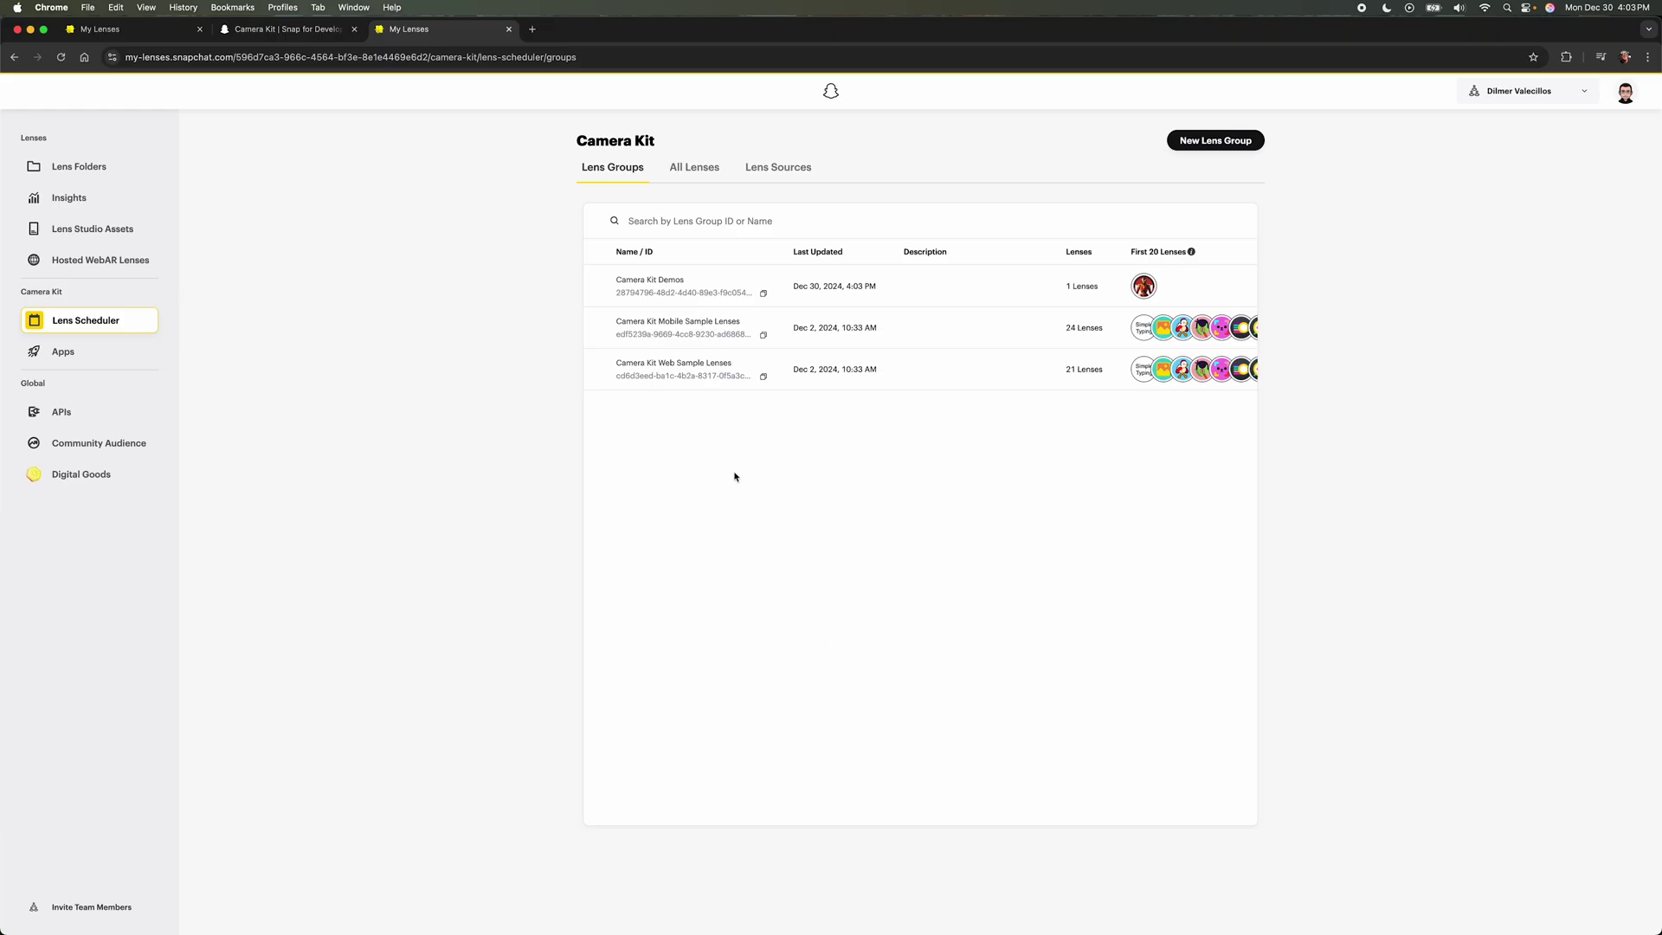
{"action": "left_click", "coordinate": [676, 291]}
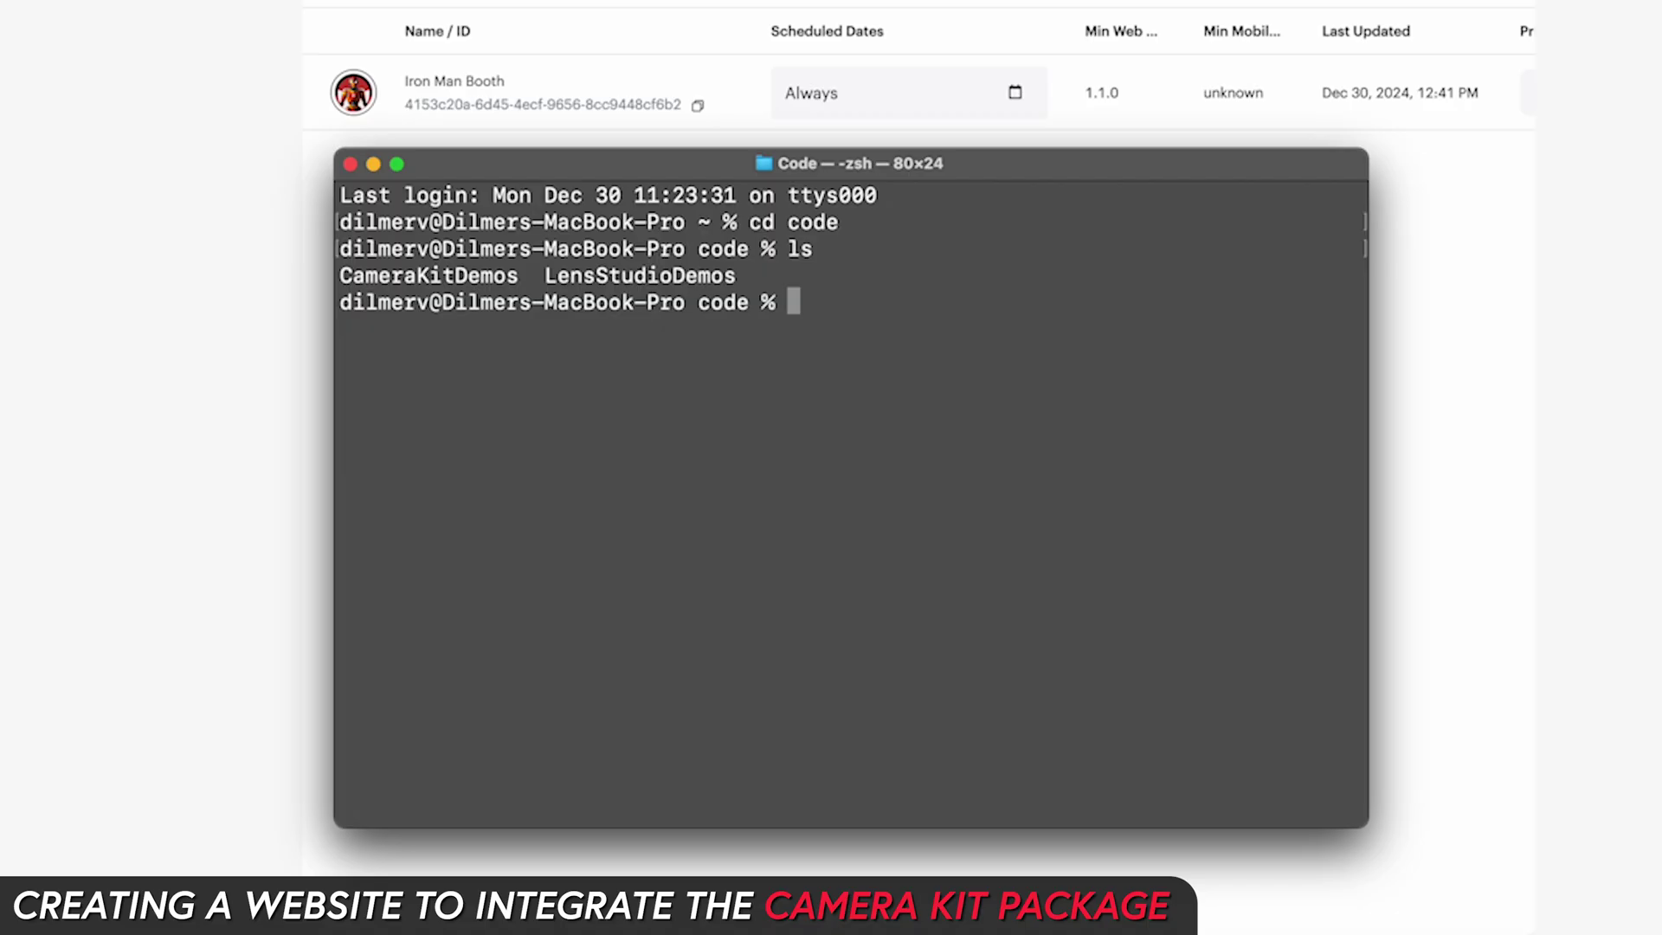
Step: In the CameraKitDemos folder, list its contents and check the Node version
{"action": "type", "text": "cd CameraKitDemos"}
{"action": "key", "text": "Return"}
{"action": "type", "text": "ls"}
{"action": "key", "text": "Return"}
{"action": "type", "text": "node --ver"}
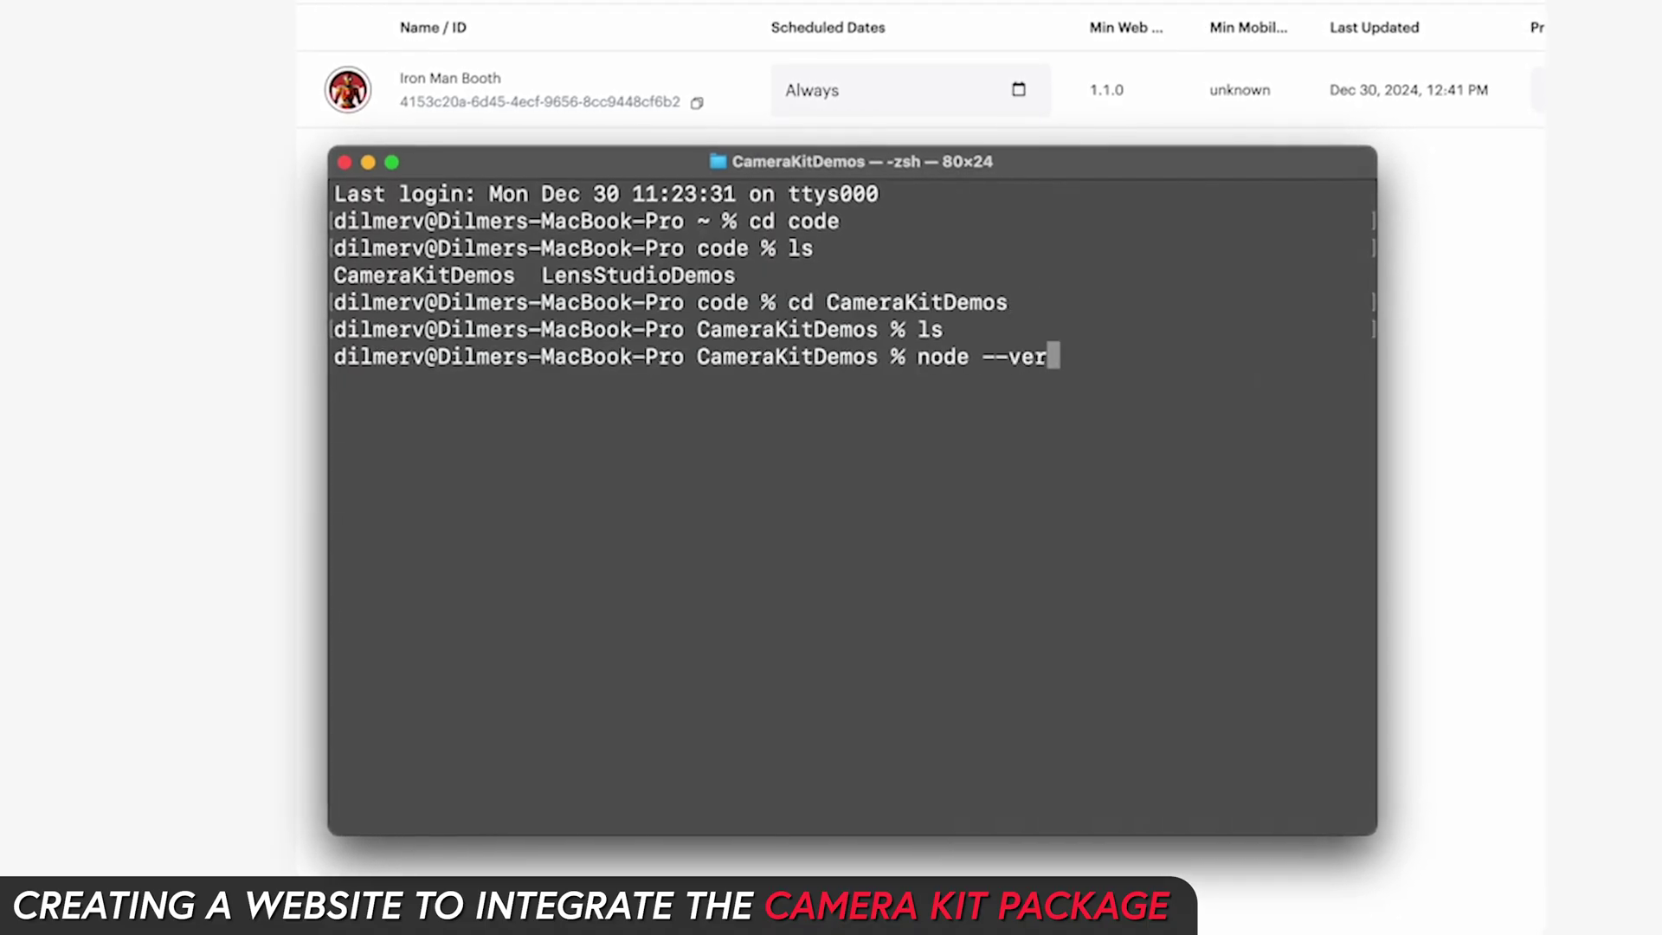
{"action": "type", "text": "sion"}
Step: Scaffold a Vite project named ironman-demo, open it in VS Code, and delete four starter files
{"action": "key", "text": "Return"}
{"action": "type", "text": "npm create vite@latest"}
{"action": "key", "text": "Return"}
{"action": "type", "text": "ironman-demo"}
{"action": "key", "text": "Return"}
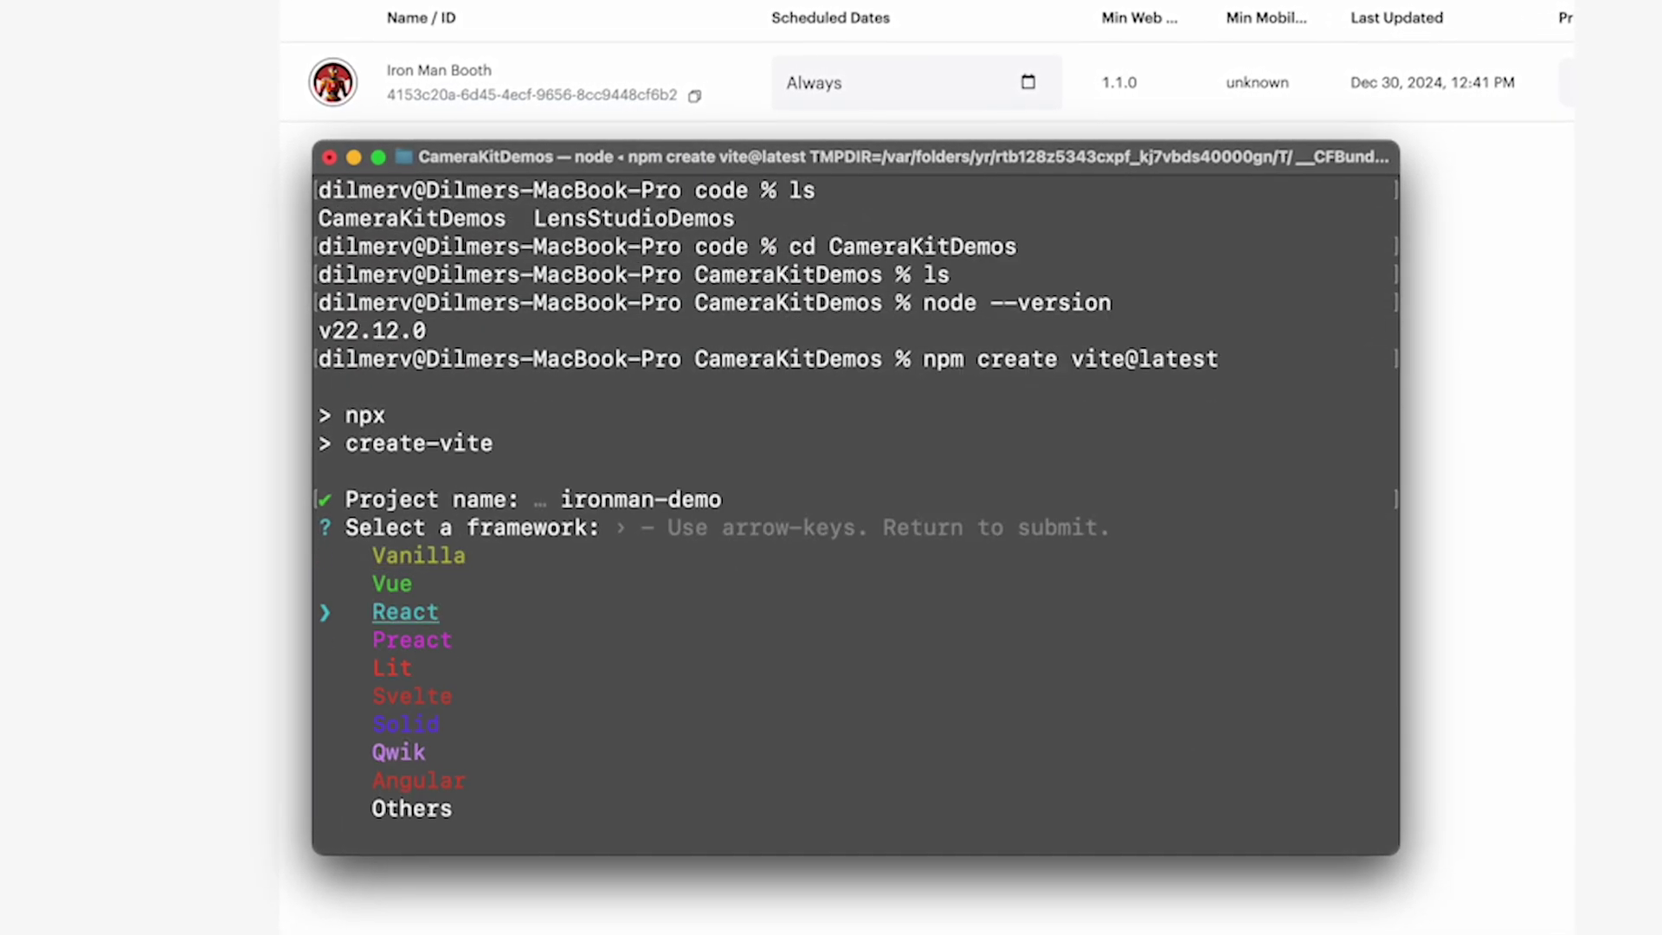
{"action": "key", "text": "Return"}
{"action": "key", "text": "Return"}
{"action": "type", "text": "cd ironman-demo/"}
{"action": "key", "text": "Return"}
{"action": "type", "text": "ls"}
{"action": "key", "text": "Return"}
{"action": "type", "text": "code"}
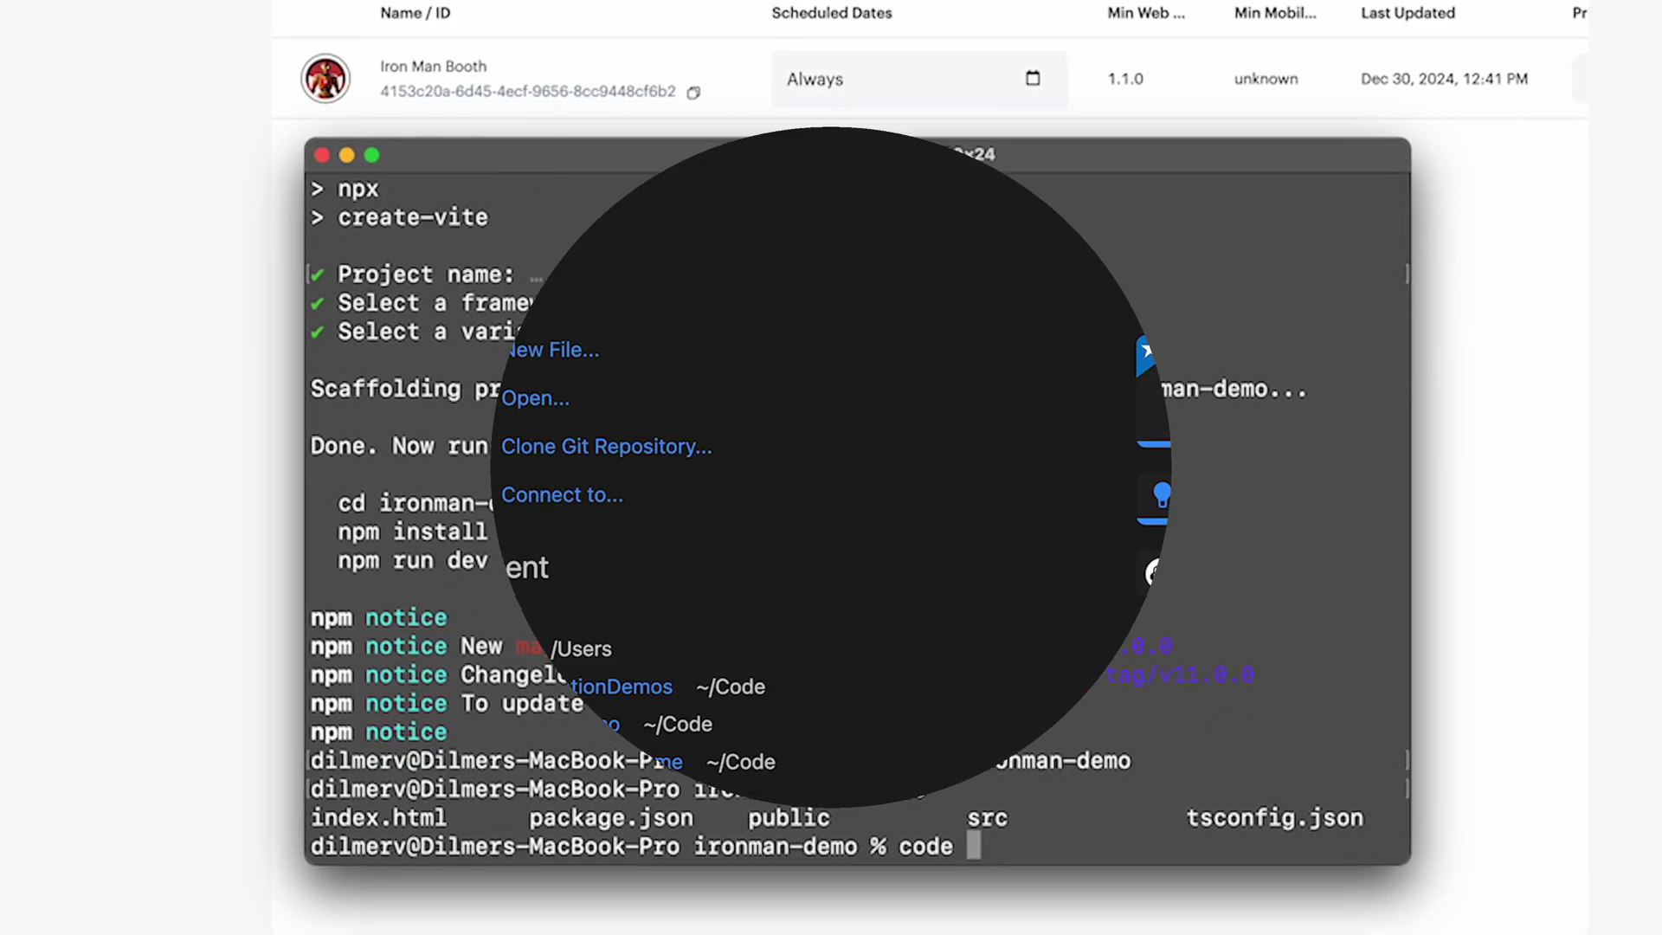
{"action": "left_click", "coordinate": [121, 390], "text": "super"}
{"action": "key", "text": "super+BackSpace"}
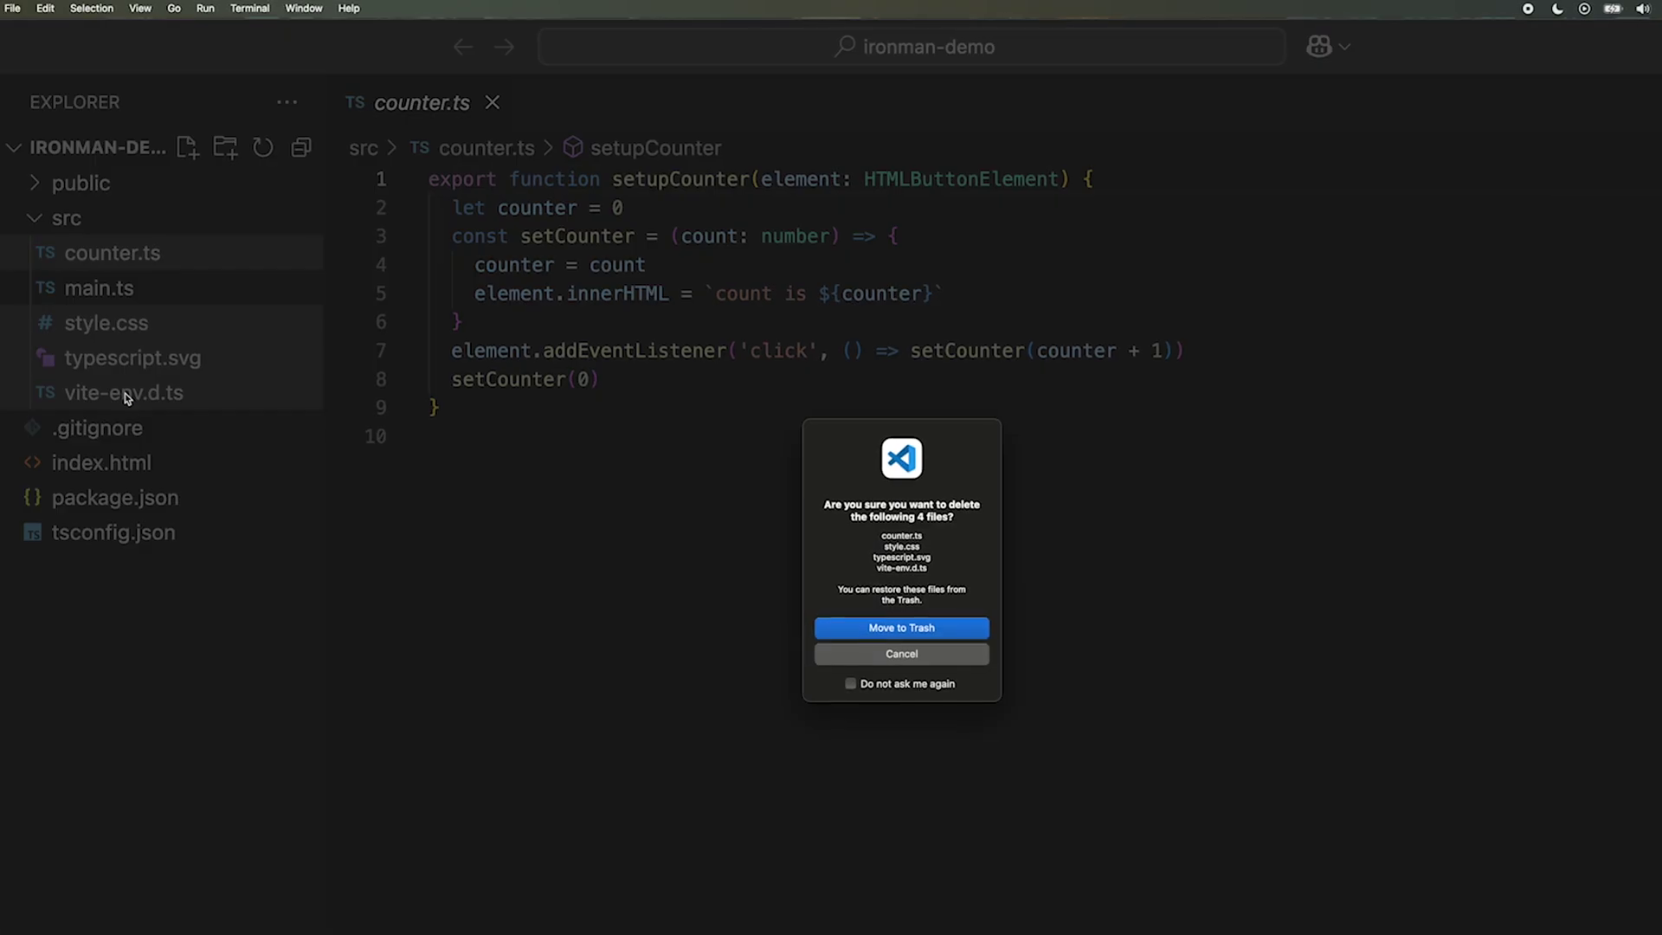
Step: Move the four starter files to the Trash and erase all code in main.ts
{"action": "left_click", "coordinate": [902, 632]}
{"action": "left_click", "coordinate": [101, 253]}
{"action": "key", "text": "super+a"}
{"action": "key", "text": "BackSpace"}
{"action": "left_click", "coordinate": [267, 32]}
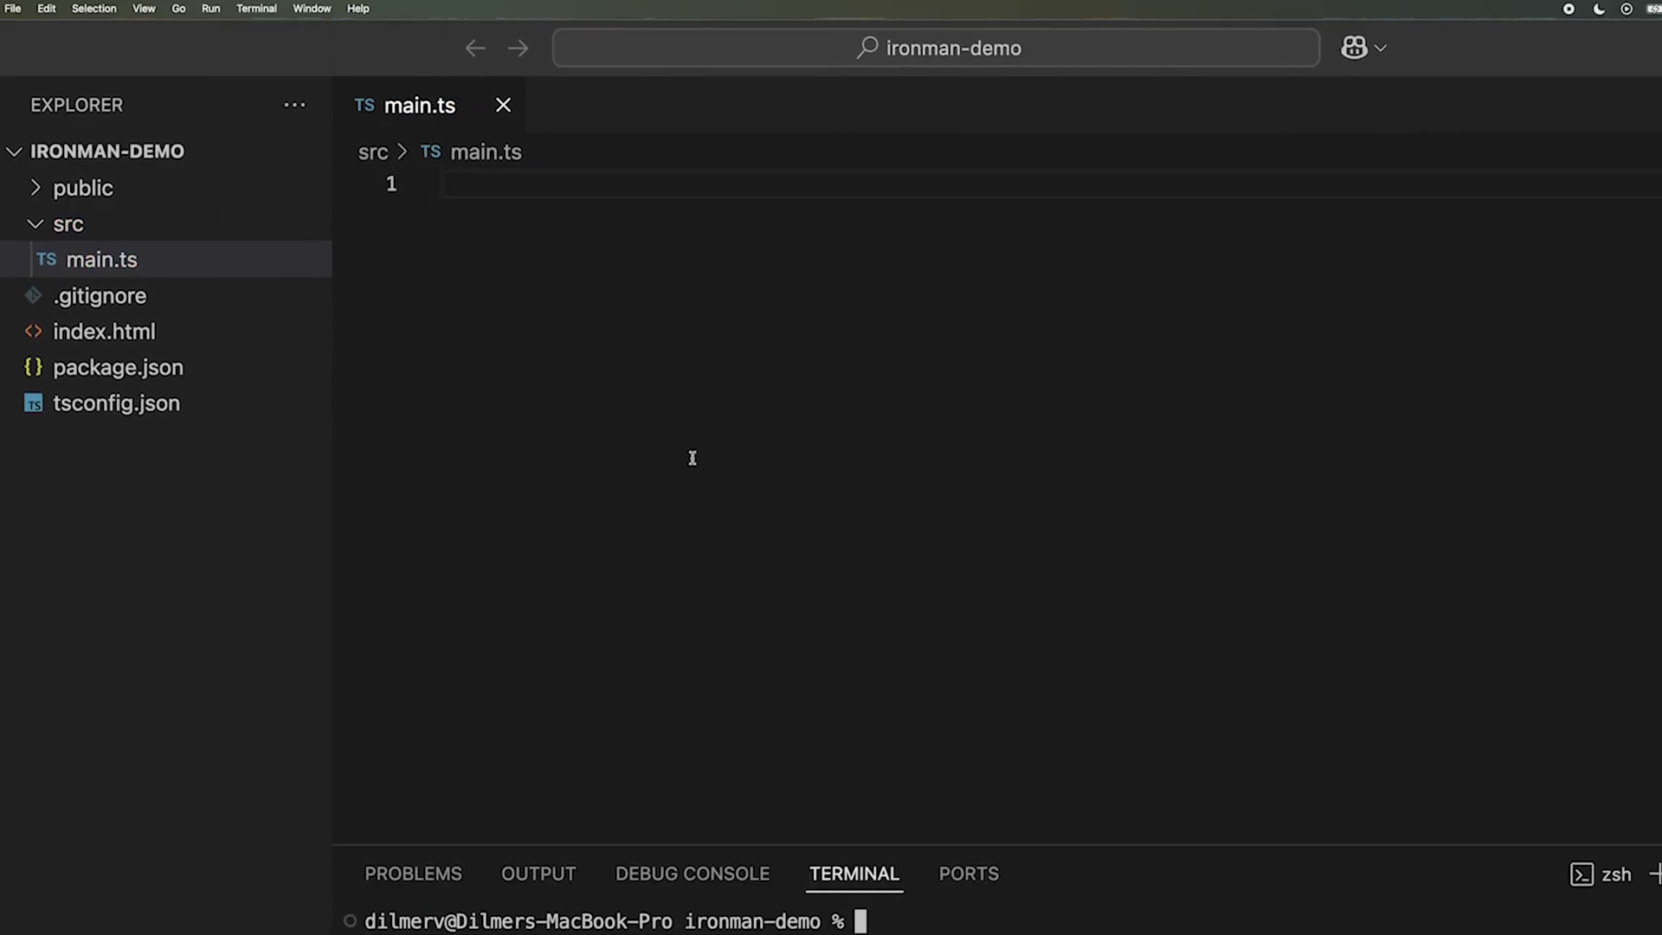
{"action": "left_click_drag", "start_coordinate": [769, 849], "coordinate": [883, 723]}
{"action": "type", "text": "npm install @snap/camer"}
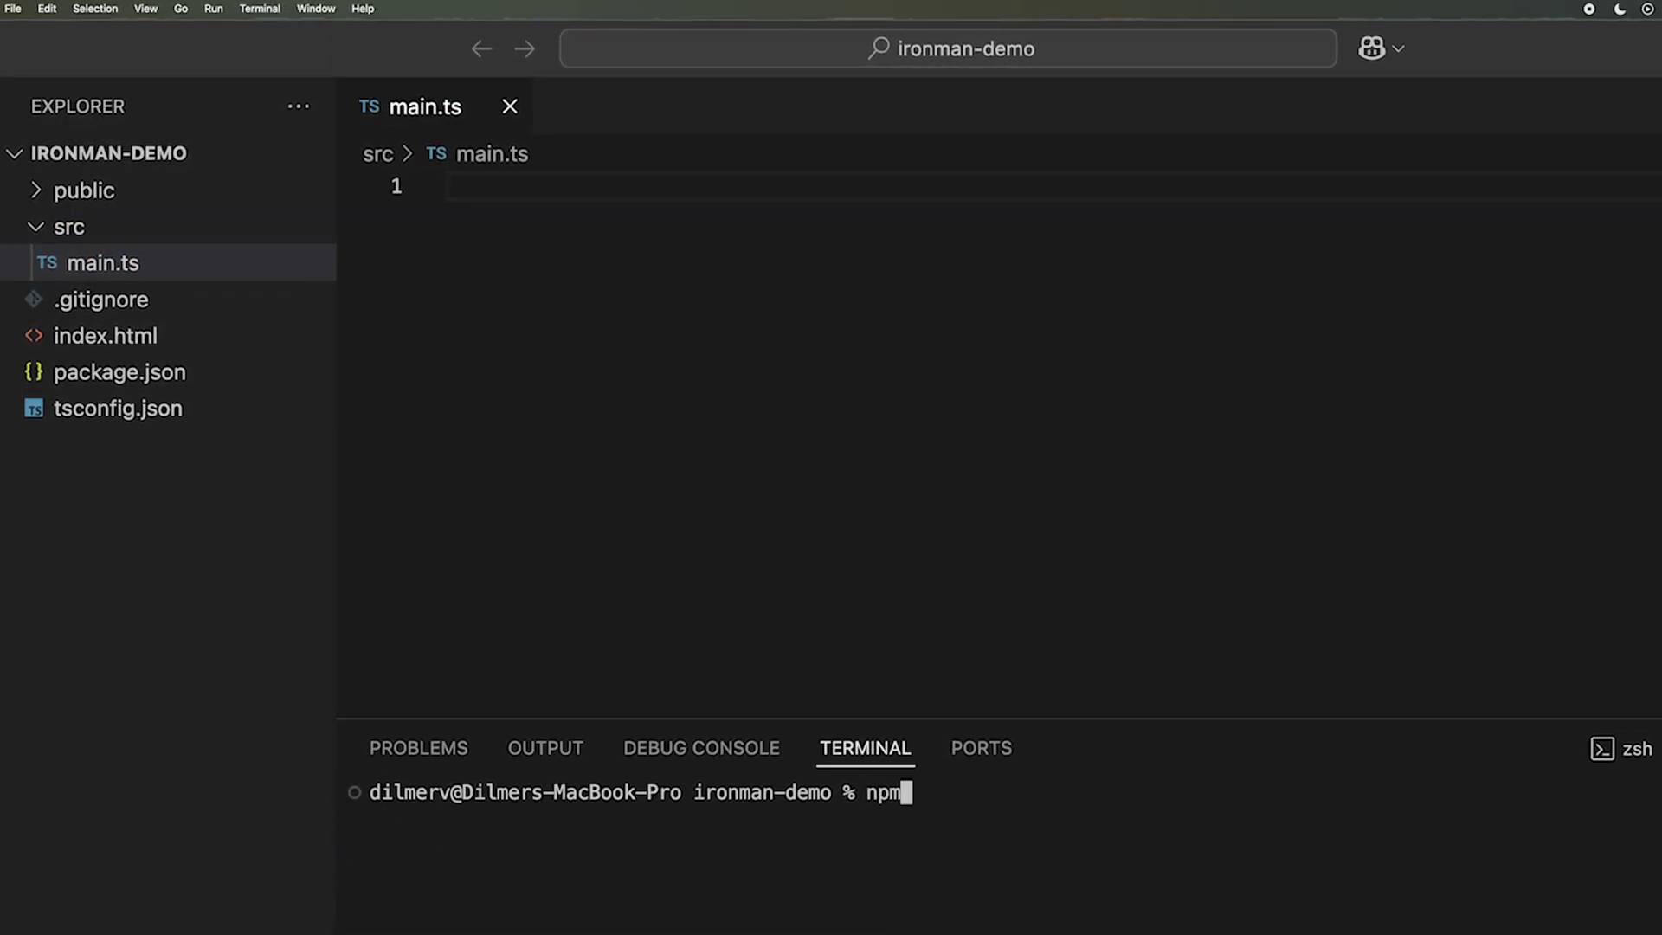
{"action": "type", "text": "a-kit"}
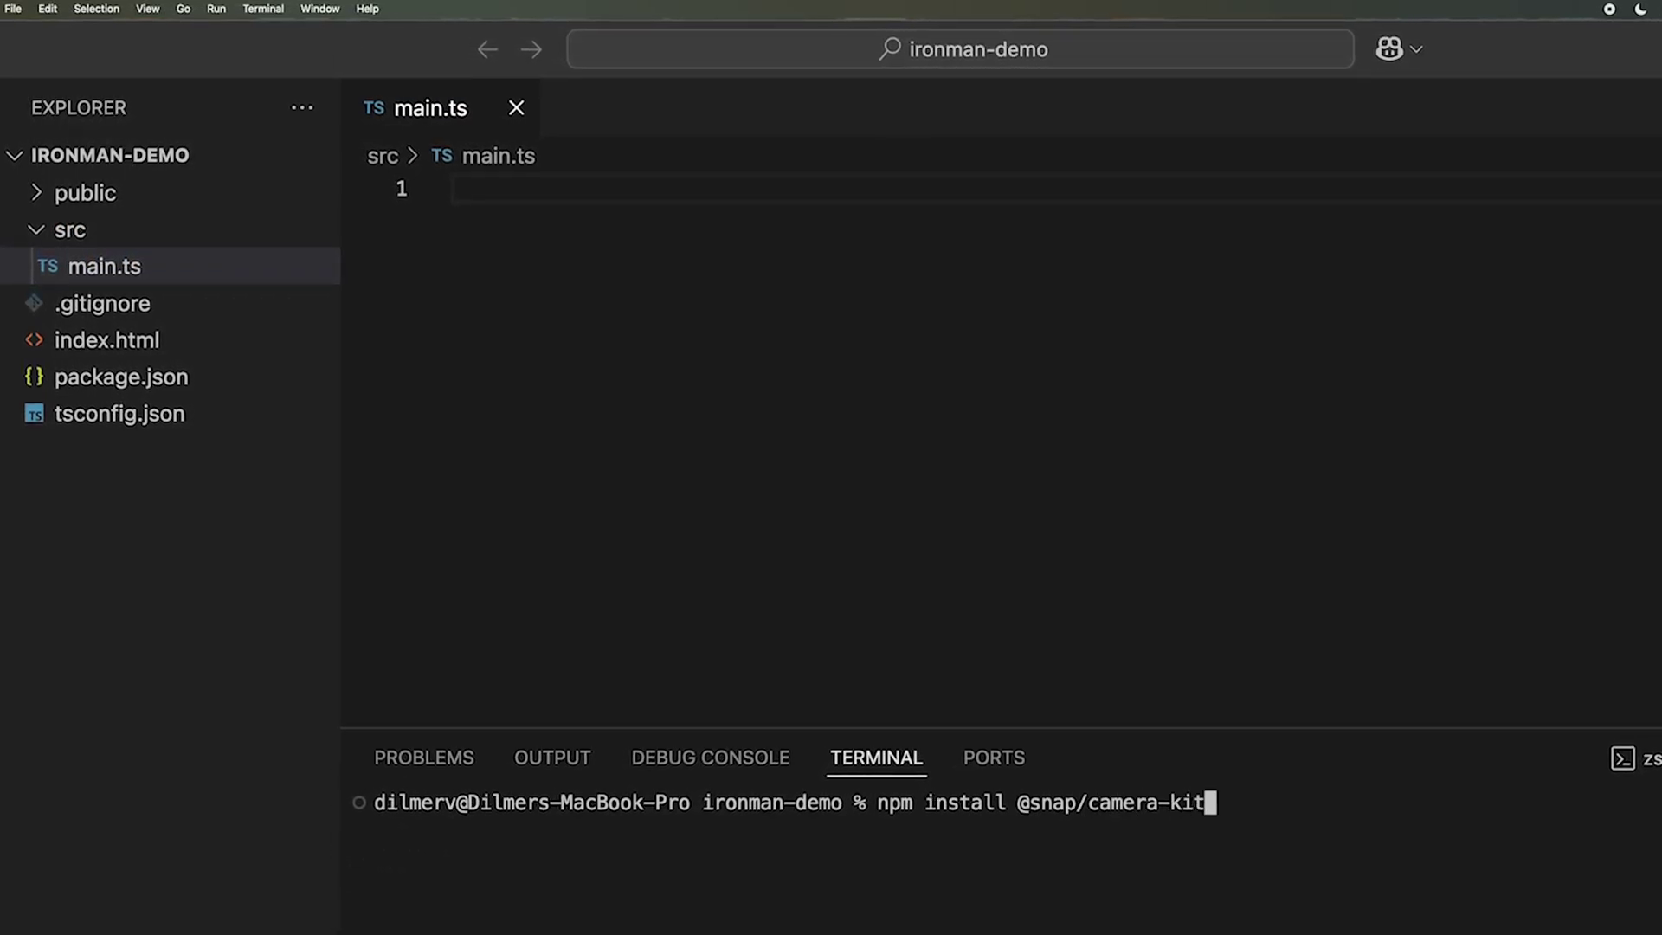
{"action": "key", "text": "Return"}
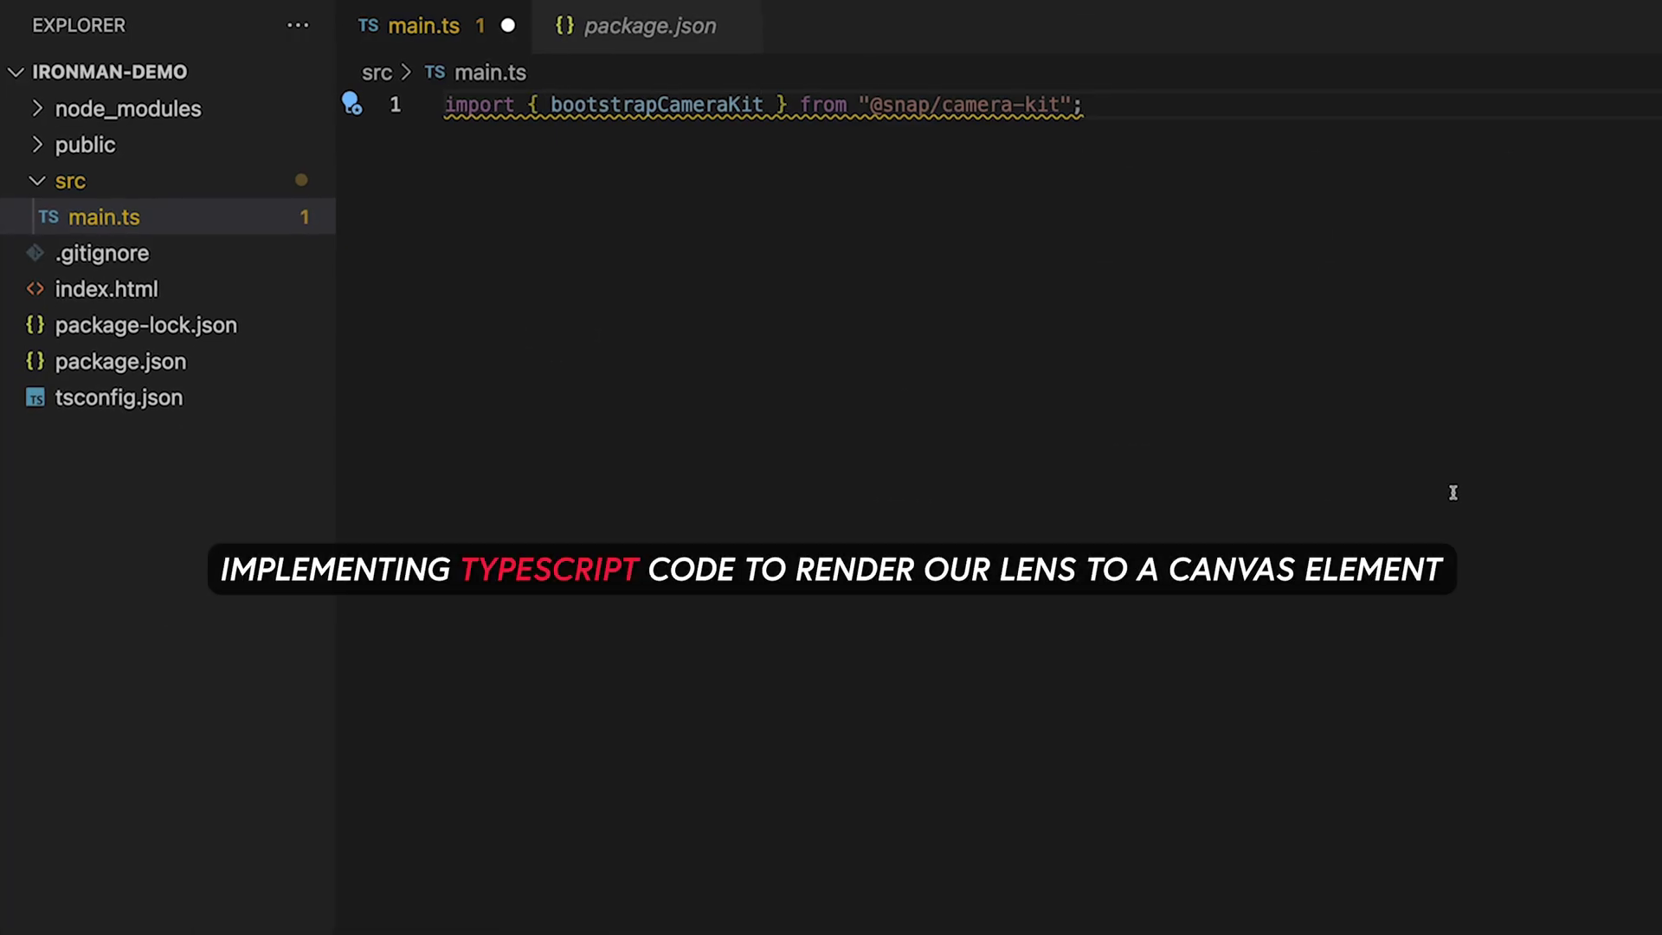
Step: Start an async function bootstrapping Camera Kit with the Iron Man Demos staging API token
{"action": "key", "text": "Return"}
{"action": "key", "text": "Return"}
{"action": "type", "text": "async function() {"}
{"action": "key", "text": "Return"}
{"action": "type", "text": "const cameraKit = await bootstrapCameraKit({ a"}
{"action": "key", "text": "Tab"}
{"action": "type", "text": ": ''"}
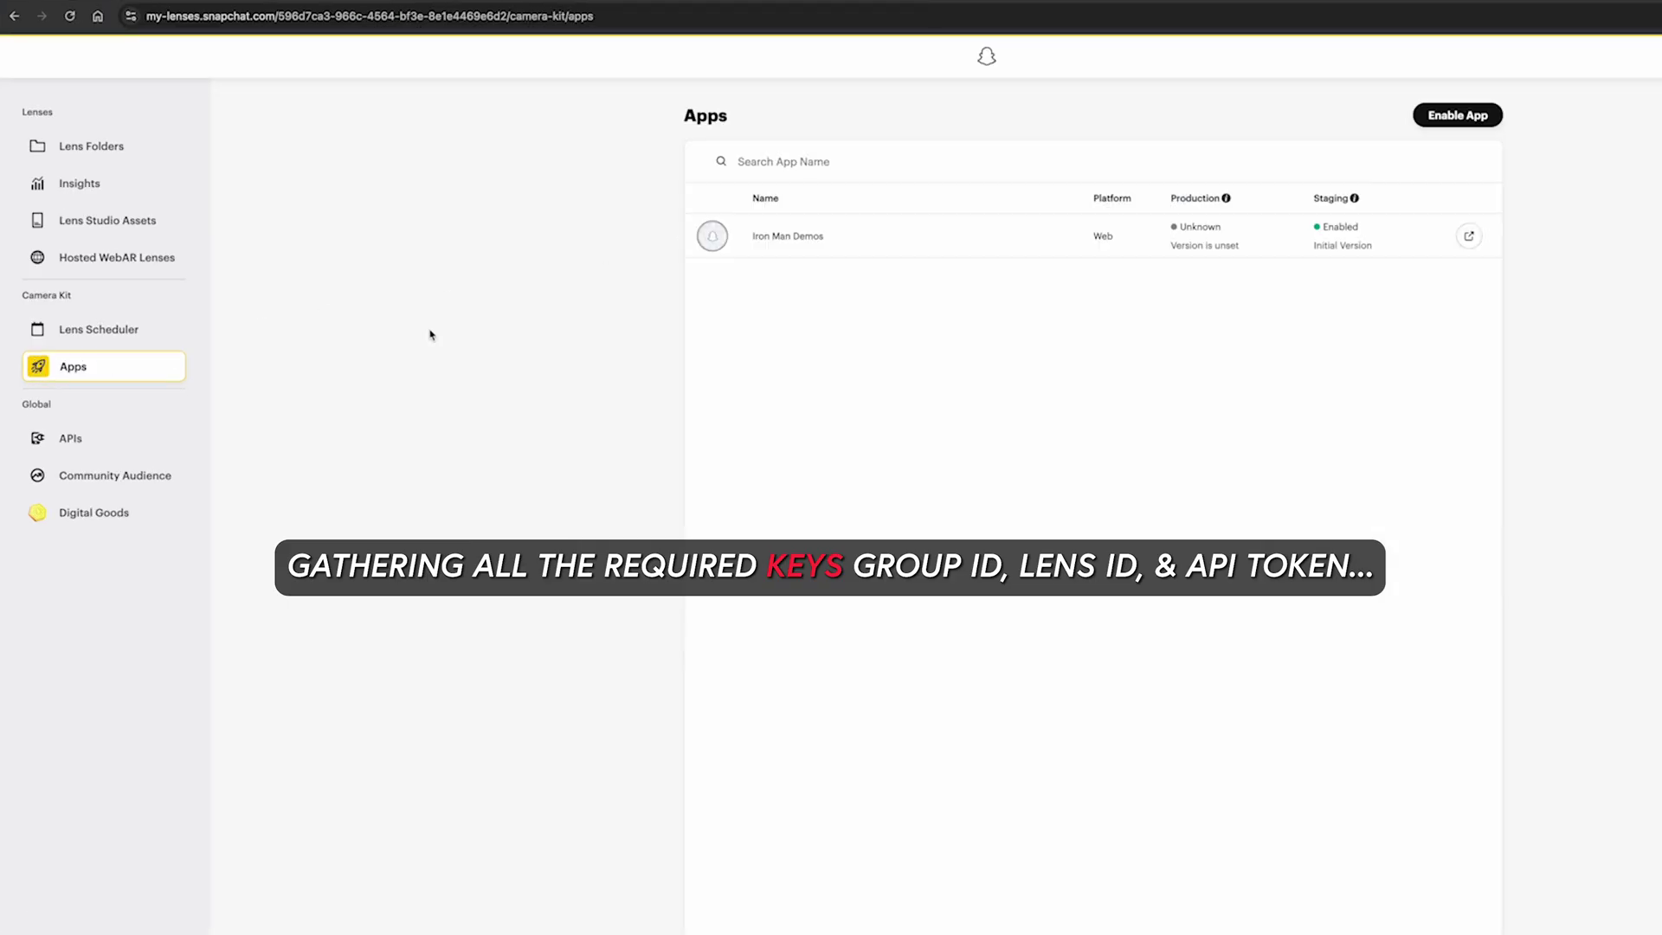
{"action": "left_click", "coordinate": [823, 235]}
{"action": "left_click", "coordinate": [1002, 436]}
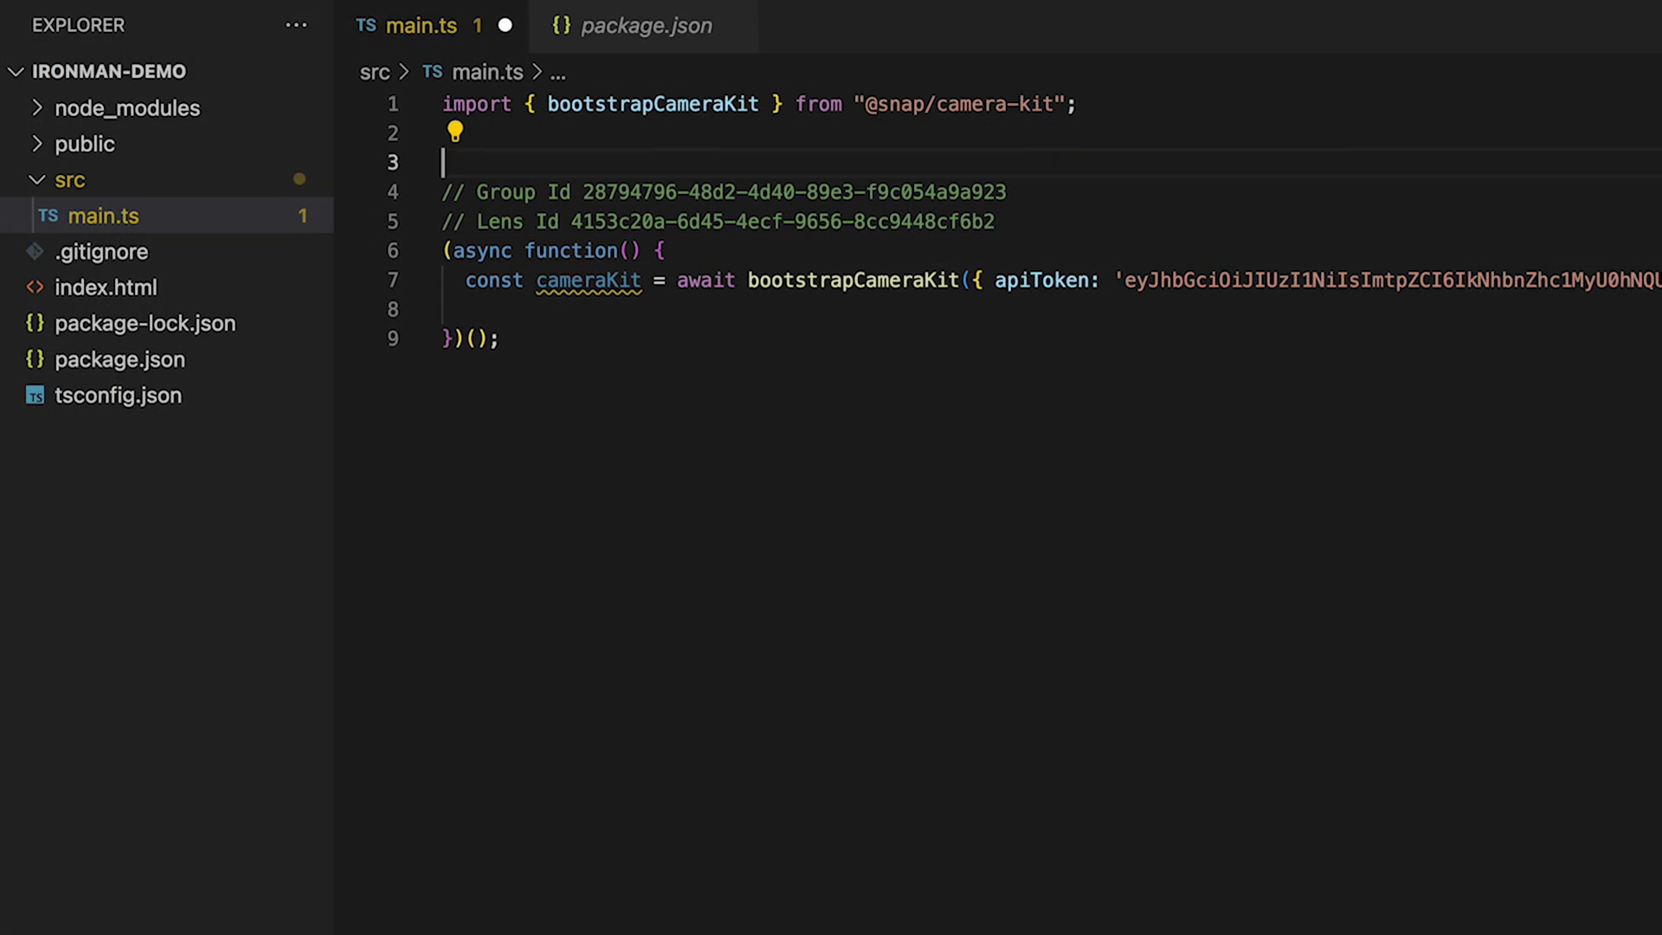
Step: Use the 'canvas' element as render target, create a session, and request the webcam stream
{"action": "type", "text": "const liveRenderTarget = document.getElementById('canvas') as htmlCanvasElement;"}
{"action": "key", "text": "Return"}
{"action": "type", "text": "const session = await cameraKit.createSession({ liveRenderTarget });"}
{"action": "key", "text": "Return"}
{"action": "type", "text": "const mediaStream = await navigator.mediaDevices.getUserMedia({ video: true });"}
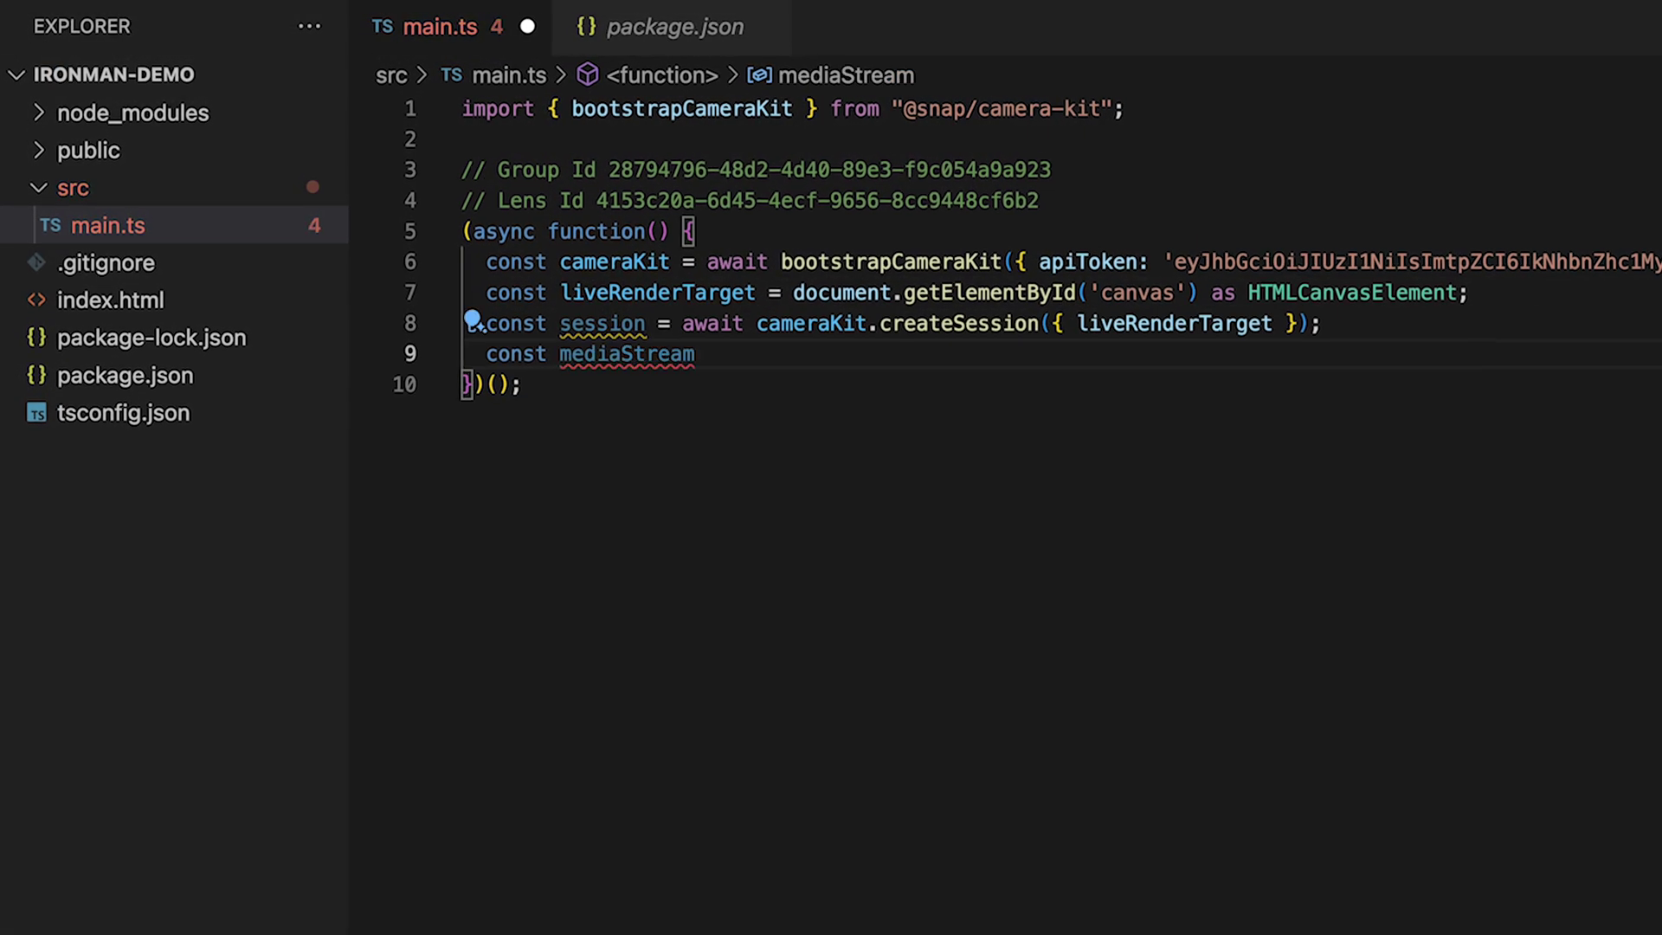
{"action": "key", "text": "ctrl+s"}
Step: Set the webcam stream as the session source and start playback
{"action": "key", "text": "Up"}
{"action": "key", "text": "End"}
{"action": "key", "text": "Return"}
{"action": "key", "text": "Return"}
{"action": "type", "text": "await session.setSource(mediaStream);"}
{"action": "key", "text": "Return"}
{"action": "key", "text": "Return"}
{"action": "type", "text": "await session.play();"}
{"action": "key", "text": "Return"}
{"action": "key", "text": "Return"}
{"action": "type", "text": "const lens = await cameraKit.lensRepository.loadLens("}
{"action": "key", "text": "Return"}
{"action": "type", "text": "'4153c20a-6d45-4ecf-9656-8cc9448cf6b2',"}
{"action": "key", "text": "Return"}
{"action": "type", "text": "'28794796-48d2-4d40-89e3-f9c054a9a923'"}
{"action": "key", "text": "Down"}
{"action": "key", "text": "End"}
{"action": "key", "text": "Return"}
{"action": "key", "text": "Return"}
{"action": "type", "text": "await session.applyLens(lens);"}
Step: Replace index.html's app div with a canvas of id 'canvas', save, and begin an npm command
{"action": "key", "text": "Down"}
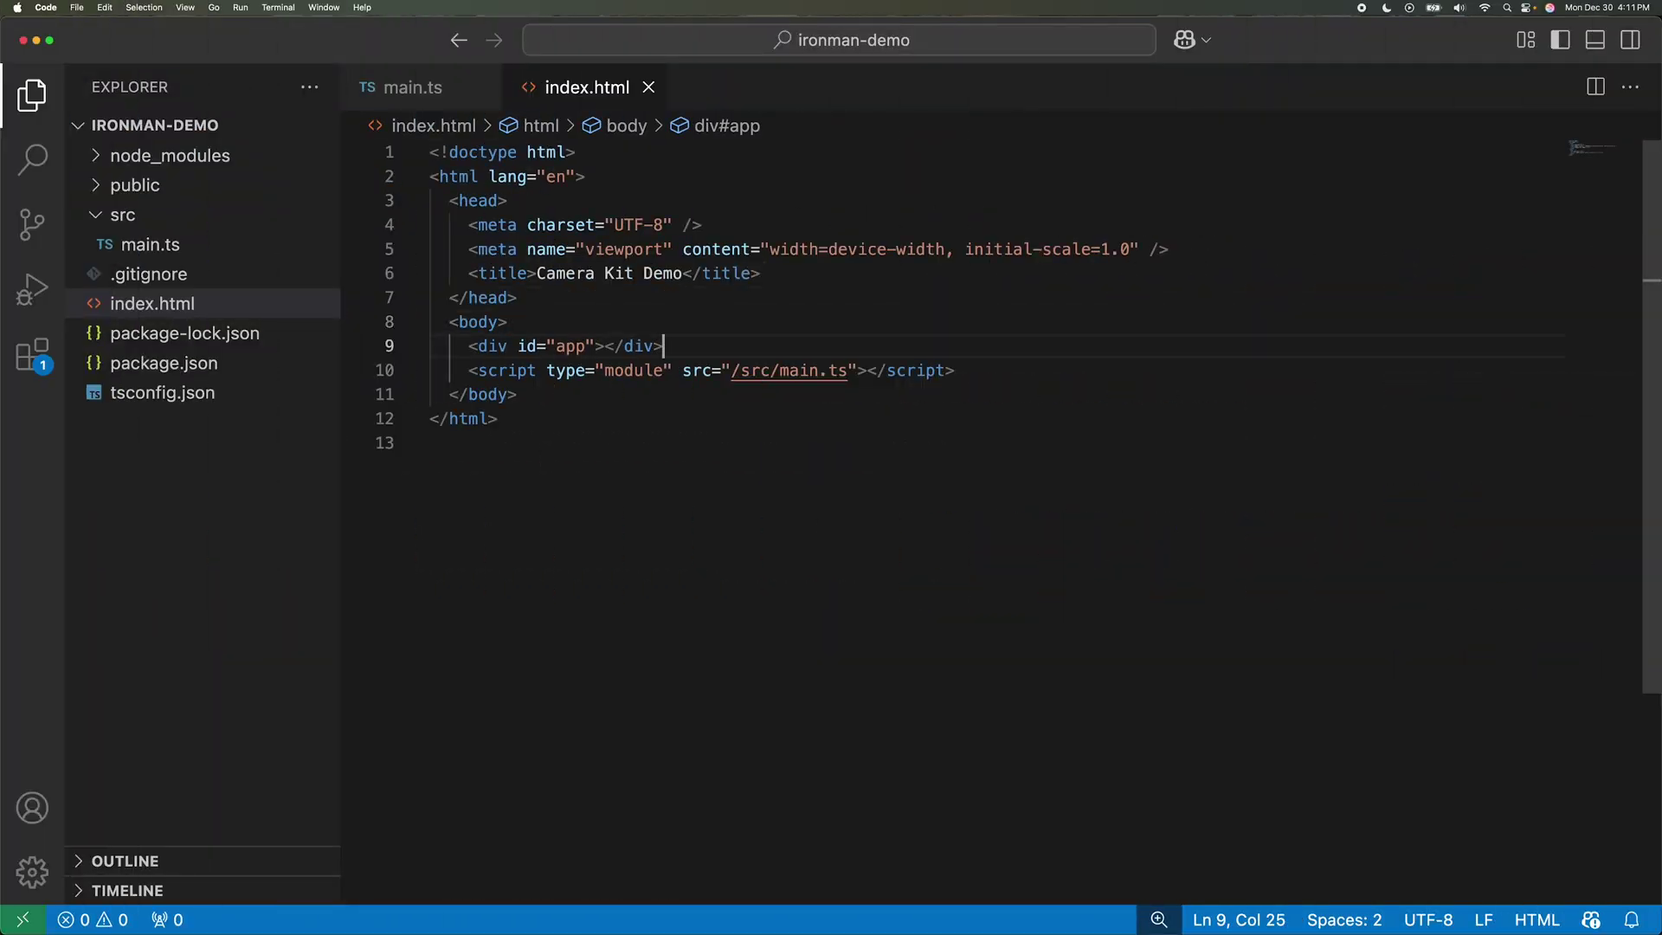
{"action": "type", "text": "canvas id=\"canvas"}
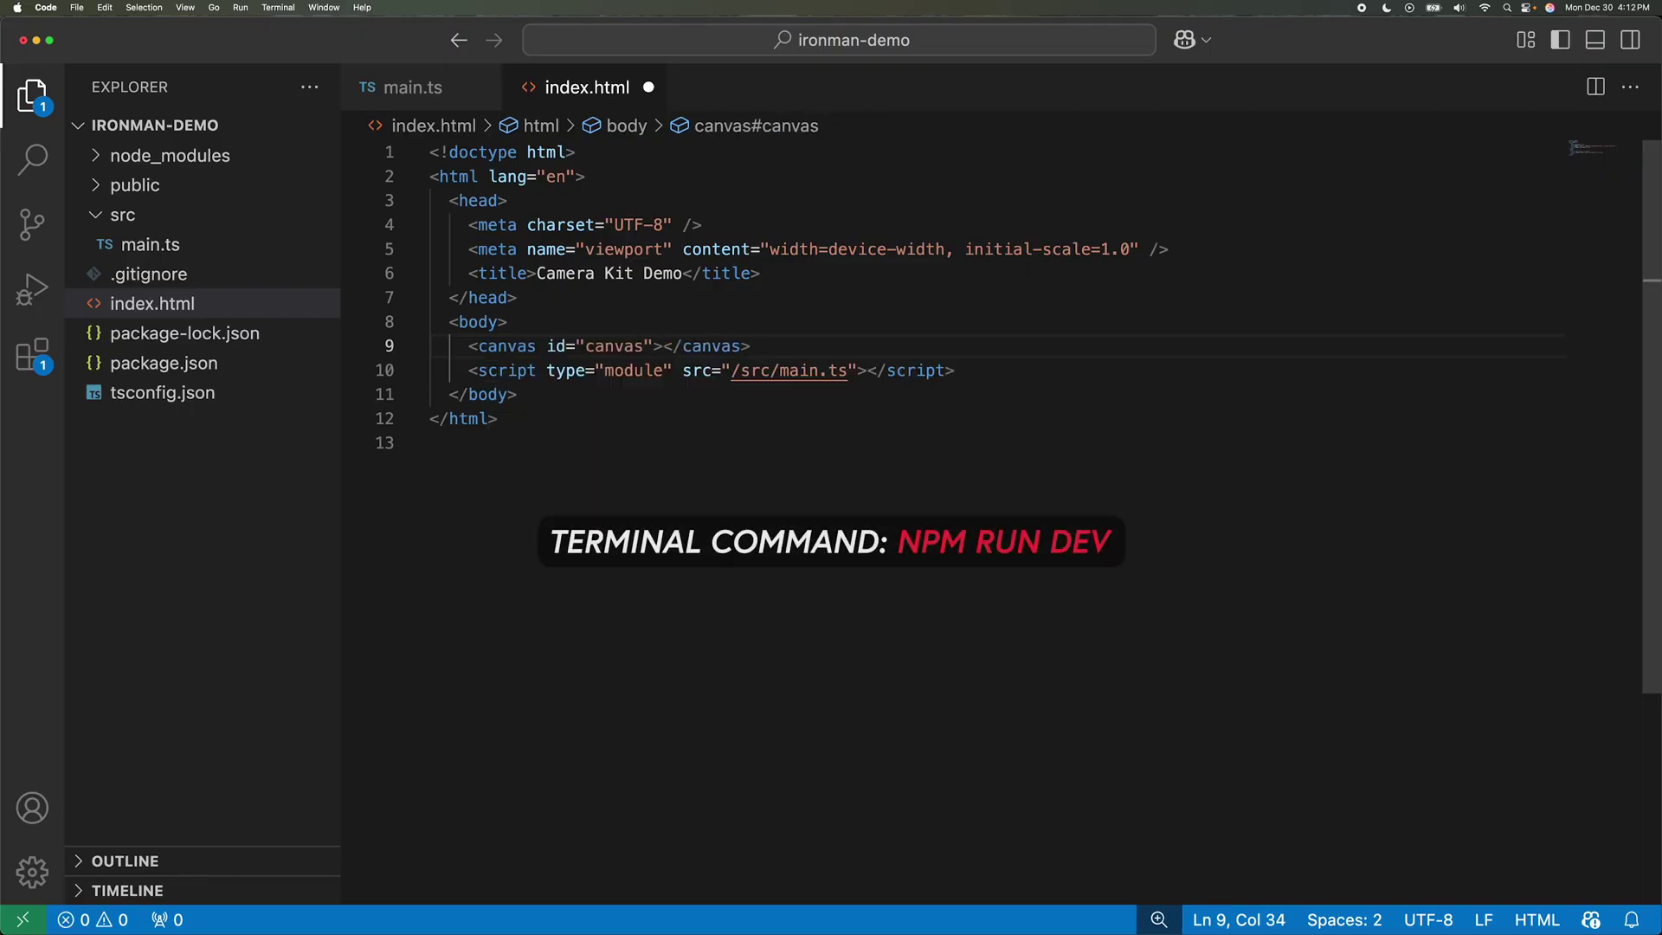
{"action": "key", "text": "super+s"}
{"action": "key", "text": "ctrl+grave"}
{"action": "type", "text": "npm"}
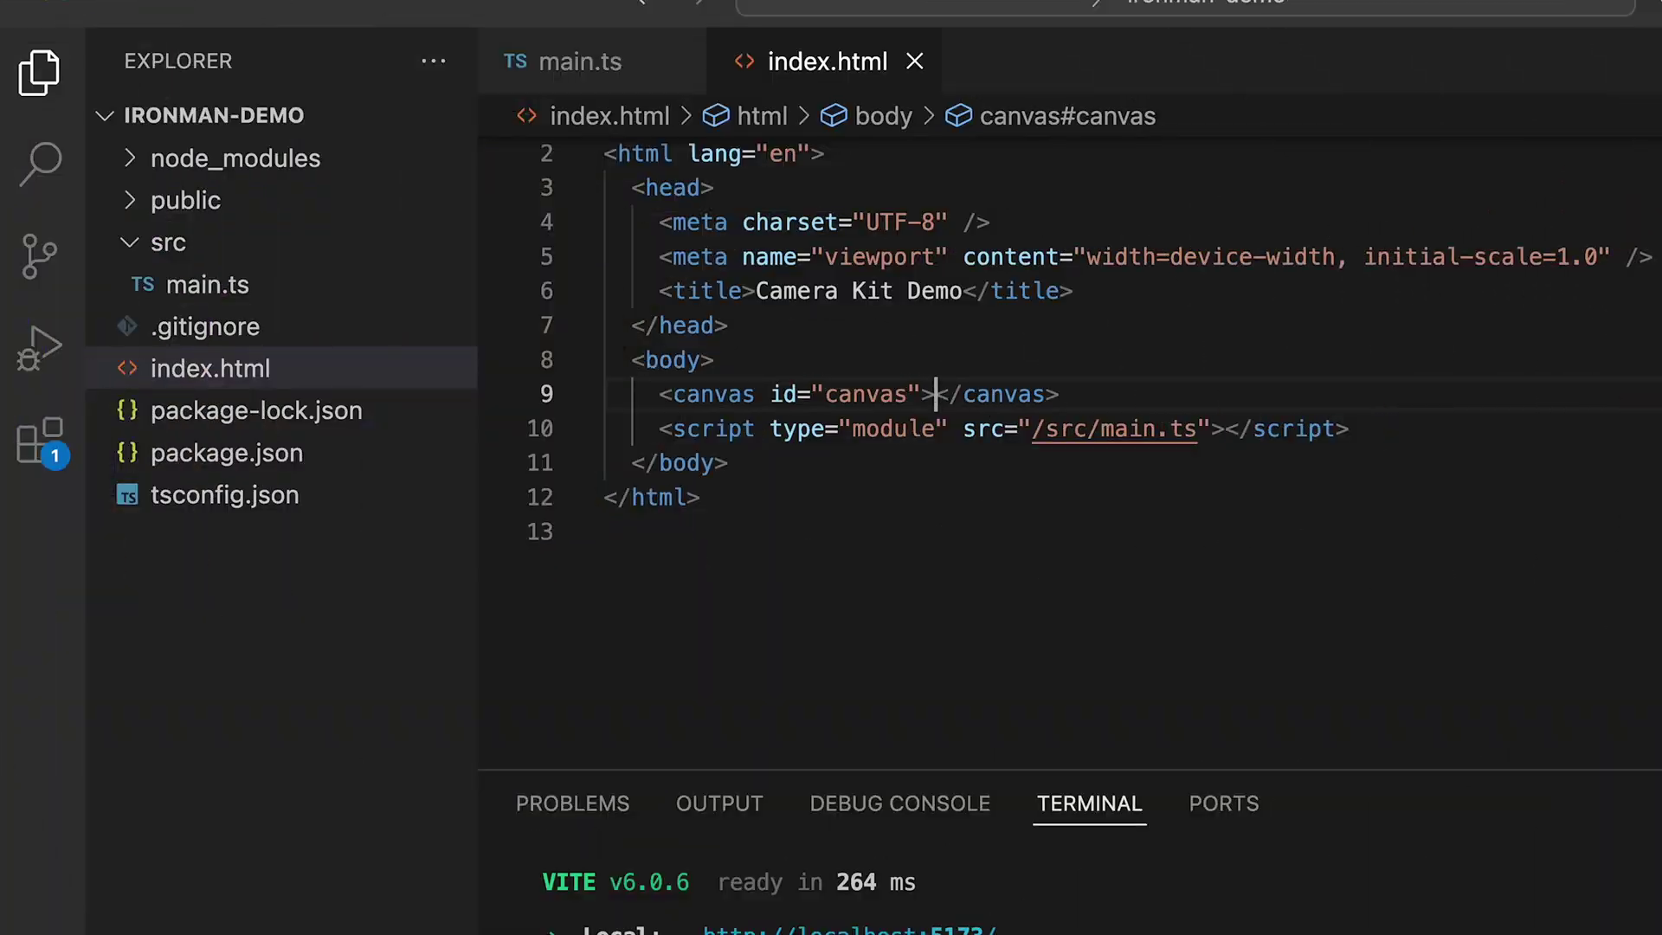
Step: Give the canvas style width: 100%, save index.html, and narrow Chrome to half width
{"action": "type", "text": "style></canvas>"}
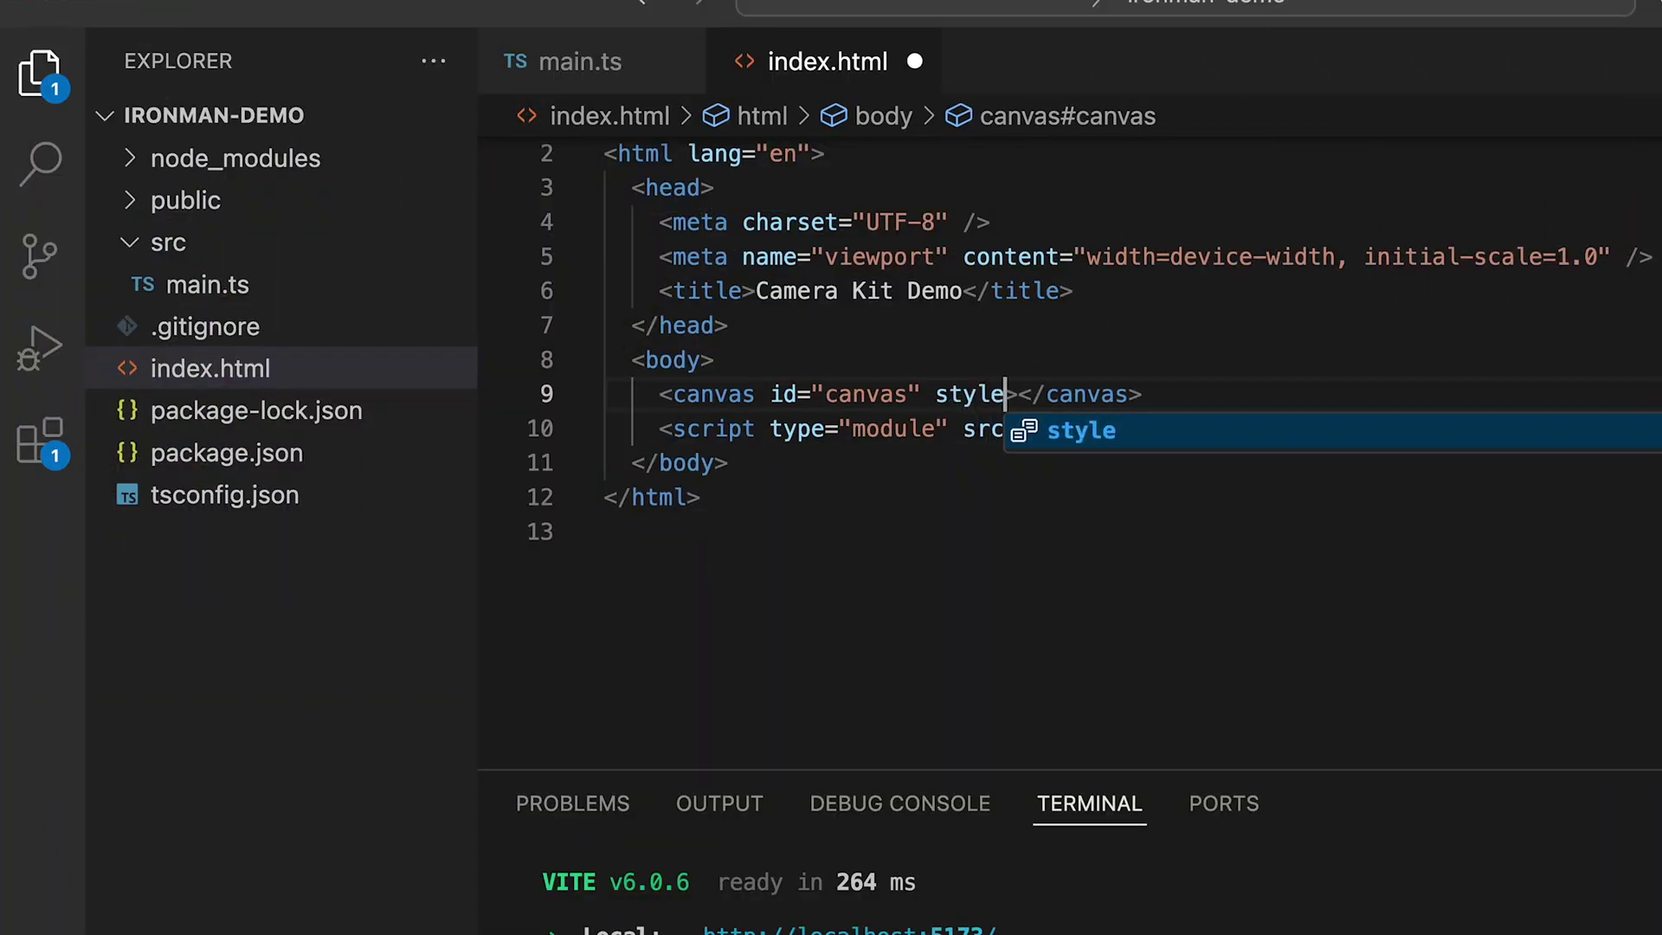
{"action": "key", "text": "Return"}
{"action": "type", "text": "wi"}
{"action": "key", "text": "Return"}
{"action": "type", "text": "100%"}
{"action": "key", "text": "ctrl+s"}
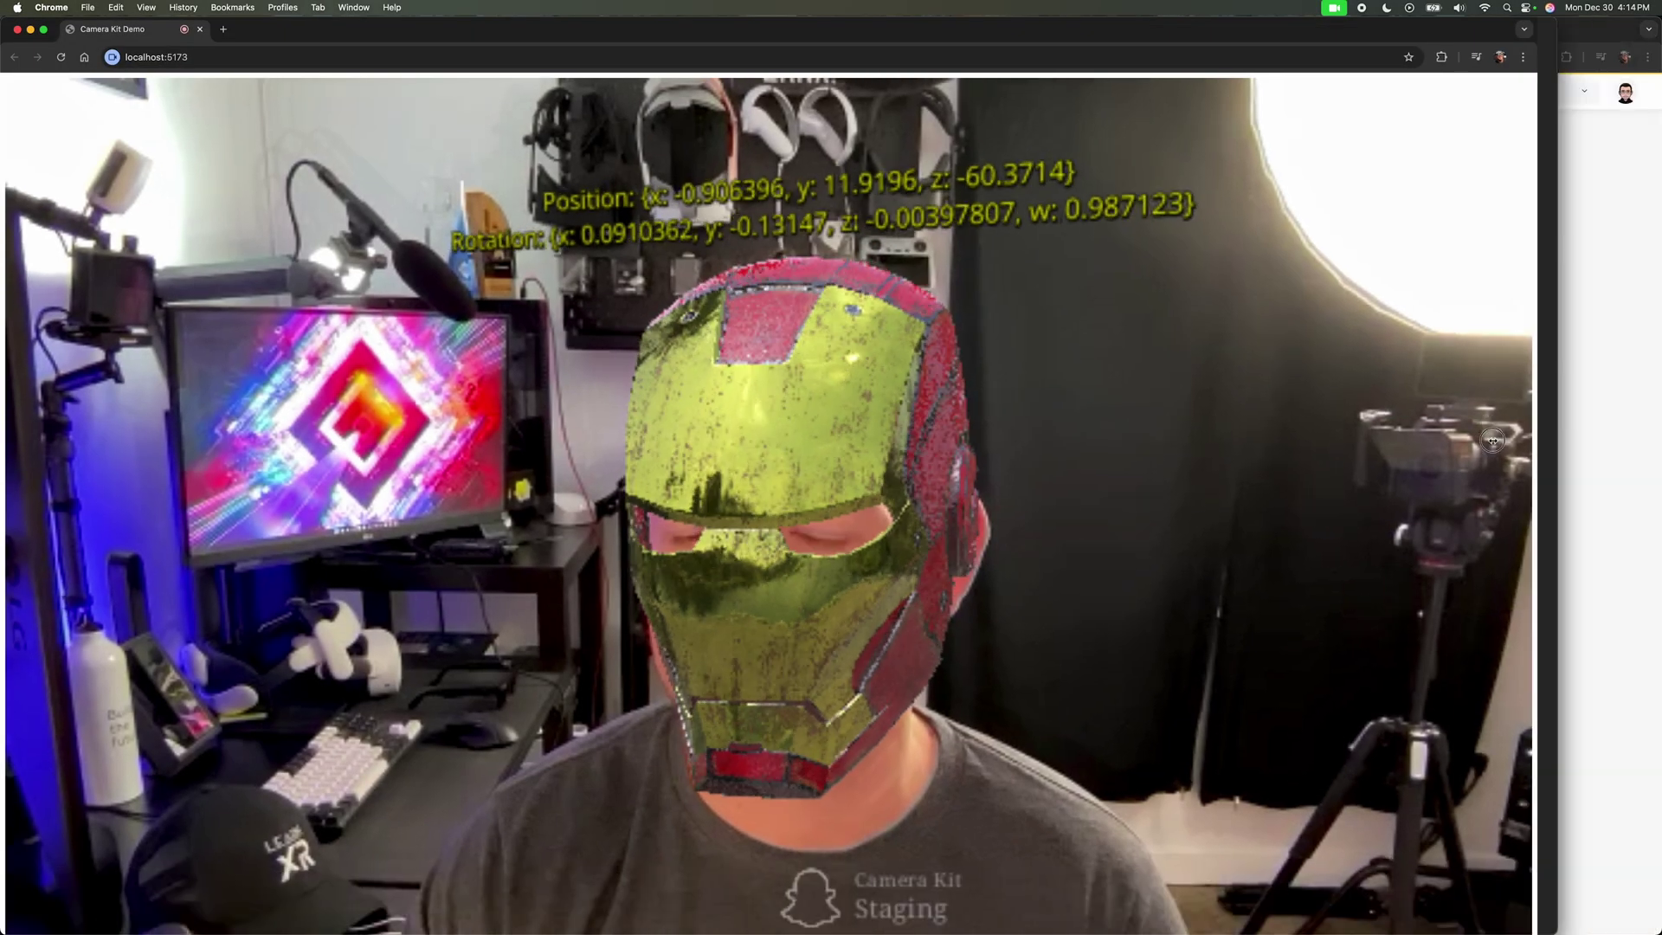
{"action": "left_click_drag", "start_coordinate": [1541, 417], "coordinate": [705, 416]}
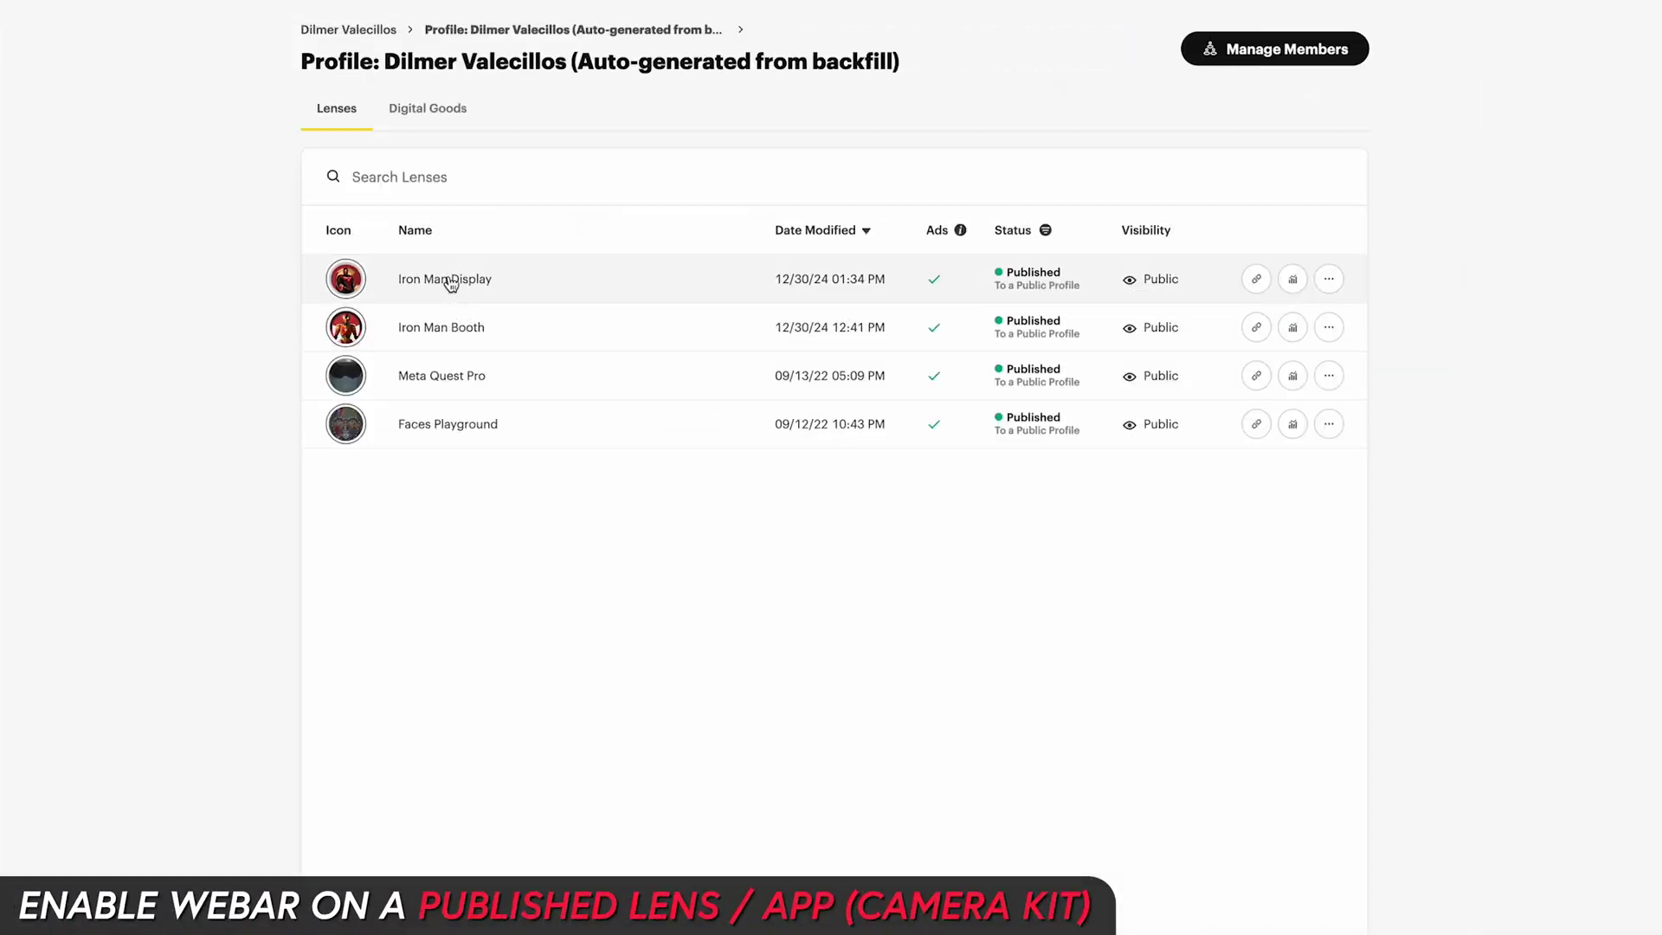
Step: Open the Iron Man Display lens and generate its WebAR lens URL
{"action": "left_click", "coordinate": [449, 279]}
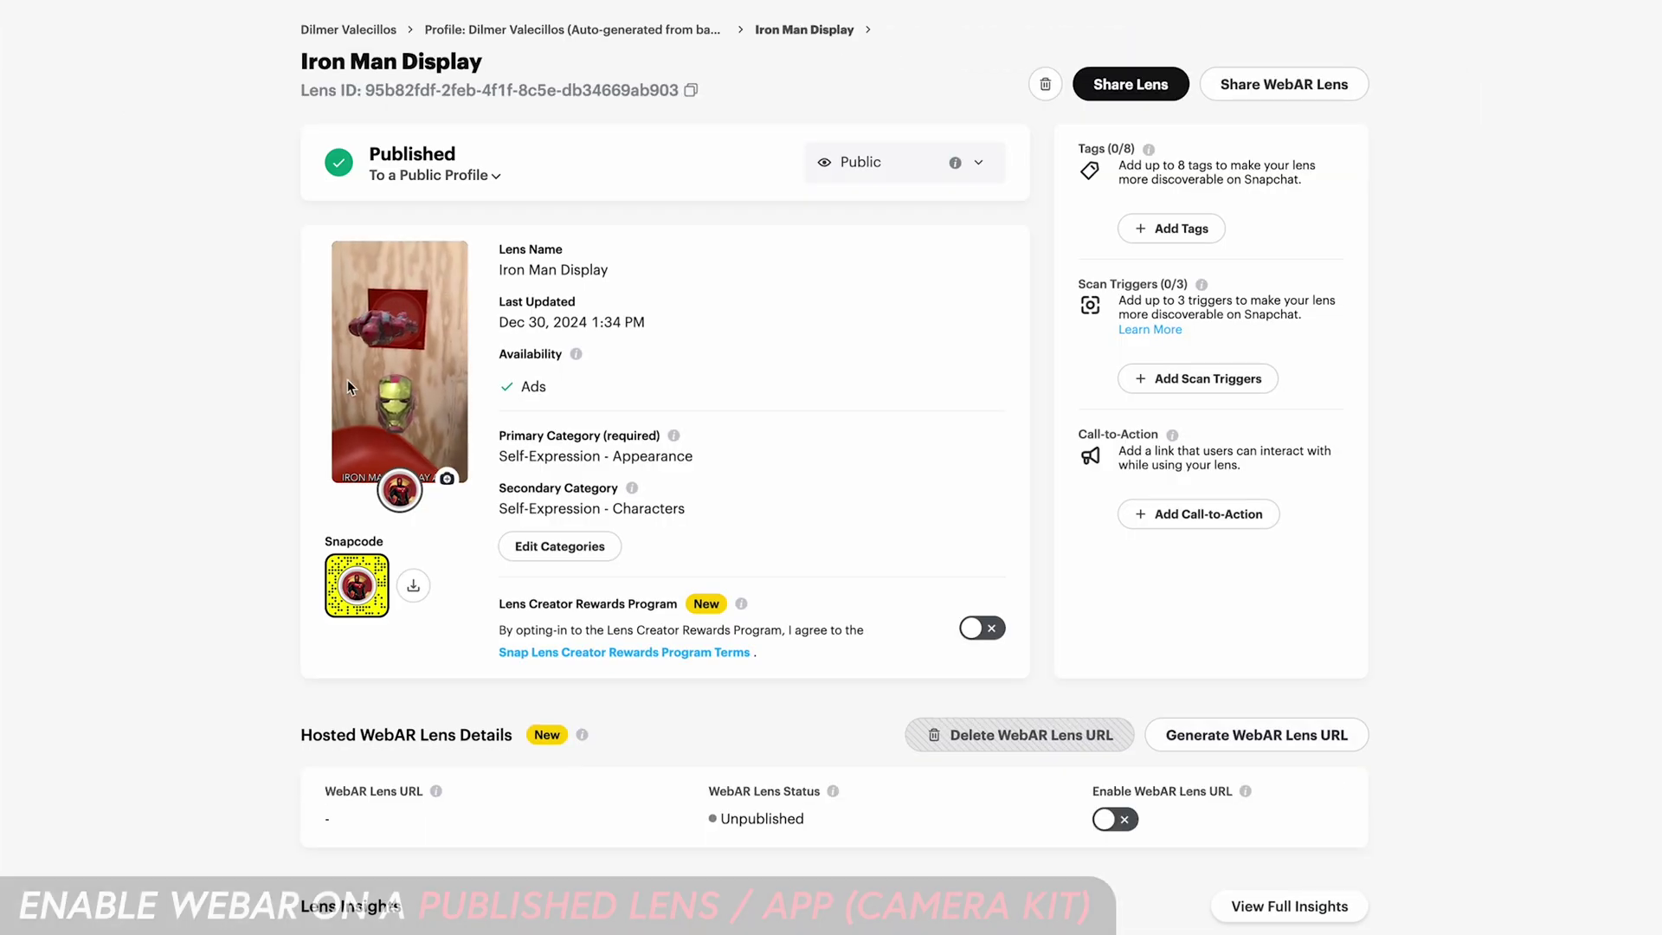
{"action": "left_click", "coordinate": [1105, 821]}
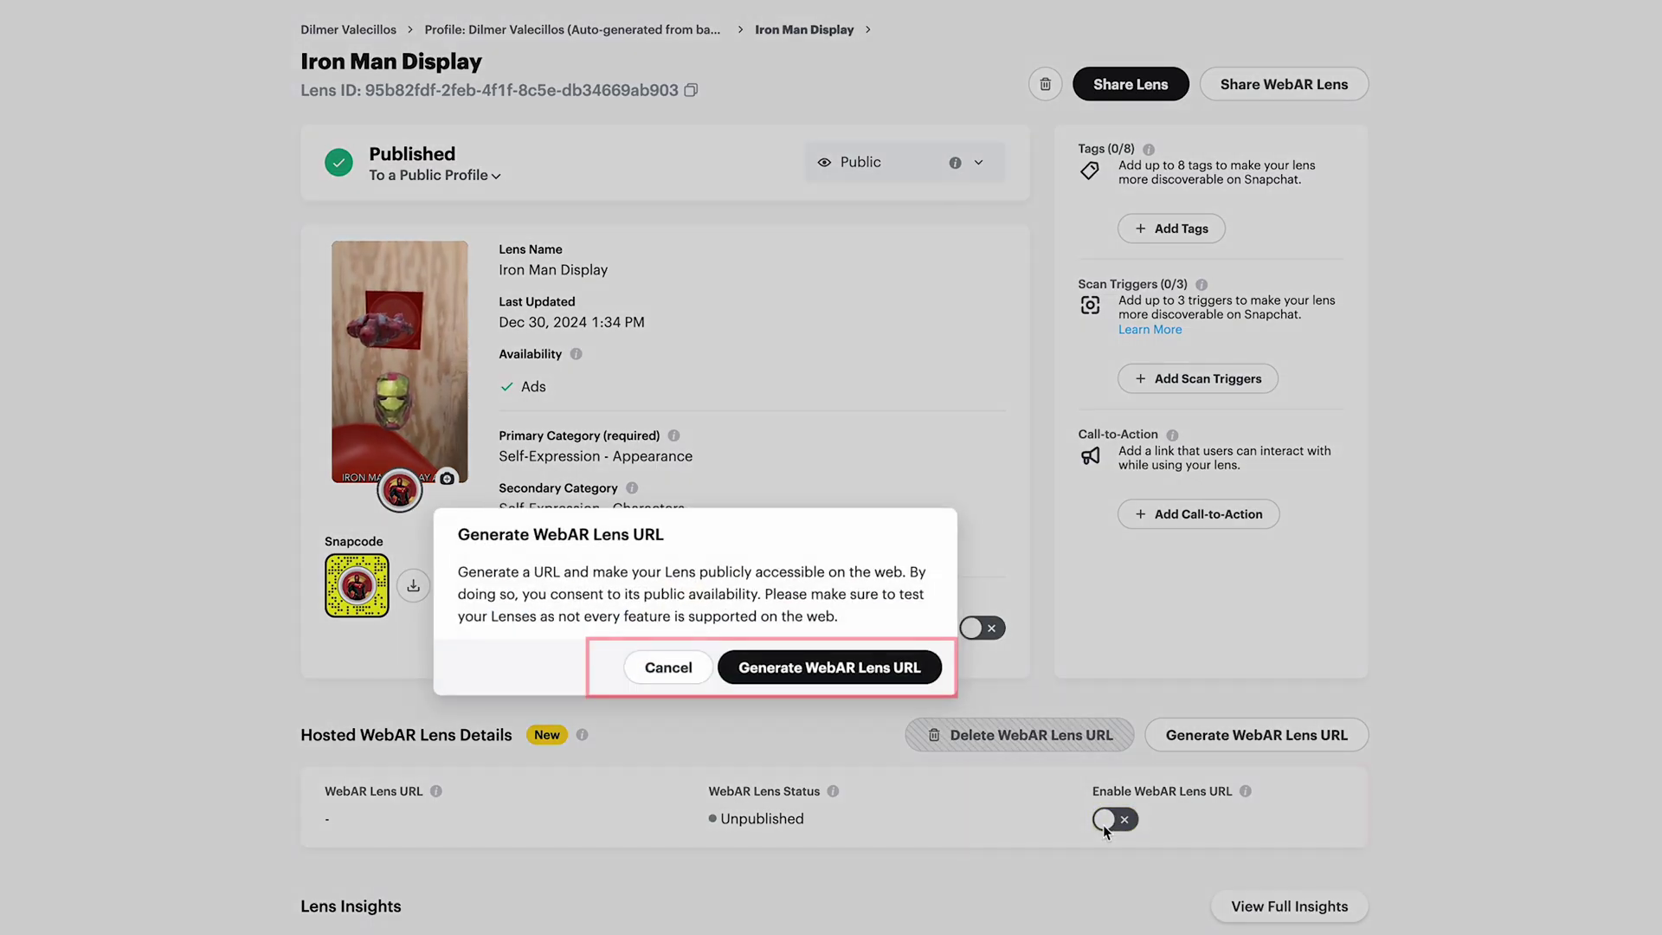
{"action": "left_click", "coordinate": [865, 668]}
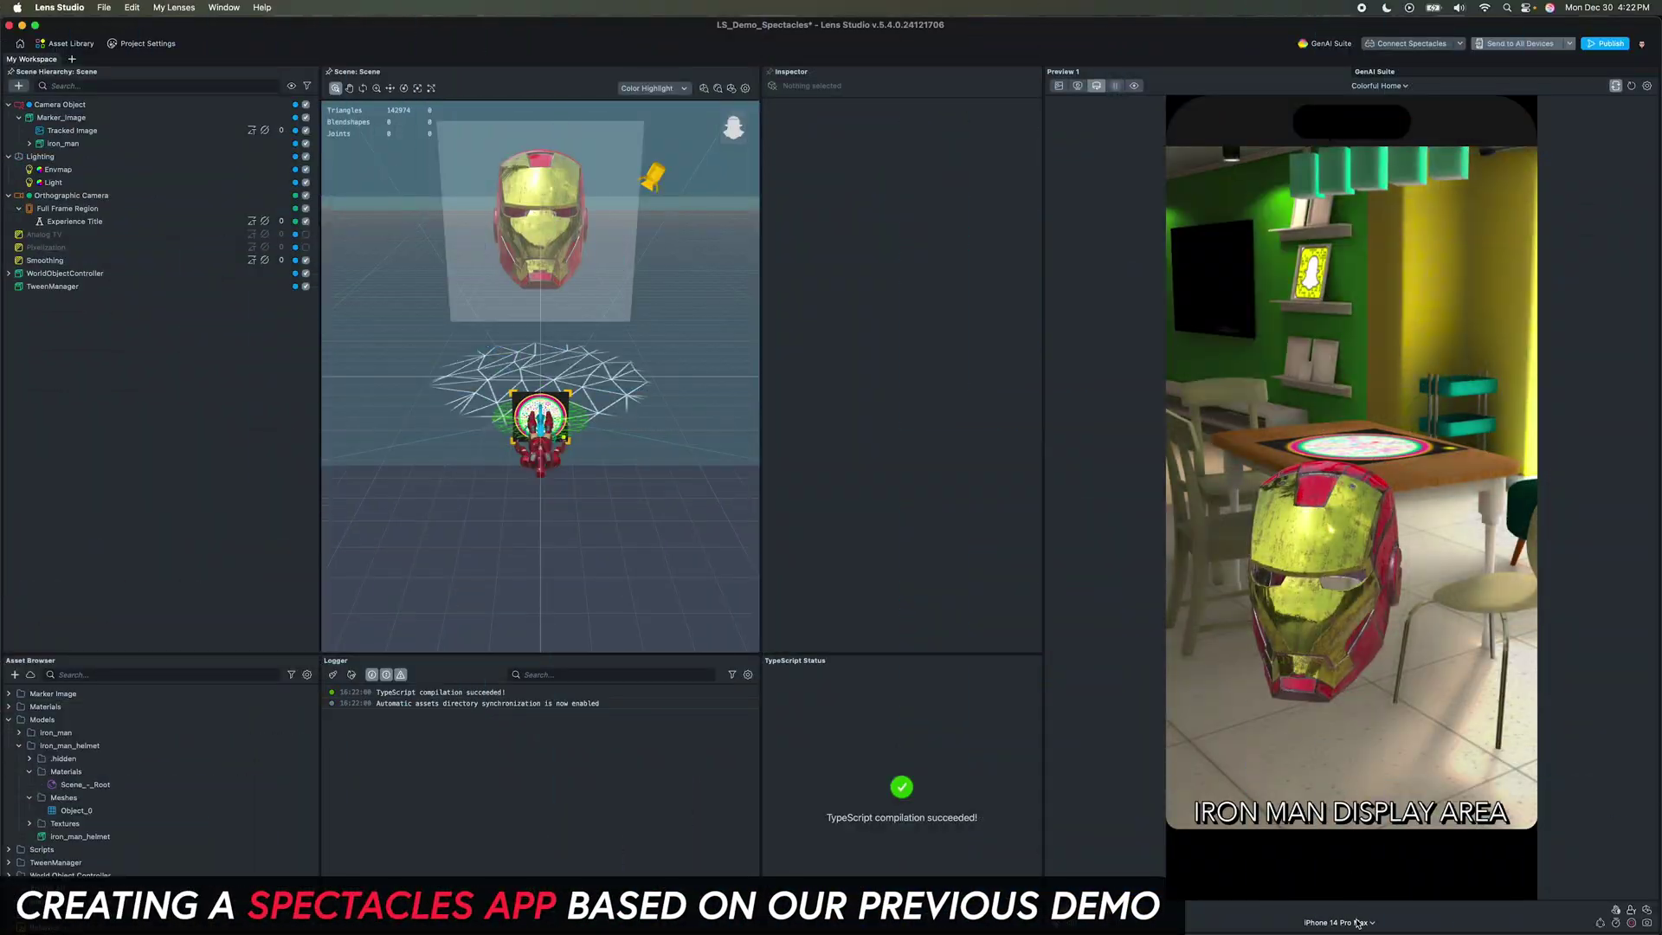
Step: Preview the lens on Spectacles (2024) with fullscreen Spectacles simulation enabled
{"action": "left_click", "coordinate": [1356, 923]}
{"action": "left_click", "coordinate": [1342, 720]}
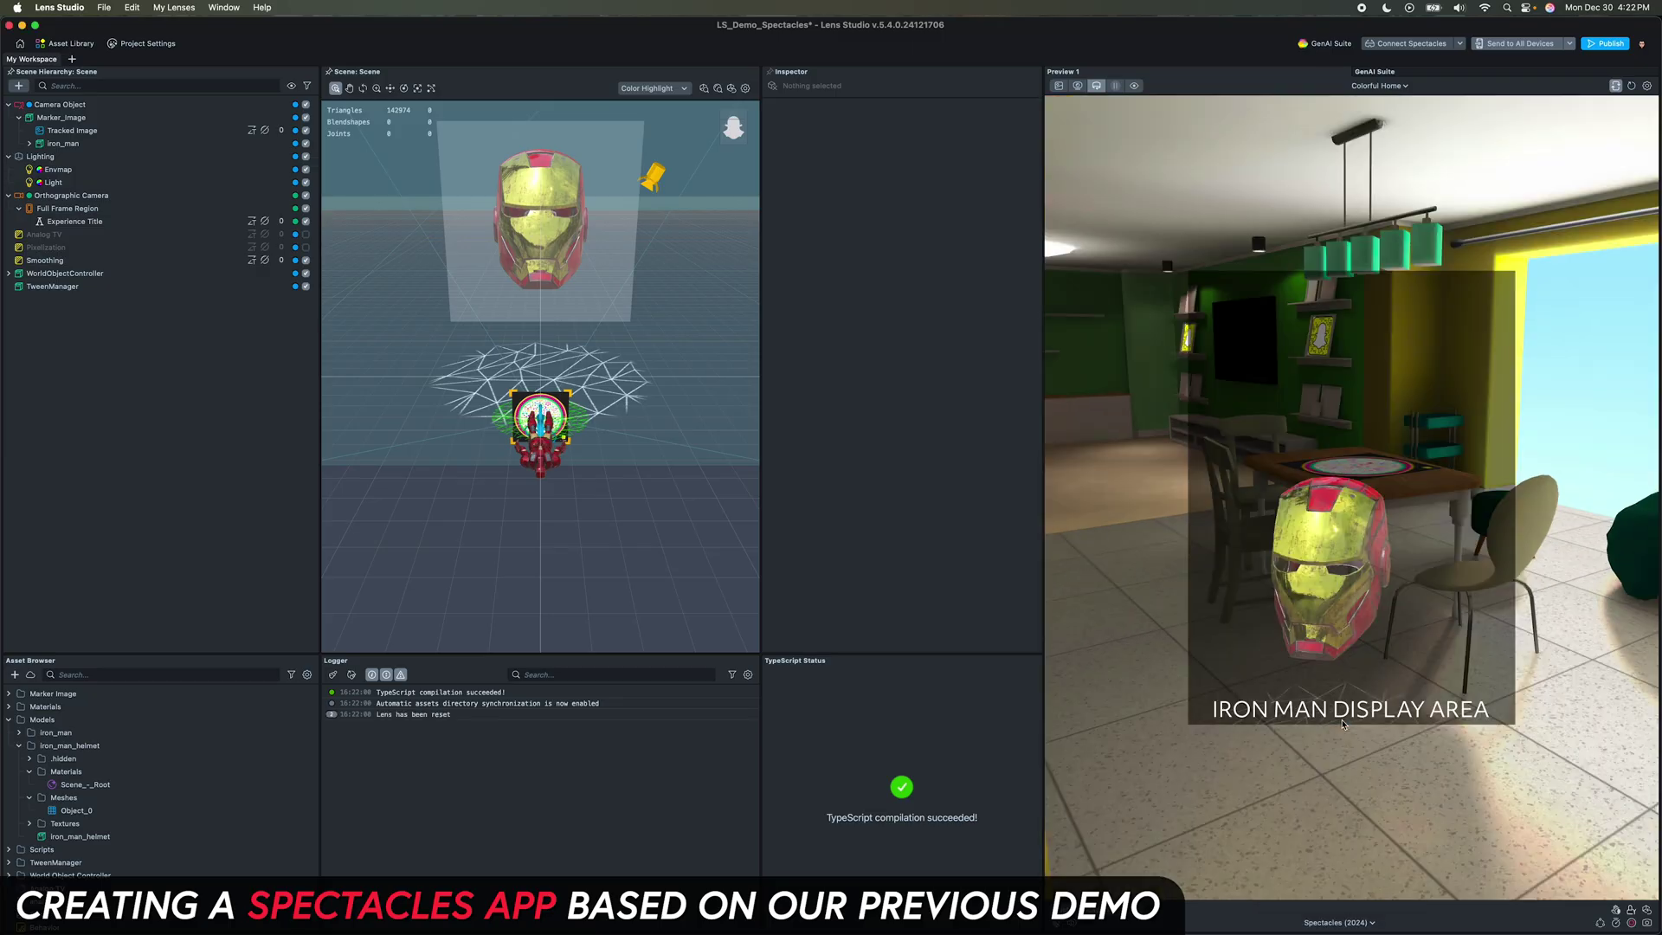
{"action": "right_click_drag", "start_coordinate": [1342, 687], "coordinate": [1327, 618]}
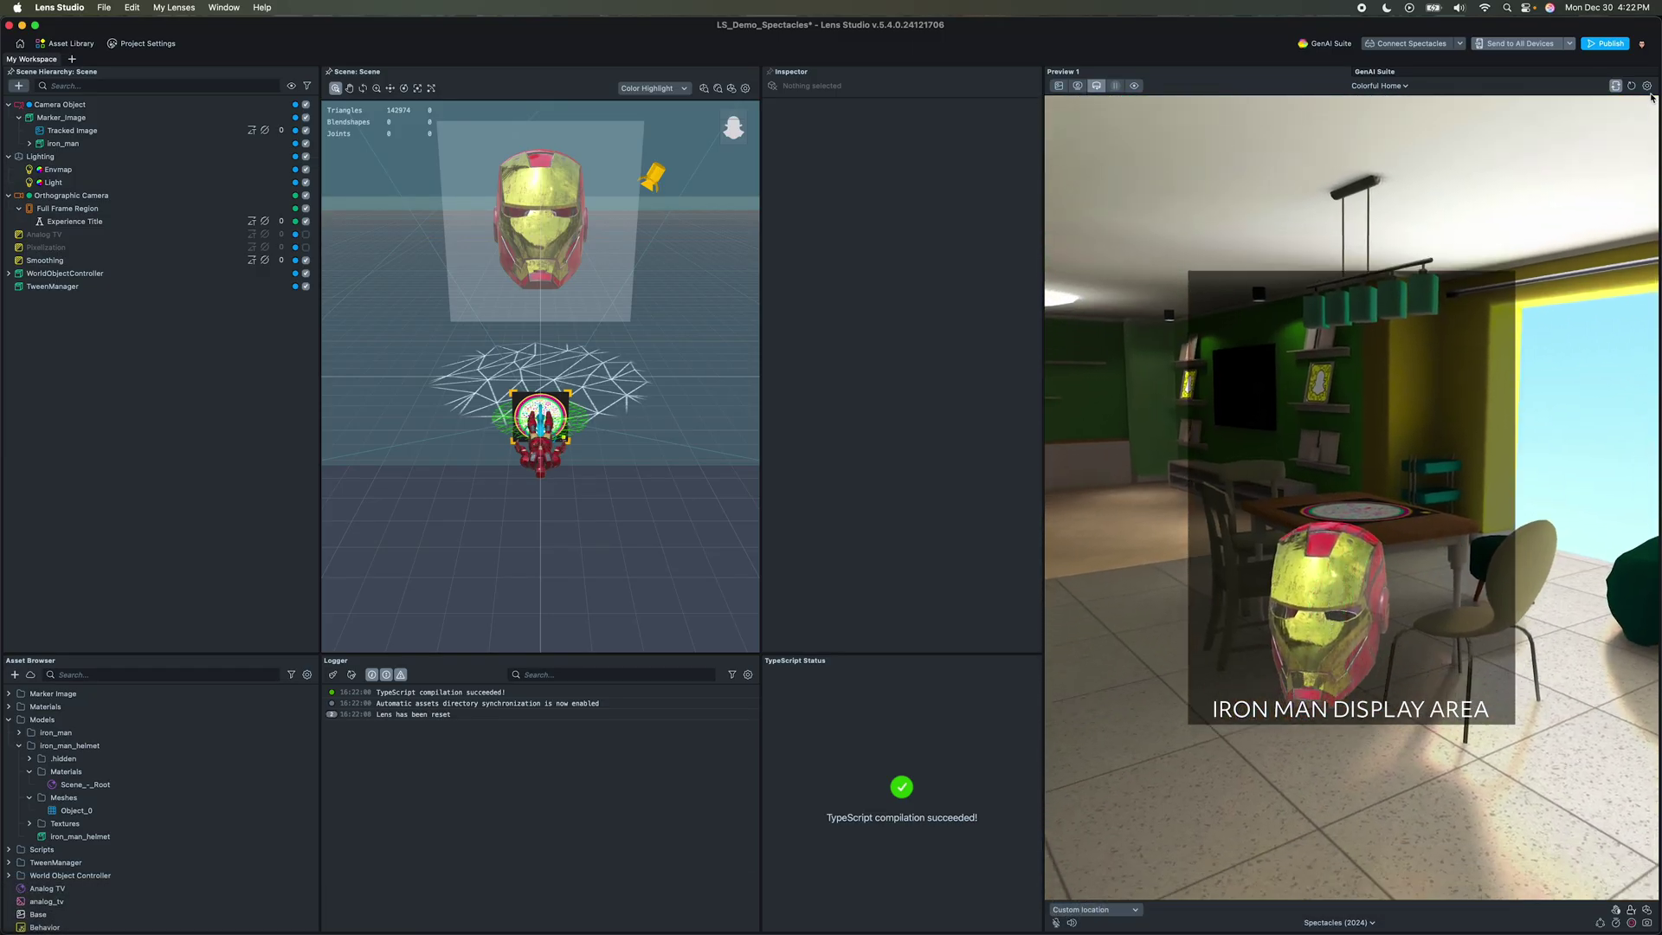
{"action": "left_click", "coordinate": [1577, 213]}
{"action": "mouse_move", "coordinate": [1411, 408]}
{"action": "right_mouse_down"}
{"action": "mouse_move", "coordinate": [1325, 438]}
{"action": "mouse_move", "coordinate": [1413, 452]}
{"action": "mouse_move", "coordinate": [1399, 429]}
{"action": "right_mouse_up"}
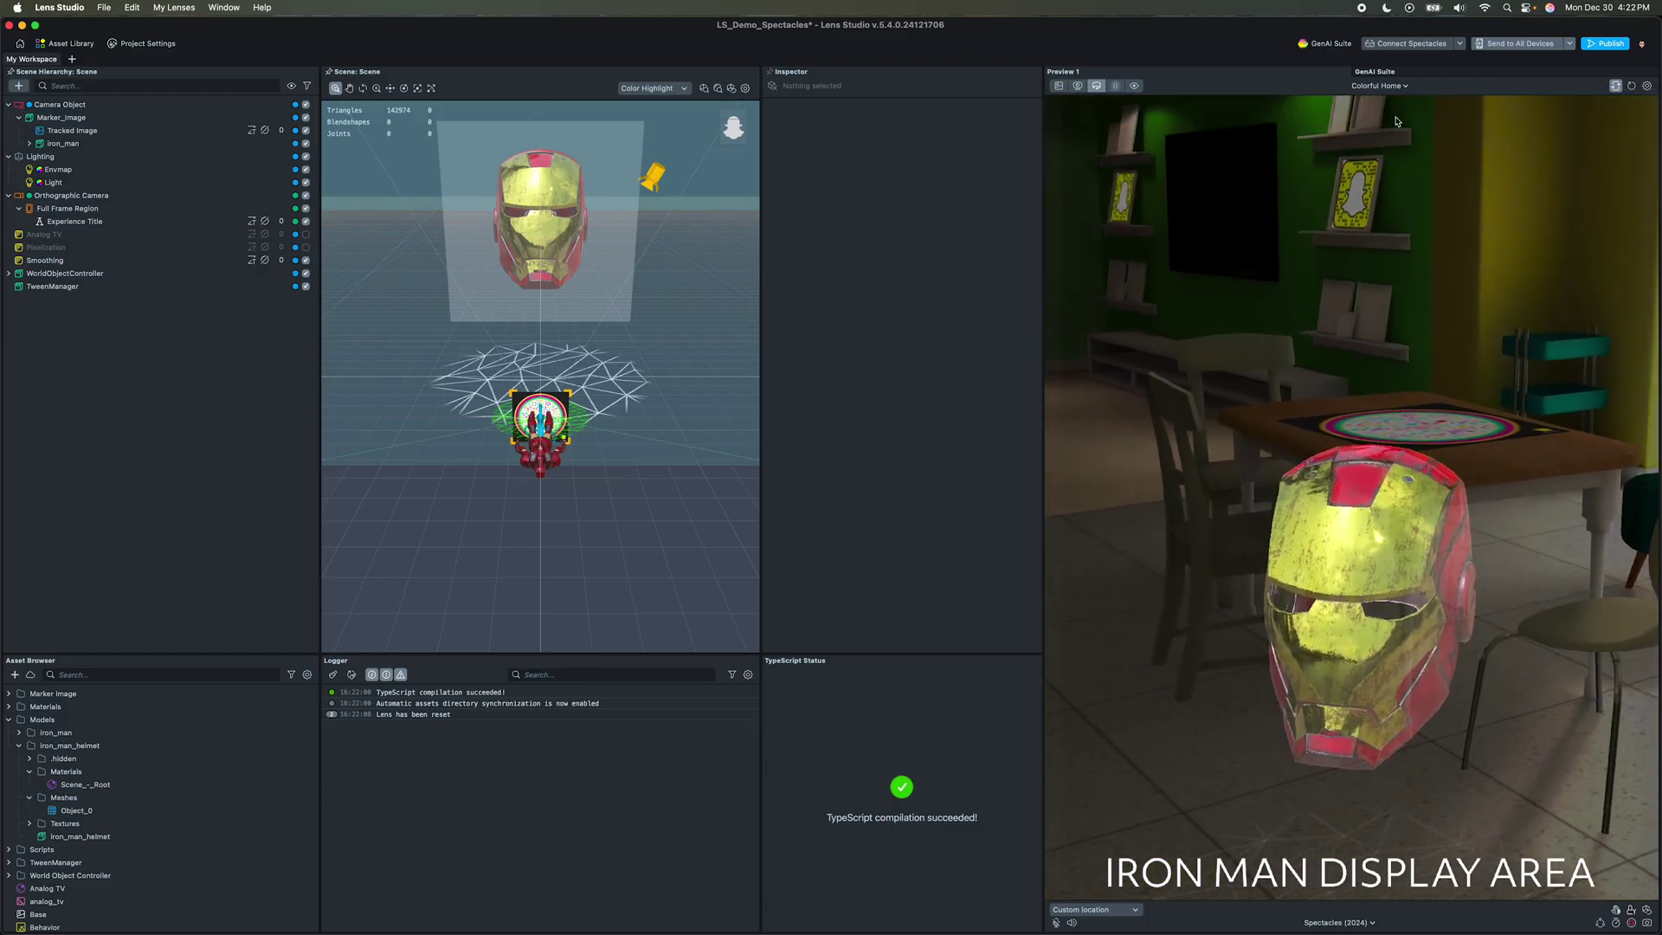
Step: Switch the preview environment to Evening Room after trying Evening Outdoor
{"action": "left_click", "coordinate": [1378, 85]}
{"action": "left_click", "coordinate": [1393, 131]}
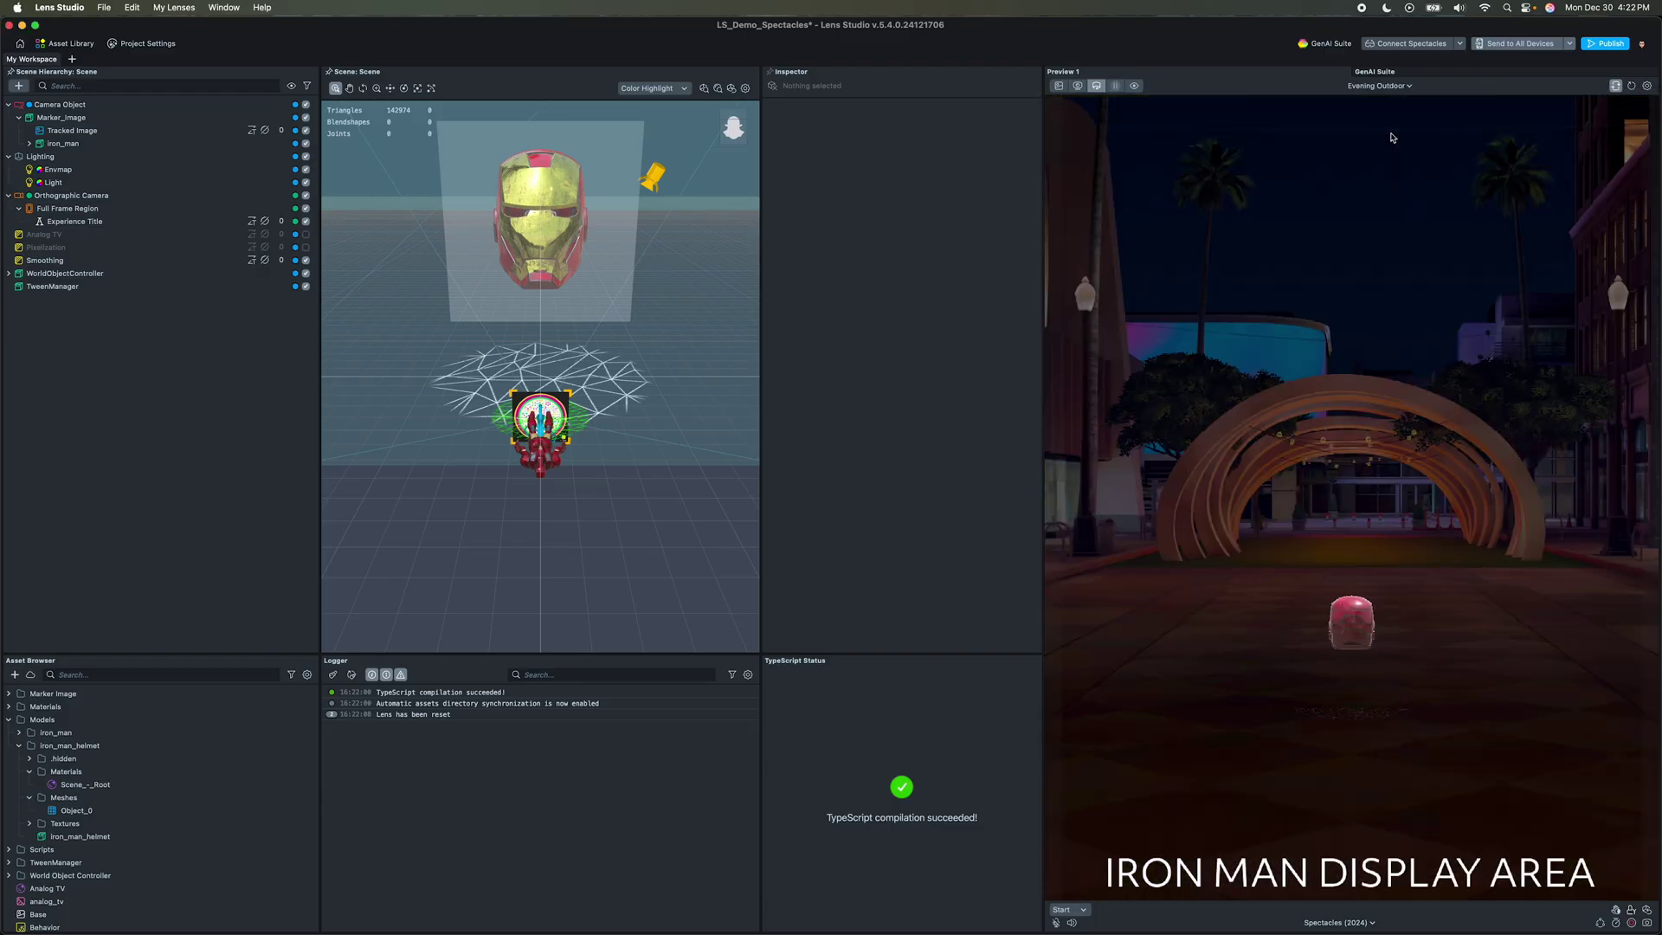
{"action": "left_click", "coordinate": [1378, 86]}
{"action": "left_click", "coordinate": [1393, 156]}
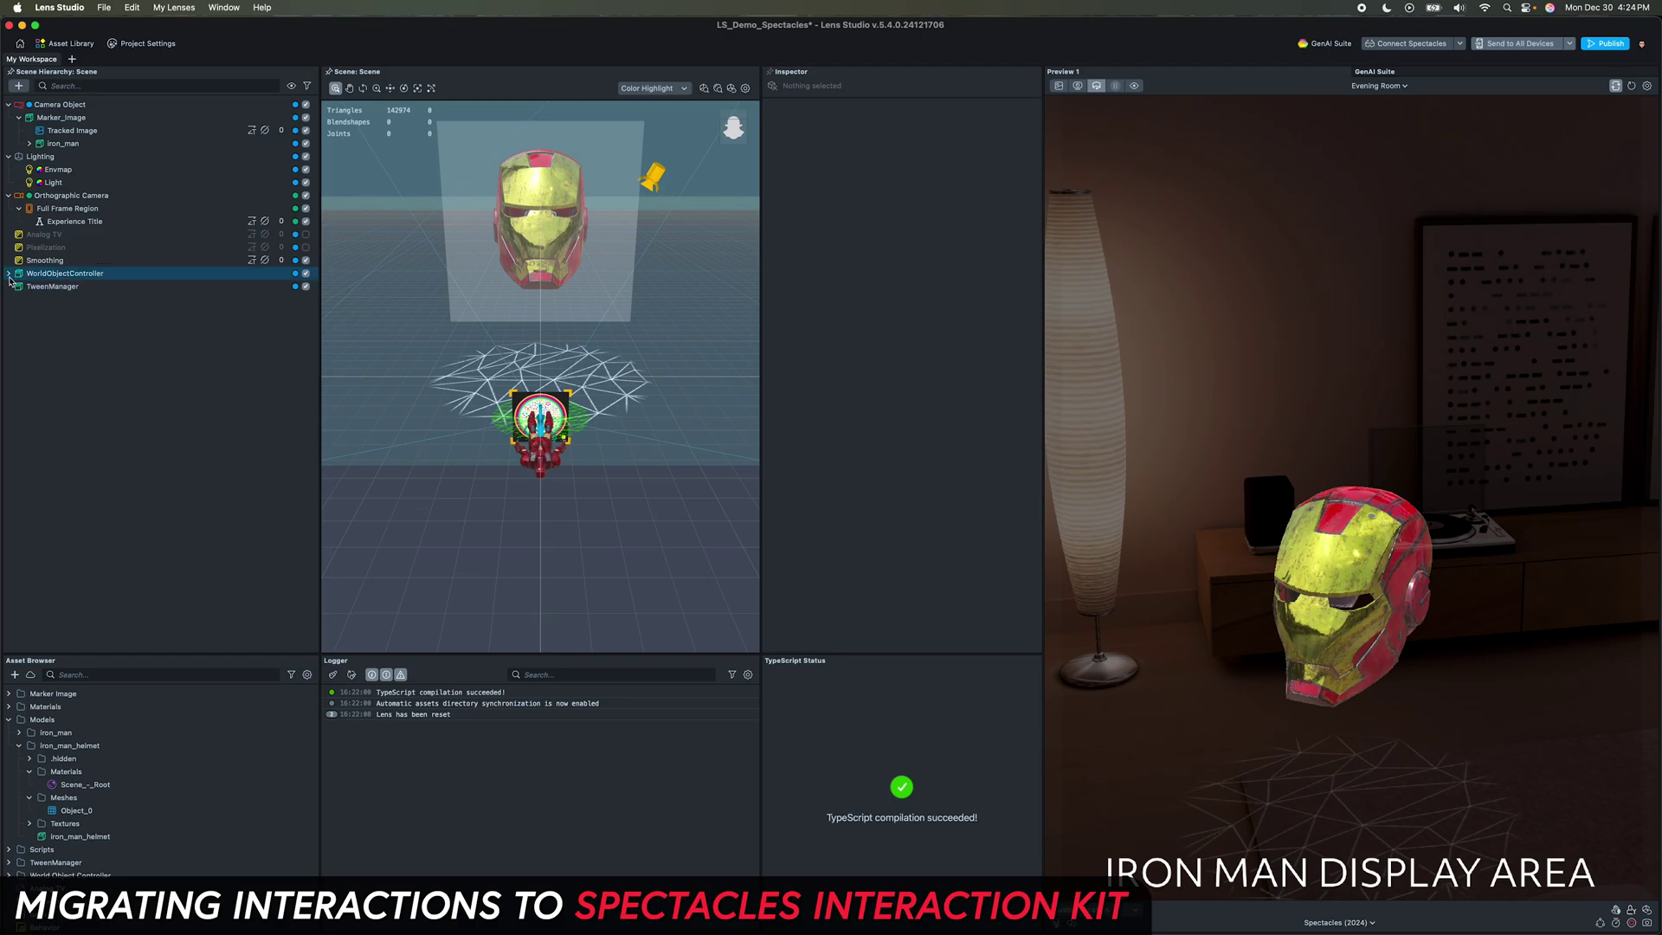
Step: Move iron_man_helmet out of WorldObjectController, then delete WorldObjectController
{"action": "left_click", "coordinate": [9, 274]}
{"action": "left_click", "coordinate": [49, 286]}
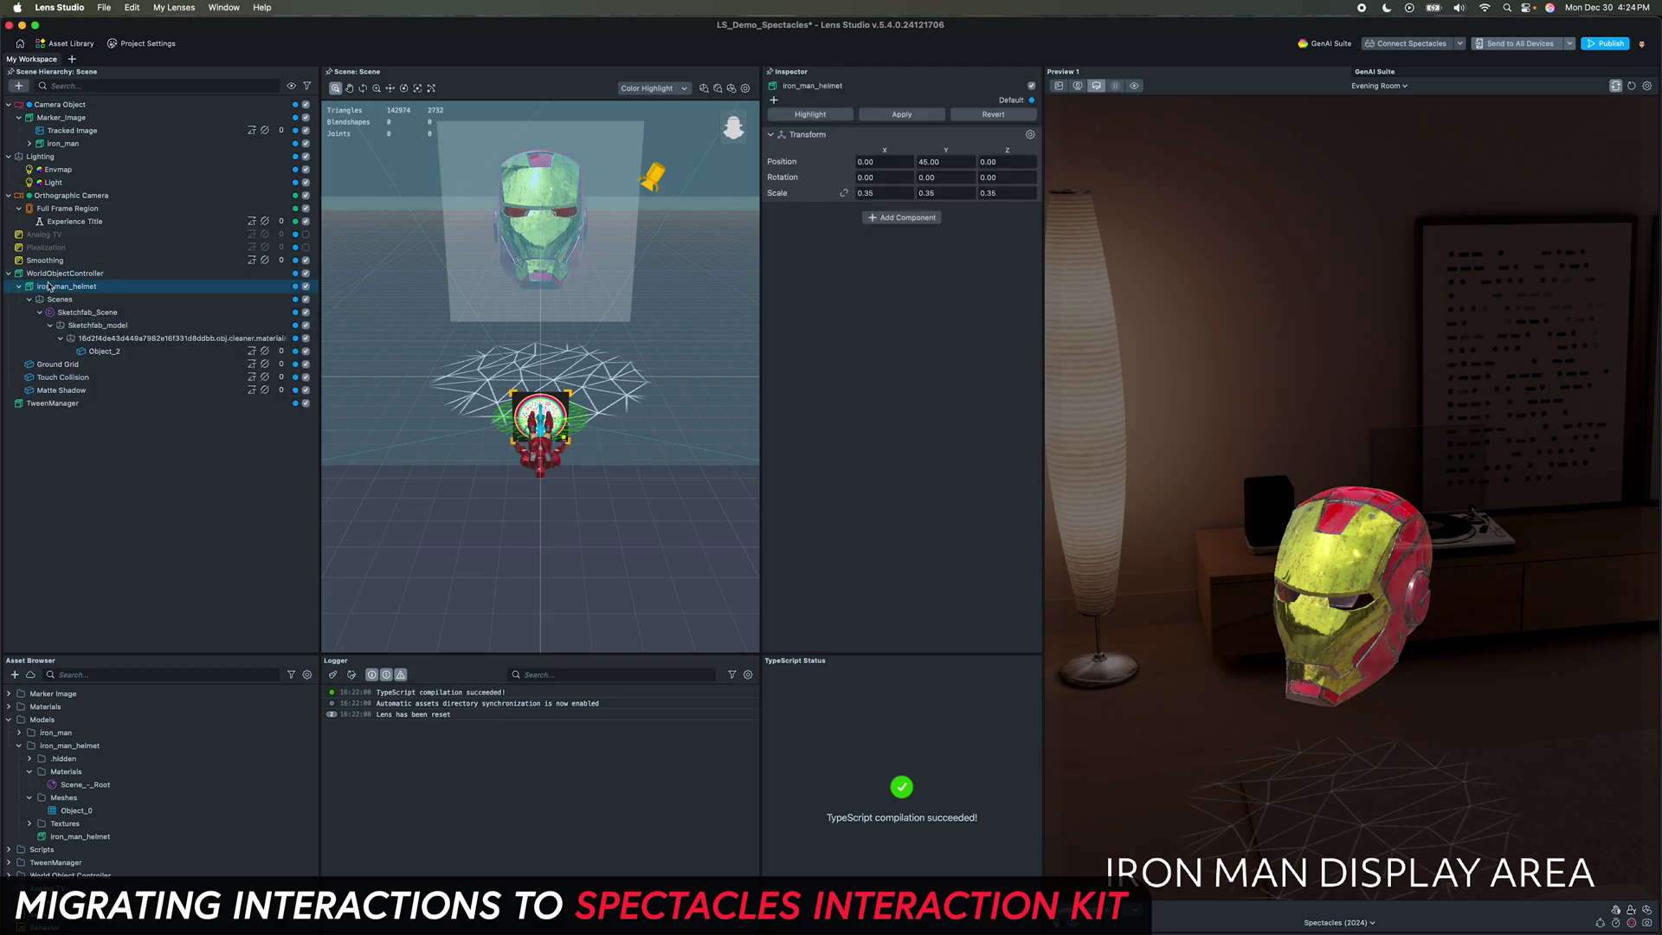
{"action": "left_click_drag", "start_coordinate": [56, 291], "coordinate": [61, 424]}
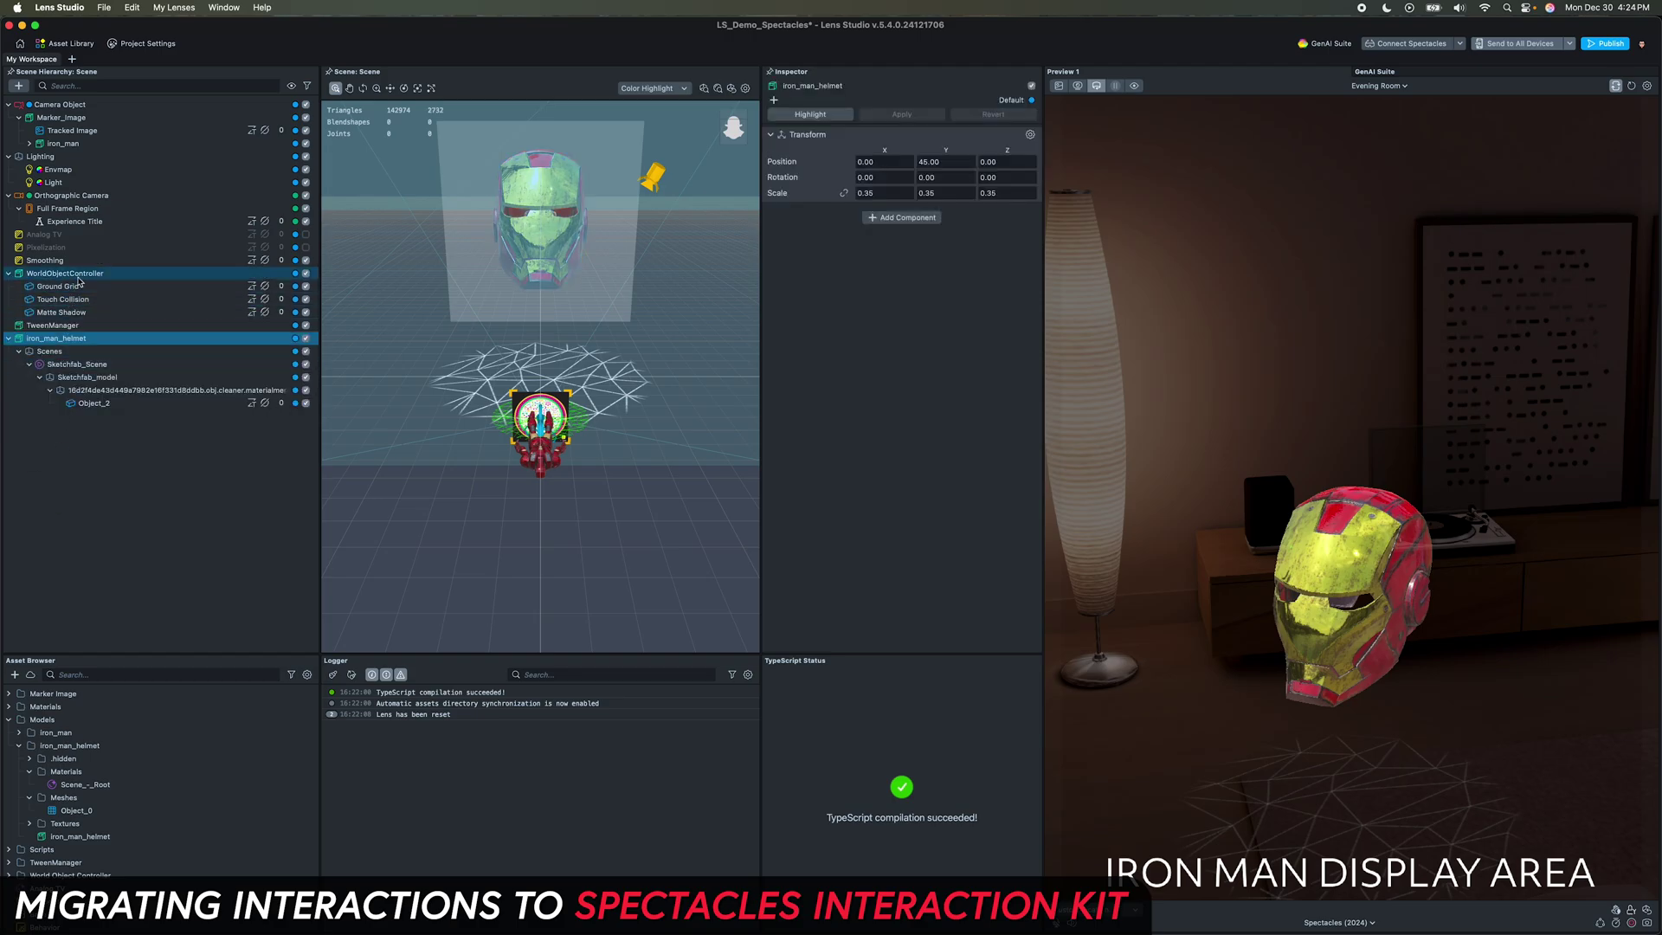
{"action": "left_click", "coordinate": [74, 275]}
{"action": "key", "text": "Delete"}
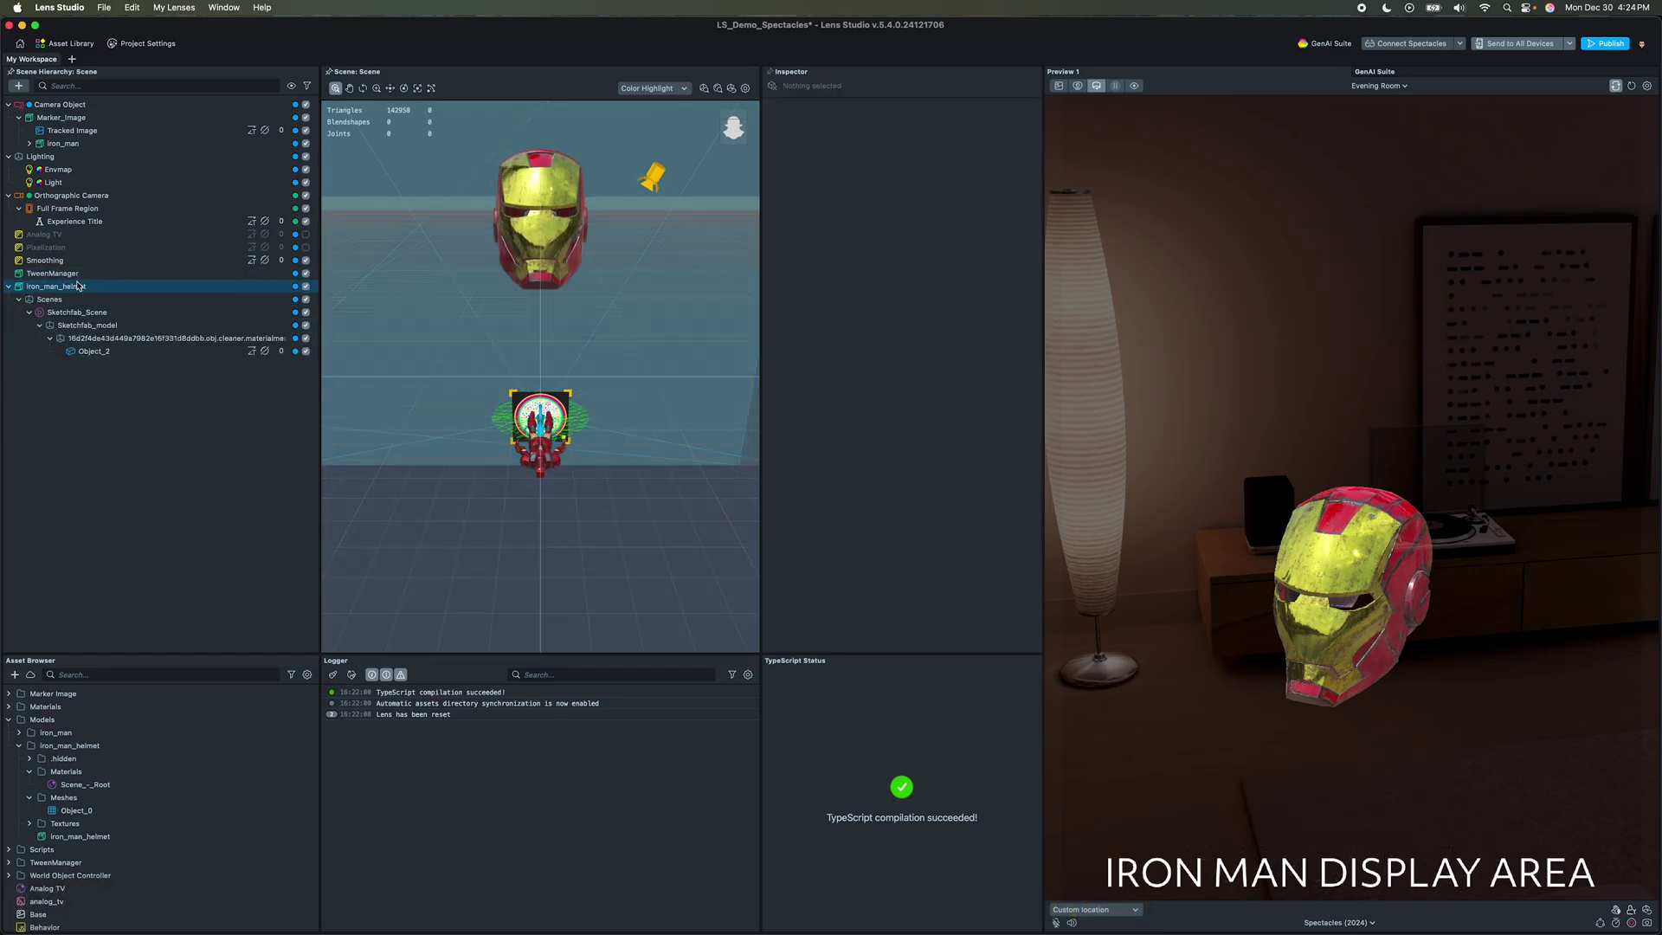
Step: Set the helmet's position to Y 5 and Z -100, and save the project
{"action": "left_click", "coordinate": [78, 285]}
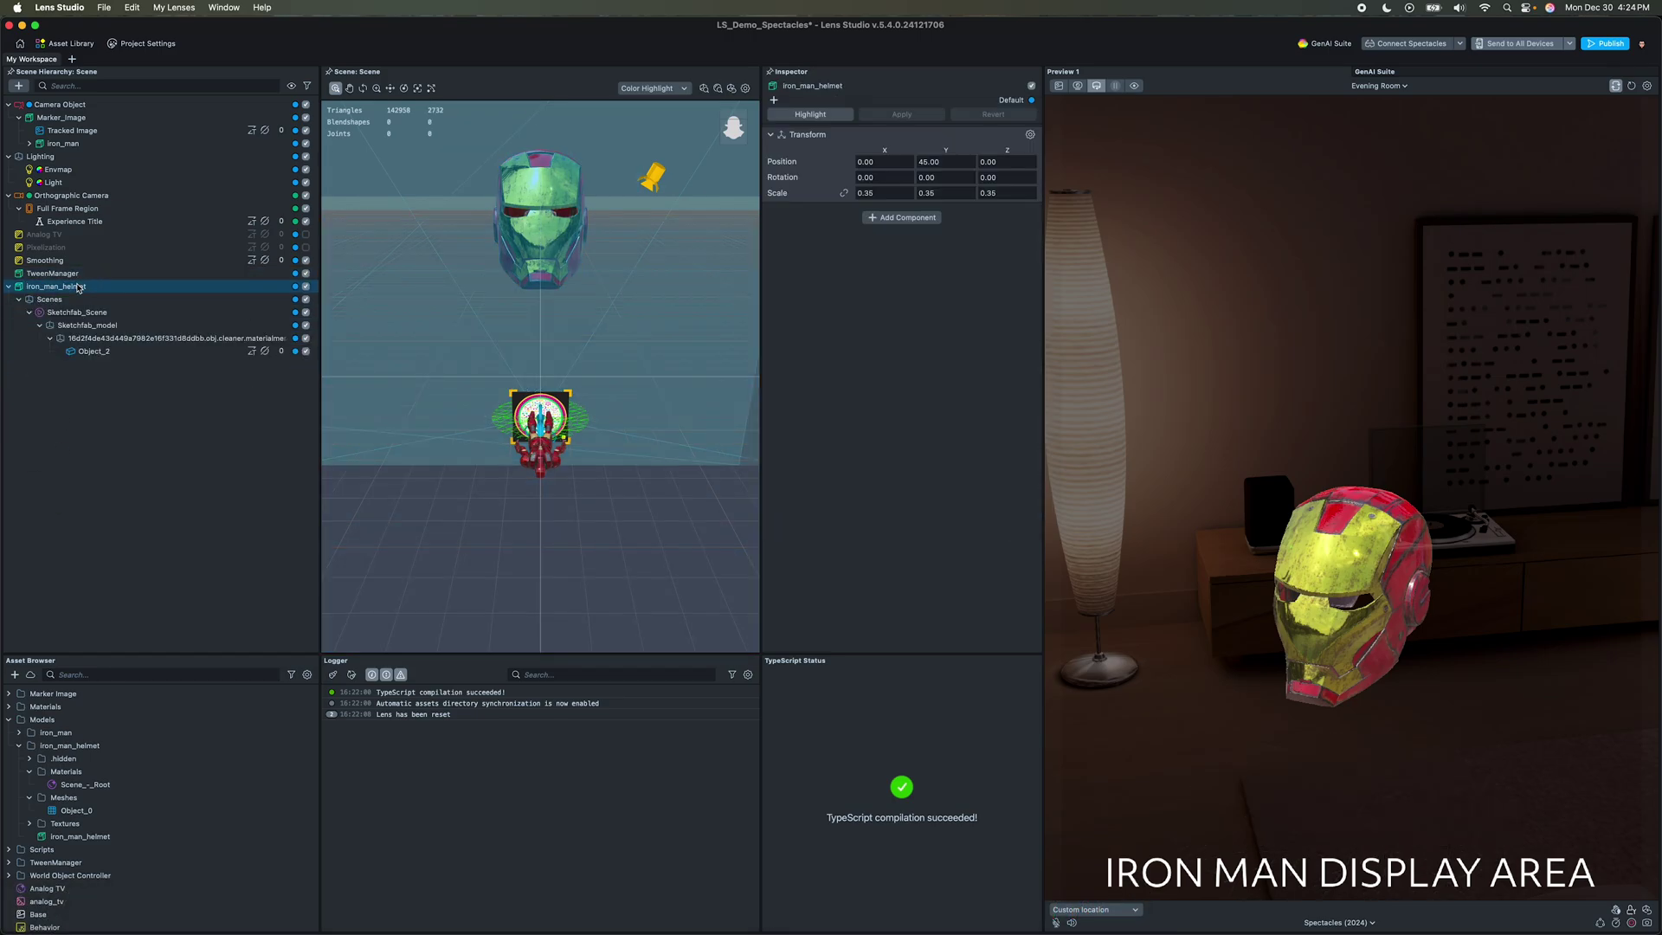
{"action": "left_click", "coordinate": [954, 158]}
{"action": "type", "text": "5"}
{"action": "key", "text": "Tab"}
{"action": "type", "text": "-100"}
{"action": "key", "text": "Return"}
{"action": "key", "text": "cmd+s"}
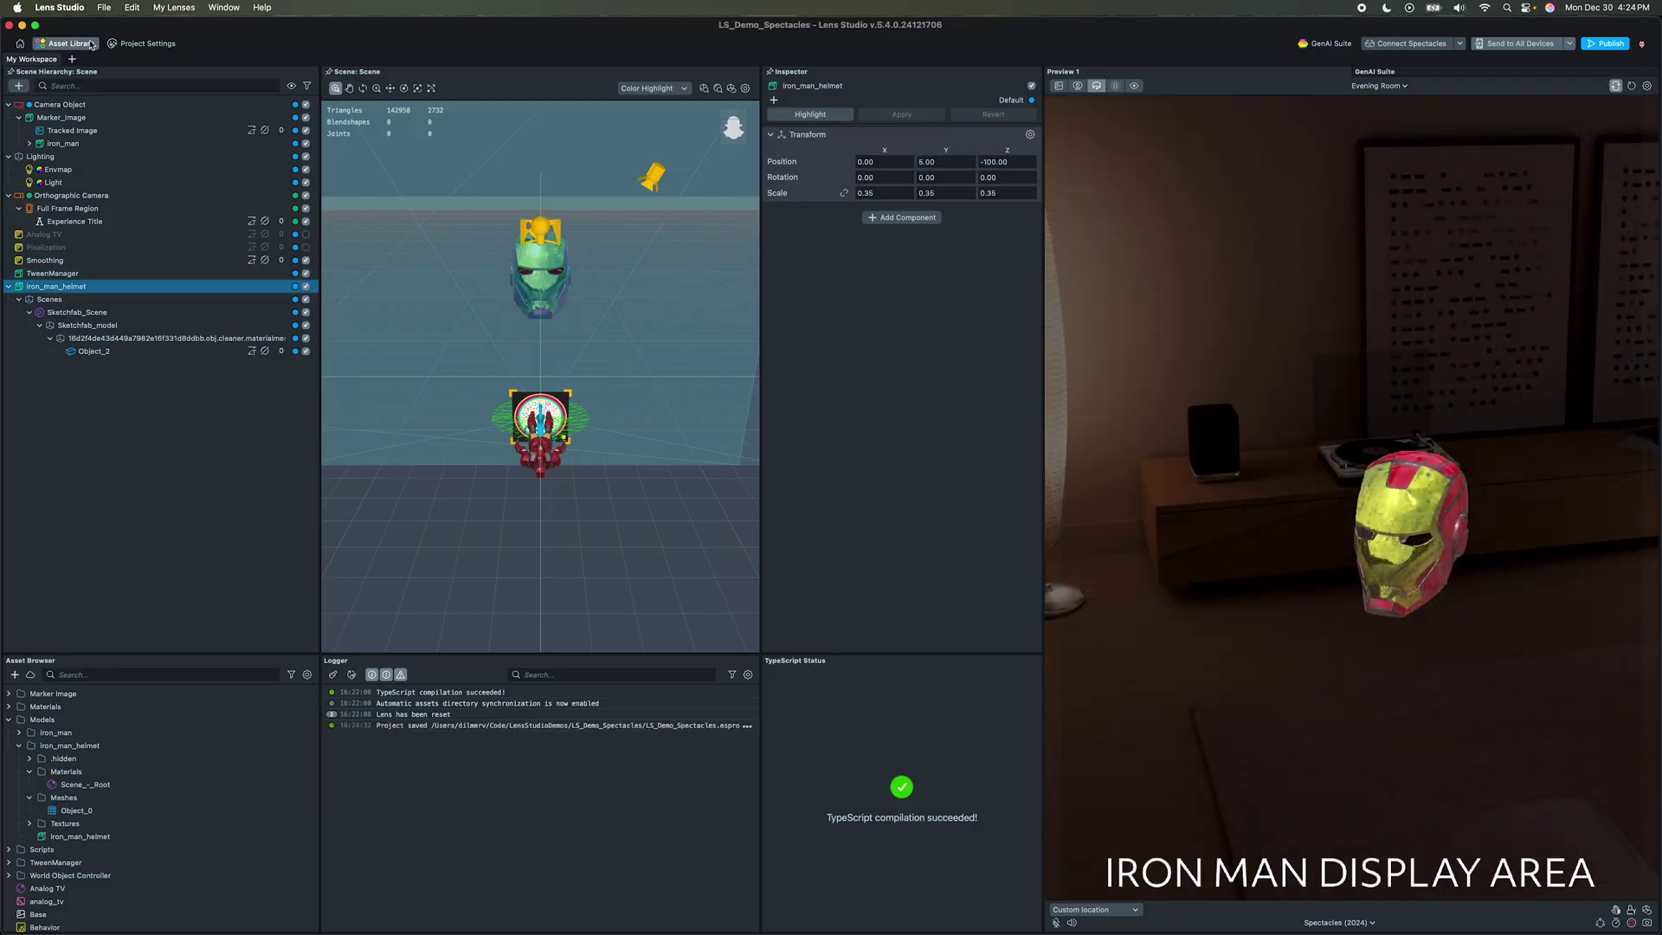
Step: Import the SpectaclesInteractionKit package into the project
{"action": "left_click", "coordinate": [65, 44]}
{"action": "left_click", "coordinate": [515, 528]}
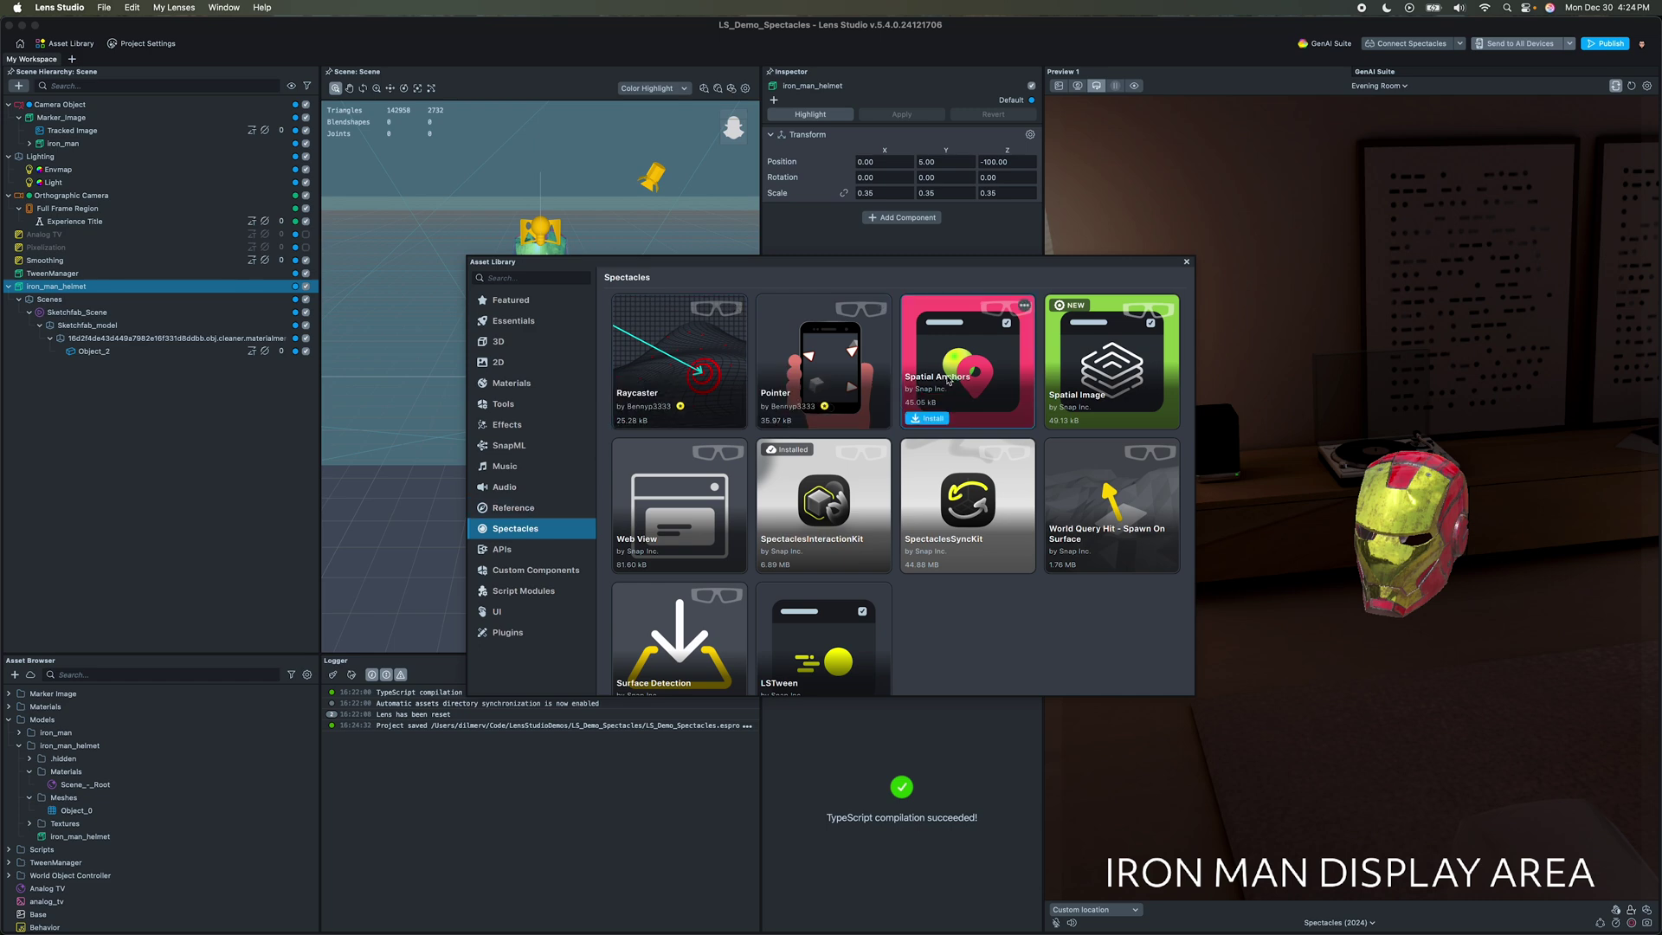
{"action": "key", "text": "Escape"}
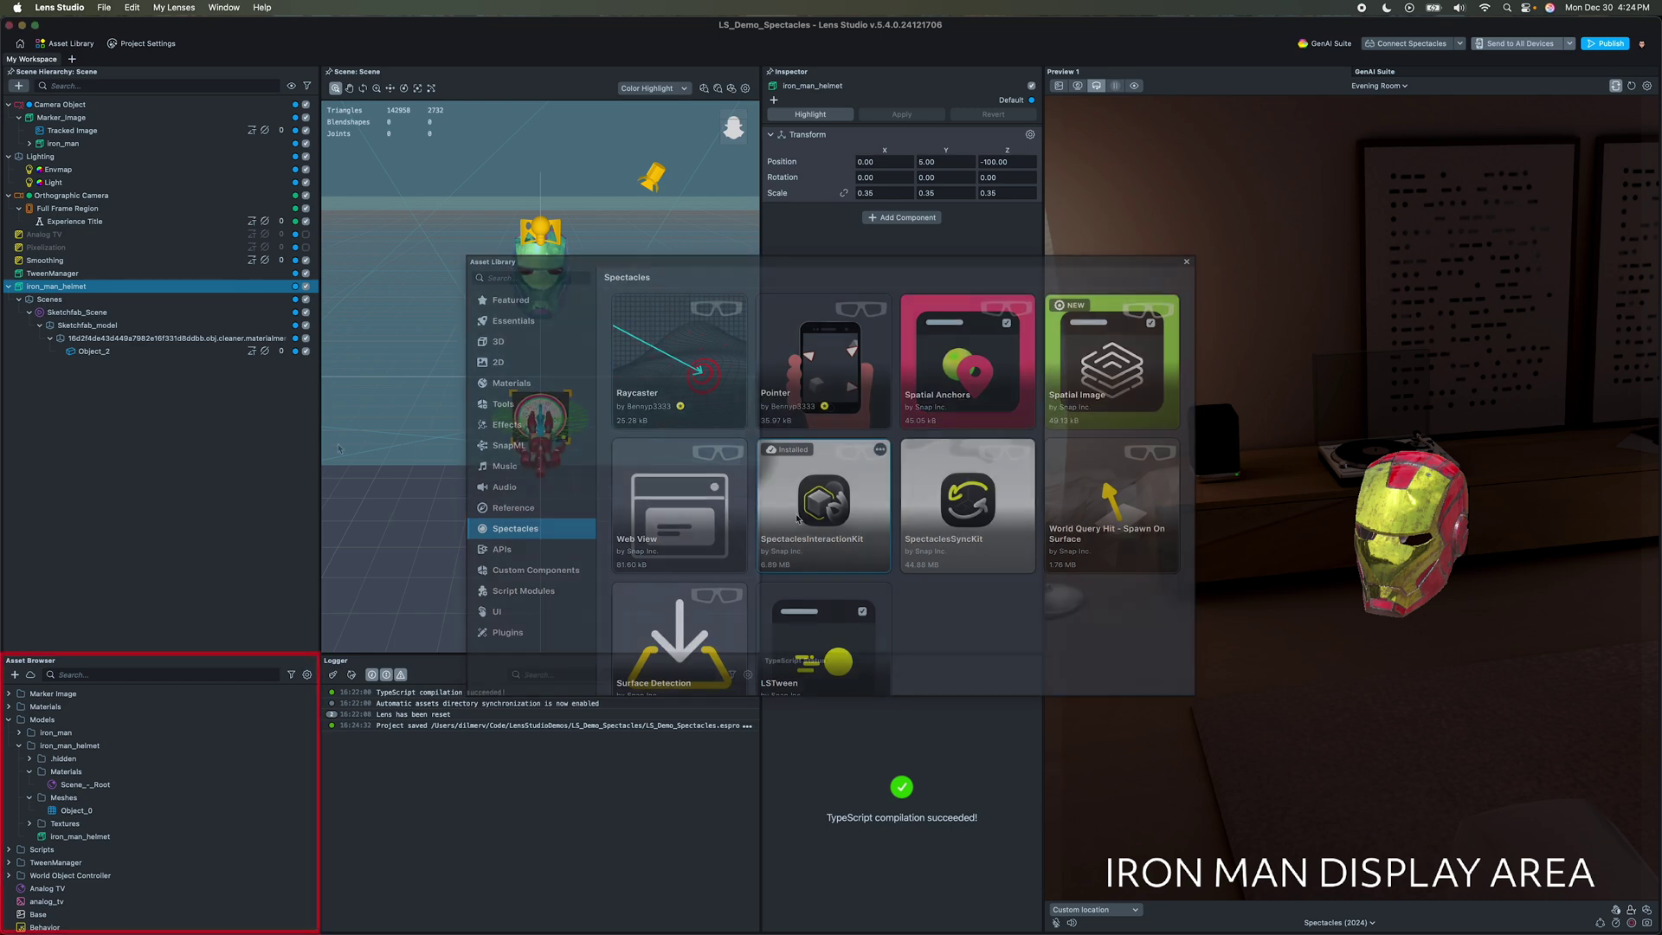
{"action": "left_click", "coordinate": [14, 674]}
{"action": "type", "text": "spec"}
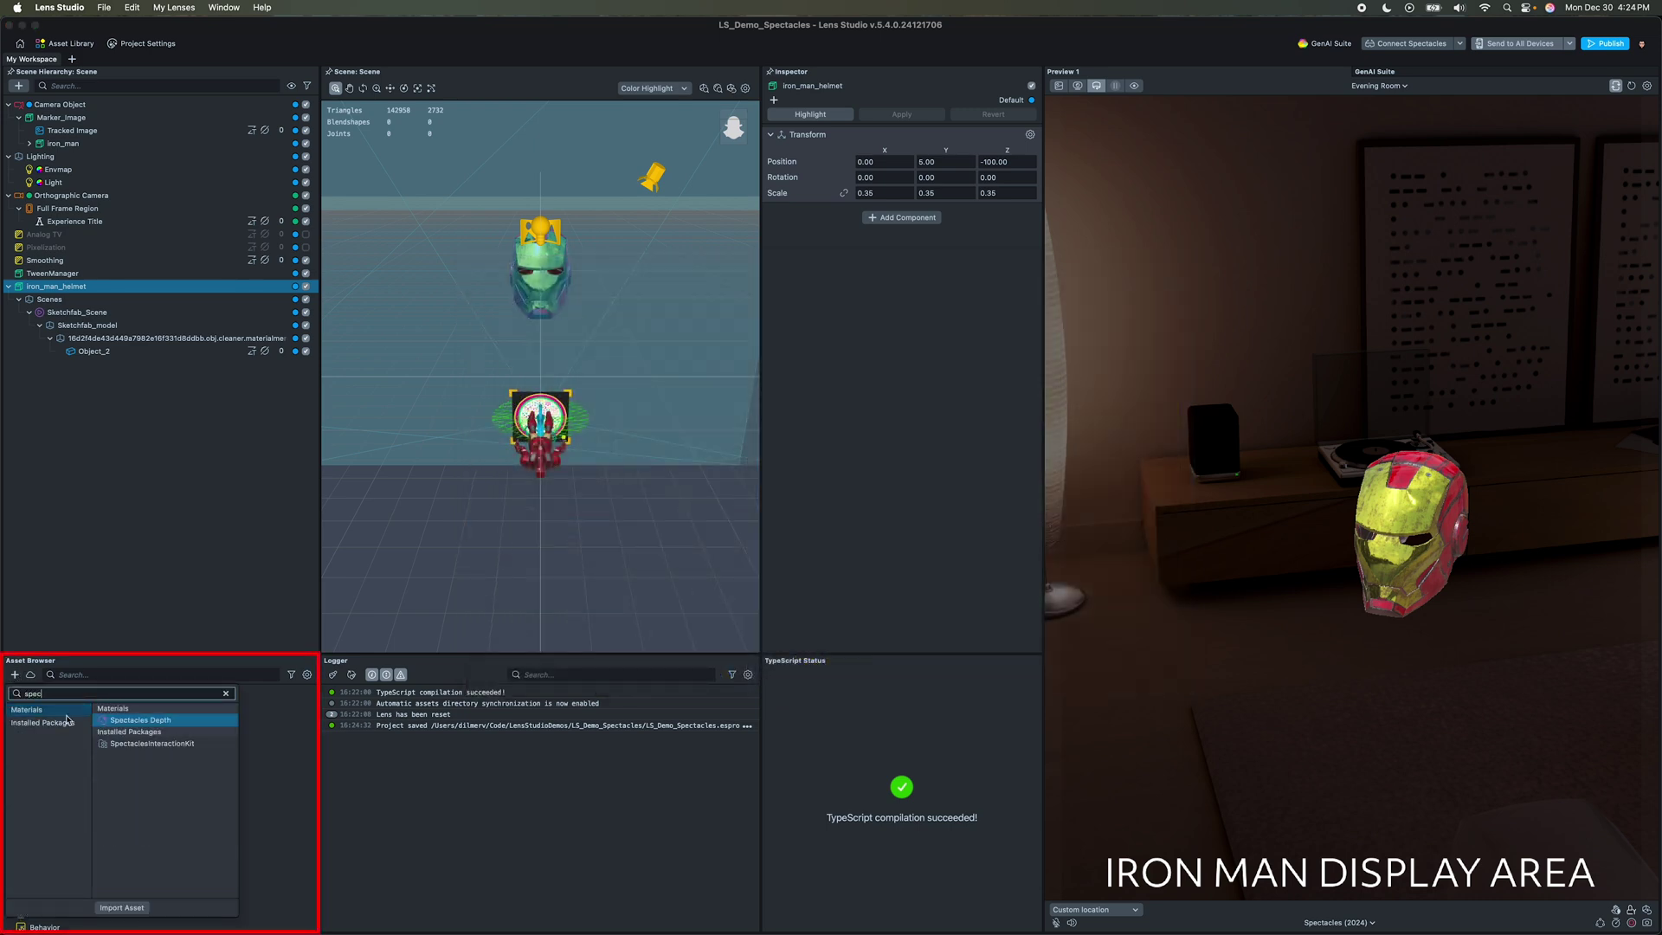
{"action": "left_click", "coordinate": [151, 747]}
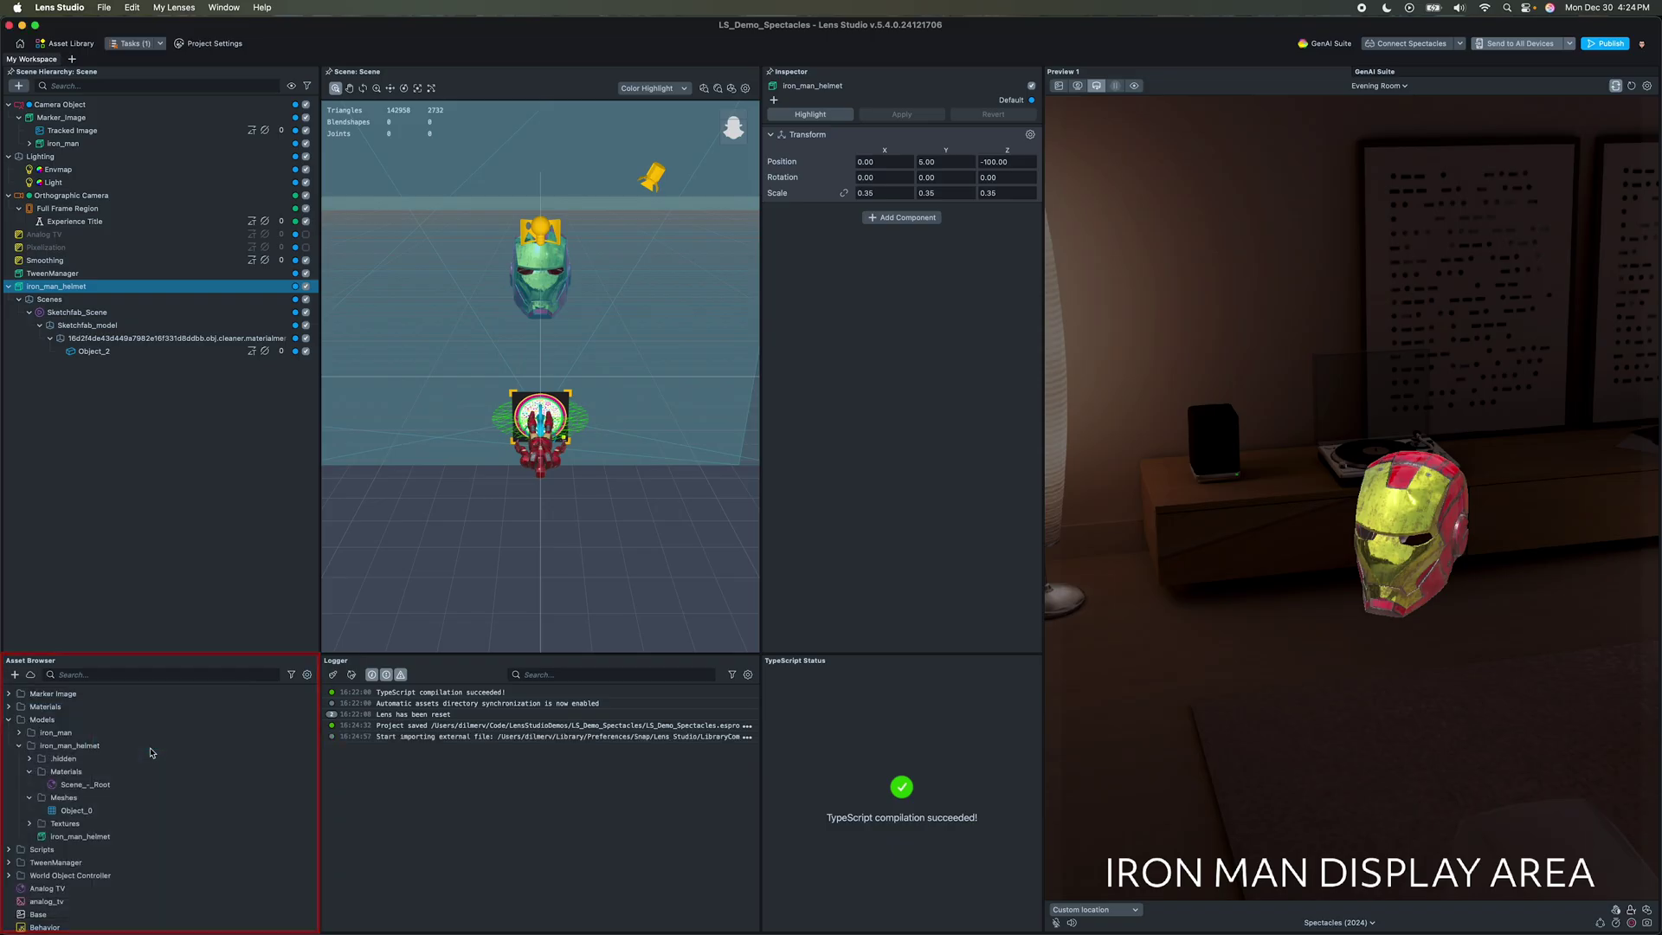
Step: Unpack SpectaclesInteractionKit for editing and place its prefab into the scene
{"action": "right_click", "coordinate": [85, 913]}
{"action": "left_click", "coordinate": [122, 839]}
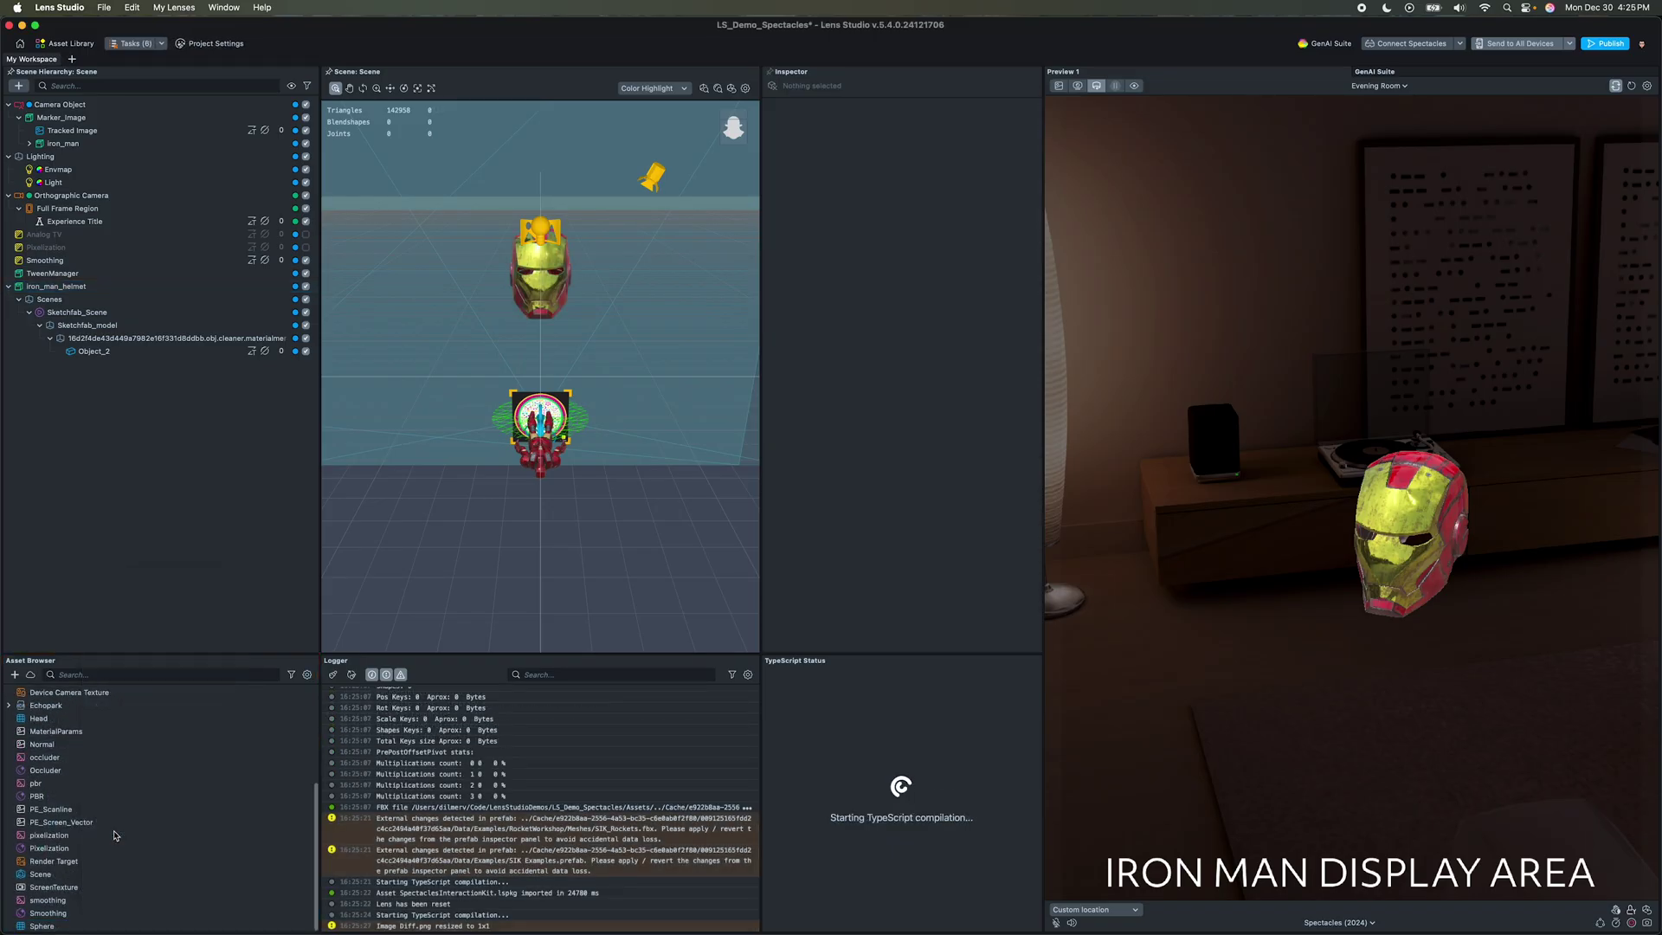
{"action": "left_click", "coordinate": [17, 798]}
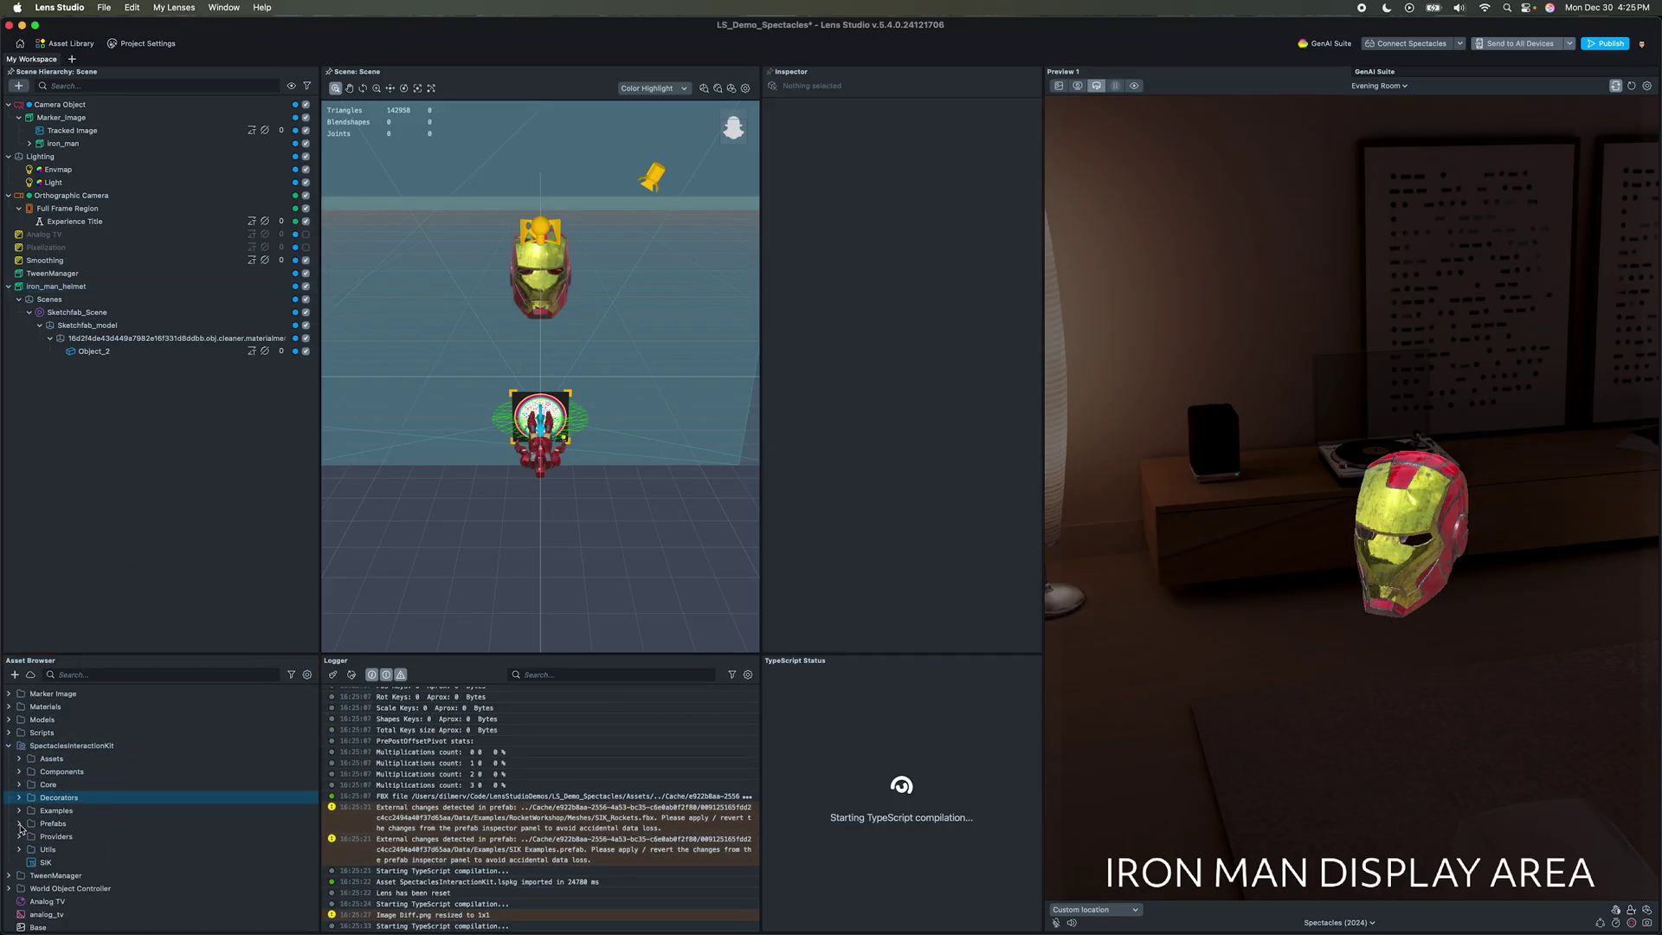
{"action": "left_click", "coordinate": [19, 823]}
{"action": "left_click_drag", "start_coordinate": [67, 849], "coordinate": [90, 474]}
{"action": "key", "text": "f"}
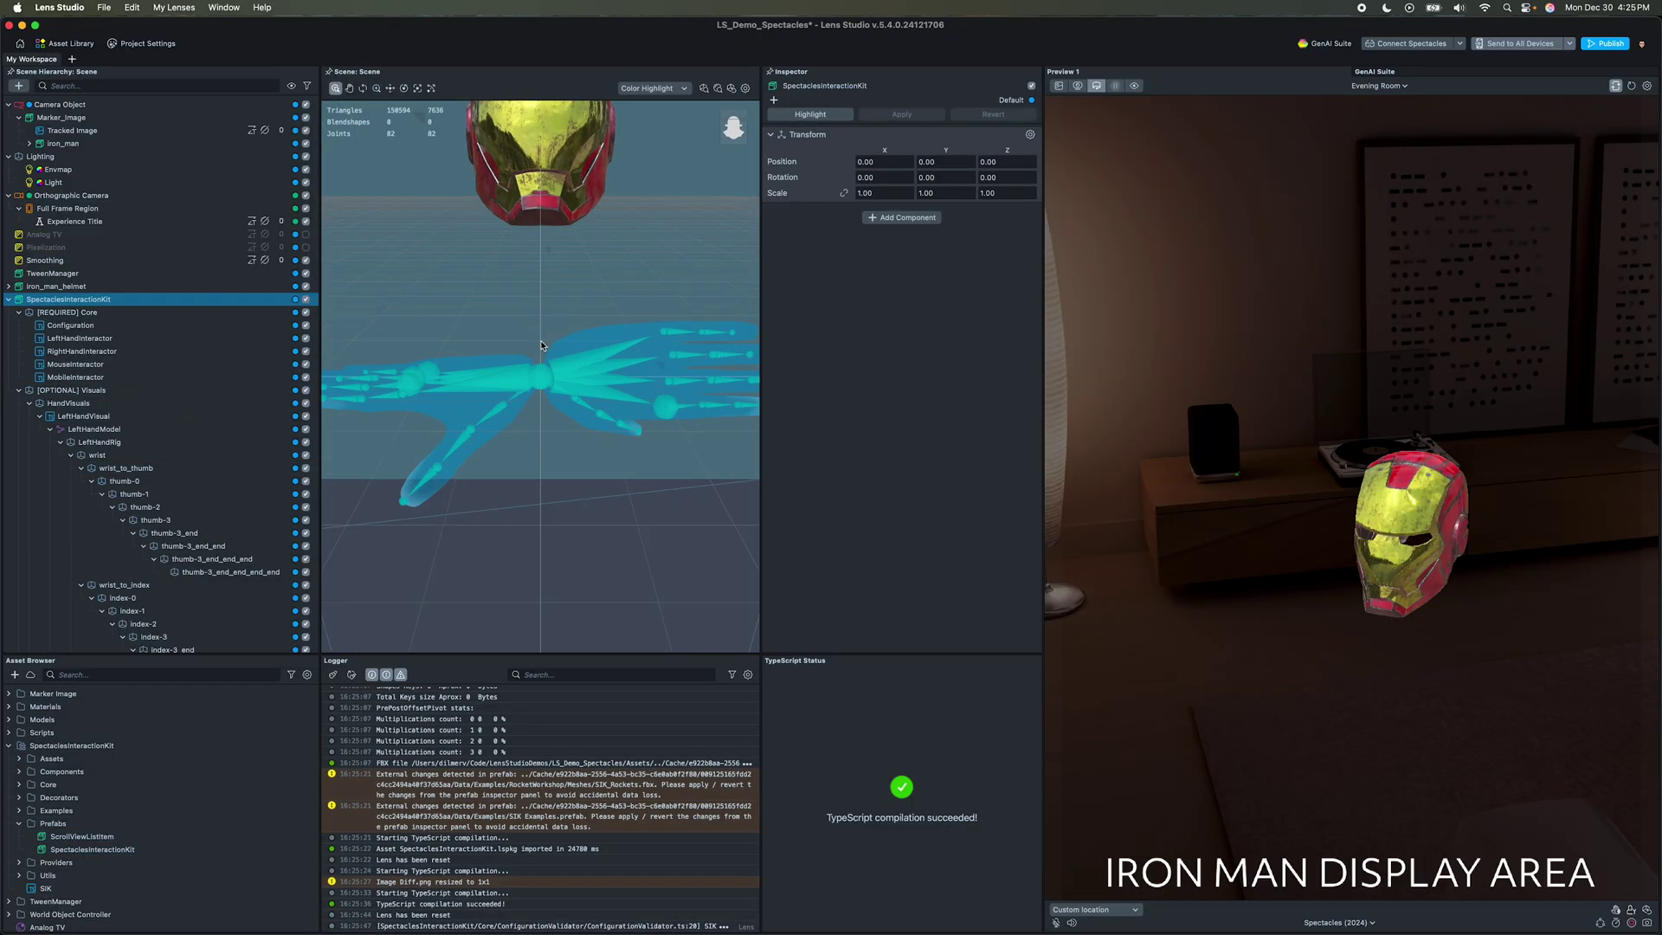
{"action": "scroll", "coordinate": [541, 345], "scroll_direction": "down", "scroll_amount": 5}
{"action": "left_click_drag", "start_coordinate": [541, 345], "coordinate": [459, 428], "text": "alt"}
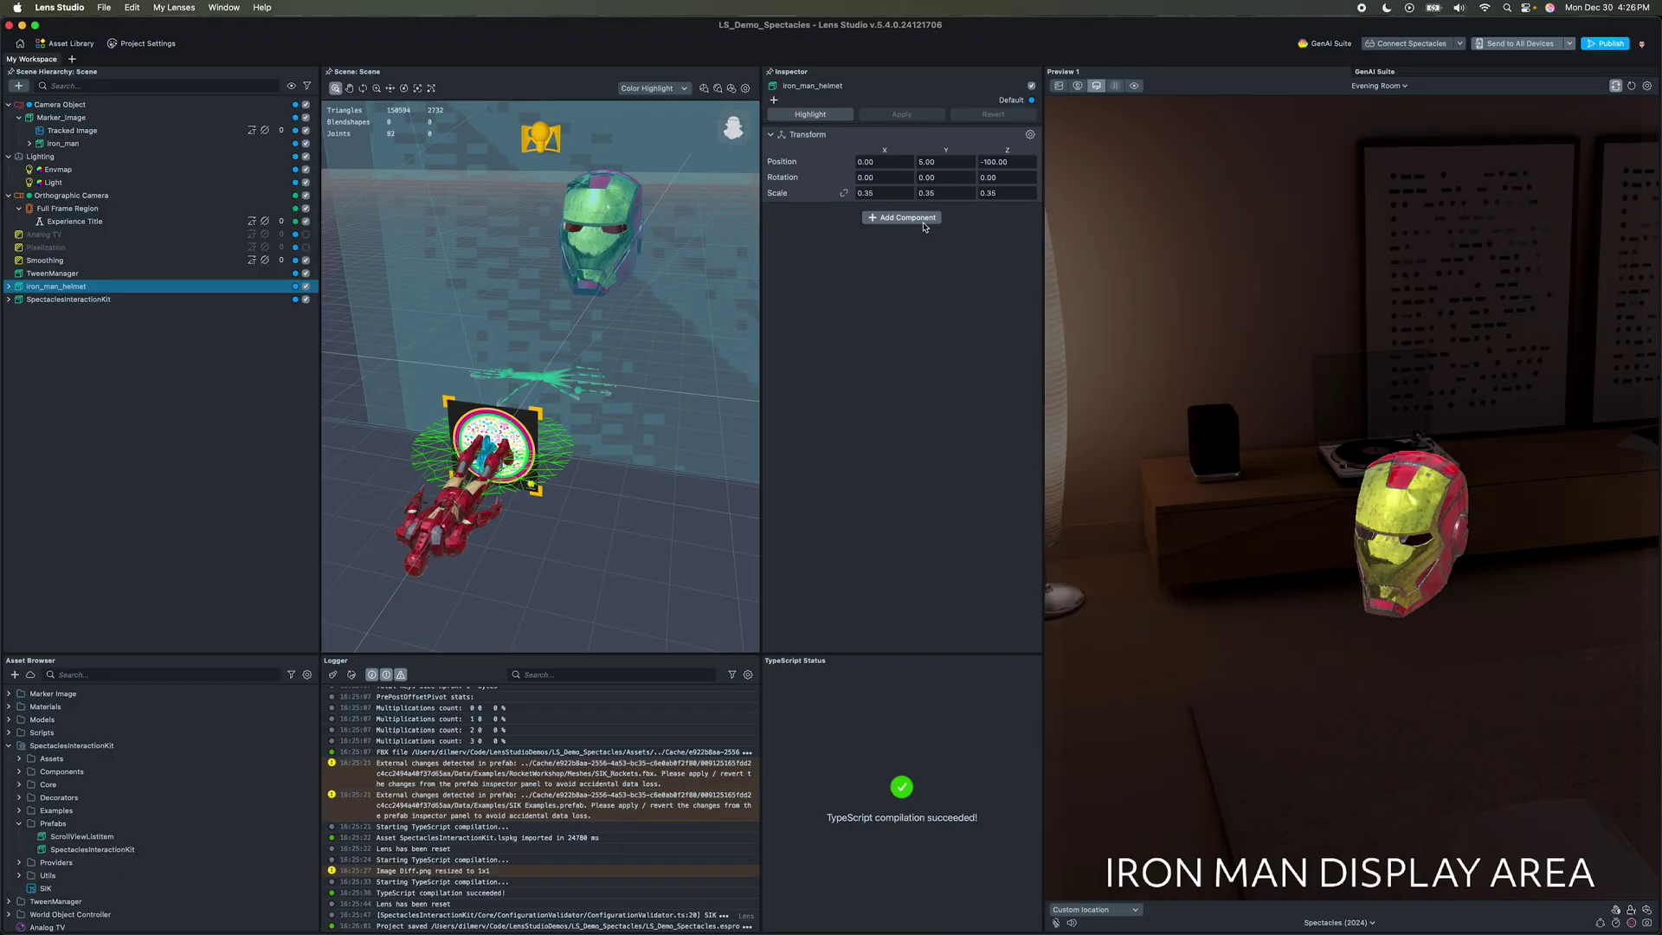
Step: Add Interactable with Direct/Indirect targeting and InteractableManipulation components to the helmet
{"action": "left_click", "coordinate": [923, 220]}
{"action": "type", "text": "inter"}
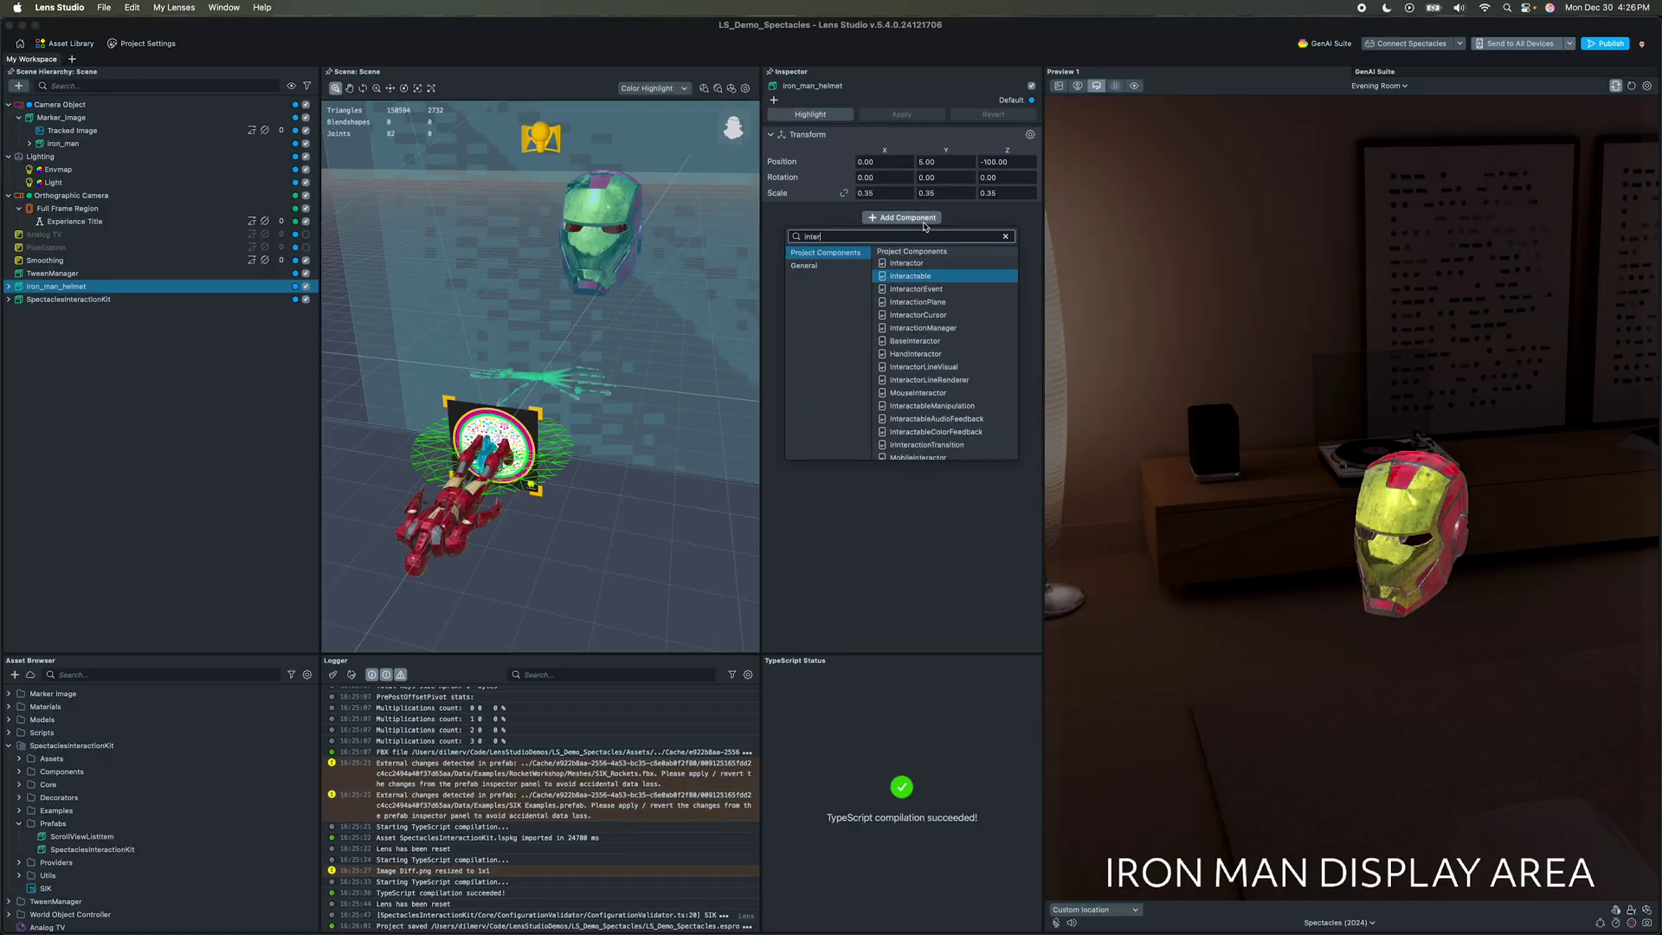
{"action": "key", "text": "Return"}
{"action": "left_click", "coordinate": [968, 251]}
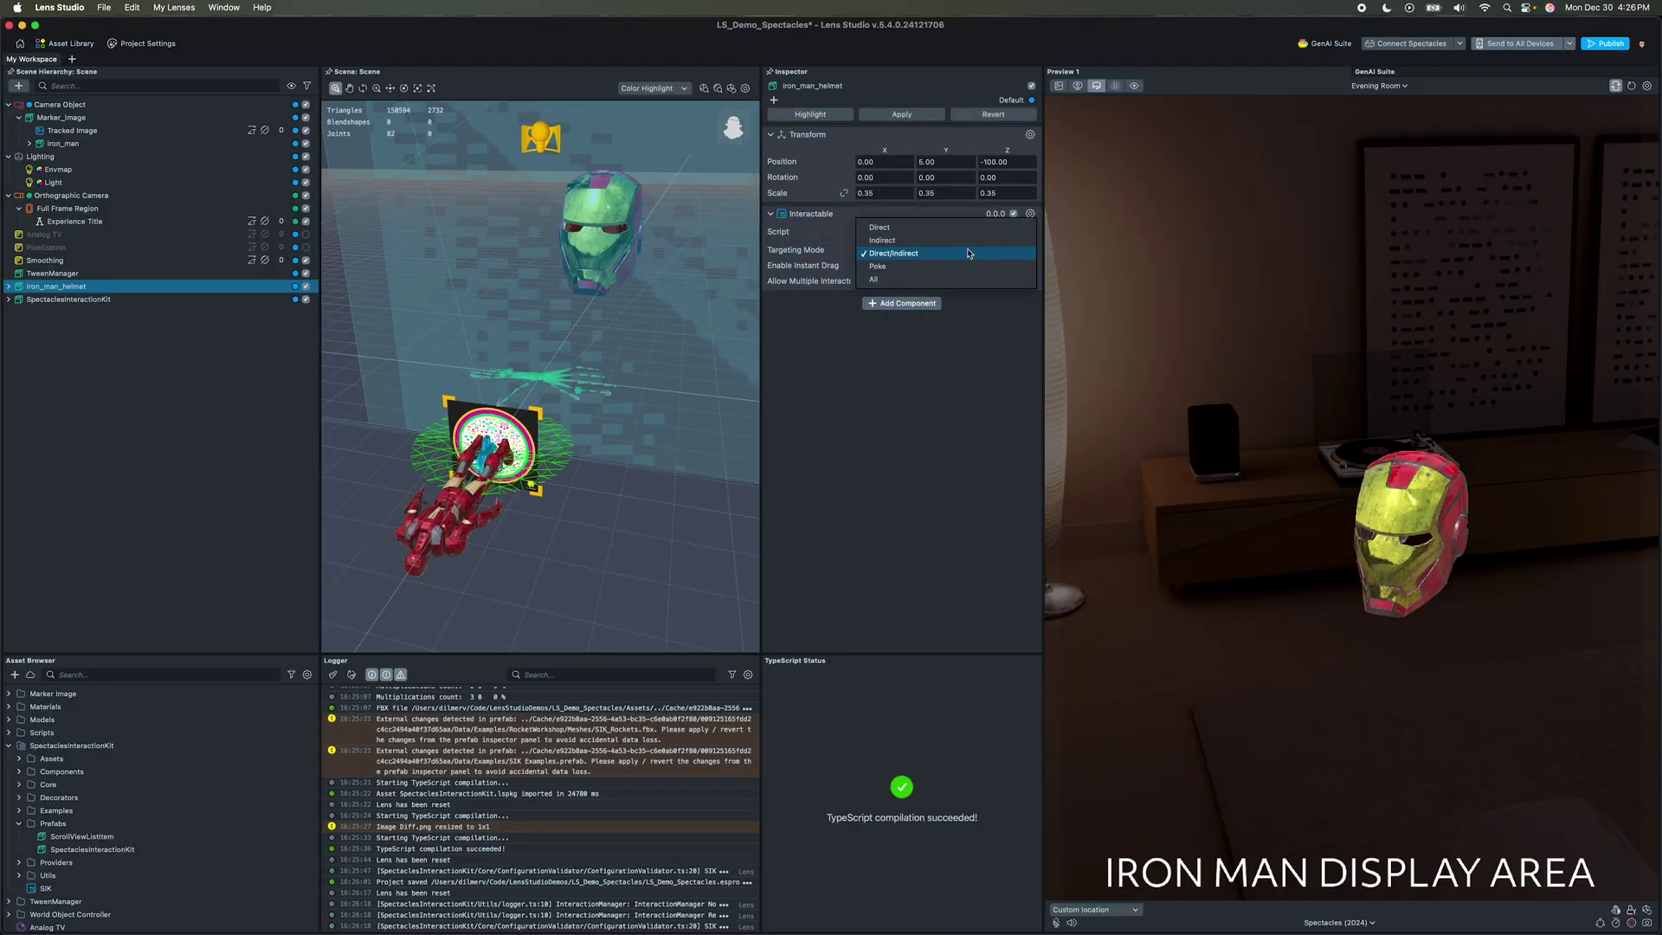
{"action": "left_click", "coordinate": [968, 253]}
{"action": "left_click", "coordinate": [909, 303]}
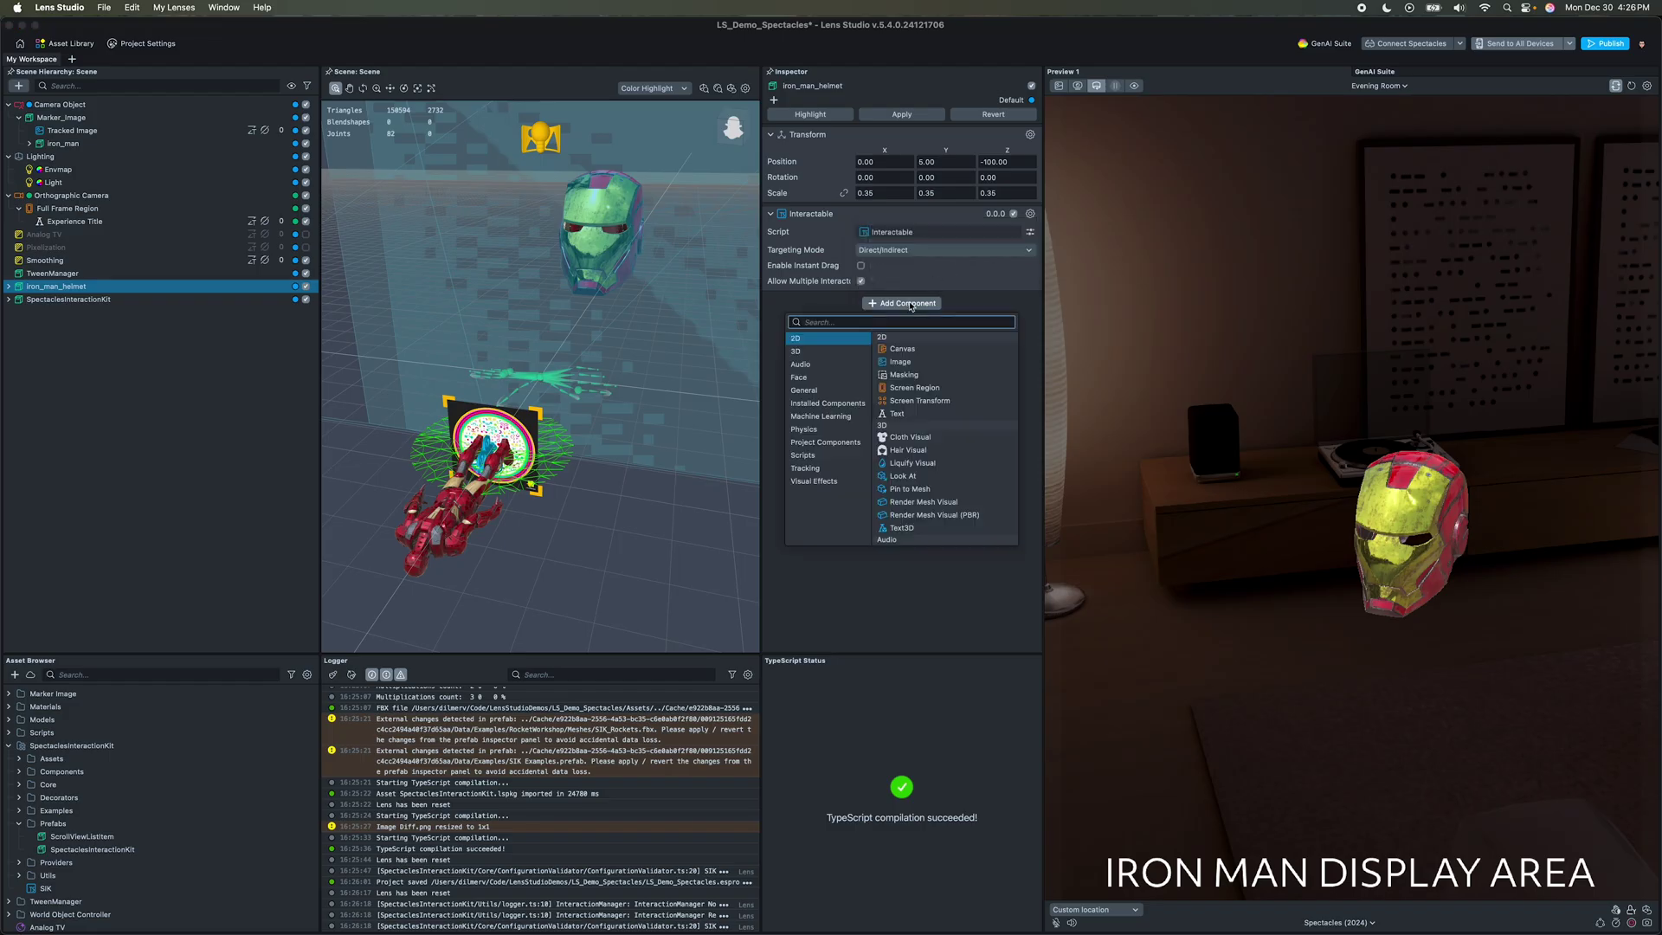
{"action": "type", "text": "mani"}
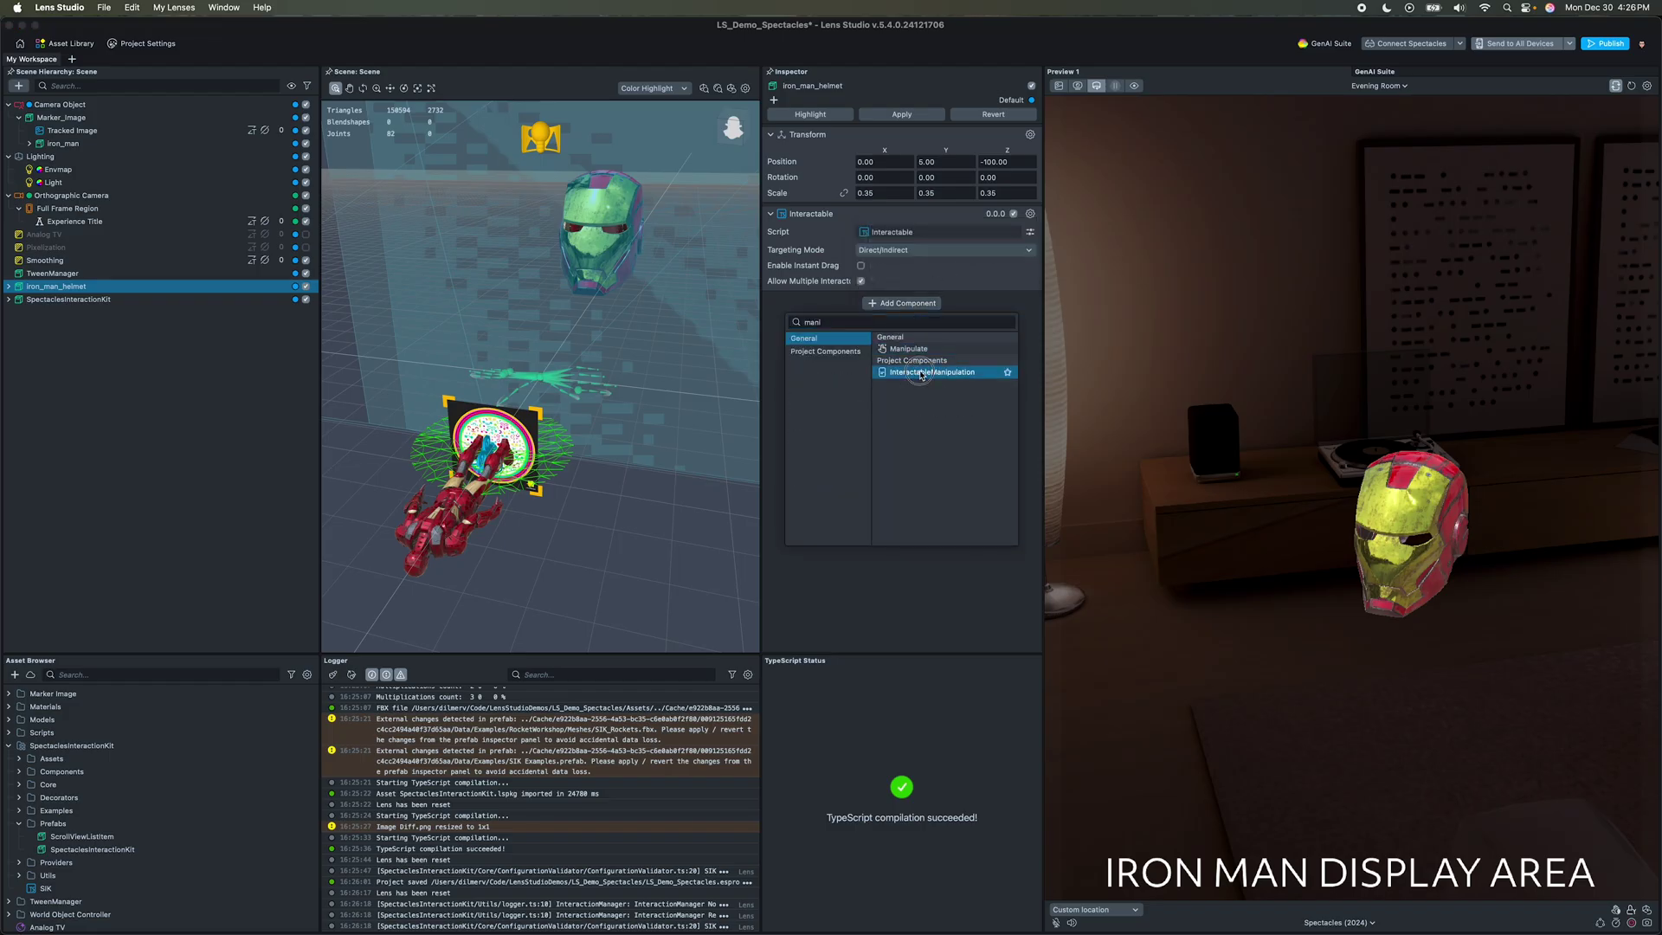
{"action": "left_click", "coordinate": [921, 373]}
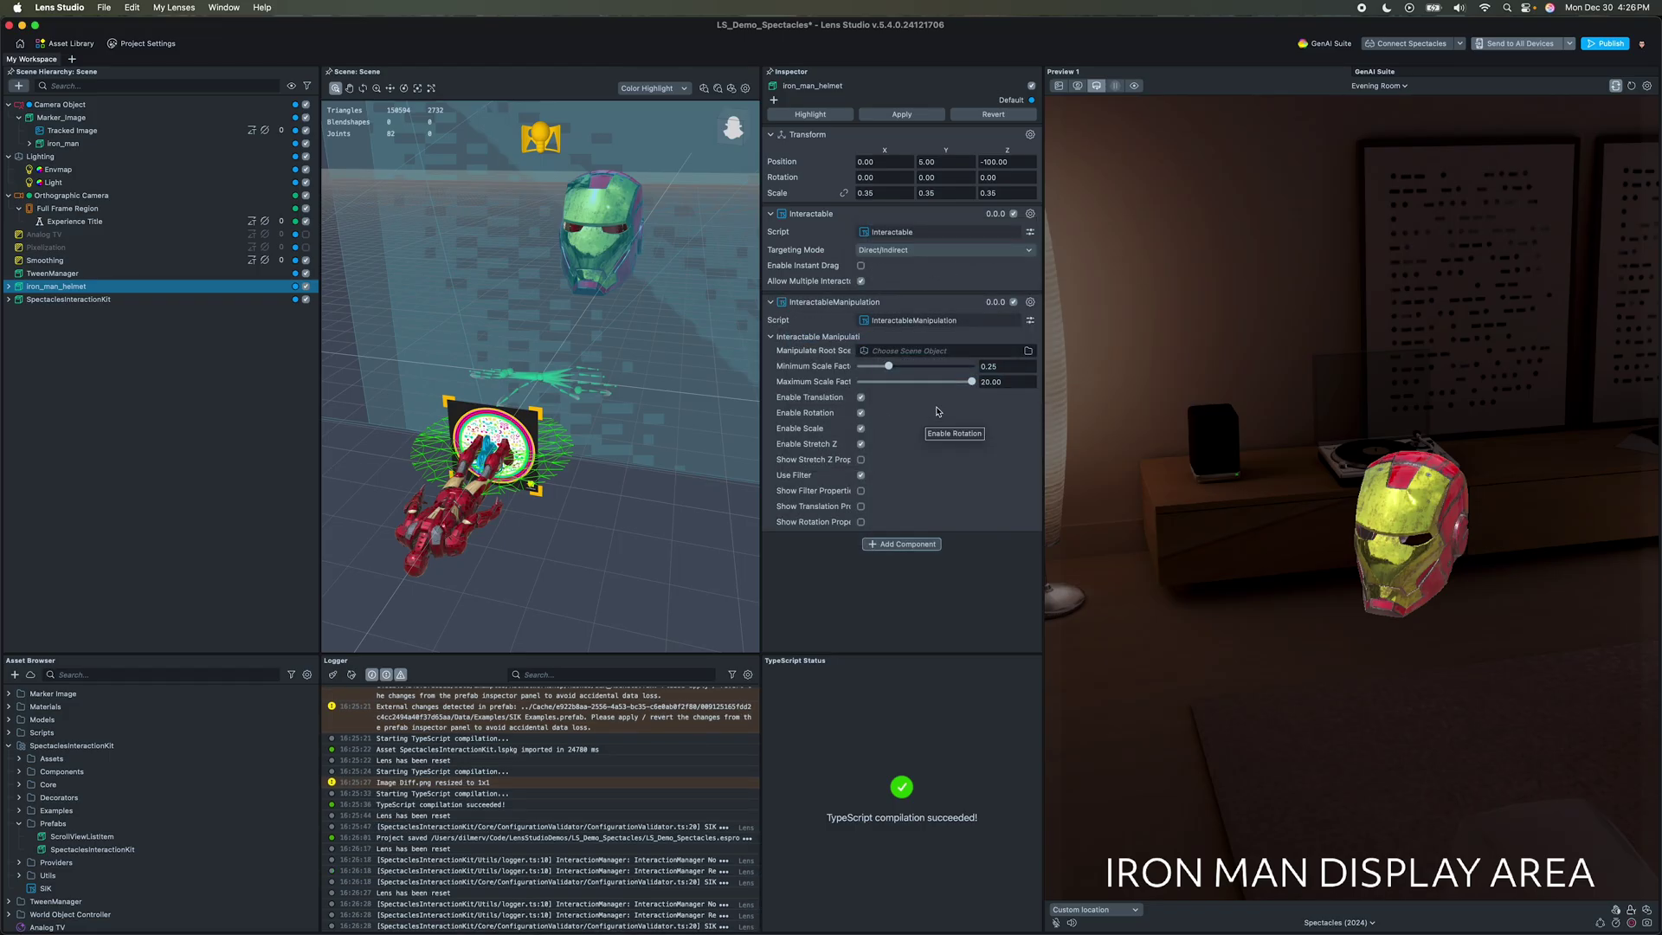
Step: Add InteractableOutlineFeedback using the Object_2 mesh, and save the project
{"action": "left_click", "coordinate": [898, 549]}
{"action": "type", "text": "outl"}
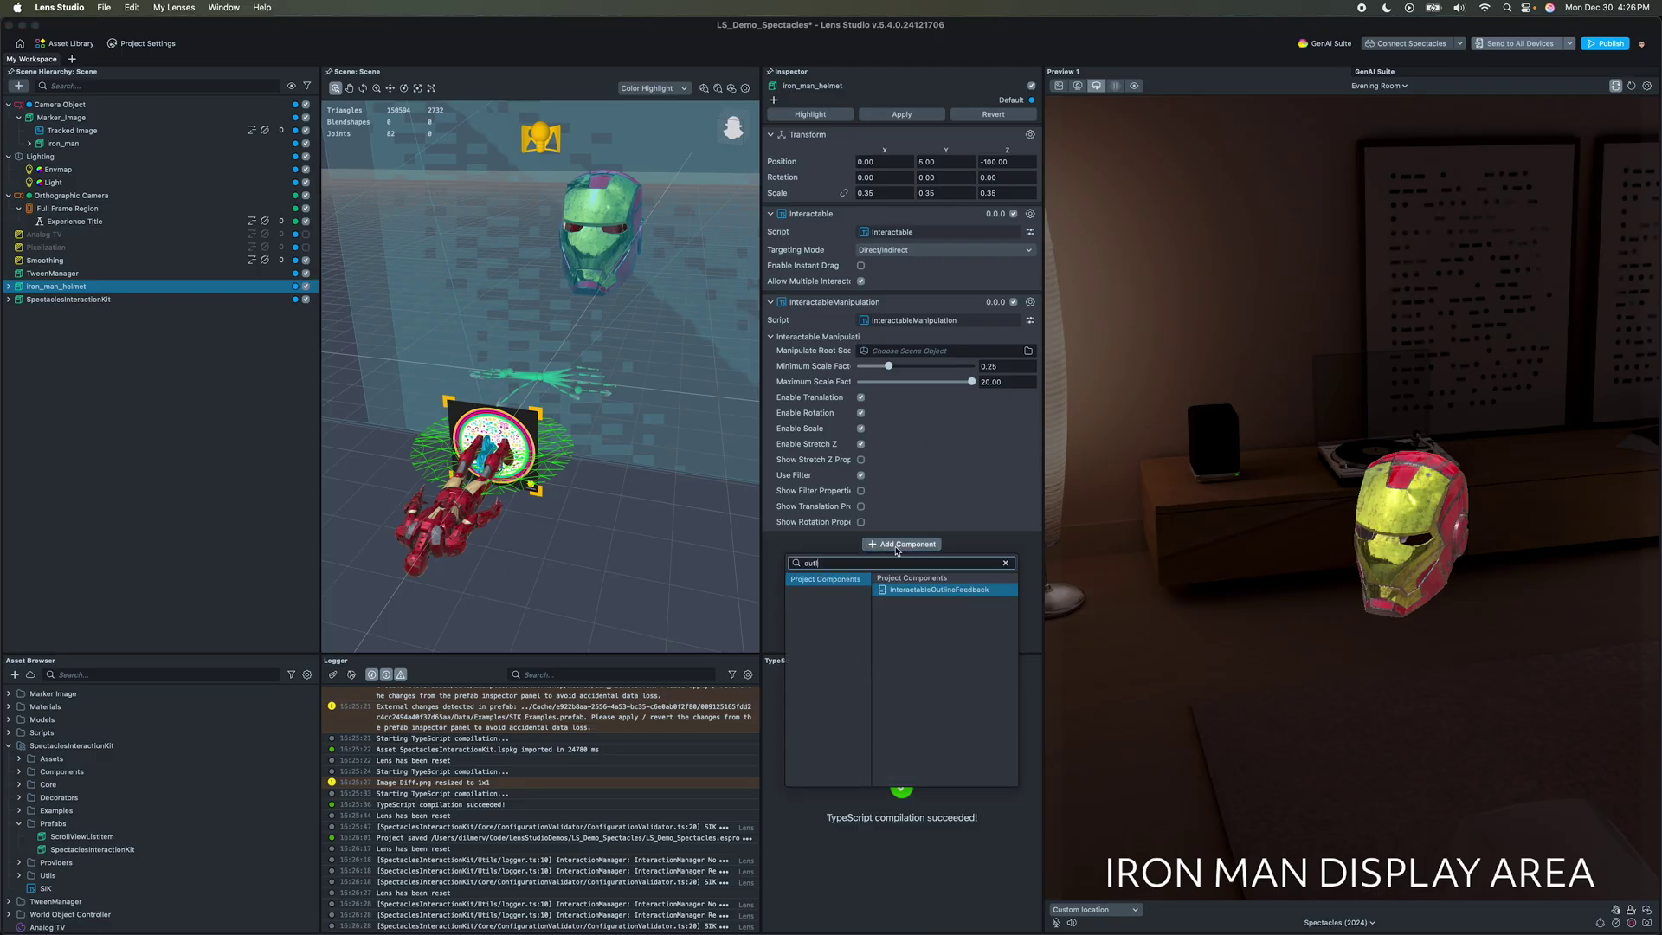
{"action": "key", "text": "Return"}
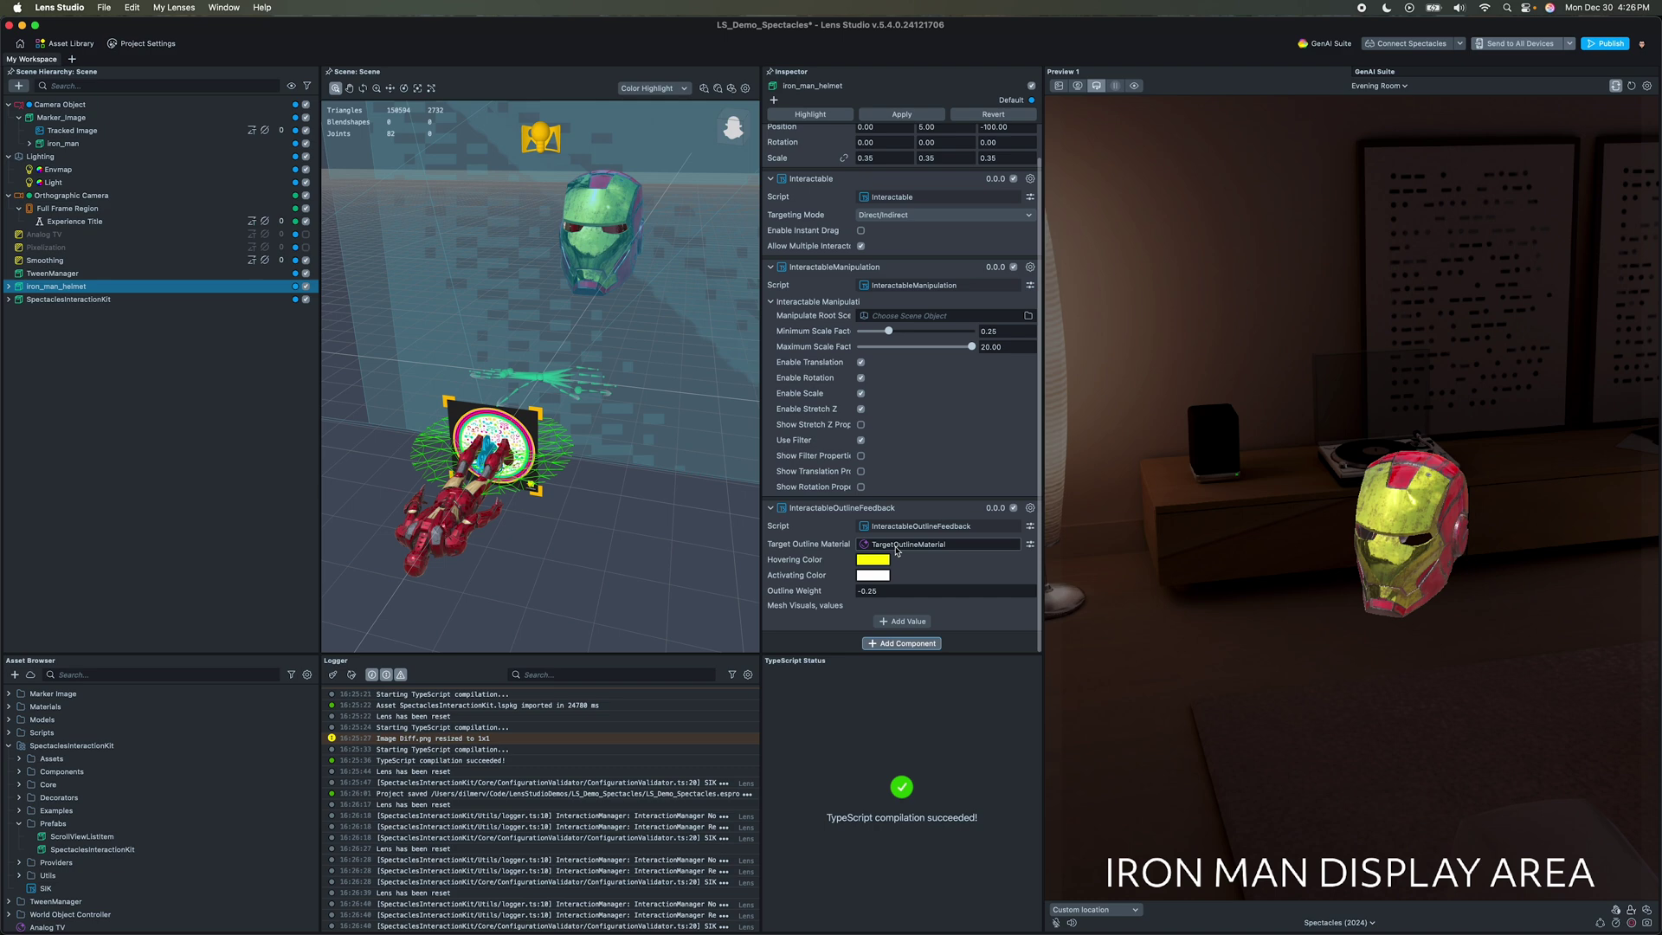
{"action": "left_click", "coordinate": [904, 618]}
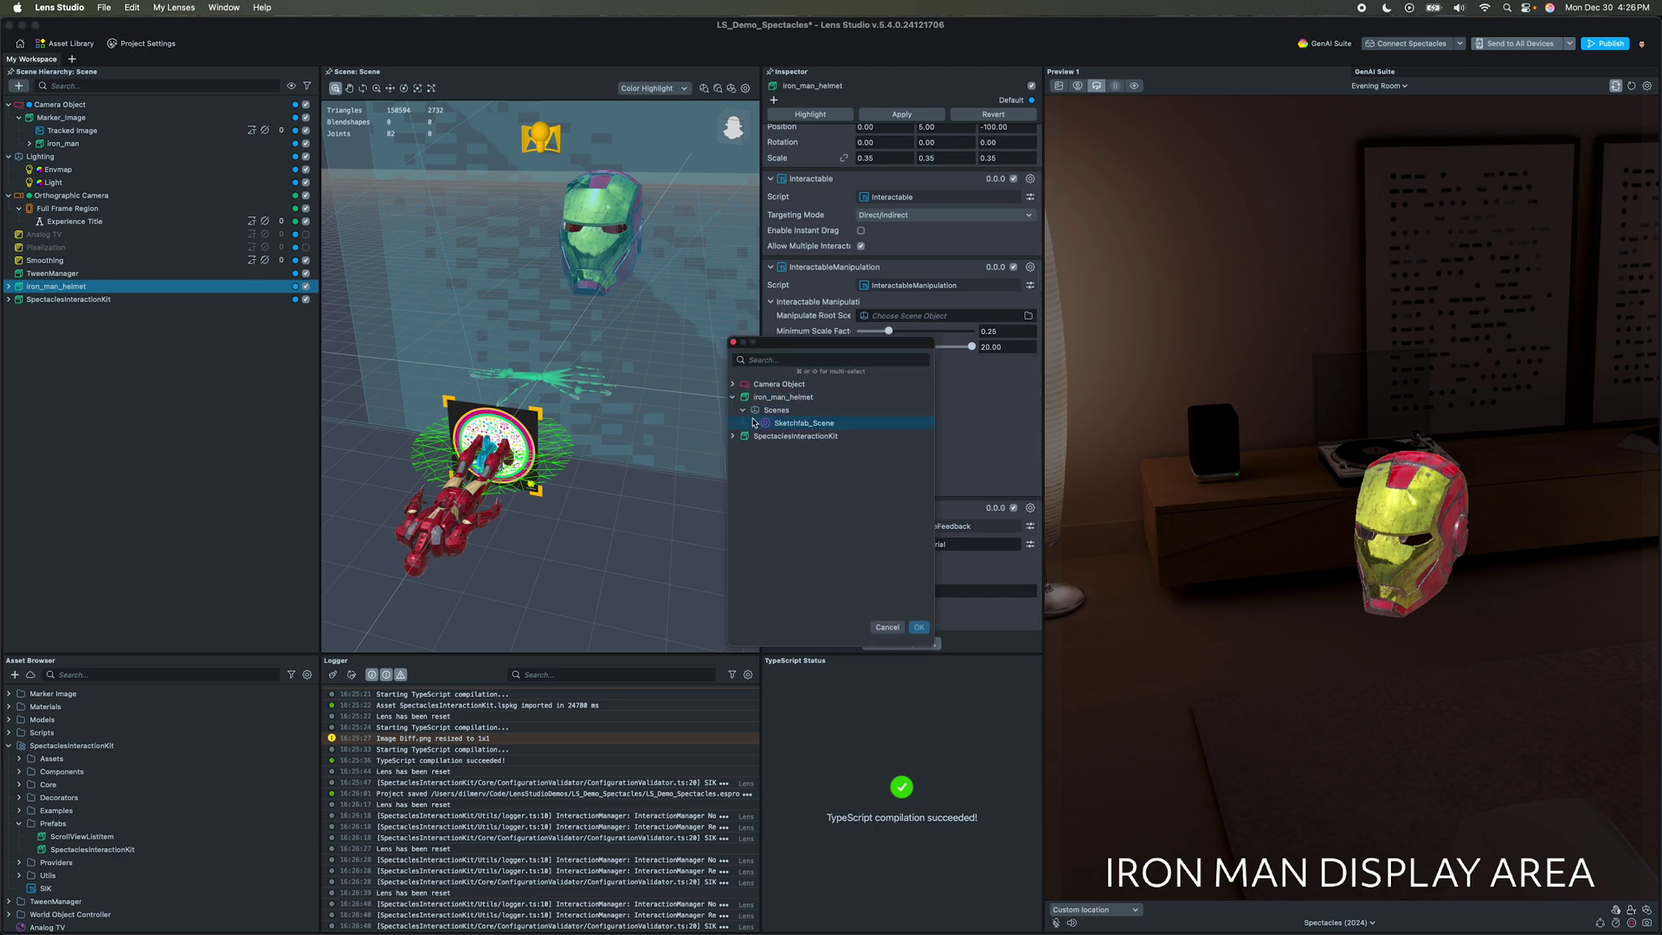
{"action": "left_click", "coordinate": [798, 463]}
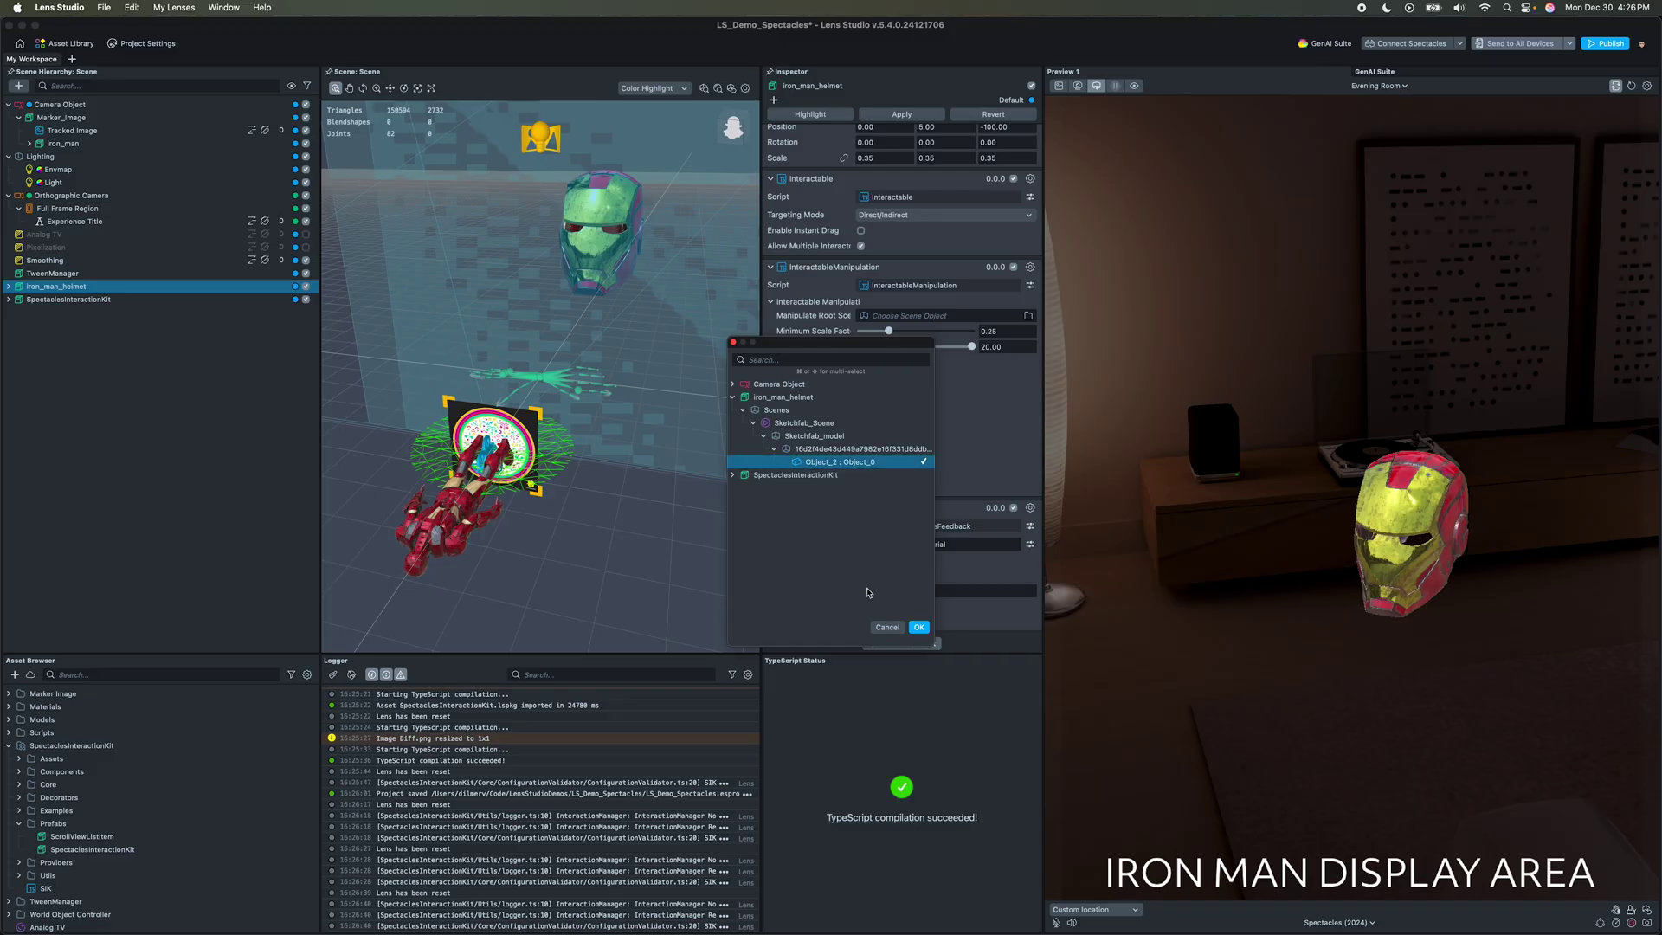
{"action": "left_click", "coordinate": [919, 627]}
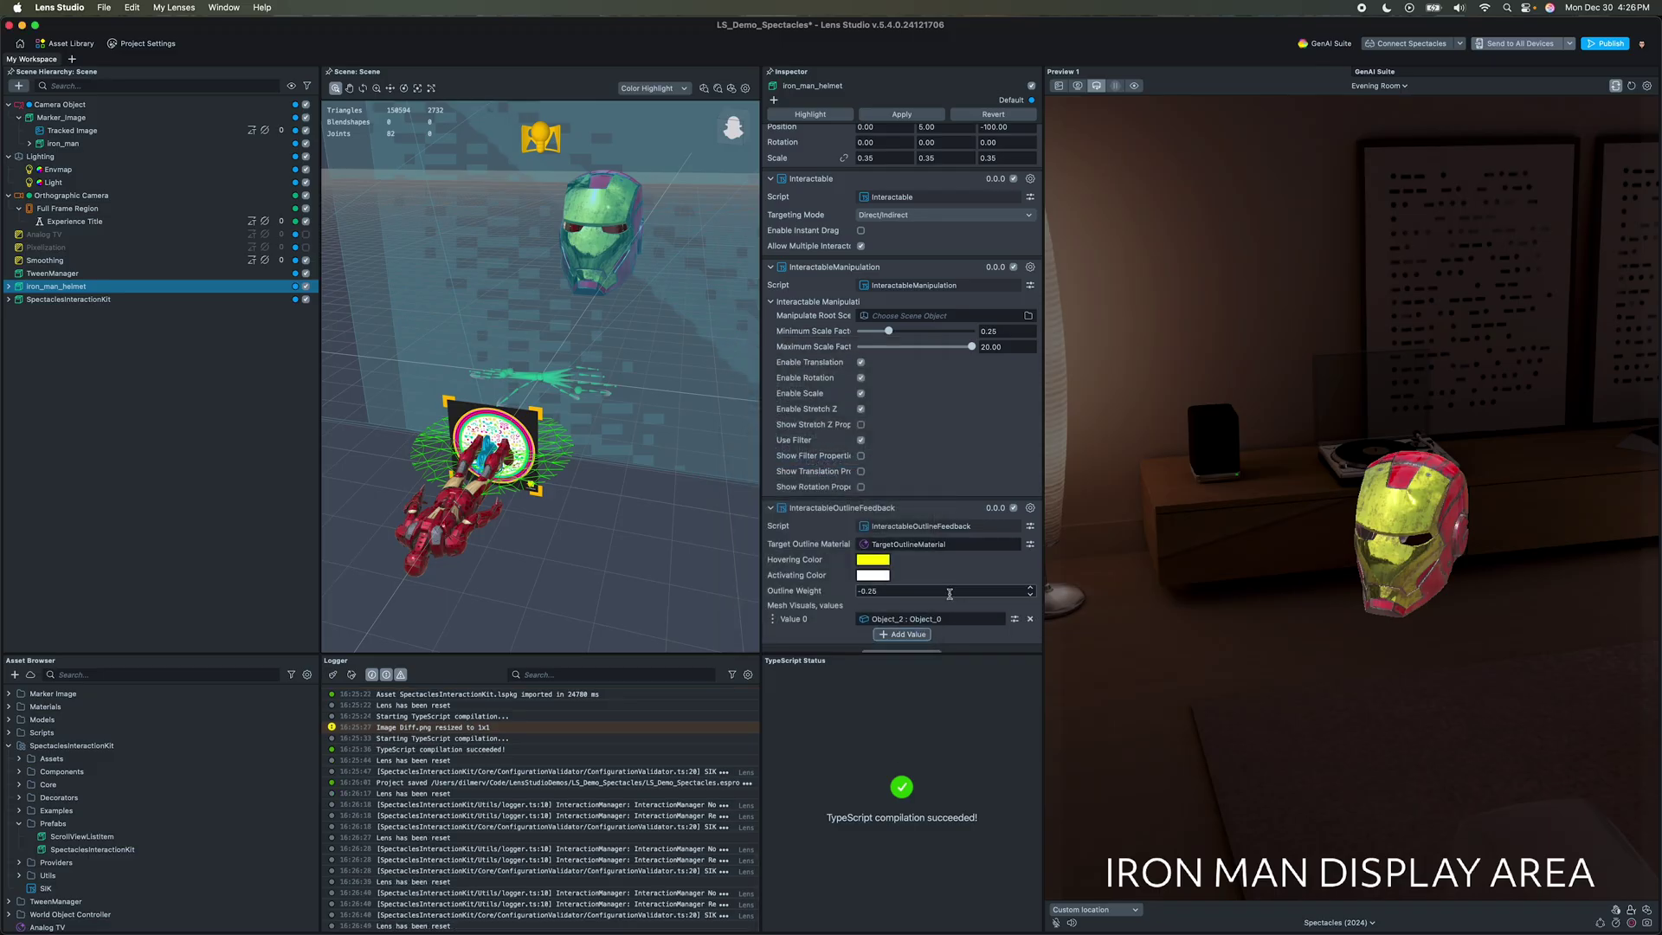
{"action": "key", "text": "super+s"}
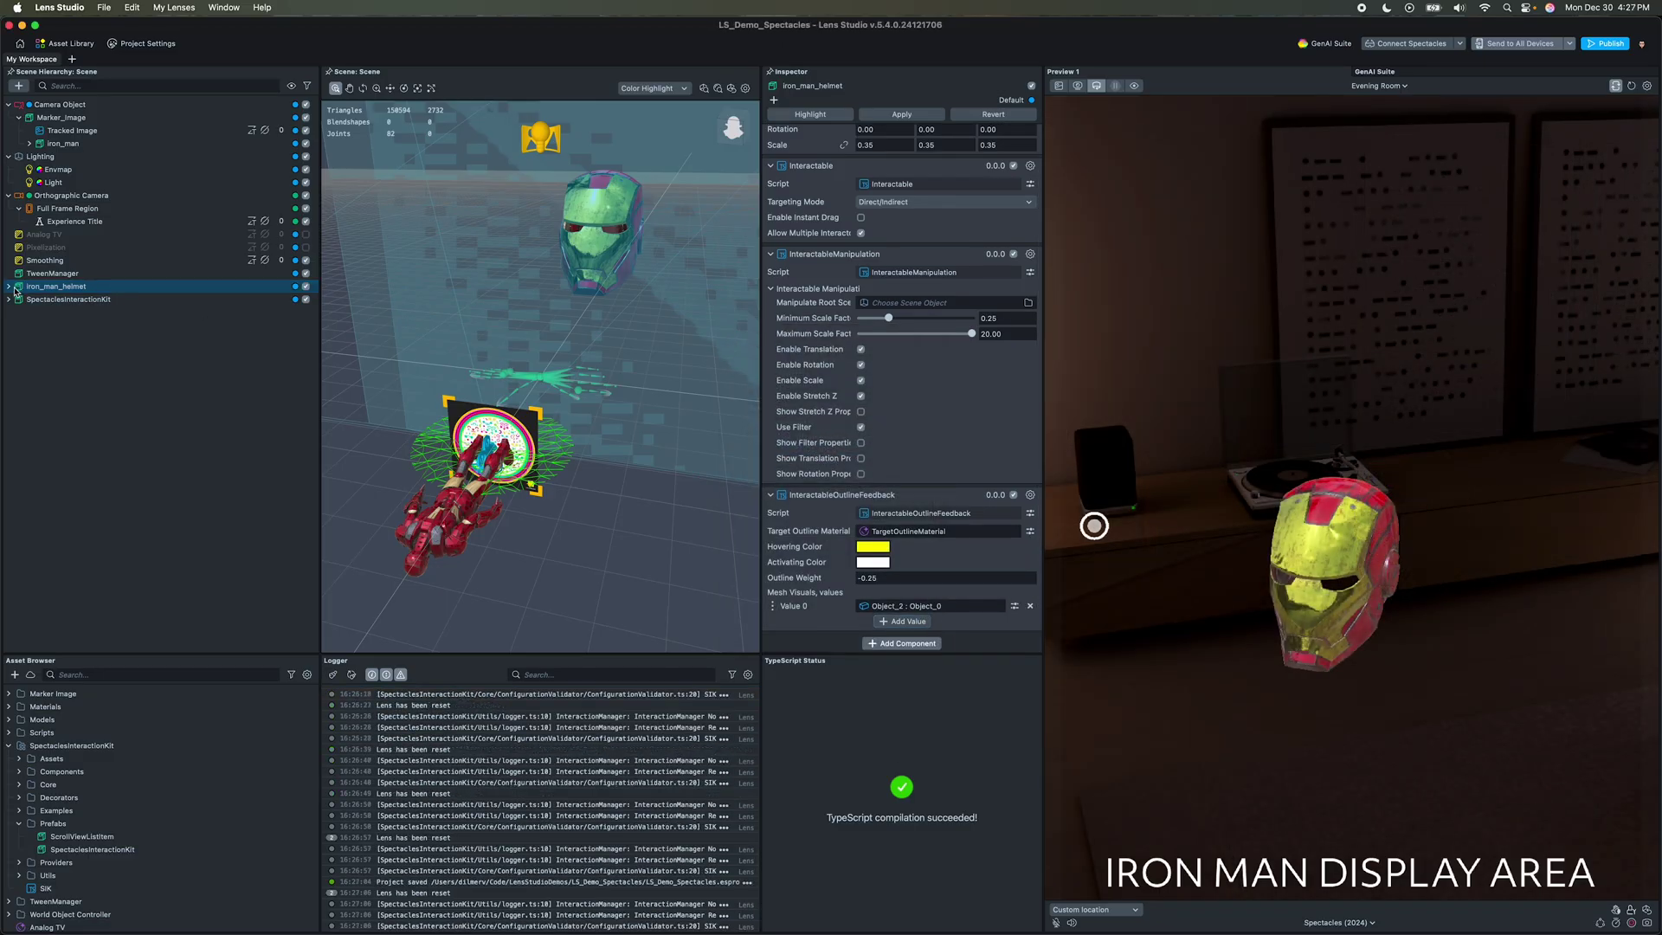
Step: Create a child object named Collider under Object_2 with a Physics Collider component
{"action": "left_click", "coordinate": [10, 286]}
{"action": "left_click", "coordinate": [89, 350]}
{"action": "right_click", "coordinate": [89, 352]}
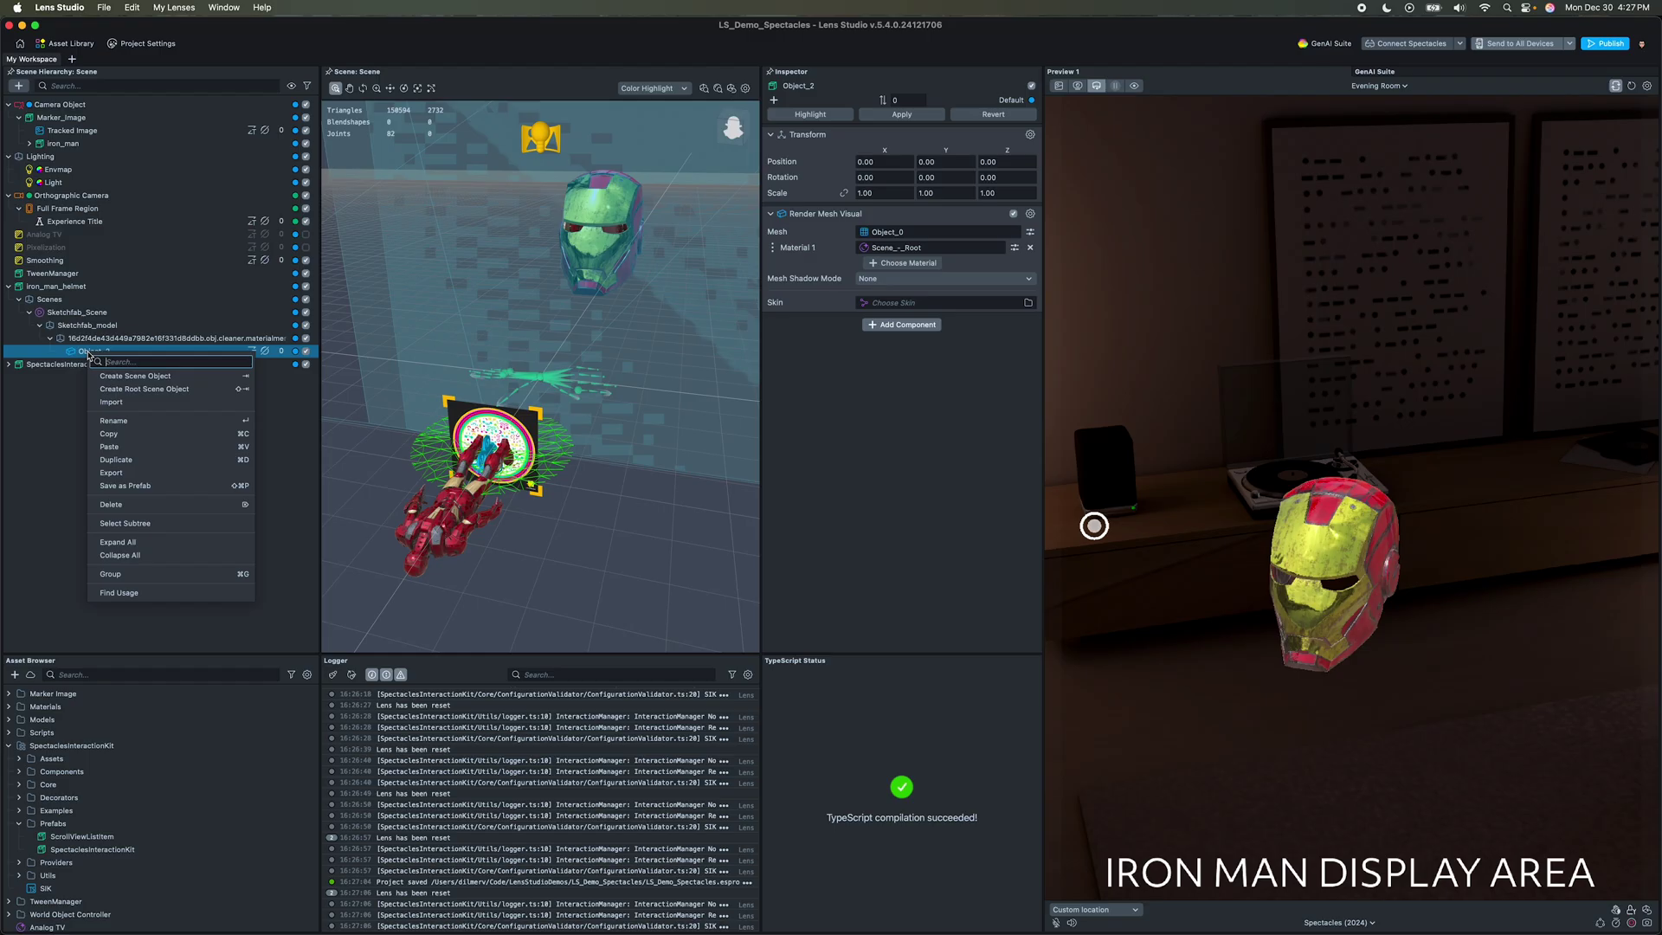
{"action": "left_click", "coordinate": [122, 376]}
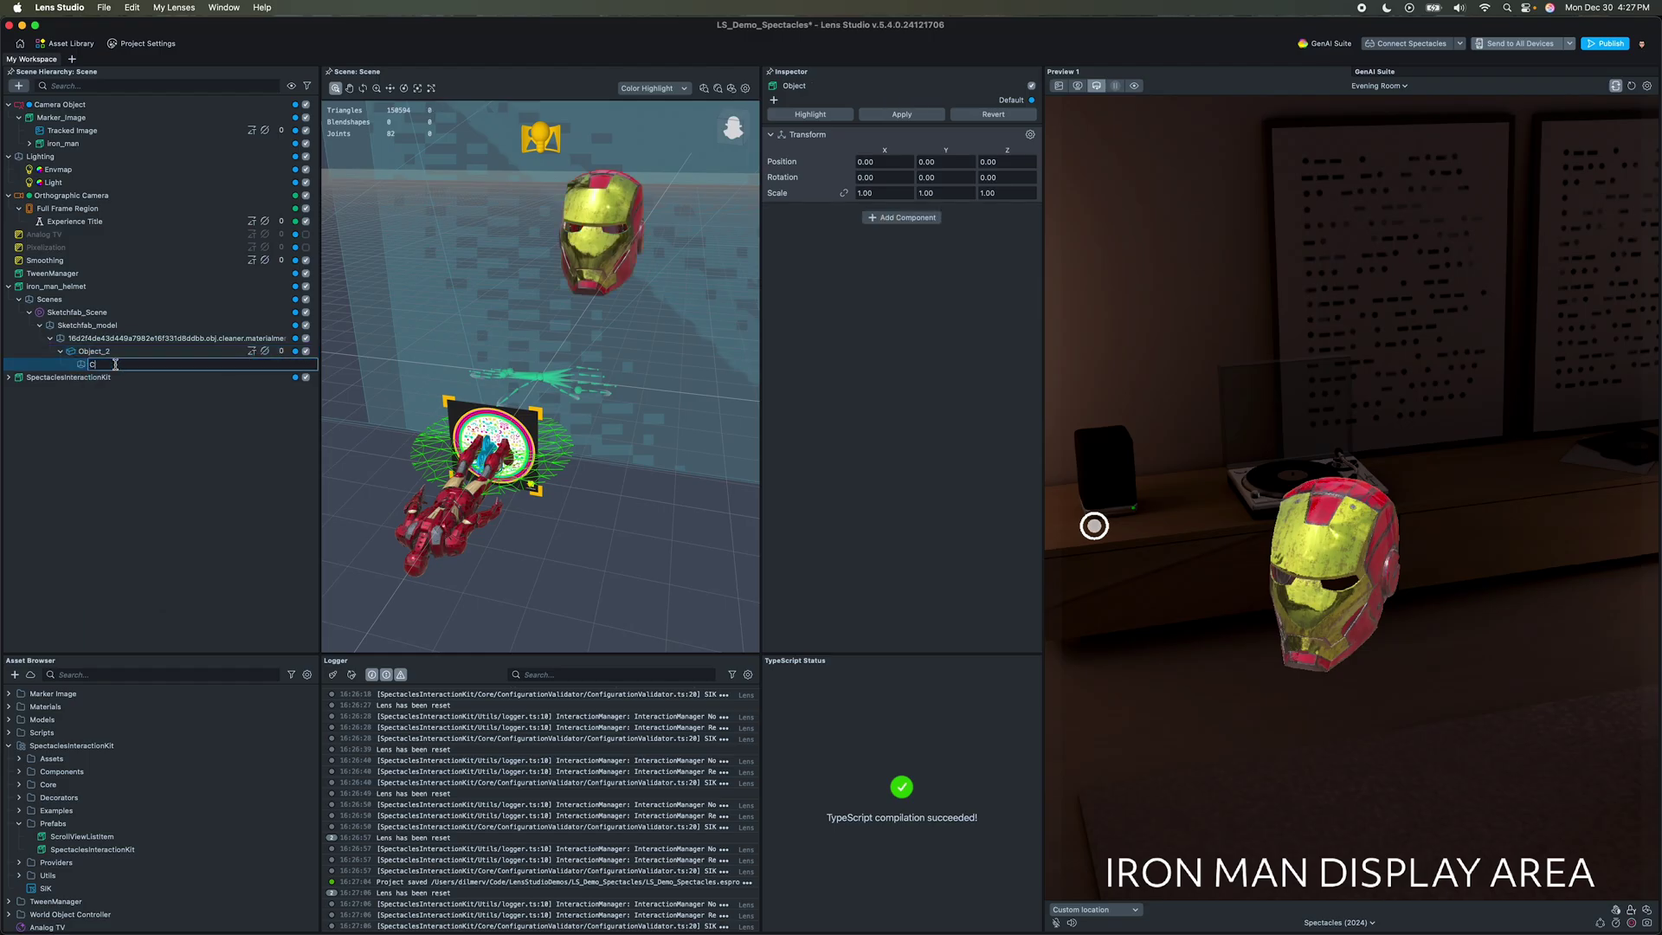
{"action": "key", "text": "Return"}
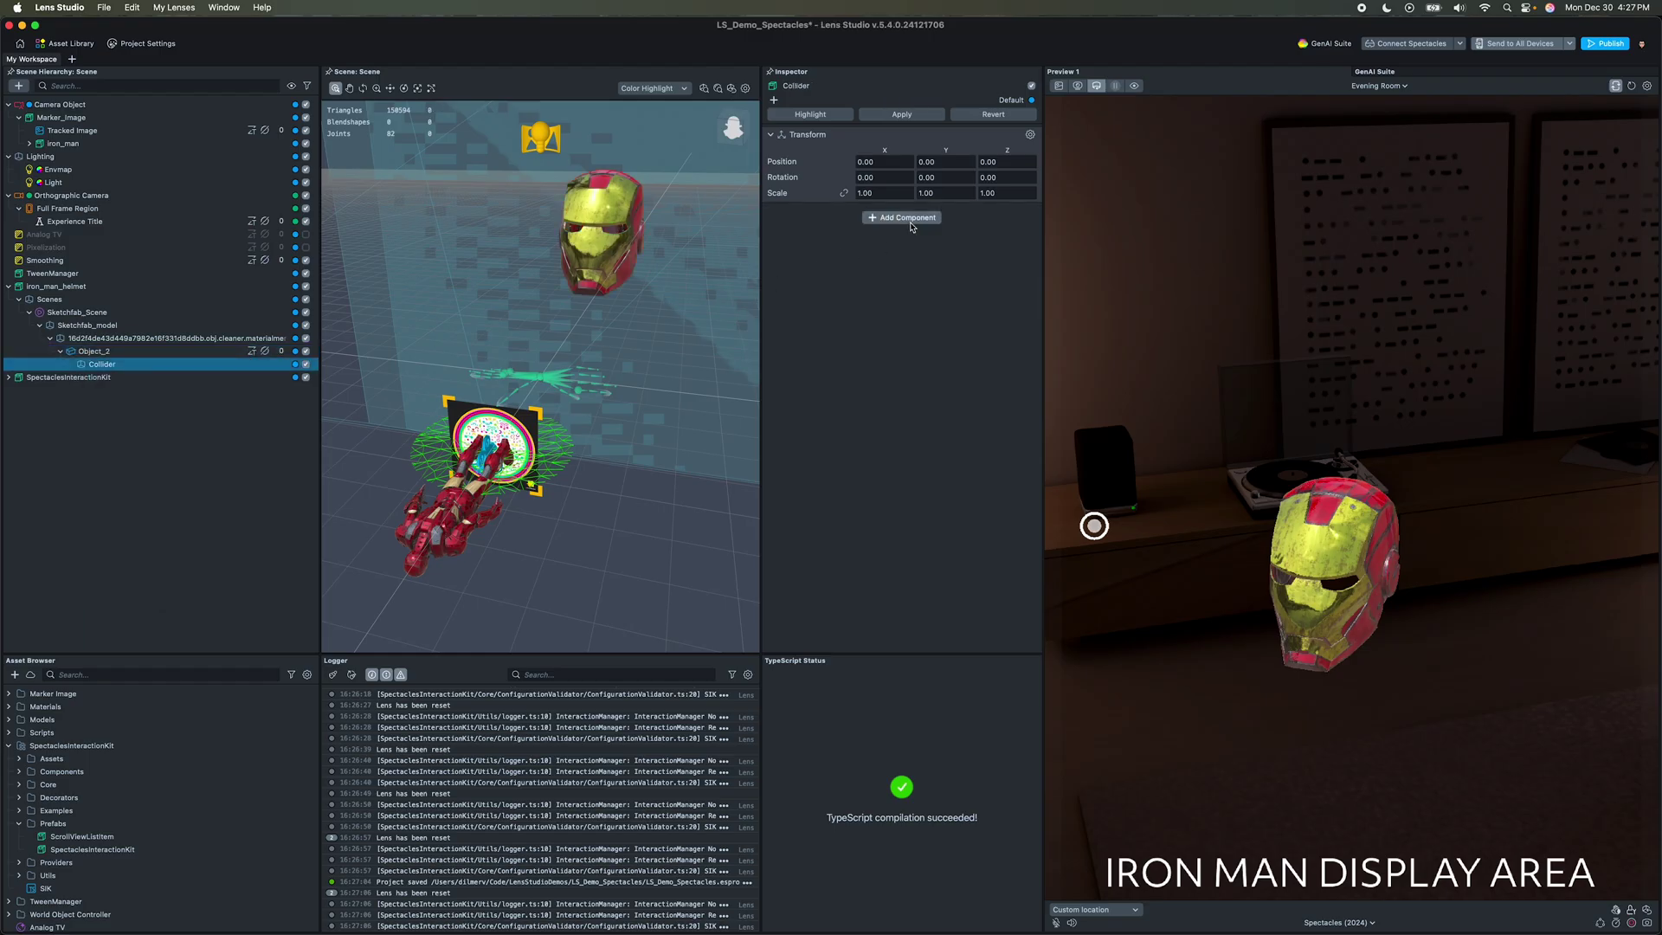
{"action": "left_click", "coordinate": [906, 219]}
{"action": "type", "text": "physics"}
{"action": "key", "text": "Down"}
{"action": "key", "text": "Return"}
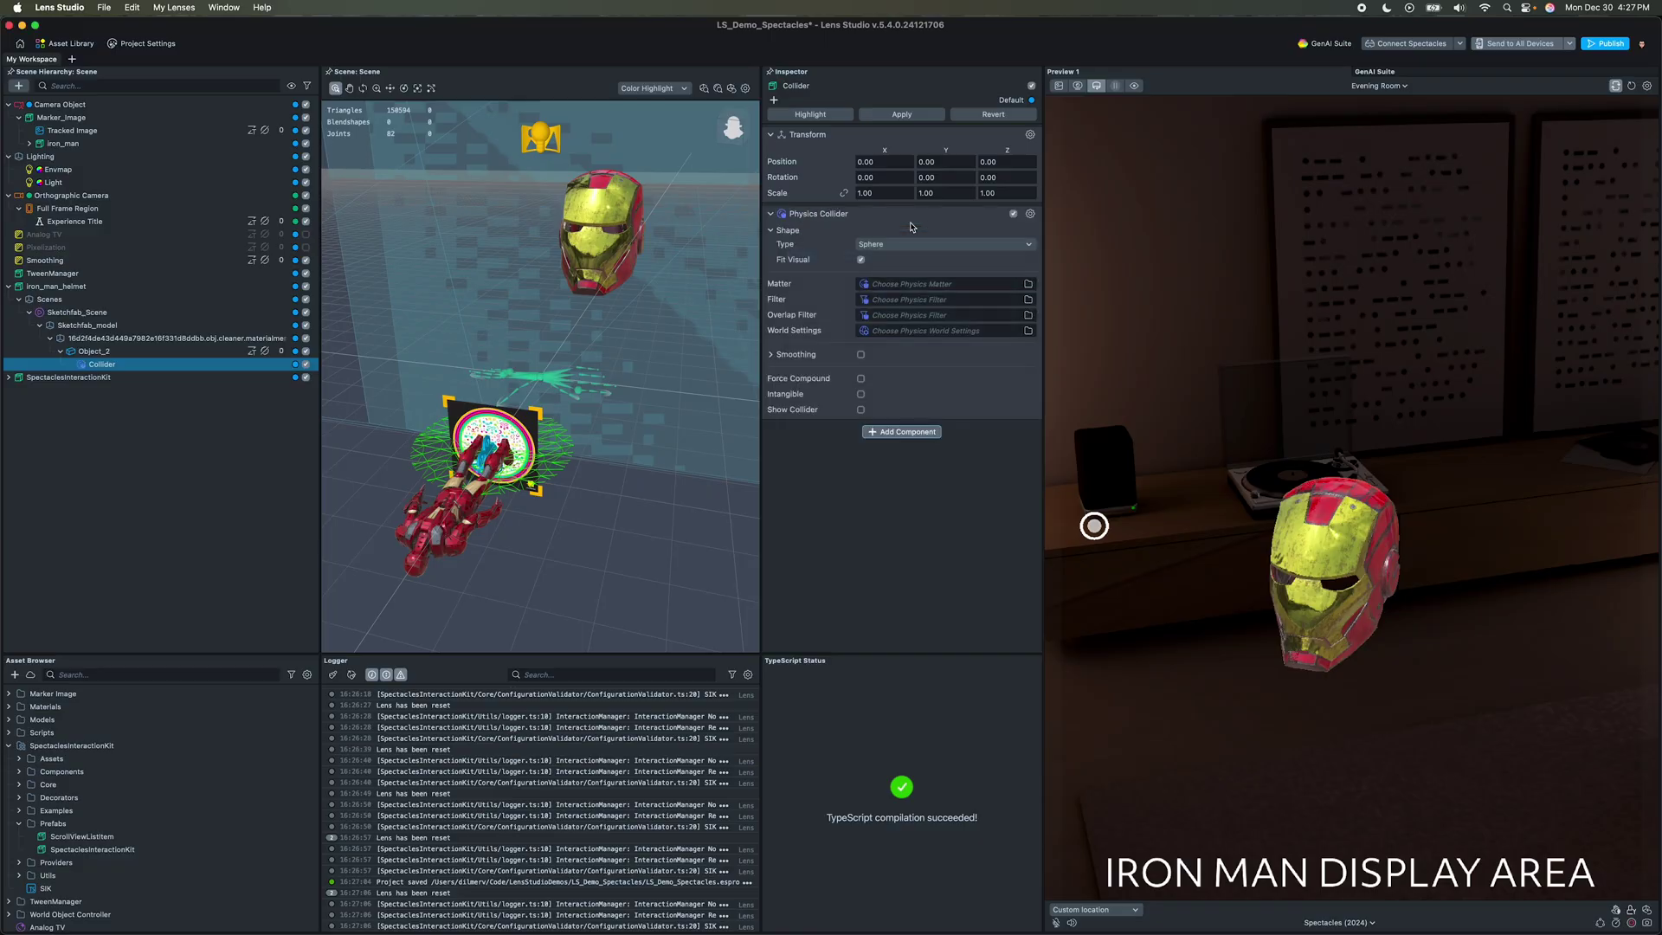
Step: Scale the collider to 18, raise it around the helmet, save, and test grabbing in preview
{"action": "left_click_drag", "start_coordinate": [625, 348], "coordinate": [572, 345], "text": "alt"}
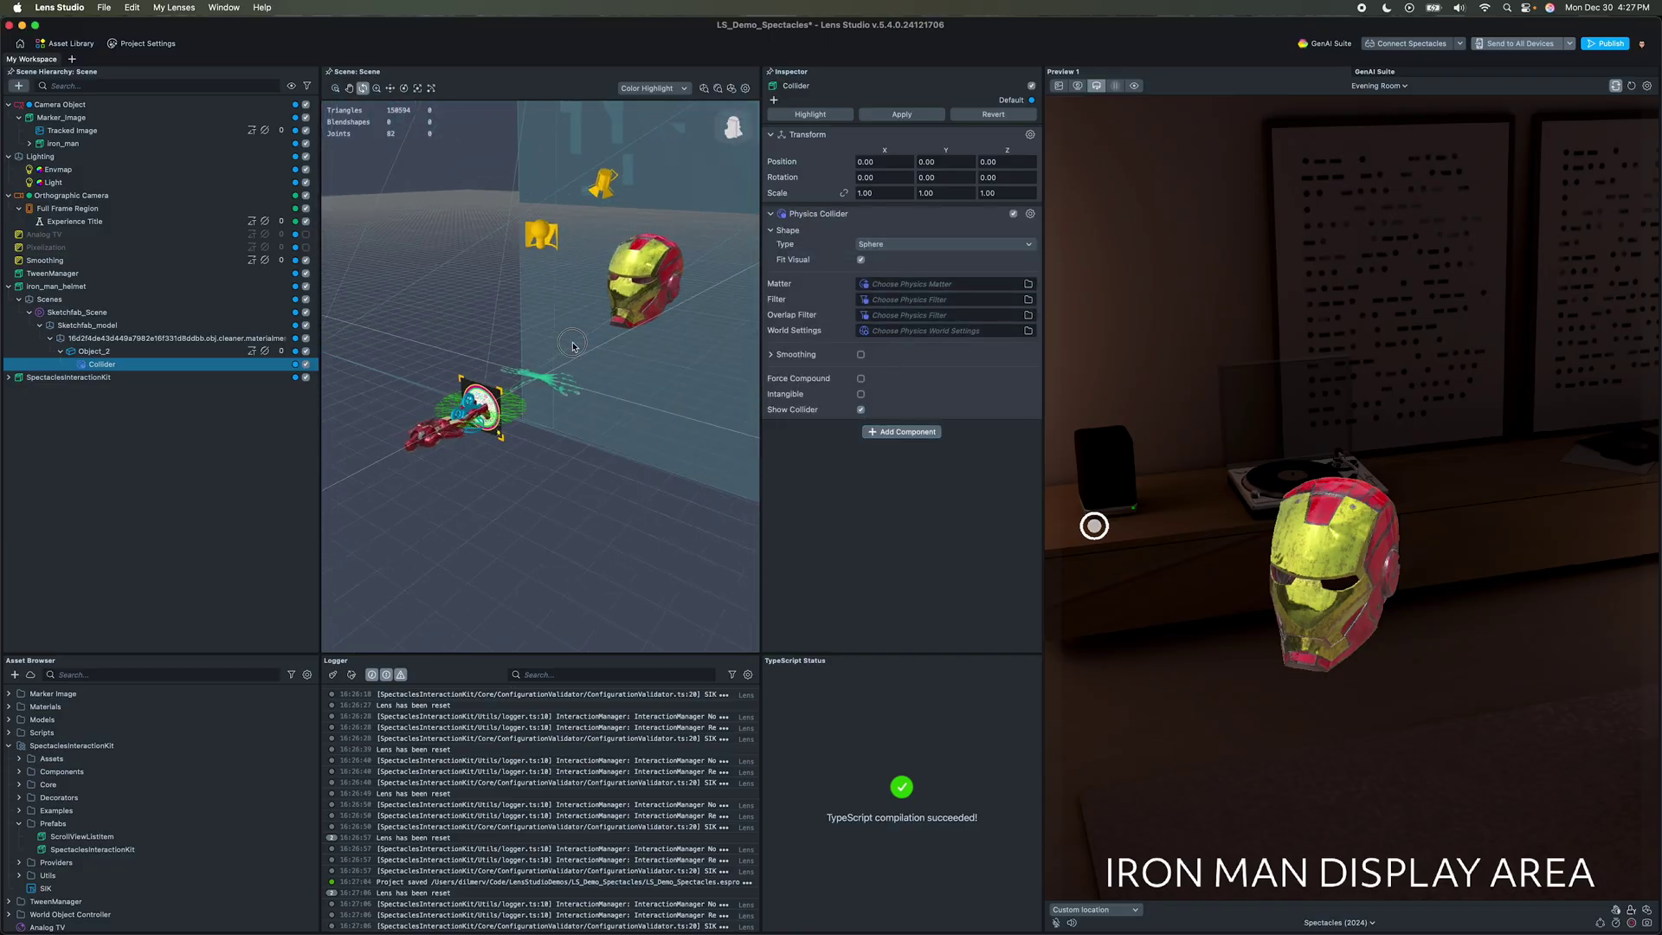
{"action": "key", "text": "f"}
{"action": "key", "text": "w"}
{"action": "left_click", "coordinate": [878, 192]}
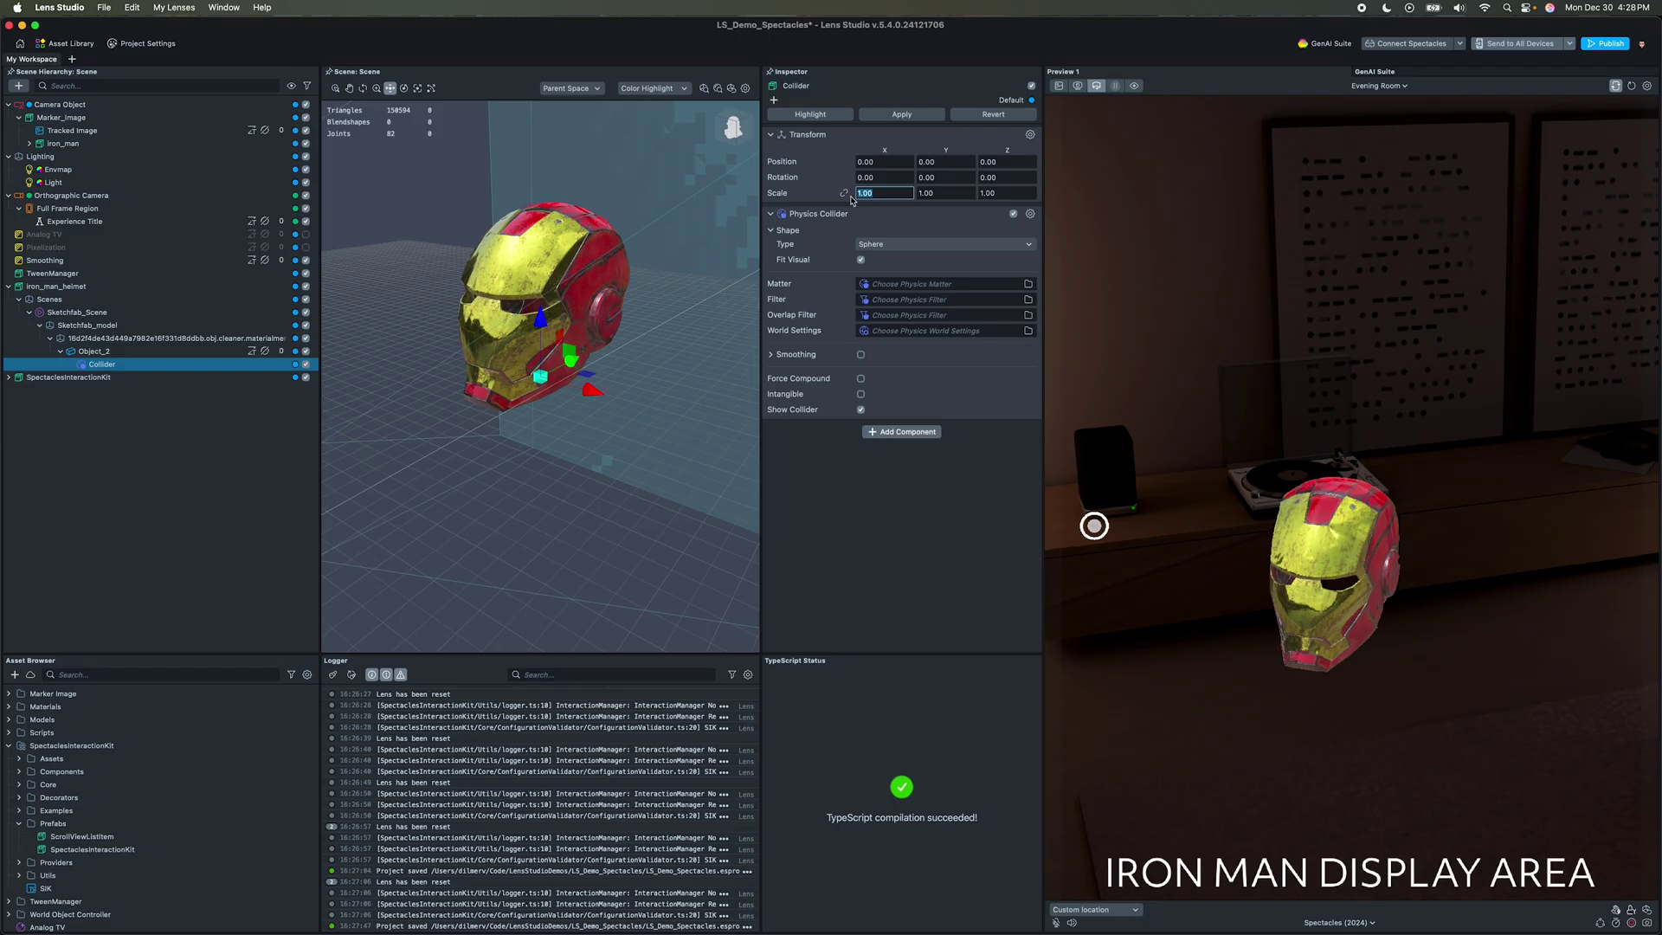
{"action": "key", "text": "Return"}
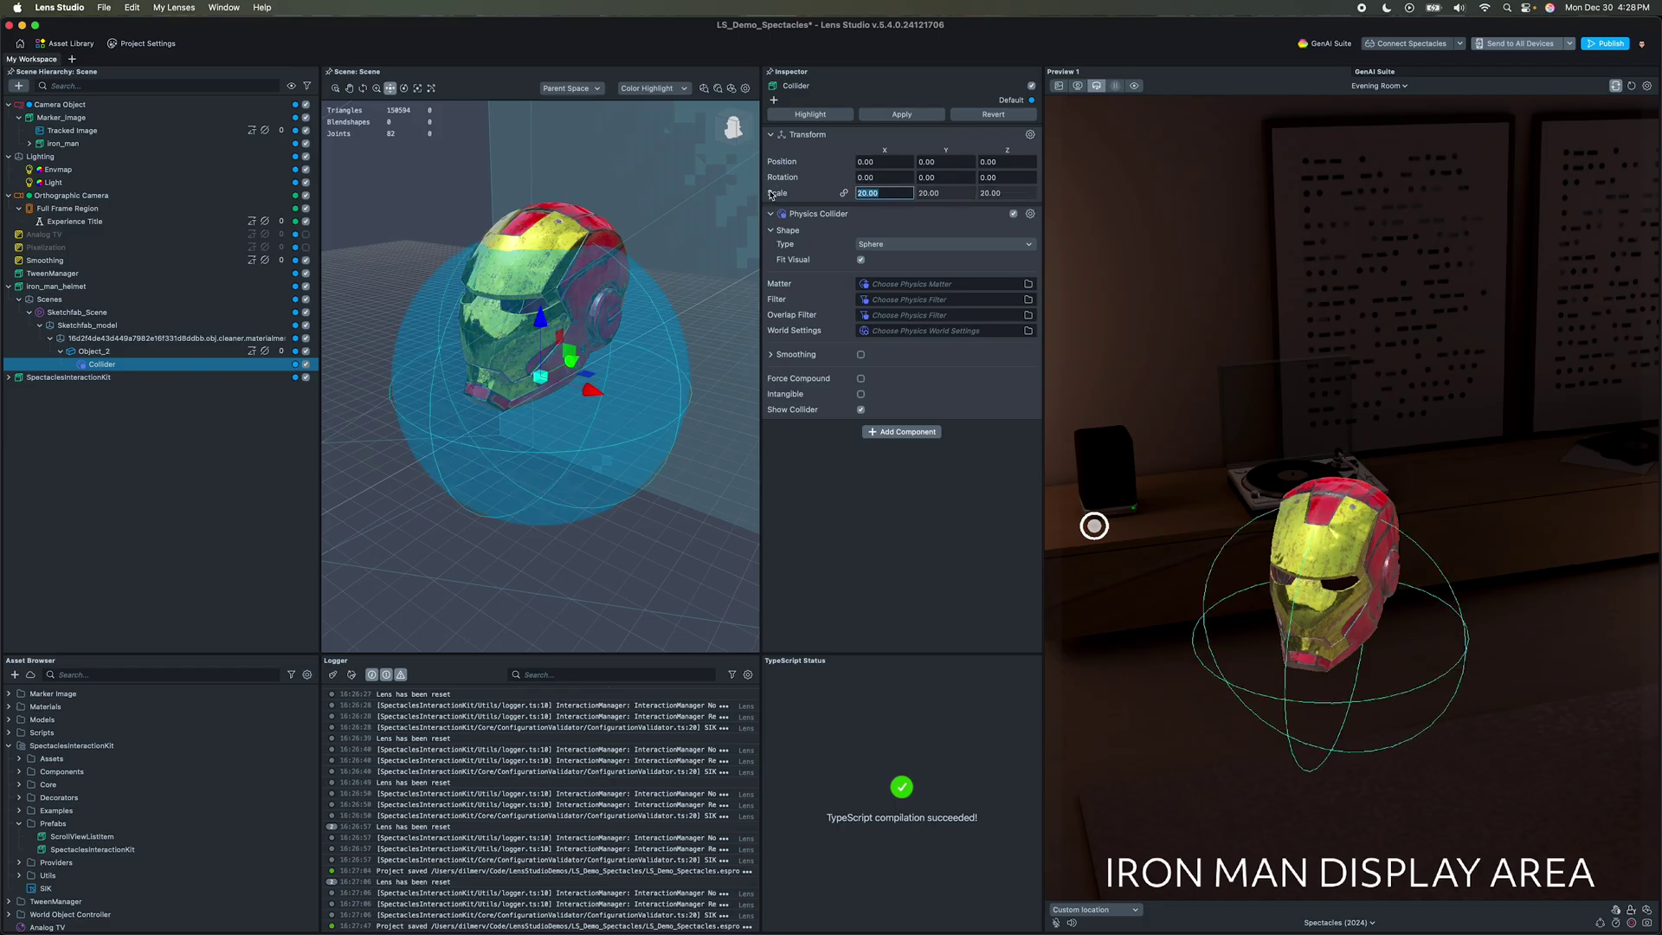
{"action": "type", "text": "15"}
{"action": "key", "text": "Return"}
{"action": "left_click_drag", "start_coordinate": [542, 323], "coordinate": [542, 260]}
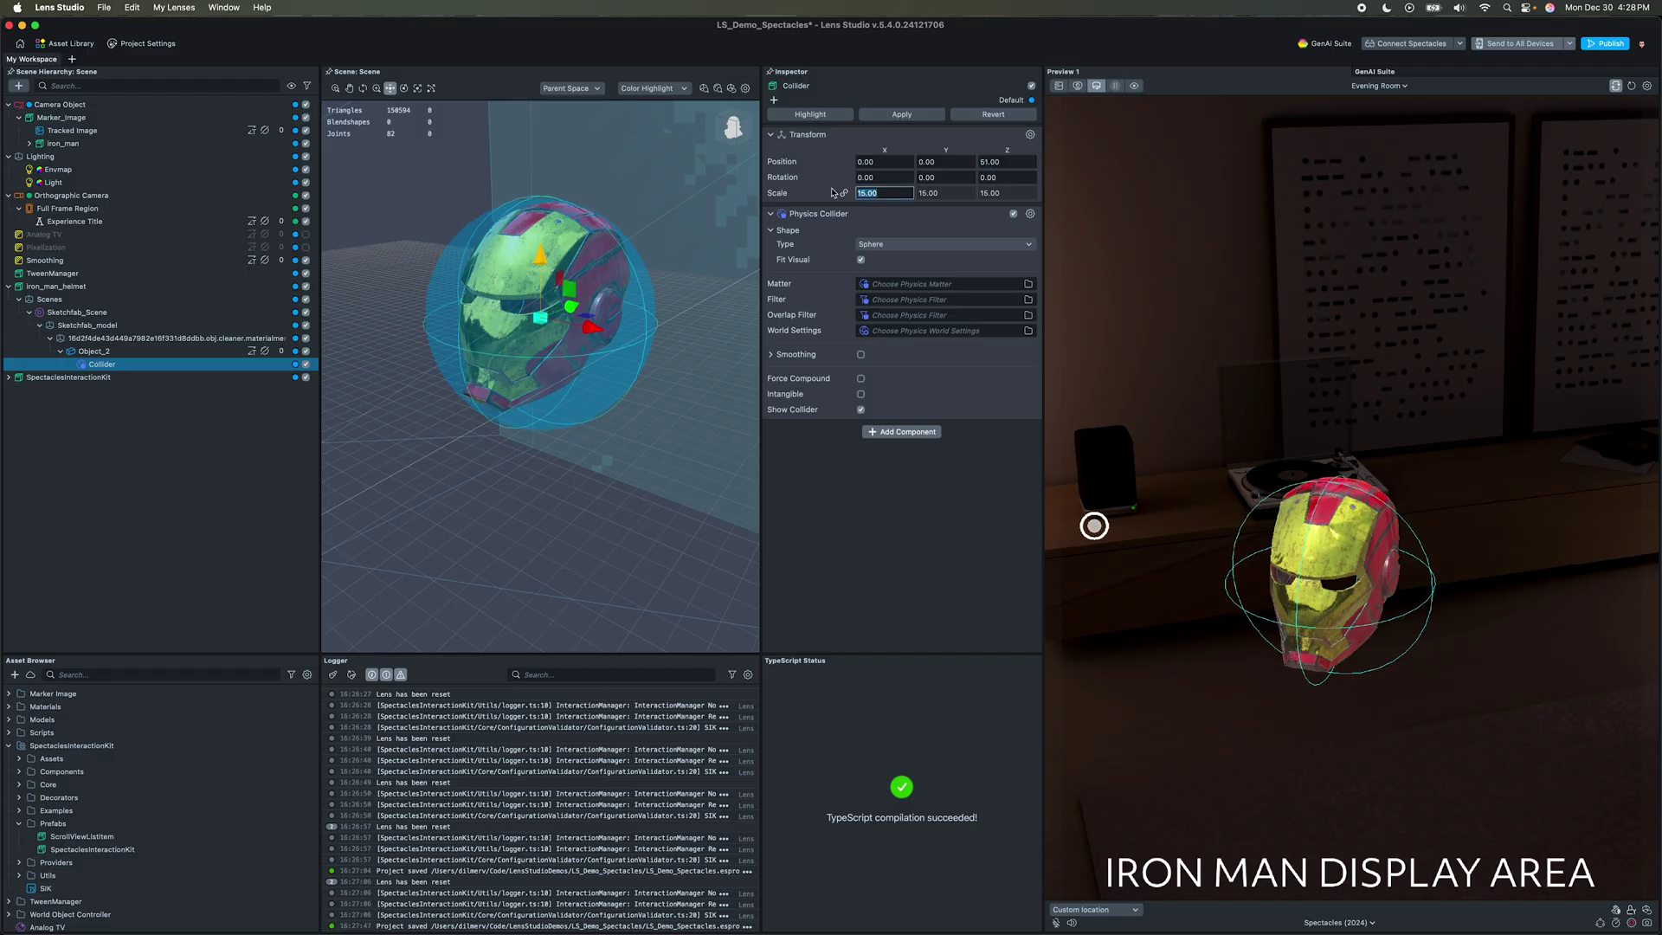
{"action": "type", "text": "18"}
{"action": "key", "text": "Return"}
{"action": "key", "text": "cmd+s"}
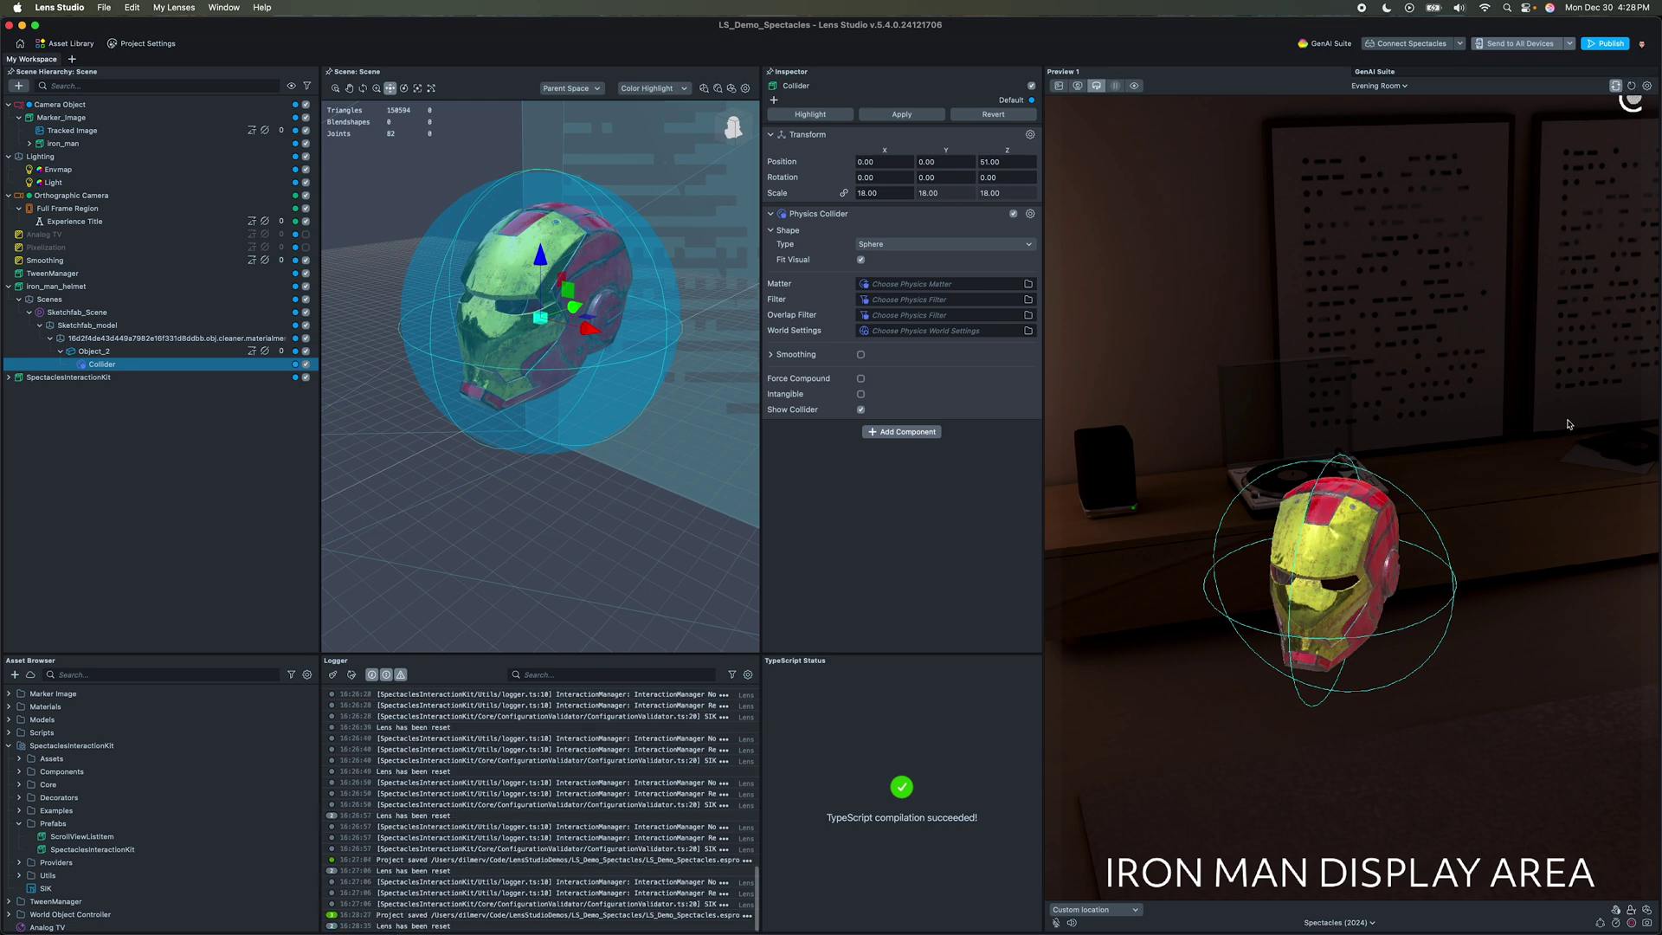
{"action": "left_click_drag", "start_coordinate": [1483, 594], "coordinate": [1362, 462]}
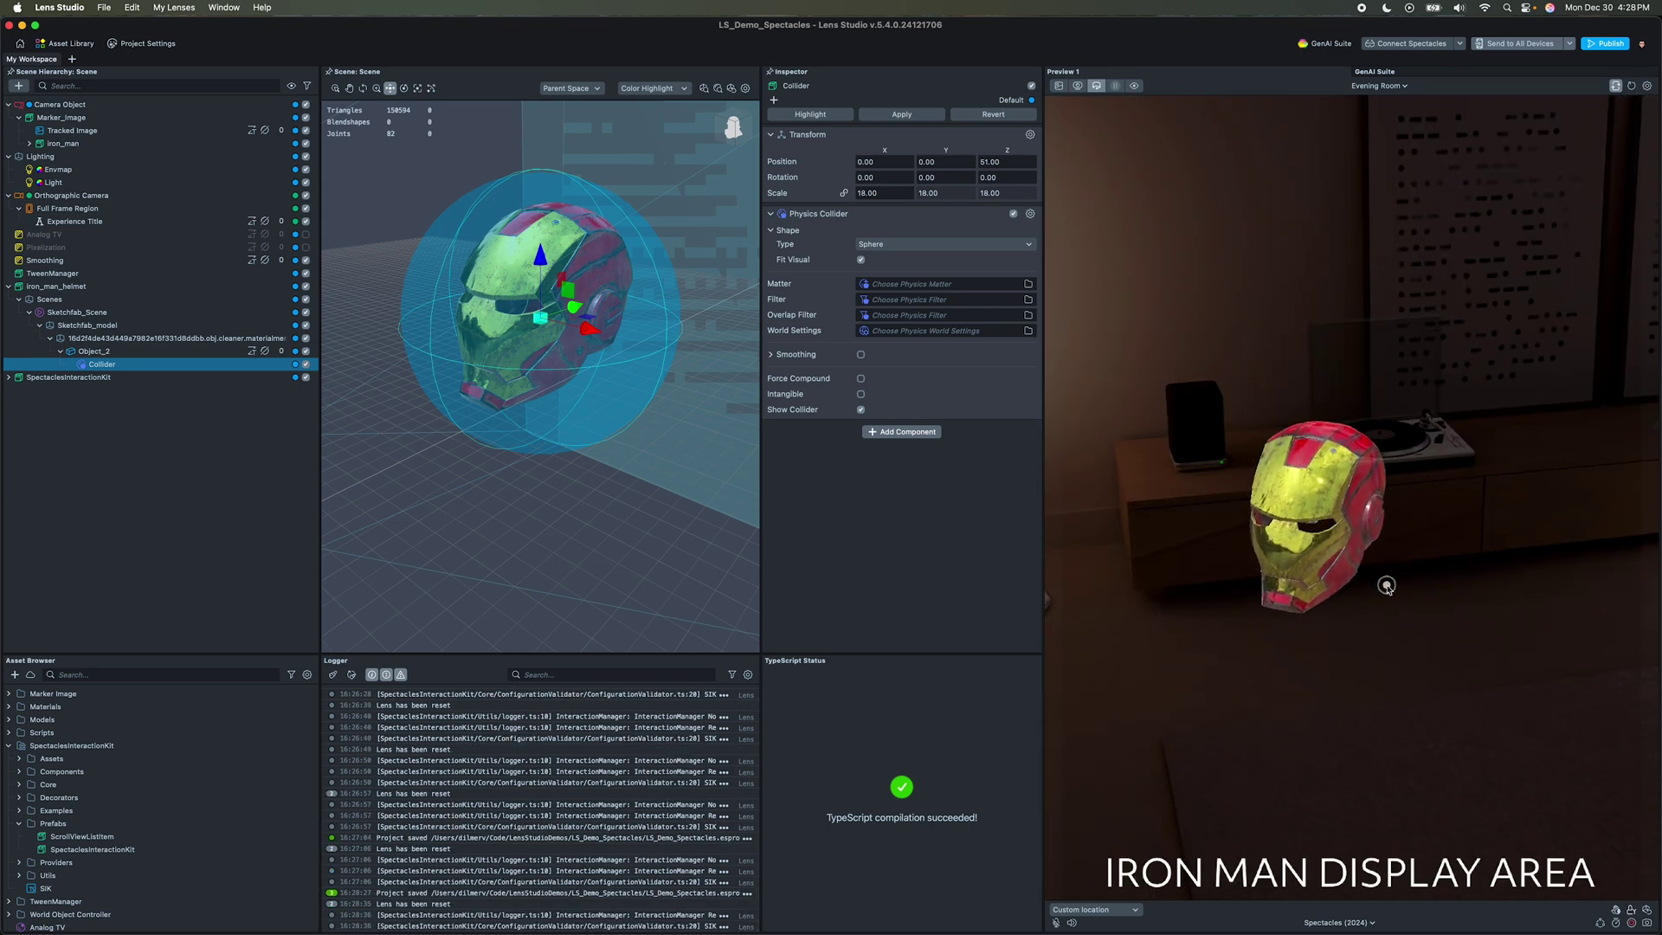
{"action": "left_click_drag", "start_coordinate": [1382, 587], "coordinate": [1348, 575]}
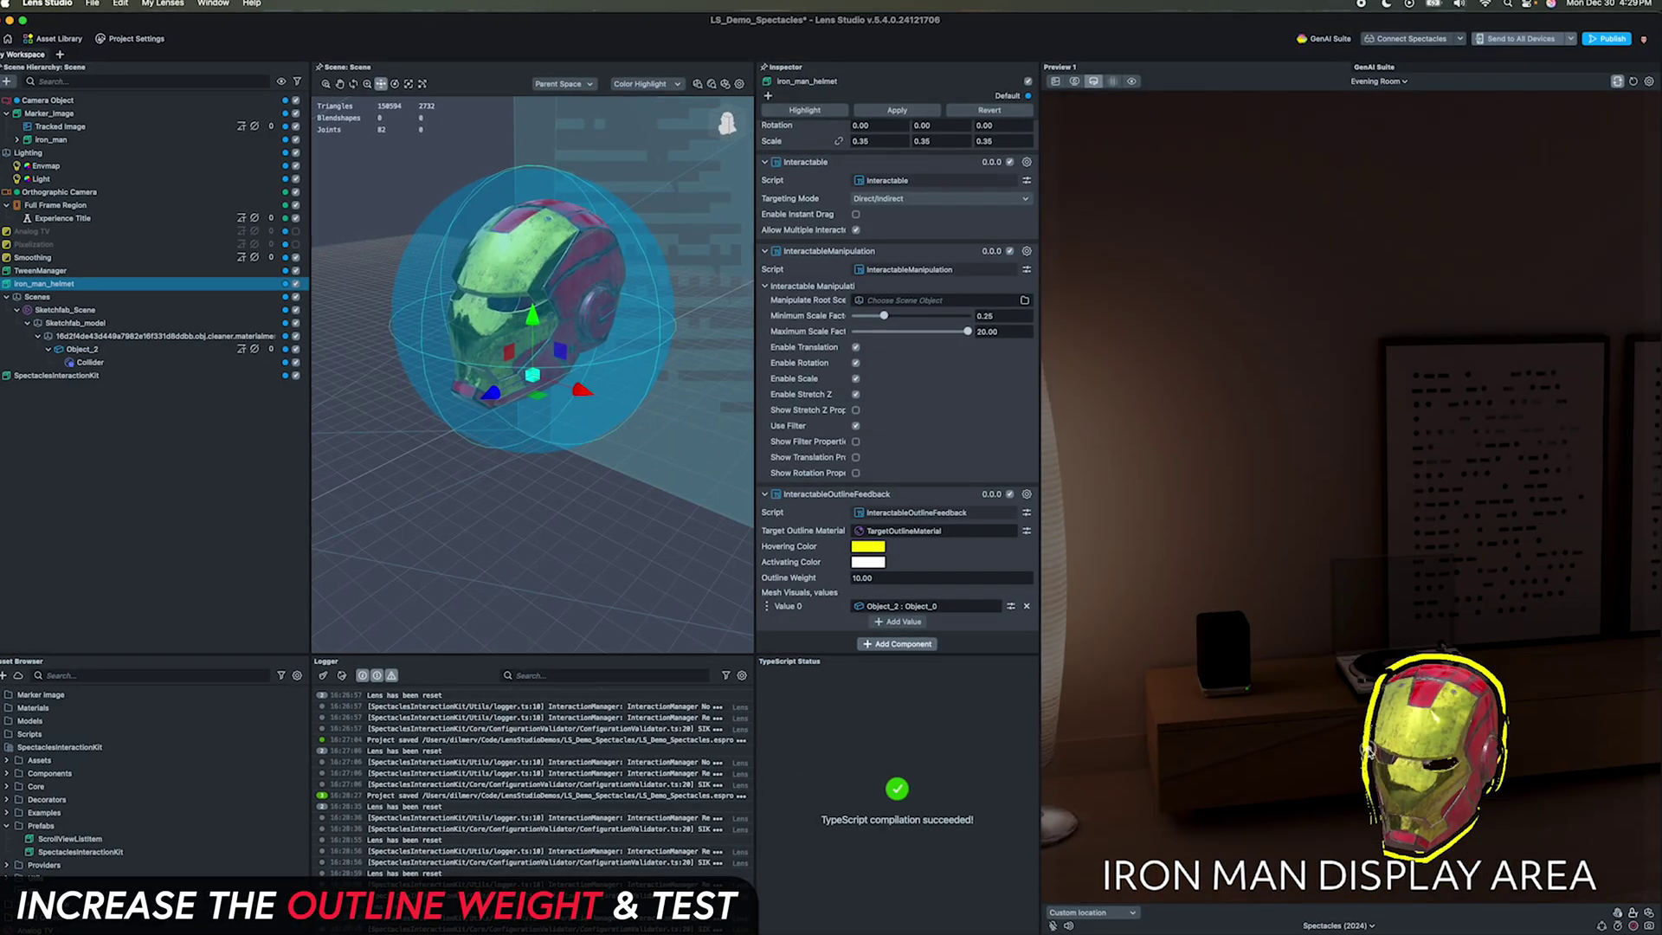
Step: Try moving the helmet in preview, then connect Lens Studio to the Spectacles device
{"action": "left_click_drag", "start_coordinate": [1370, 748], "coordinate": [1391, 631]}
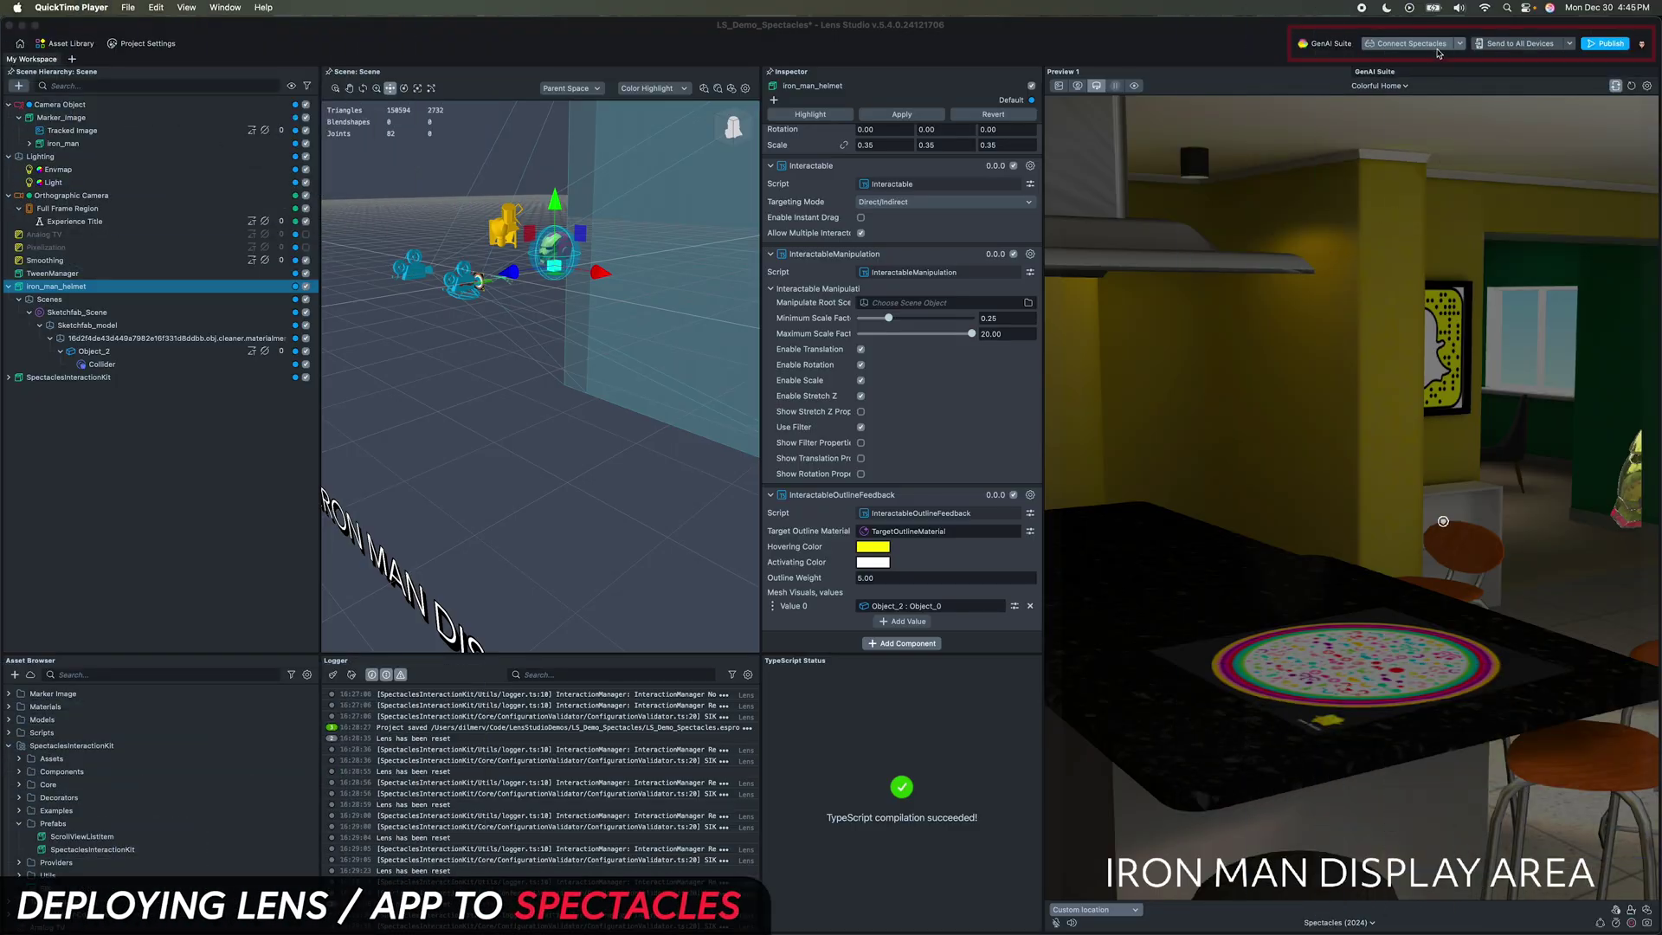
{"action": "left_click", "coordinate": [1436, 47]}
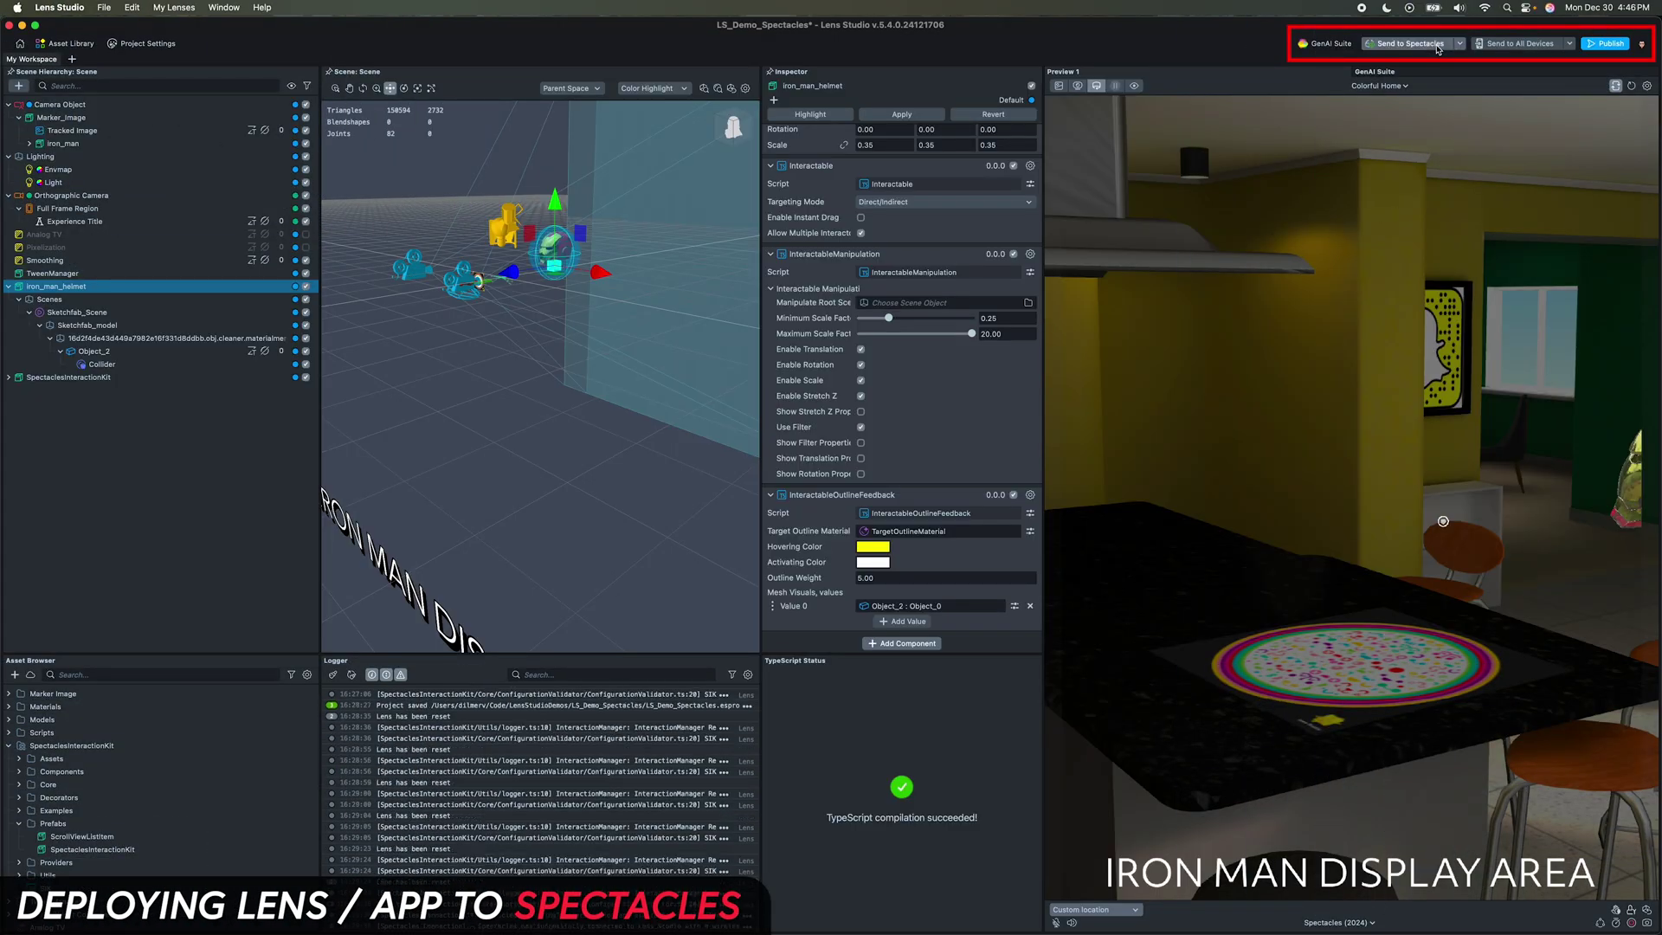